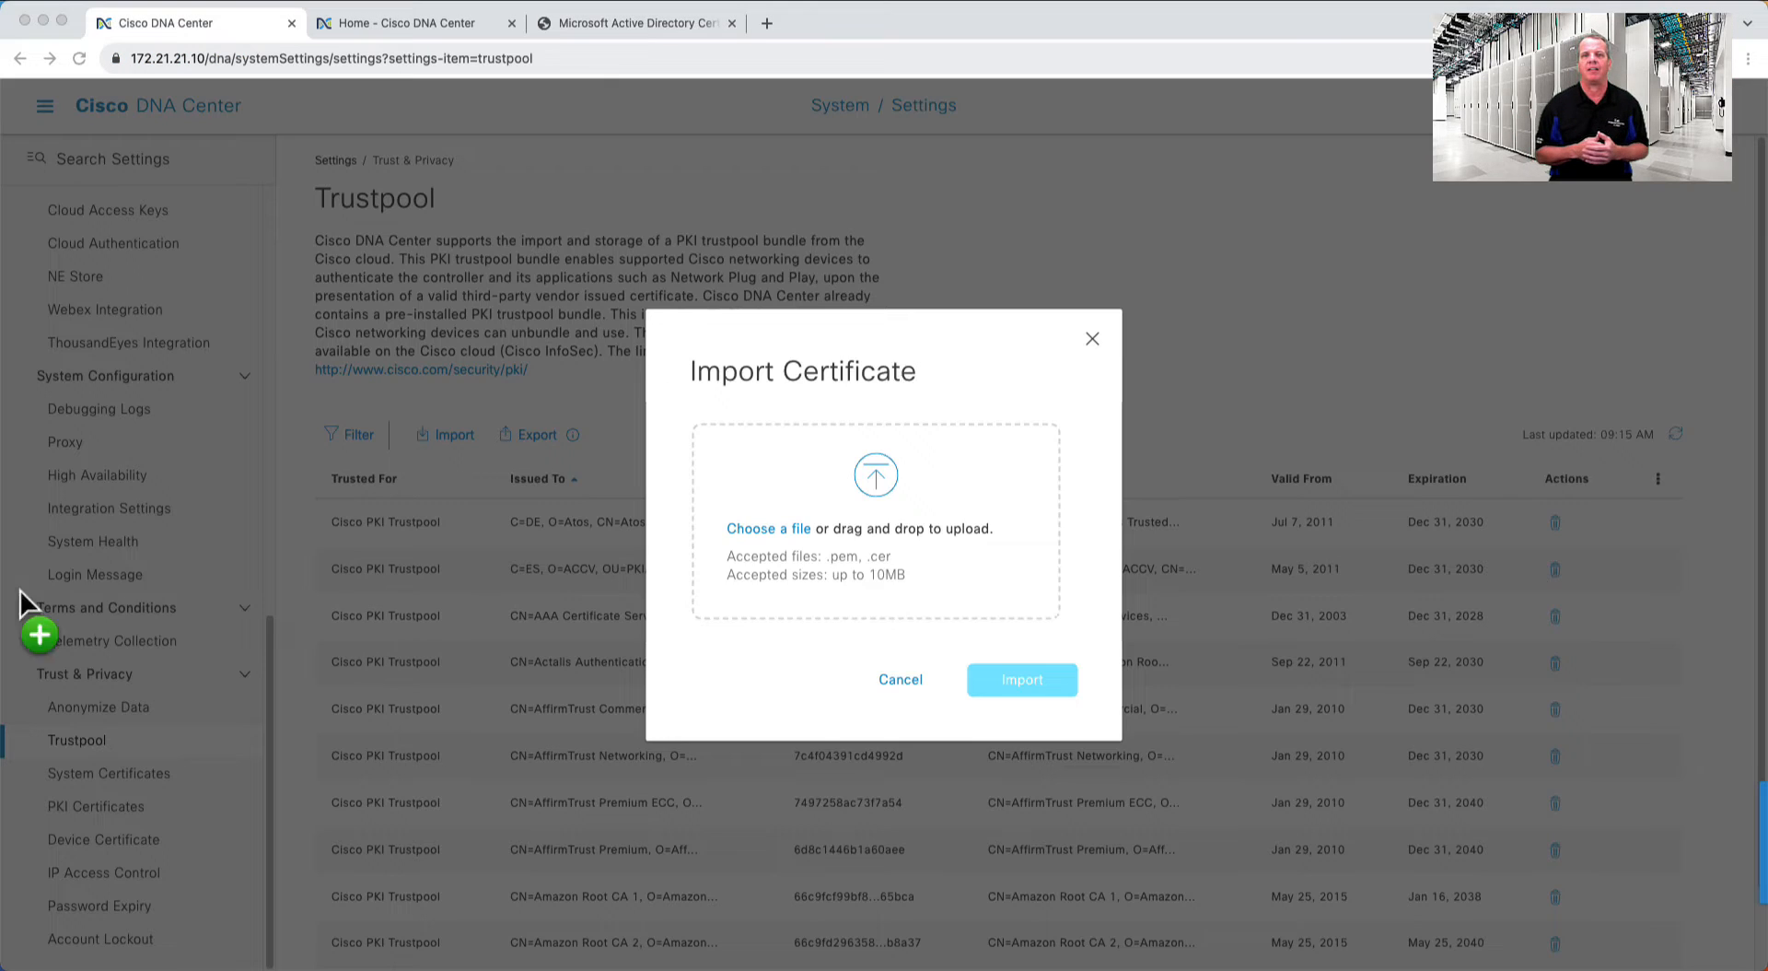
# - Import certnew.cer into the first cluster's Trustpool, then into the second cluster's Trustpool
pyautogui.moveTo(20, 590); pyautogui.dragTo(863, 560)
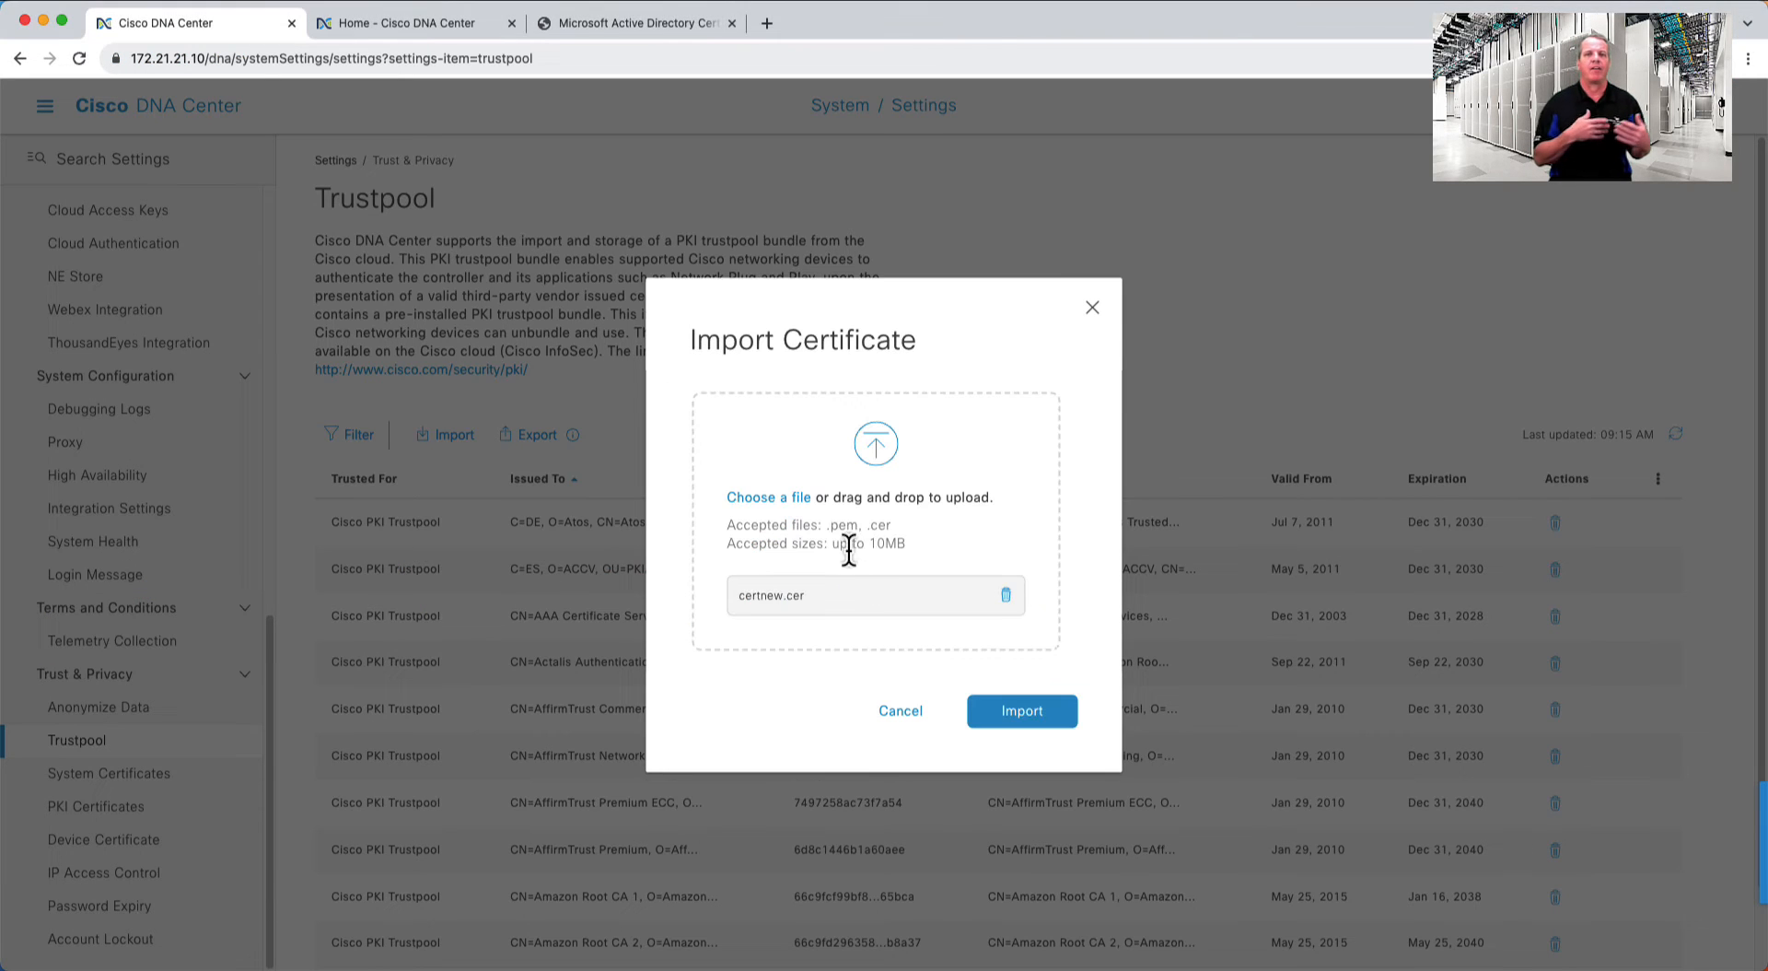
pyautogui.click(1033, 718)
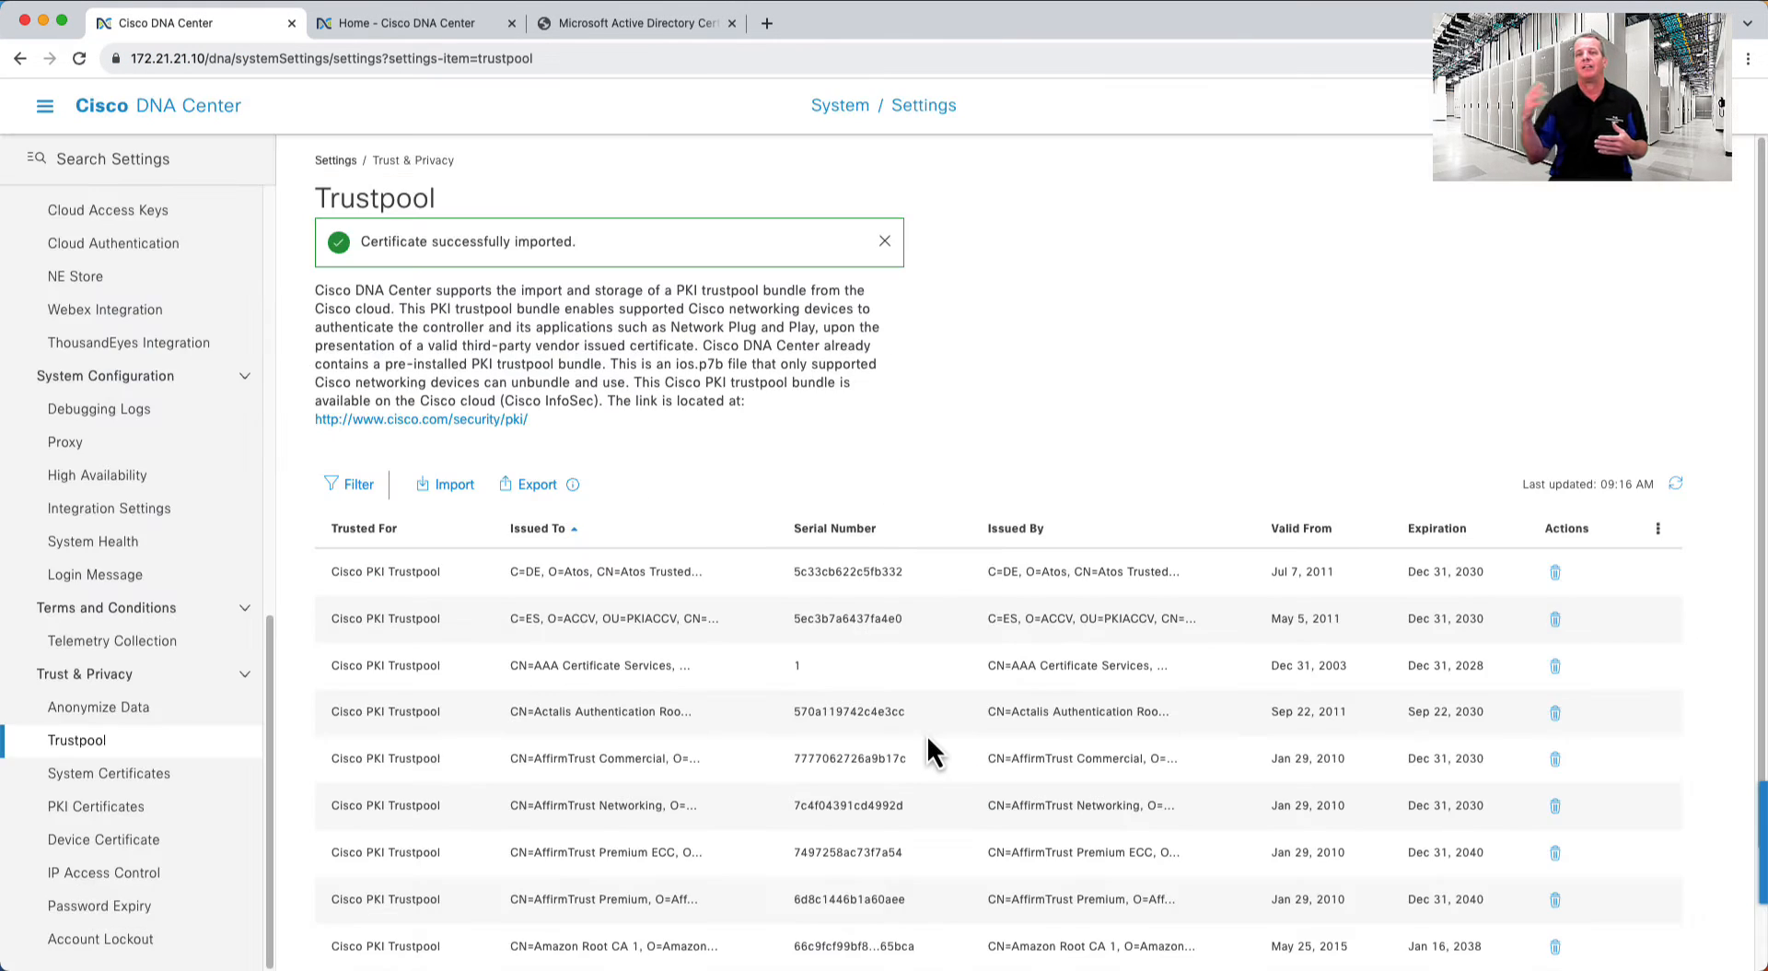
pyautogui.click(415, 30)
pyautogui.click(44, 105)
pyautogui.click(367, 236)
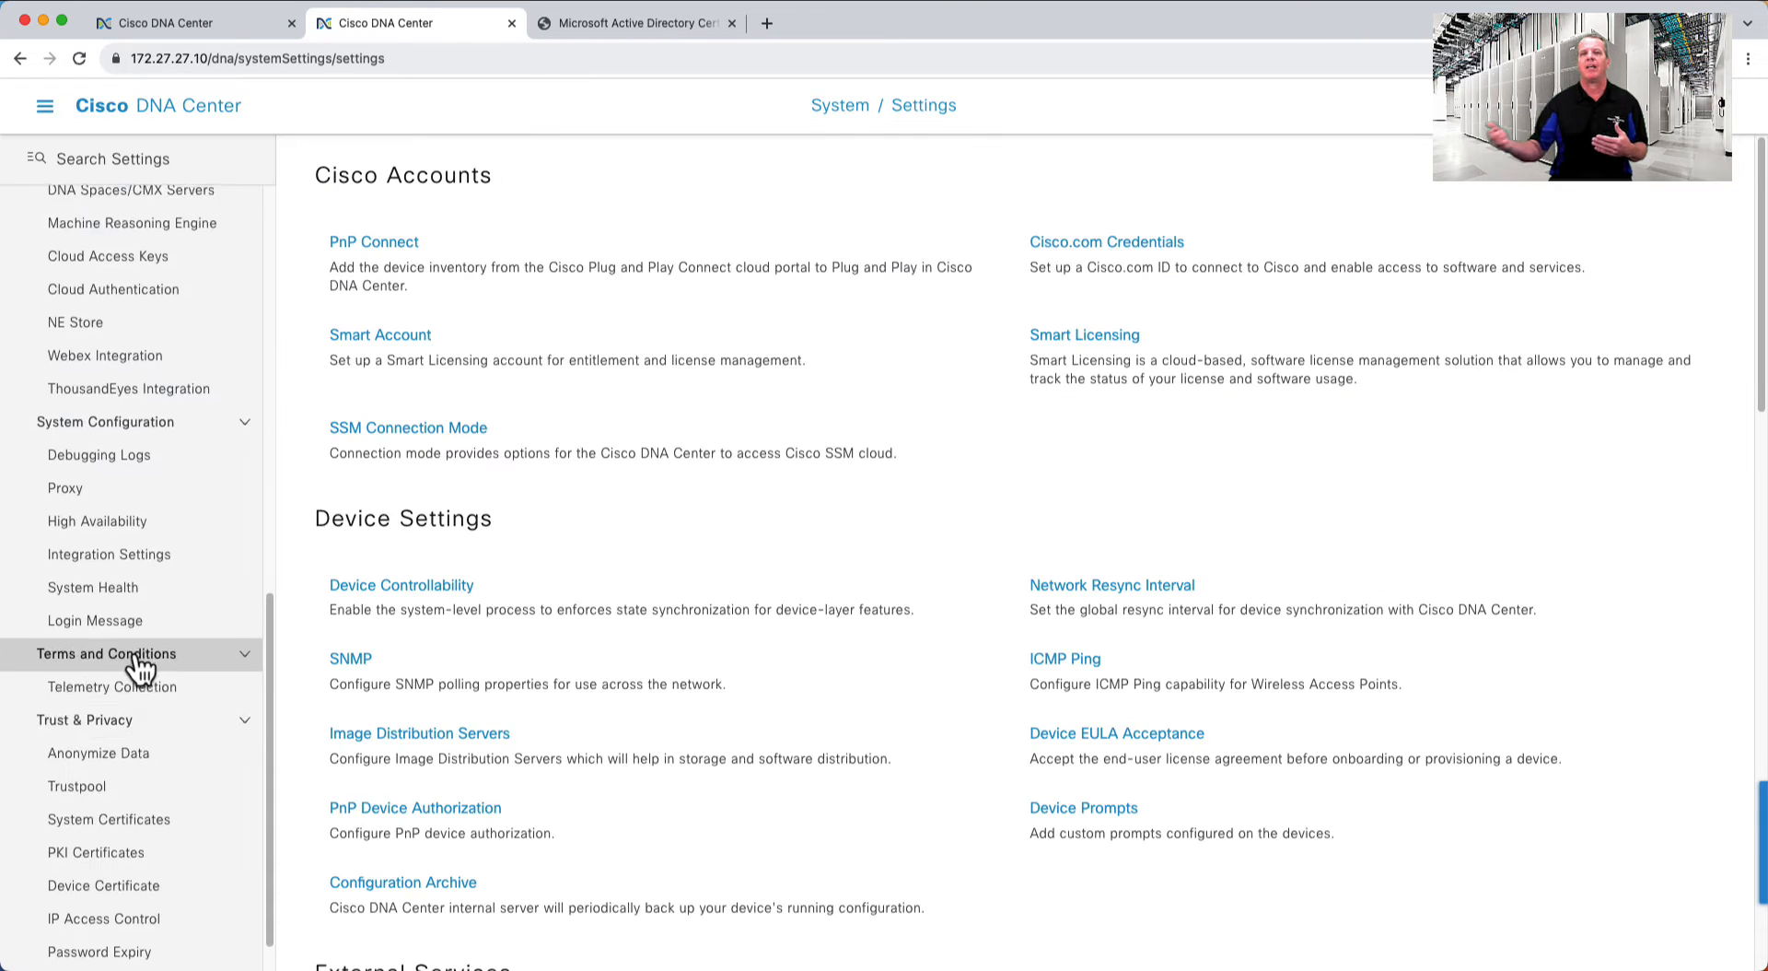
pyautogui.scroll(-1, 101, 681)
pyautogui.click(80, 741)
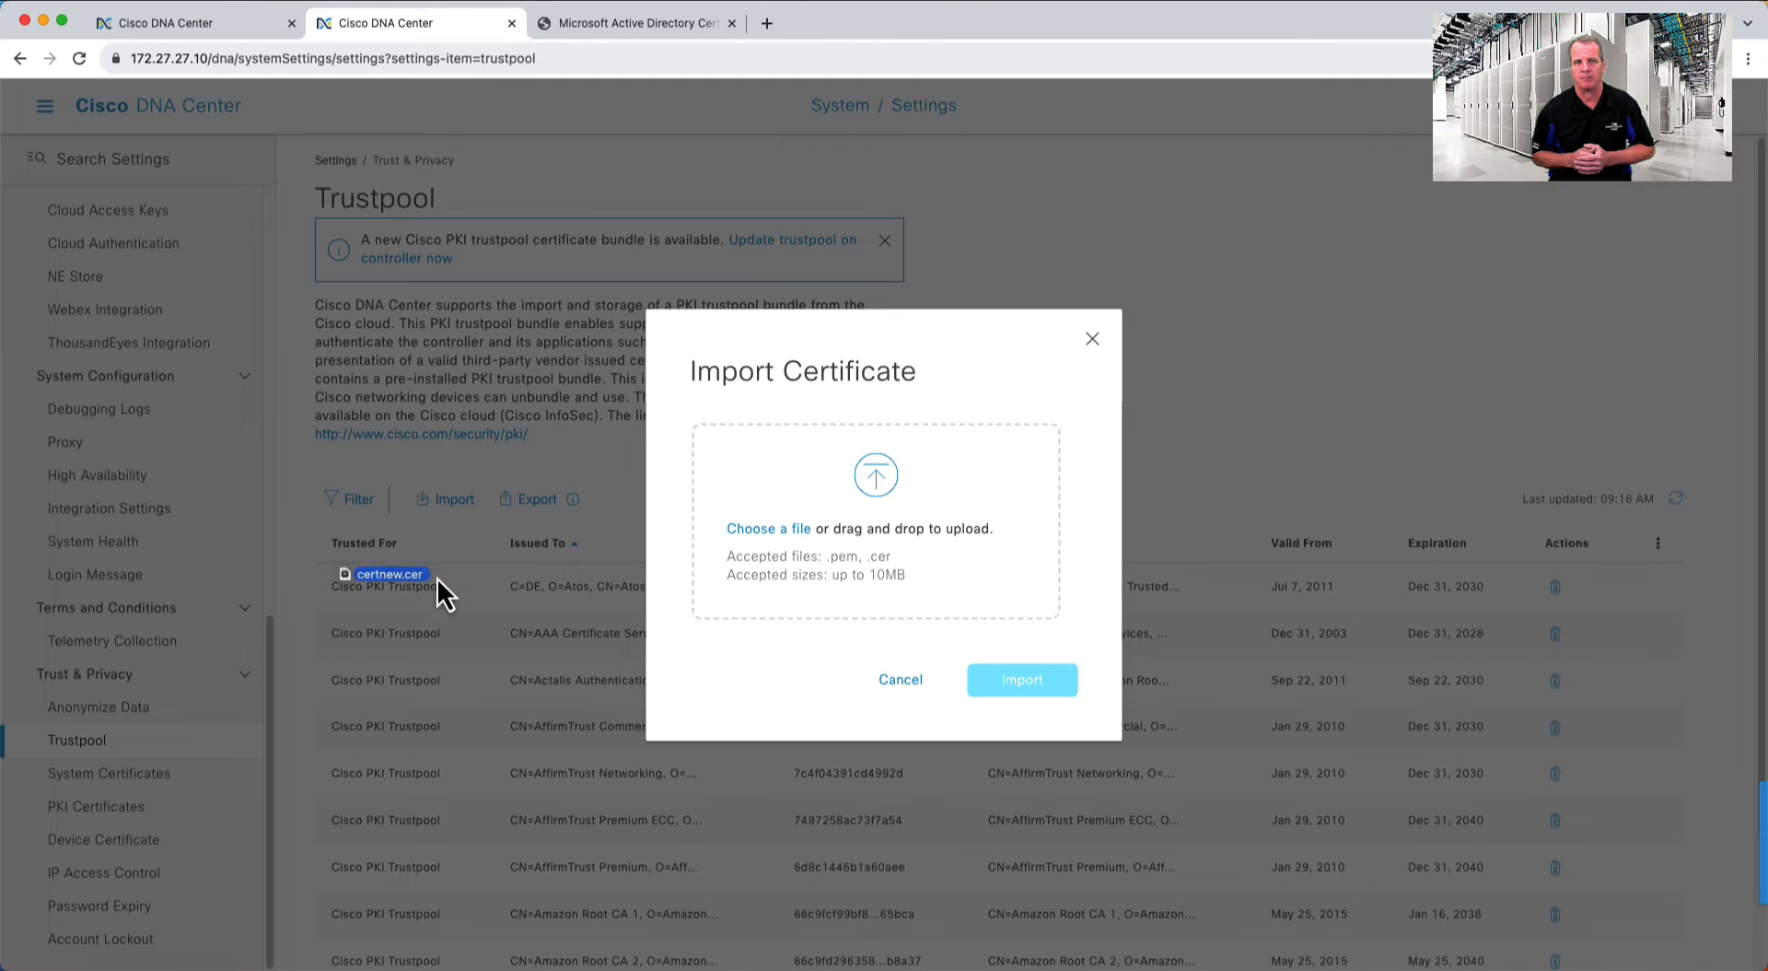
pyautogui.moveTo(442, 592); pyautogui.dragTo(880, 539)
pyautogui.click(1022, 710)
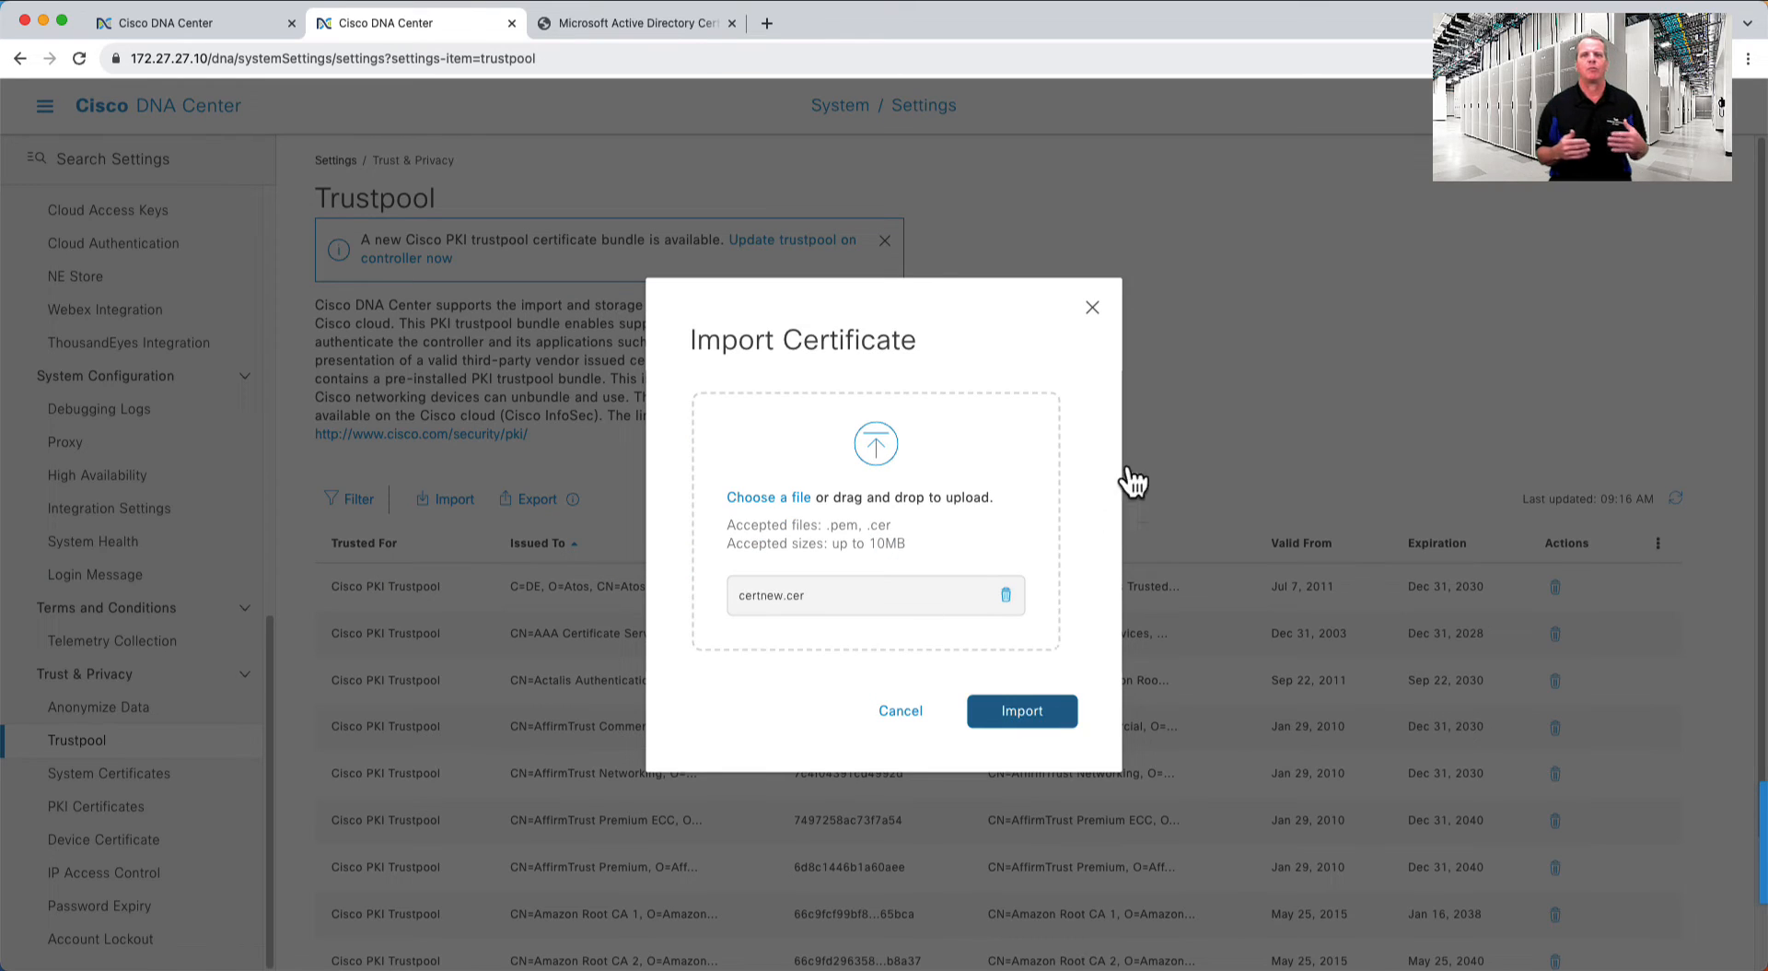
pyautogui.click(180, 21)
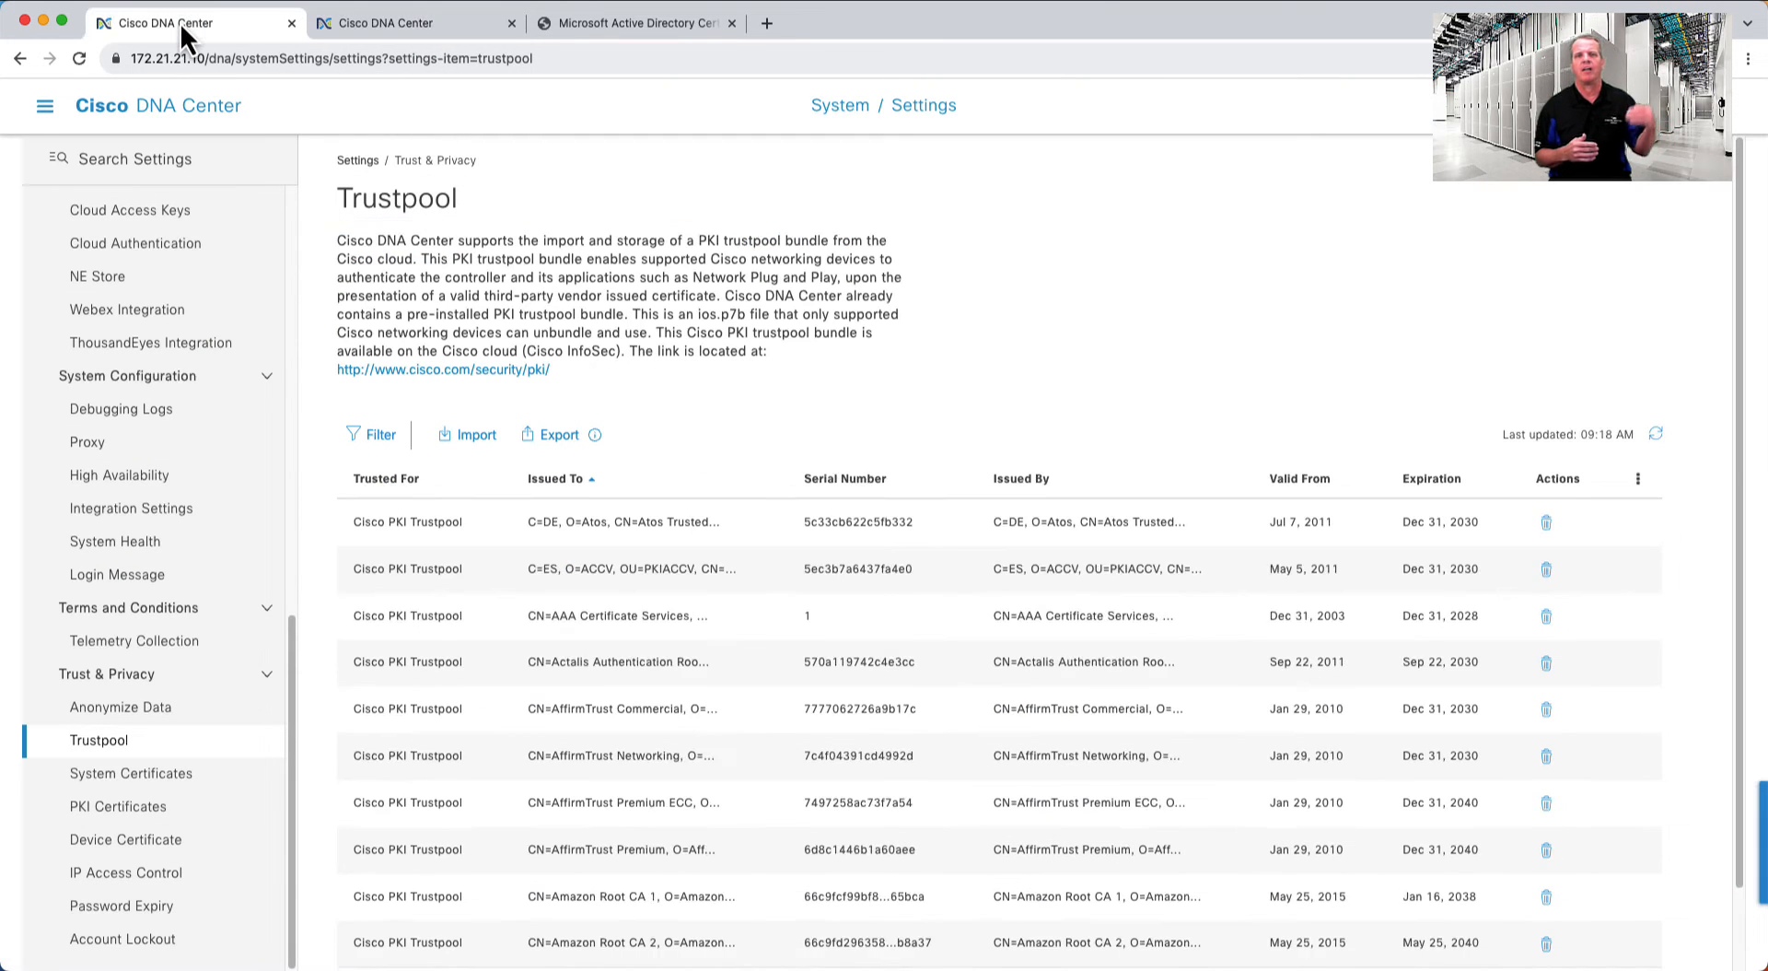
# - From System Certificates, open the Security Best Practices Guide at 'Generate a Certificate Request Using OpenSSL'
pyautogui.click(138, 773)
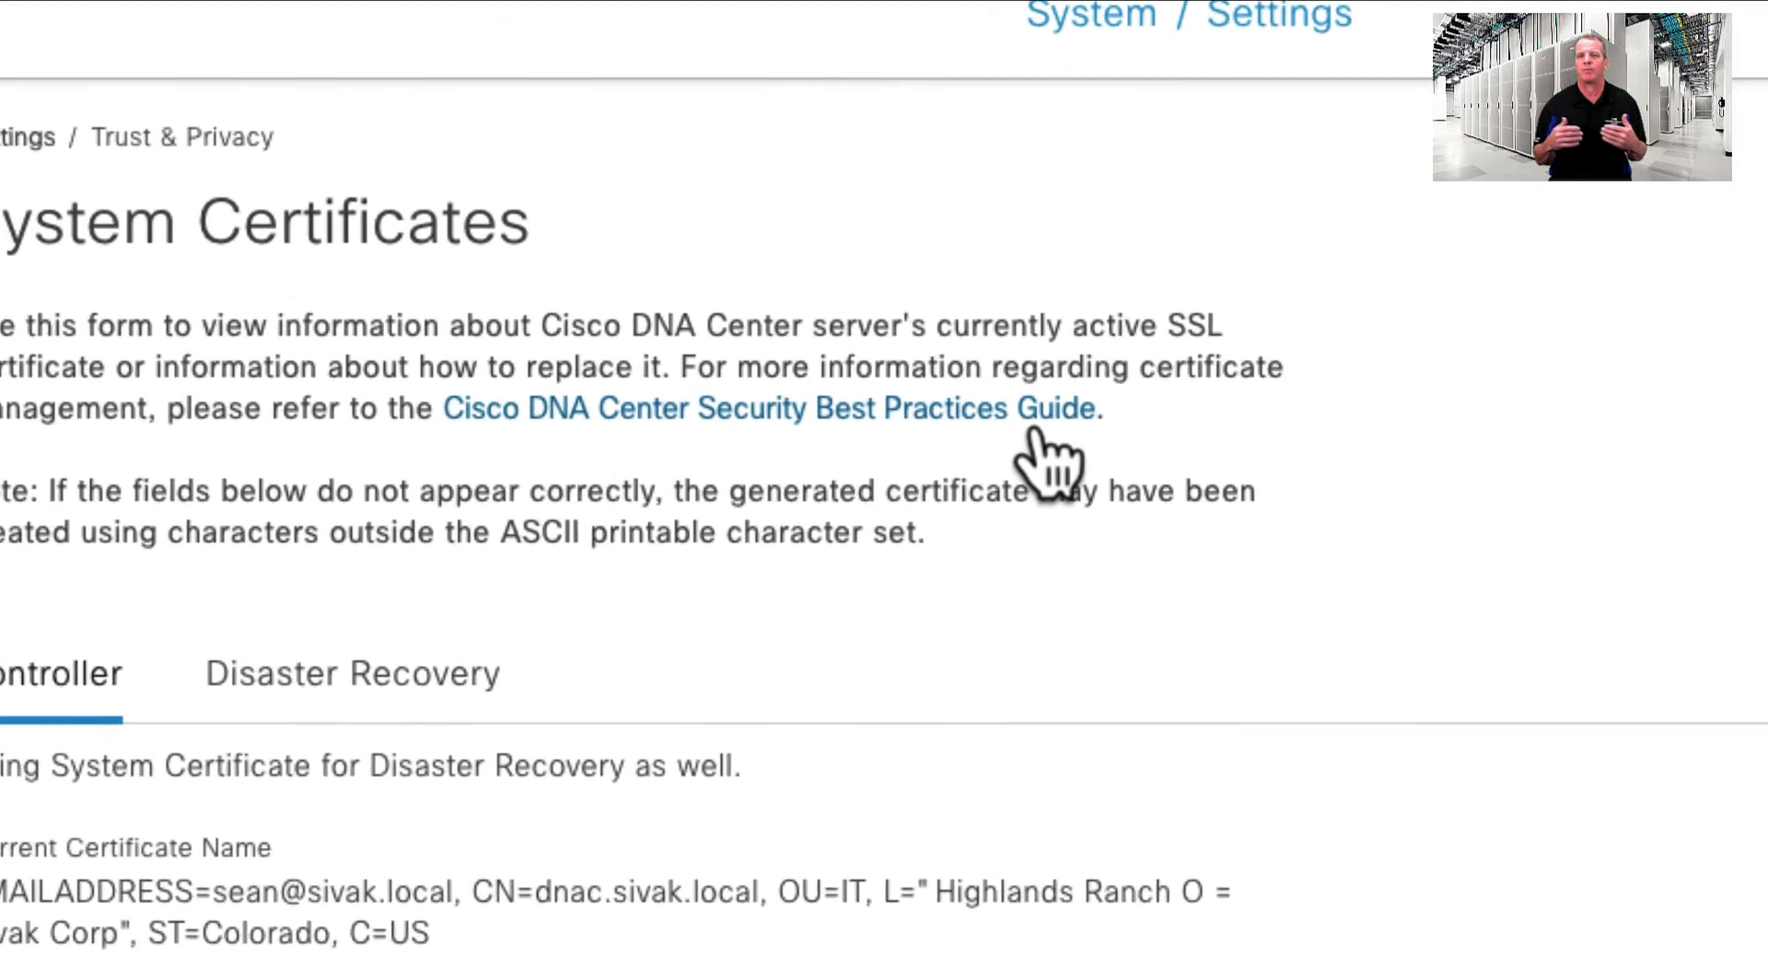
pyautogui.click(1033, 427)
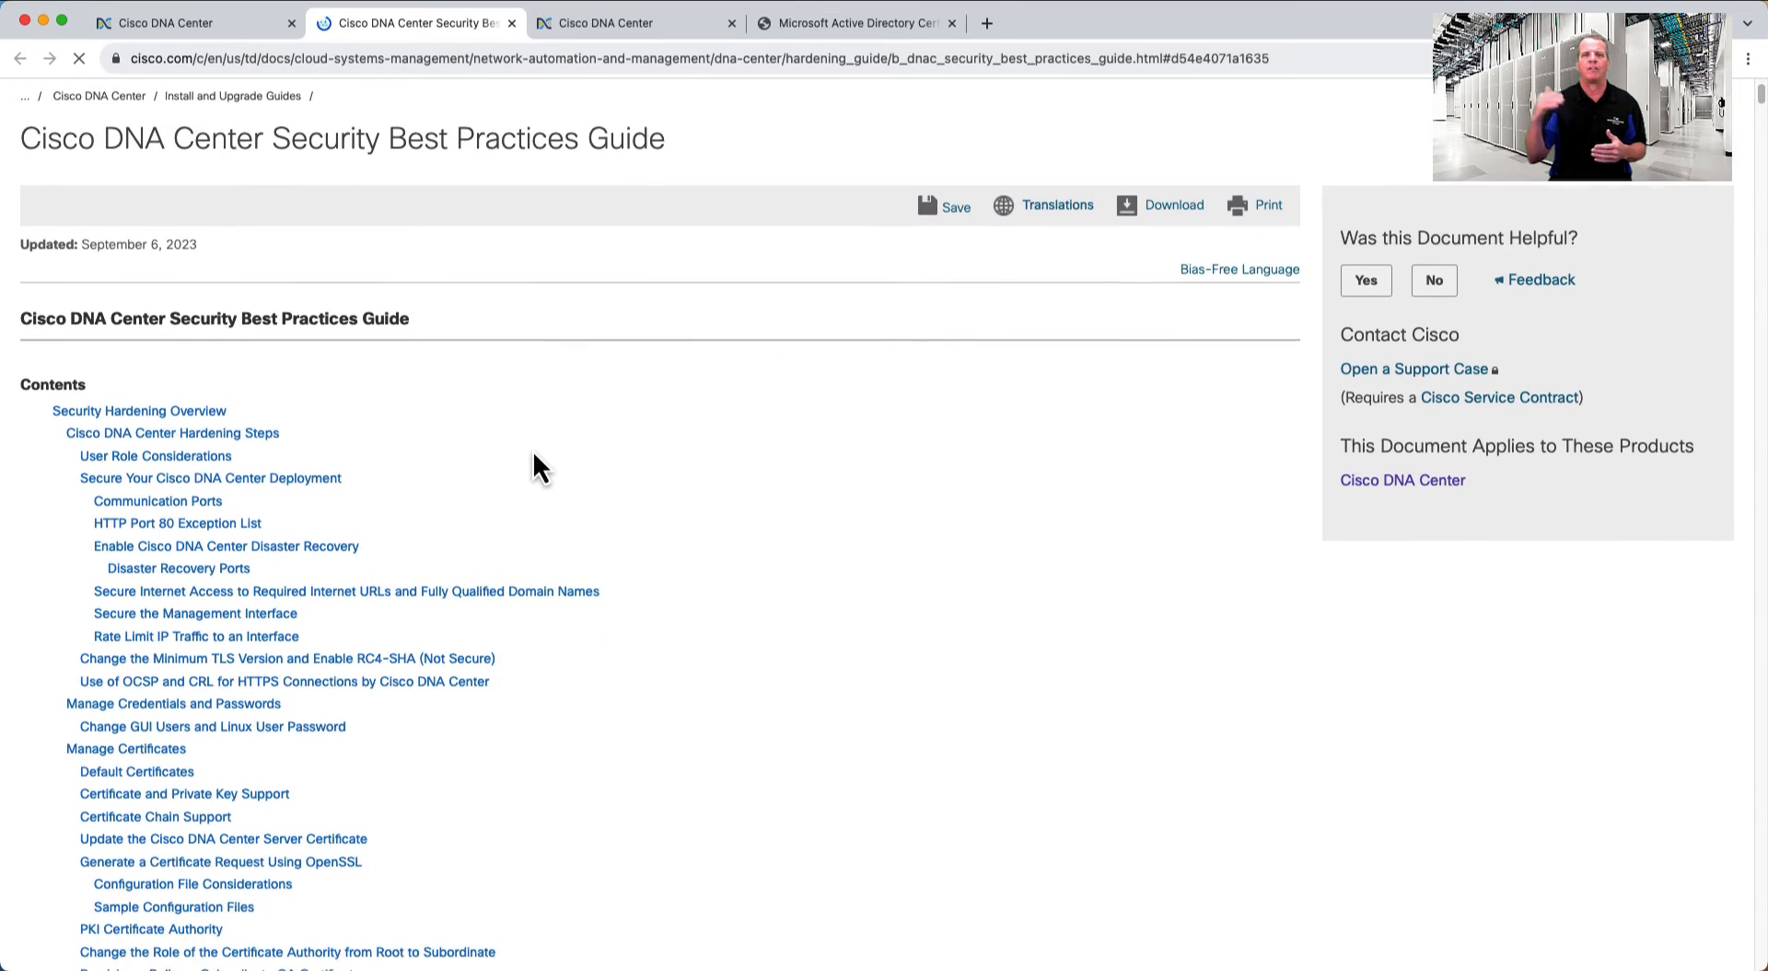
pyautogui.scroll(-2, 534, 454)
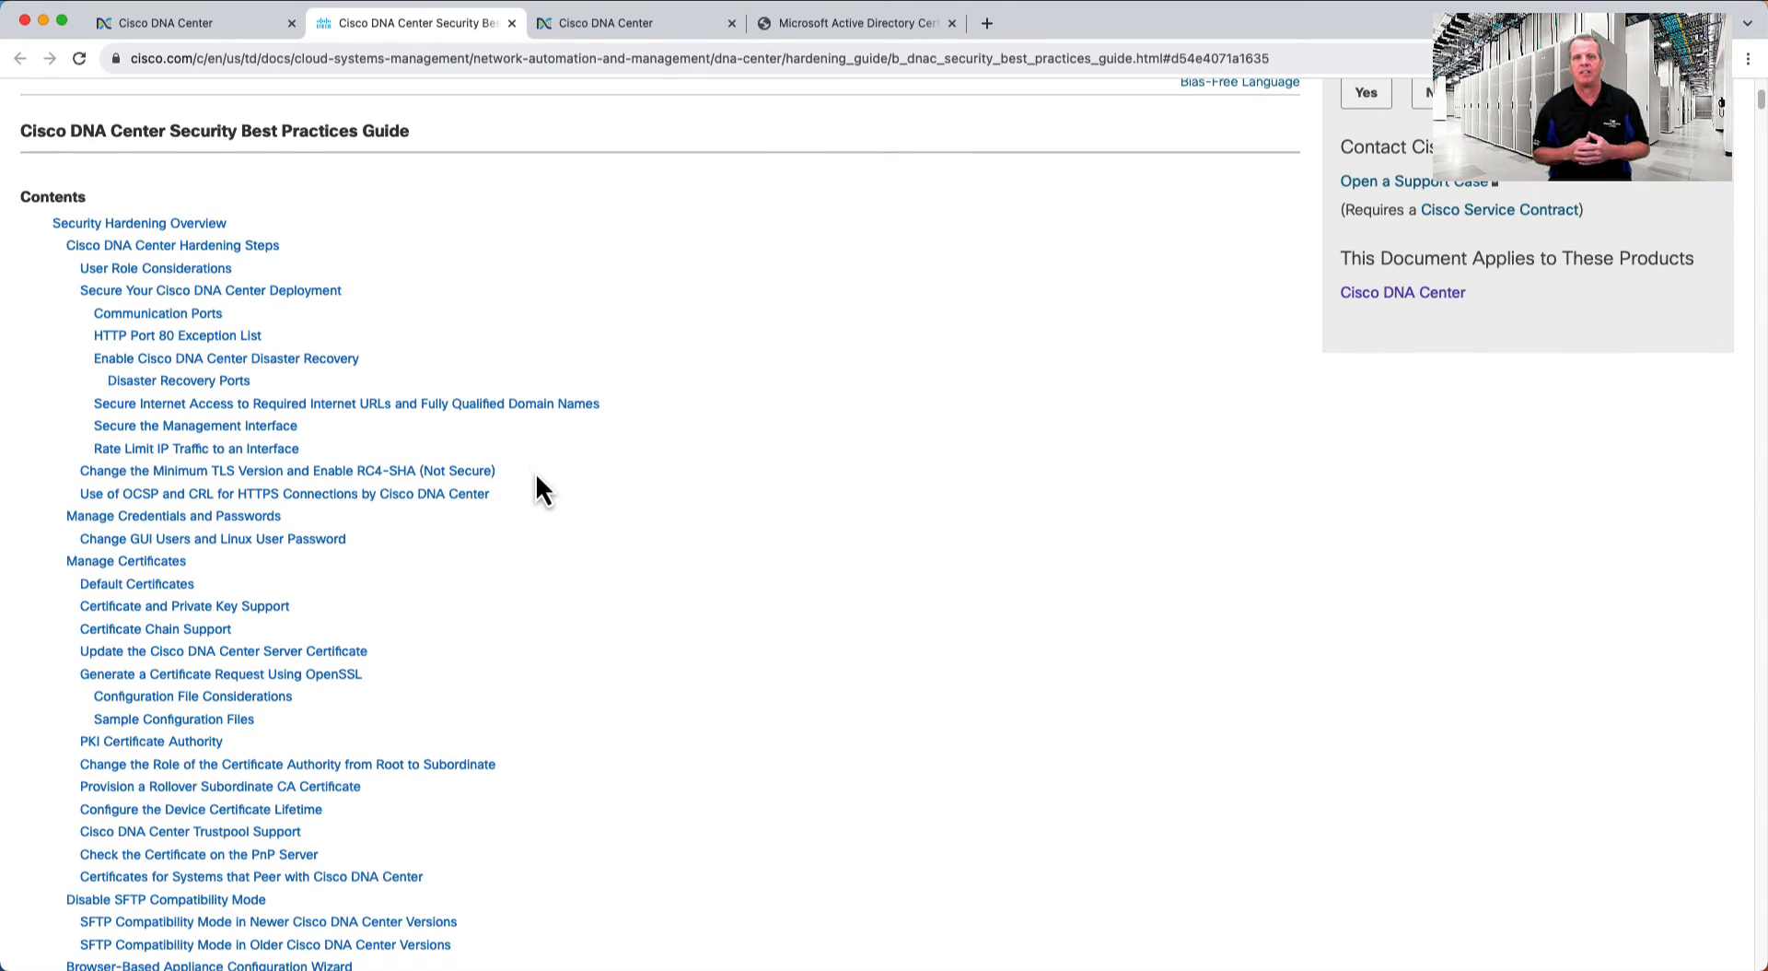
pyautogui.scroll(-2, 534, 475)
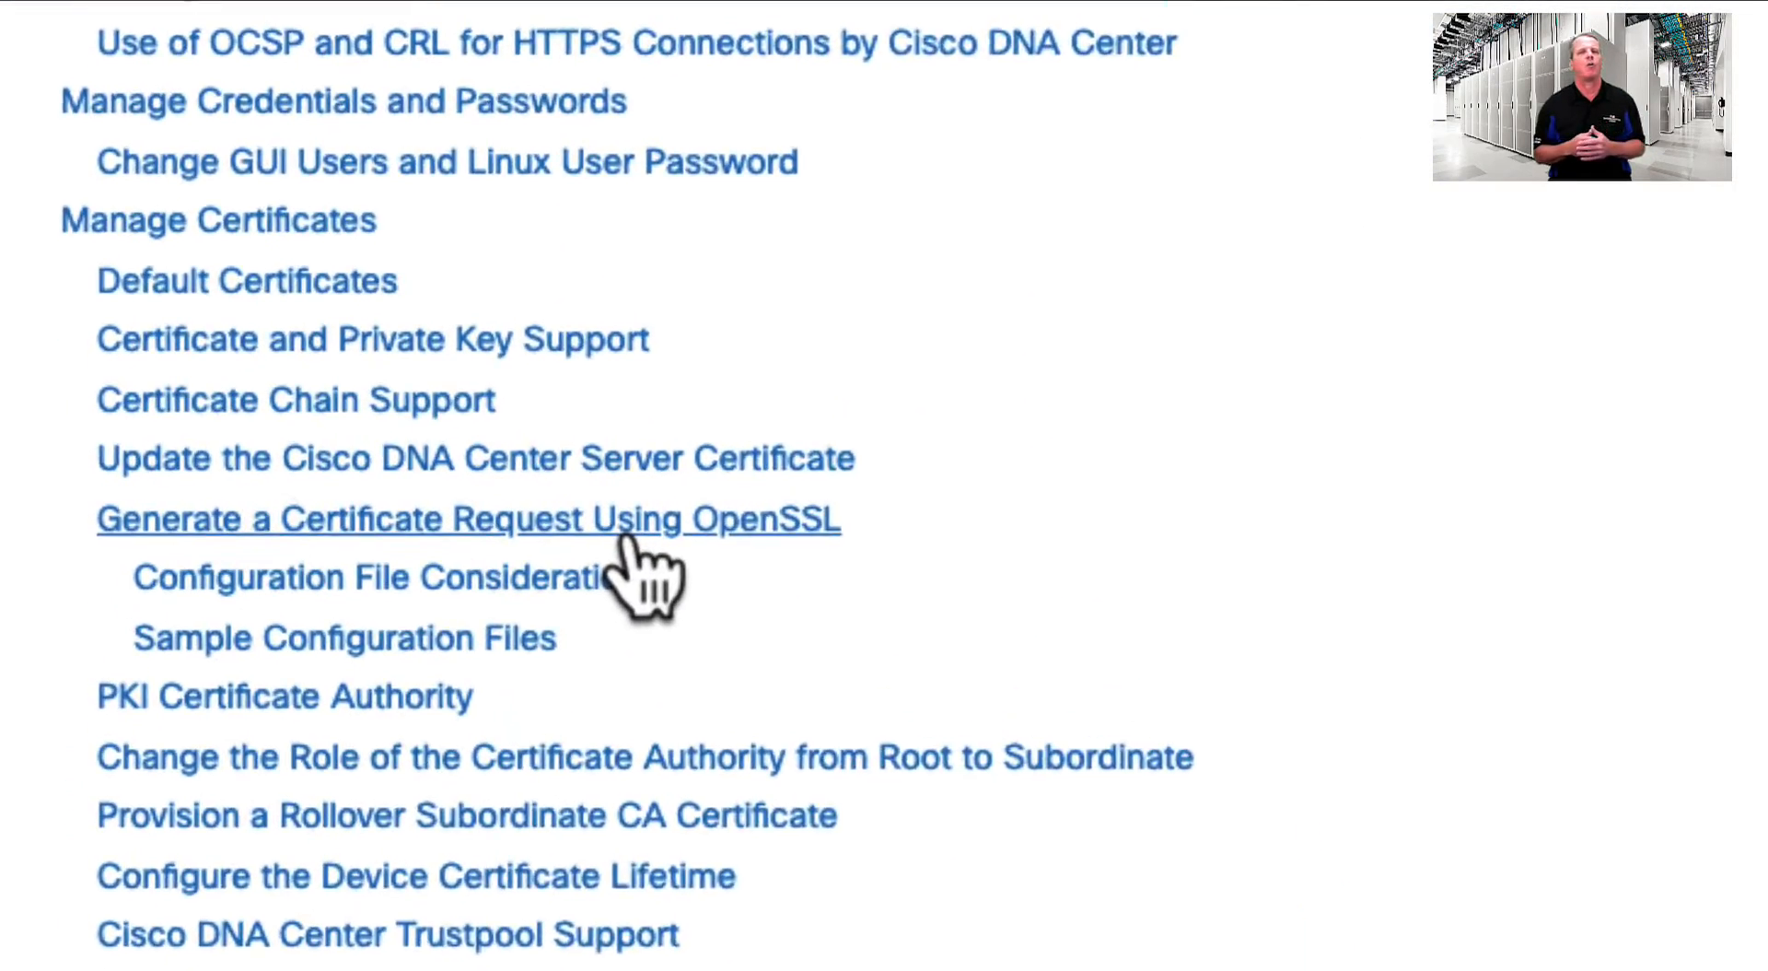
pyautogui.click(629, 520)
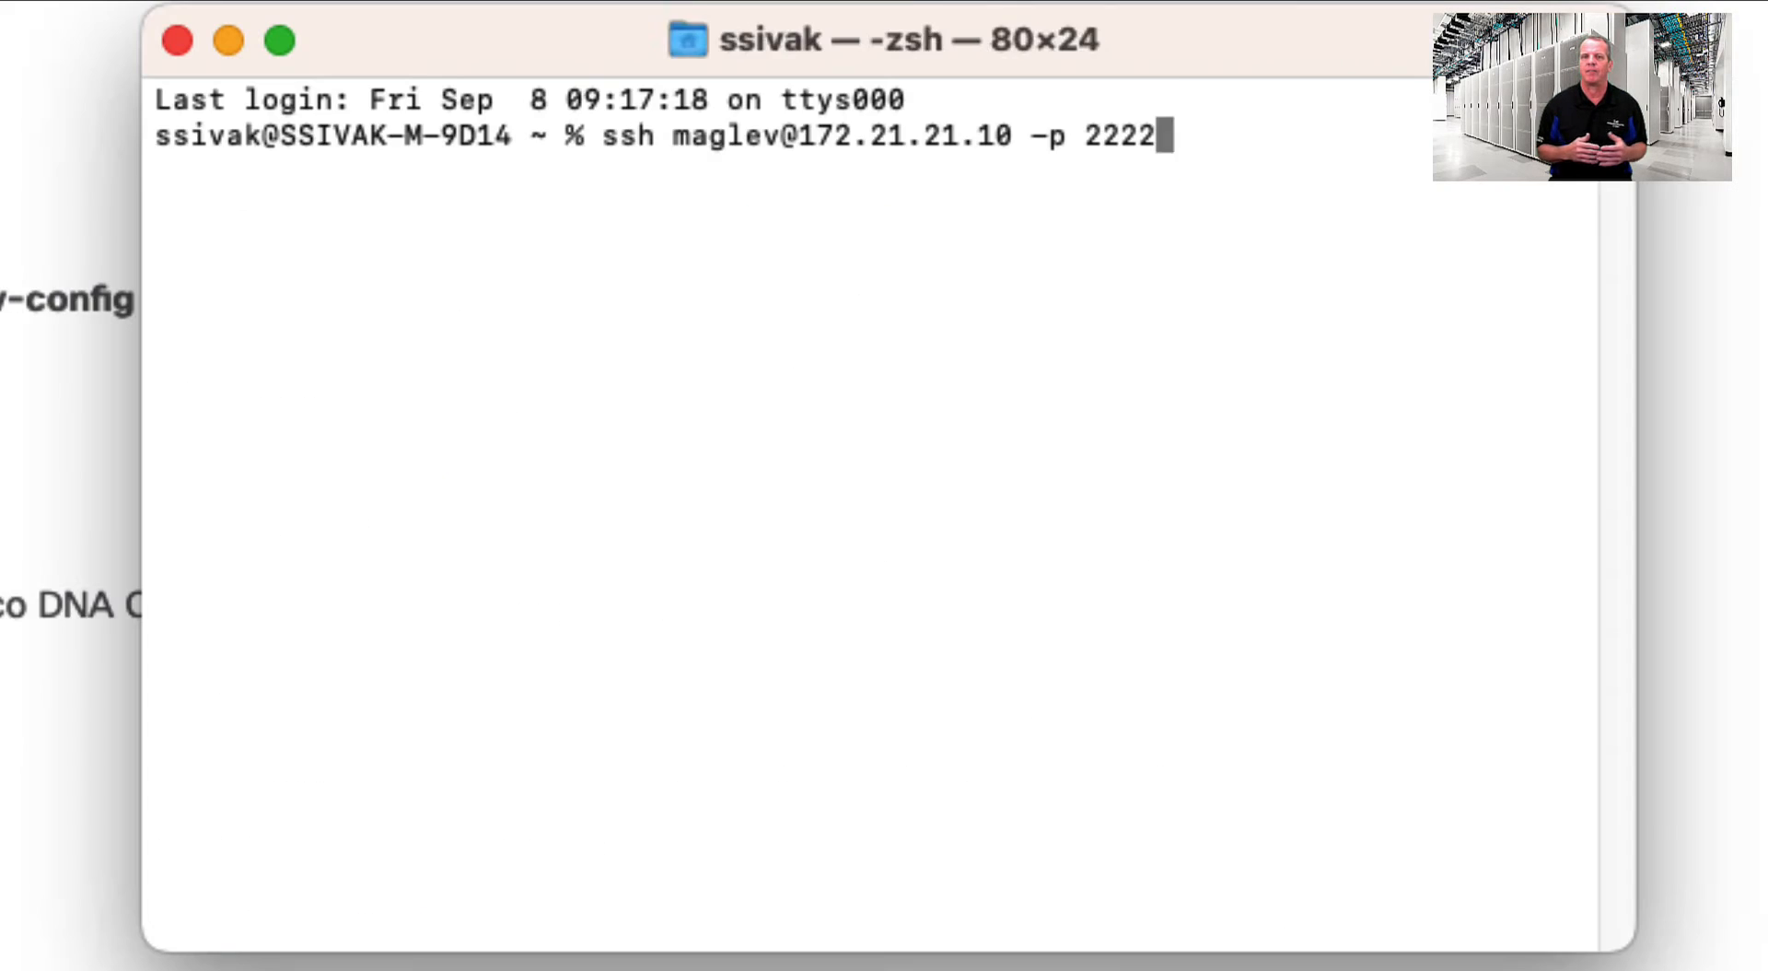
# - SSH to 172.21.21.10 and check its cluster hostname with maglev cluster network display
pyautogui.press('Return')
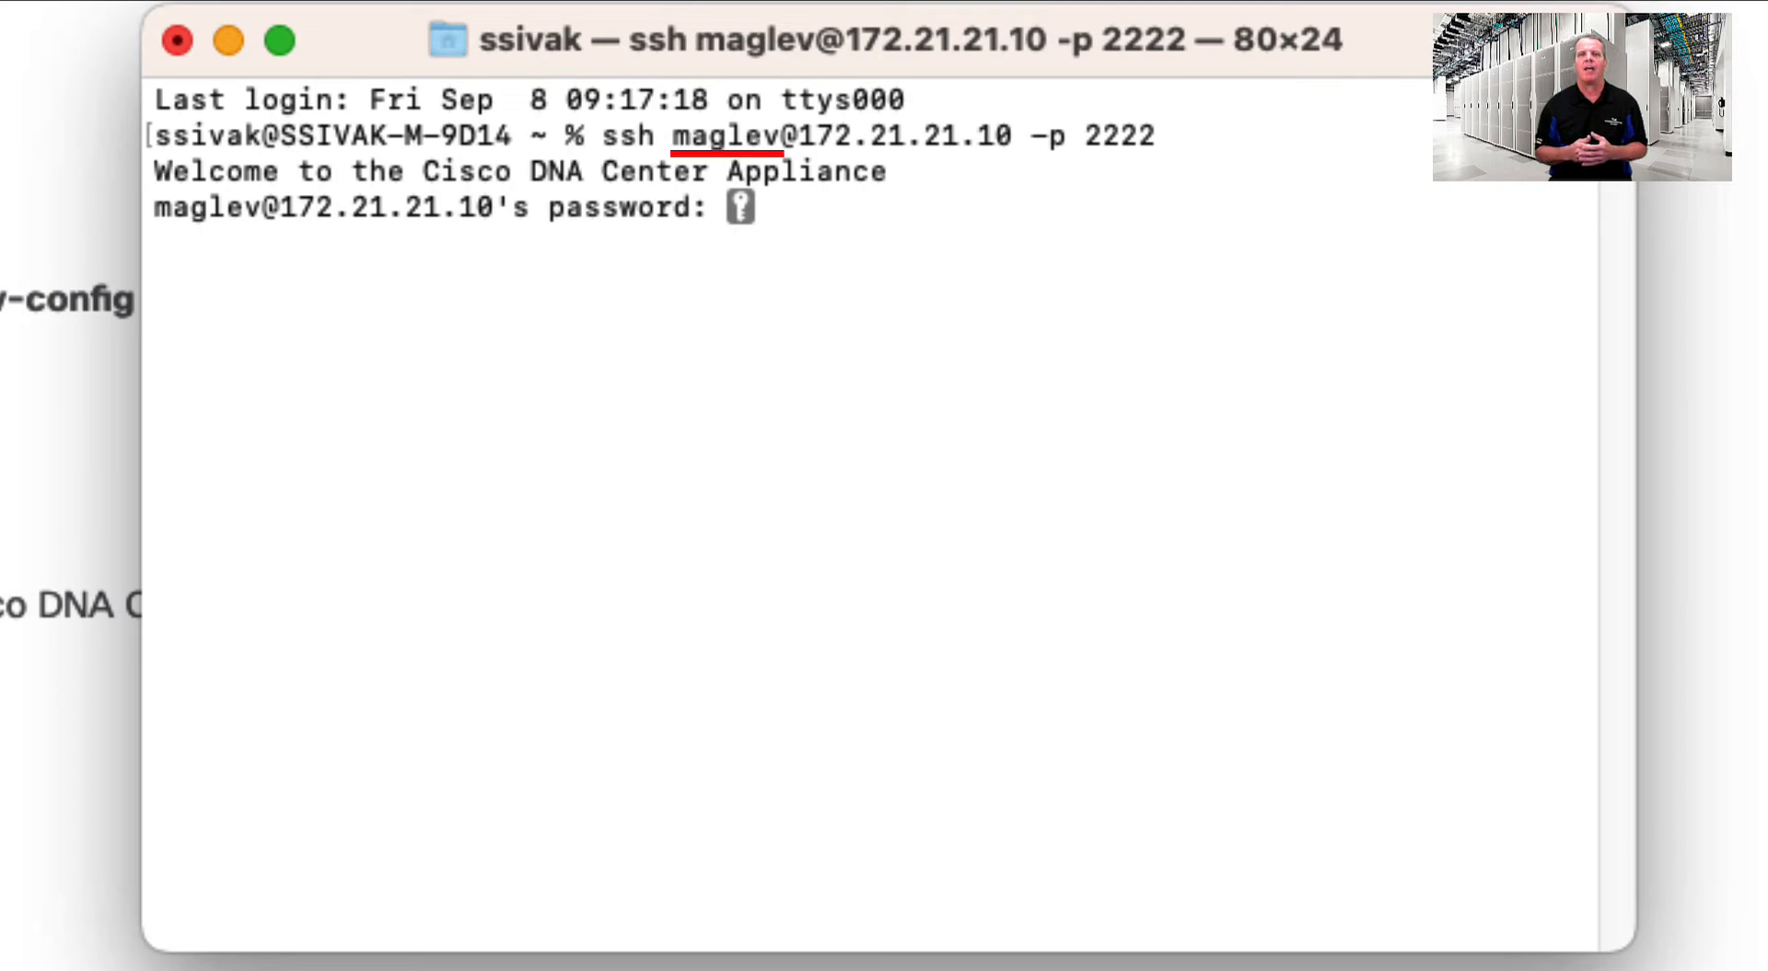
pyautogui.press('Return')
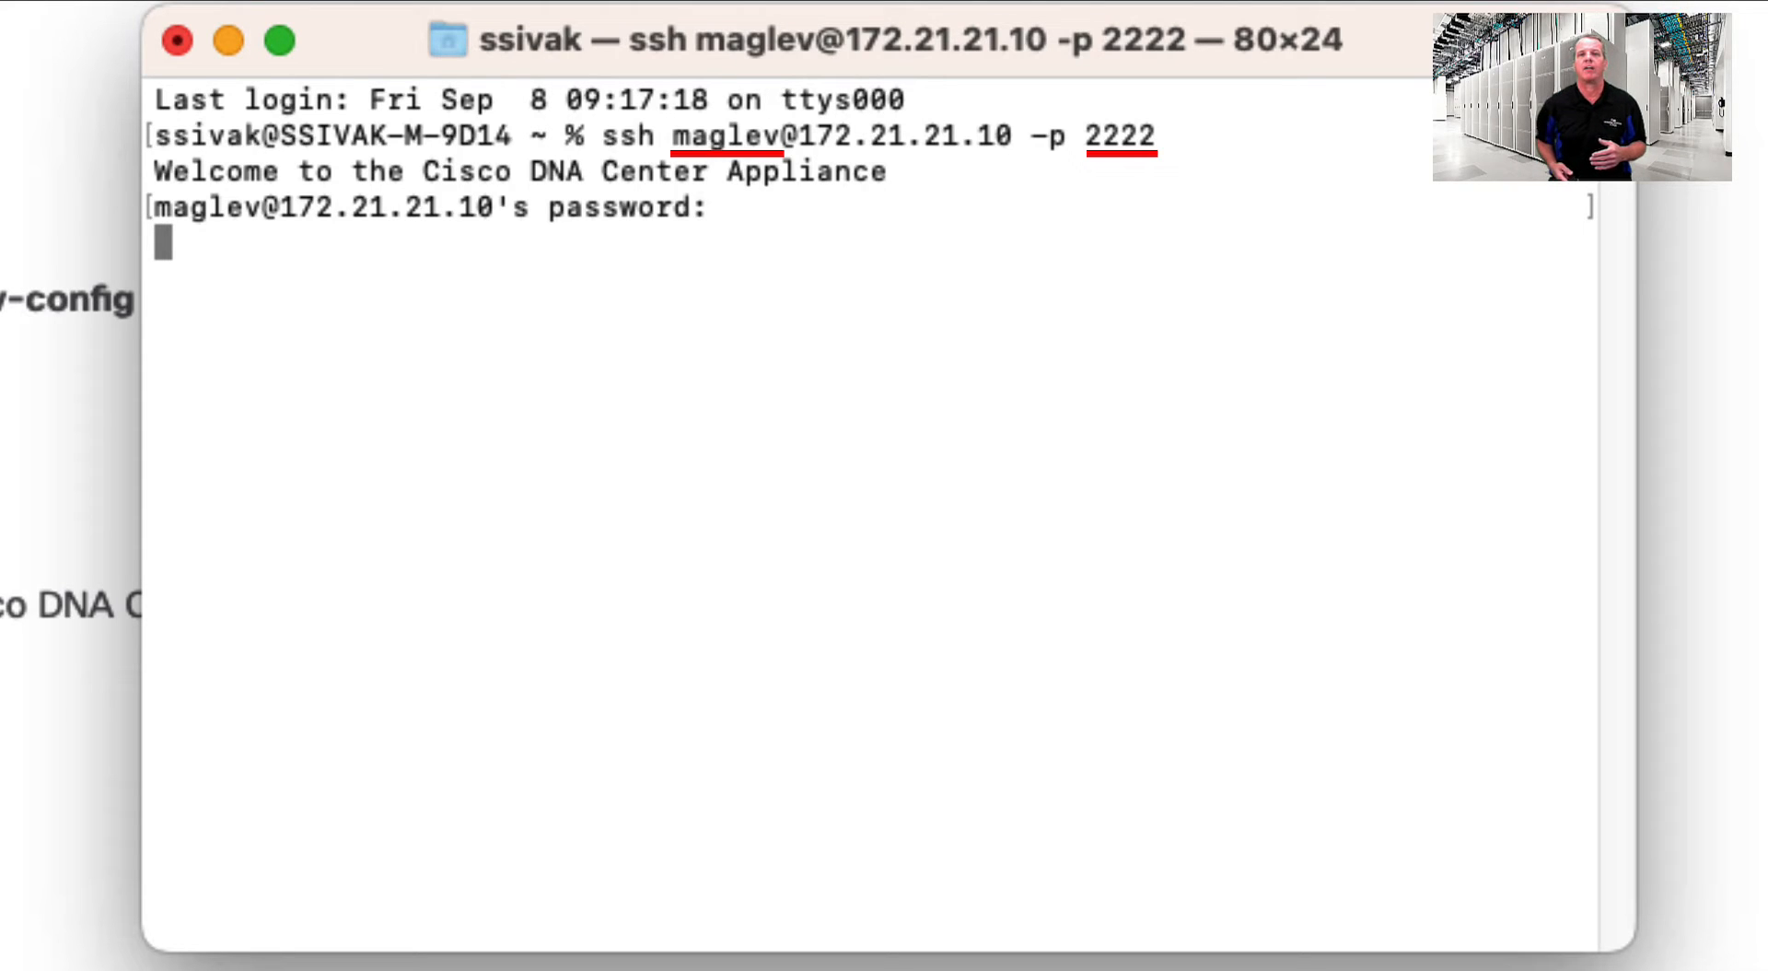
pyautogui.write('maglev clus')
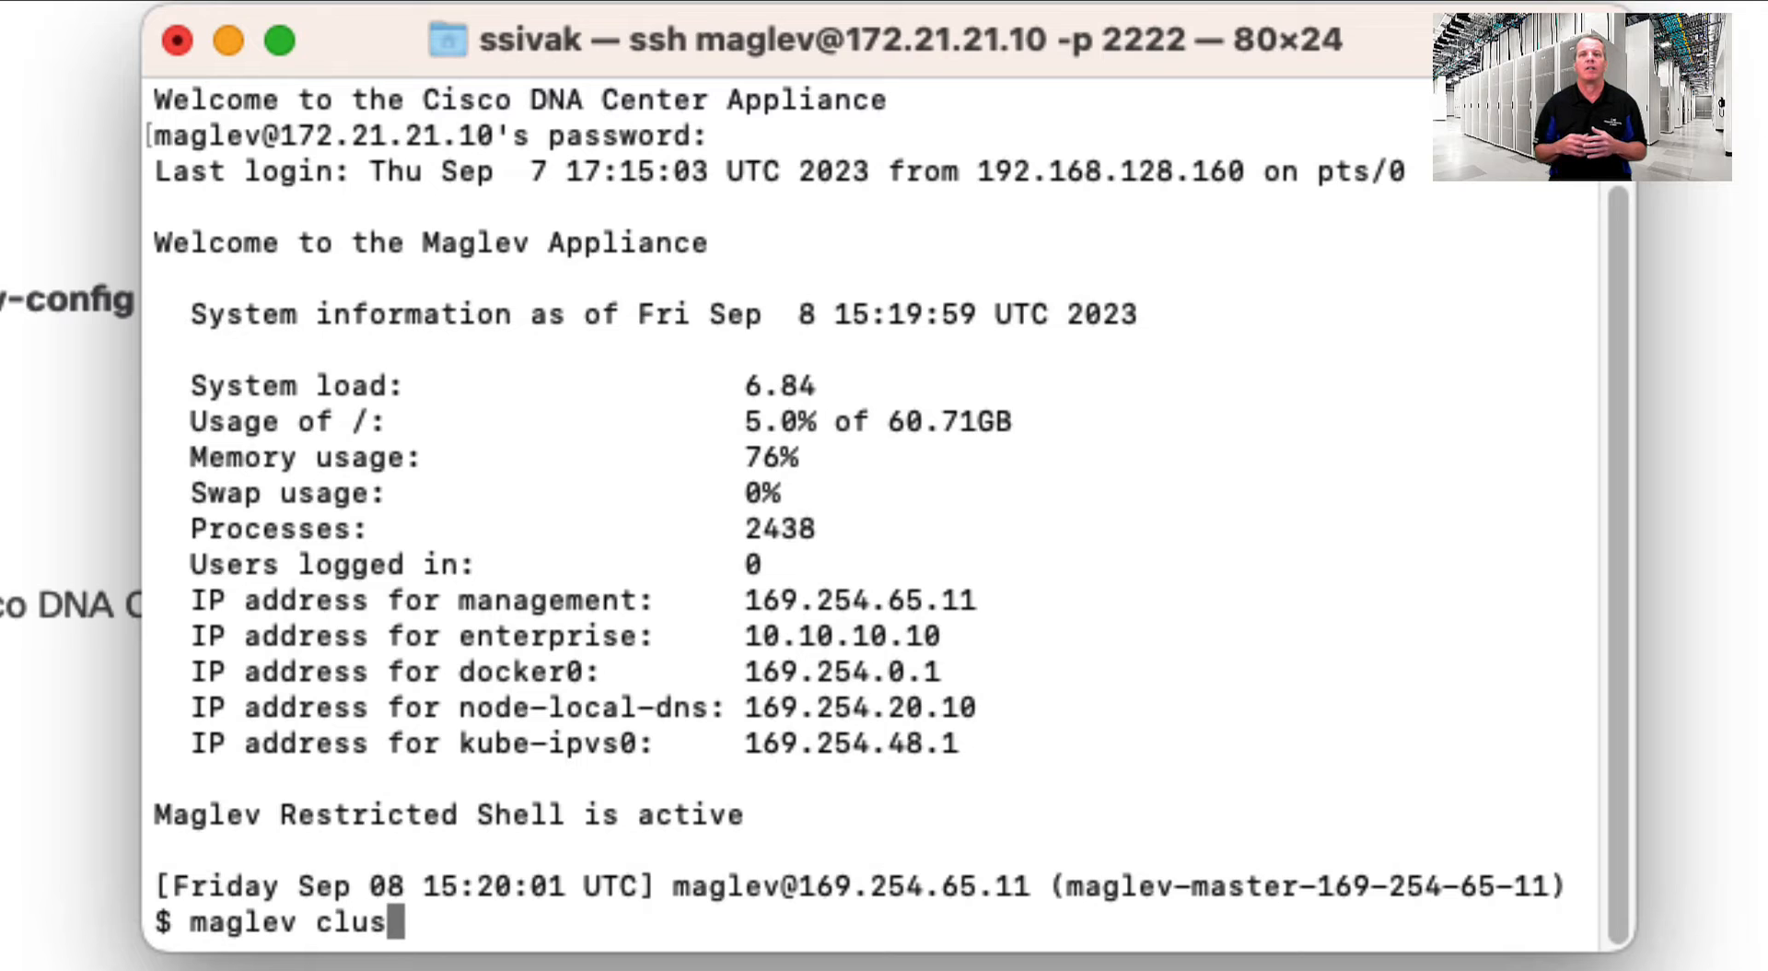
pyautogui.write('ter network display')
pyautogui.press('Return')
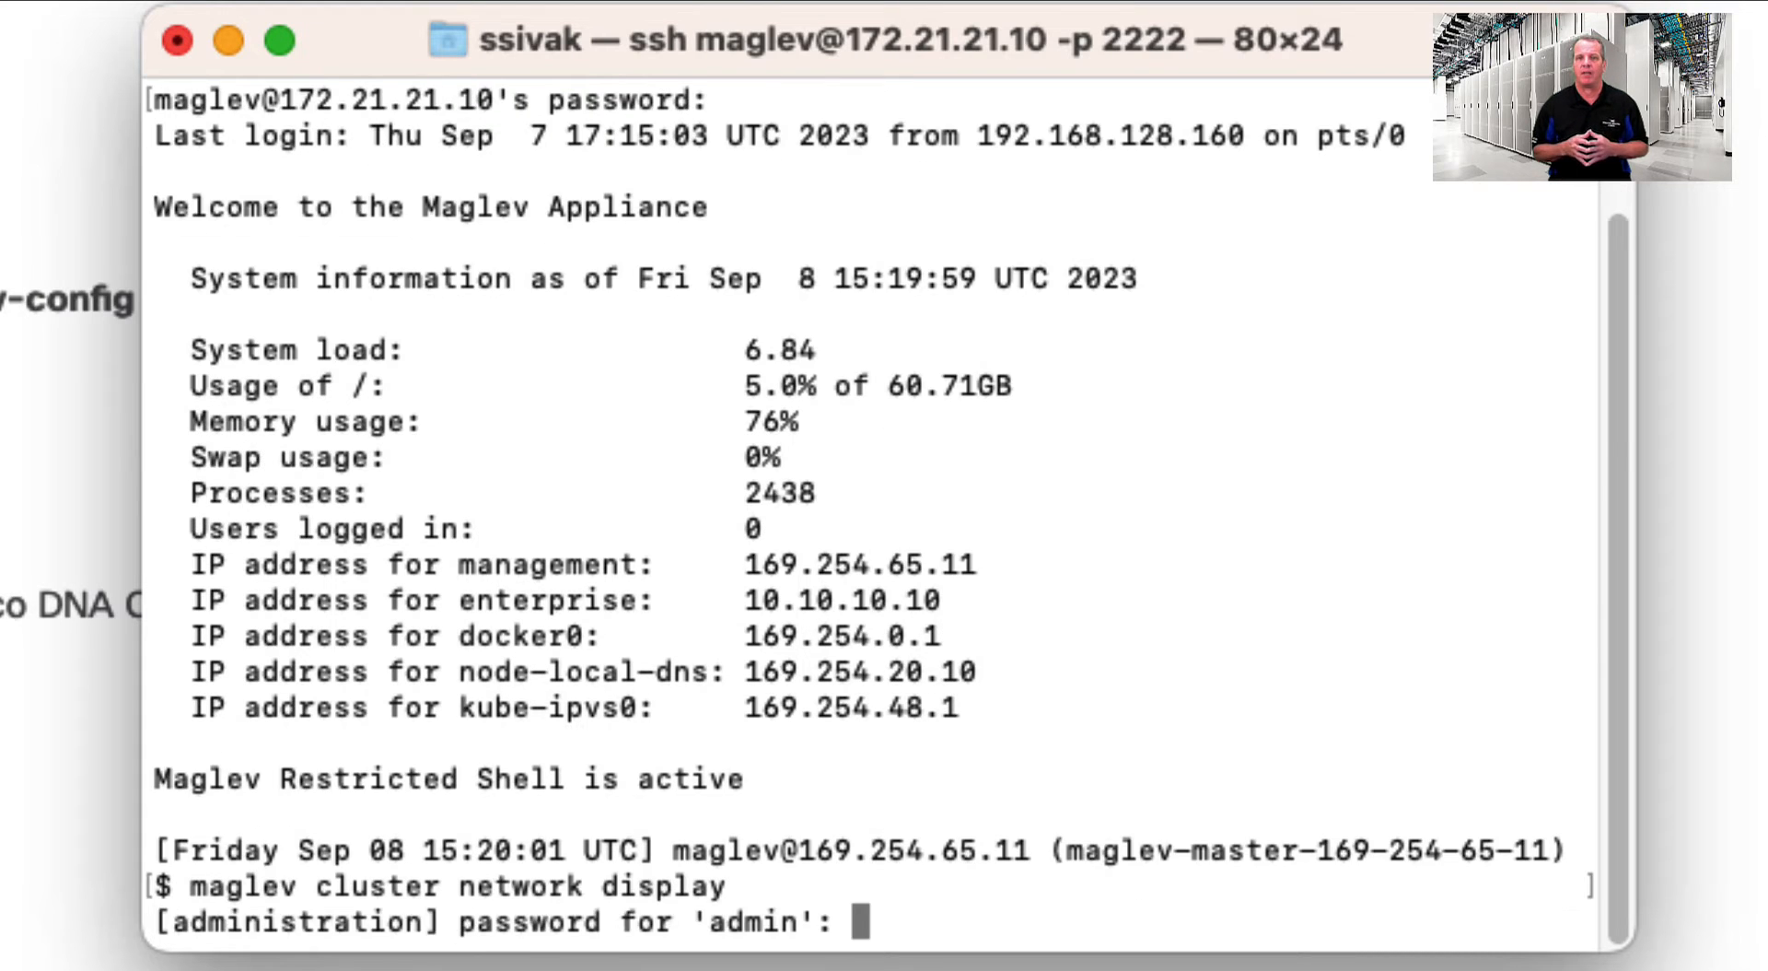
pyautogui.press('Return')
pyautogui.moveTo(797, 599); pyautogui.dragTo(498, 599)
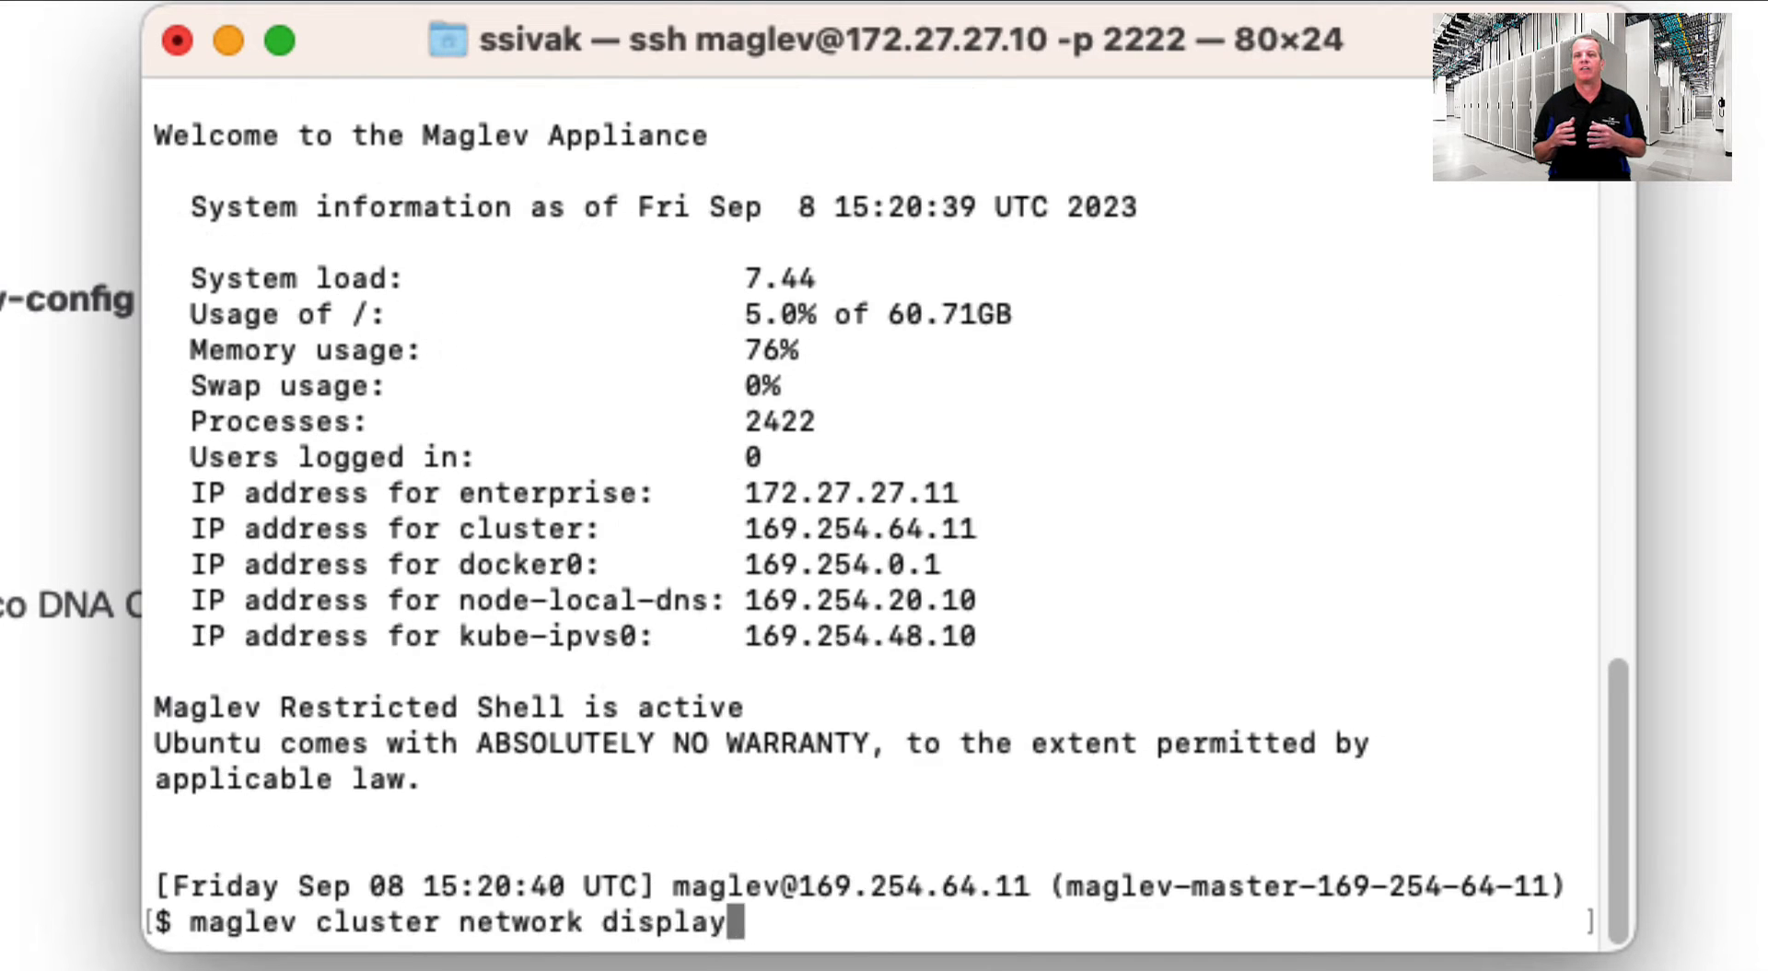
# - Find the blank cluster hostname on 172.27.27.10 and launch sudo maglev-config update
pyautogui.press('Return')
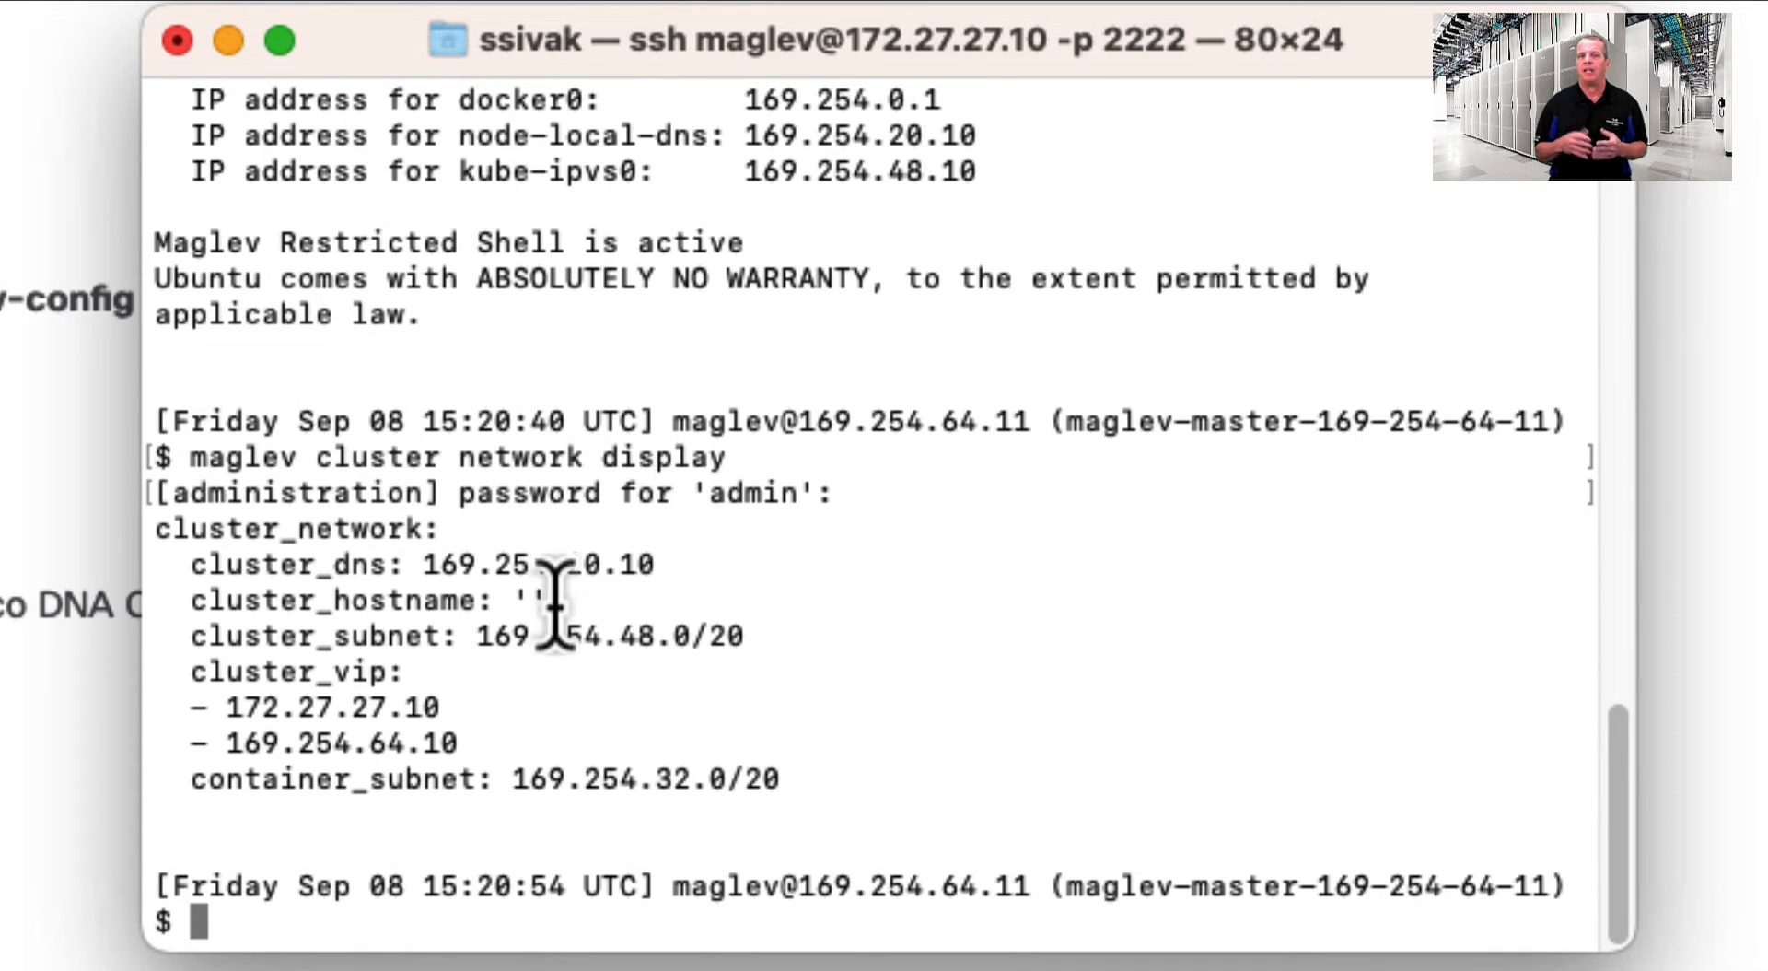
pyautogui.moveTo(550, 599); pyautogui.dragTo(512, 609)
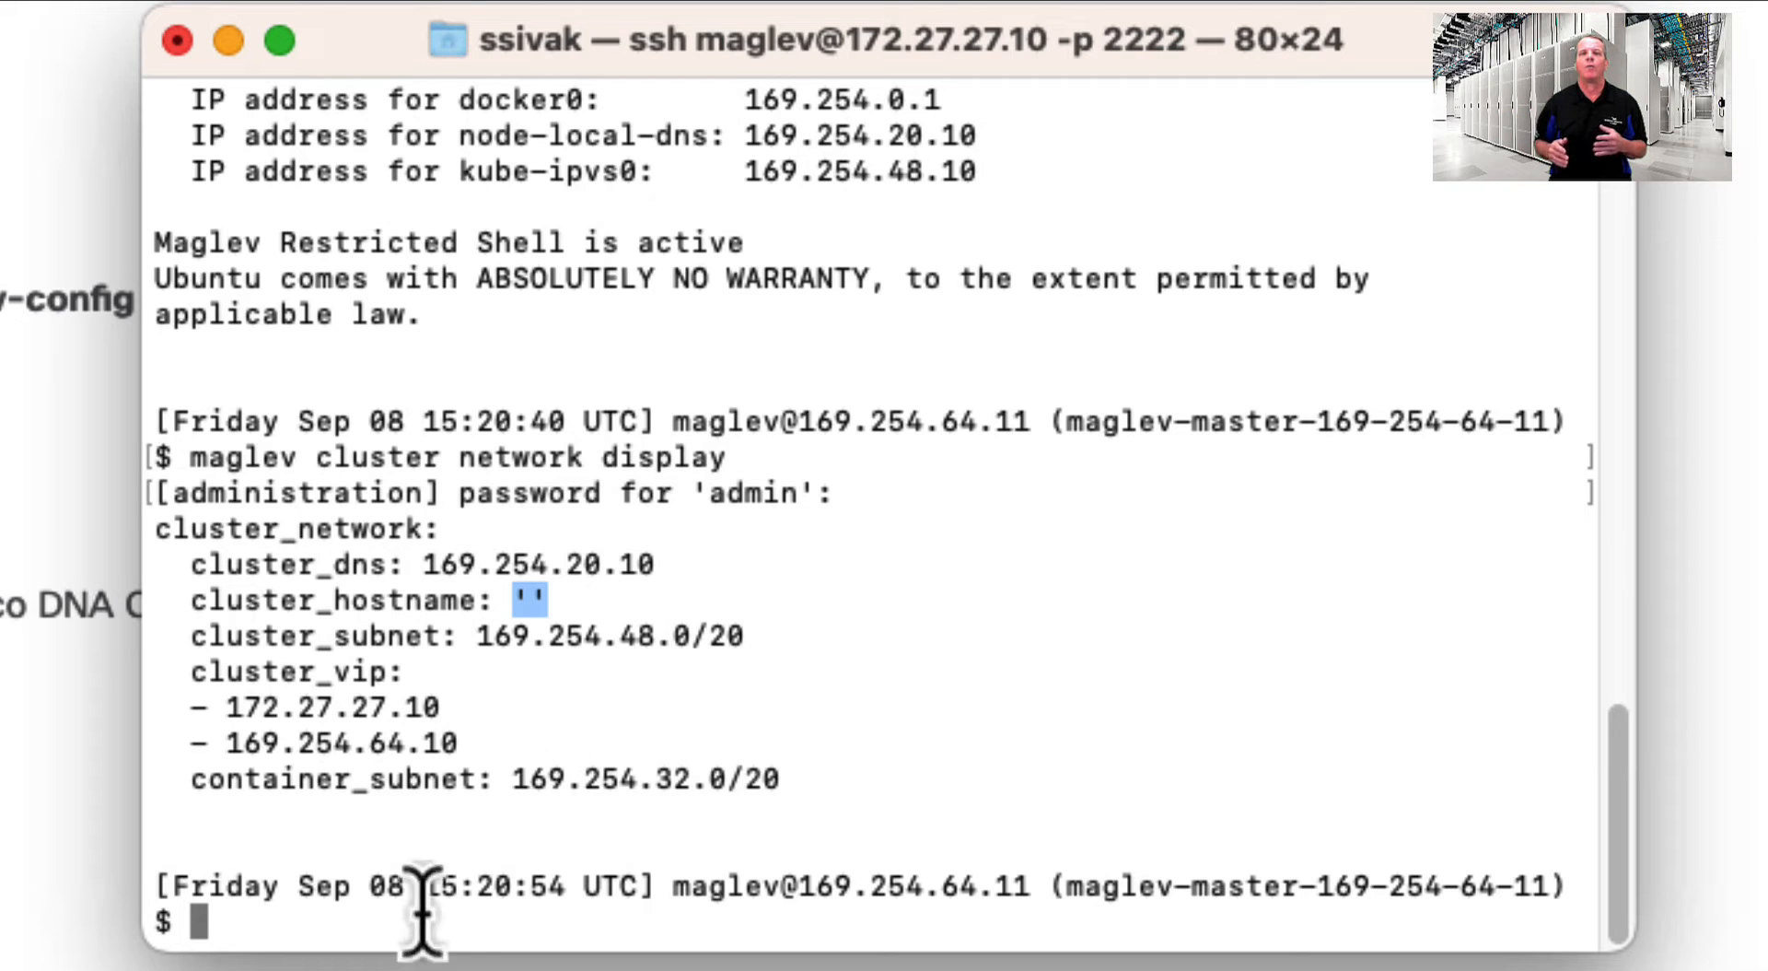
pyautogui.click(351, 932)
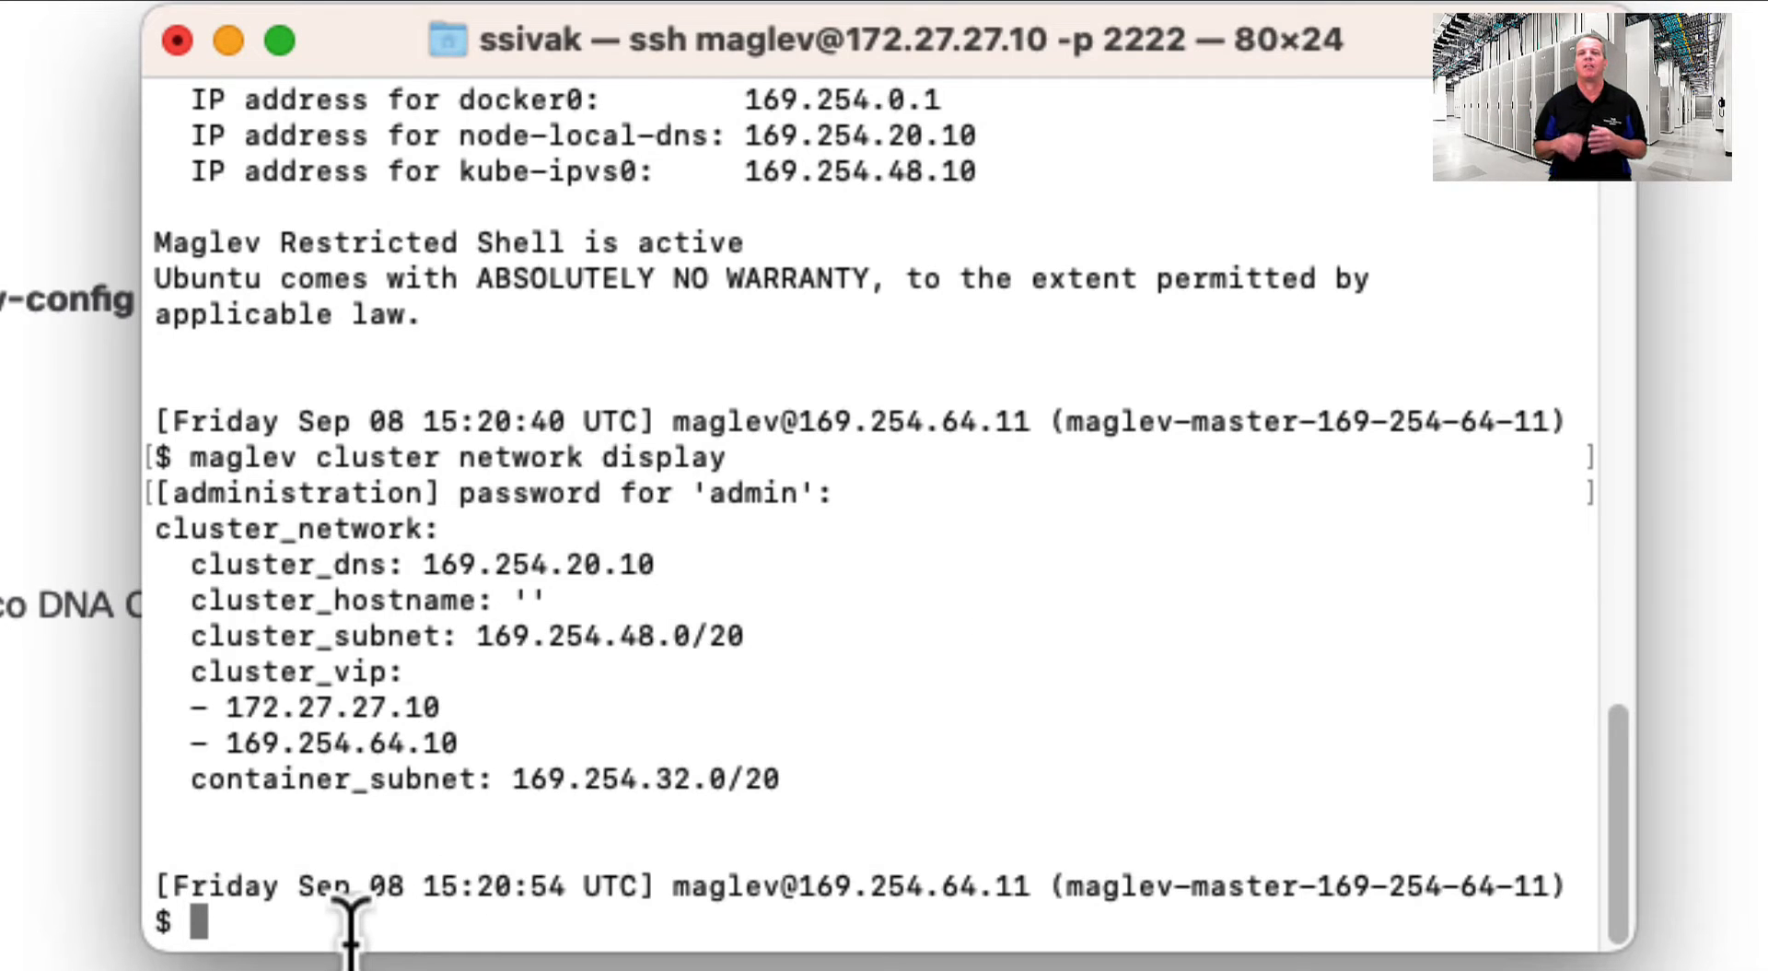
pyautogui.write('sudo maglev-config update')
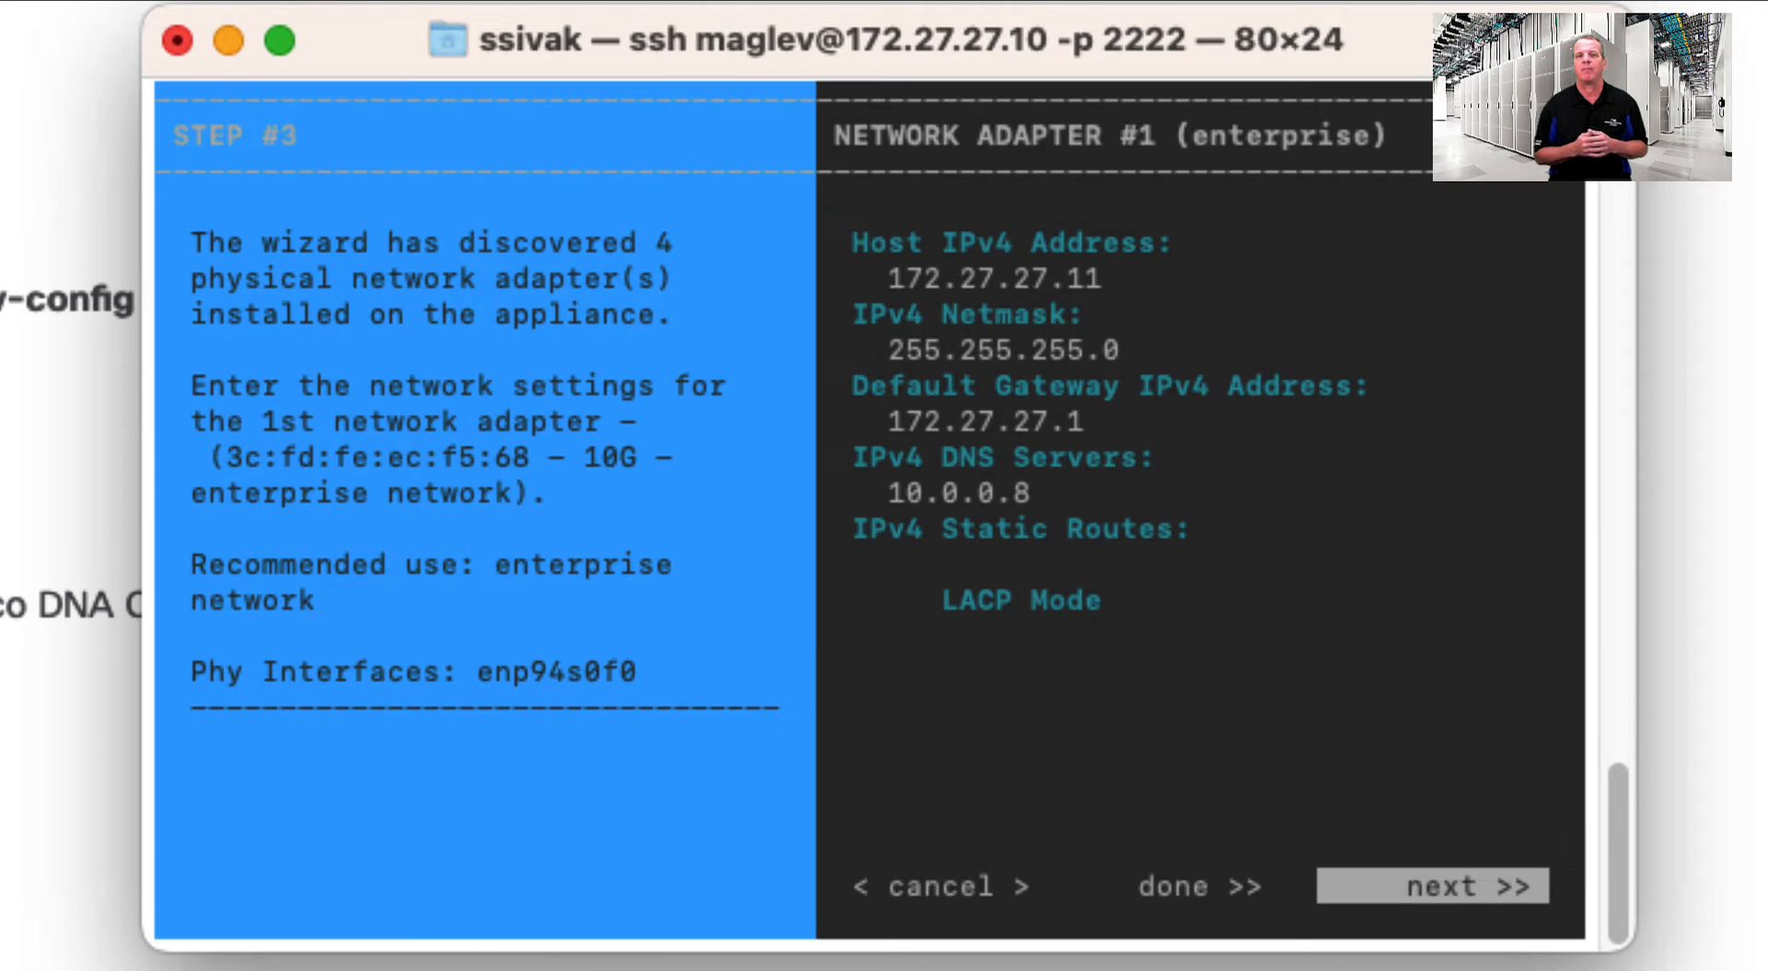
pyautogui.press('Return')
pyautogui.press('Tab')
pyautogui.press('Tab')
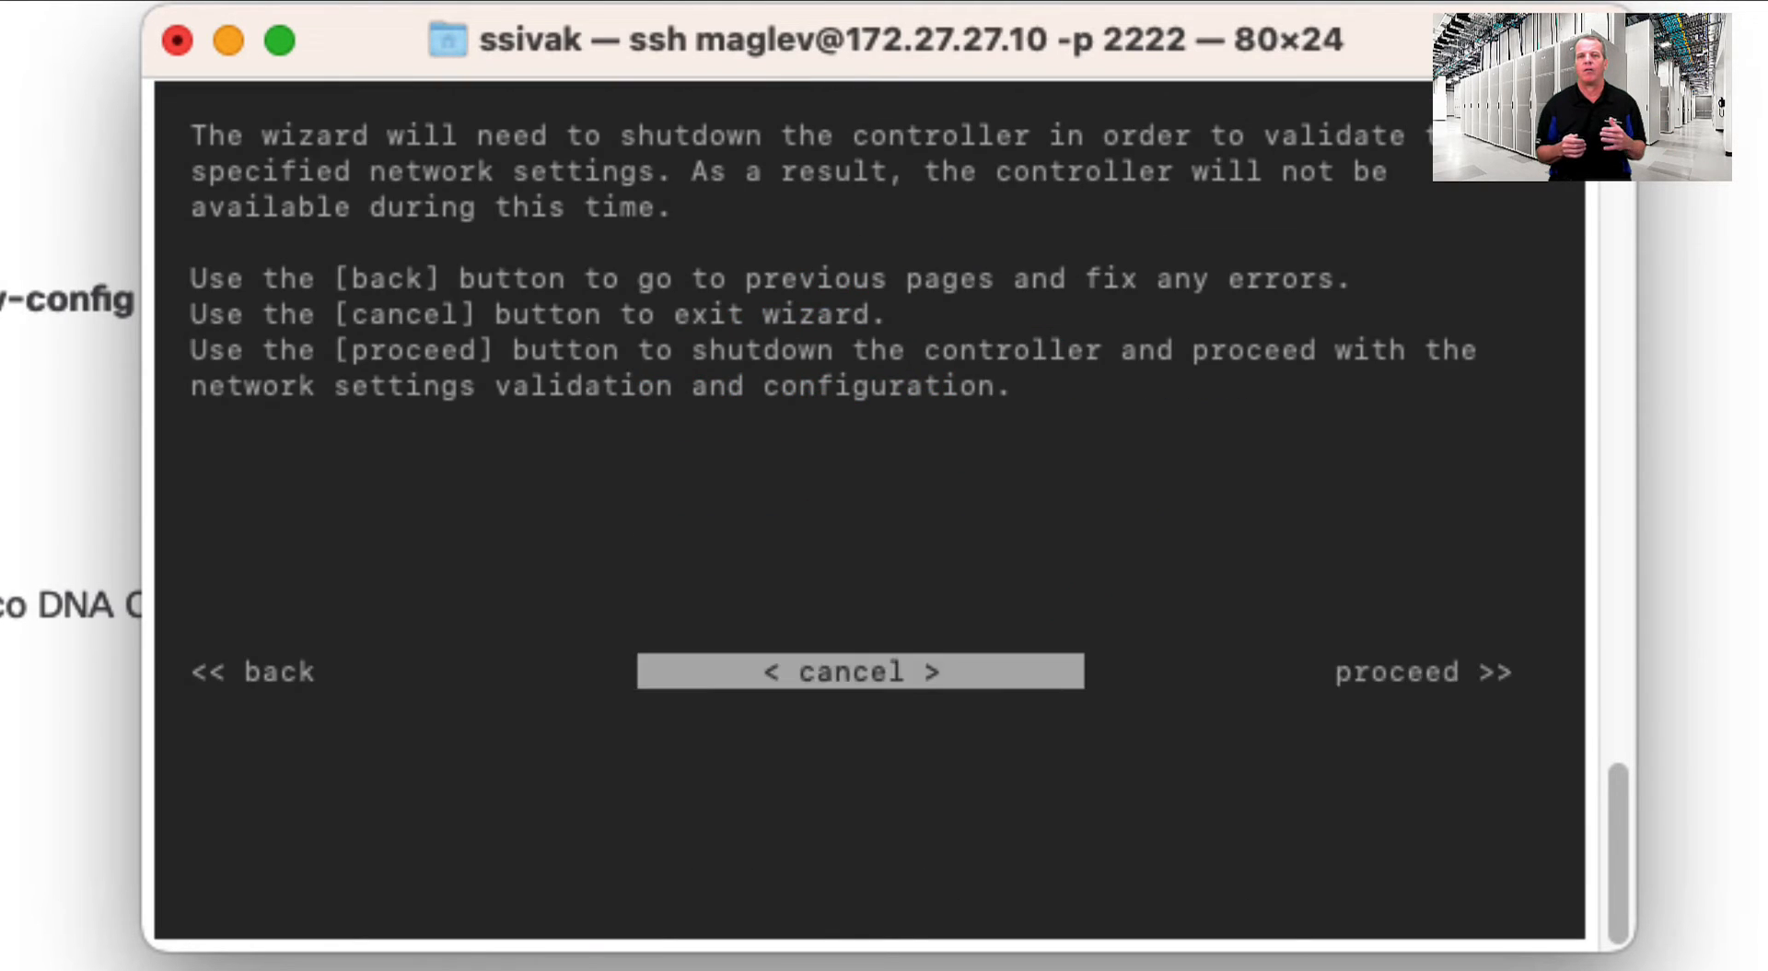
# - Proceed past the shutdown warning and enter cluster hostname dnac.sivak.local
pyautogui.press('Tab')
pyautogui.press('Return')
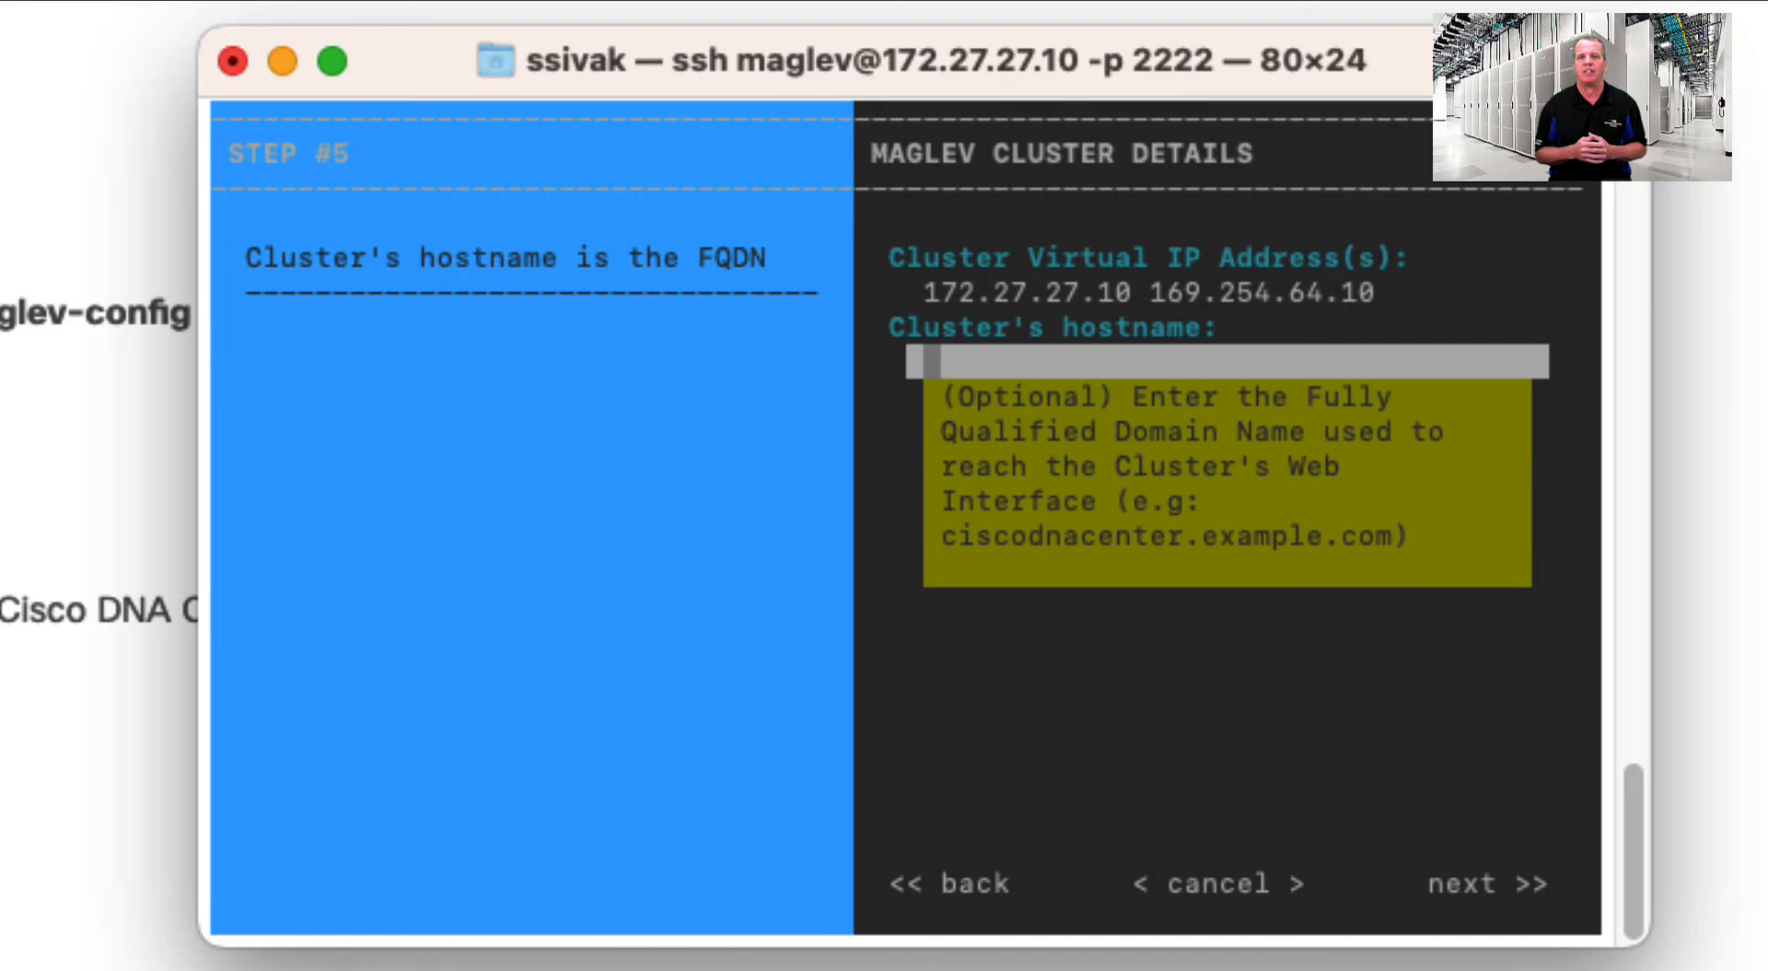
pyautogui.write('dnac.siv')
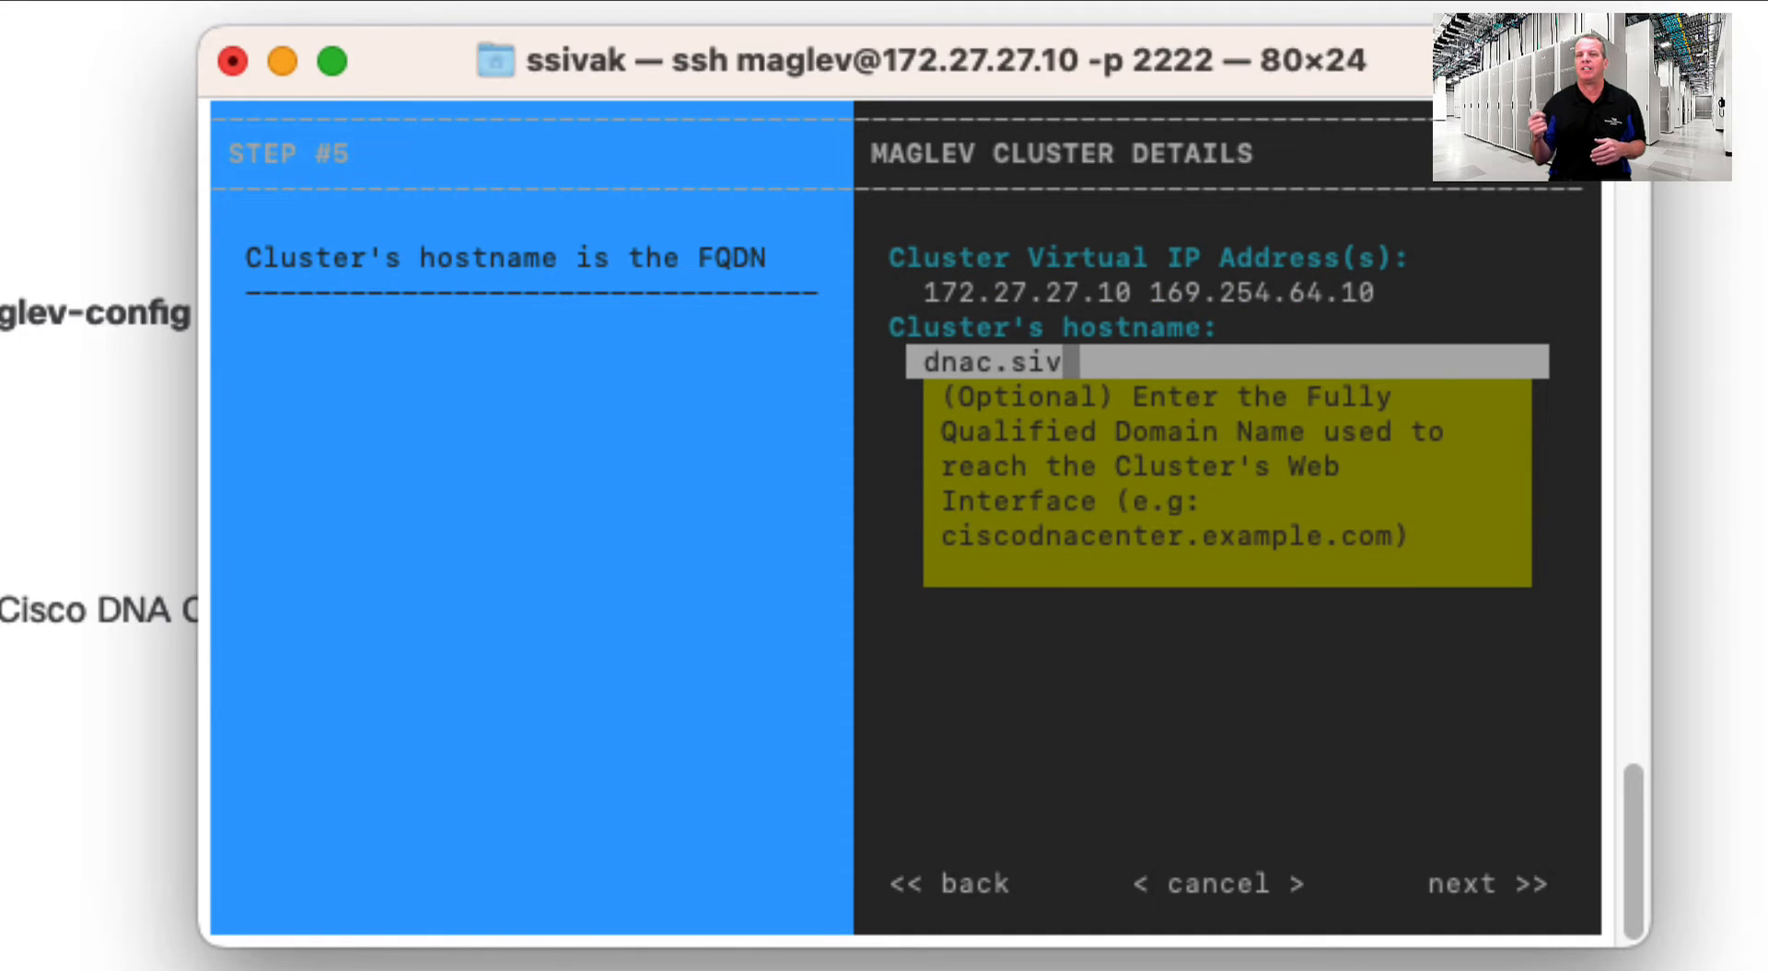
pyautogui.write('ak.local')
pyautogui.press('Tab')
pyautogui.press('Tab')
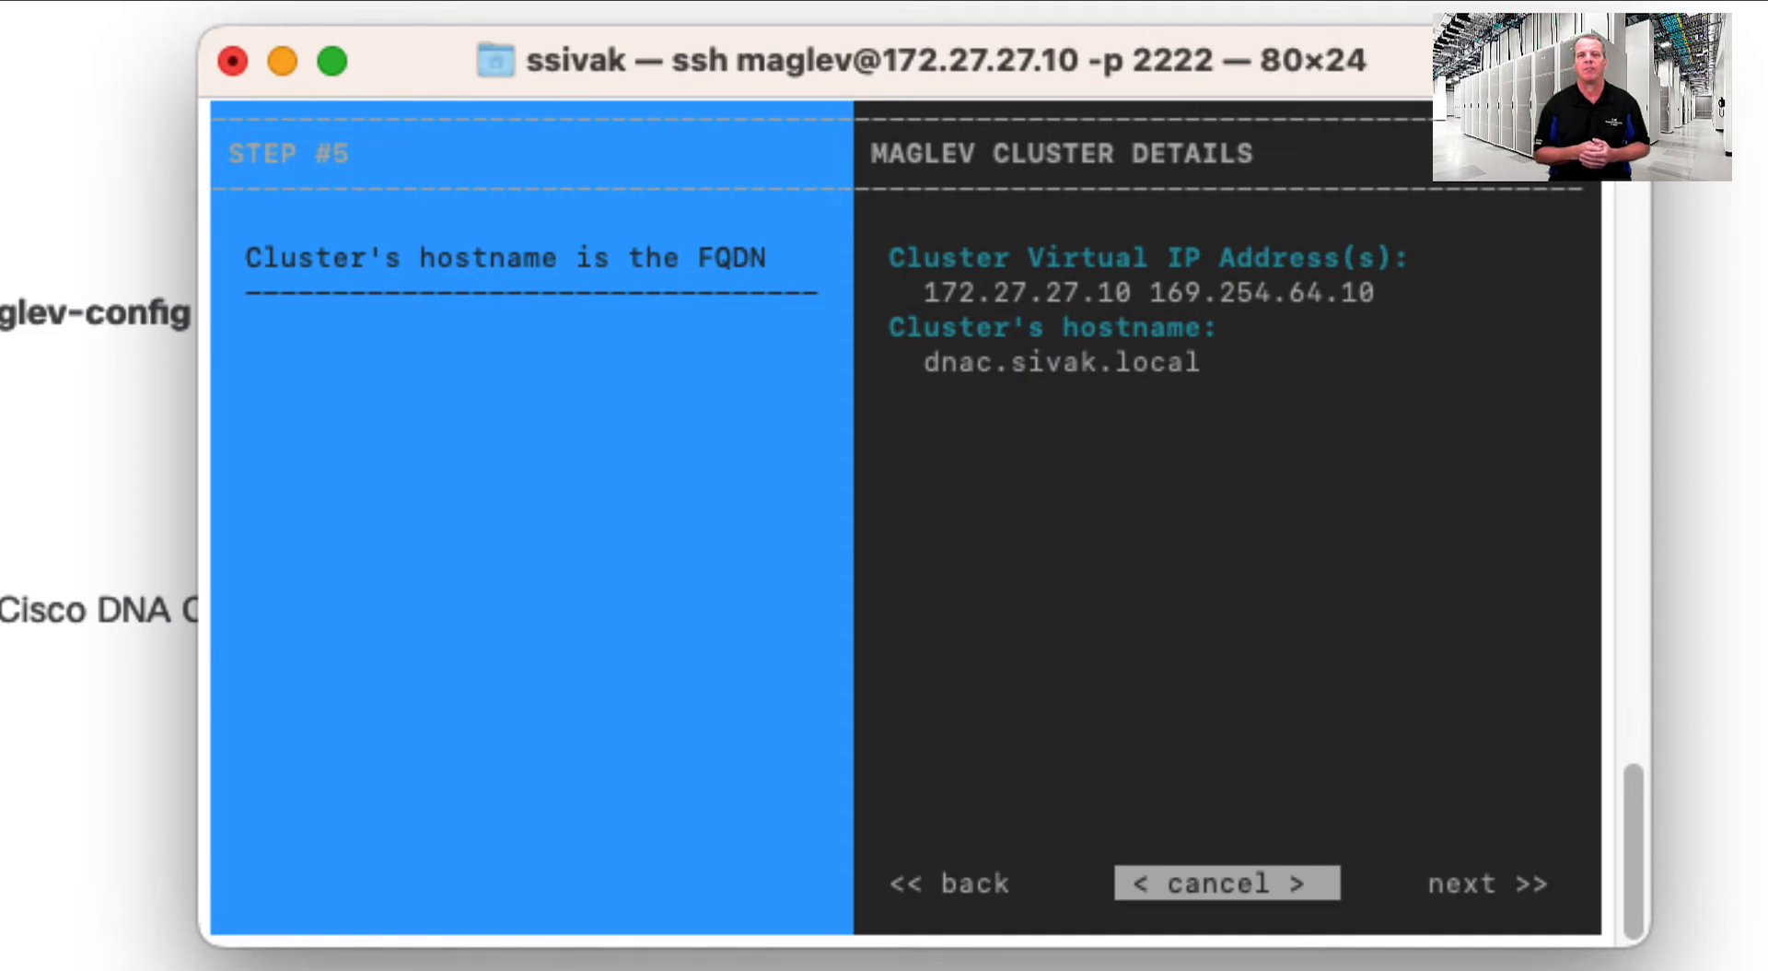
pyautogui.press('Tab')
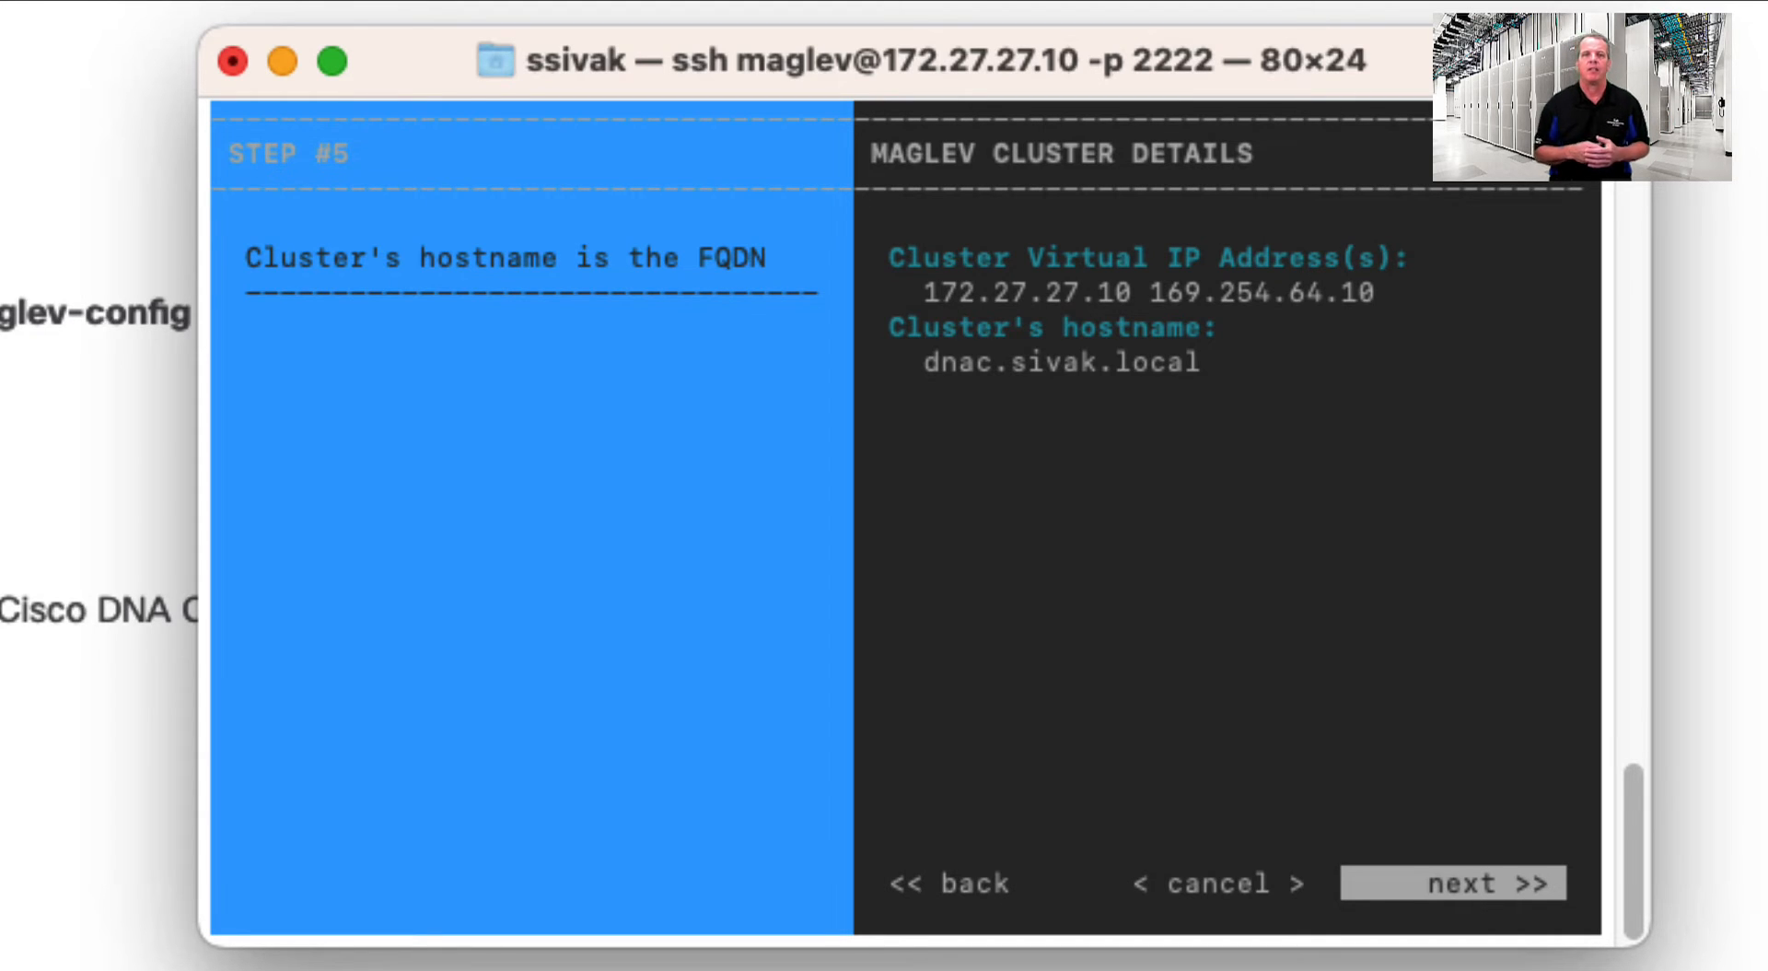
# - Set and confirm the maglev Linux password, keep NTP server 10.0.0.1, and apply
pyautogui.press('Return')
pyautogui.write('********')
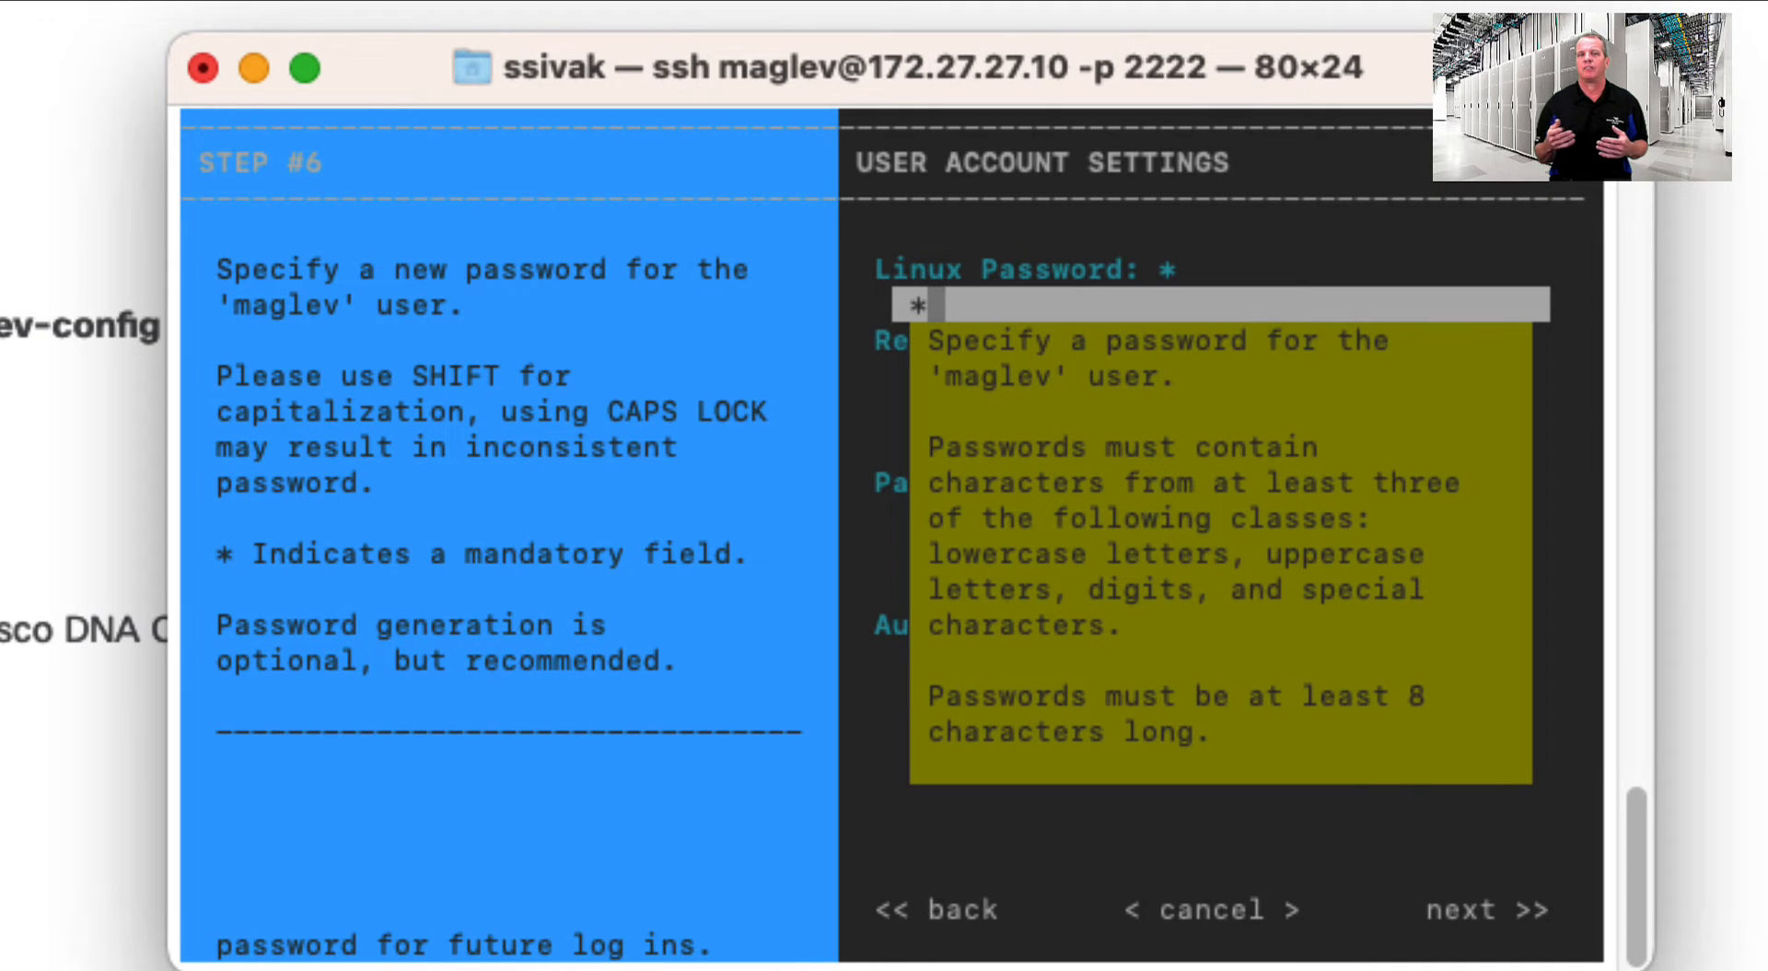
pyautogui.press('Tab')
pyautogui.write('********')
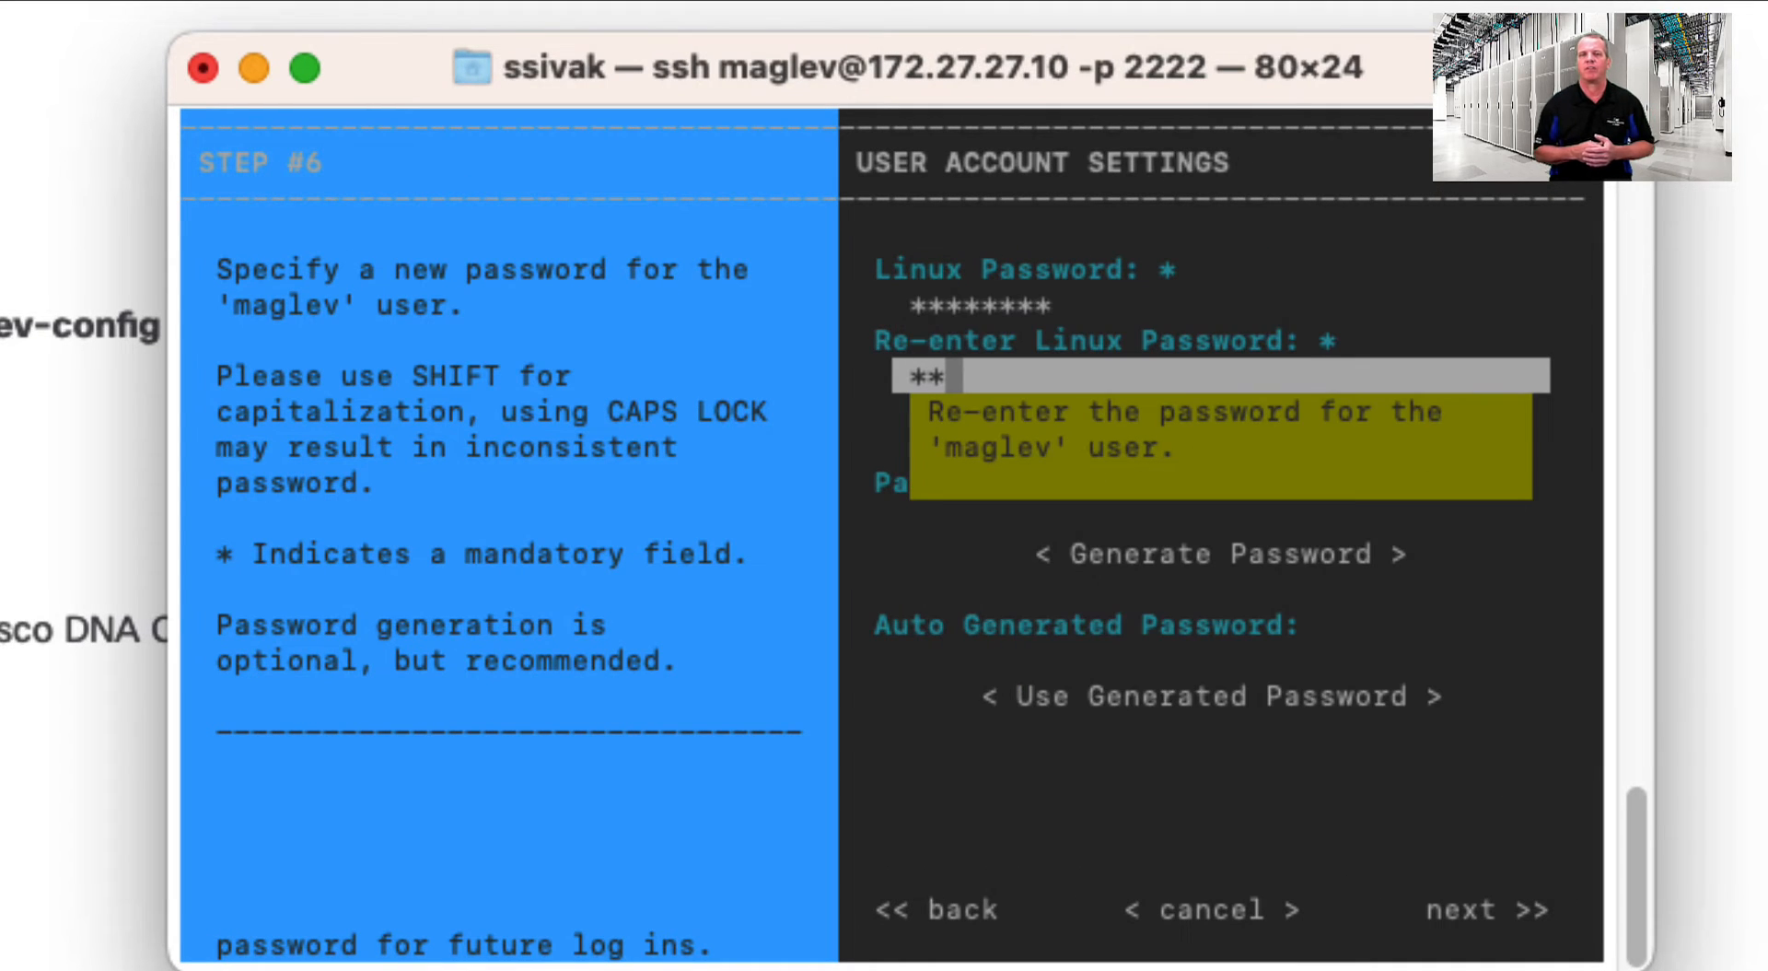
pyautogui.press('Return')
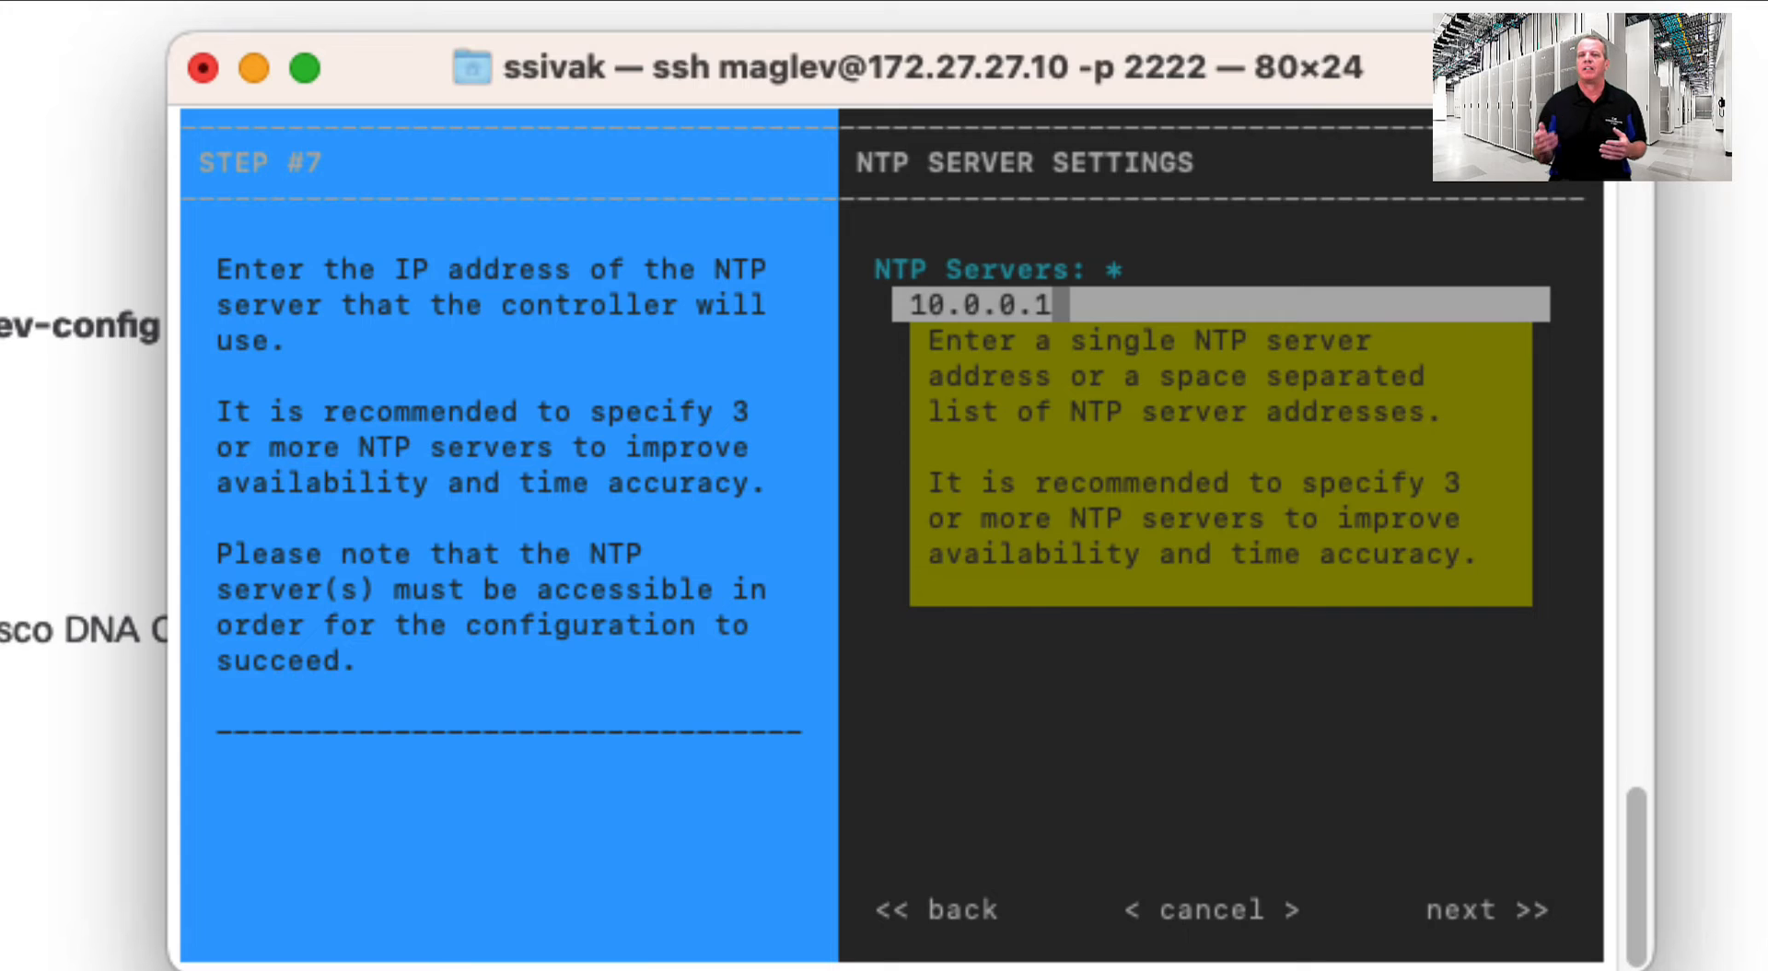
pyautogui.press('Tab')
pyautogui.press('Tab')
pyautogui.press('Tab')
pyautogui.press('Tab')
pyautogui.press('Return')
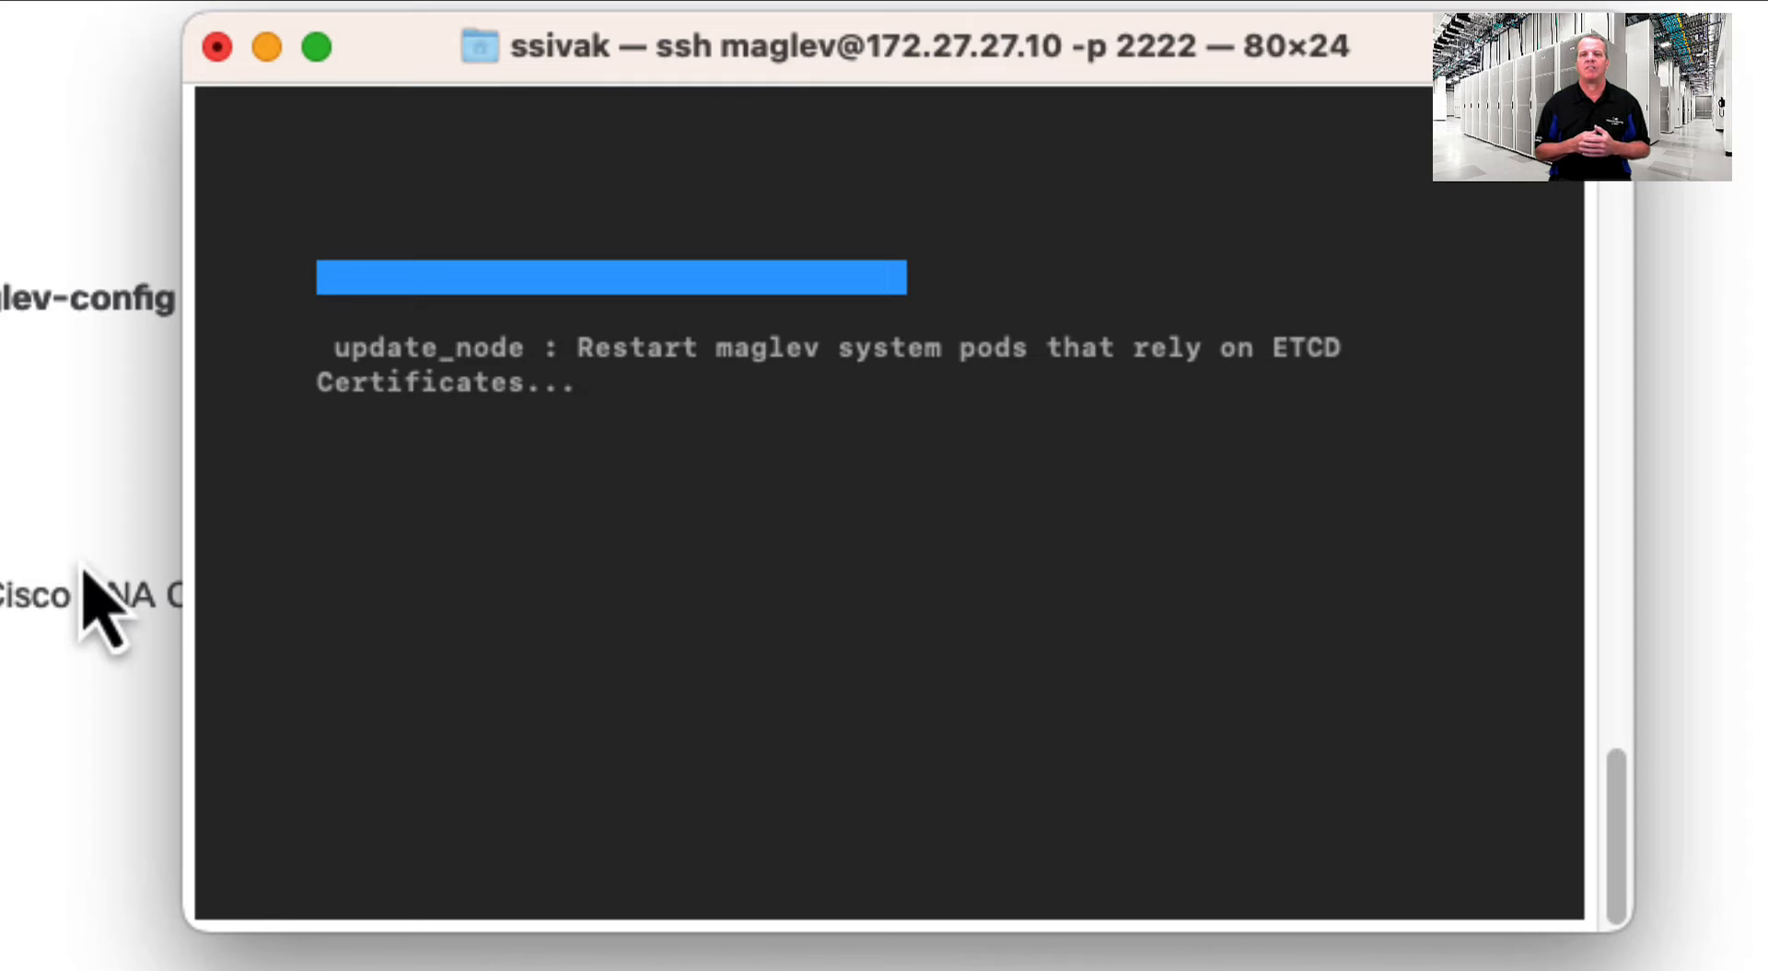
pyautogui.click(84, 645)
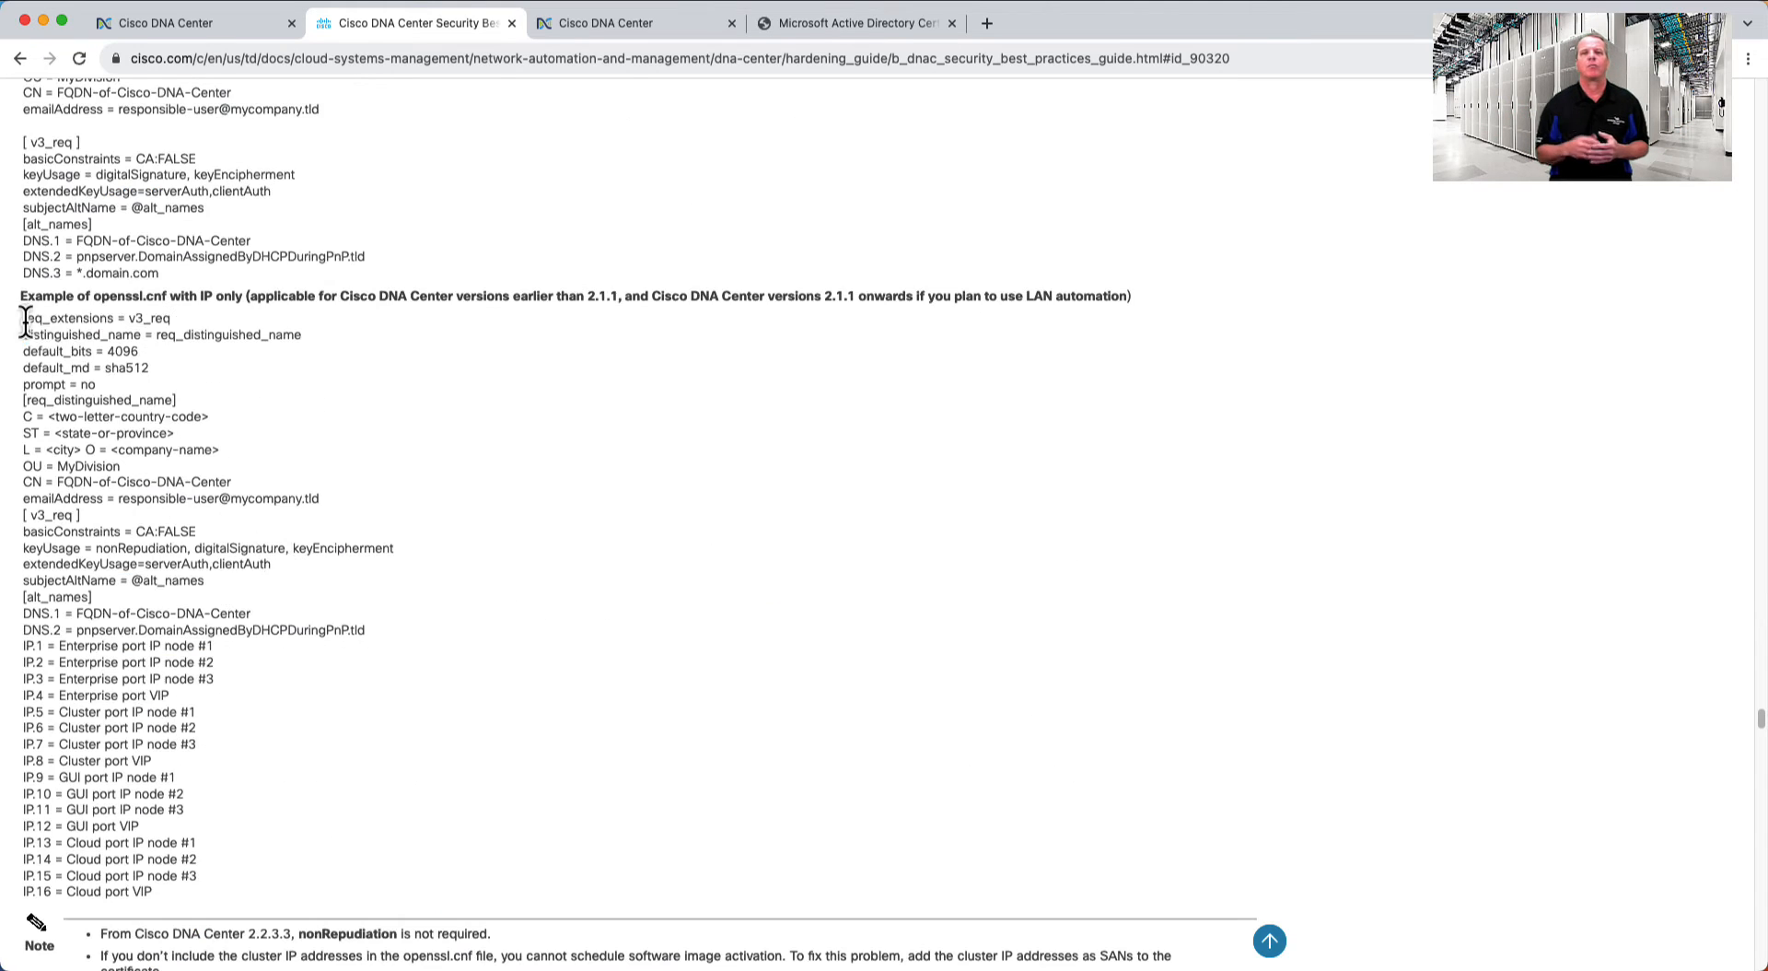
# - Select the IP-only openssl.cnf example lines down to the enterprise port VIP entry
pyautogui.moveTo(20, 315); pyautogui.dragTo(269, 891)
pyautogui.press('super+c')
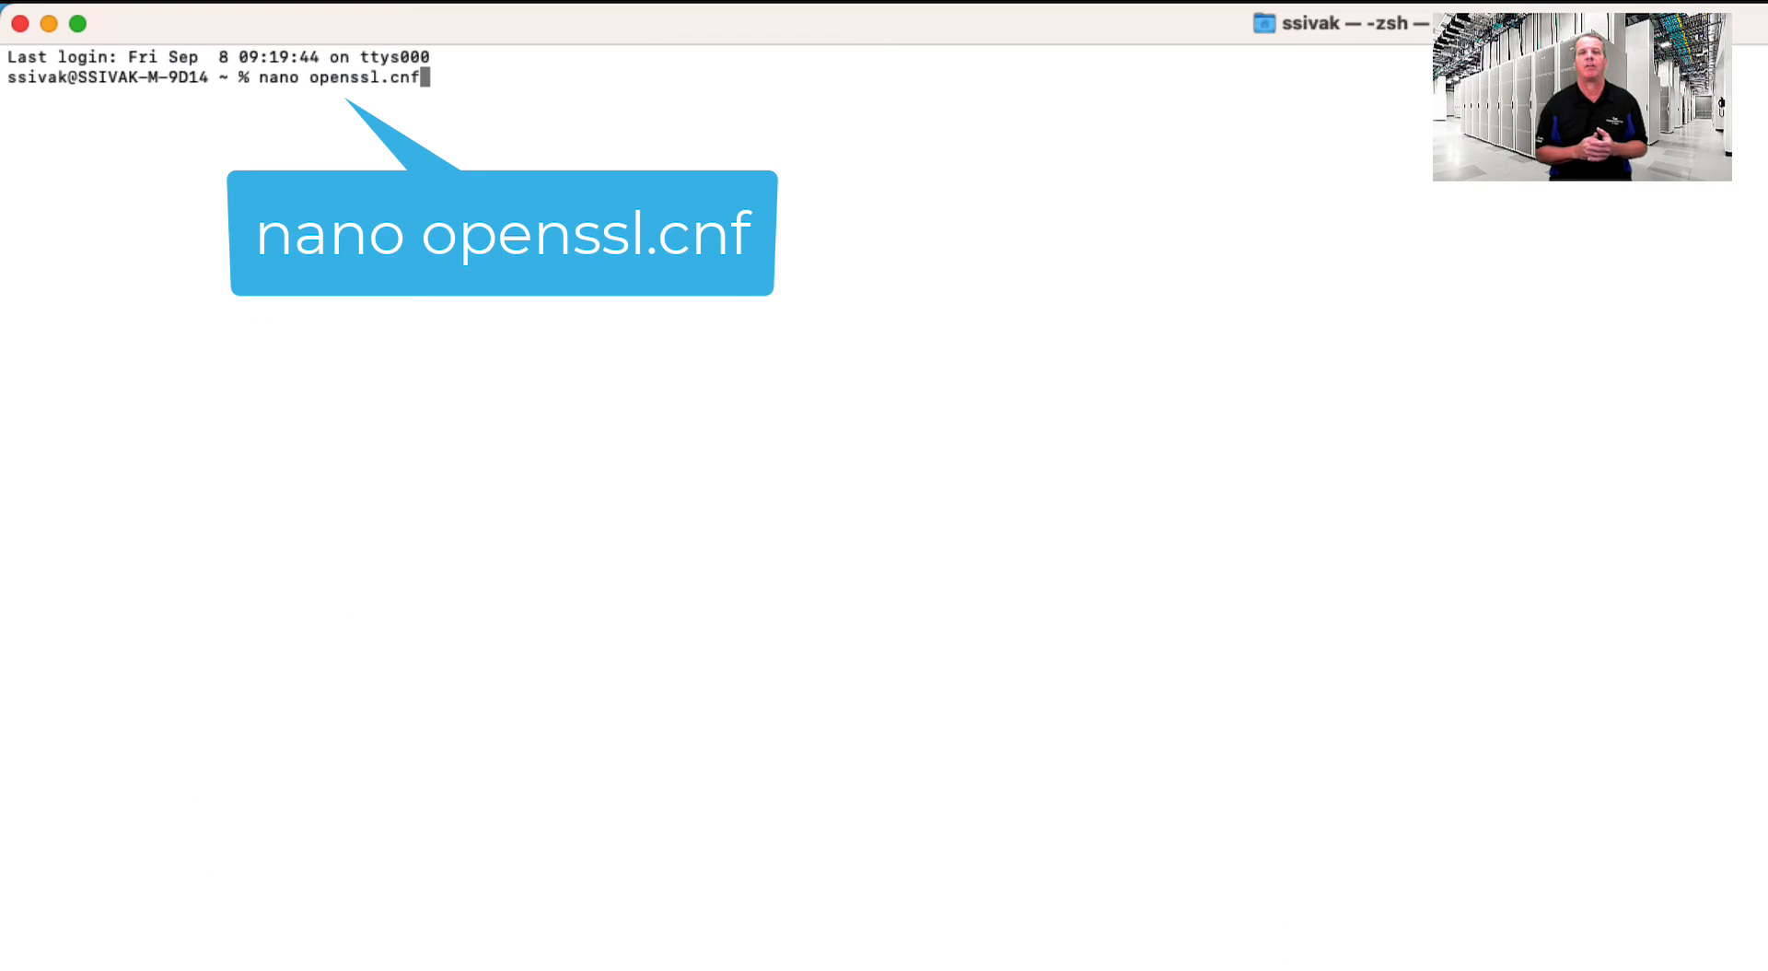
# - Paste the copied config template into a new openssl.cnf in nano
pyautogui.press('Return')
pyautogui.rightClick(315, 175)
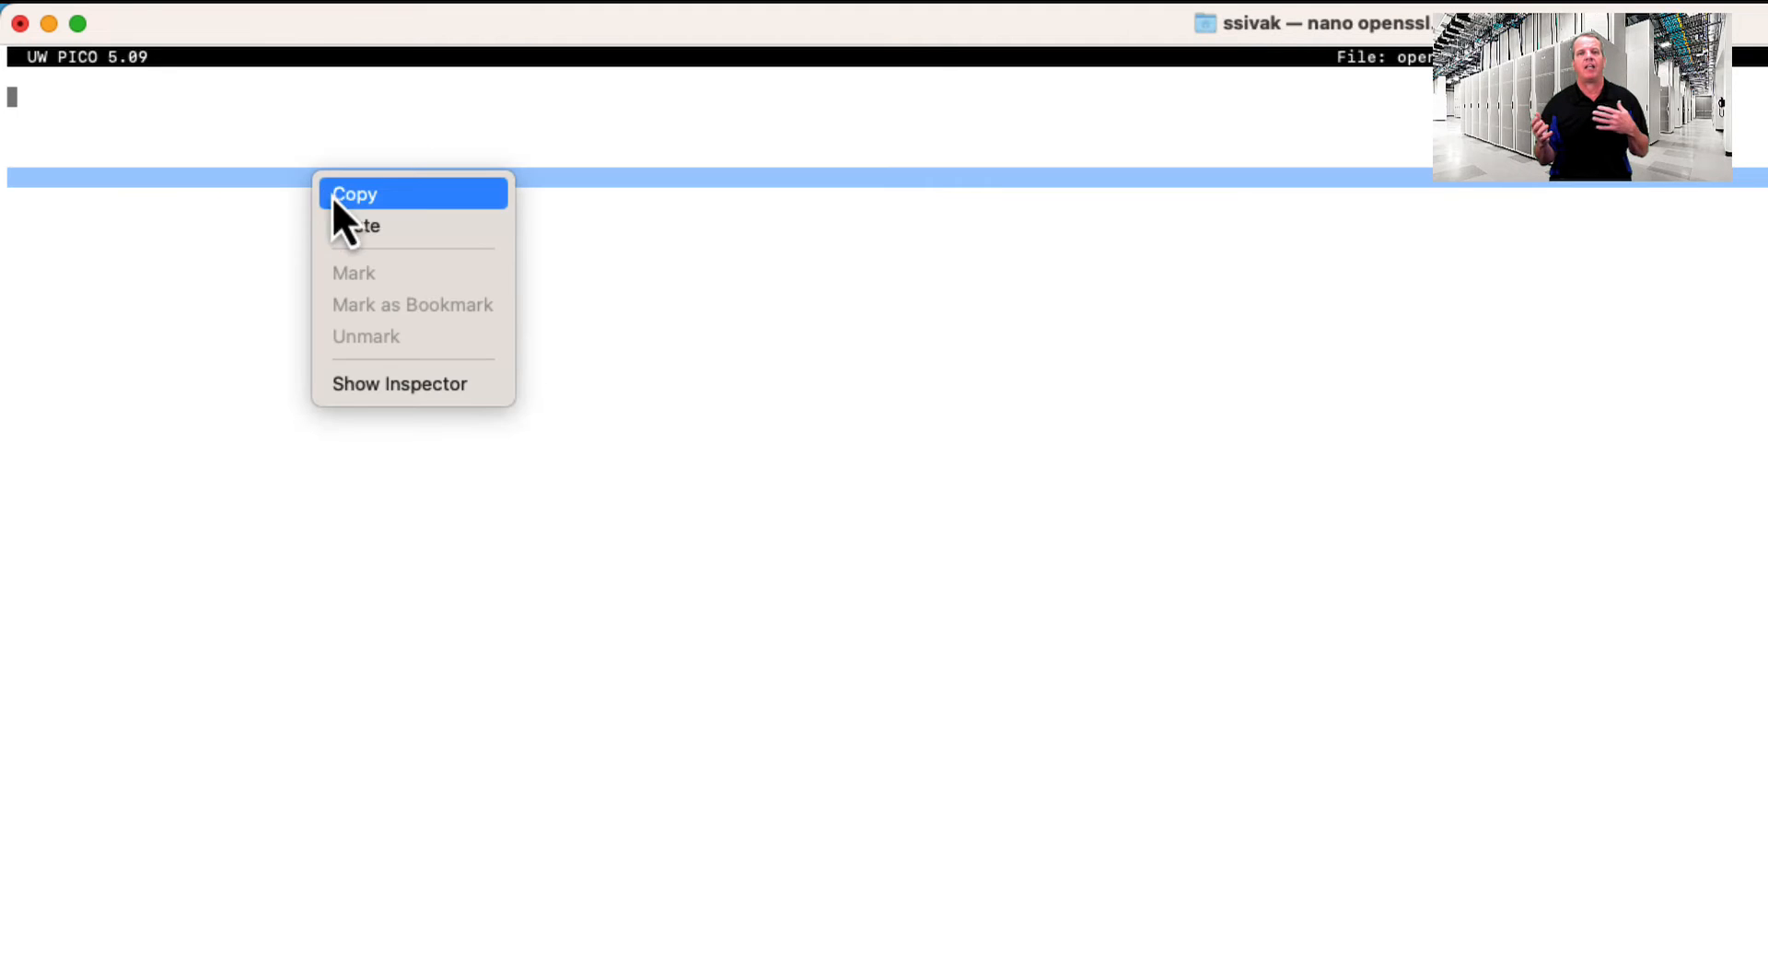
pyautogui.click(353, 224)
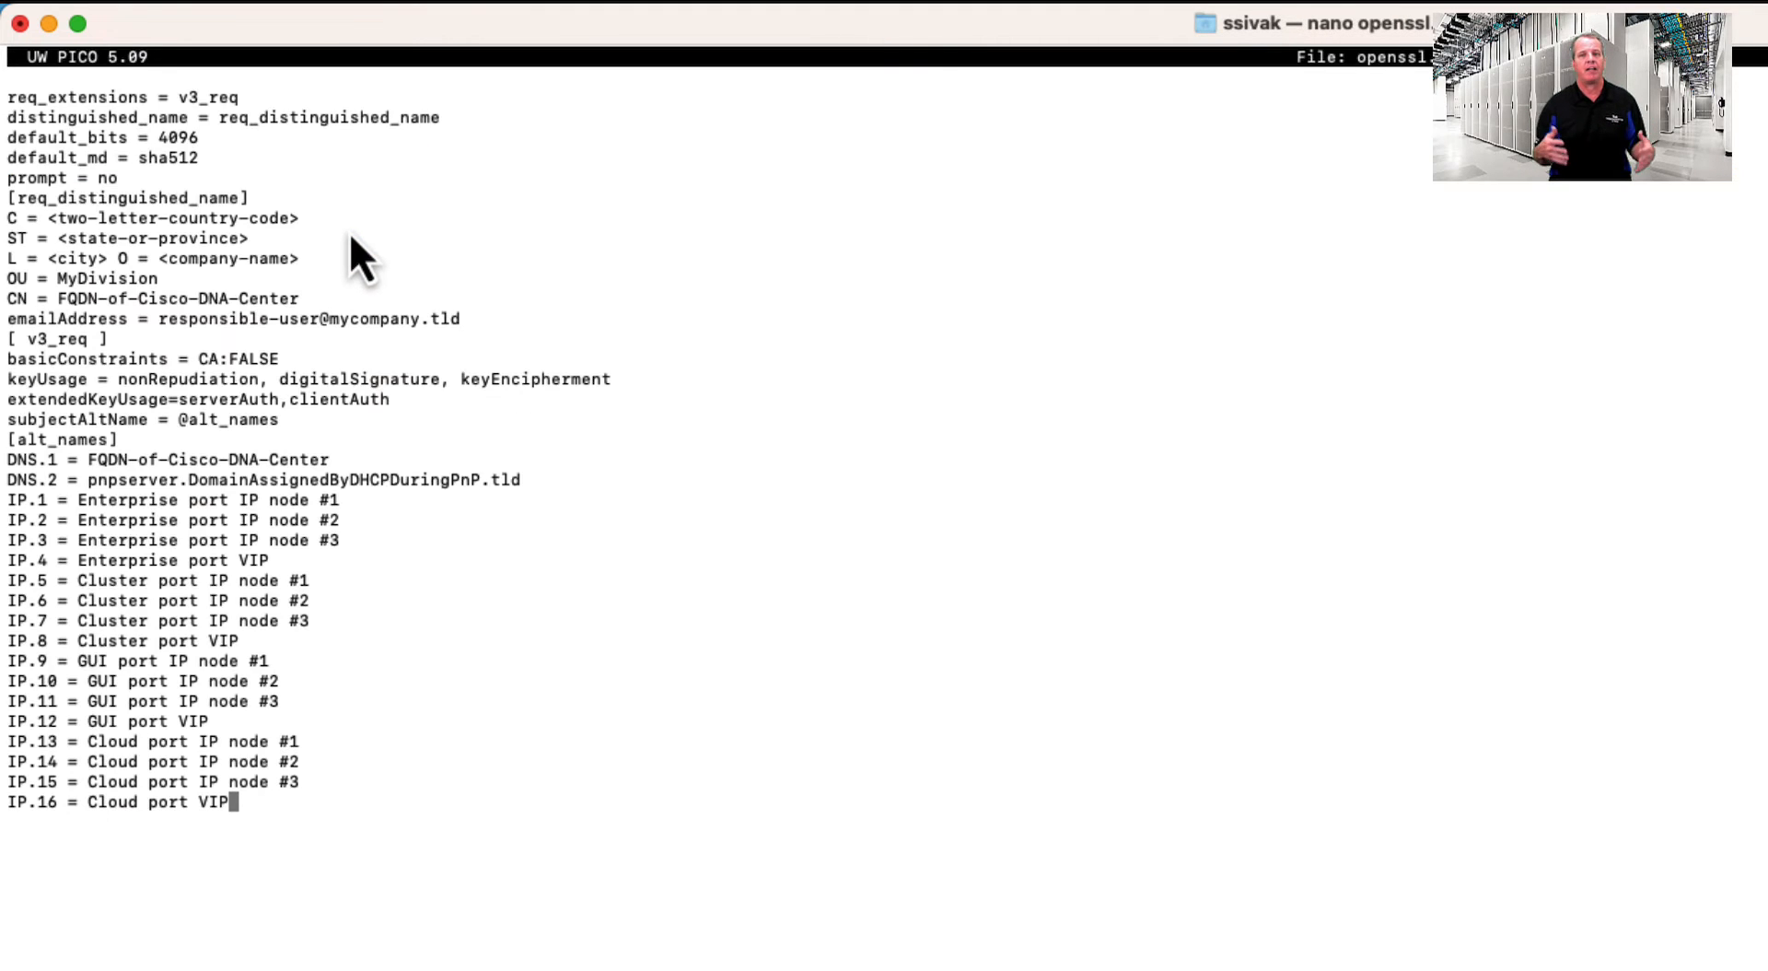
# - Fill the subject fields: US, Denver, Sivak Corp, Networking, CN dnac.sivak.local, and the contact e-mail
pyautogui.press('Up')
pyautogui.press('Up')
pyautogui.press('Up')
pyautogui.press('Up')
pyautogui.press('Up')
pyautogui.press('Up')
pyautogui.press('Up')
pyautogui.press('Up')
pyautogui.press('Up')
pyautogui.press('Up')
pyautogui.press('Up')
pyautogui.press('Up')
pyautogui.press('Up')
pyautogui.press('Up')
pyautogui.press('Up')
pyautogui.press('Up')
pyautogui.press('Up')
pyautogui.press('Up')
pyautogui.press('Up')
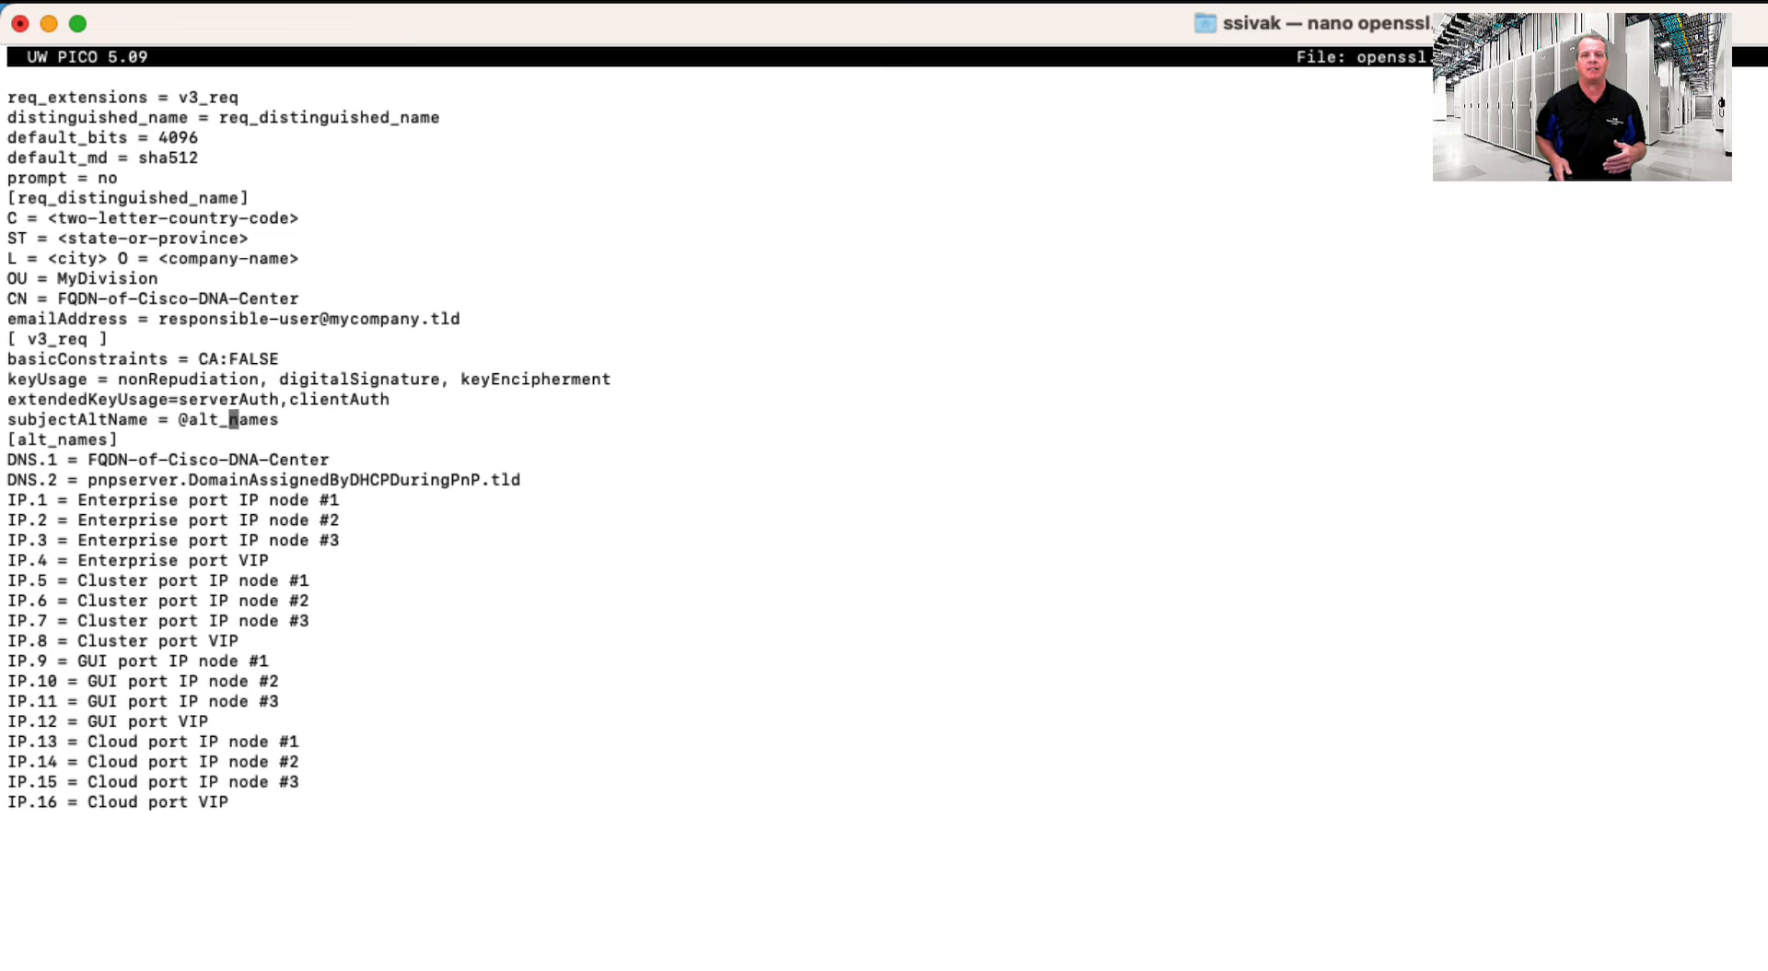
pyautogui.press('Up')
pyautogui.press('Up')
pyautogui.press('Up')
pyautogui.press('Up')
pyautogui.press('Up')
pyautogui.press('Up')
pyautogui.press('Up')
pyautogui.press('Up')
pyautogui.press('Up')
pyautogui.press('Up')
pyautogui.press('Up')
pyautogui.press('Up')
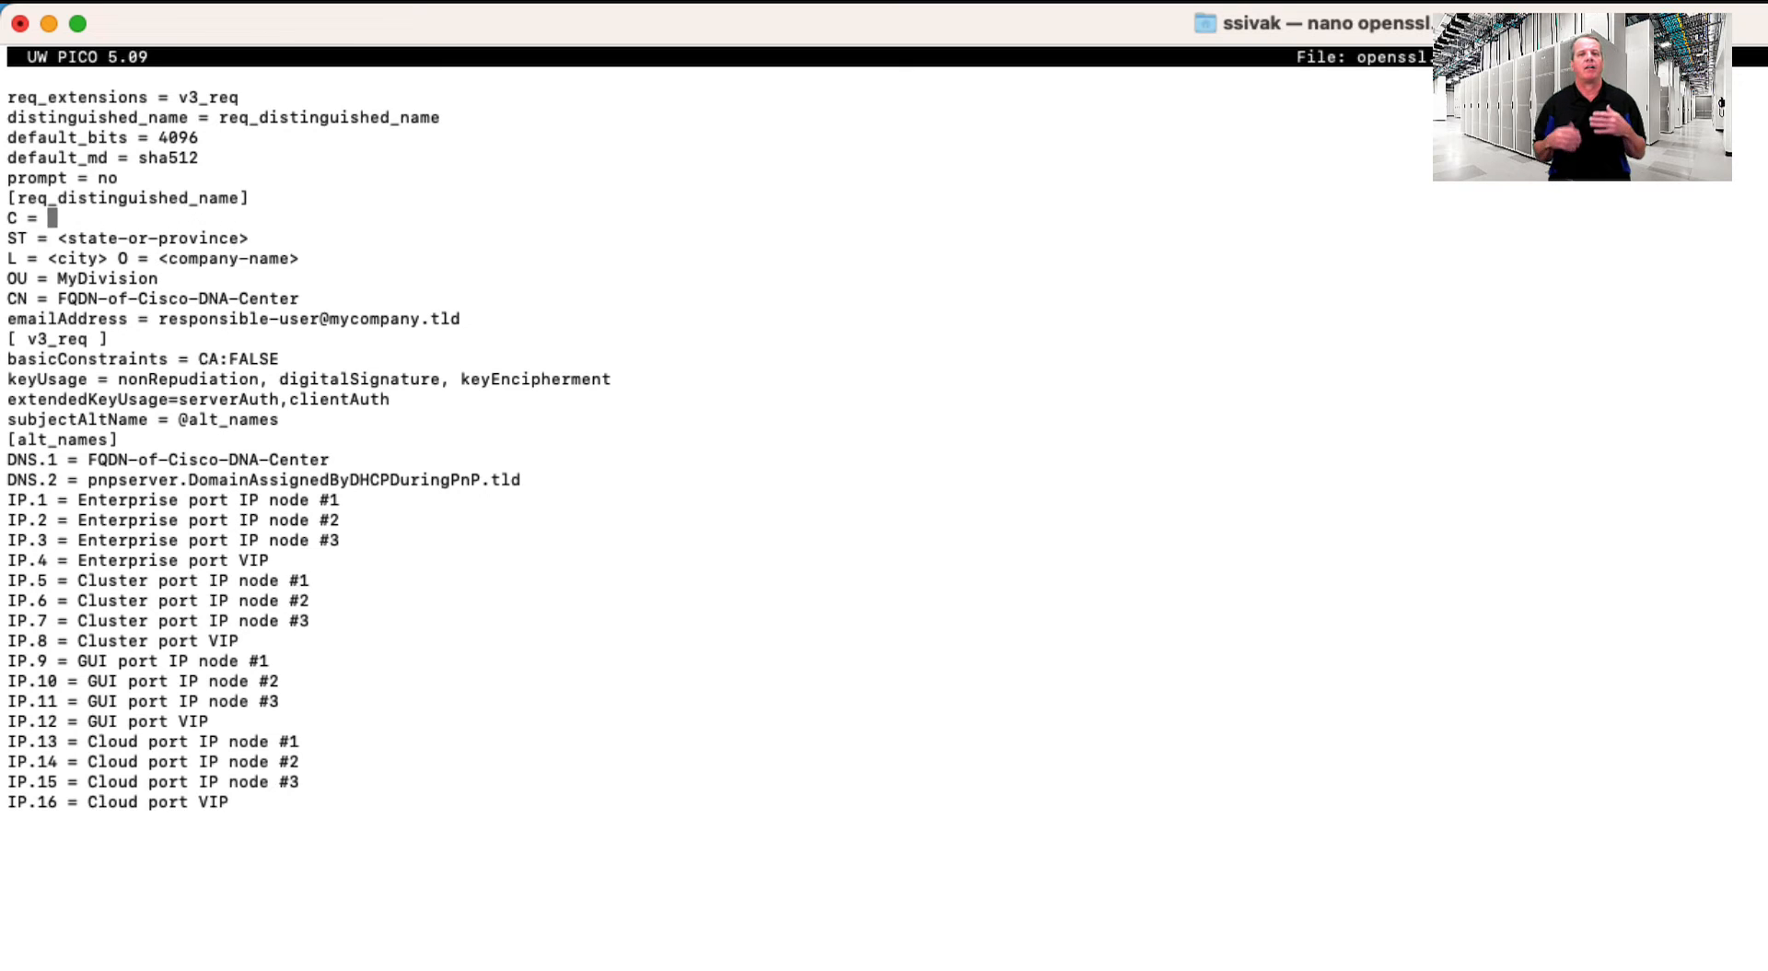
pyautogui.write('US')
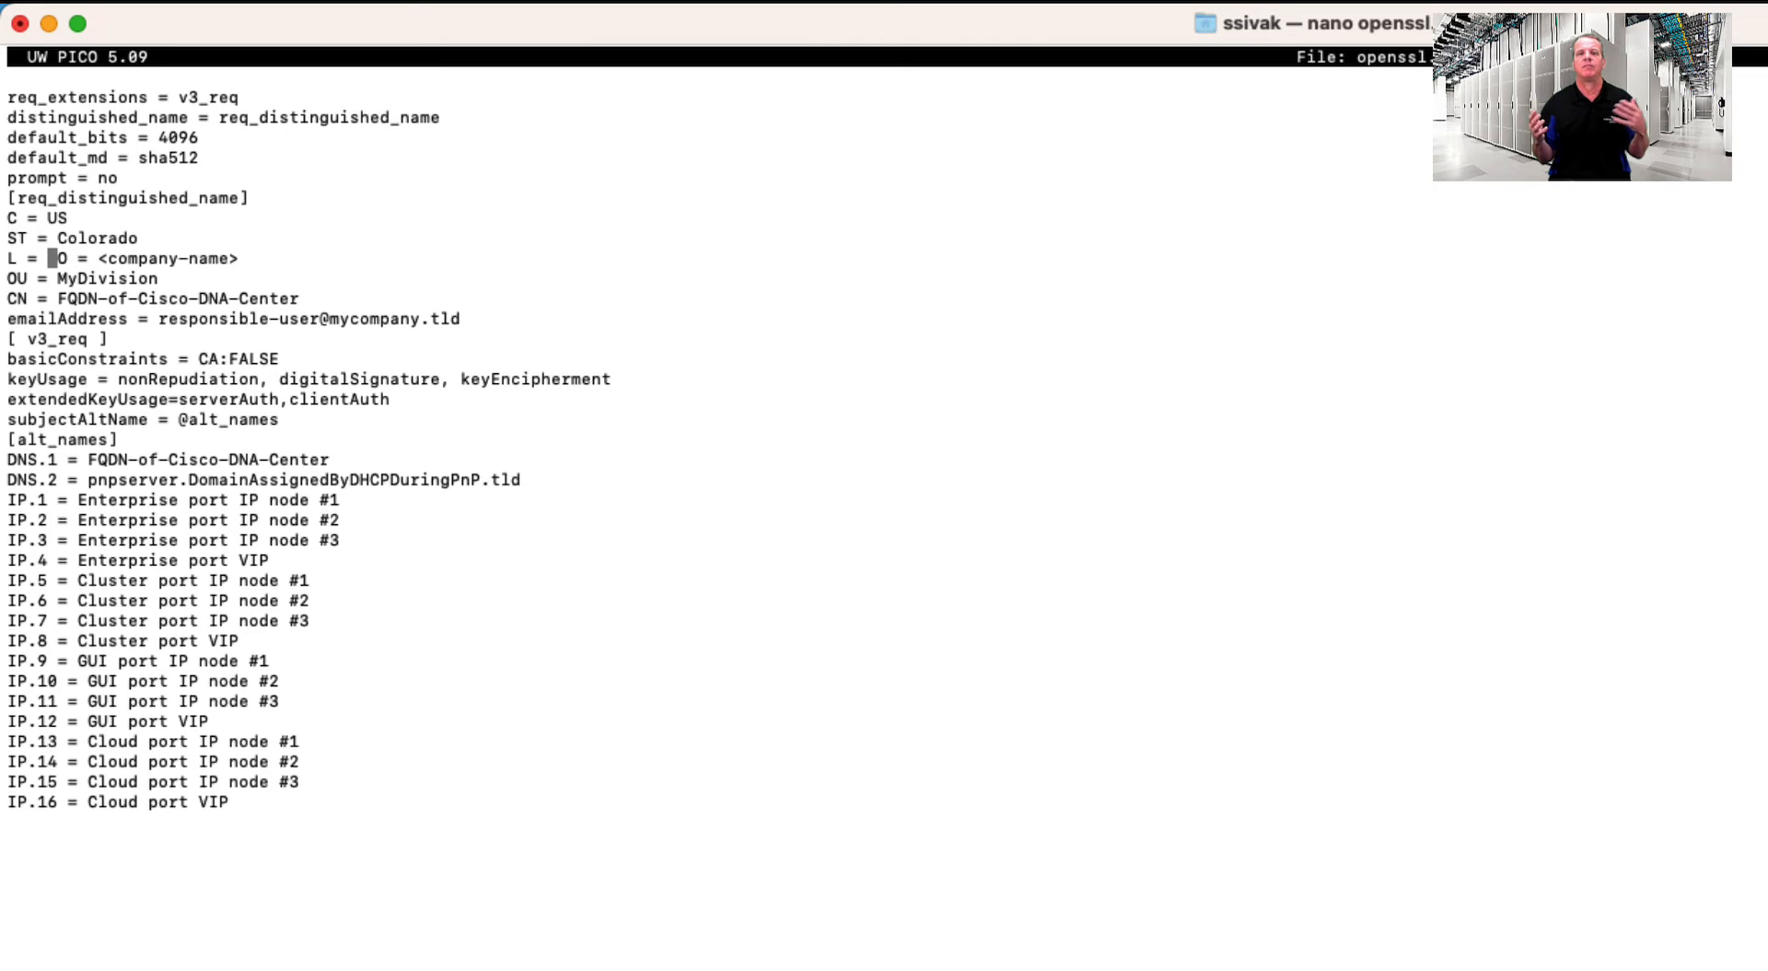
pyautogui.write('Denver')
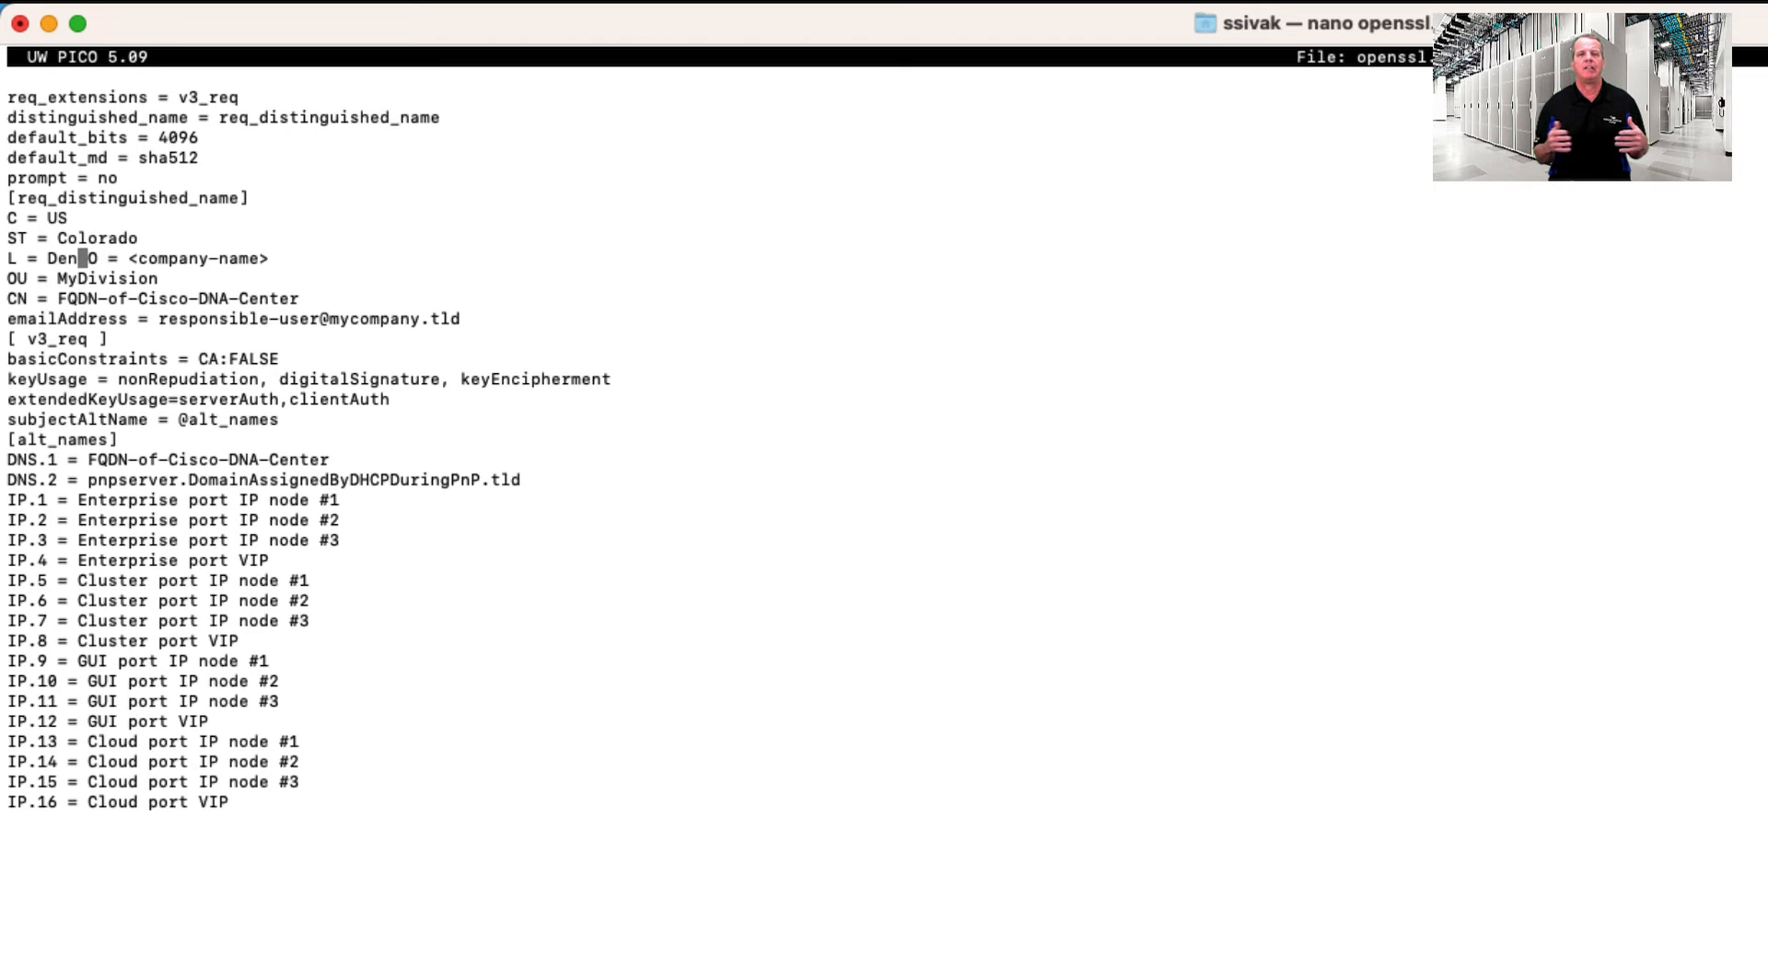
pyautogui.write('orp')
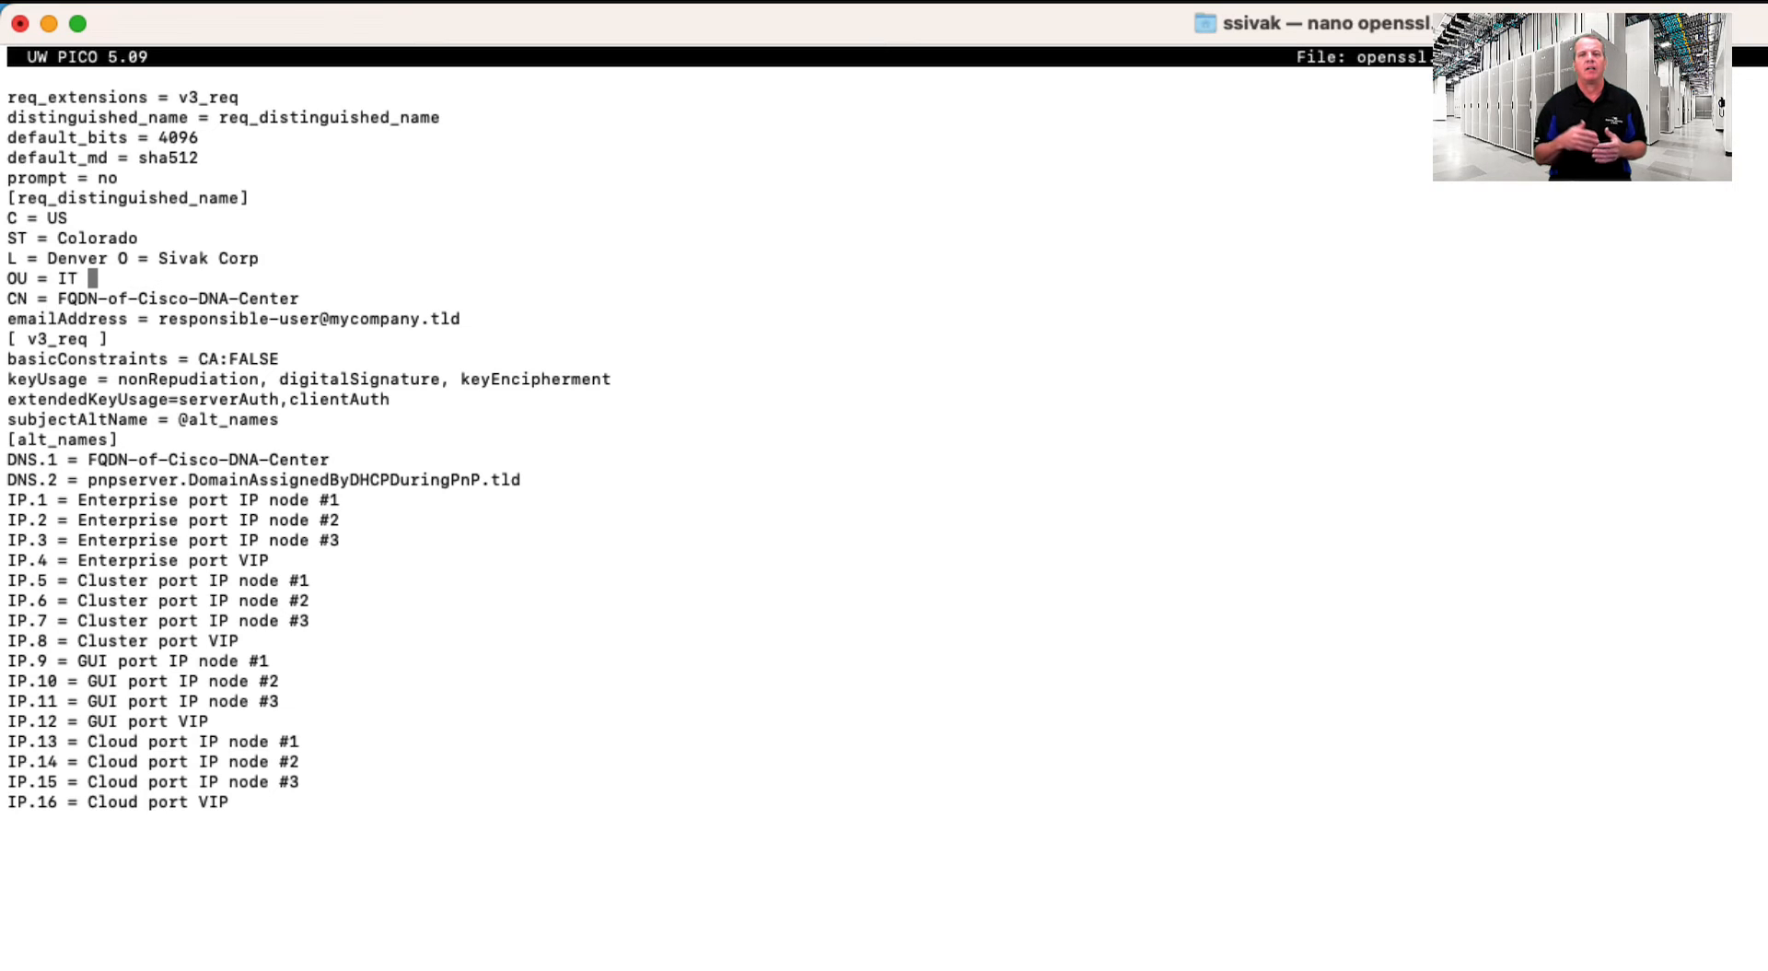
pyautogui.write('Networking')
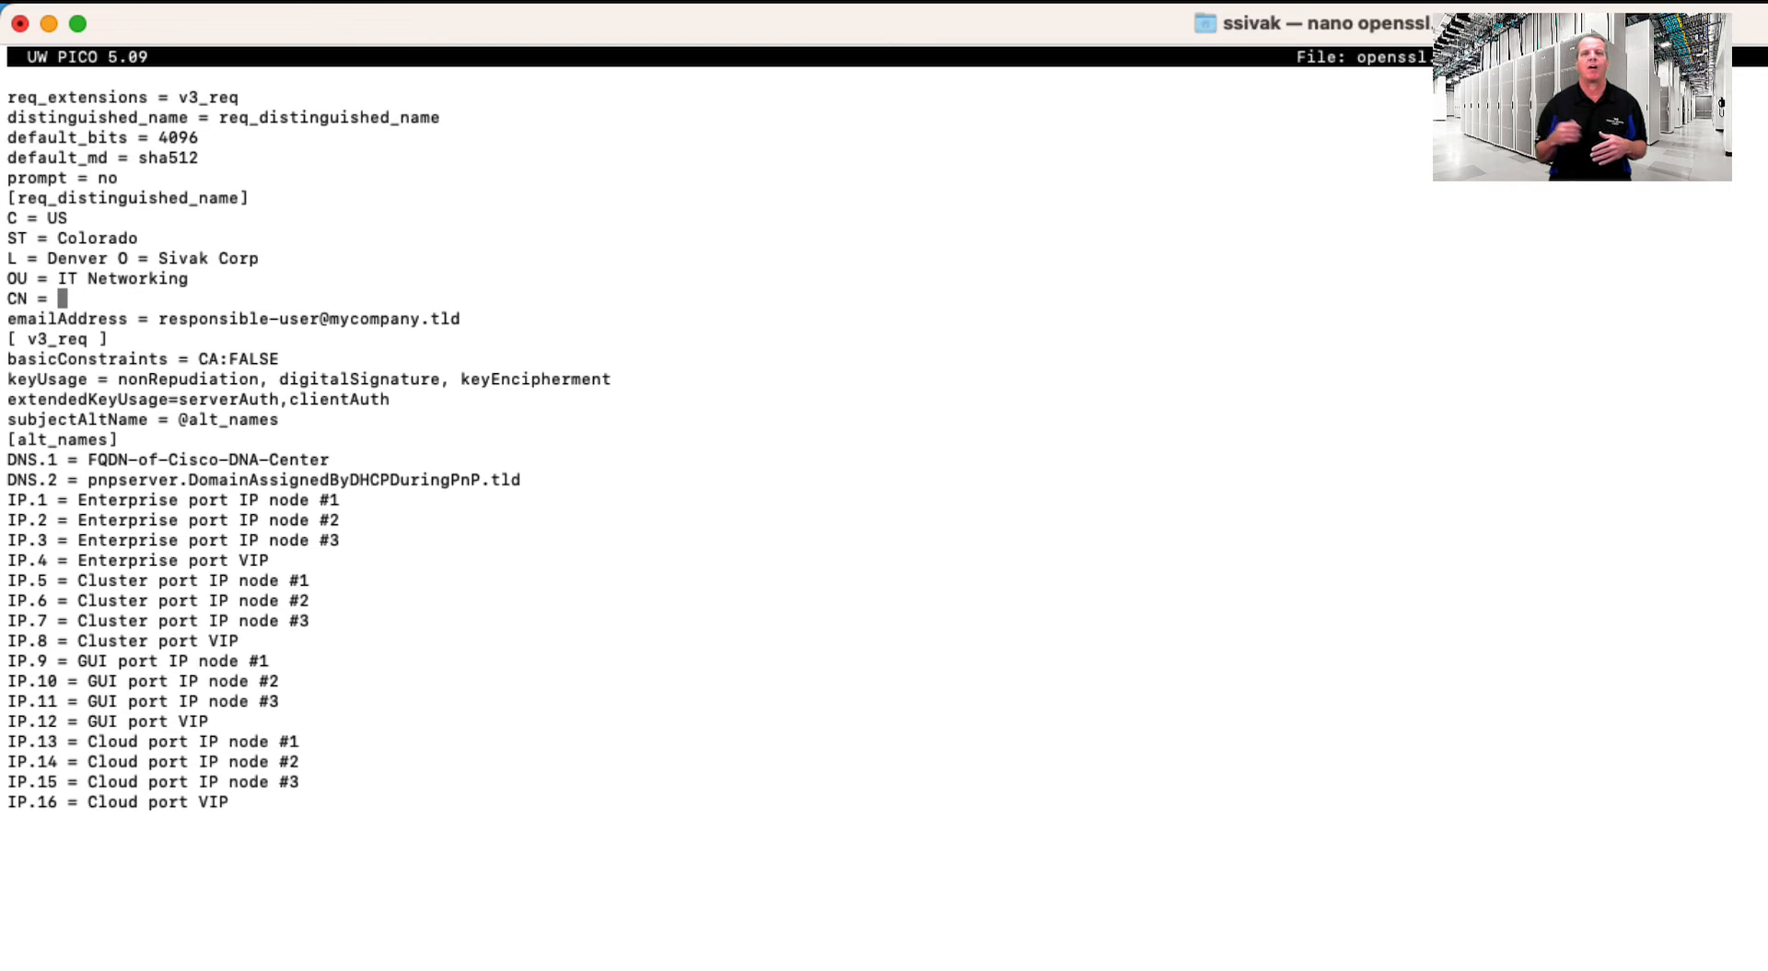
pyautogui.write('dna')
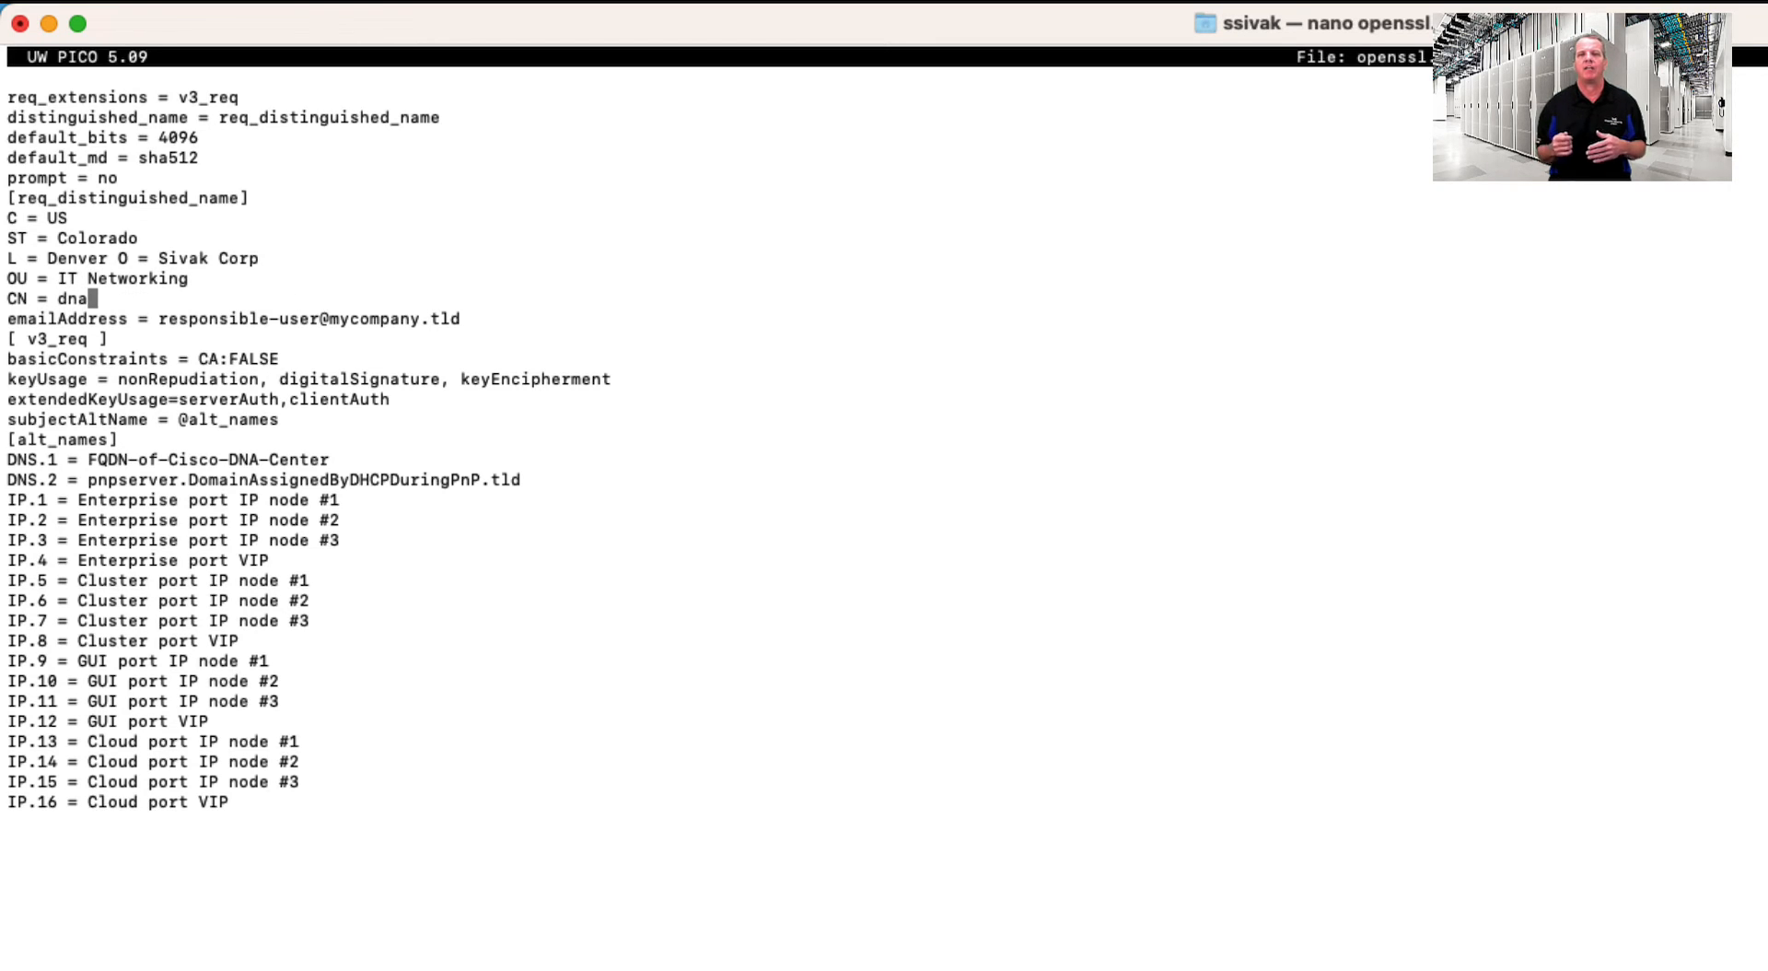
pyautogui.write('c.sivak.local')
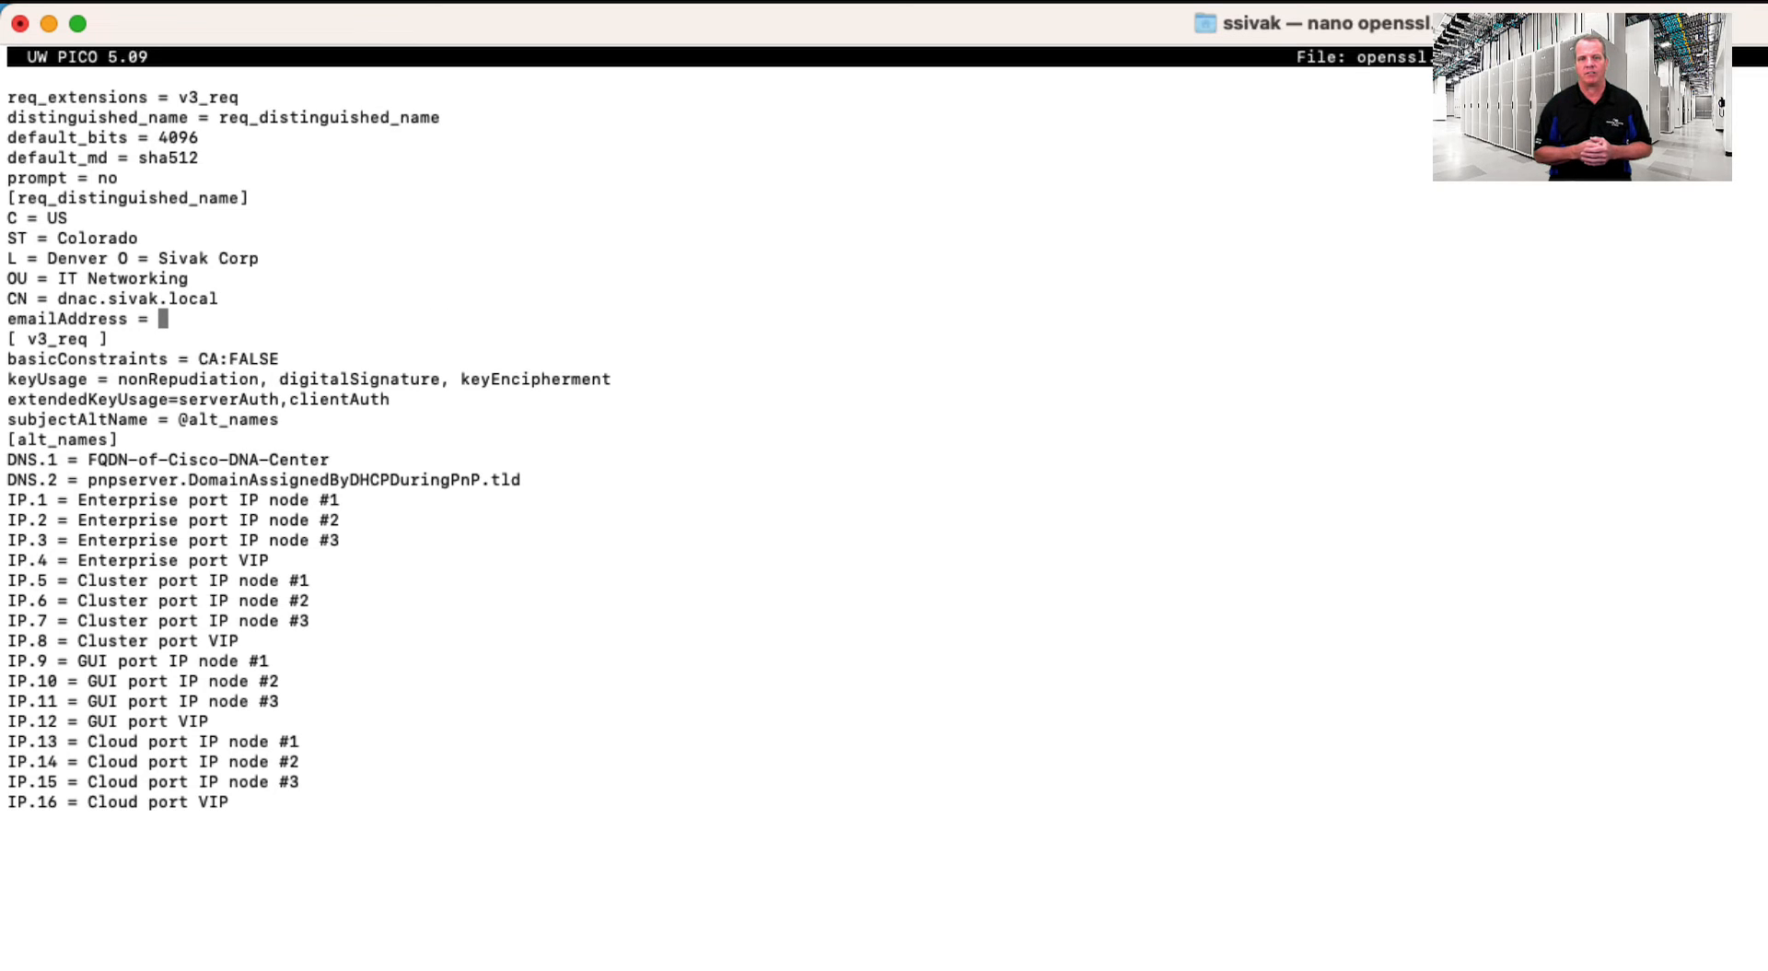
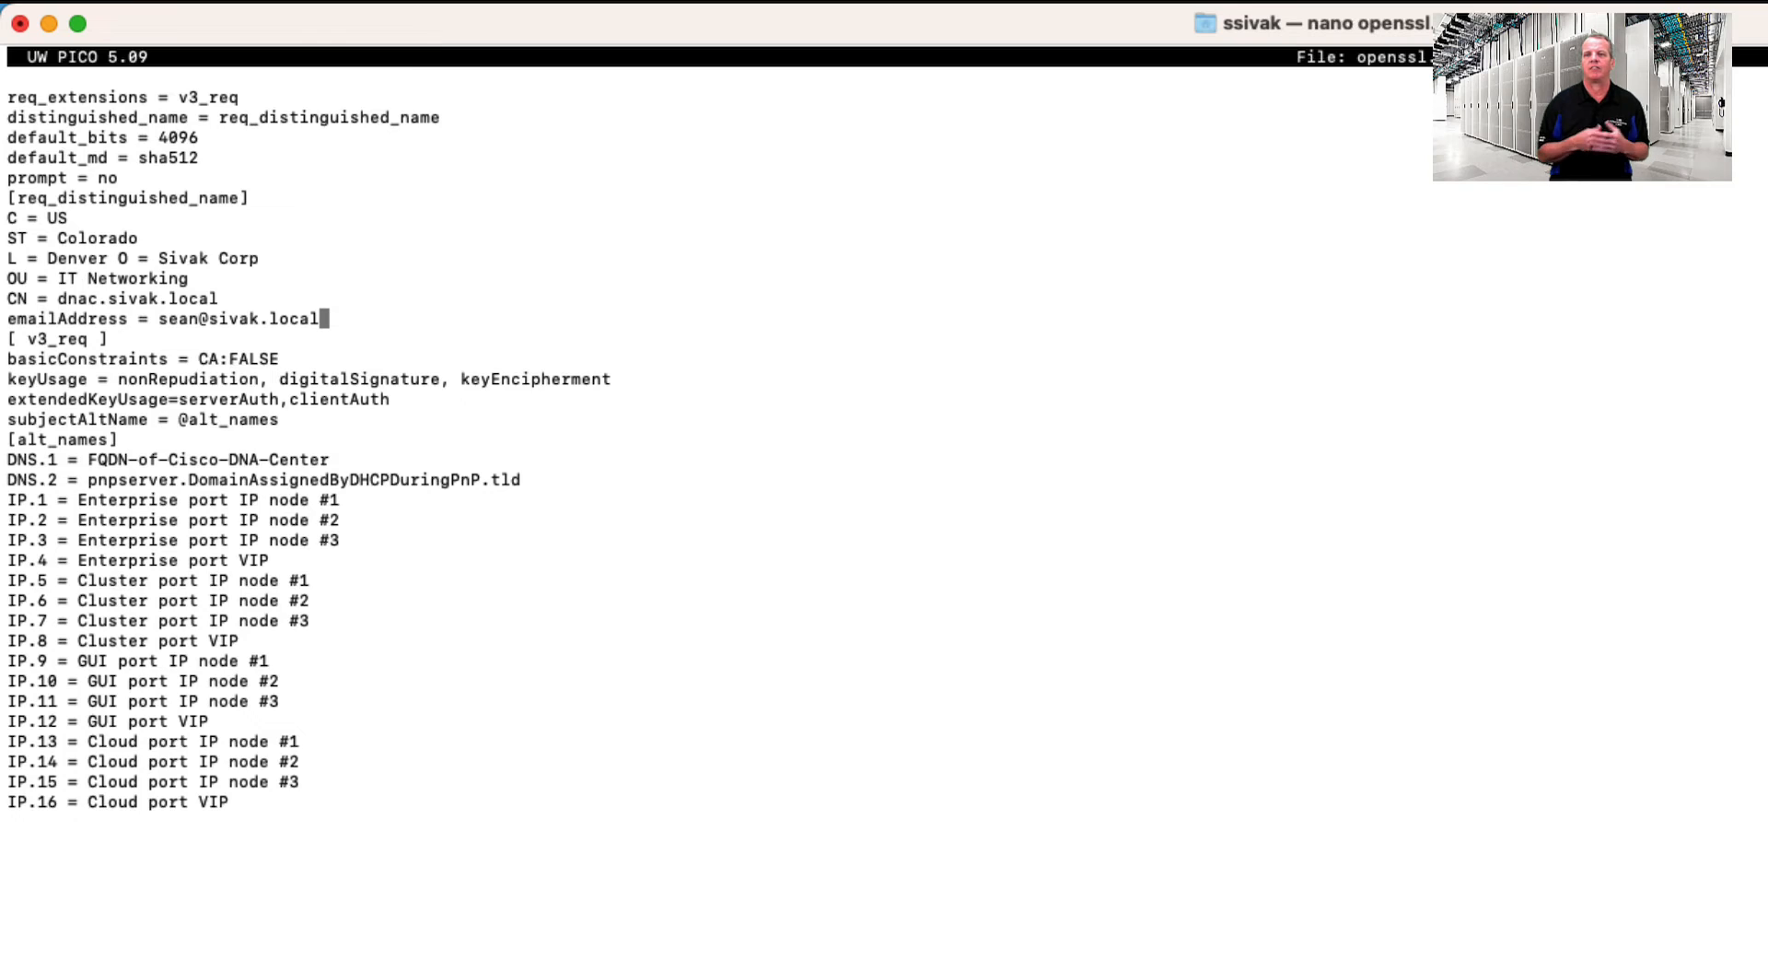
# - Set the IP.1–IP.9 addresses, starting at 172.21.21.11 and ending at 10.10.10.10
pyautogui.press('Down')
pyautogui.press('Down')
pyautogui.press('Down')
pyautogui.press('Down')
pyautogui.press('Down')
pyautogui.press('Down')
pyautogui.press('Down')
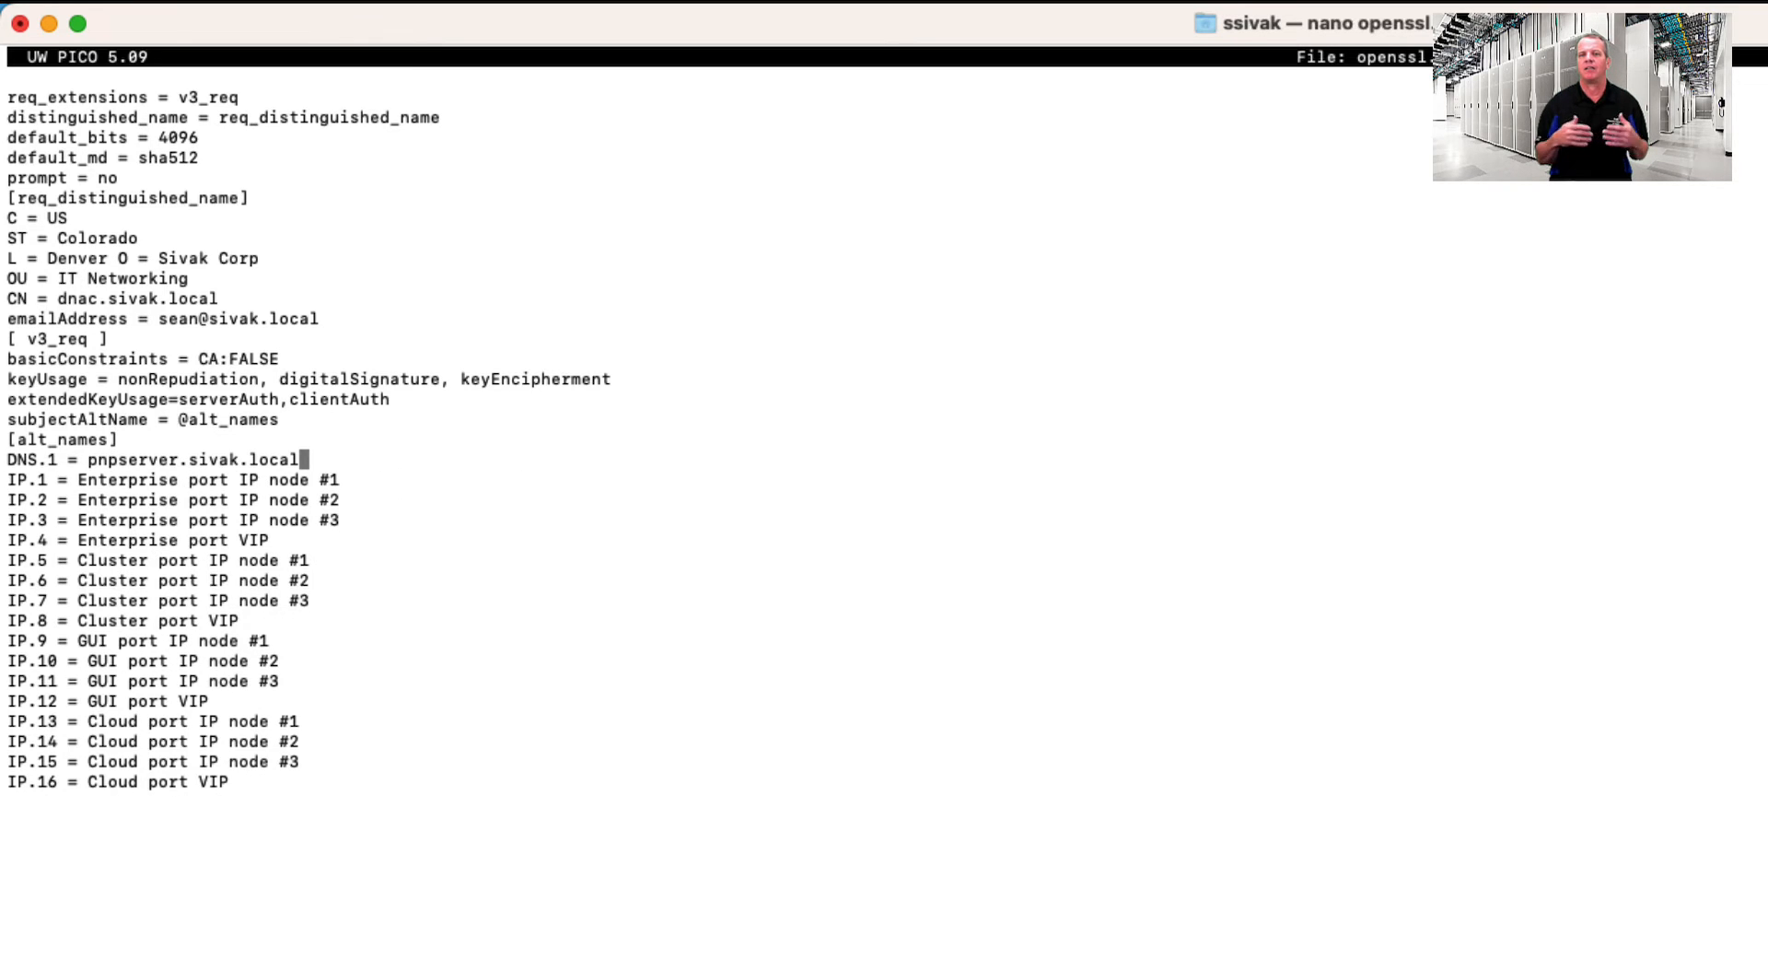
pyautogui.press('Down')
pyautogui.press('Right')
pyautogui.press('Right')
pyautogui.press('Right')
pyautogui.press('Right')
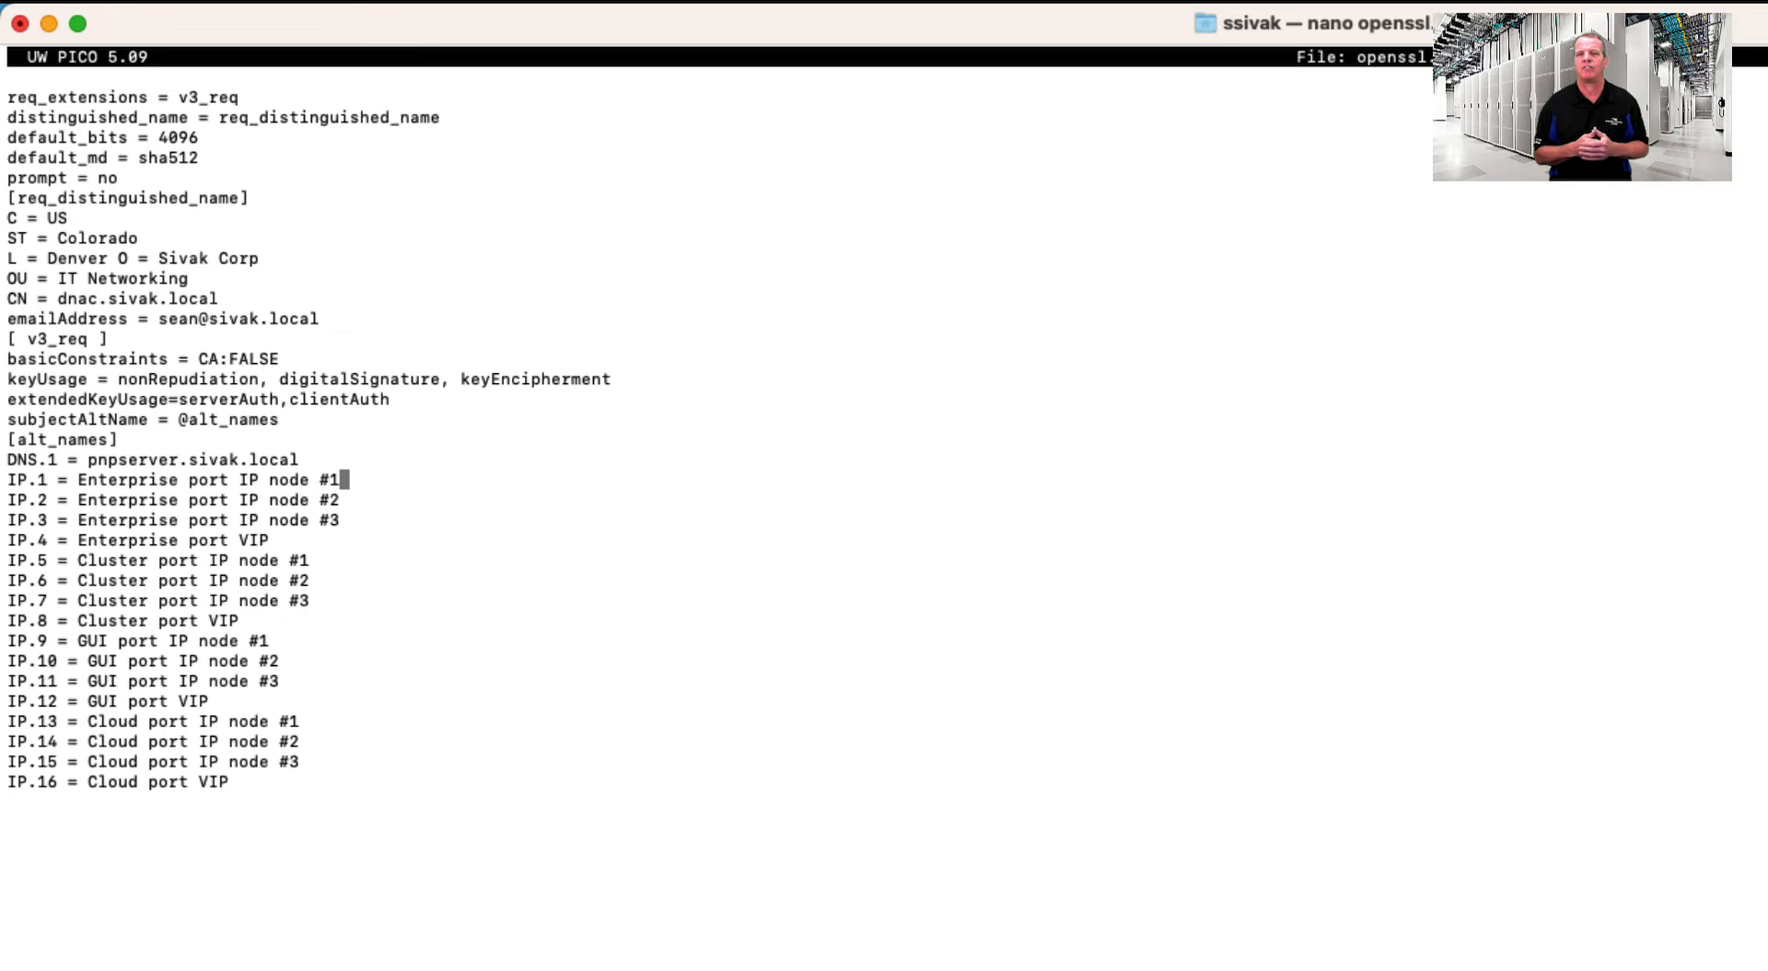
pyautogui.press('BackSpace')
pyautogui.press('BackSpace')
pyautogui.press('BackSpace')
pyautogui.press('BackSpace')
pyautogui.press('BackSpace')
pyautogui.press('BackSpace')
pyautogui.press('BackSpace')
pyautogui.press('BackSpace')
pyautogui.press('BackSpace')
pyautogui.press('BackSpace')
pyautogui.press('BackSpace')
pyautogui.press('BackSpace')
pyautogui.press('BackSpace')
pyautogui.press('BackSpace')
pyautogui.press('BackSpace')
pyautogui.press('BackSpace')
pyautogui.press('BackSpace')
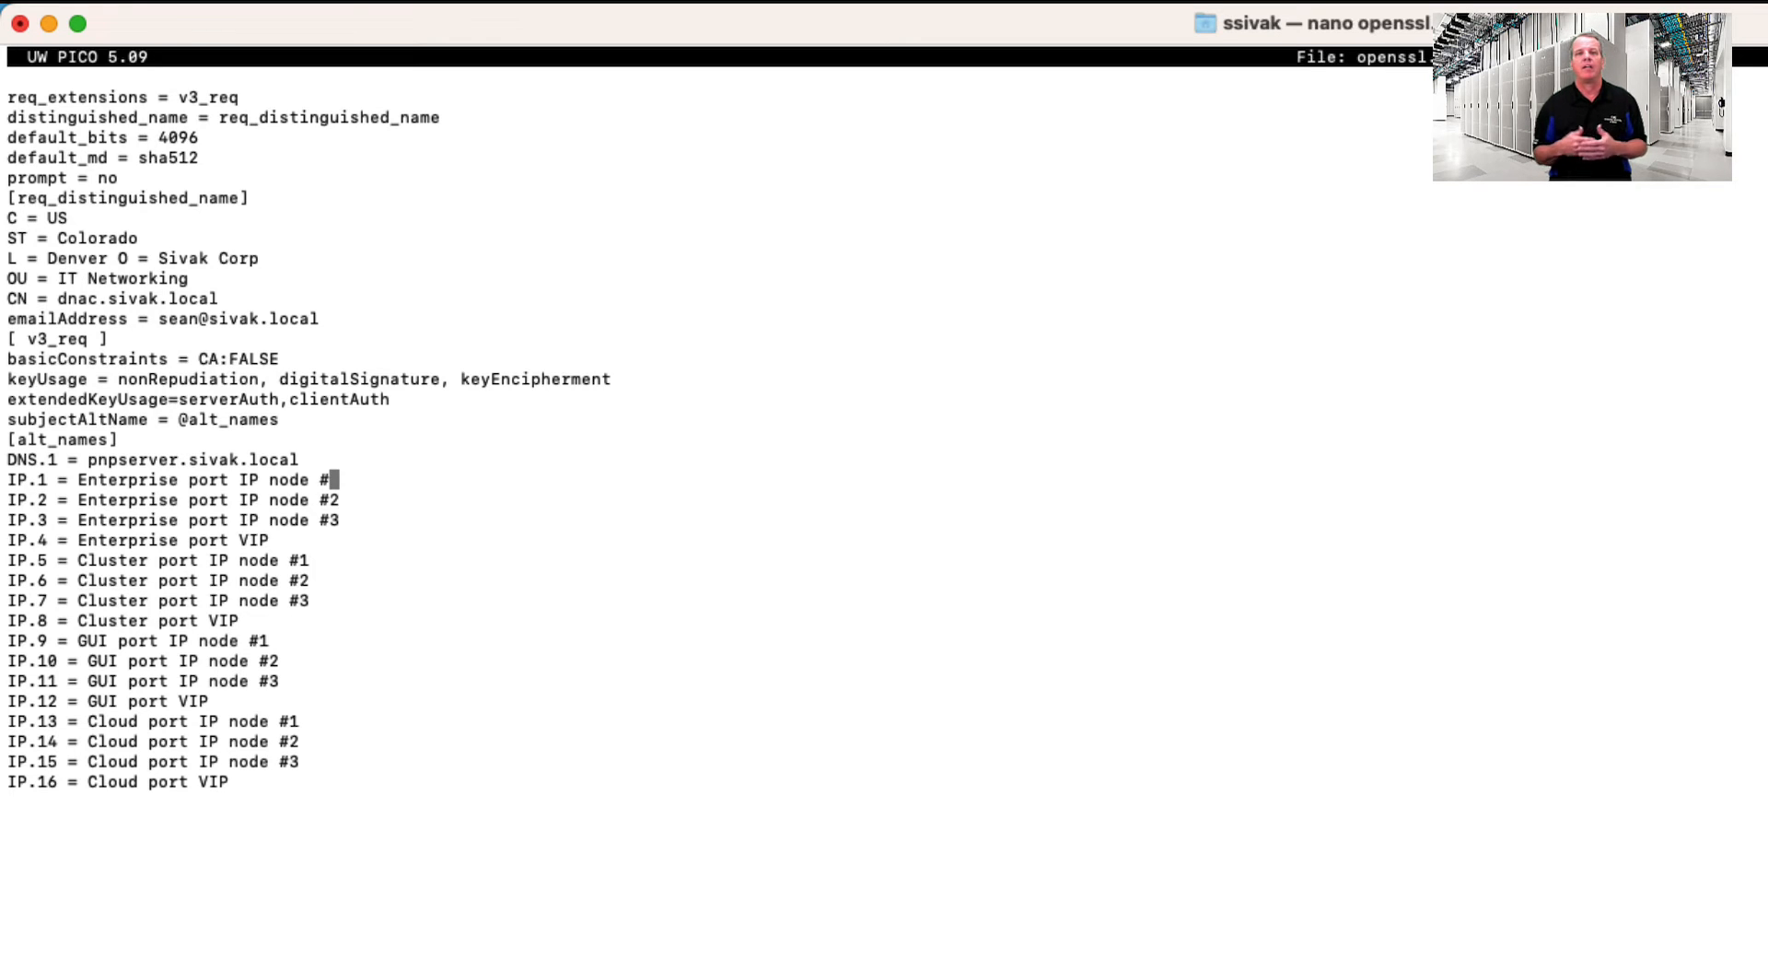
pyautogui.press('BackSpace')
pyautogui.press('BackSpace')
pyautogui.press('BackSpace')
pyautogui.press('BackSpace')
pyautogui.press('BackSpace')
pyautogui.press('BackSpace')
pyautogui.press('BackSpace')
pyautogui.press('BackSpace')
pyautogui.press('BackSpace')
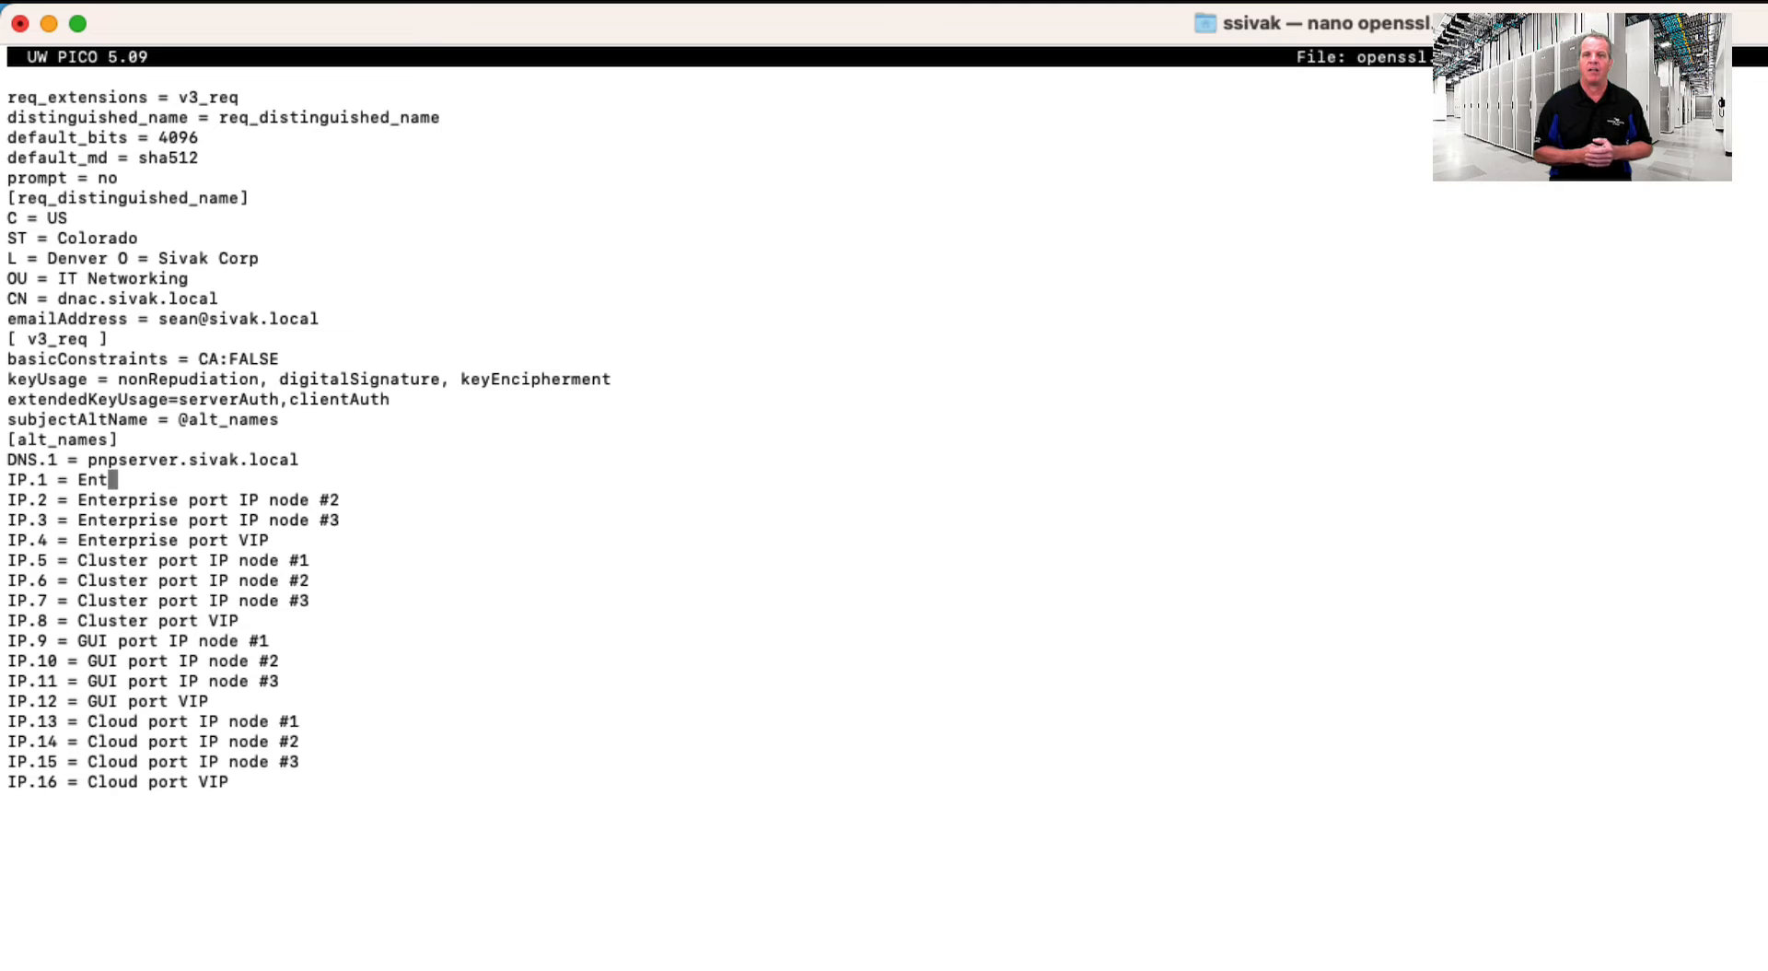
pyautogui.write('172.21.21.')
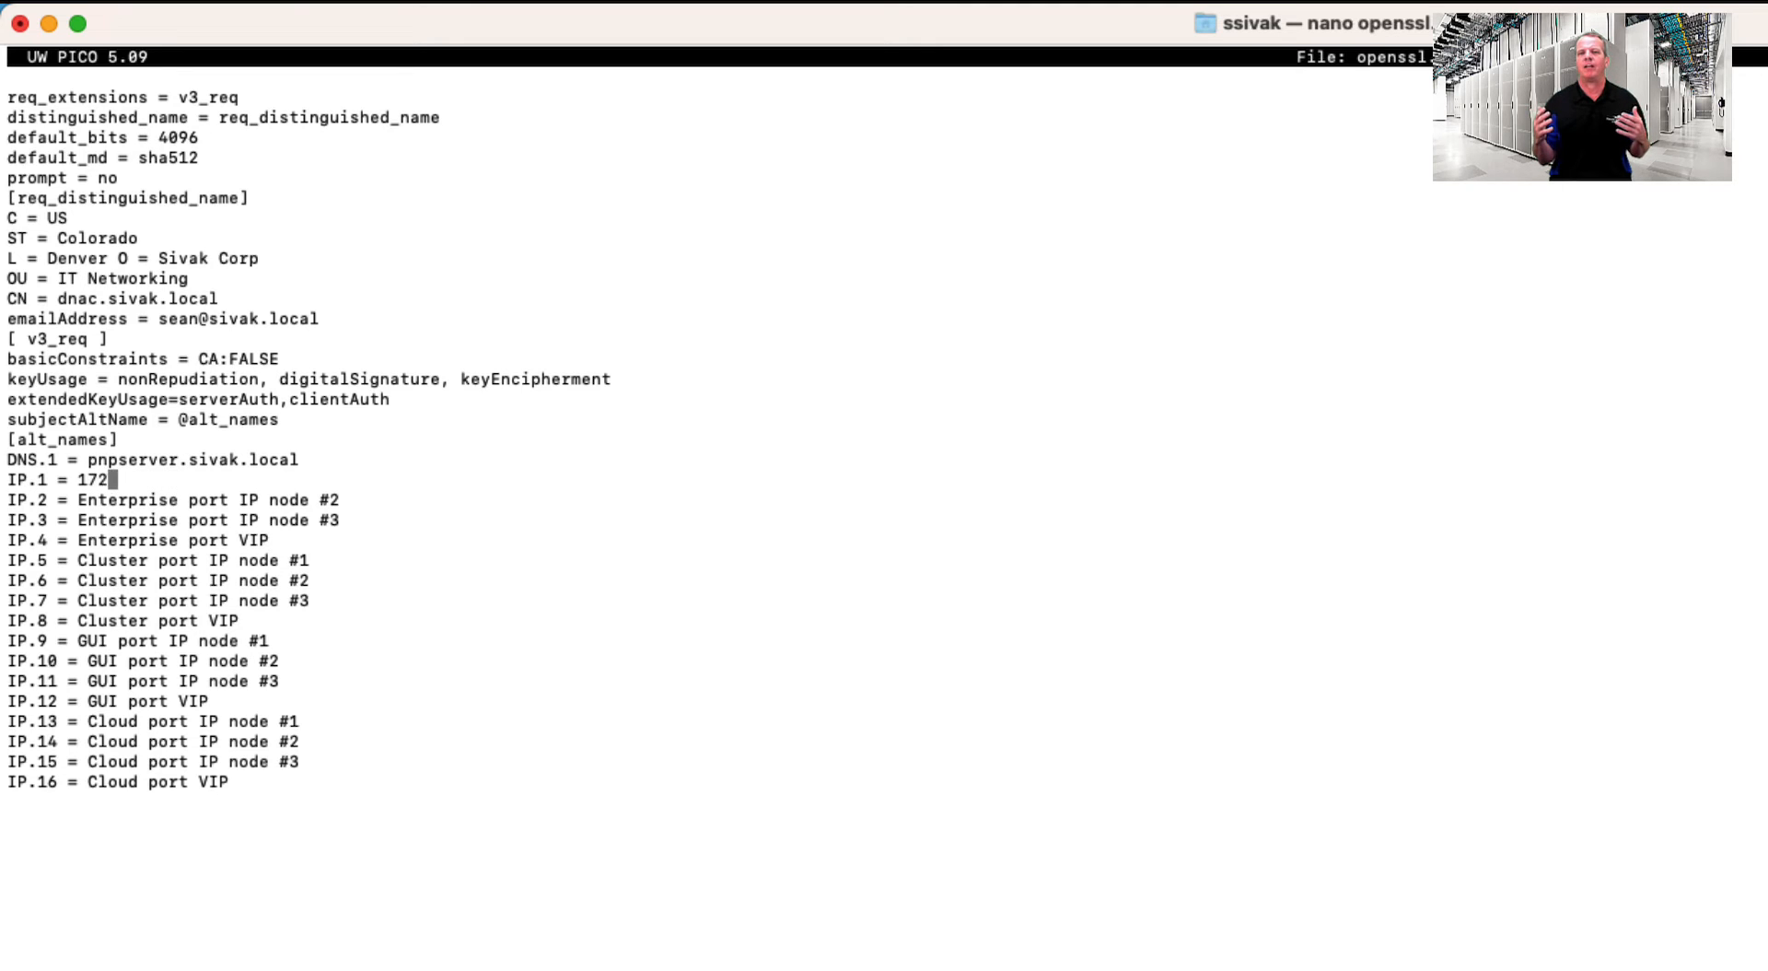
pyautogui.write('11')
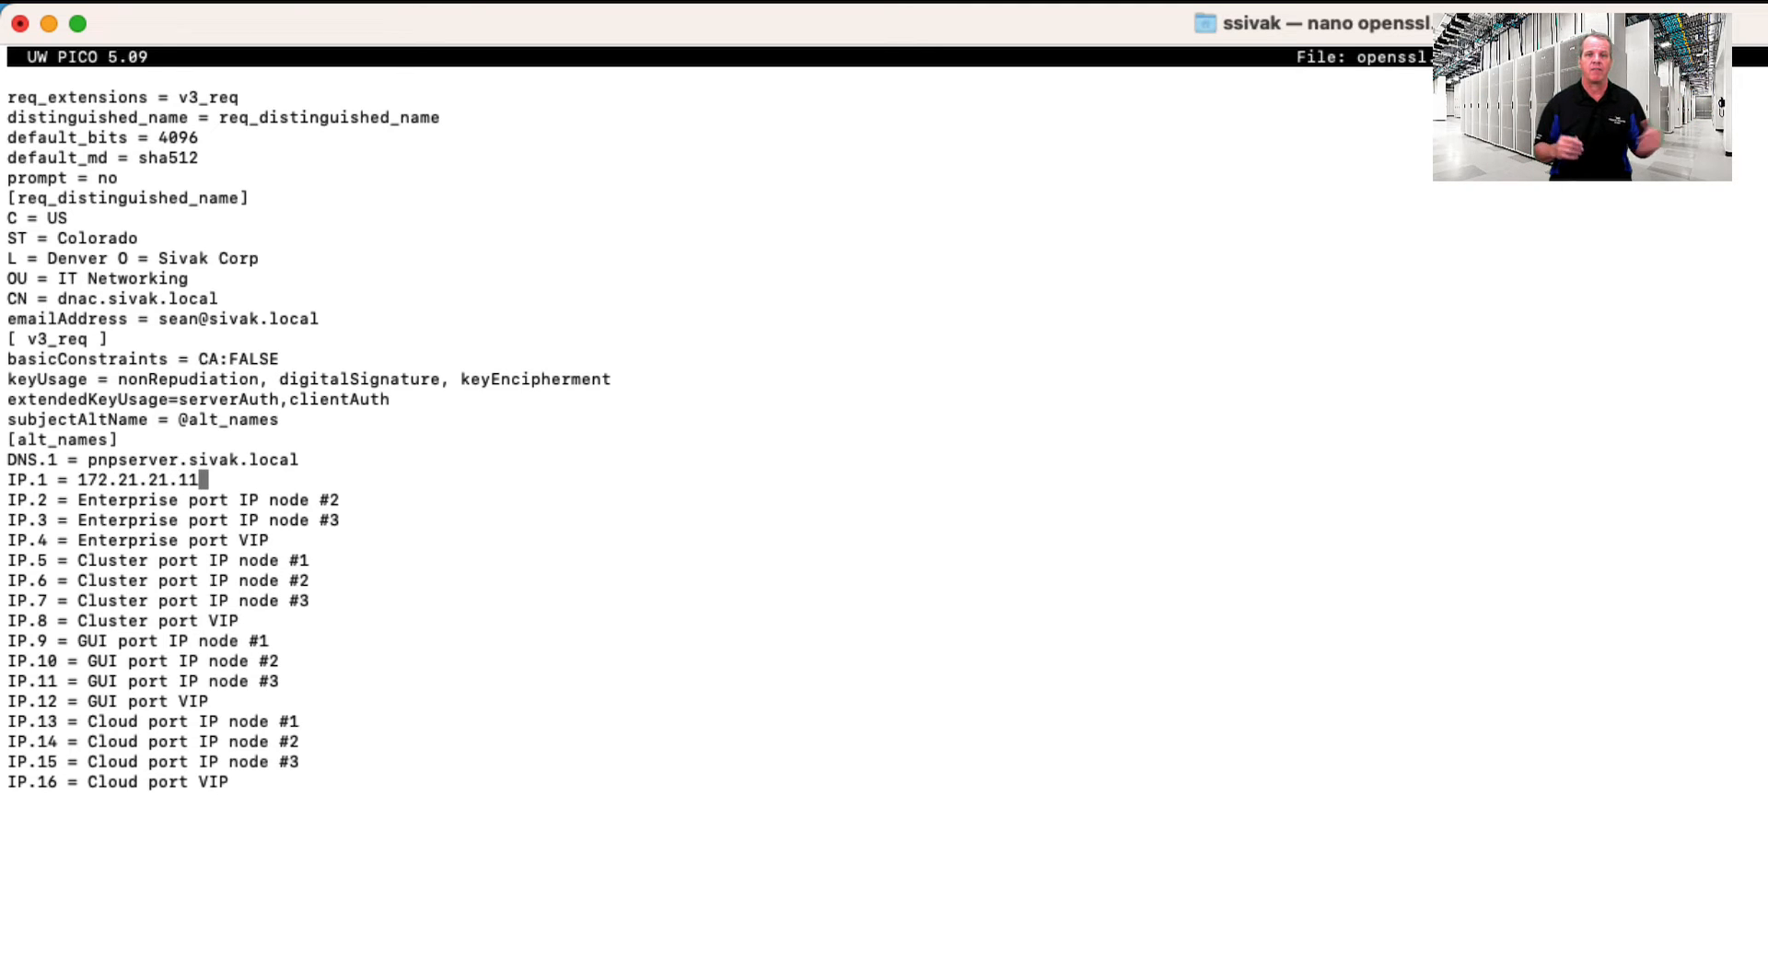
pyautogui.write('0')
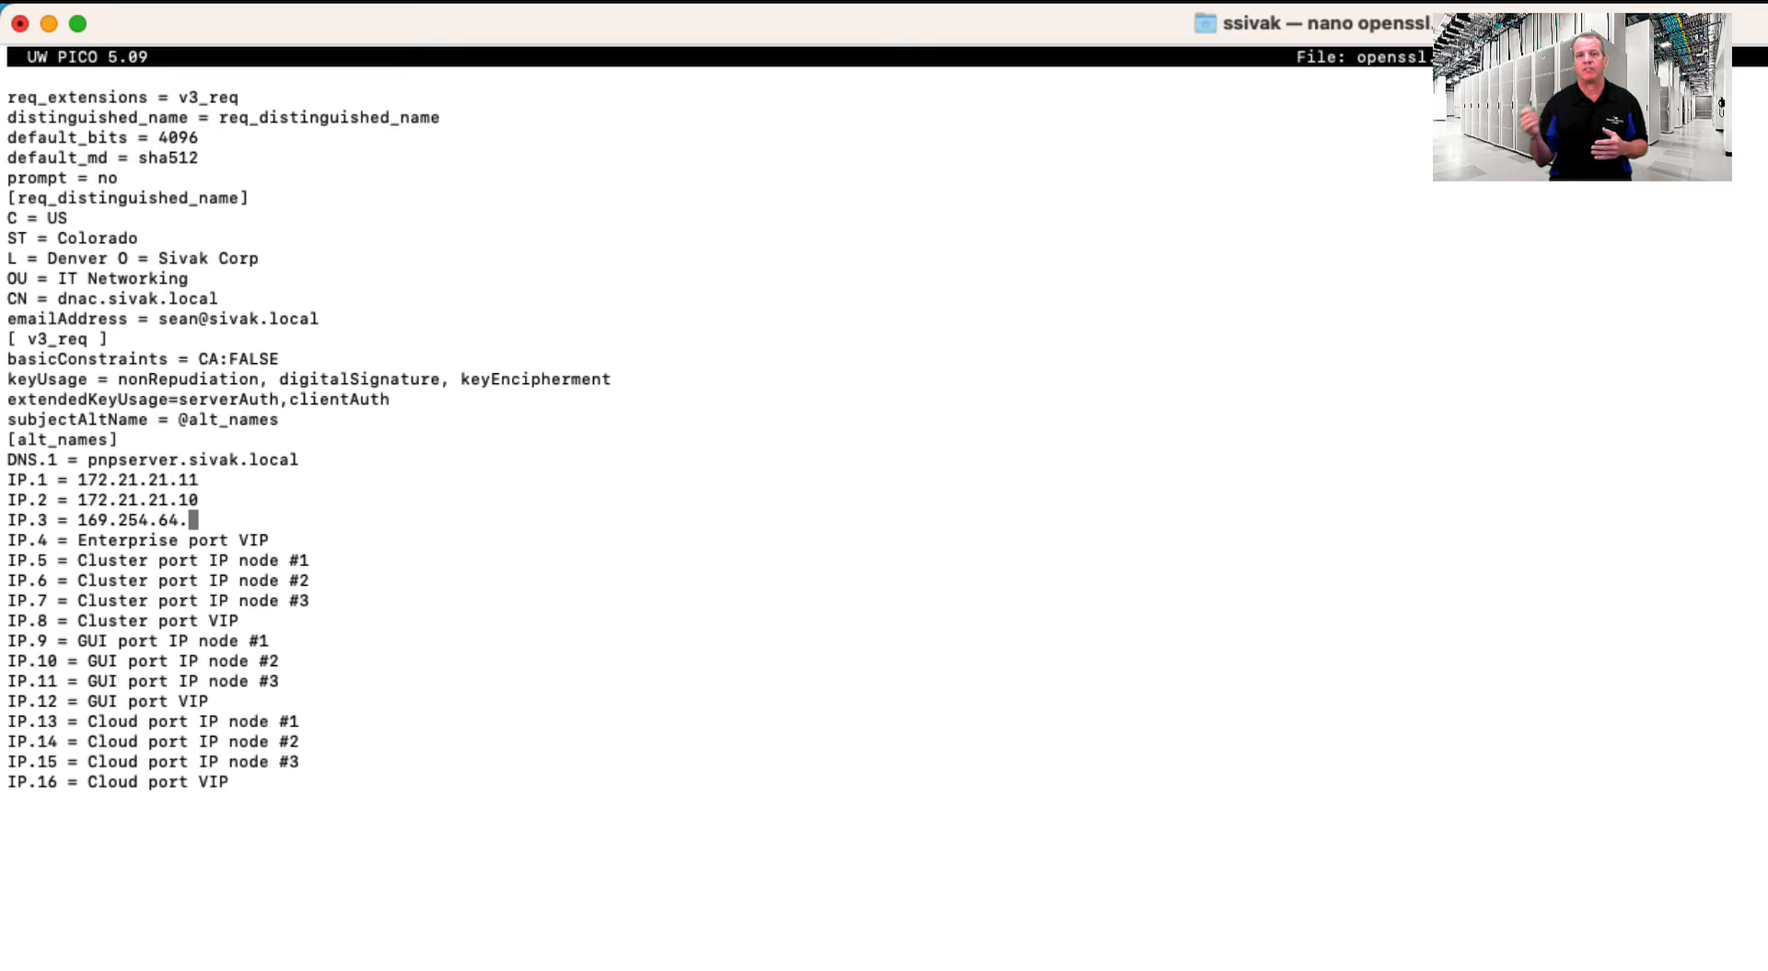
pyautogui.write('11')
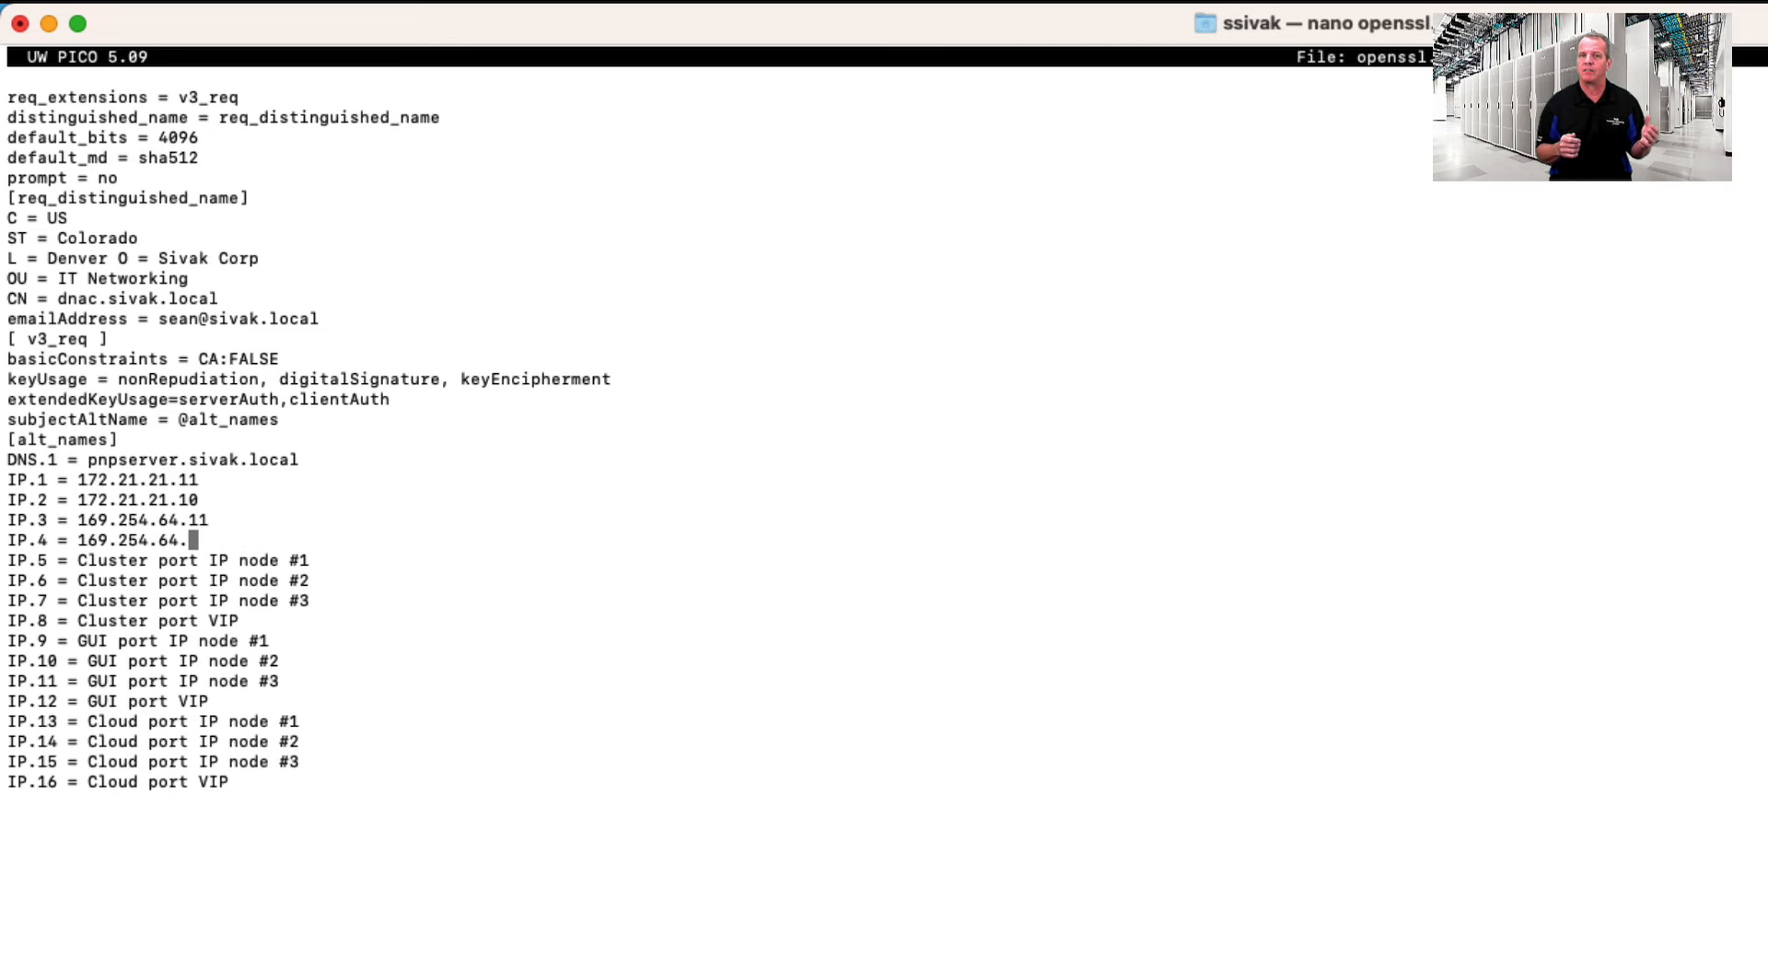
pyautogui.write('10')
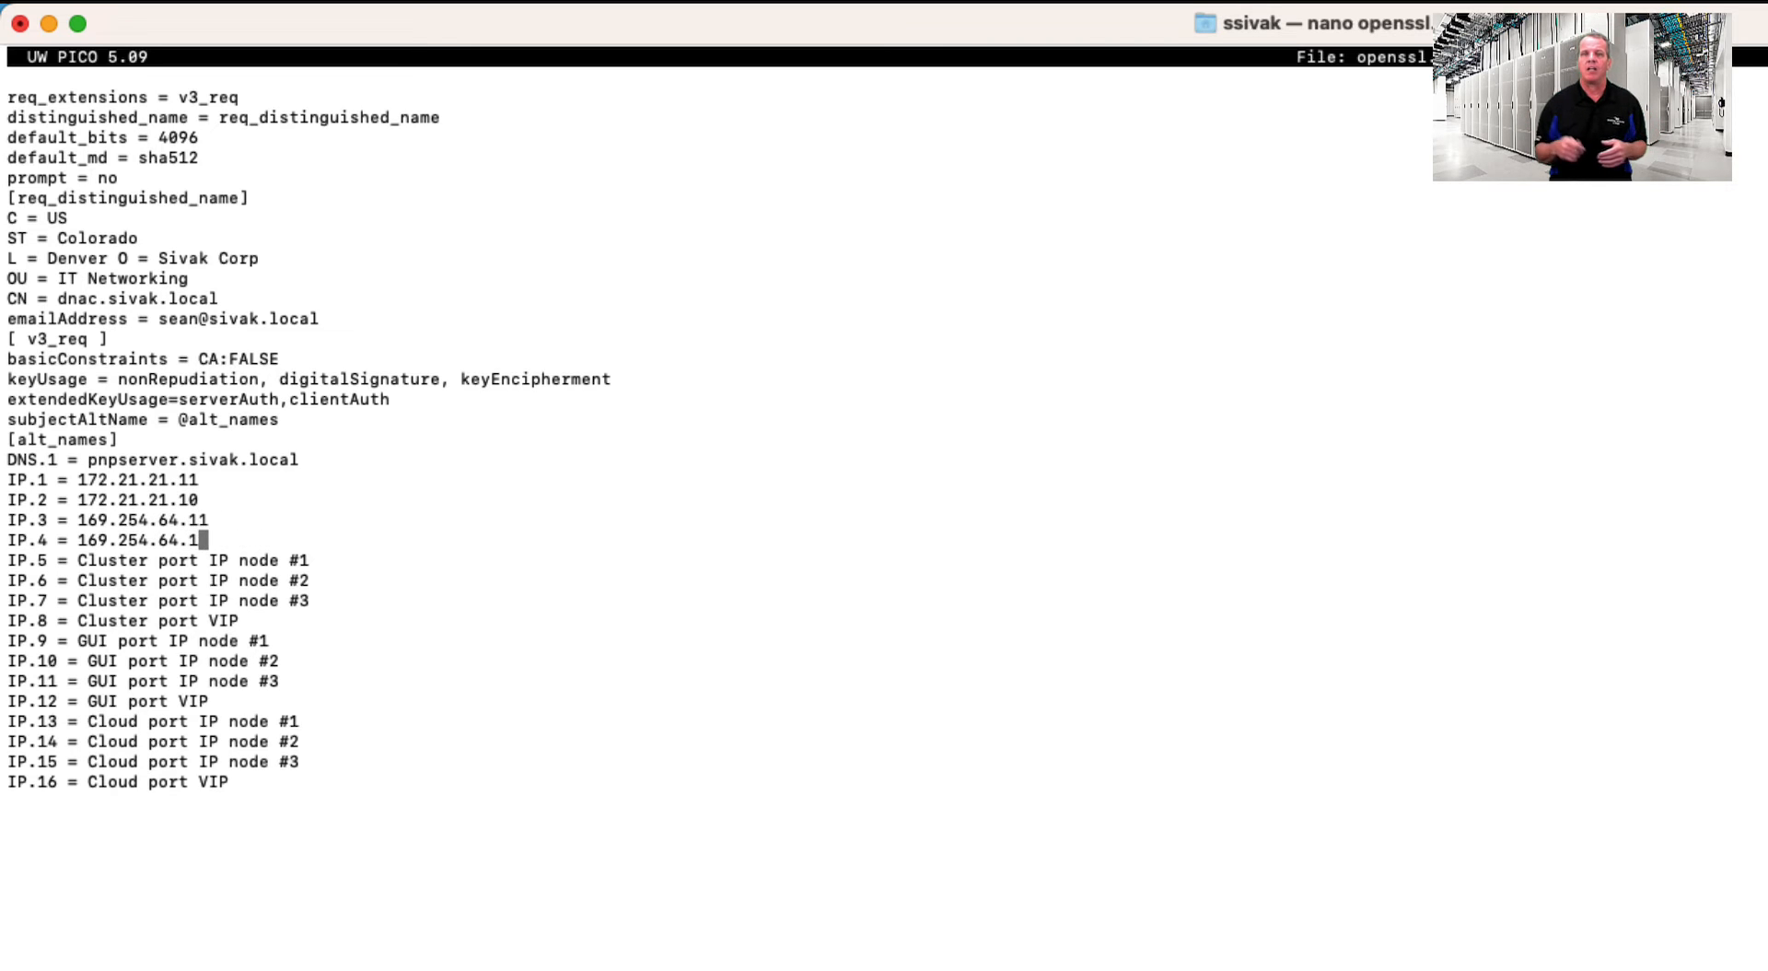
pyautogui.write('11')
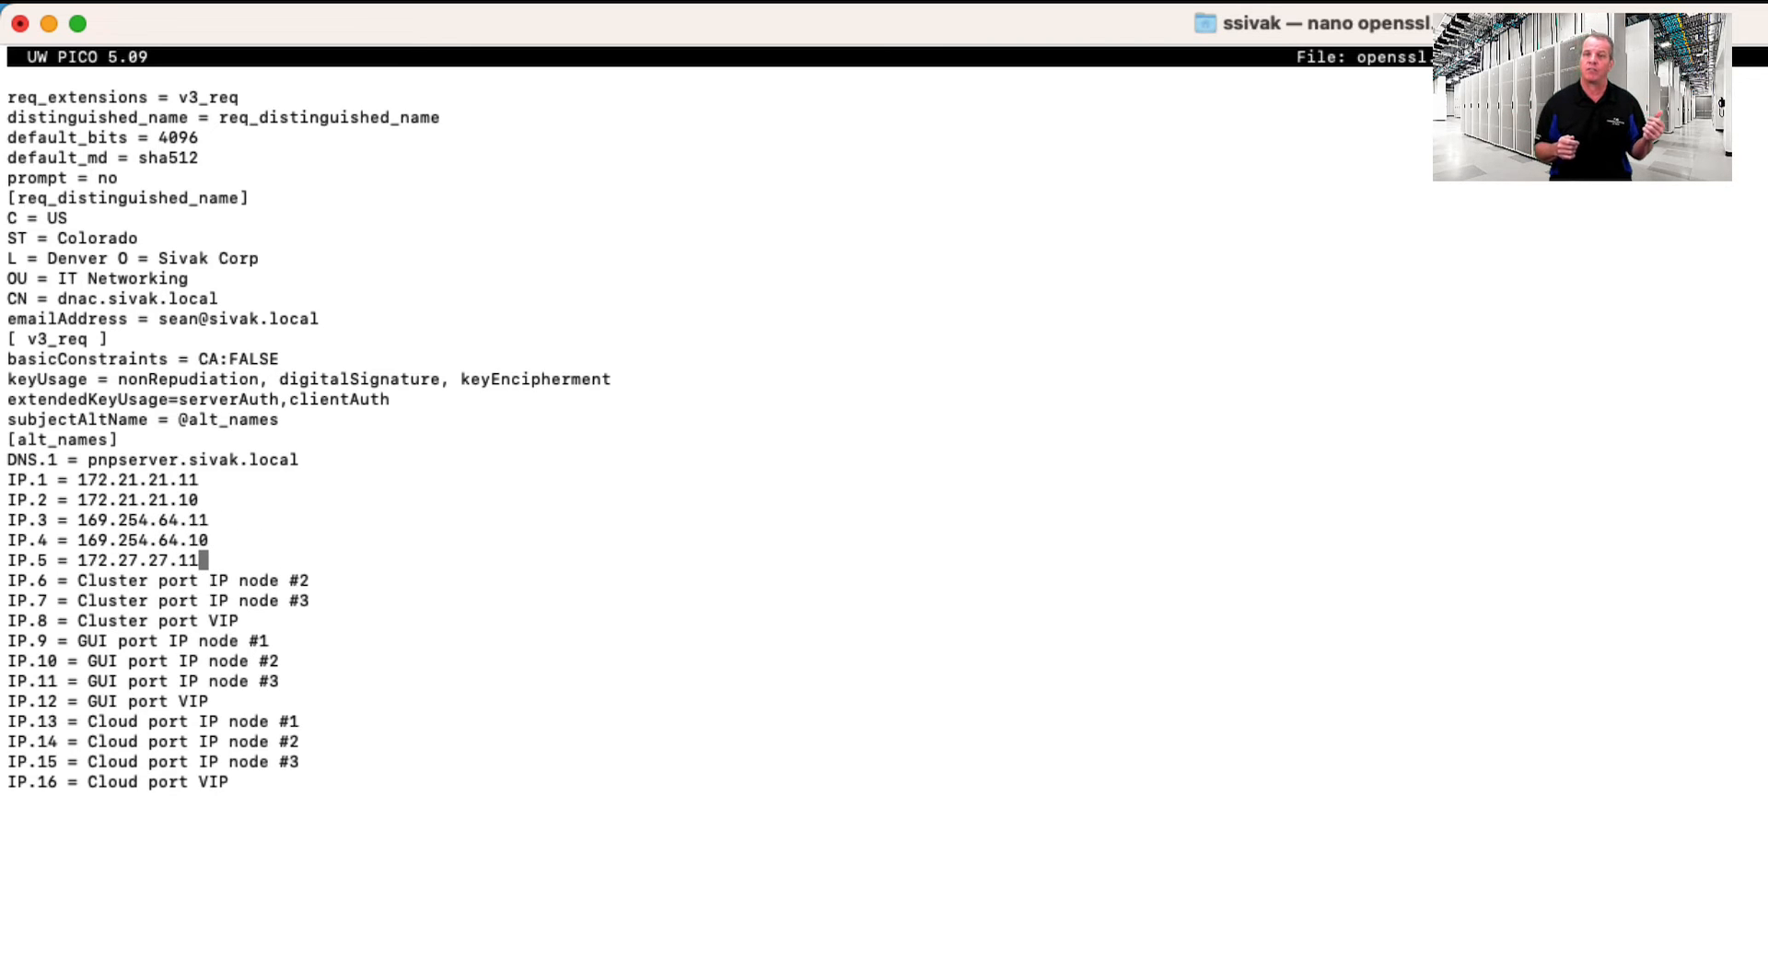
pyautogui.write('11')
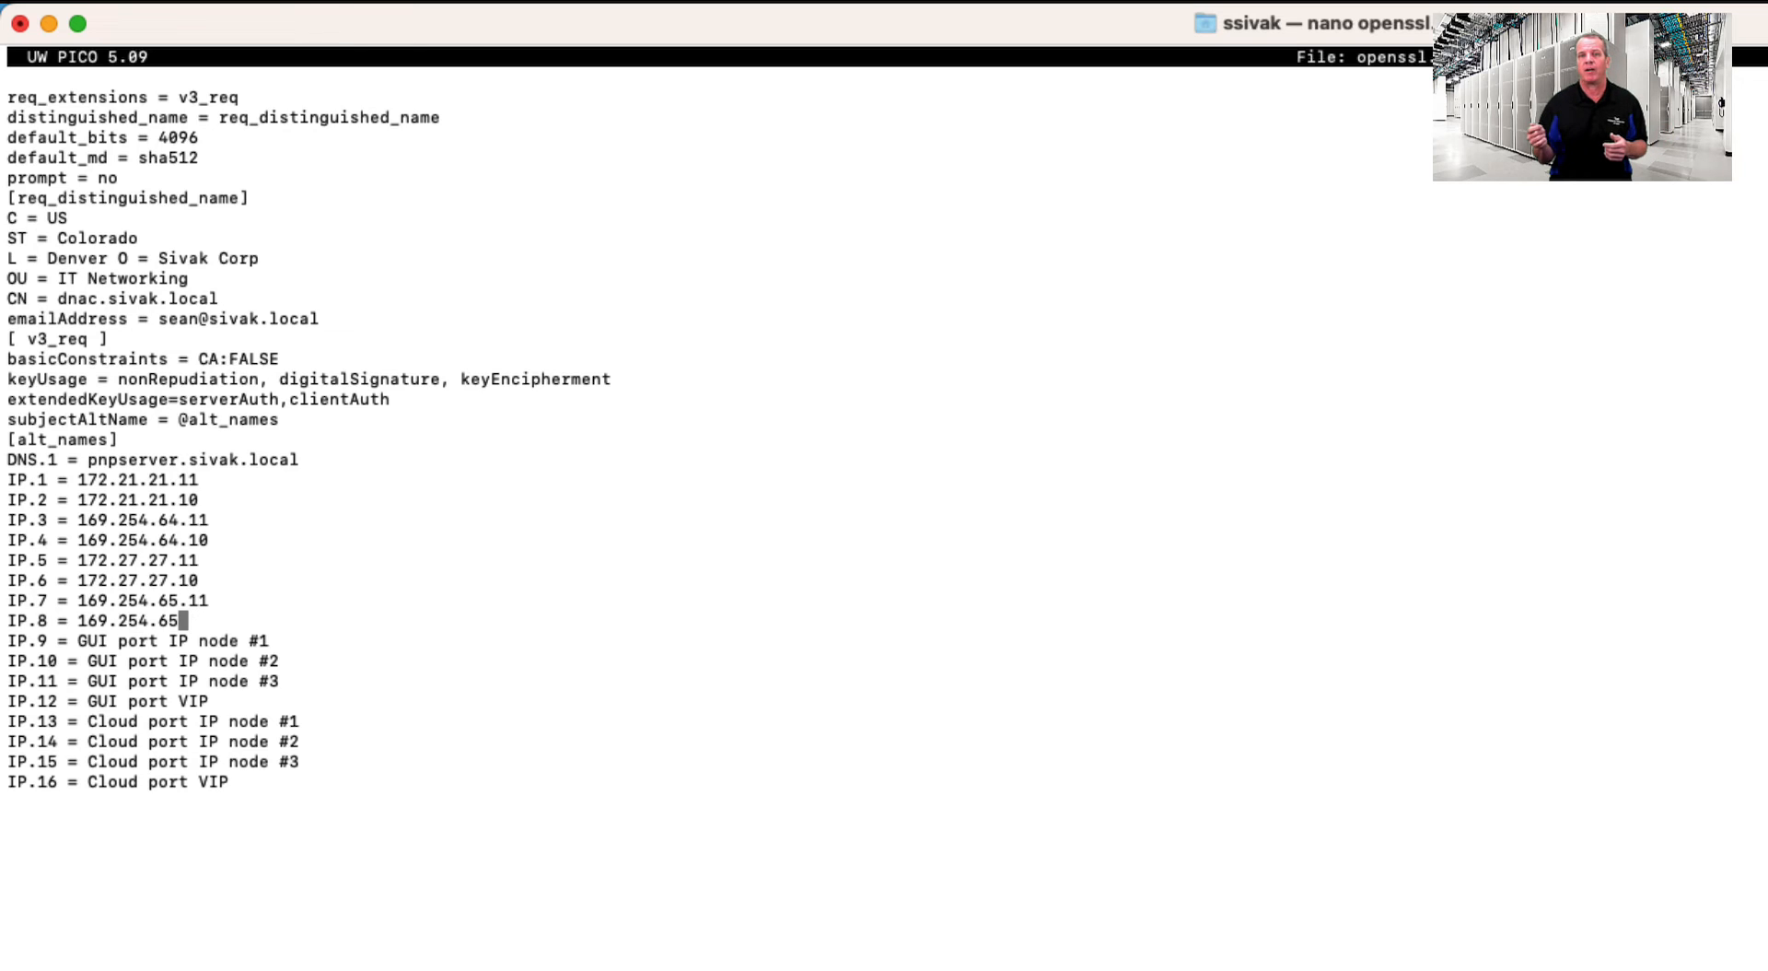
pyautogui.write('.1')
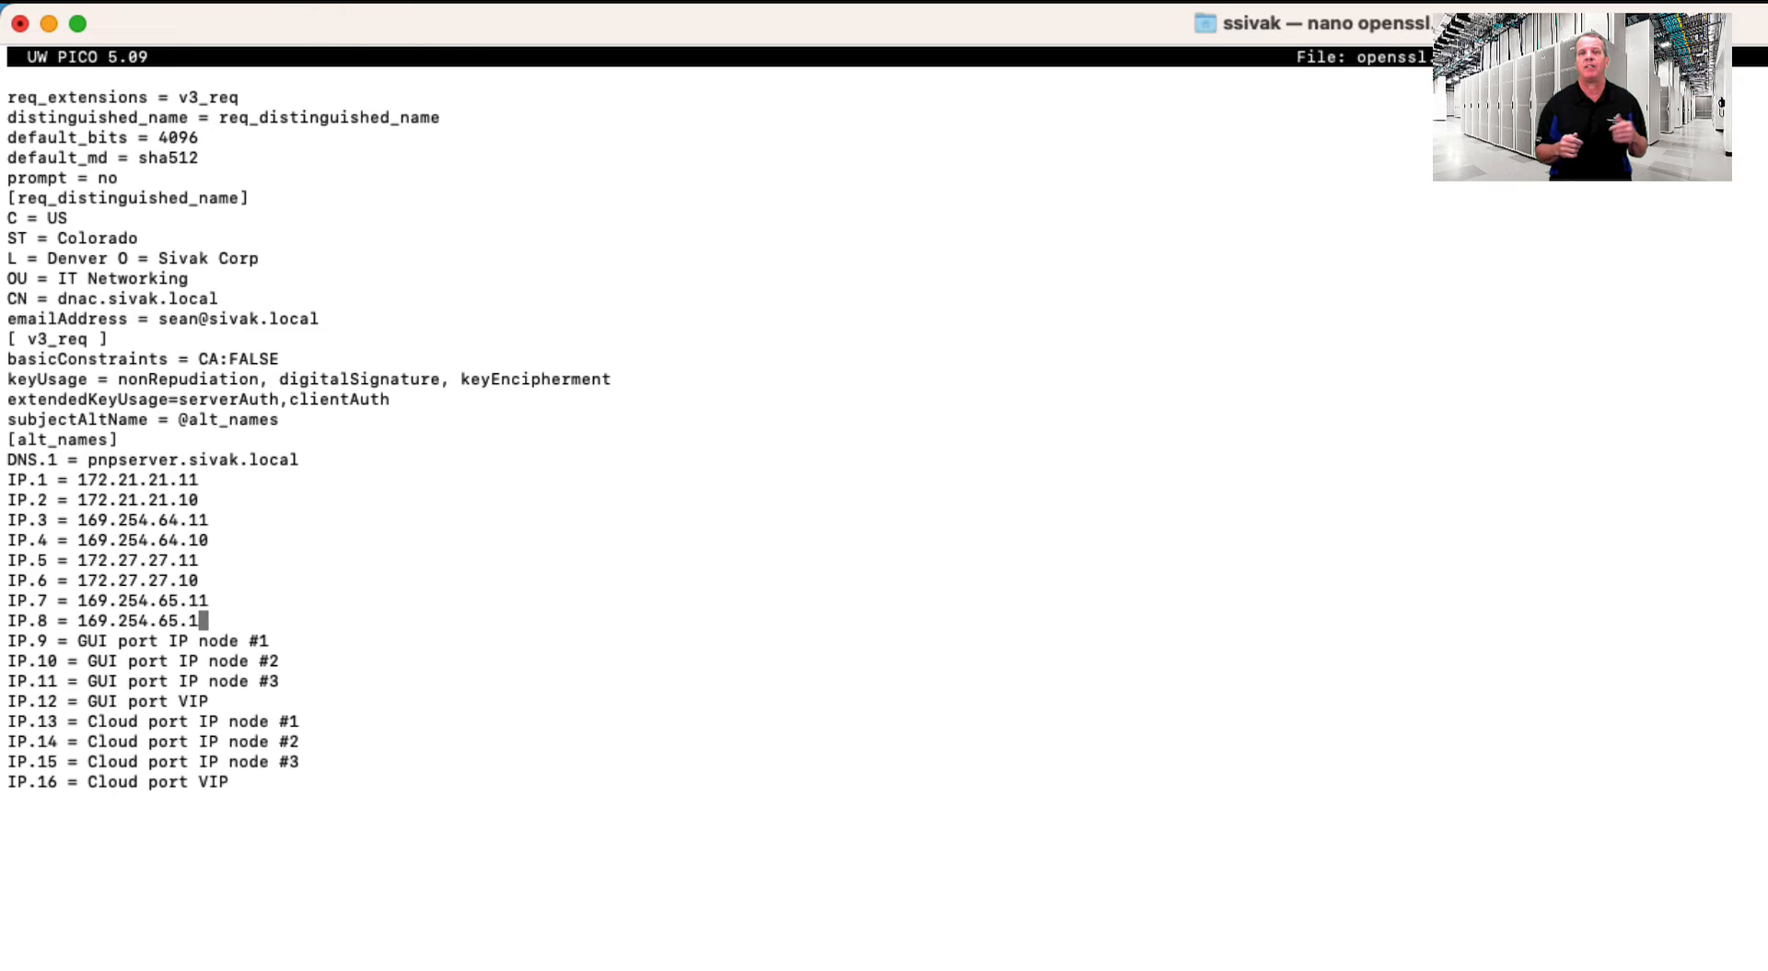
pyautogui.write('0')
pyautogui.write('10.10.10')
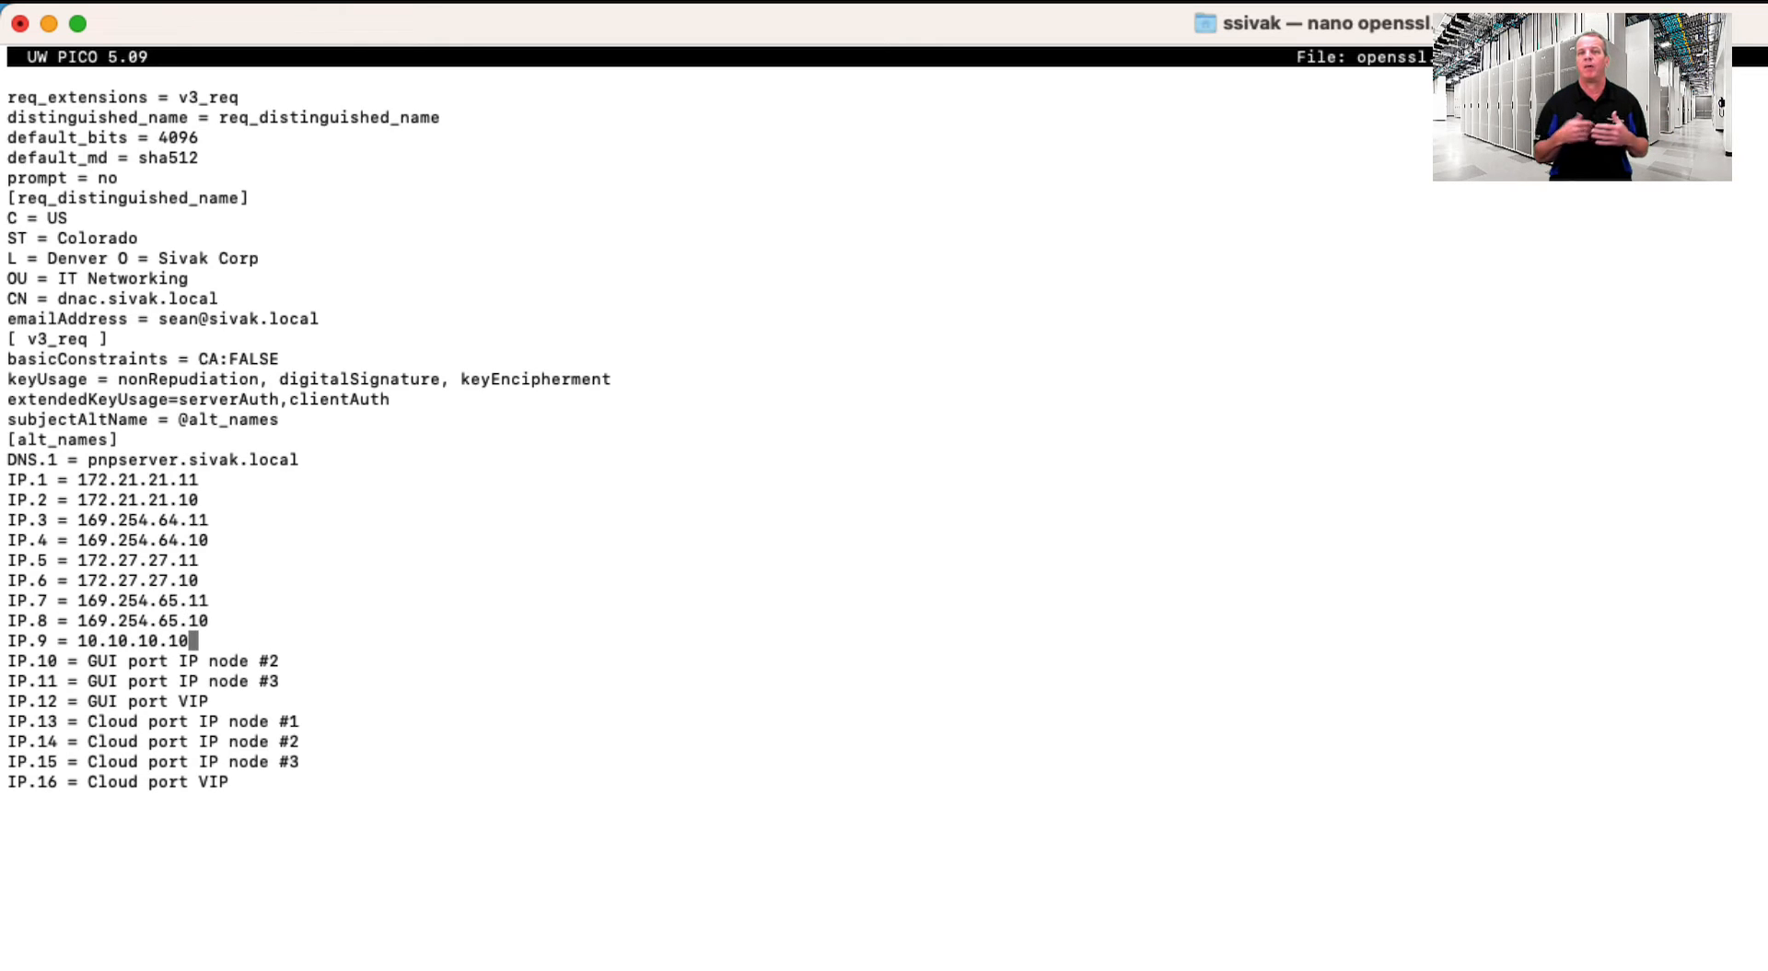
# - Delete the unused IP.10–IP.16 lines so the file ends at IP.9
pyautogui.press('Right')
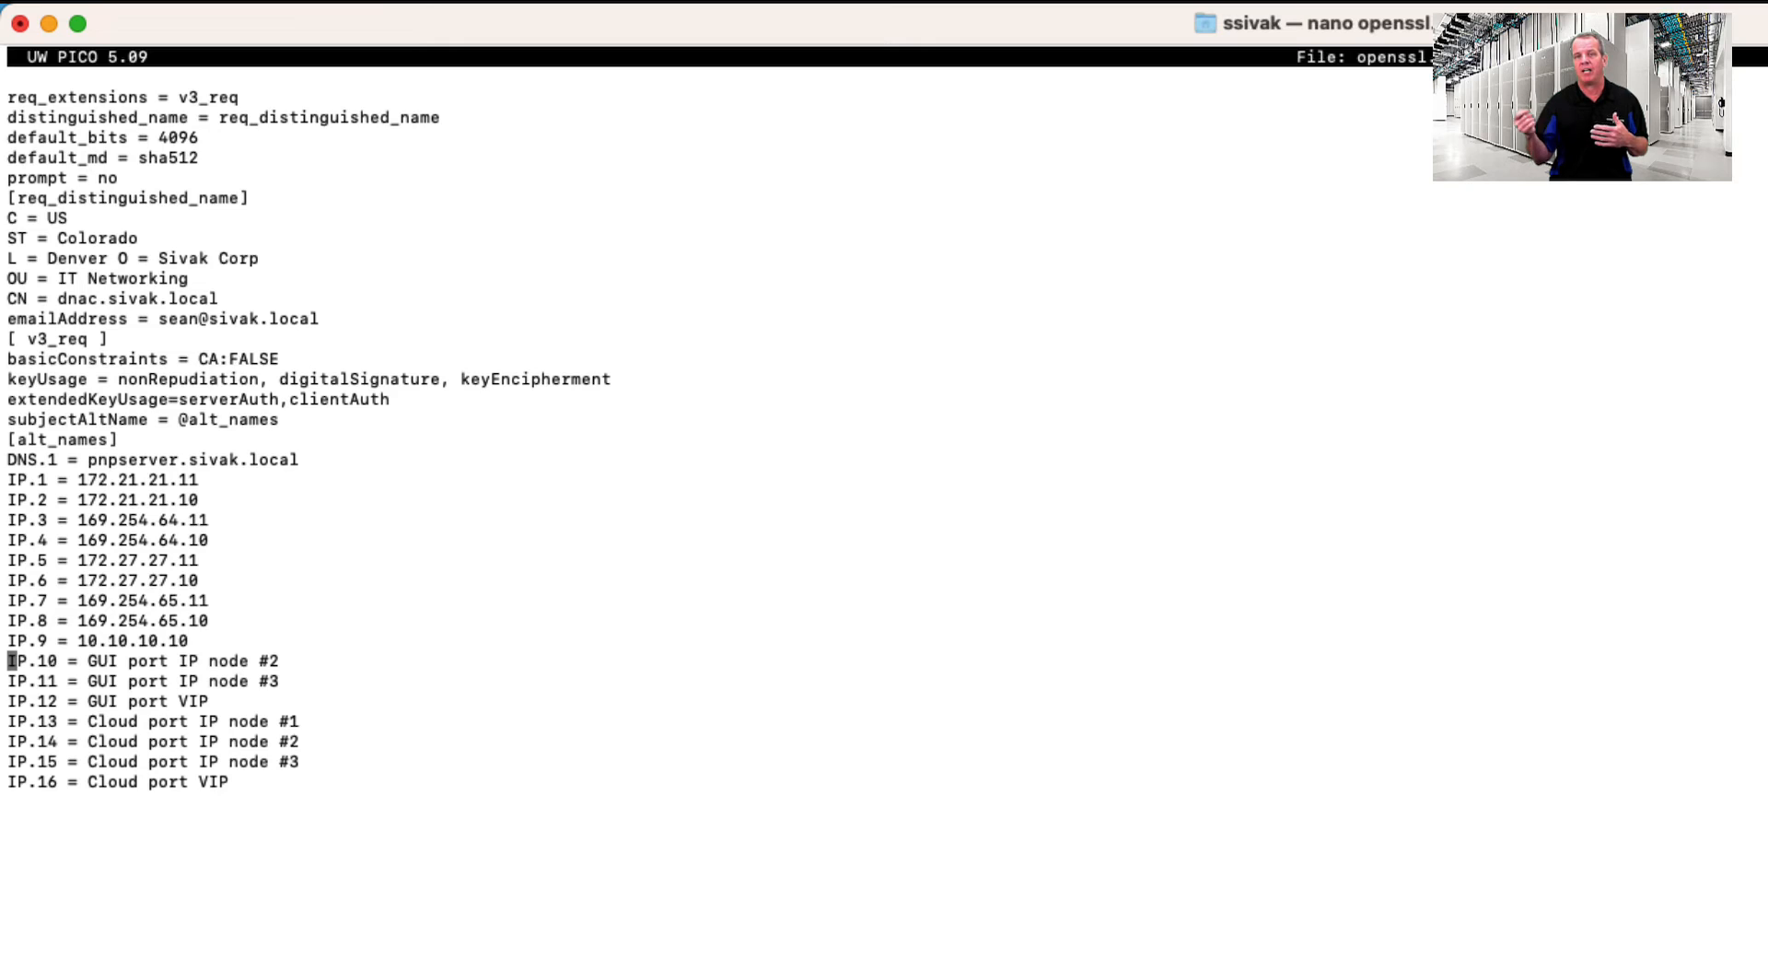
pyautogui.hotkey('ctrl', 'k')
pyautogui.hotkey('ctrl', 'k')
pyautogui.hotkey('ctrl', 'k')
pyautogui.hotkey('ctrl', 'k')
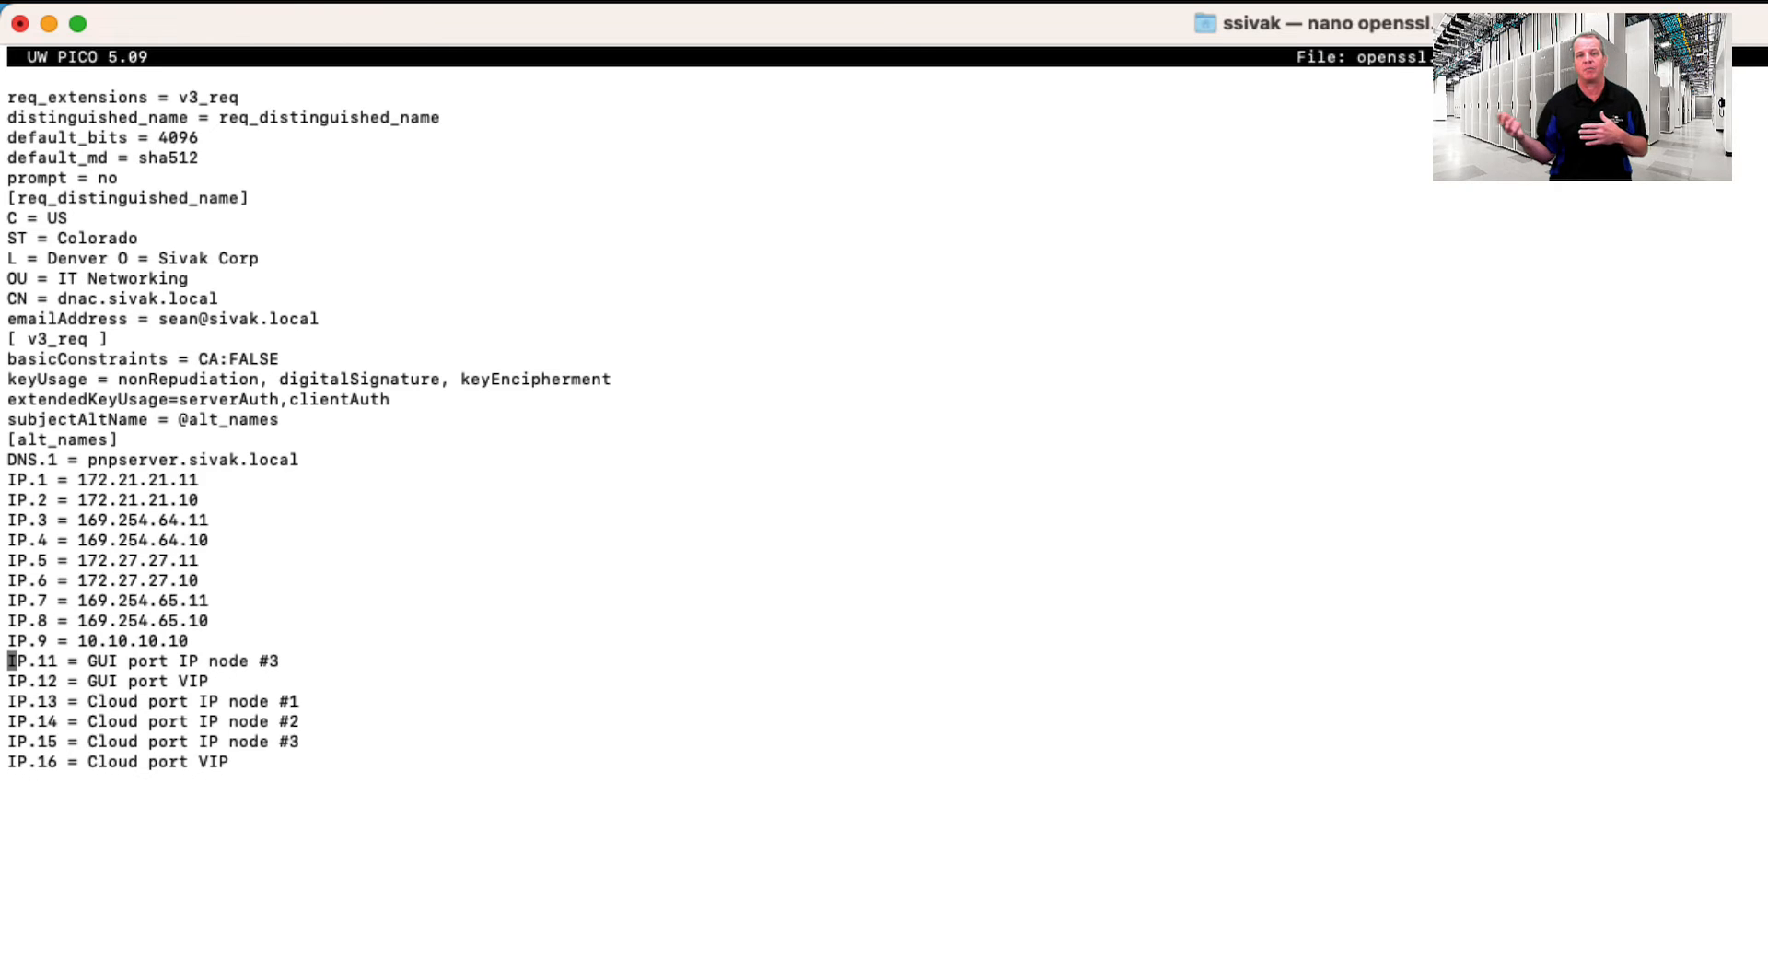
pyautogui.hotkey('ctrl', 'k')
pyautogui.hotkey('ctrl', 'k')
pyautogui.hotkey('ctrl', 'k')
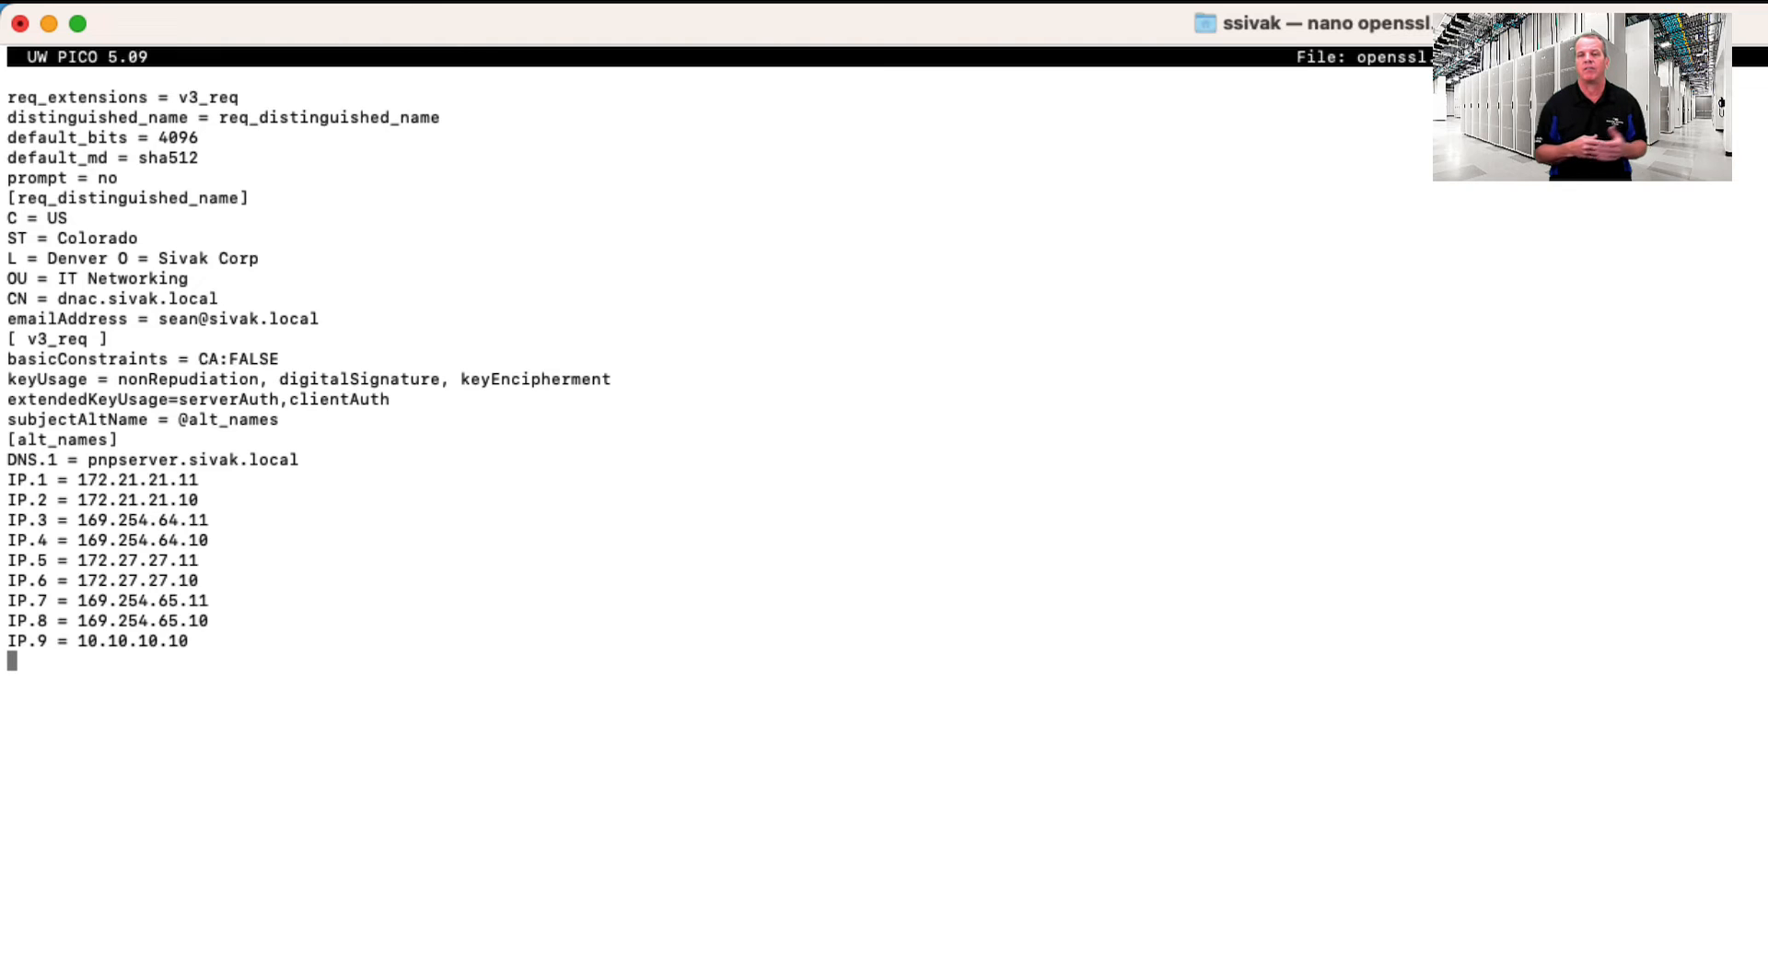
pyautogui.press('BackSpace')
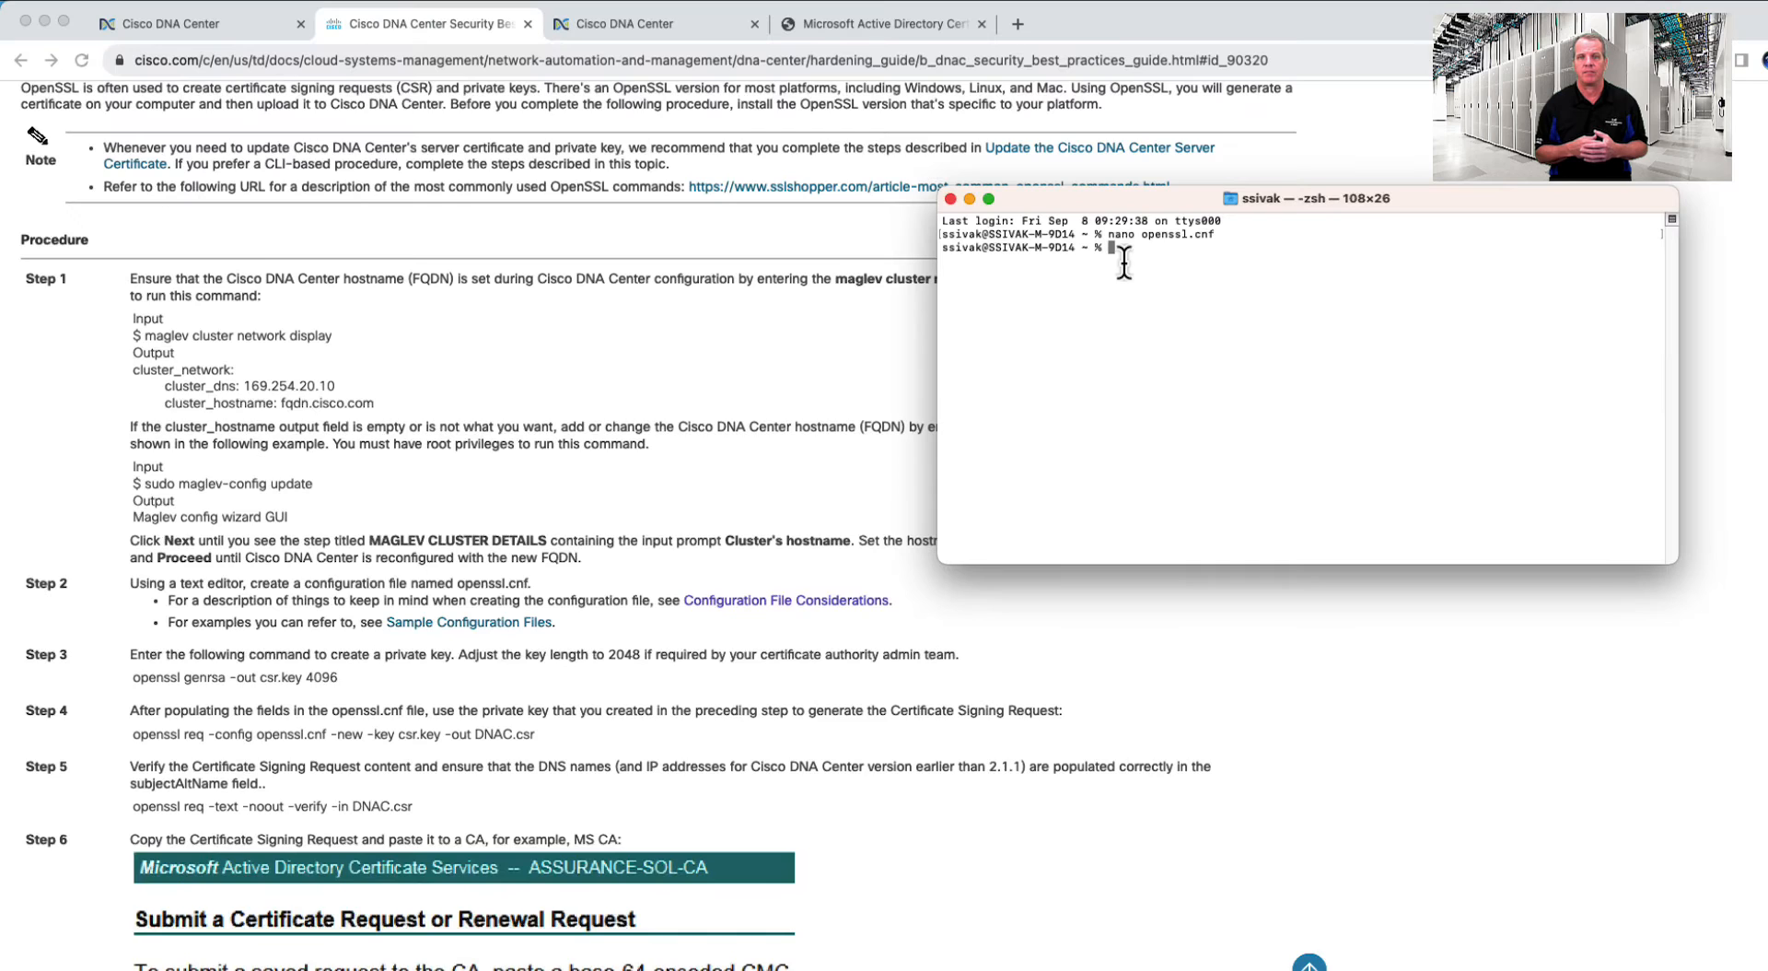
# - Generate a 4096-bit csr.key and create DNAC.csr from openssl.cnf
pyautogui.write('o')
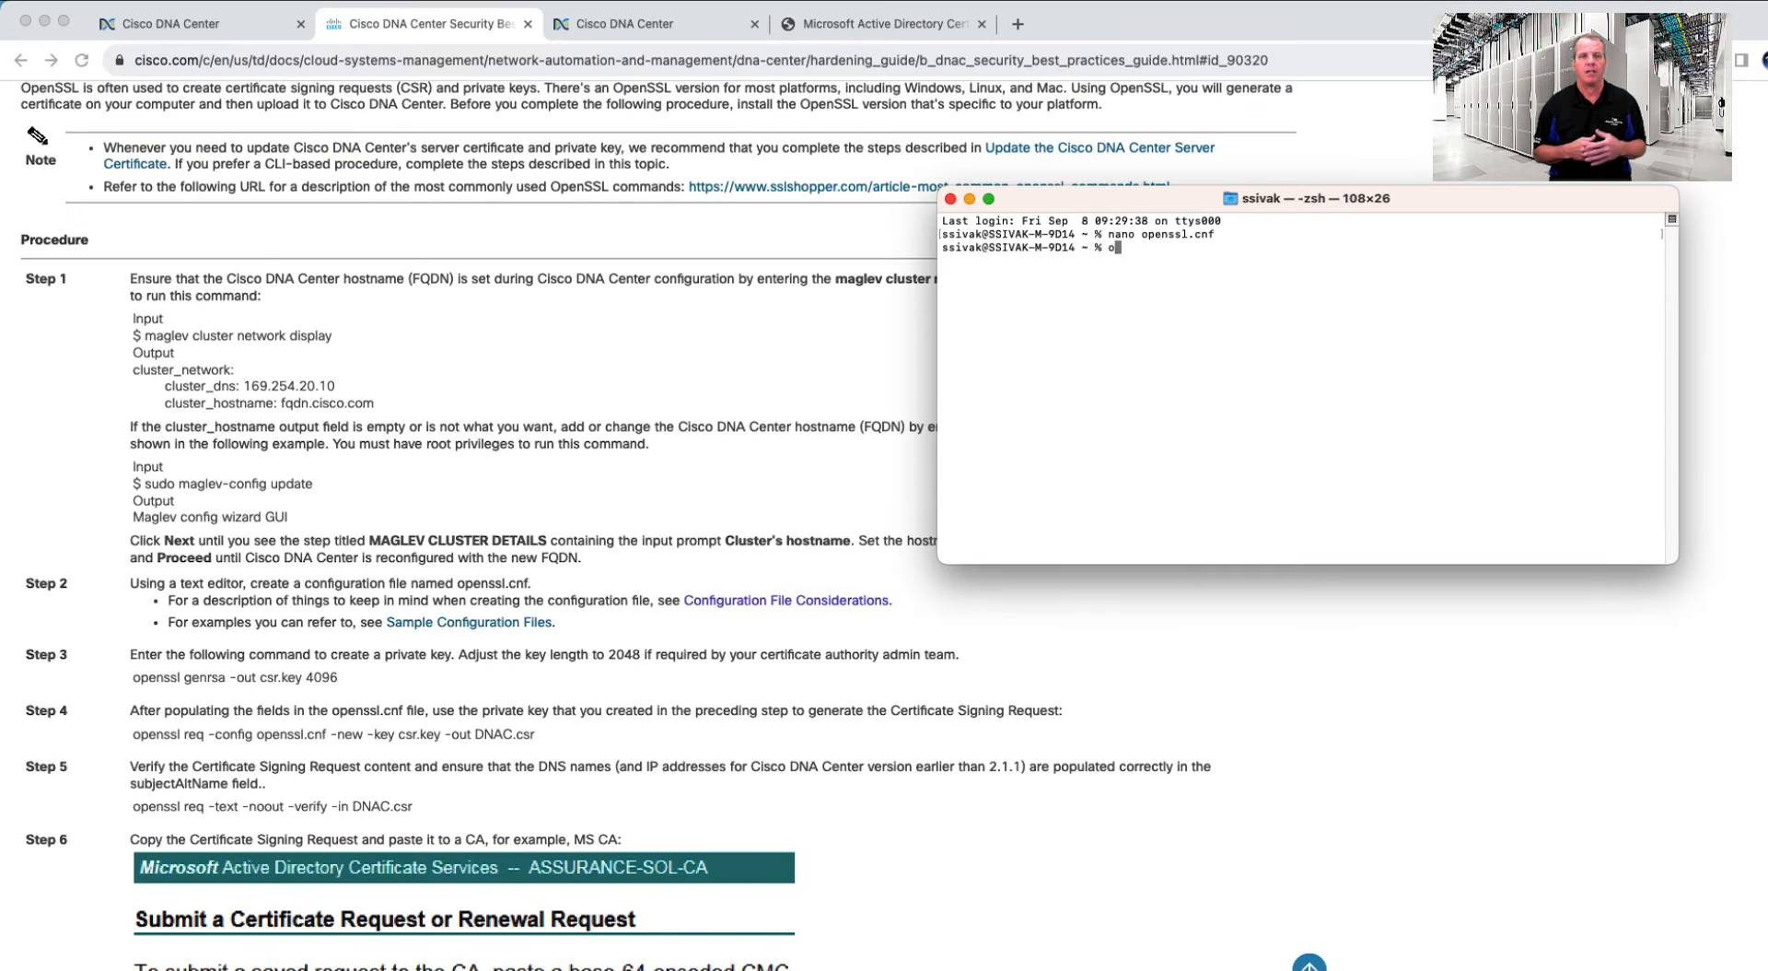
pyautogui.write('penss')
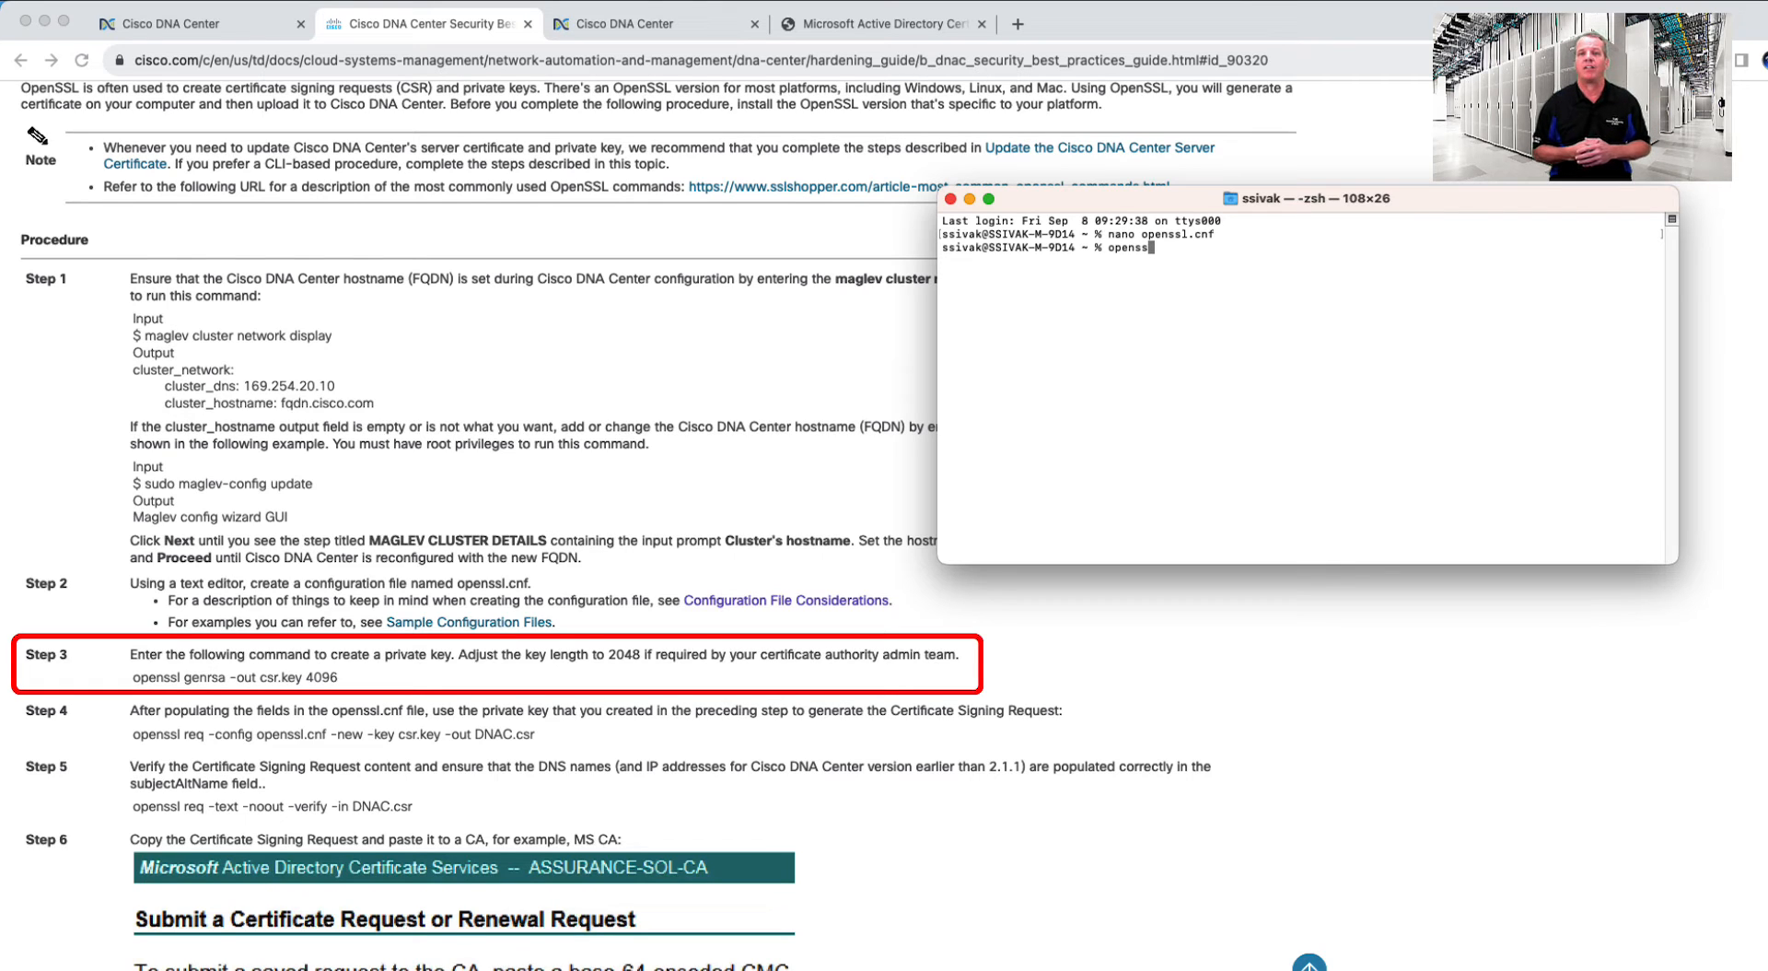
pyautogui.write('l genrsa -out csr.key 4096')
pyautogui.press('Return')
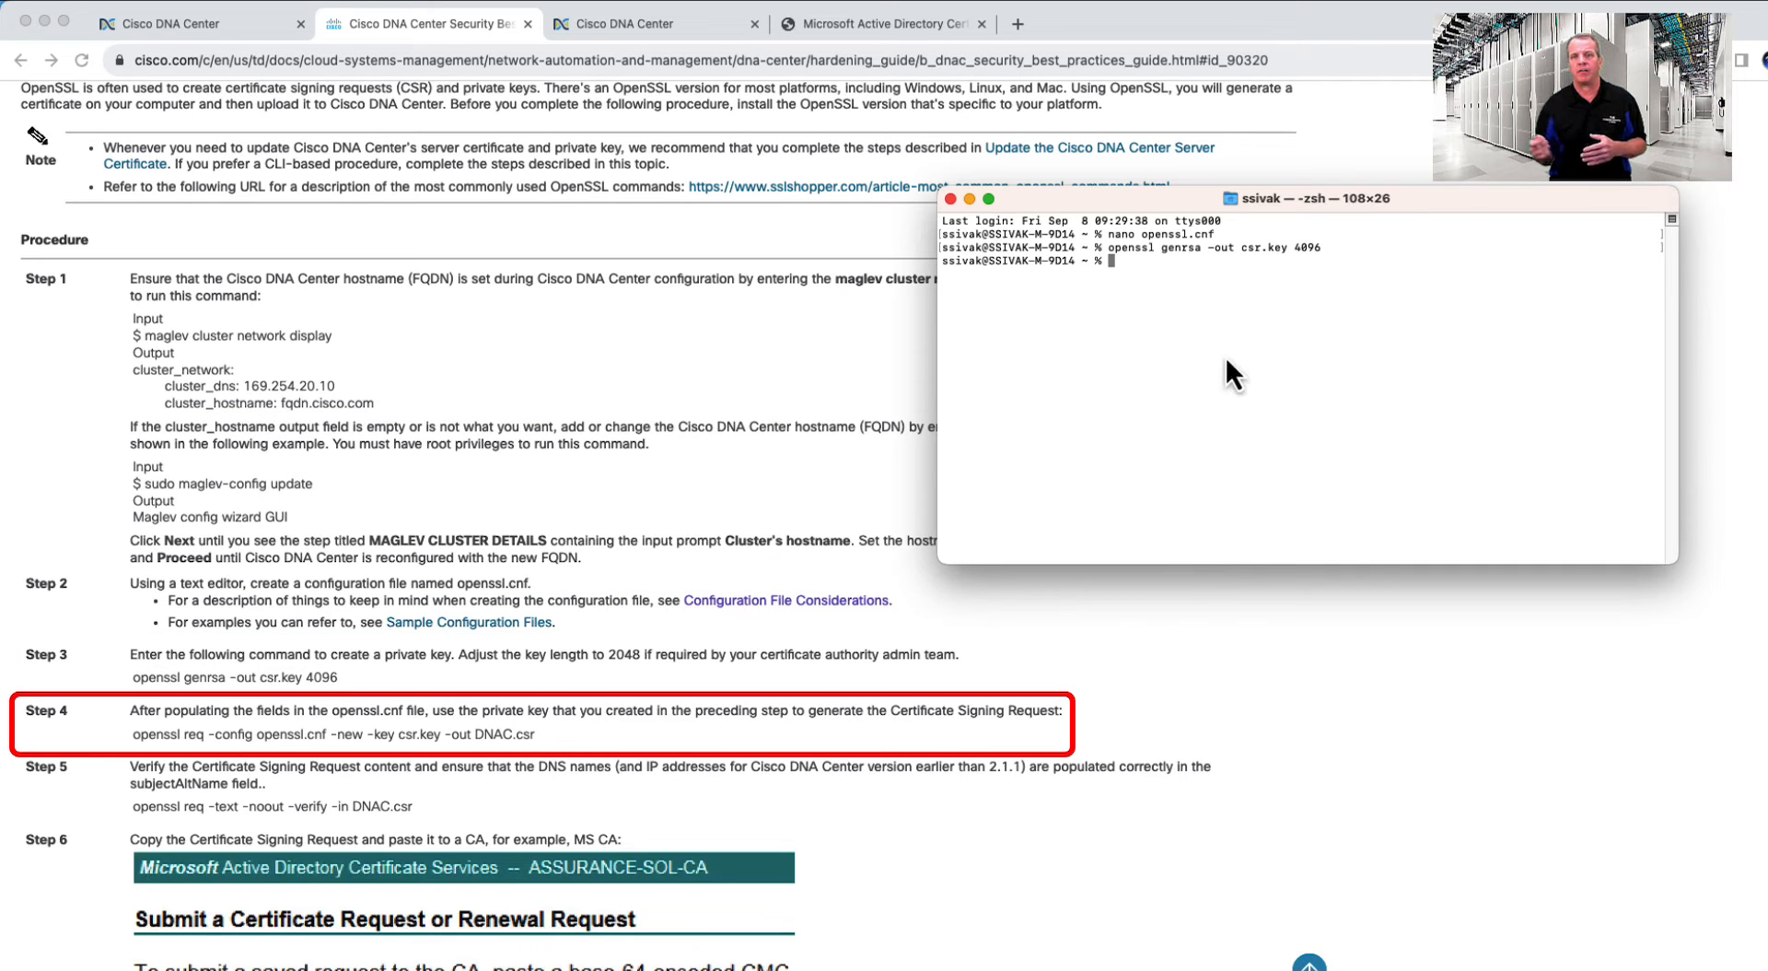
pyautogui.write('openssl req -config openssl.cnf -new -key csr.key -out DNAC.csr')
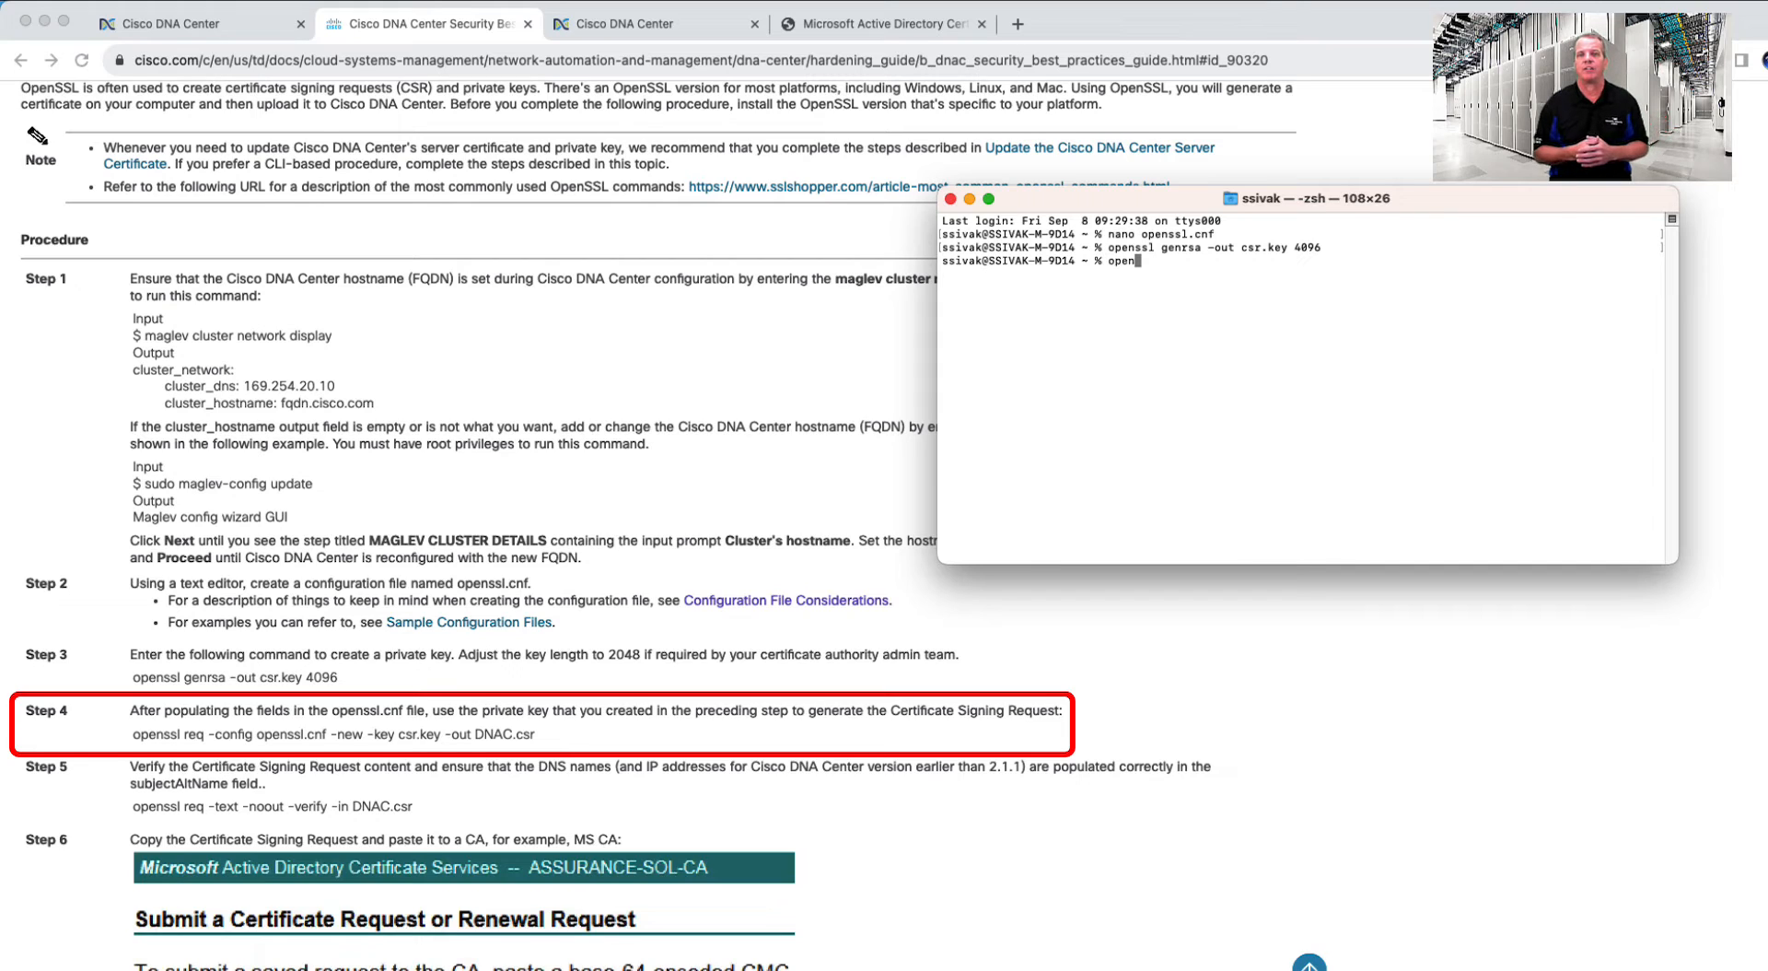
pyautogui.press('Return')
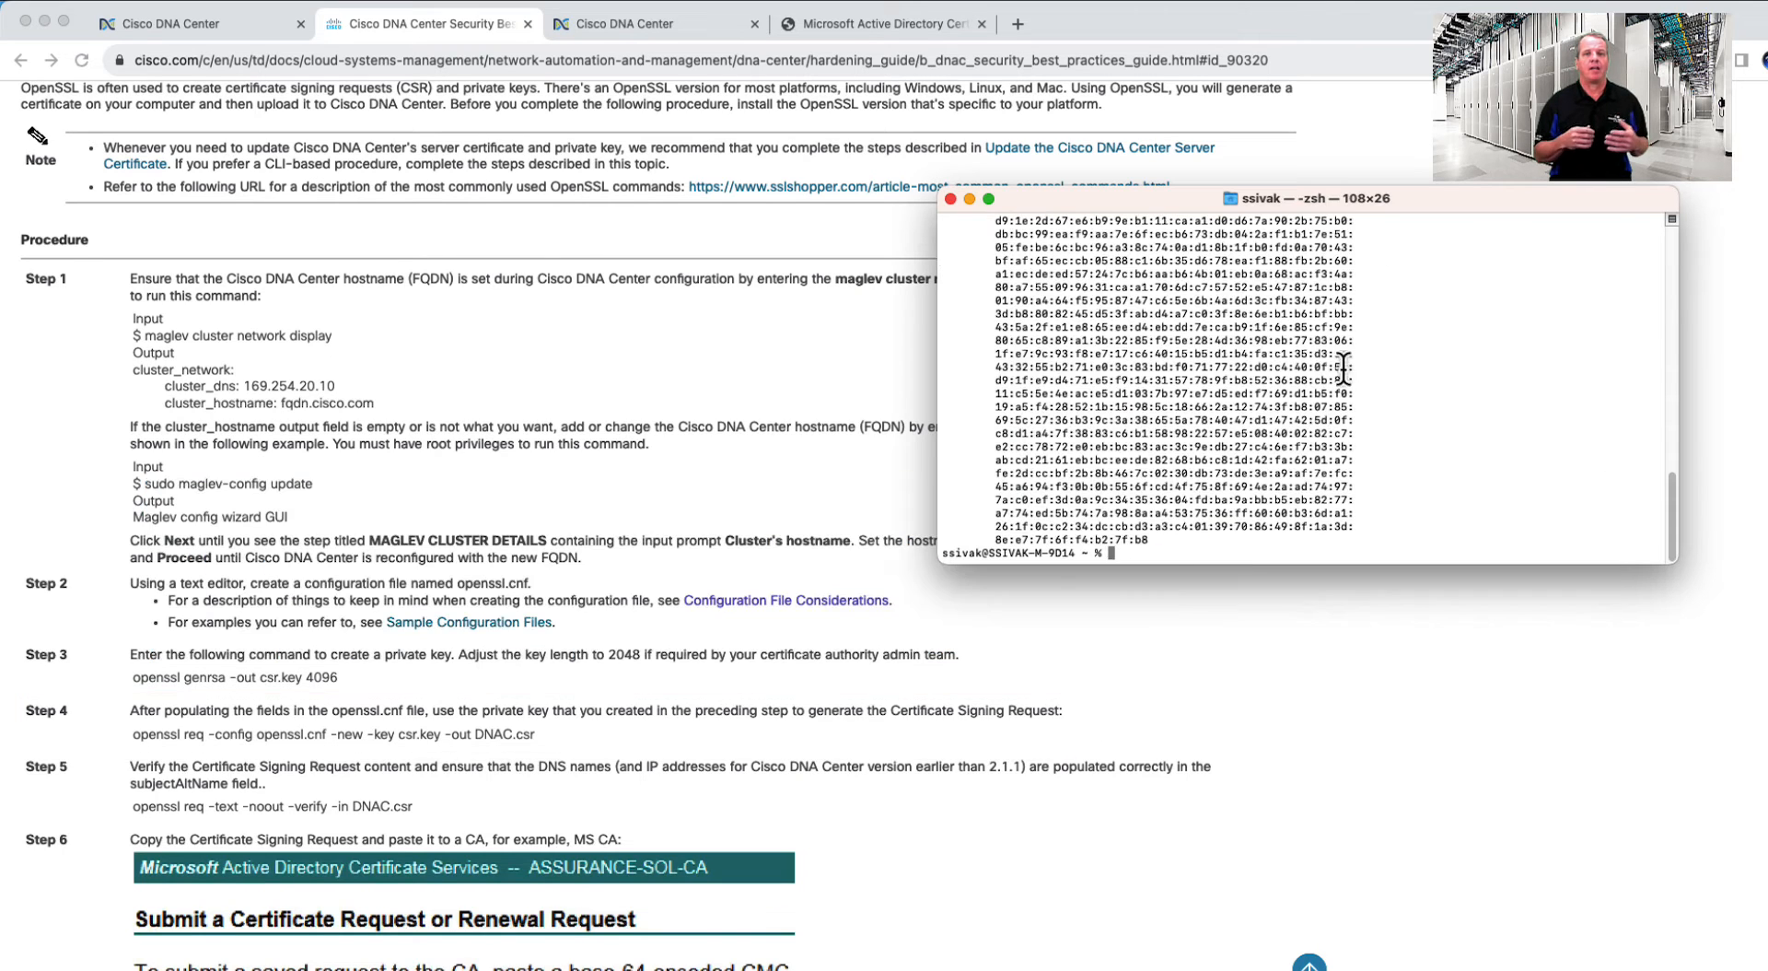
# - Print DNAC.csr, copy its text, and switch to the Certificate Services browser tab
pyautogui.write('cat D')
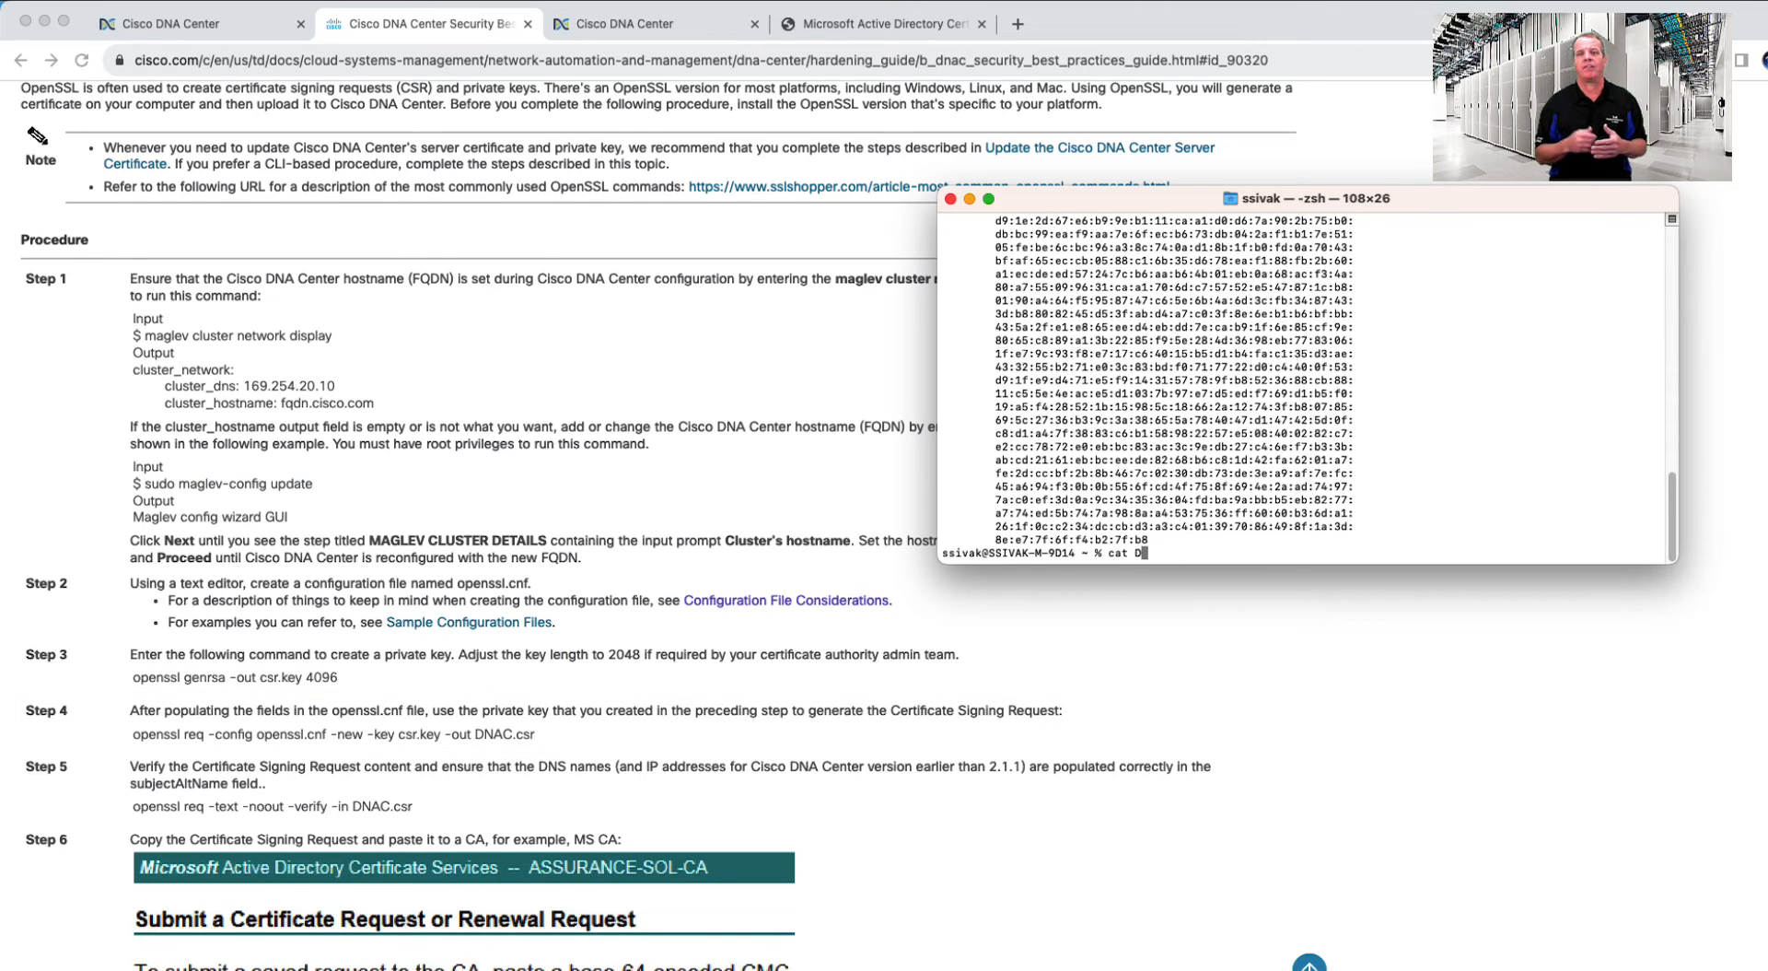
pyautogui.write('NAC.csr')
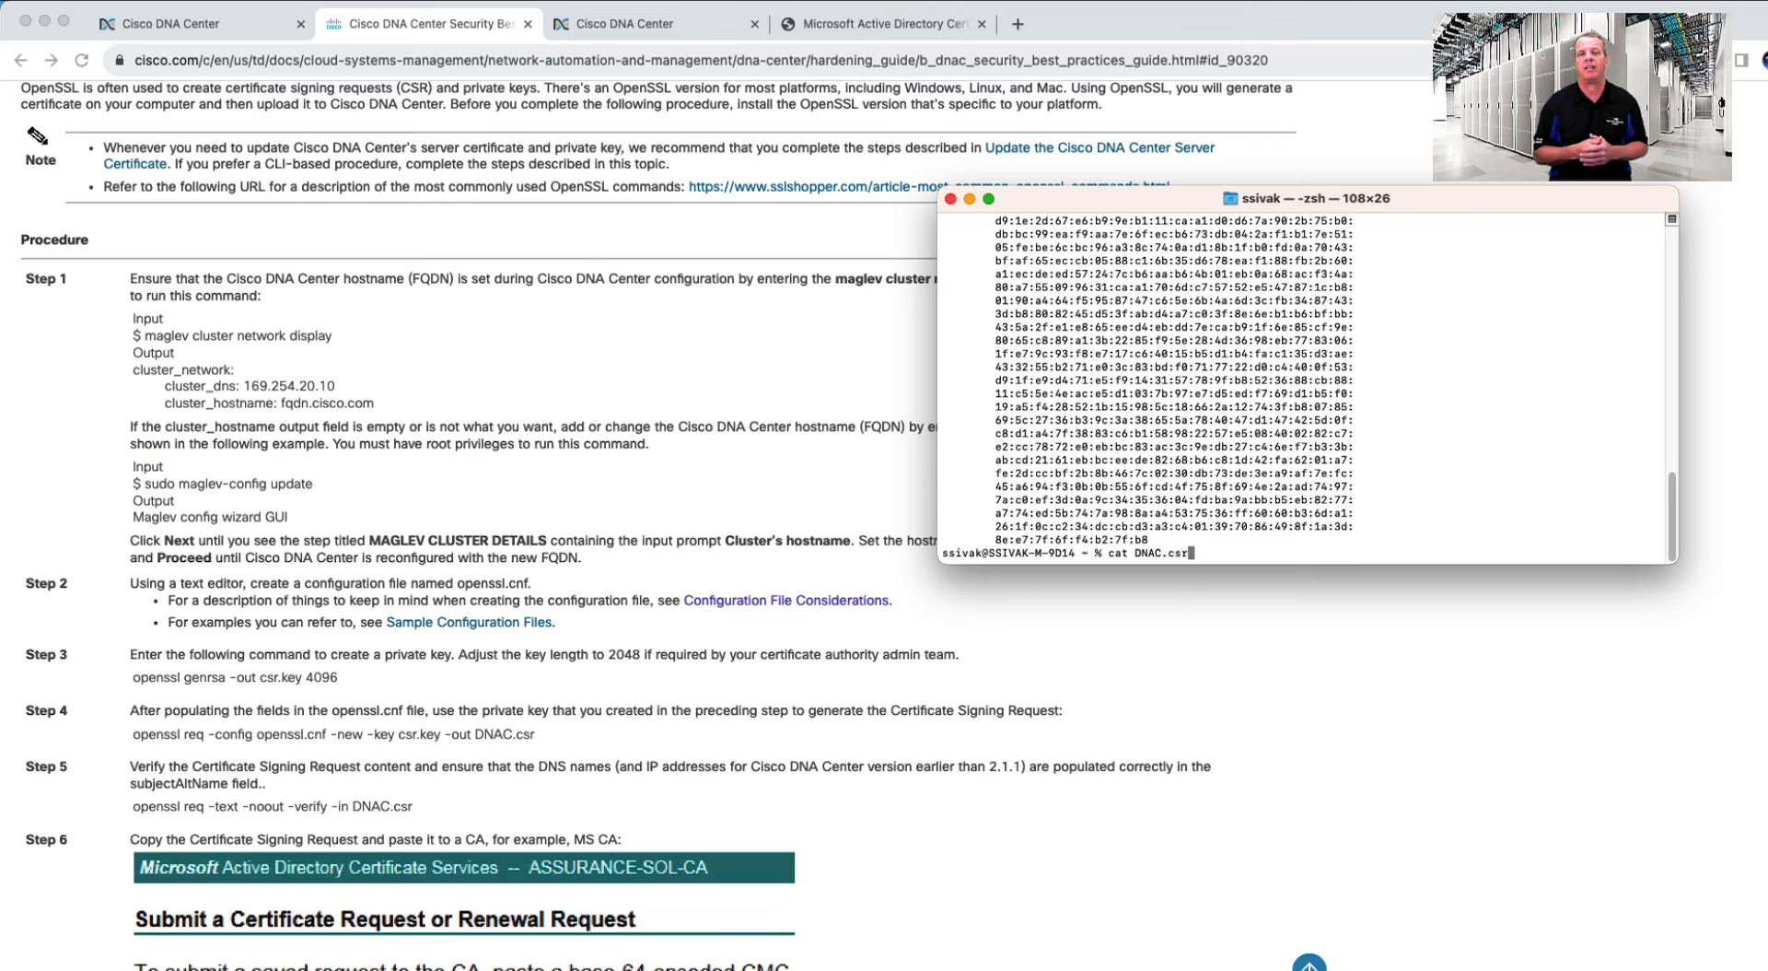
pyautogui.press('Return')
pyautogui.moveTo(943, 261); pyautogui.dragTo(1257, 542)
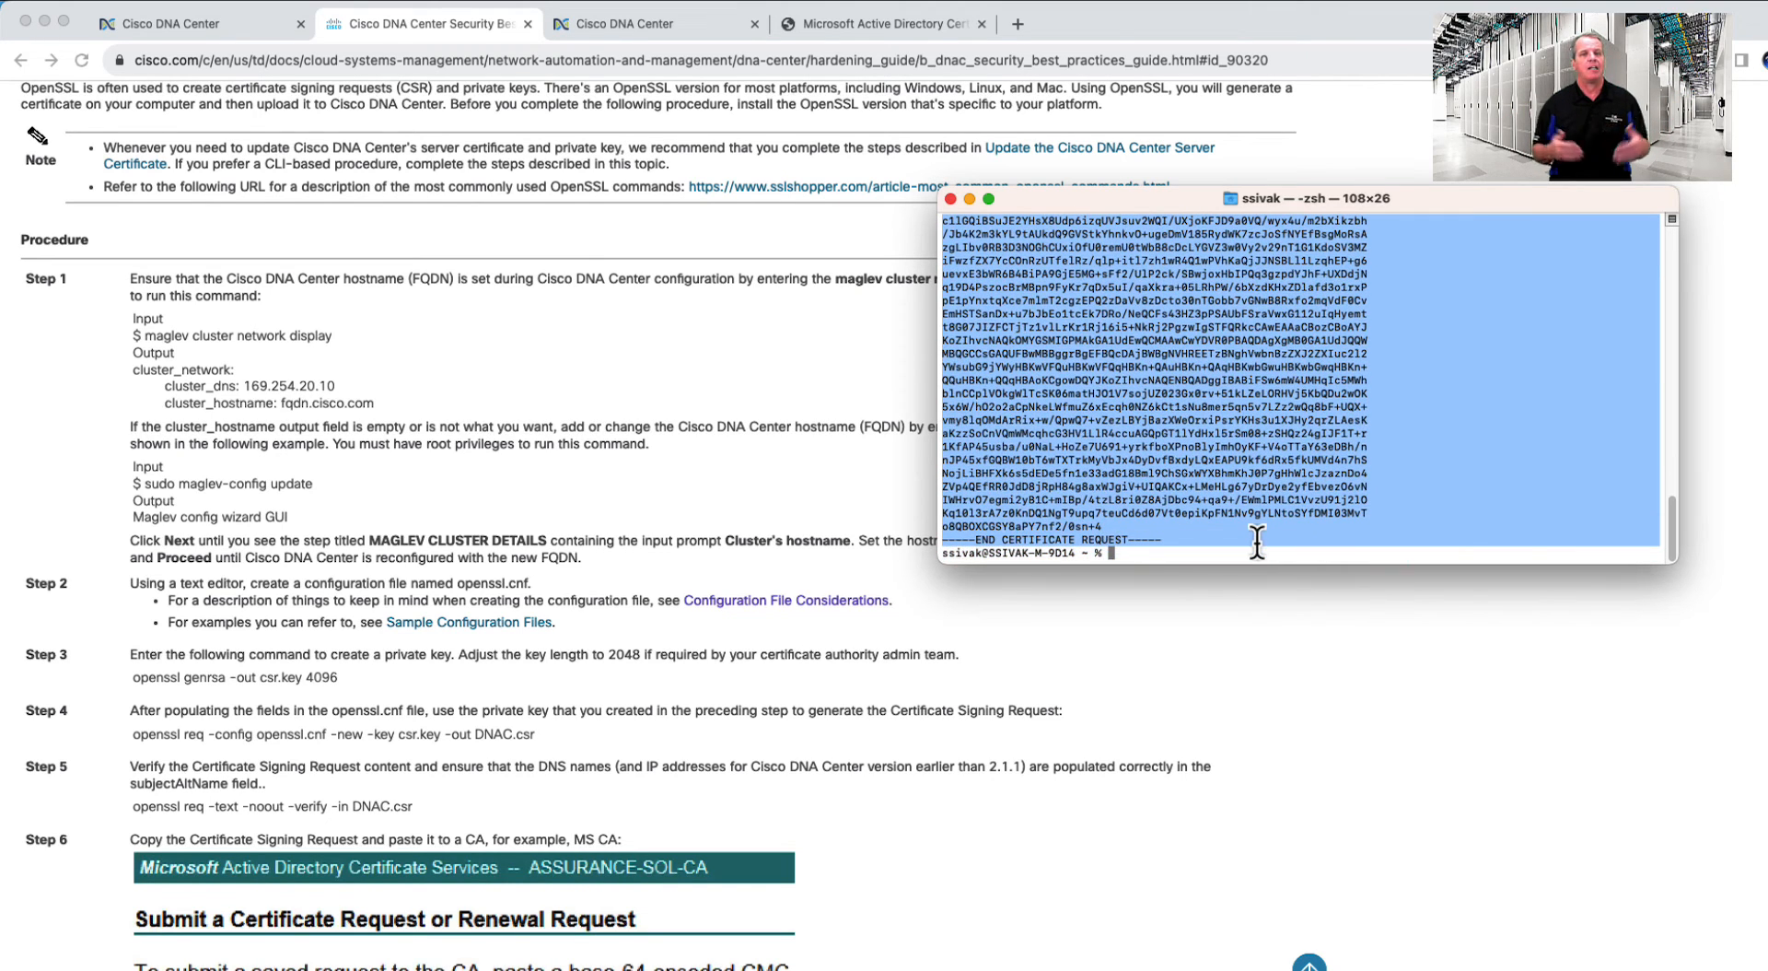
pyautogui.rightClick(1239, 465)
pyautogui.click(1268, 578)
pyautogui.click(848, 30)
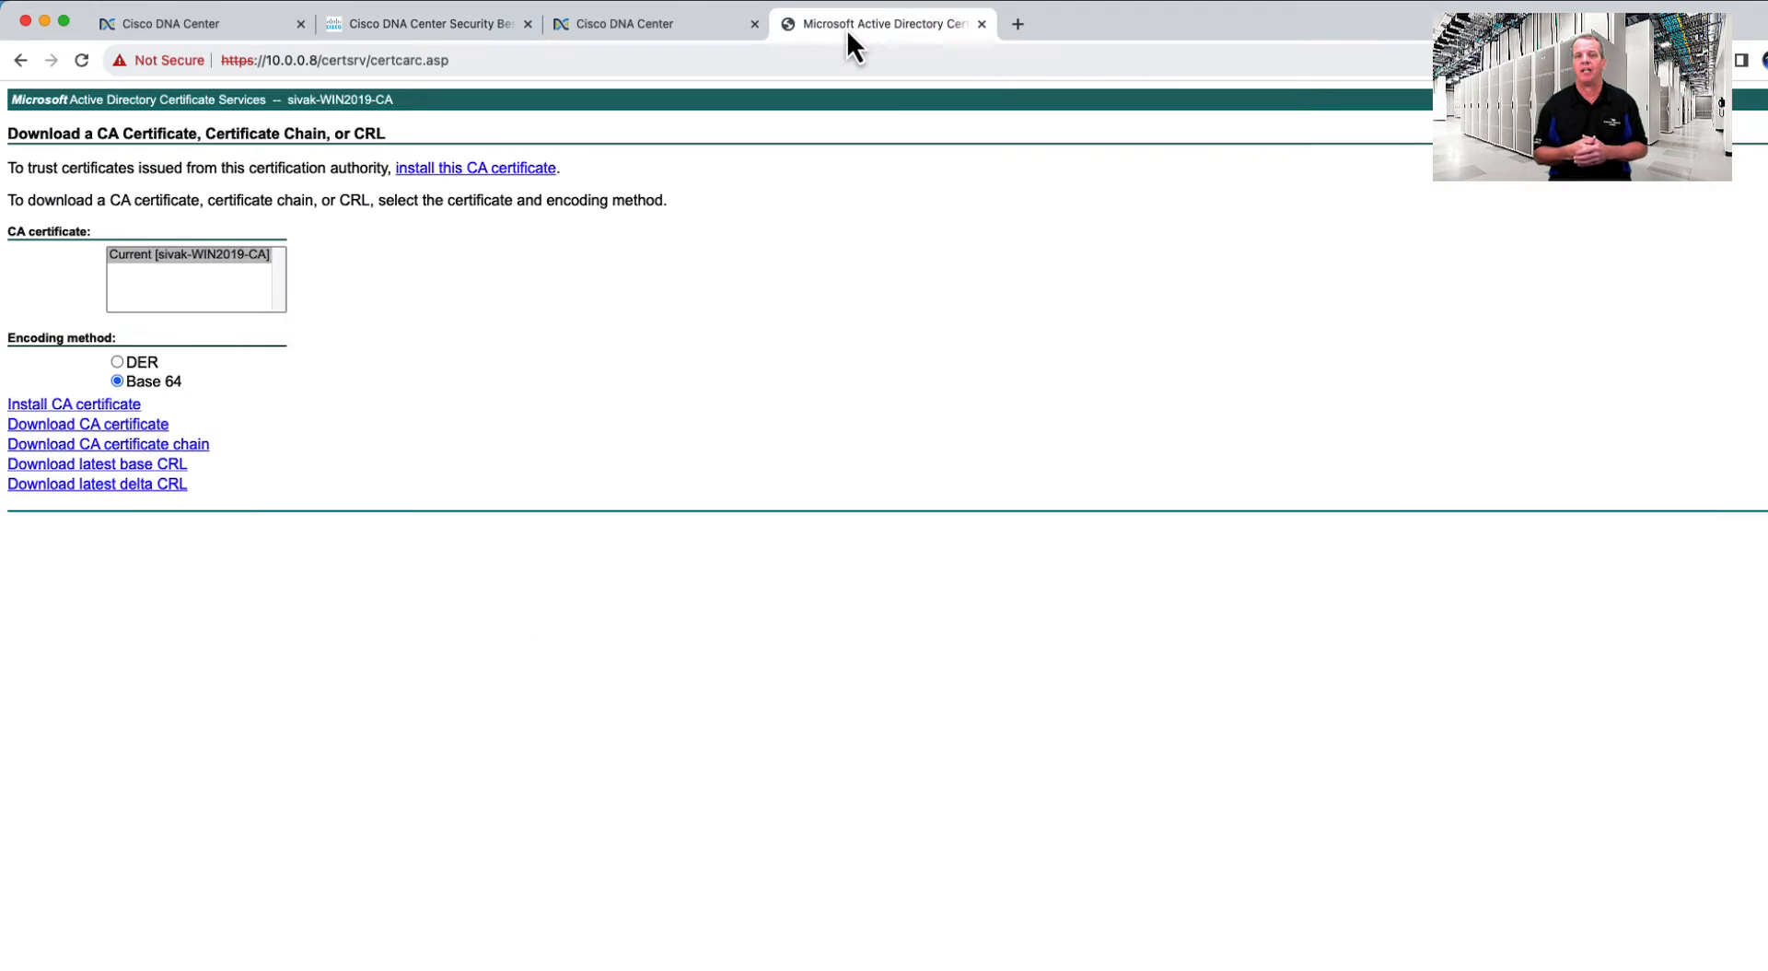
# - Submit the pasted CSR as an advanced request using the Web Server template and download the issued chain
pyautogui.click(19, 61)
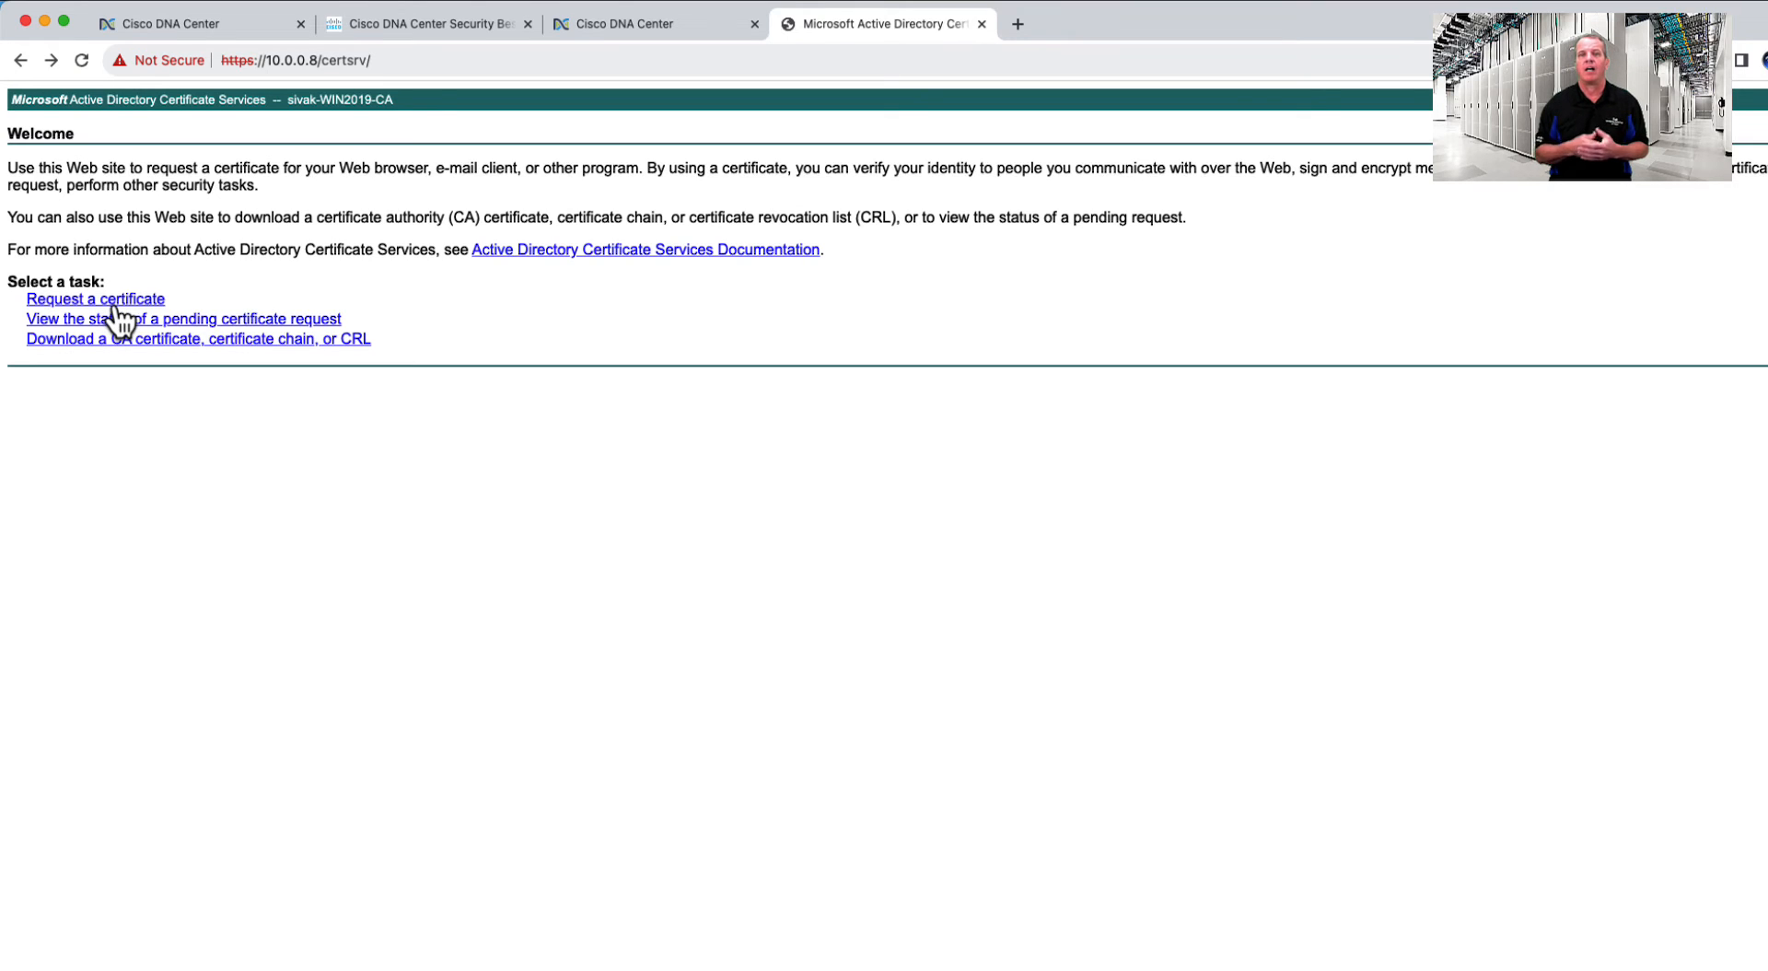
pyautogui.click(114, 303)
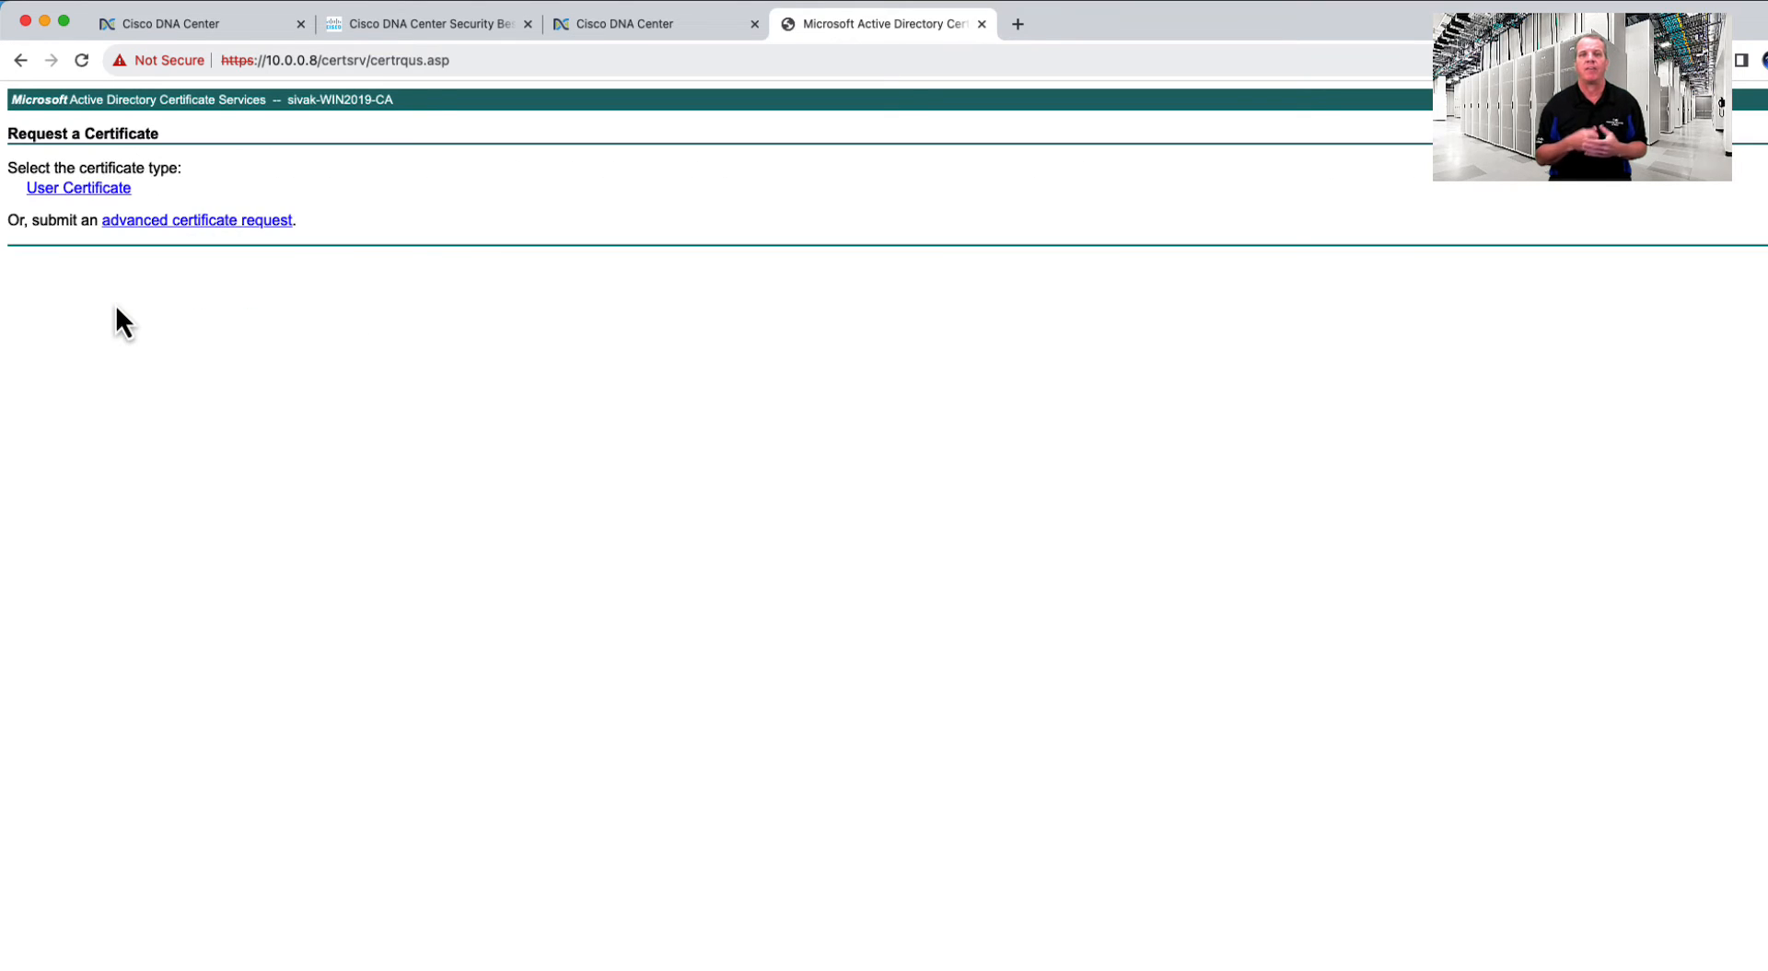
pyautogui.click(173, 230)
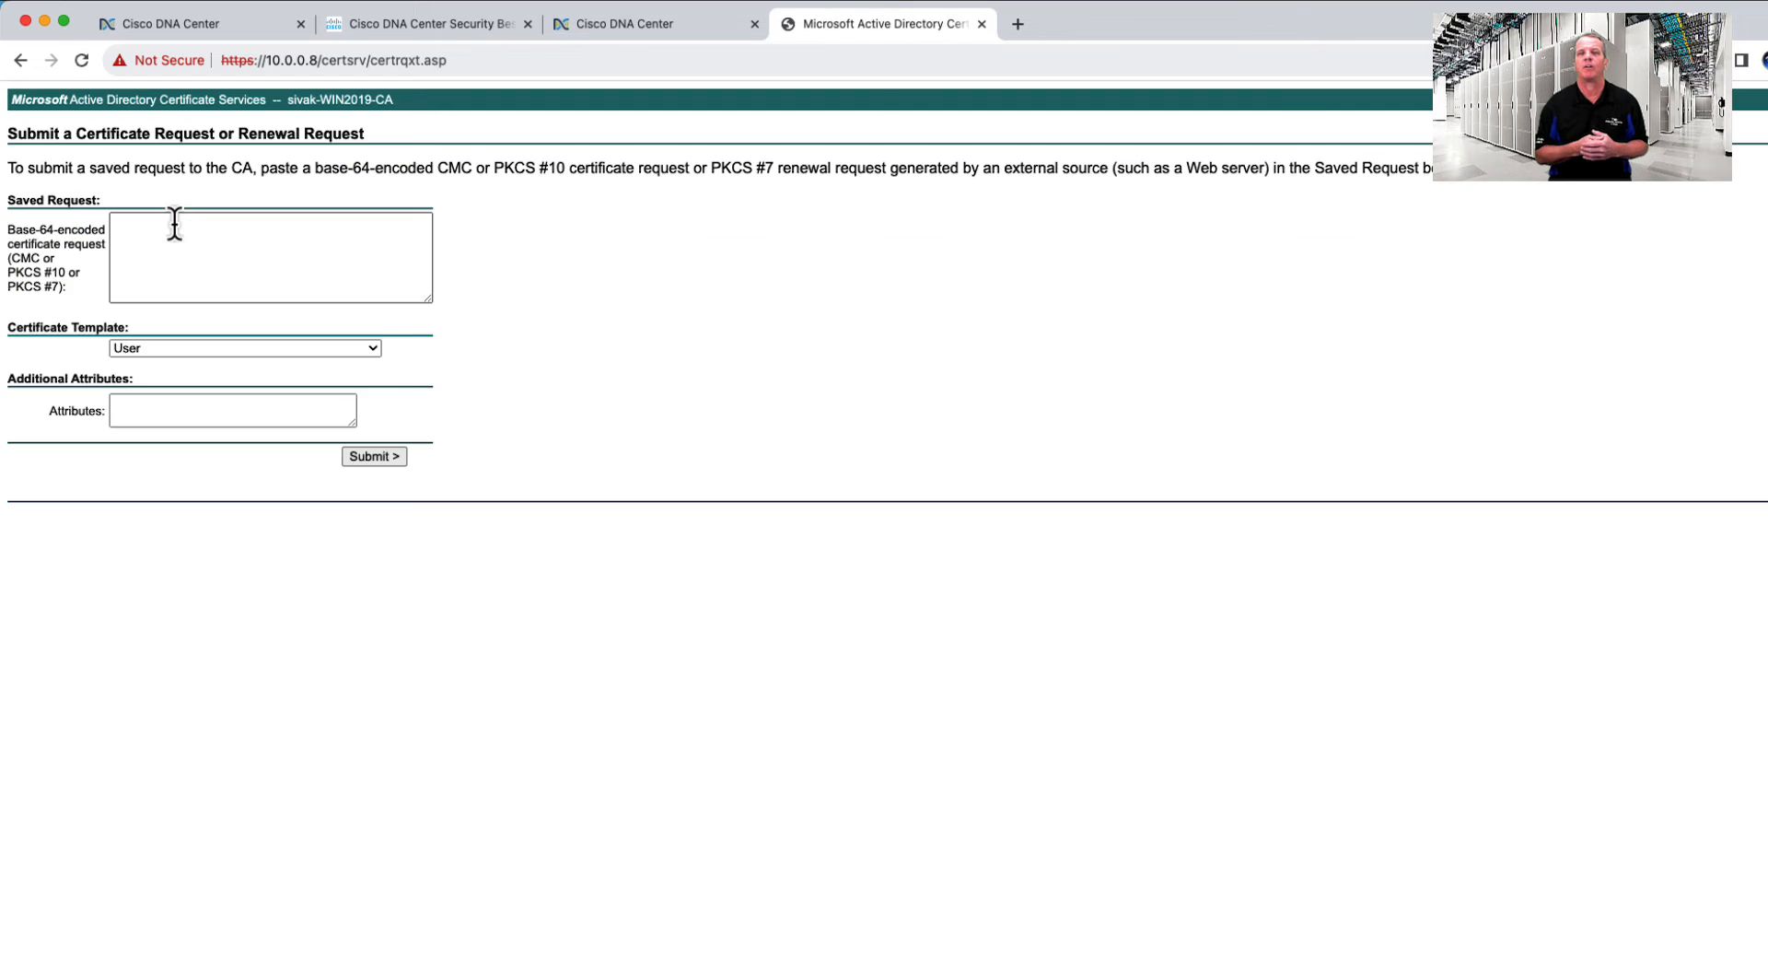
pyautogui.click(173, 235)
pyautogui.press('super+v')
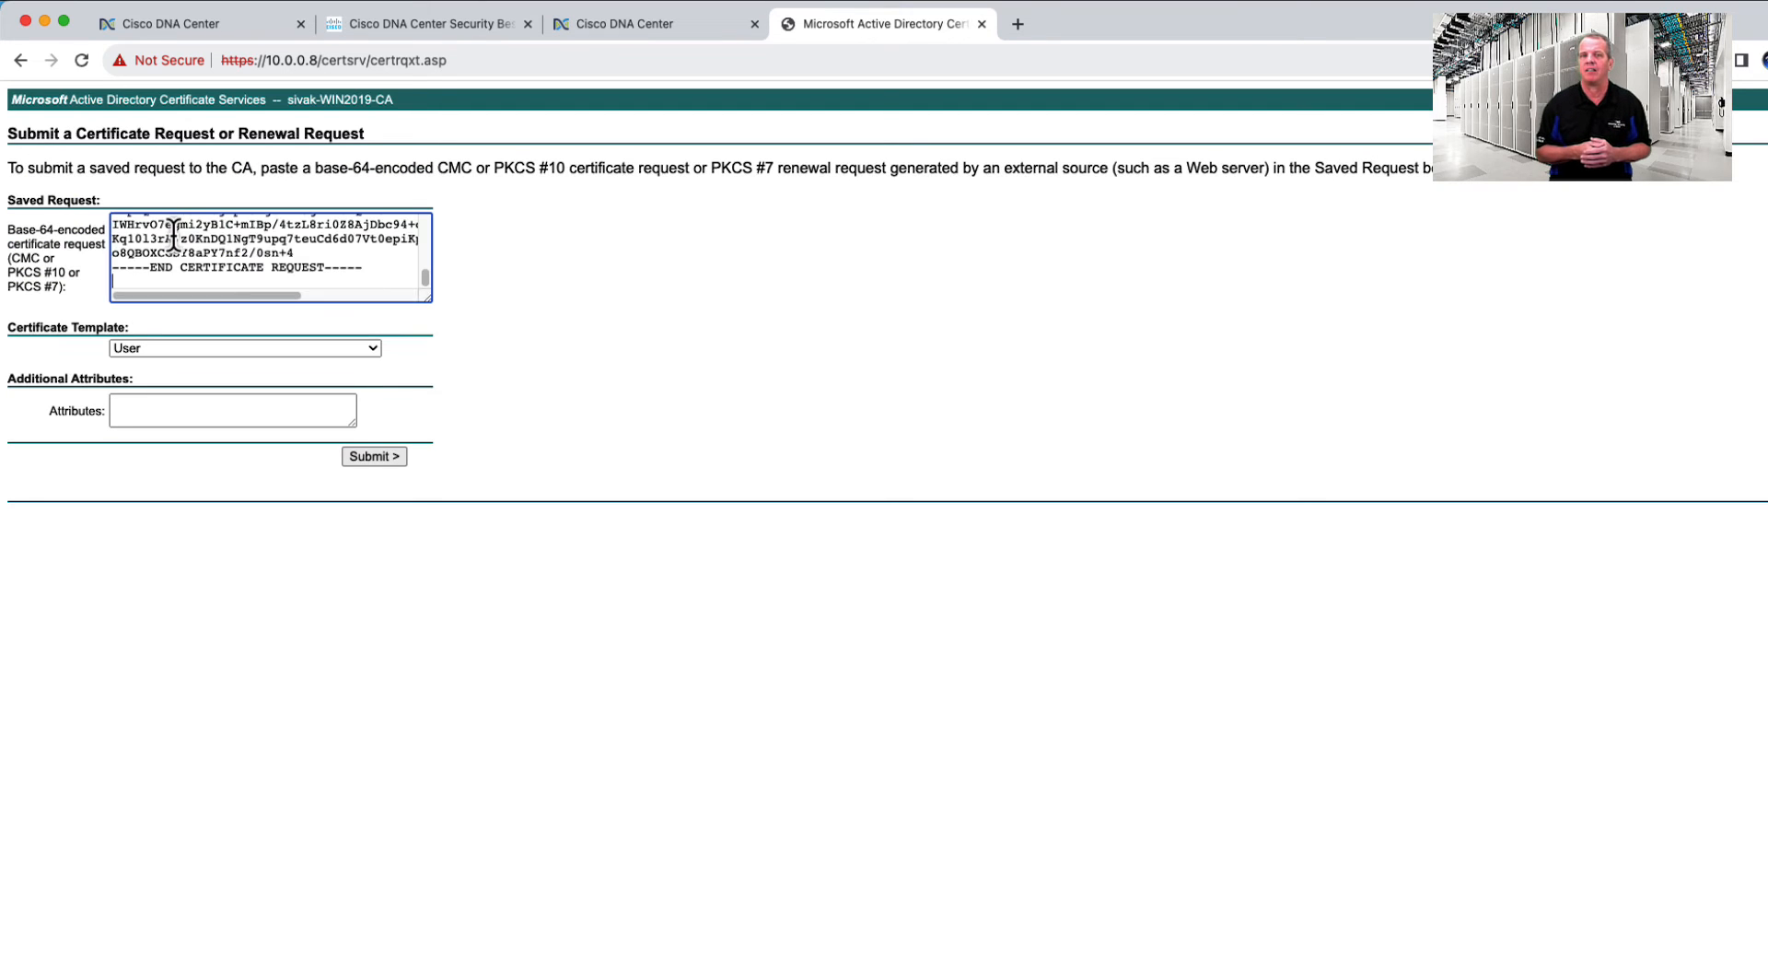
pyautogui.click(374, 348)
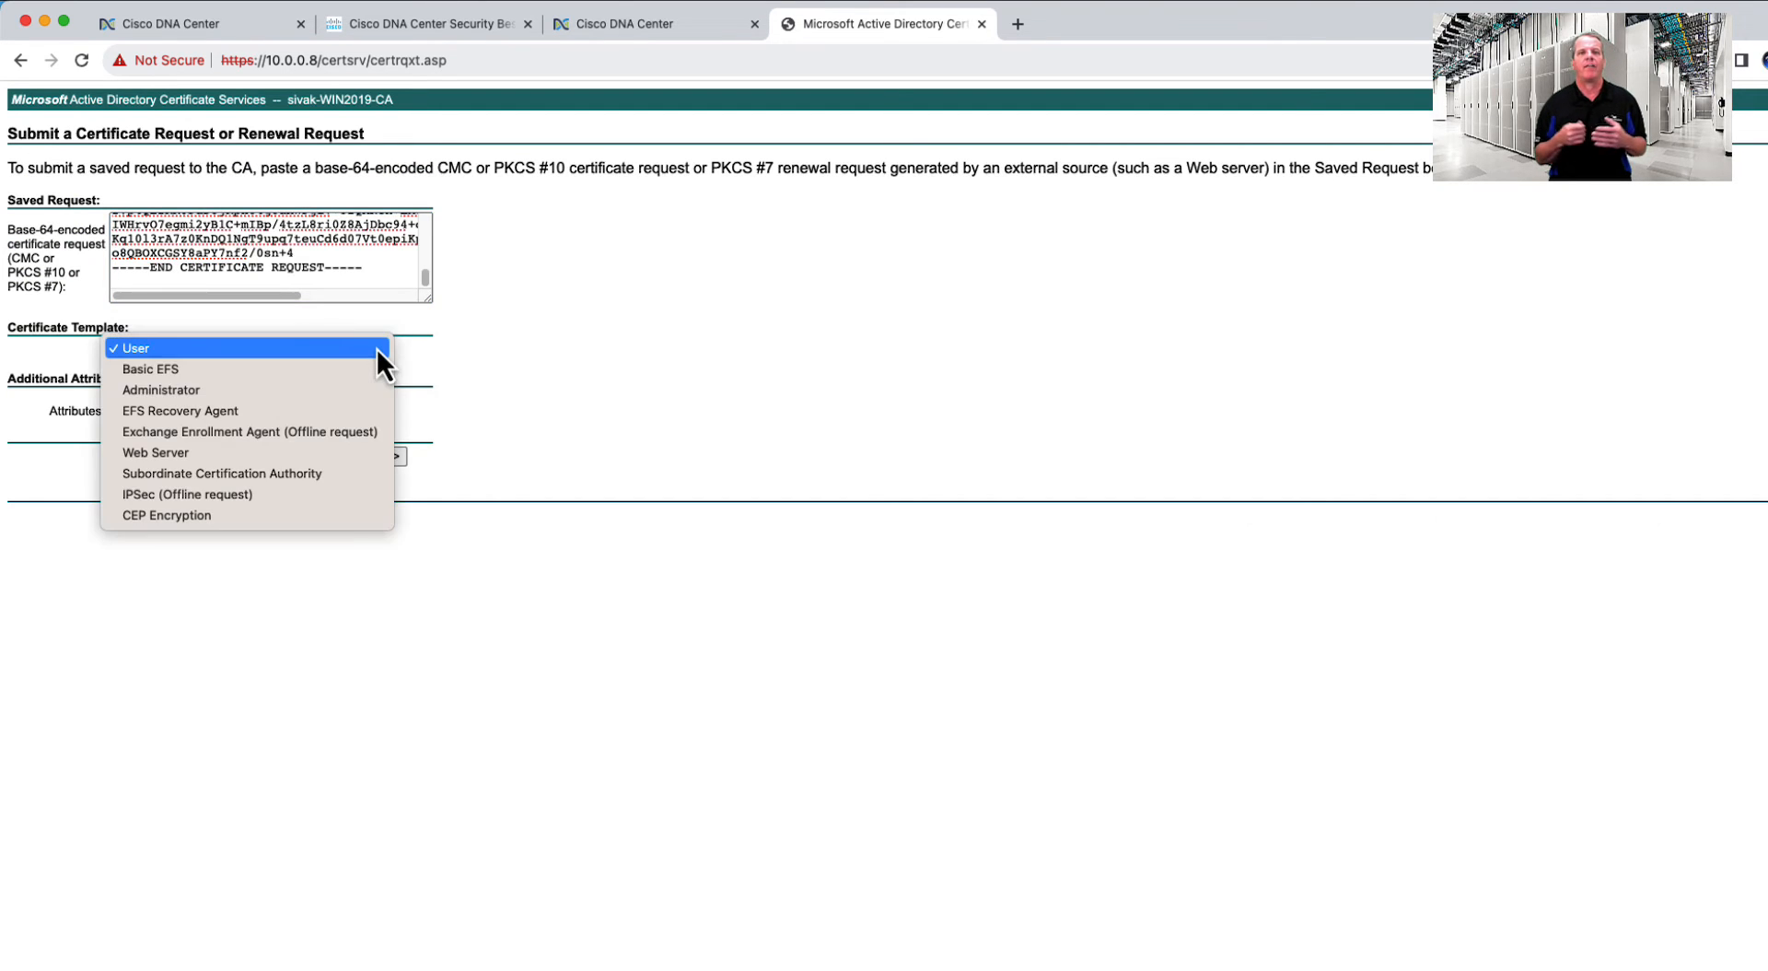
pyautogui.click(197, 452)
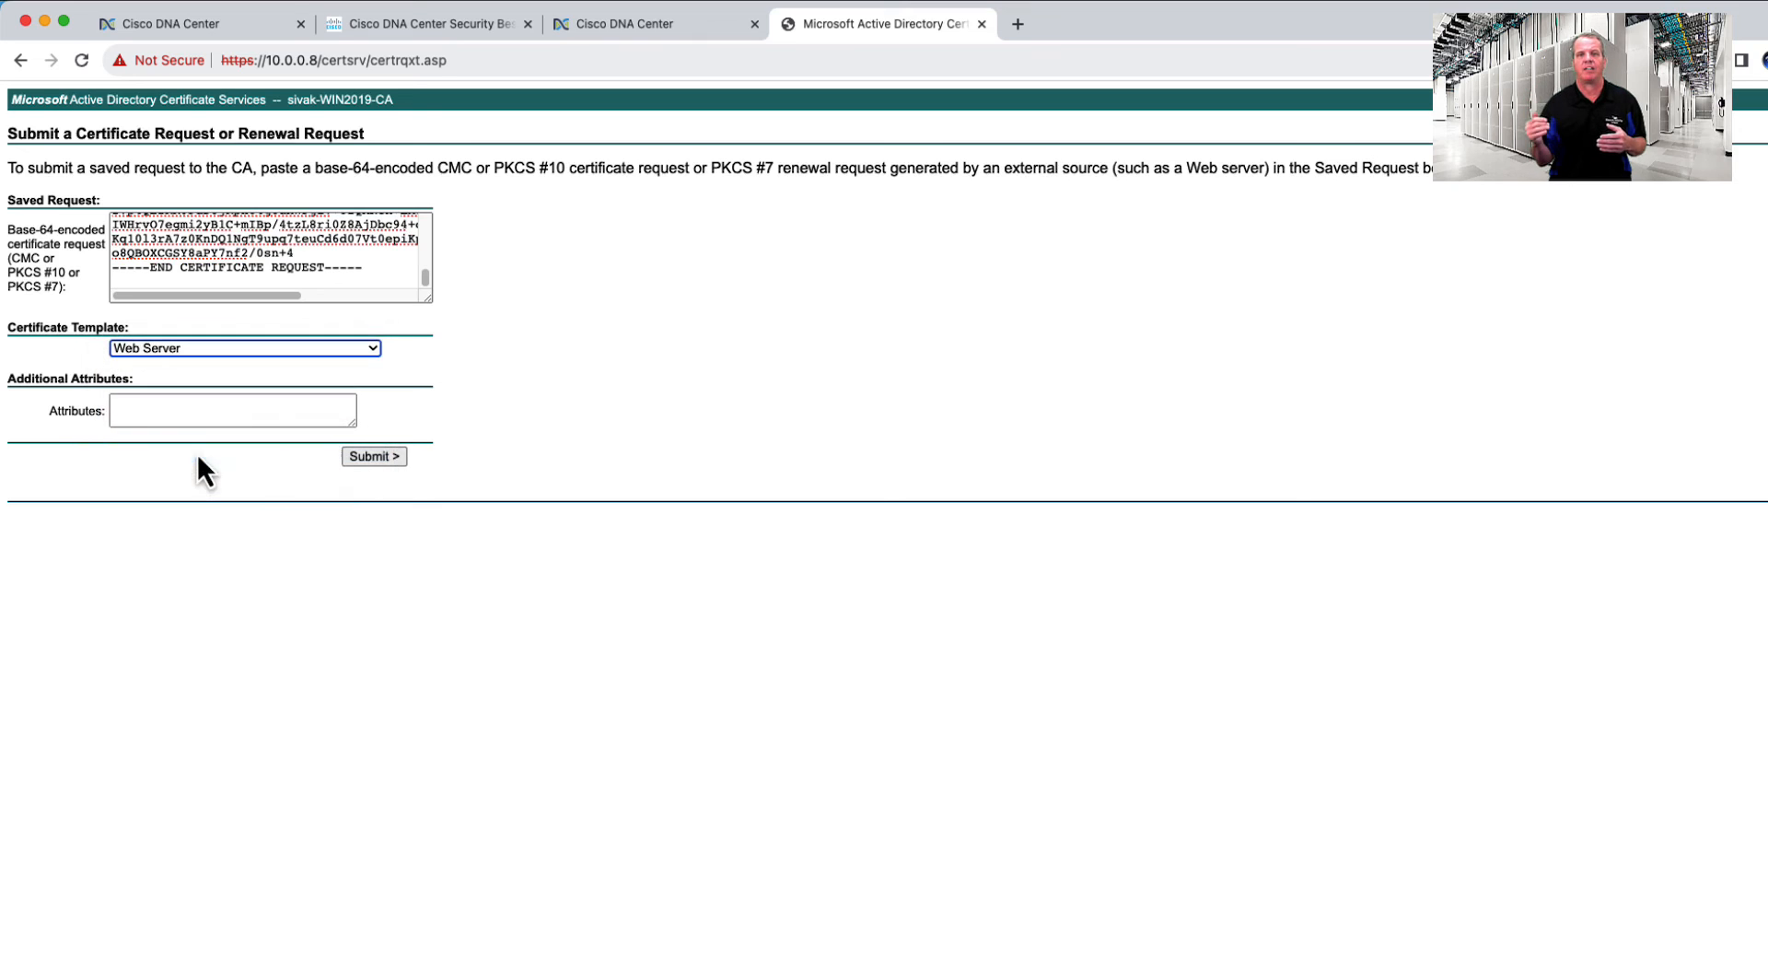
pyautogui.click(373, 456)
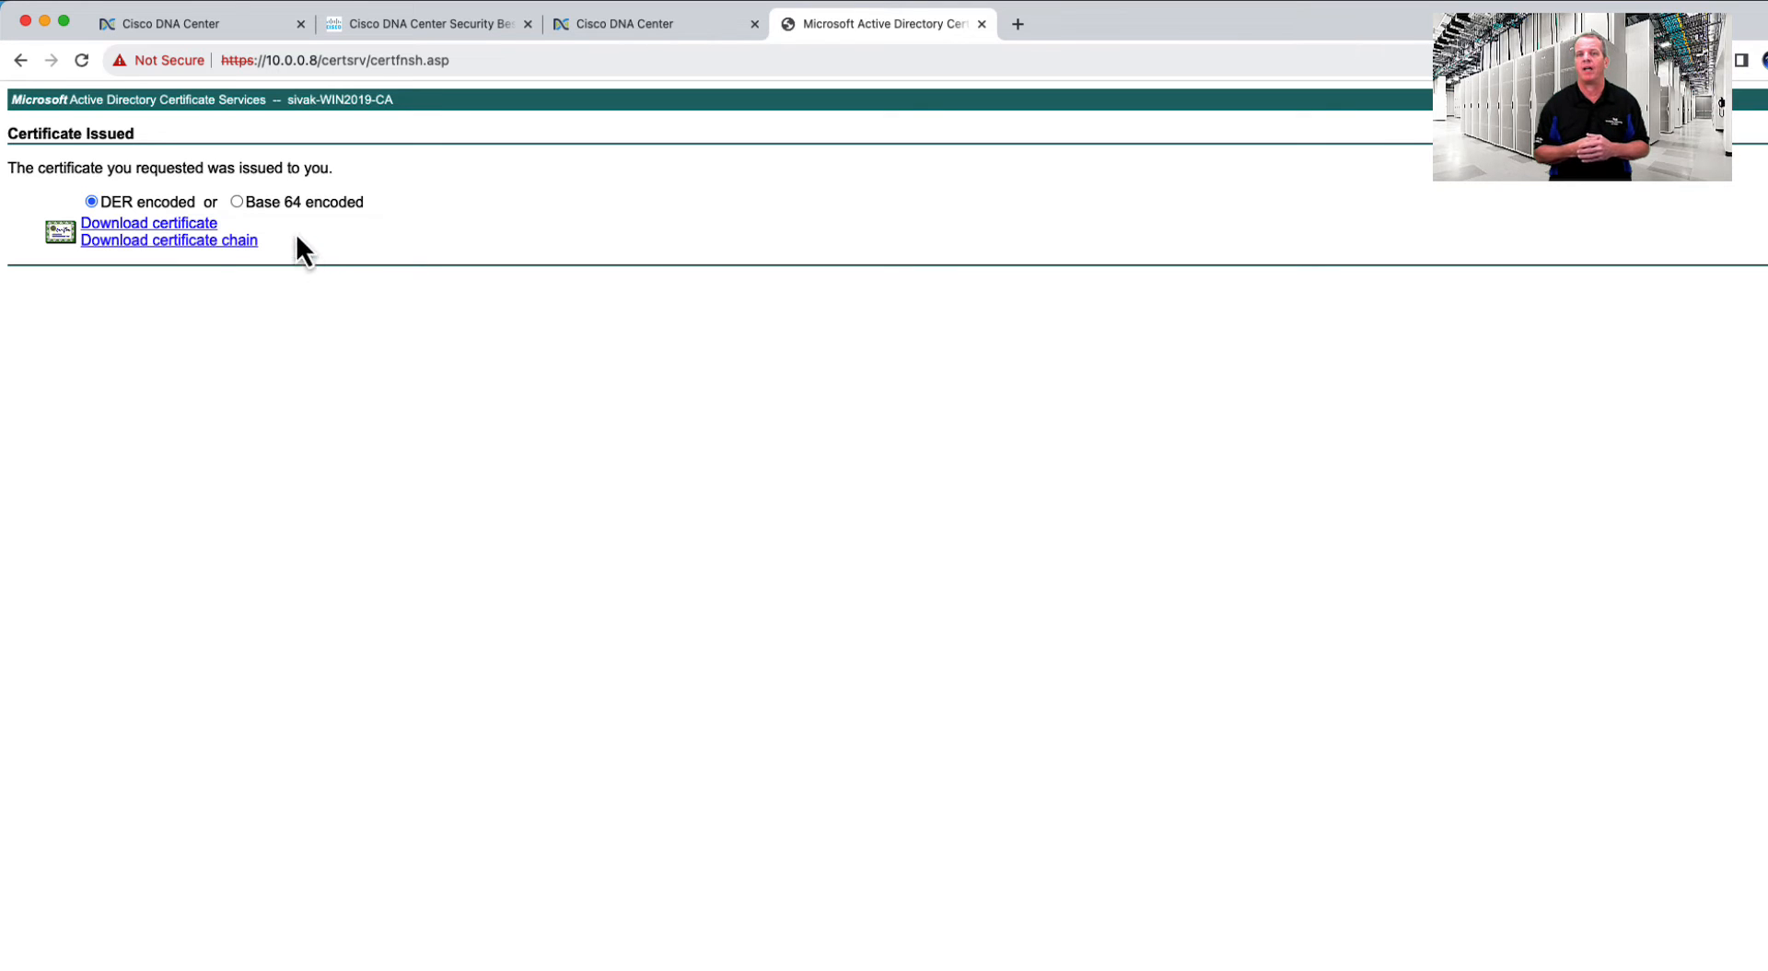
pyautogui.click(195, 242)
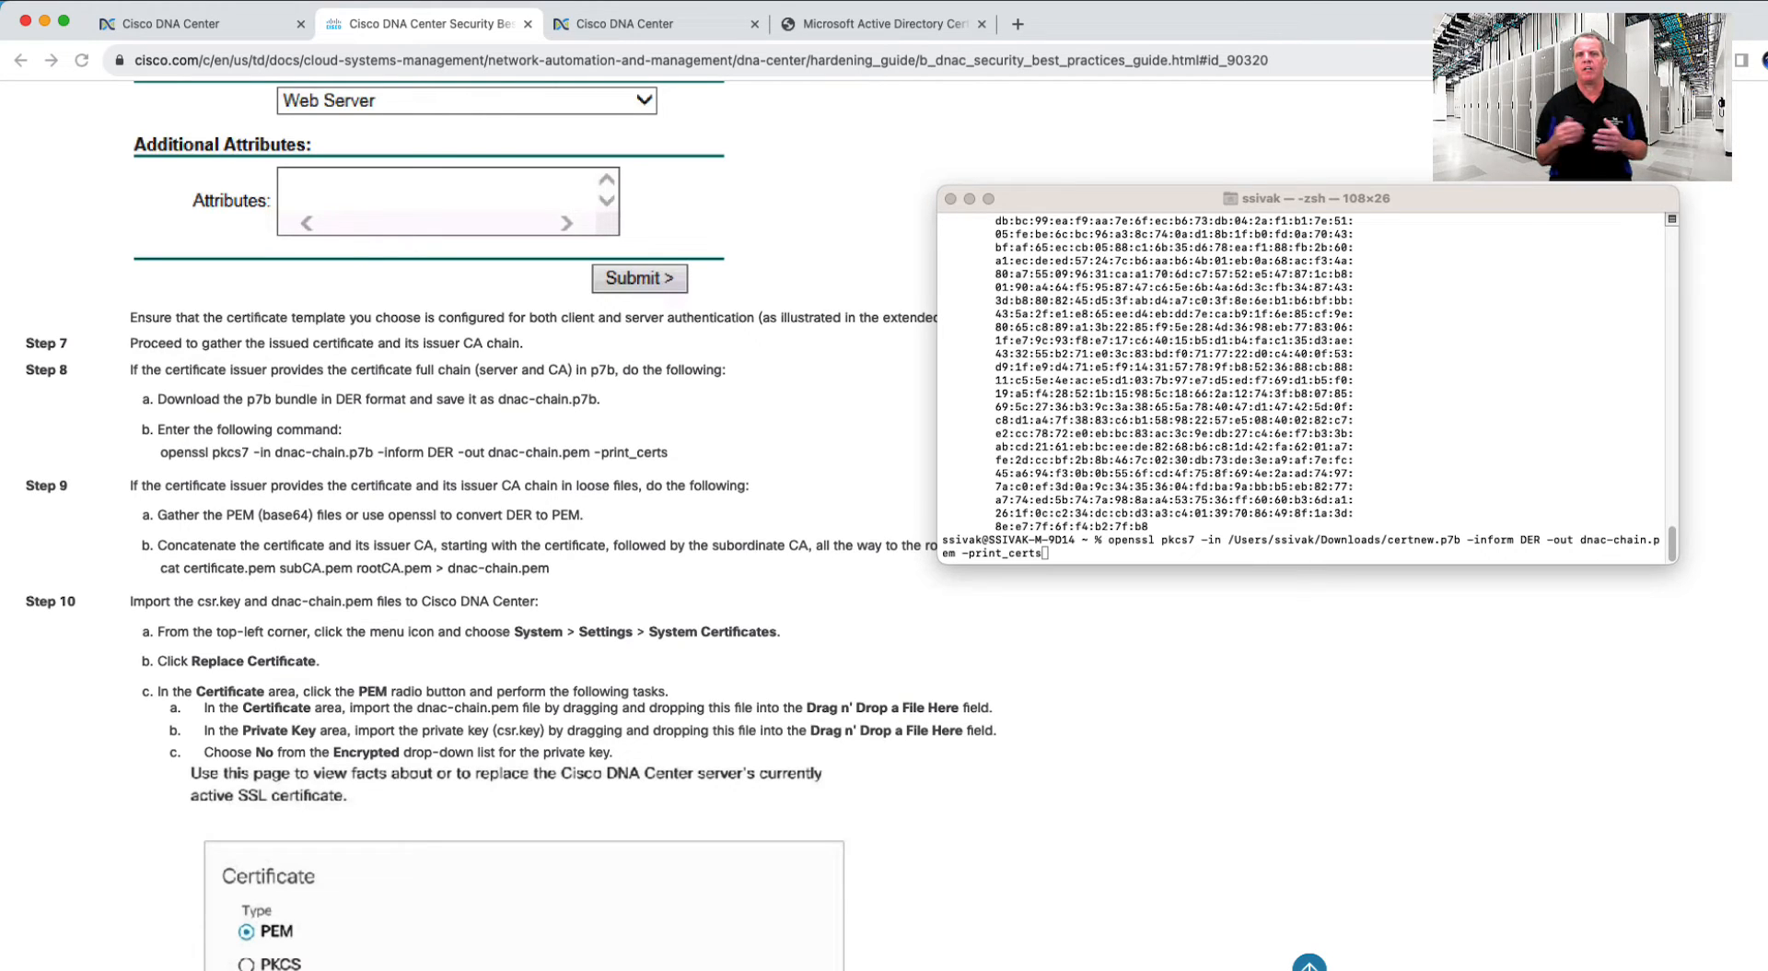
# - On the main site, start replacing the system certificate, enabling Disaster Recovery and the PEM type
pyautogui.click(219, 27)
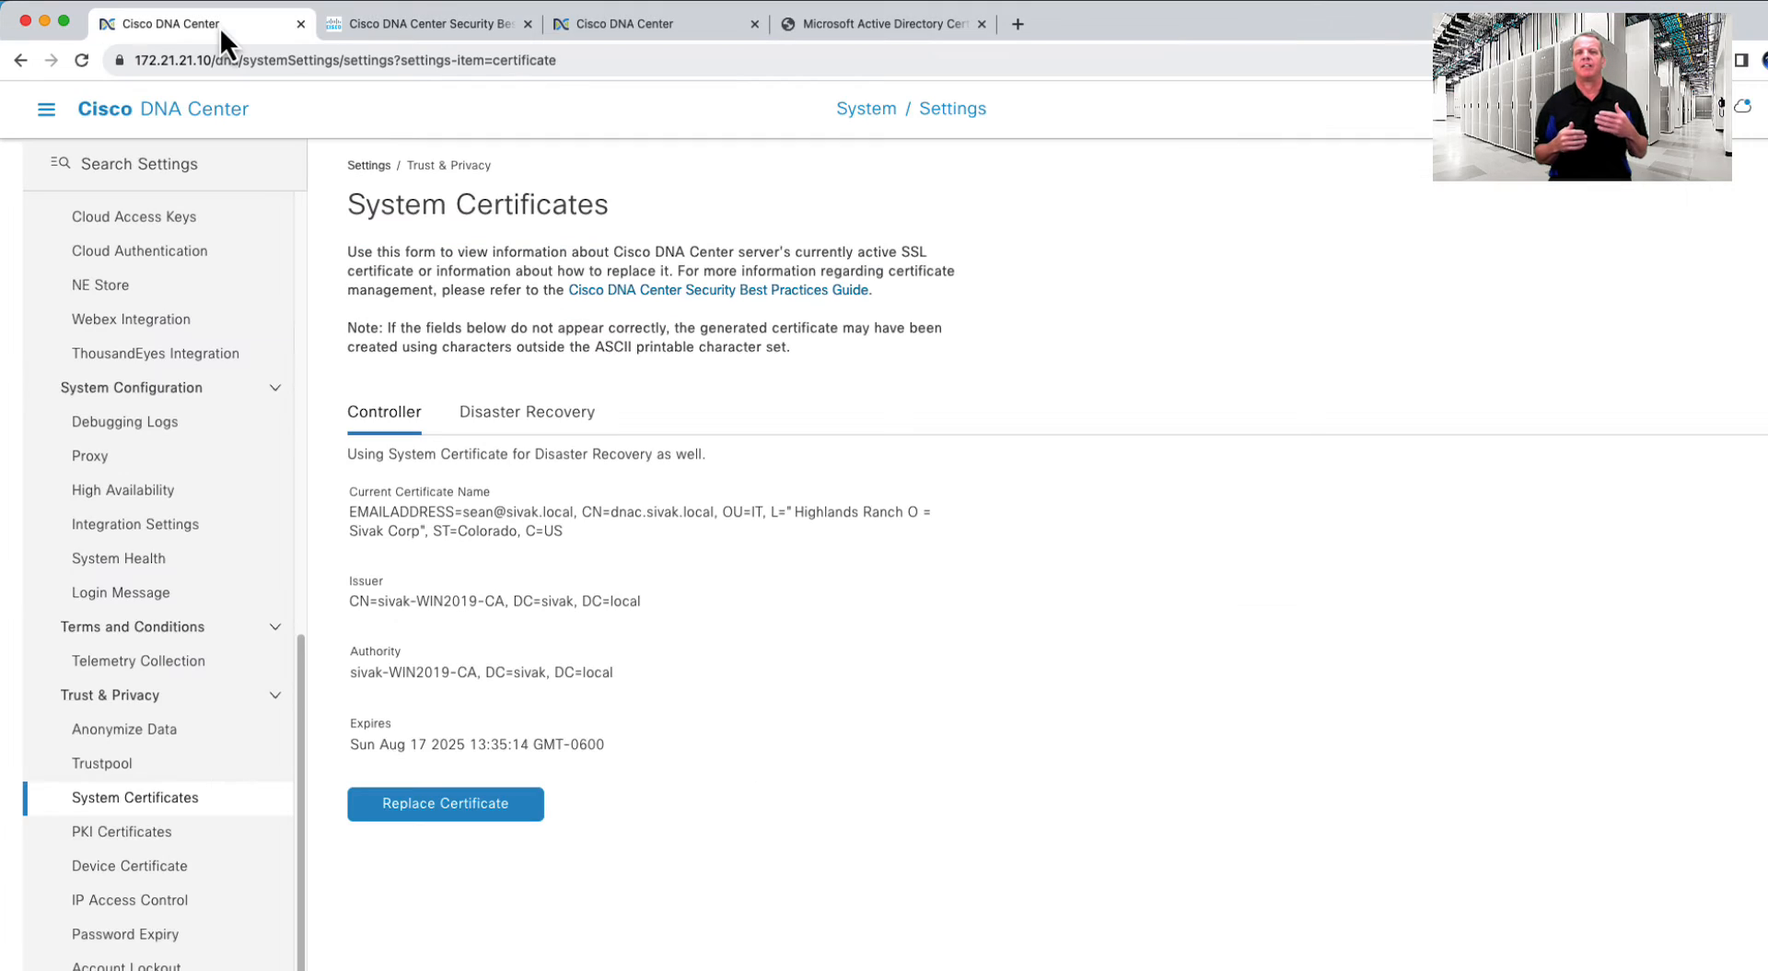
pyautogui.click(462, 806)
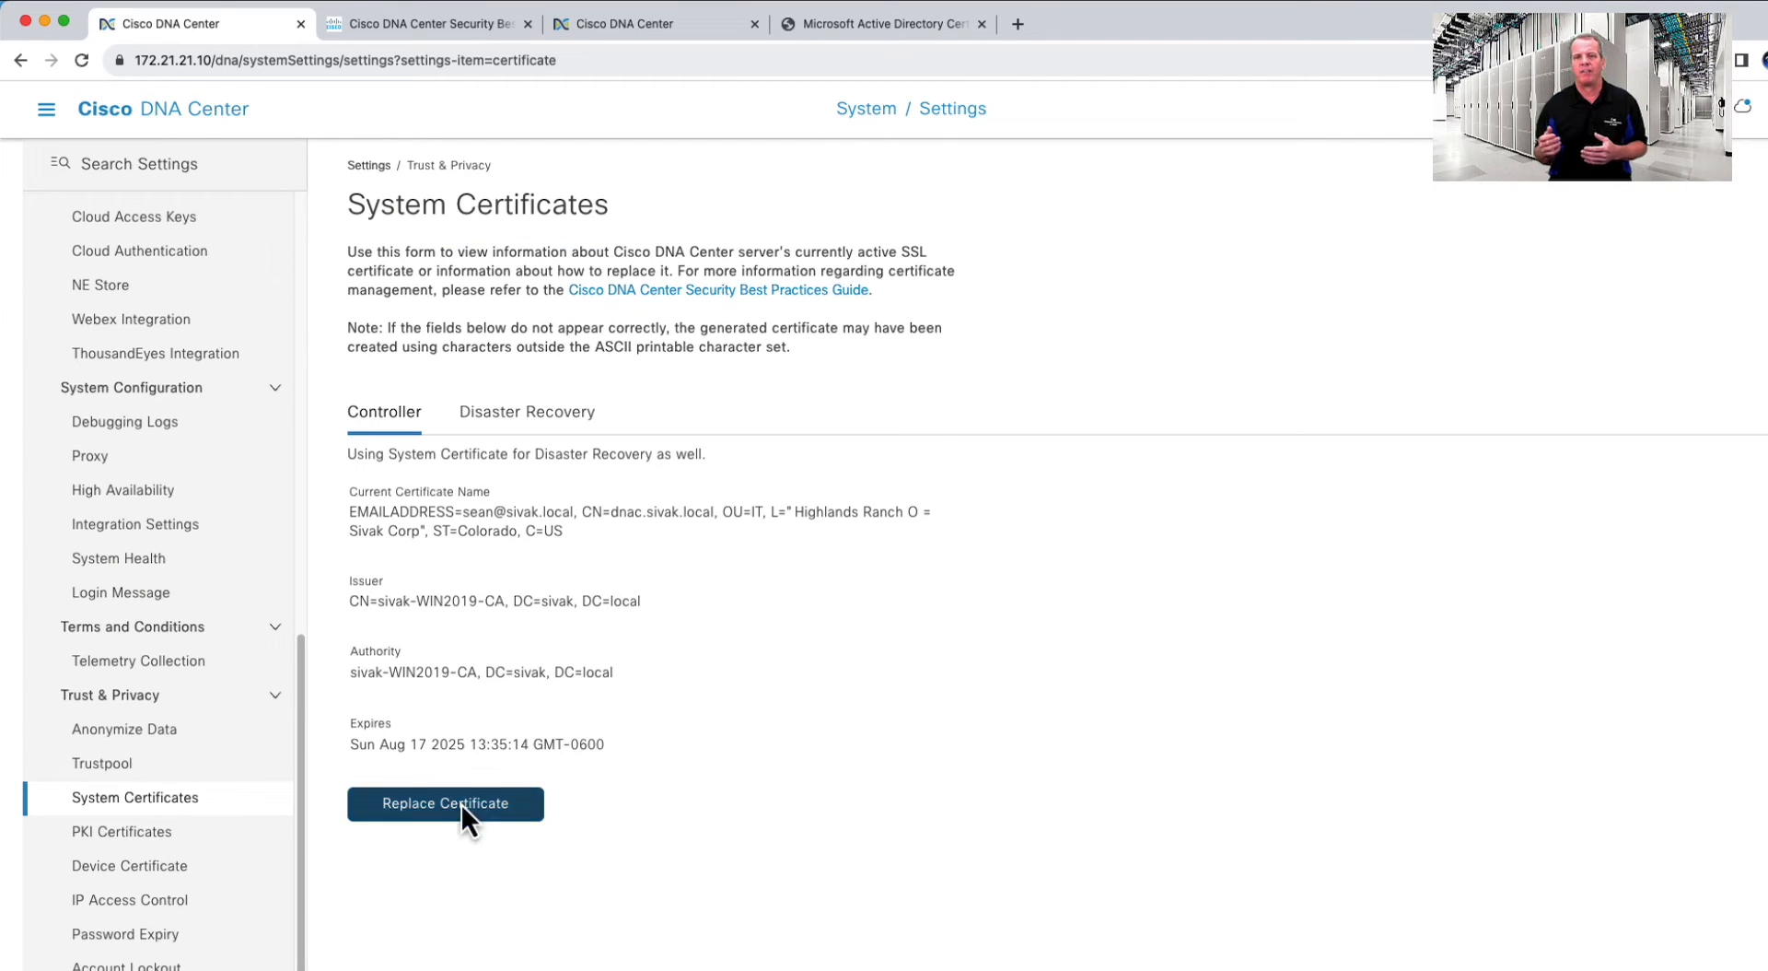
pyautogui.scroll(-2, 593, 726)
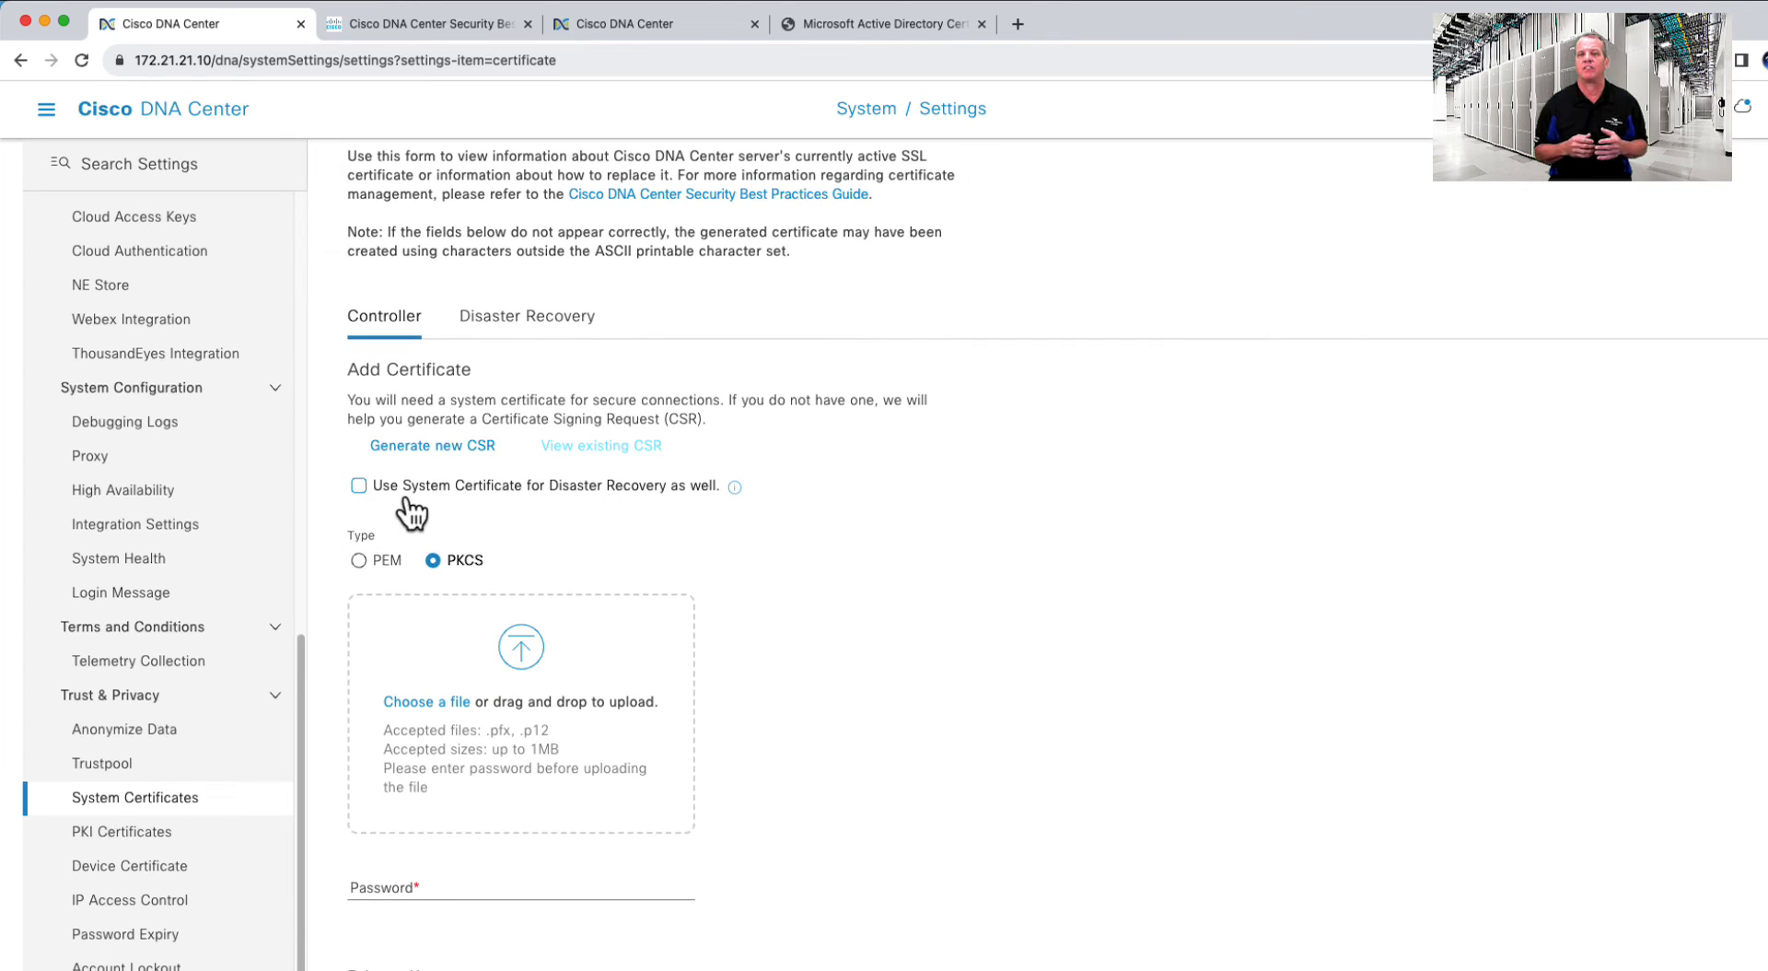
pyautogui.click(358, 486)
pyautogui.click(359, 560)
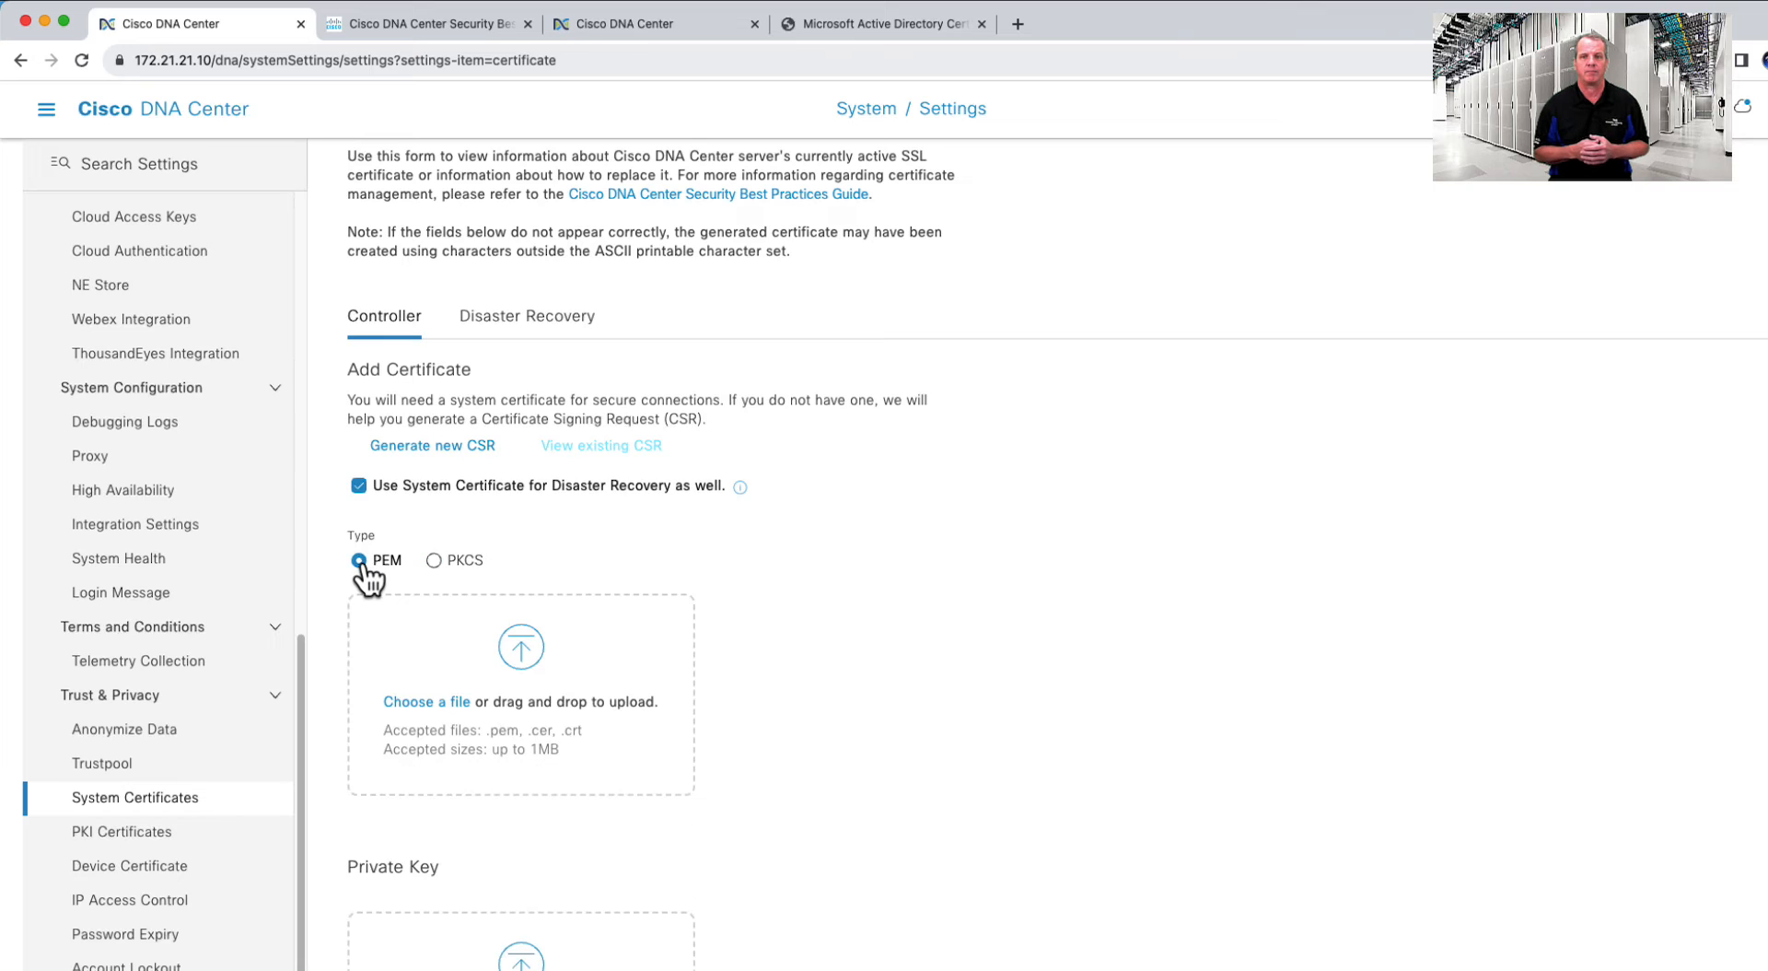
# - Upload dnac-chain.pem and the csr.key private key, then confirm despite the logout warning
pyautogui.scroll(-2, 534, 610)
pyautogui.moveTo(335, 512); pyautogui.dragTo(401, 551)
pyautogui.scroll(-3, 519, 600)
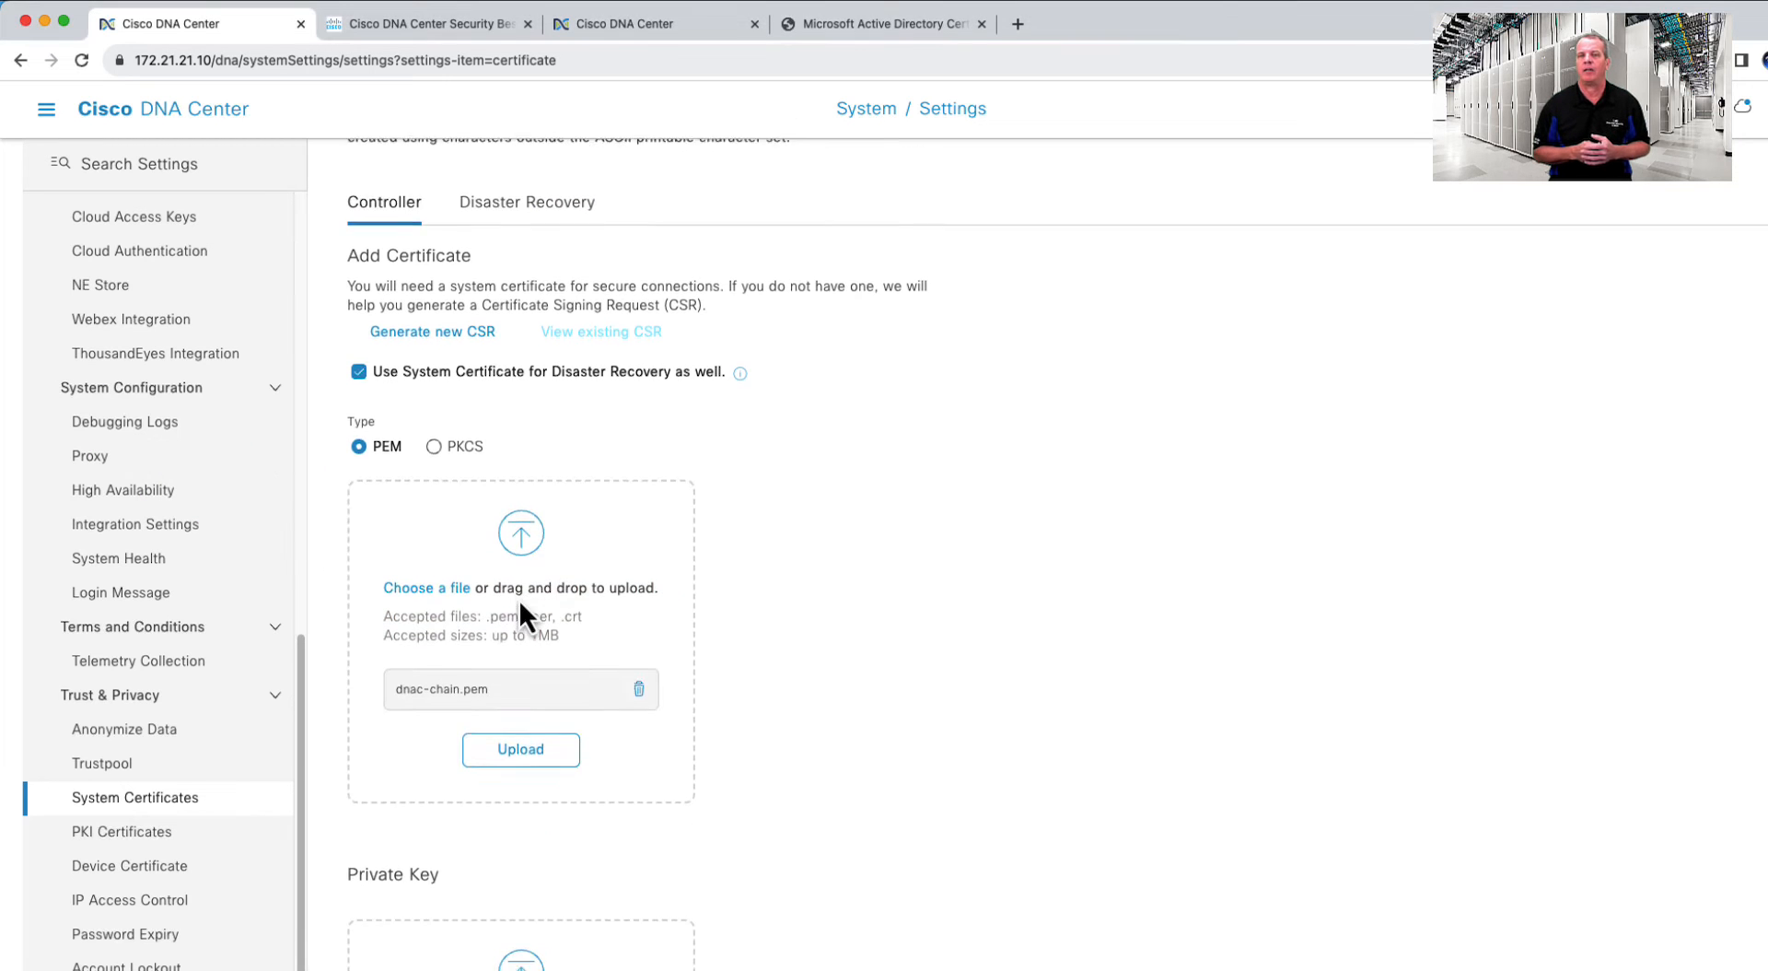
pyautogui.click(529, 632)
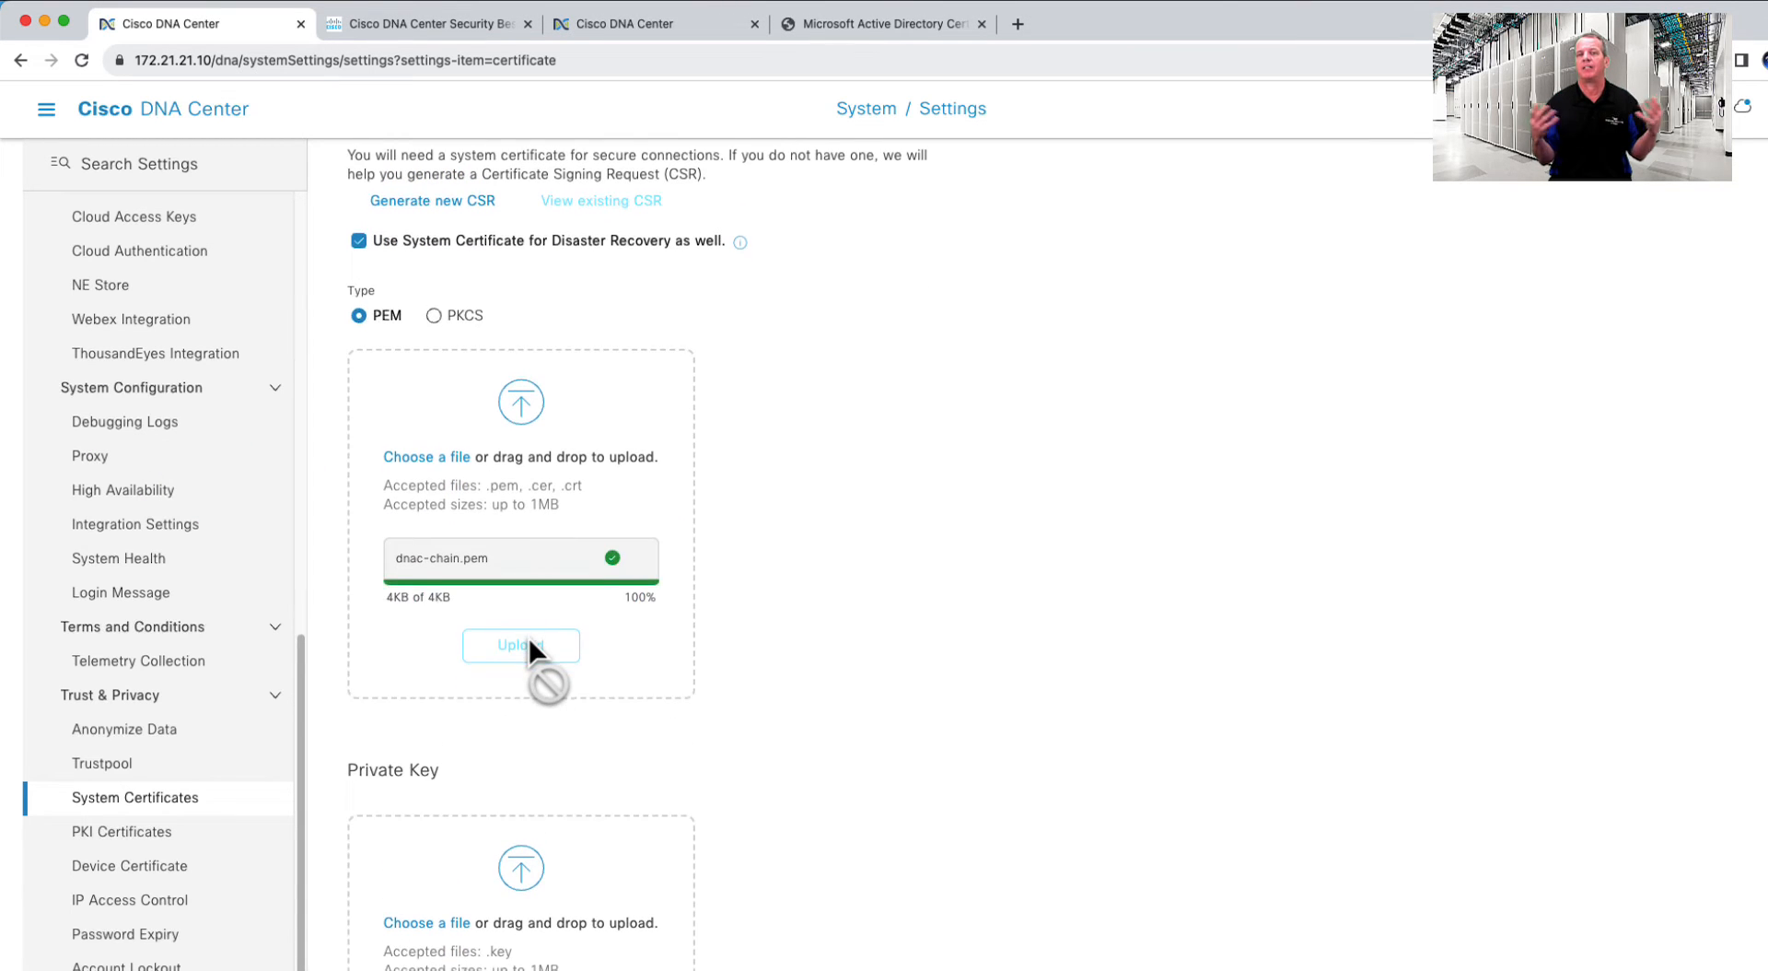
pyautogui.scroll(-5, 529, 637)
pyautogui.moveTo(3, 432); pyautogui.dragTo(519, 650)
pyautogui.scroll(-3, 519, 655)
pyautogui.click(522, 695)
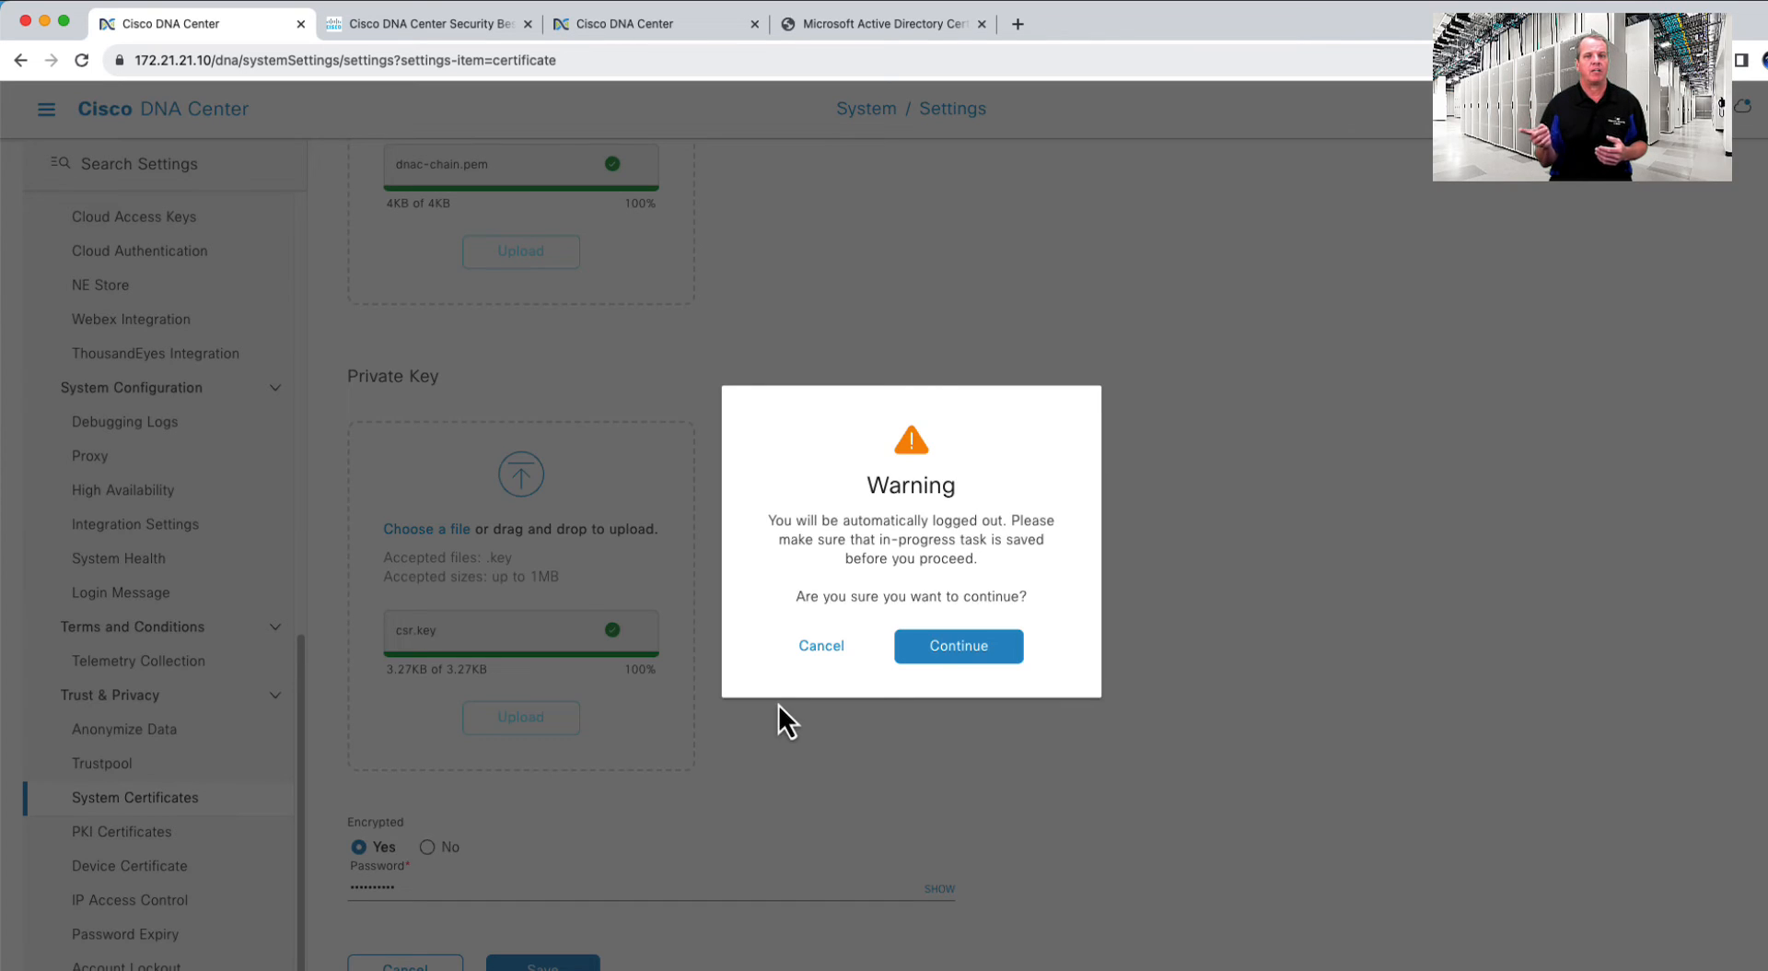
pyautogui.click(958, 663)
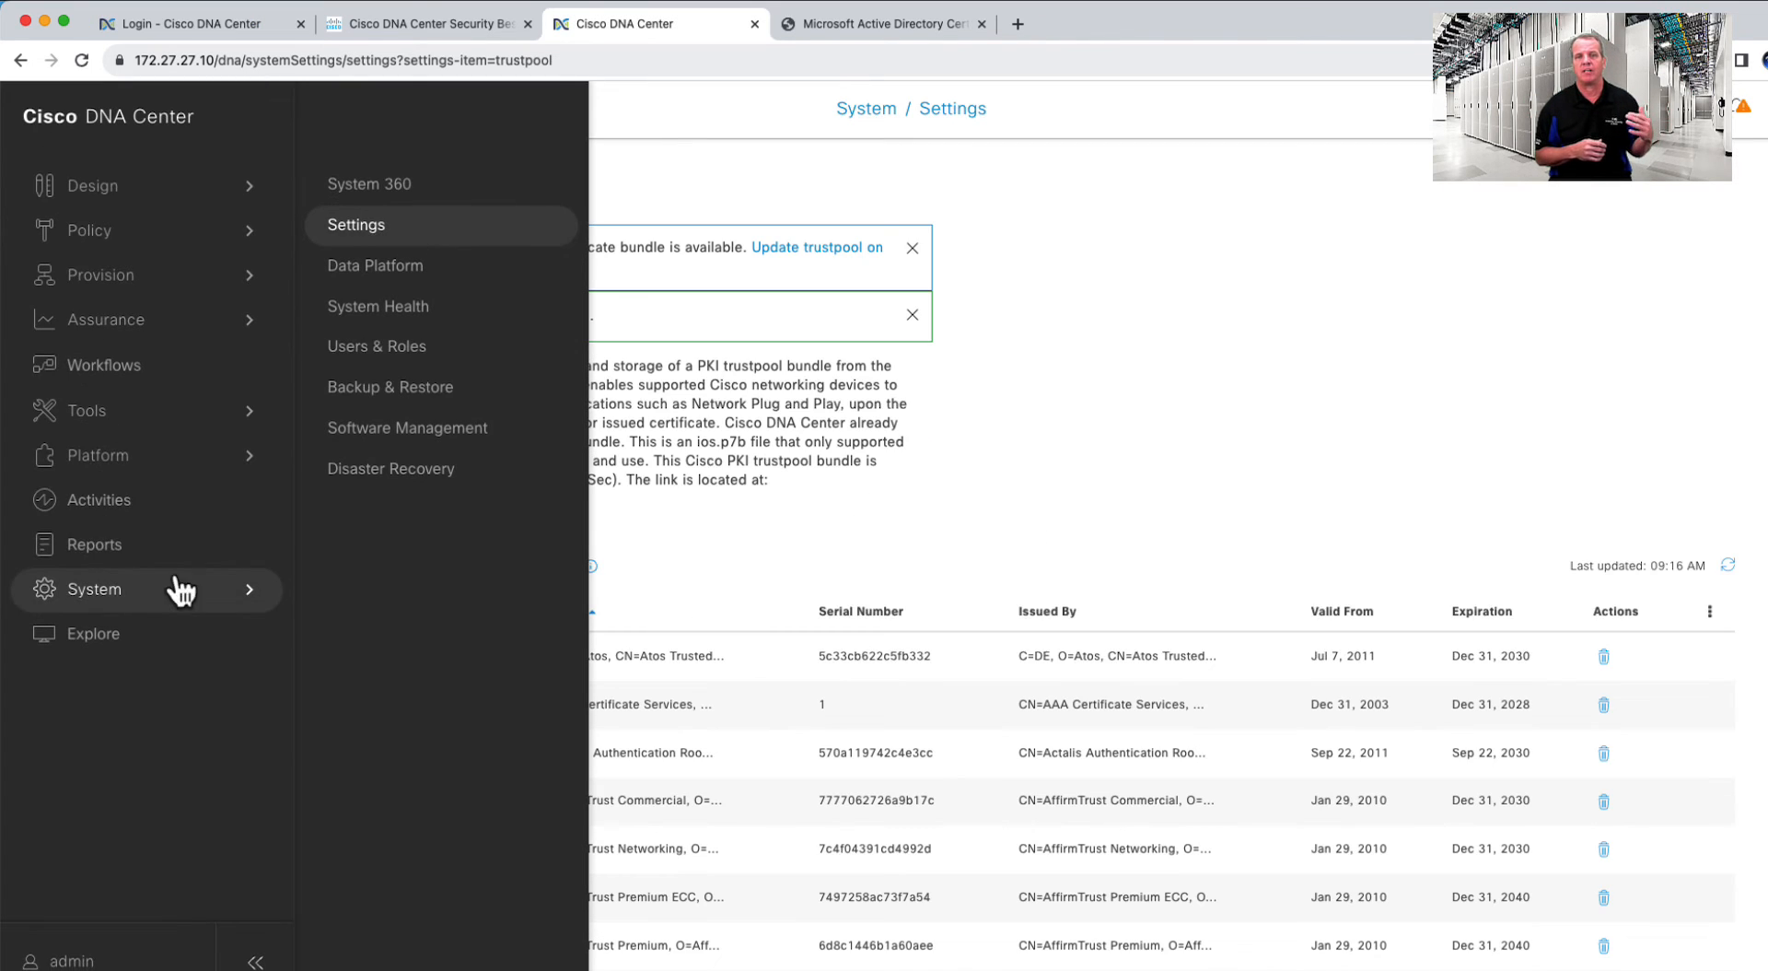
# - On the second cluster, start a System Certificates replacement with Disaster Recovery and the PEM type
pyautogui.click(353, 235)
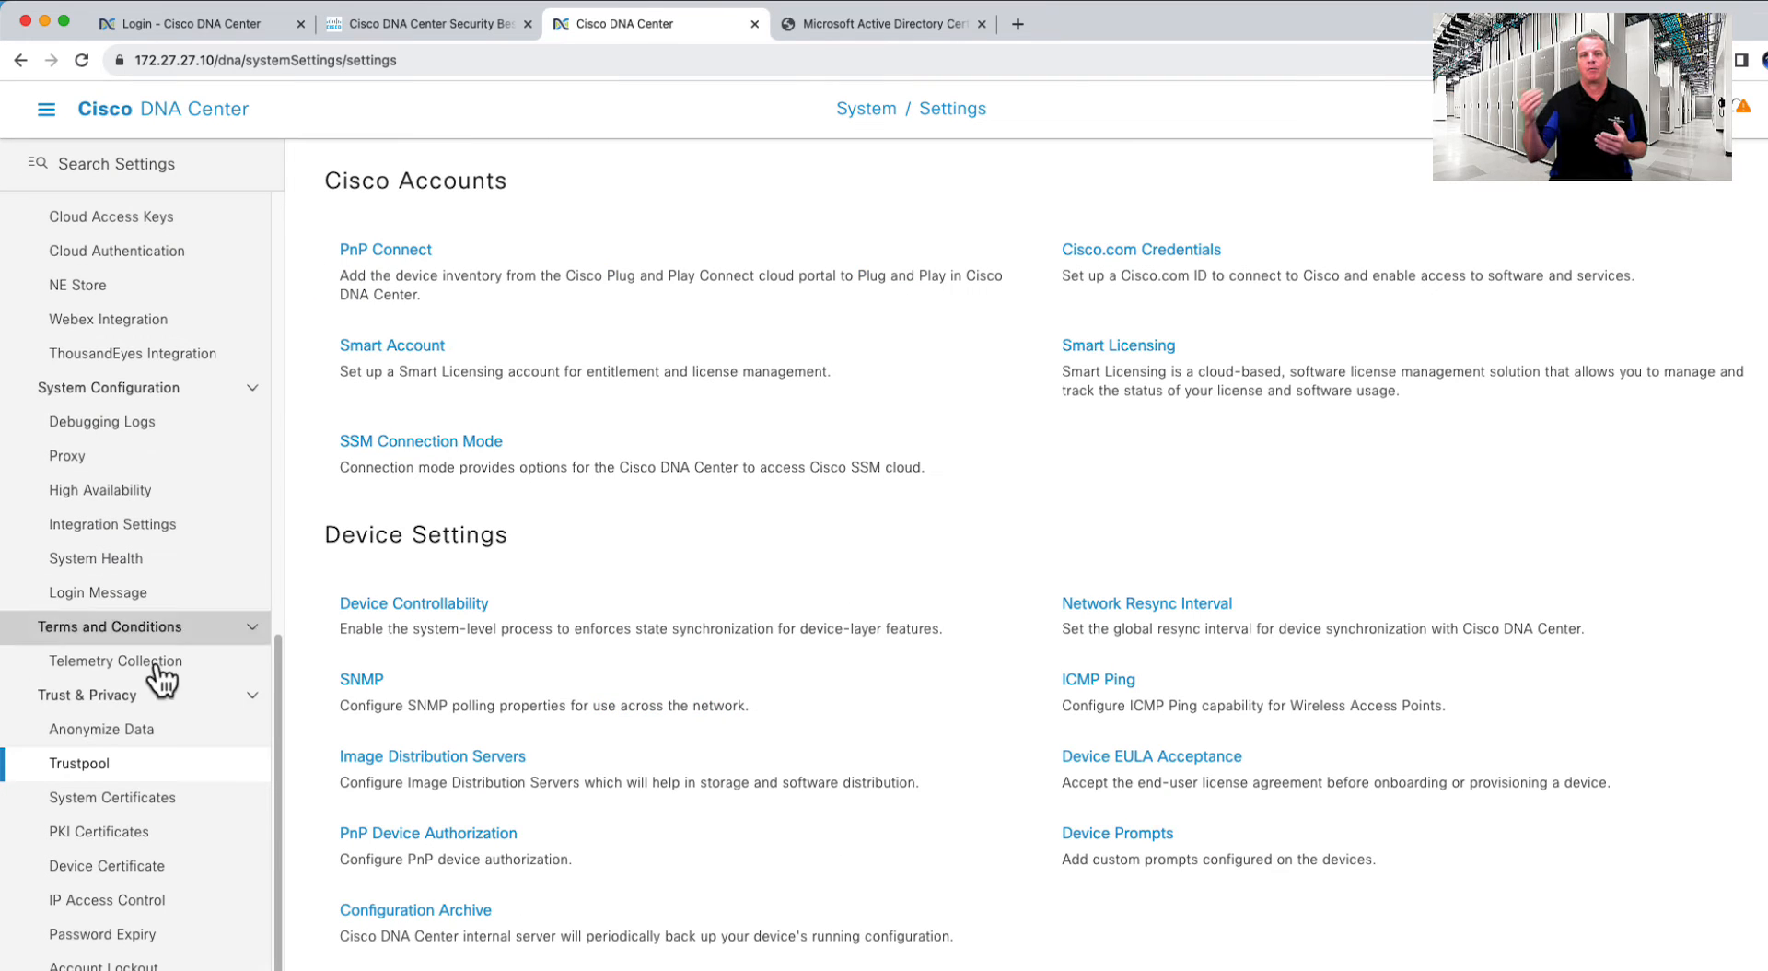
pyautogui.click(145, 796)
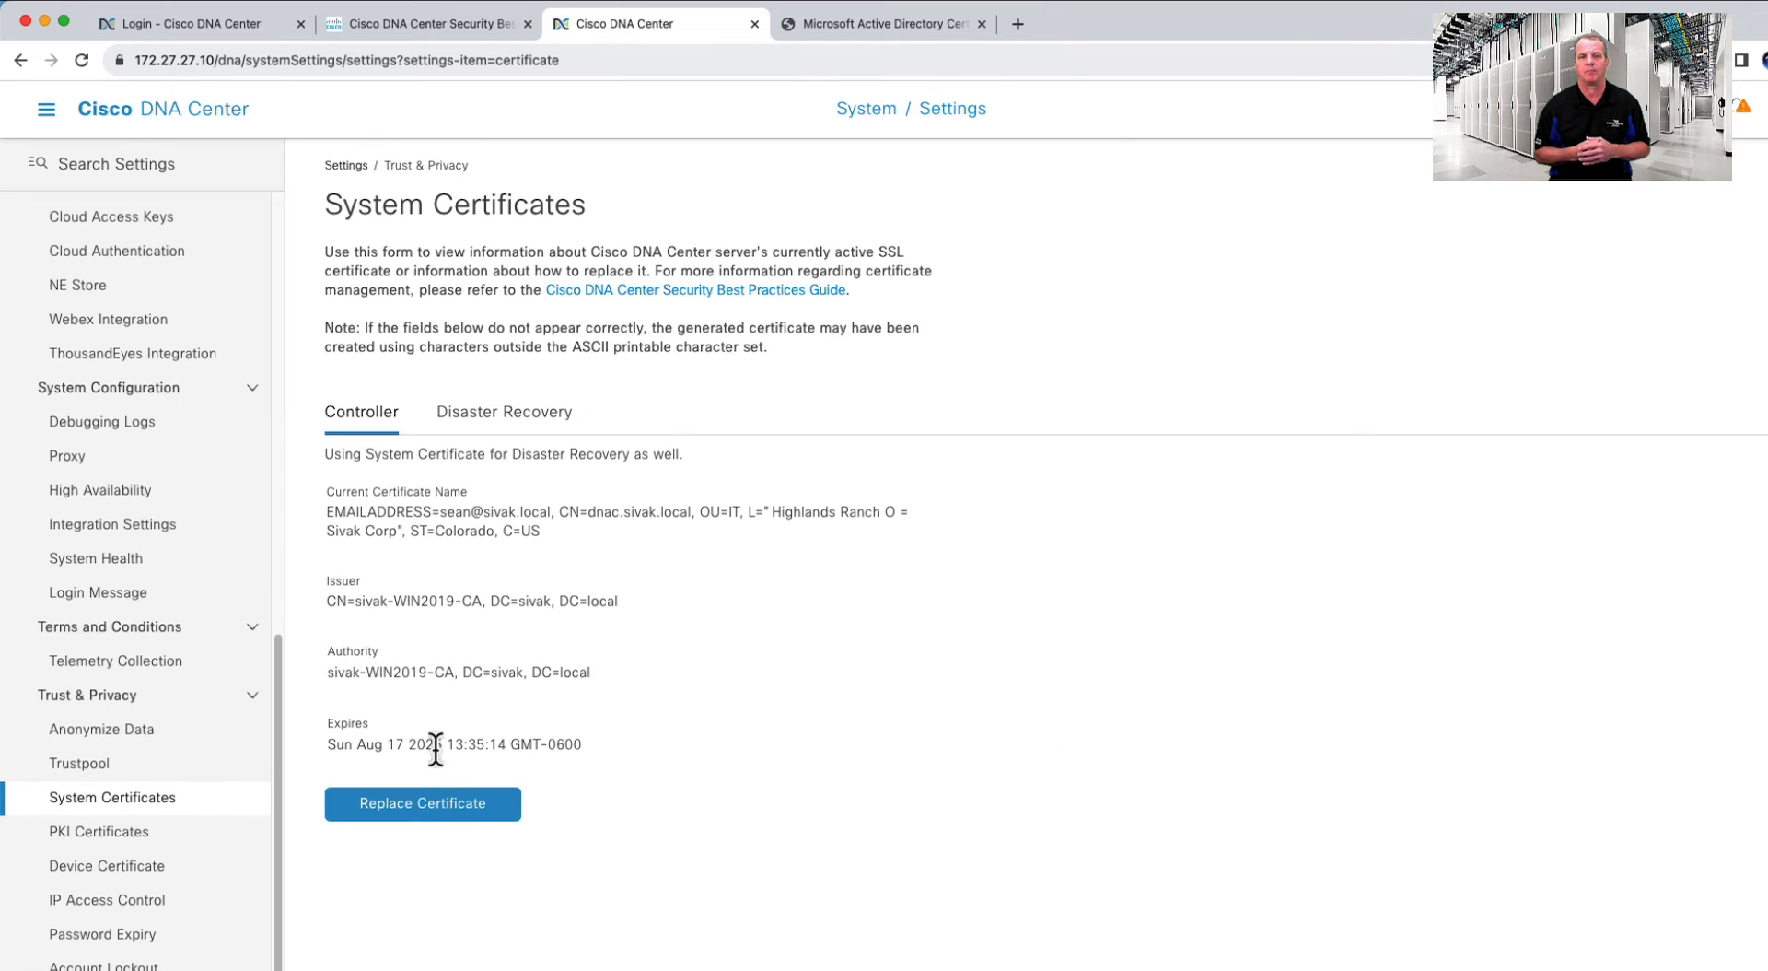
pyautogui.click(483, 813)
pyautogui.click(335, 581)
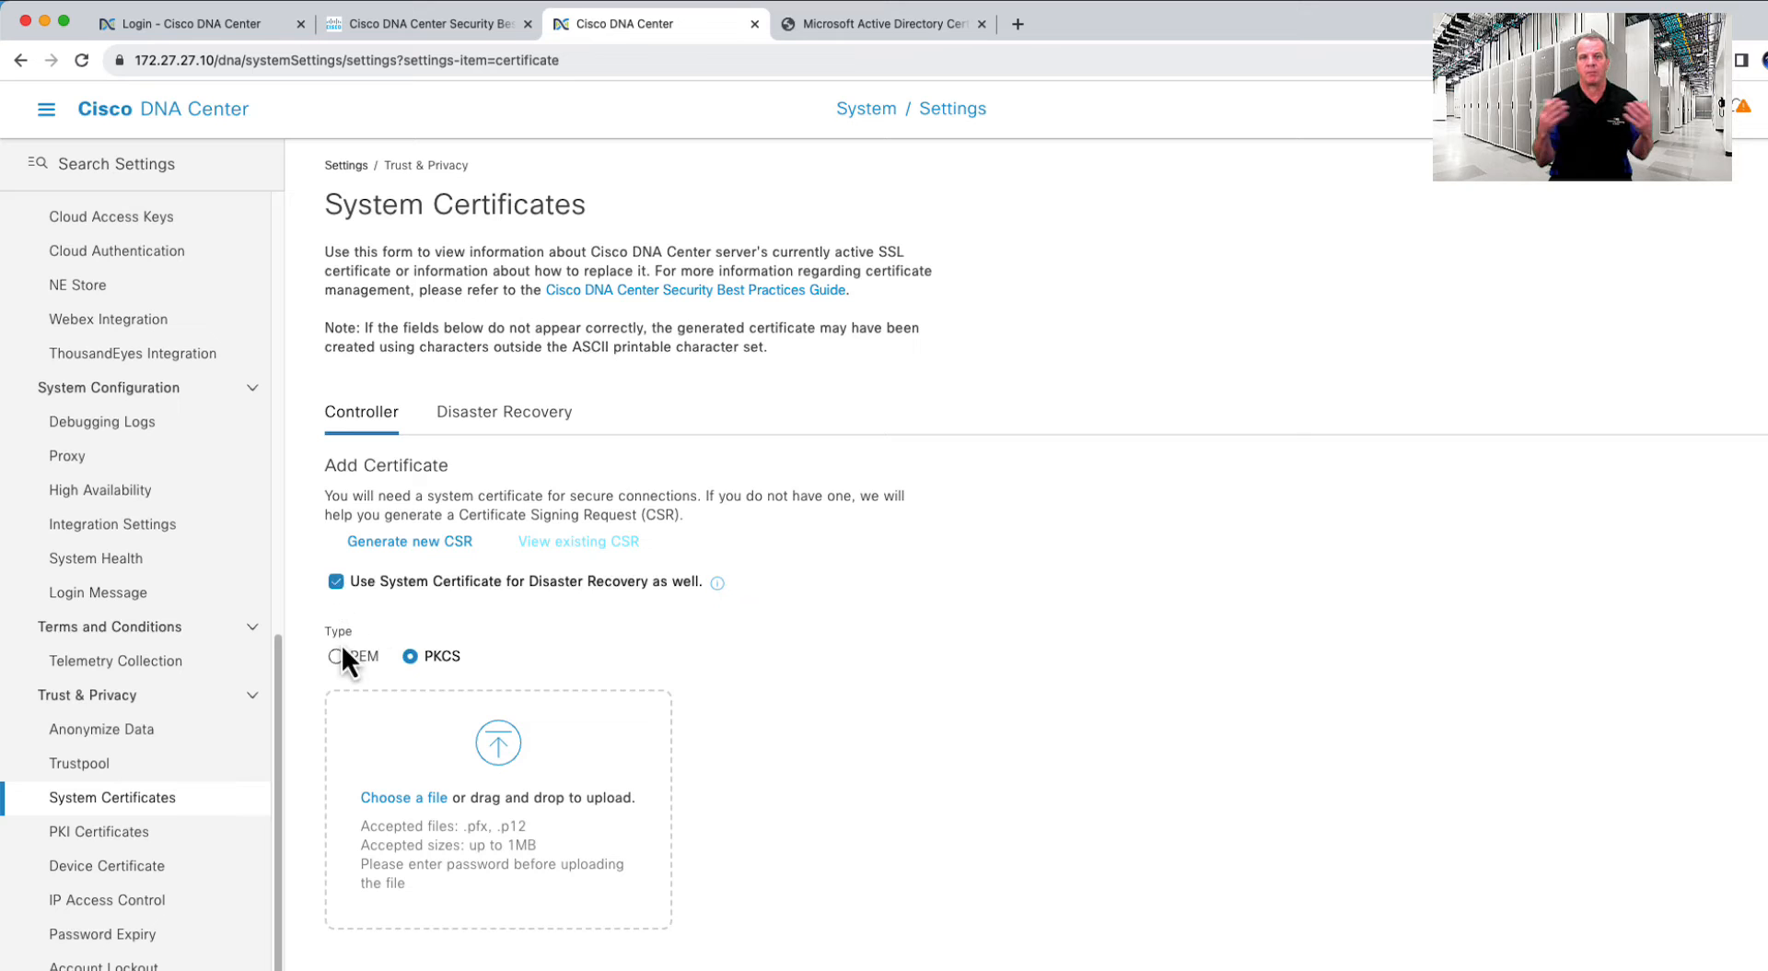
pyautogui.click(335, 656)
# - Add dnac-chain.pem and csr.key, enter the key password, save, and confirm the logout warning
pyautogui.moveTo(138, 558); pyautogui.dragTo(510, 760)
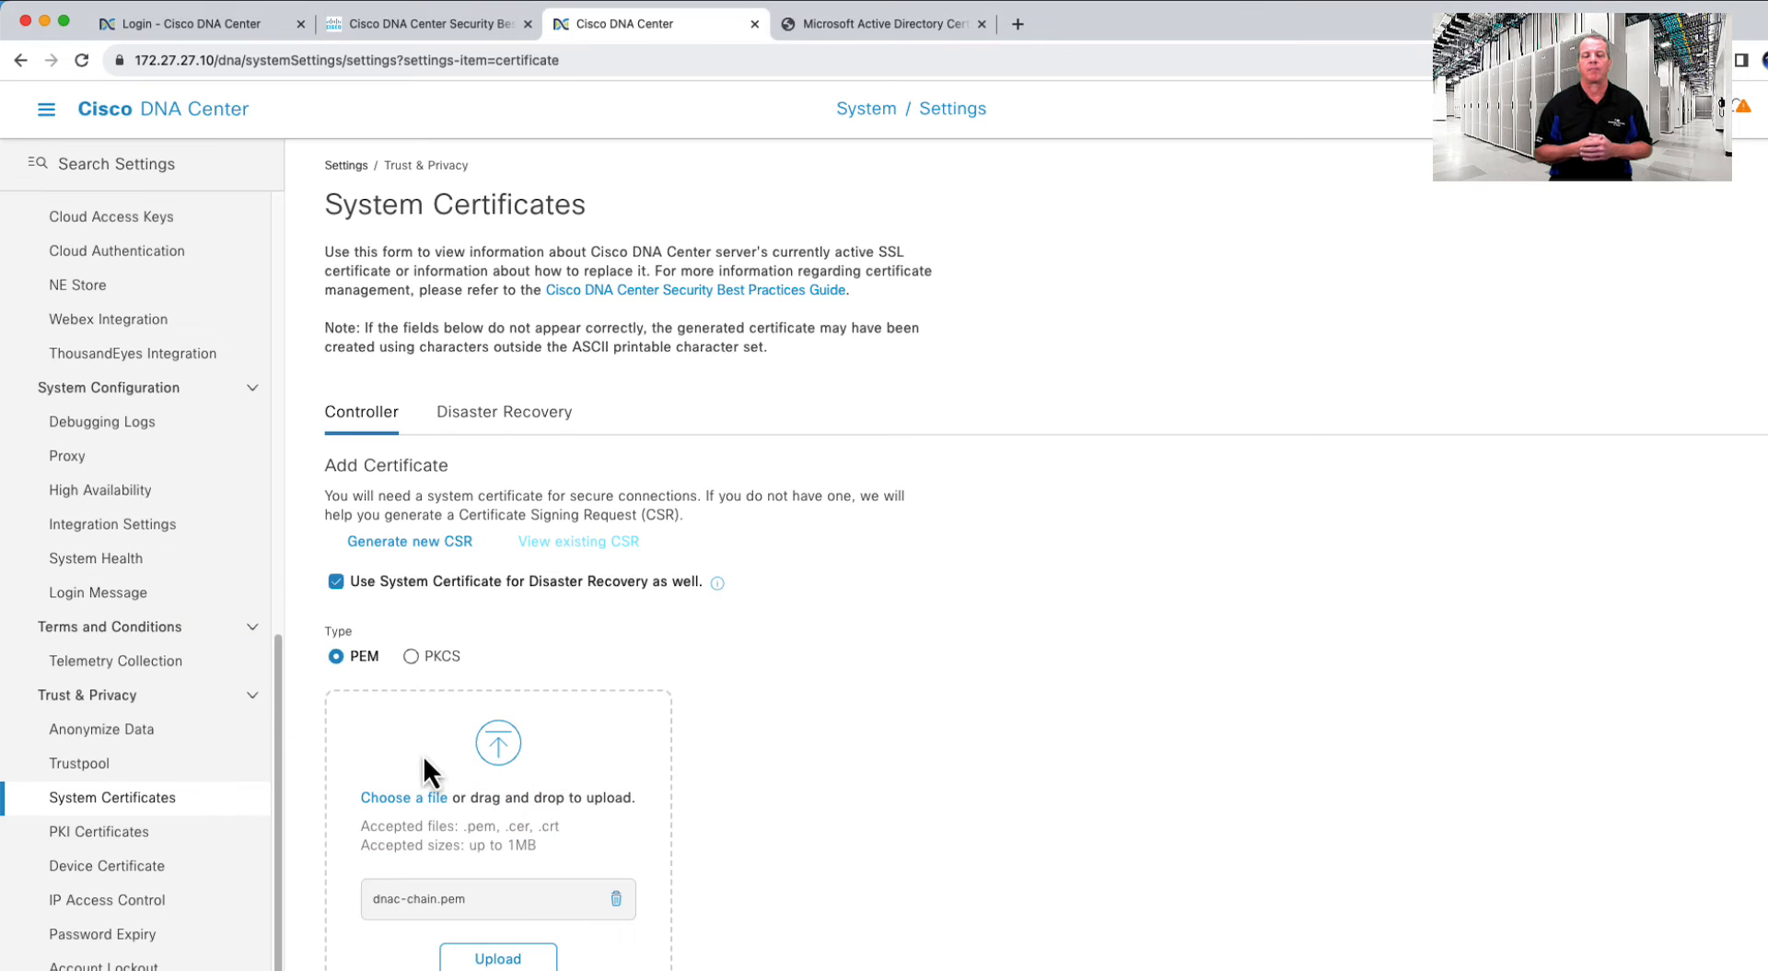
pyautogui.scroll(-1, 420, 755)
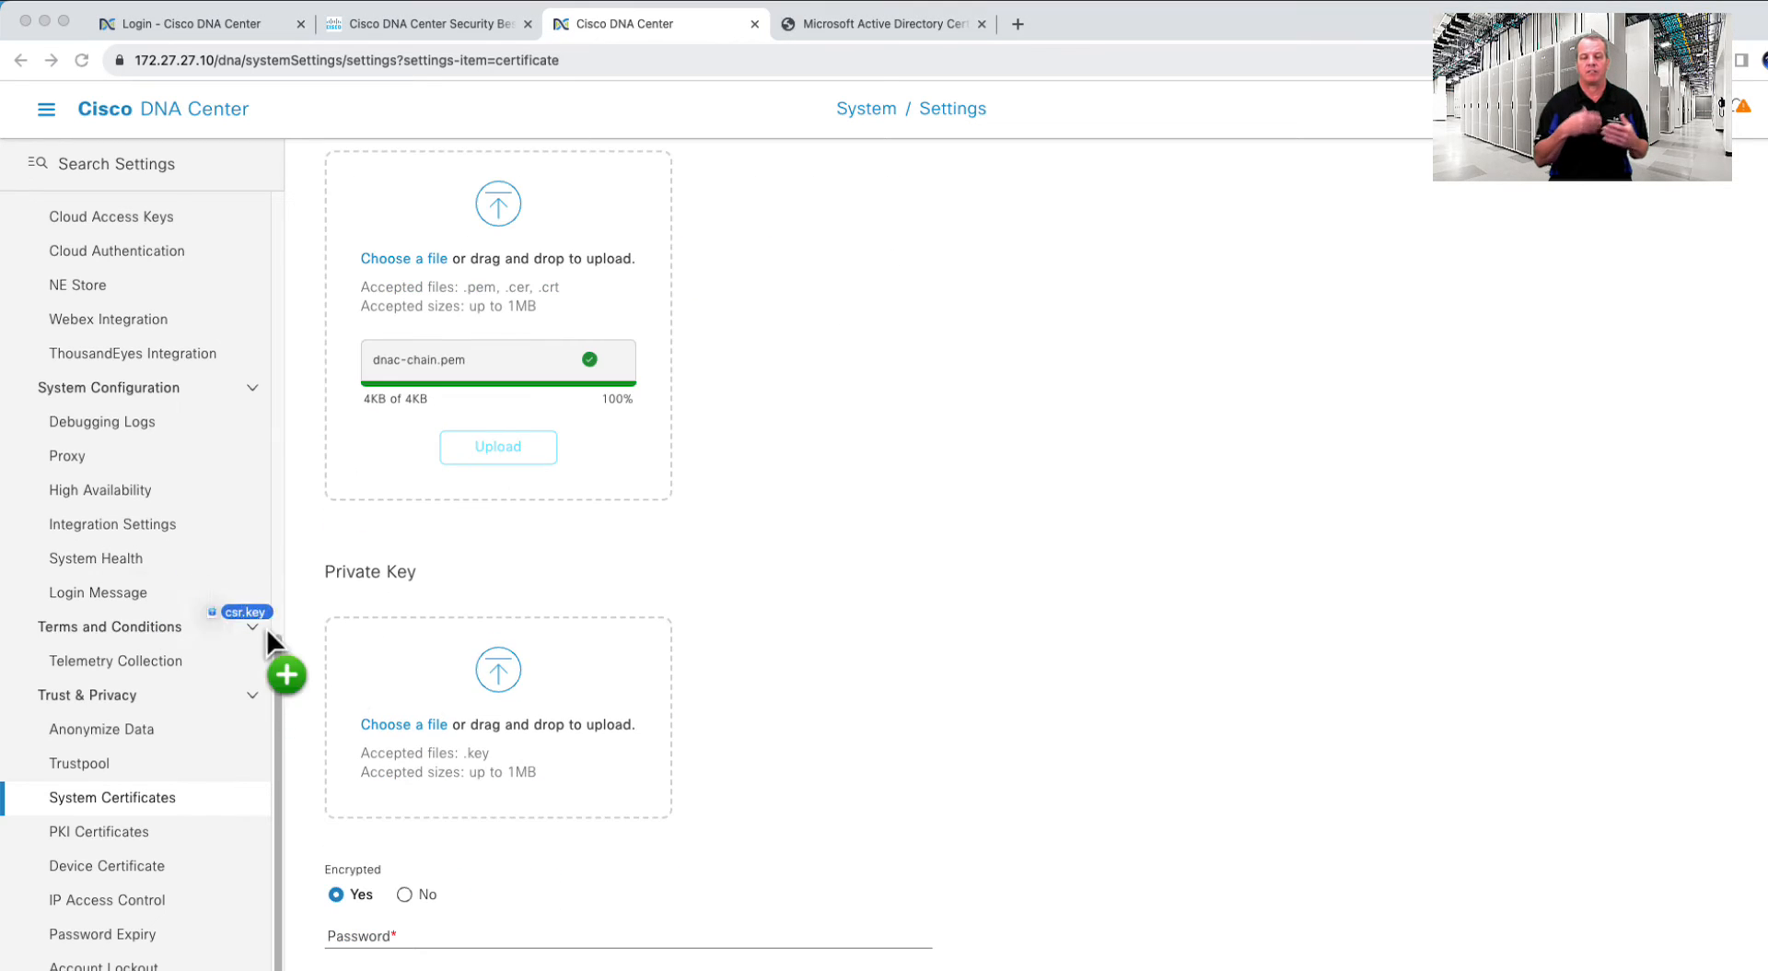
pyautogui.moveTo(267, 628); pyautogui.dragTo(485, 696)
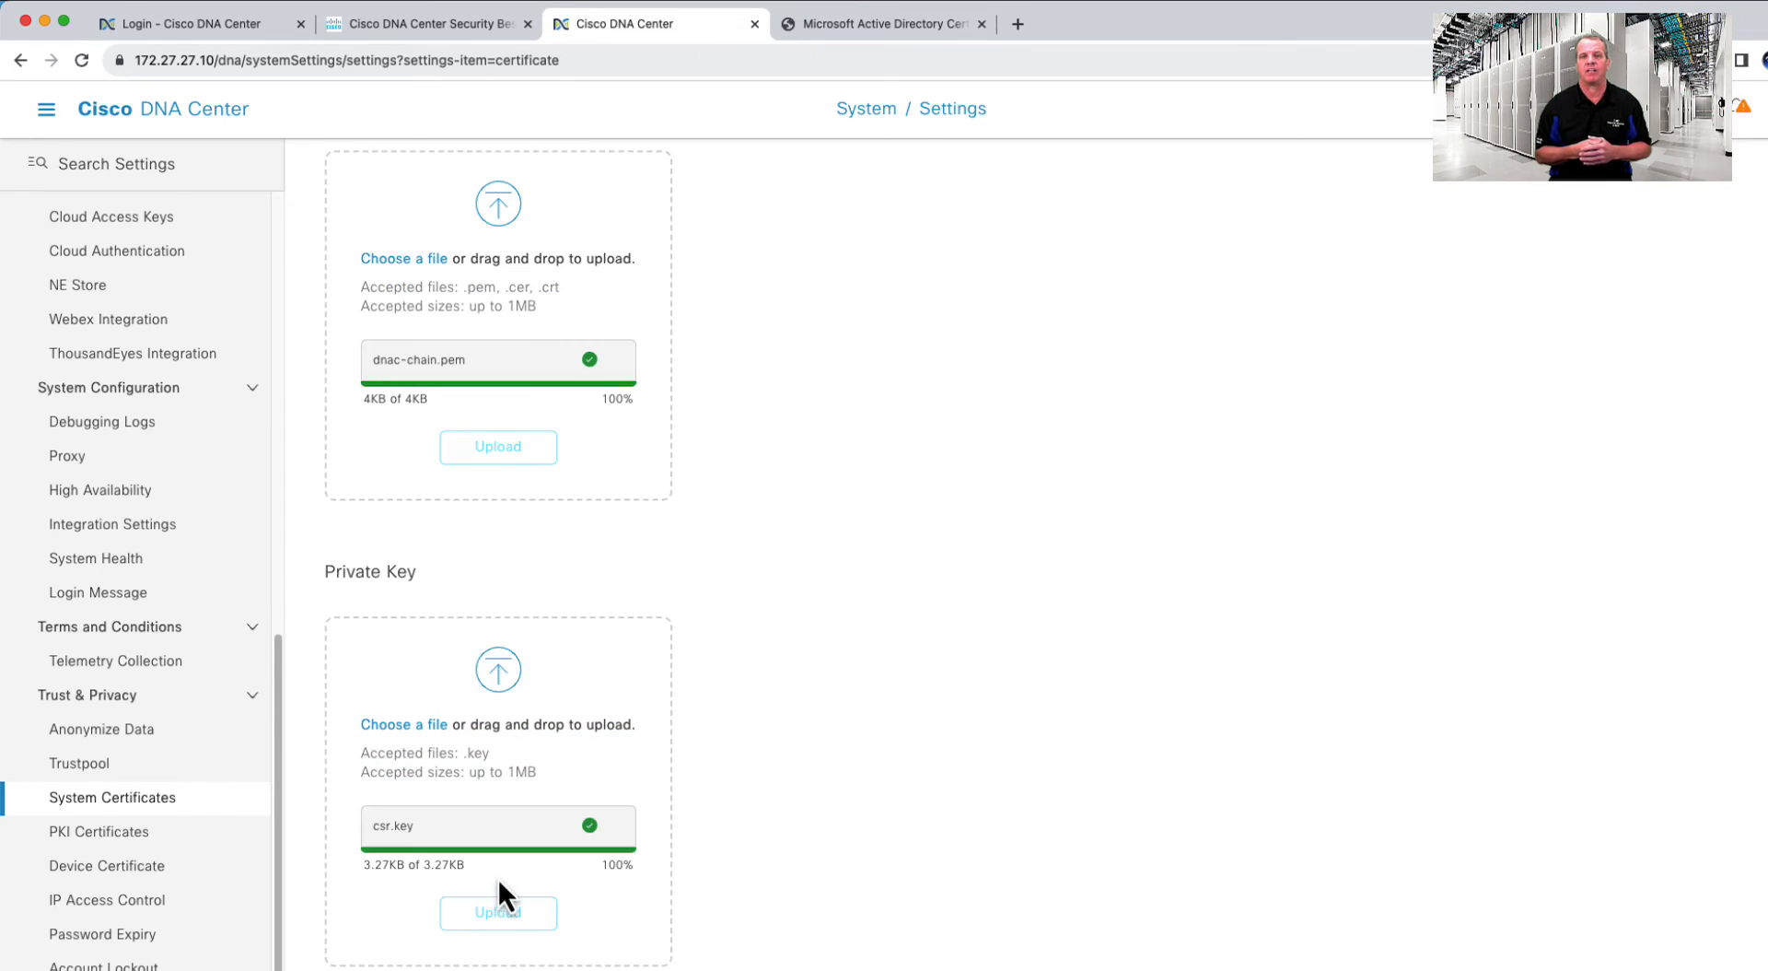
pyautogui.scroll(-3, 500, 878)
pyautogui.click(385, 862)
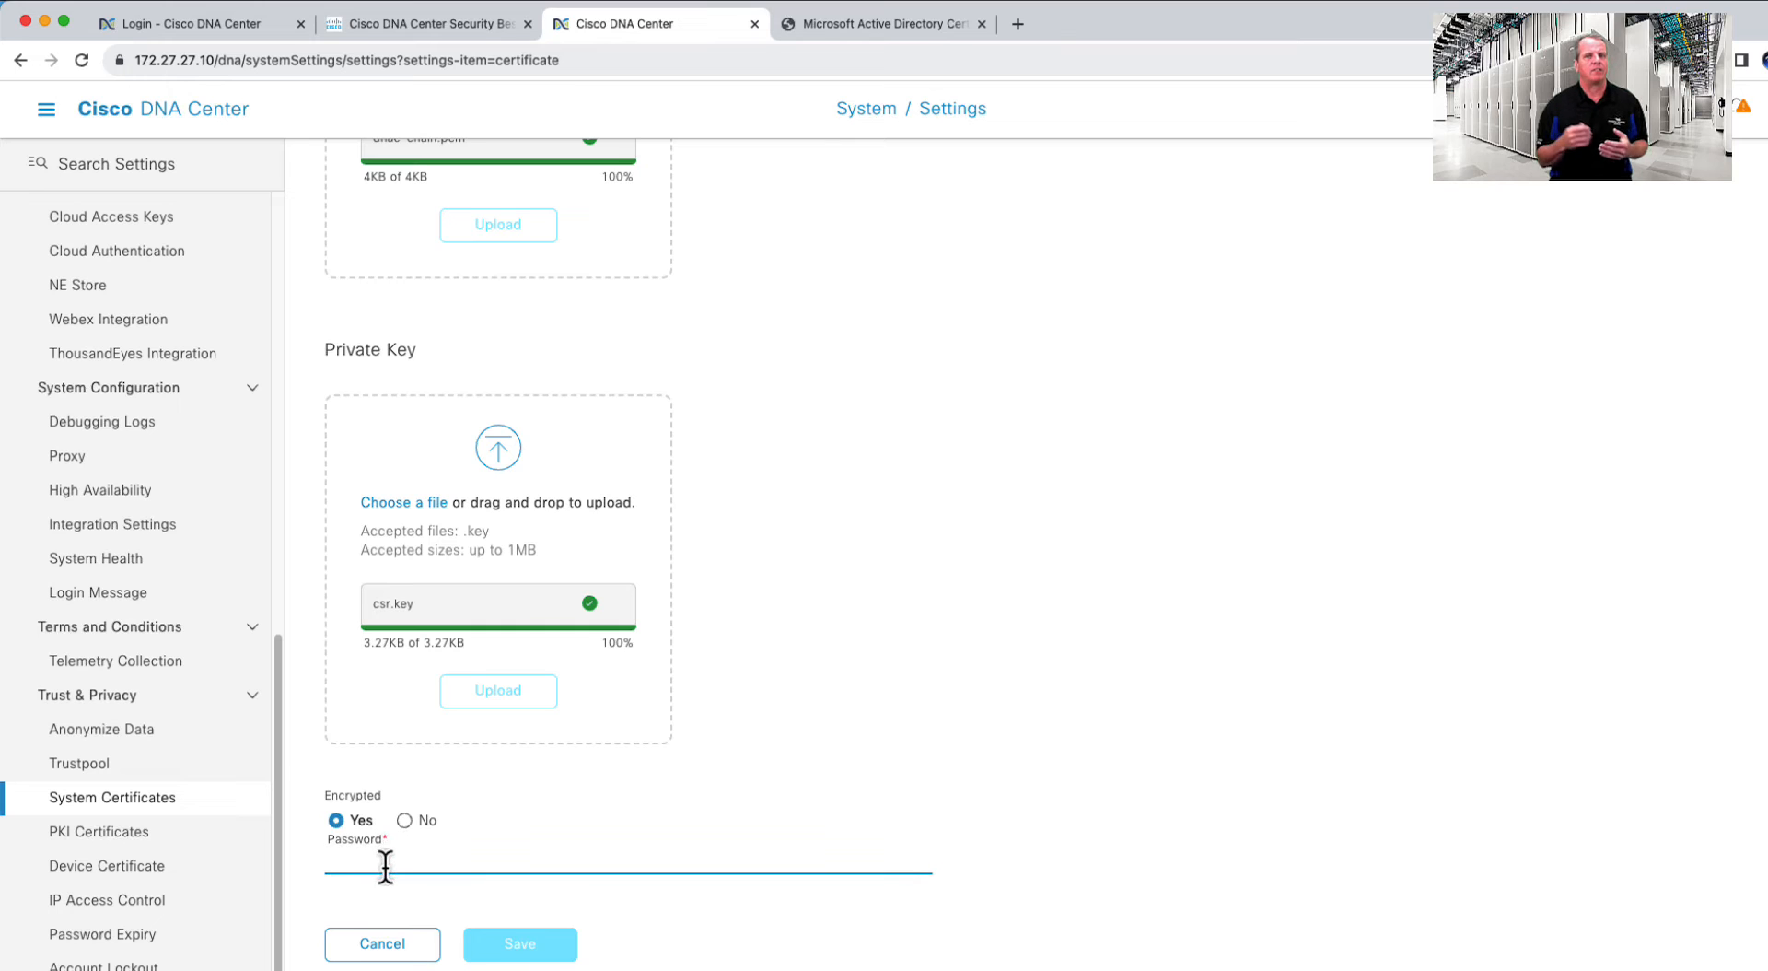
pyautogui.write('**********')
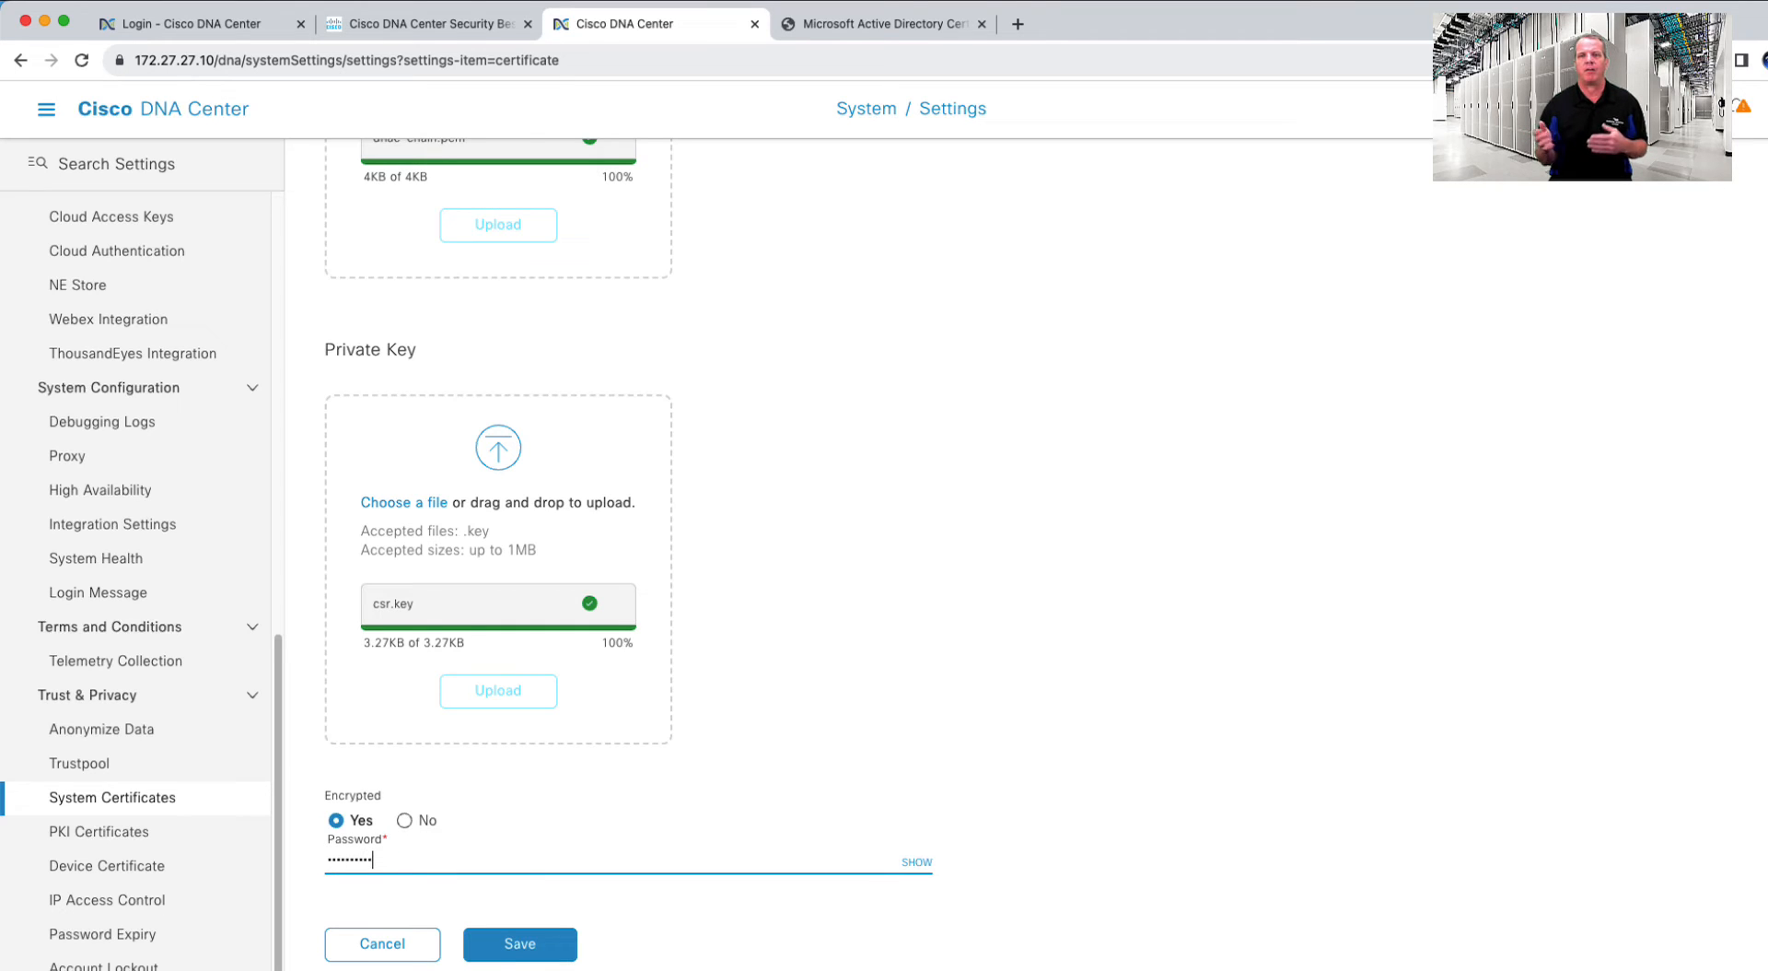
pyautogui.click(521, 948)
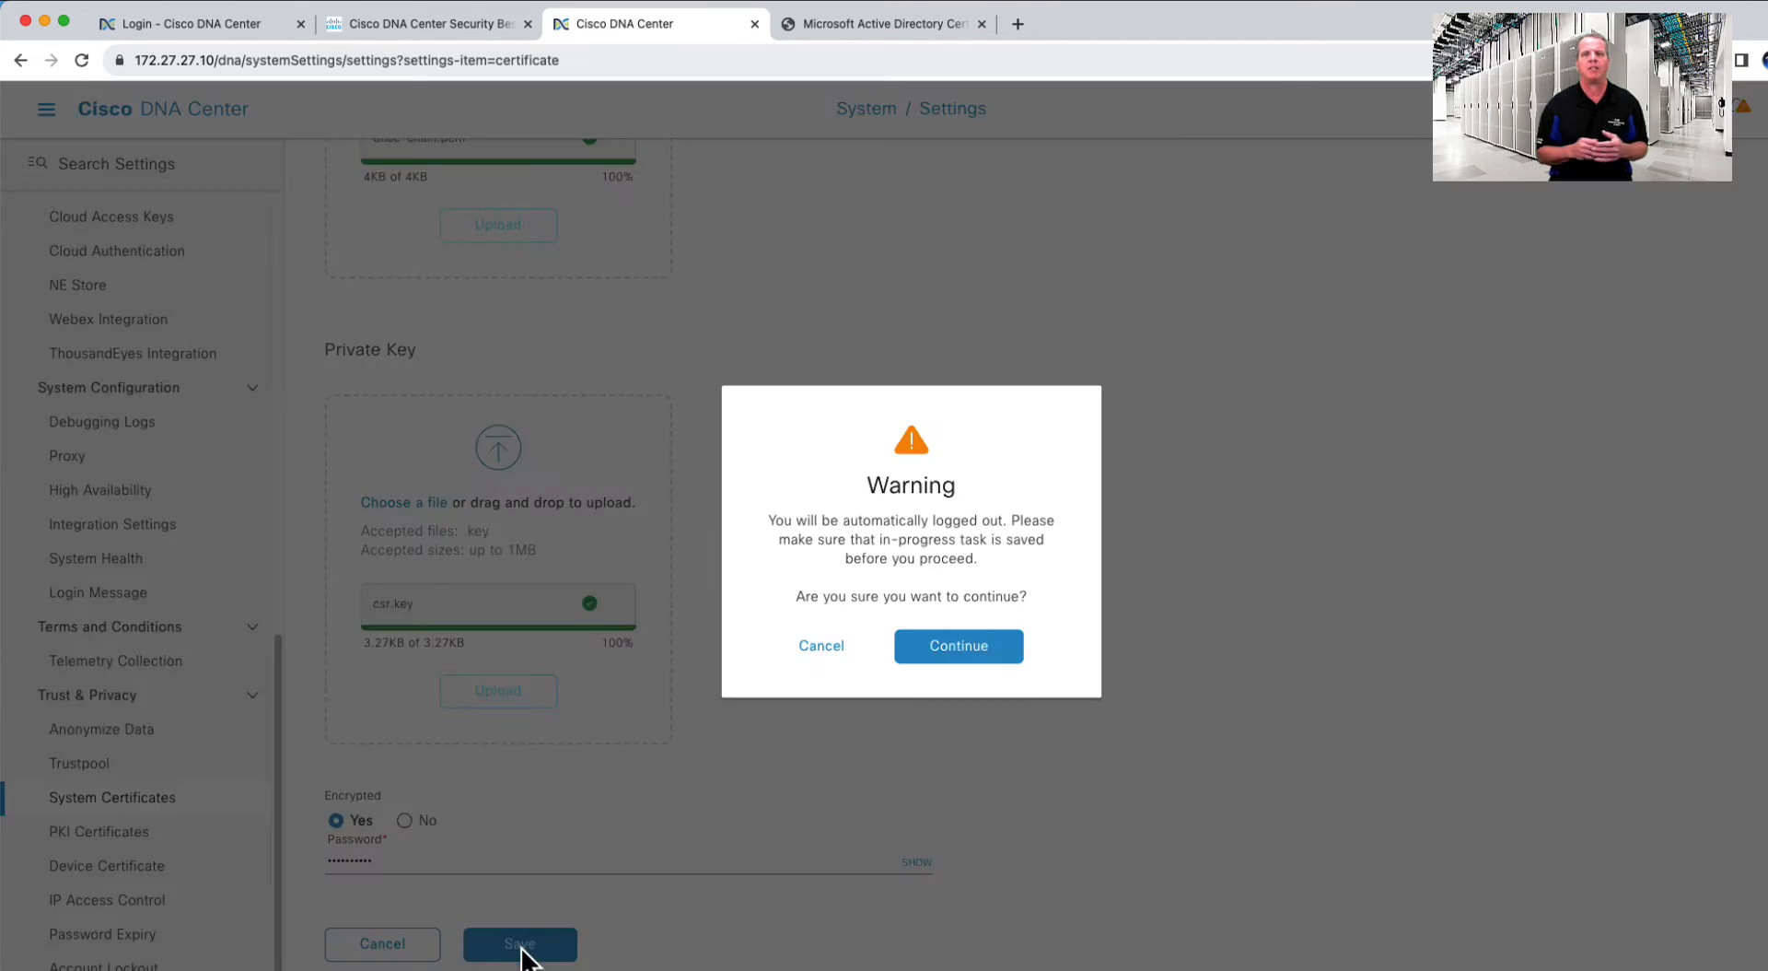
pyautogui.click(951, 650)
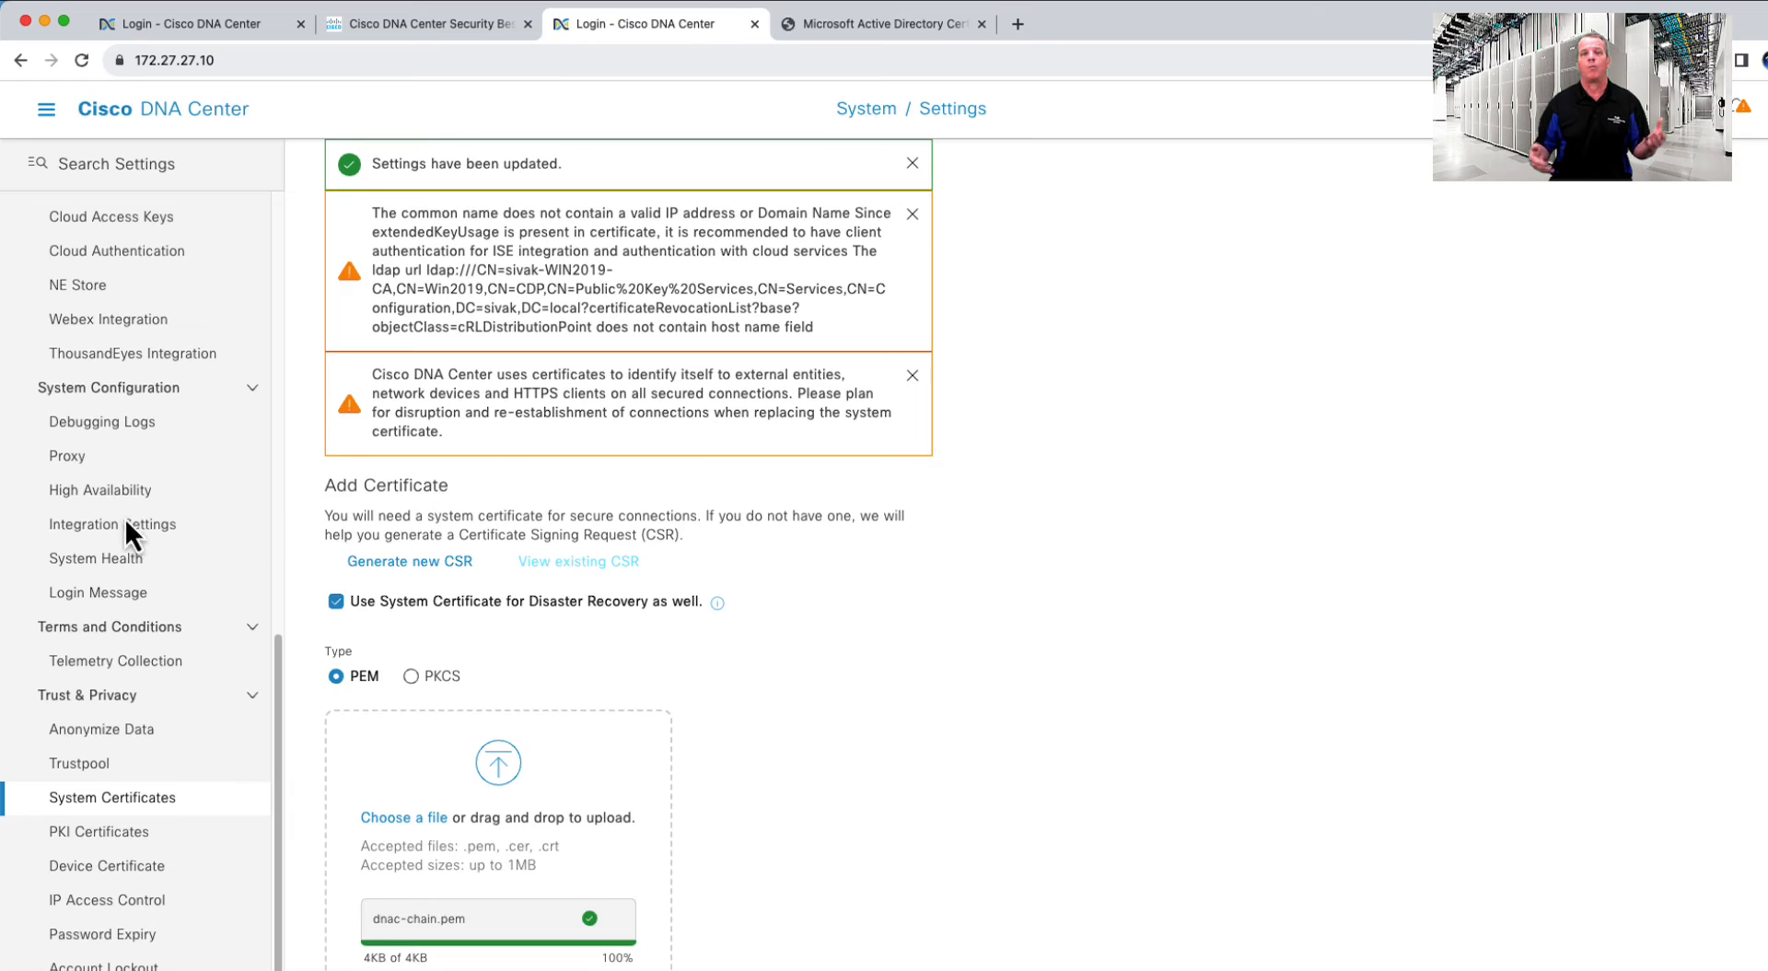
pyautogui.click(50, 113)
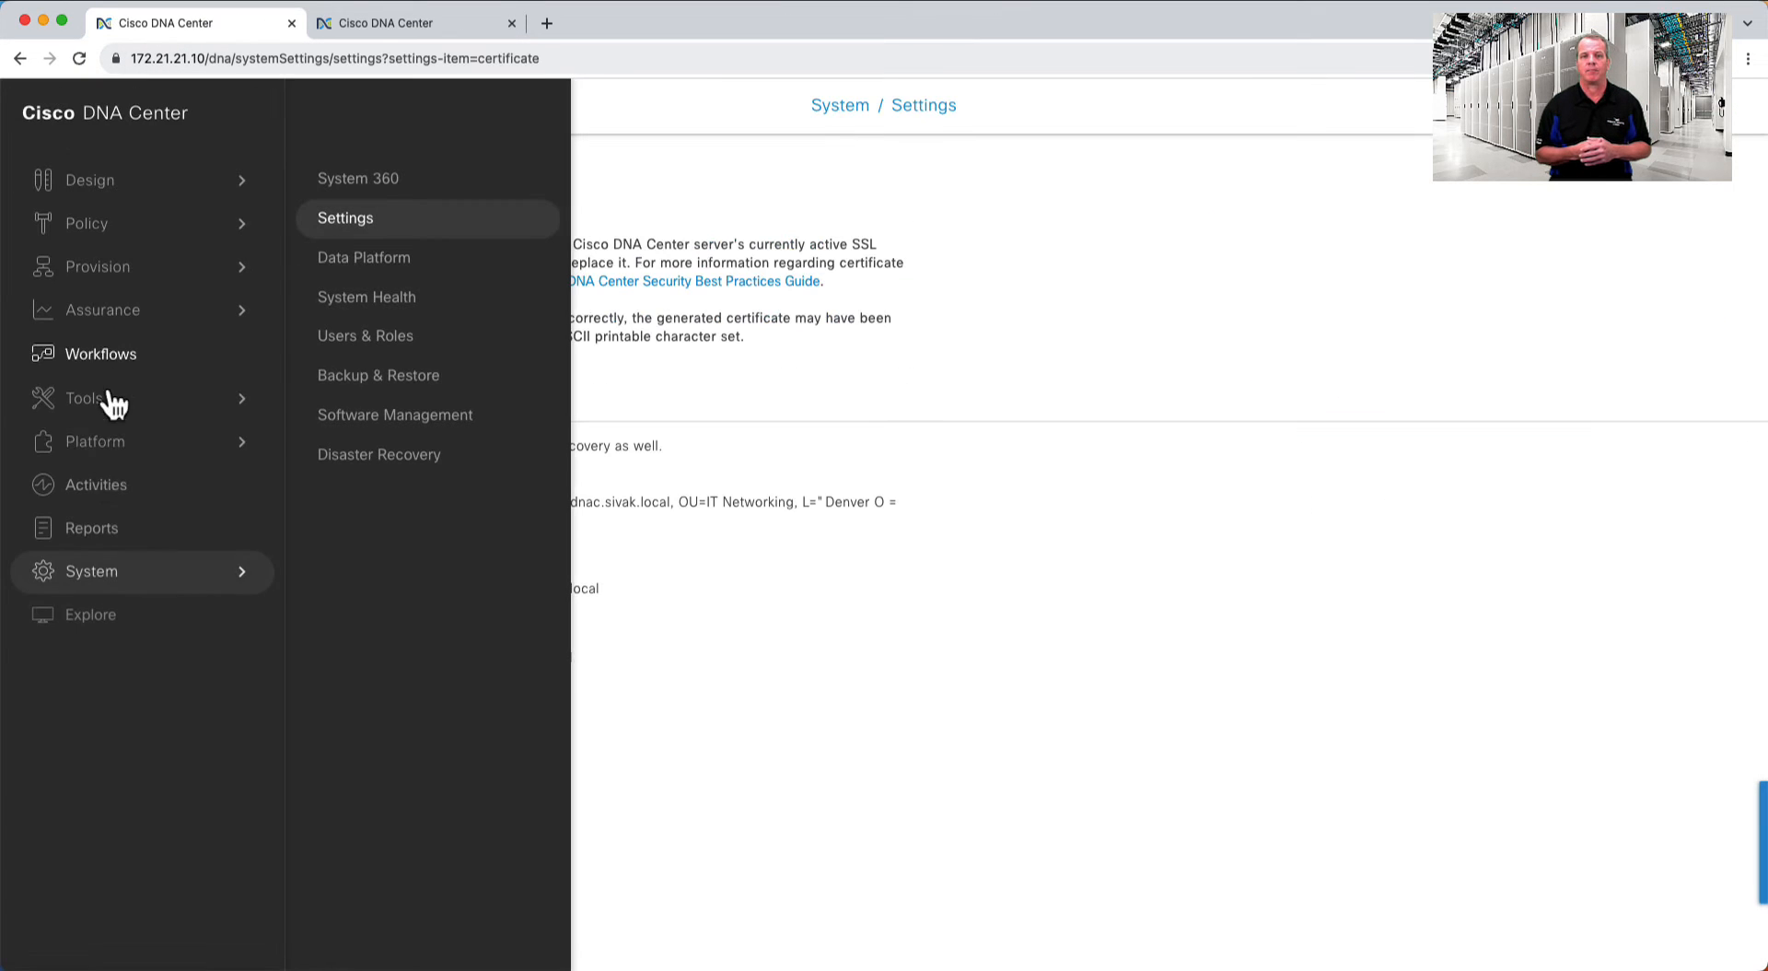
# - Go to System > Disaster Recovery to see main, recovery and witness sites all unregistered
pyautogui.click(383, 456)
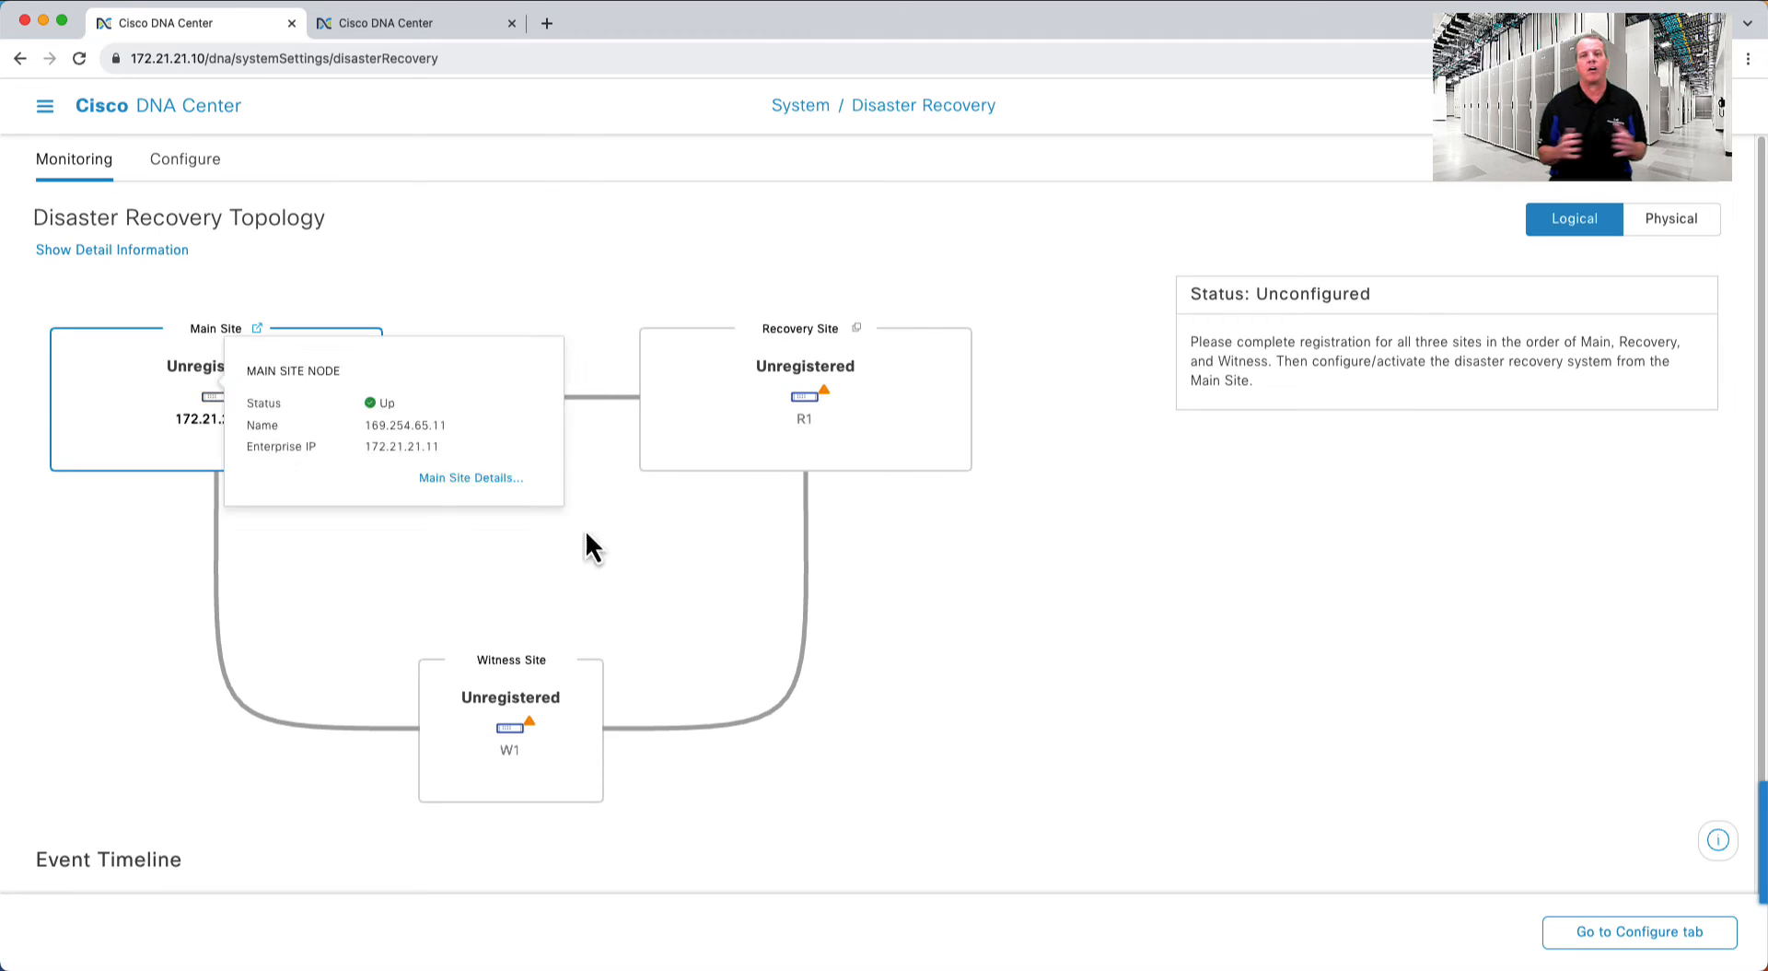
pyautogui.moveTo(546, 719)
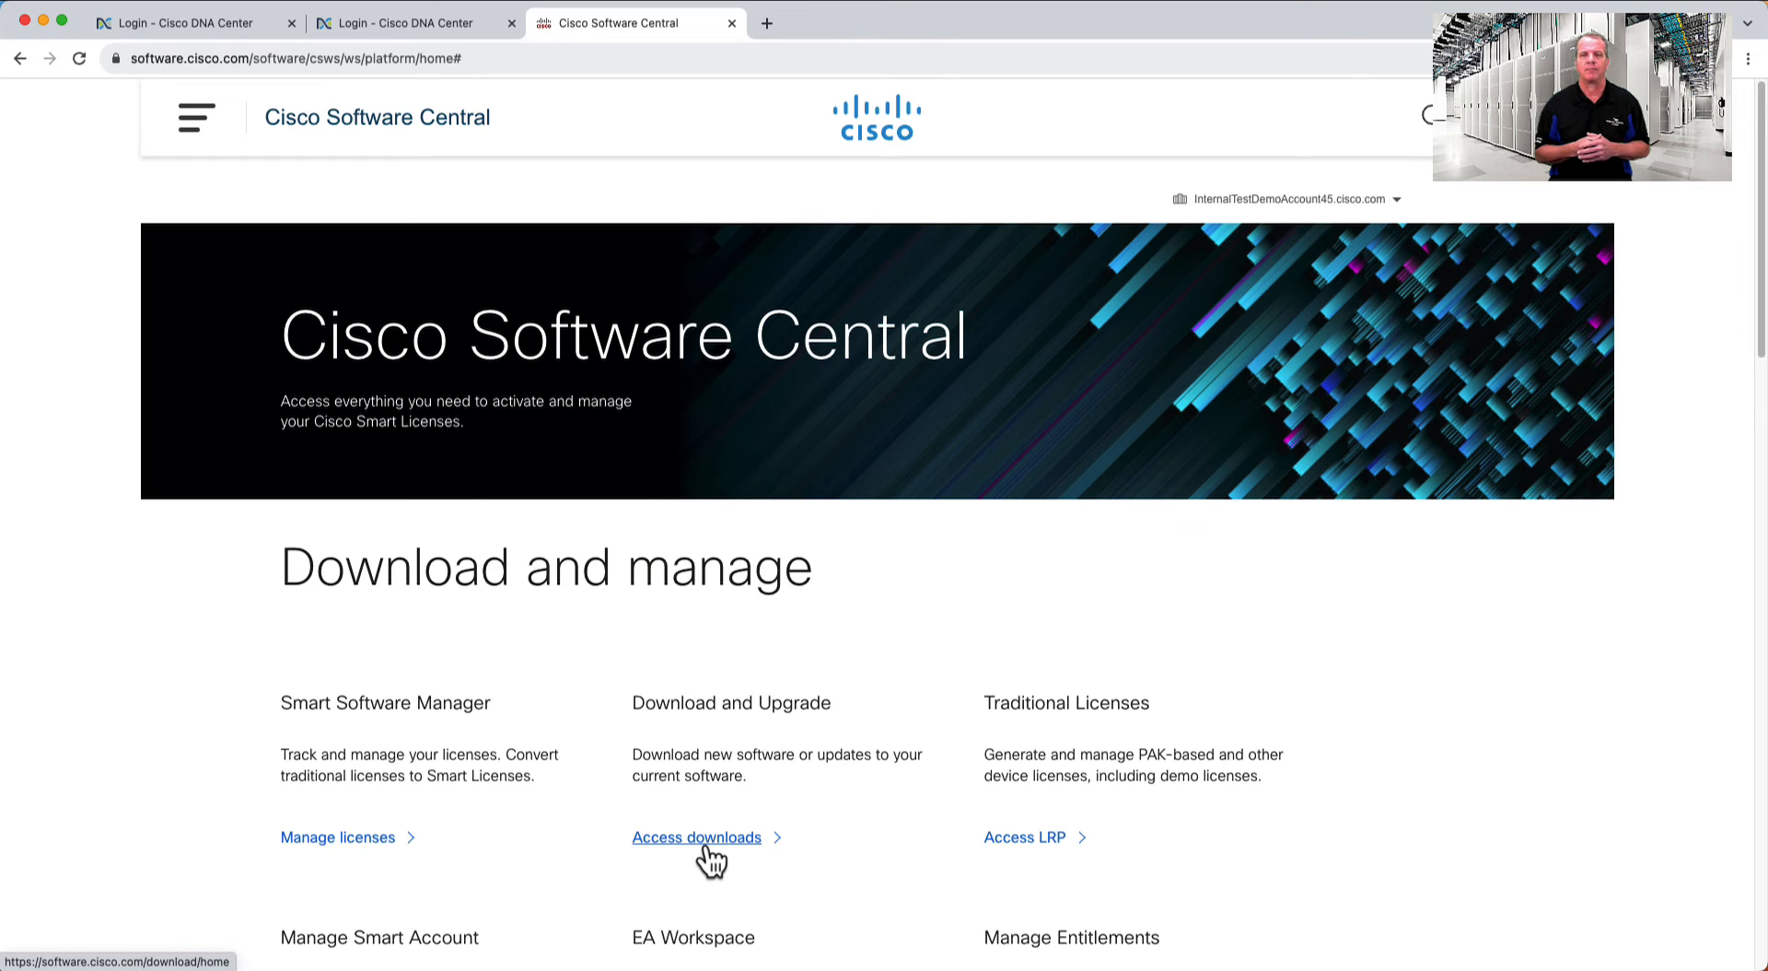
# - Search Cisco Software Download for 'center' and go to the Cisco DNA Center downloads page
pyautogui.click(697, 837)
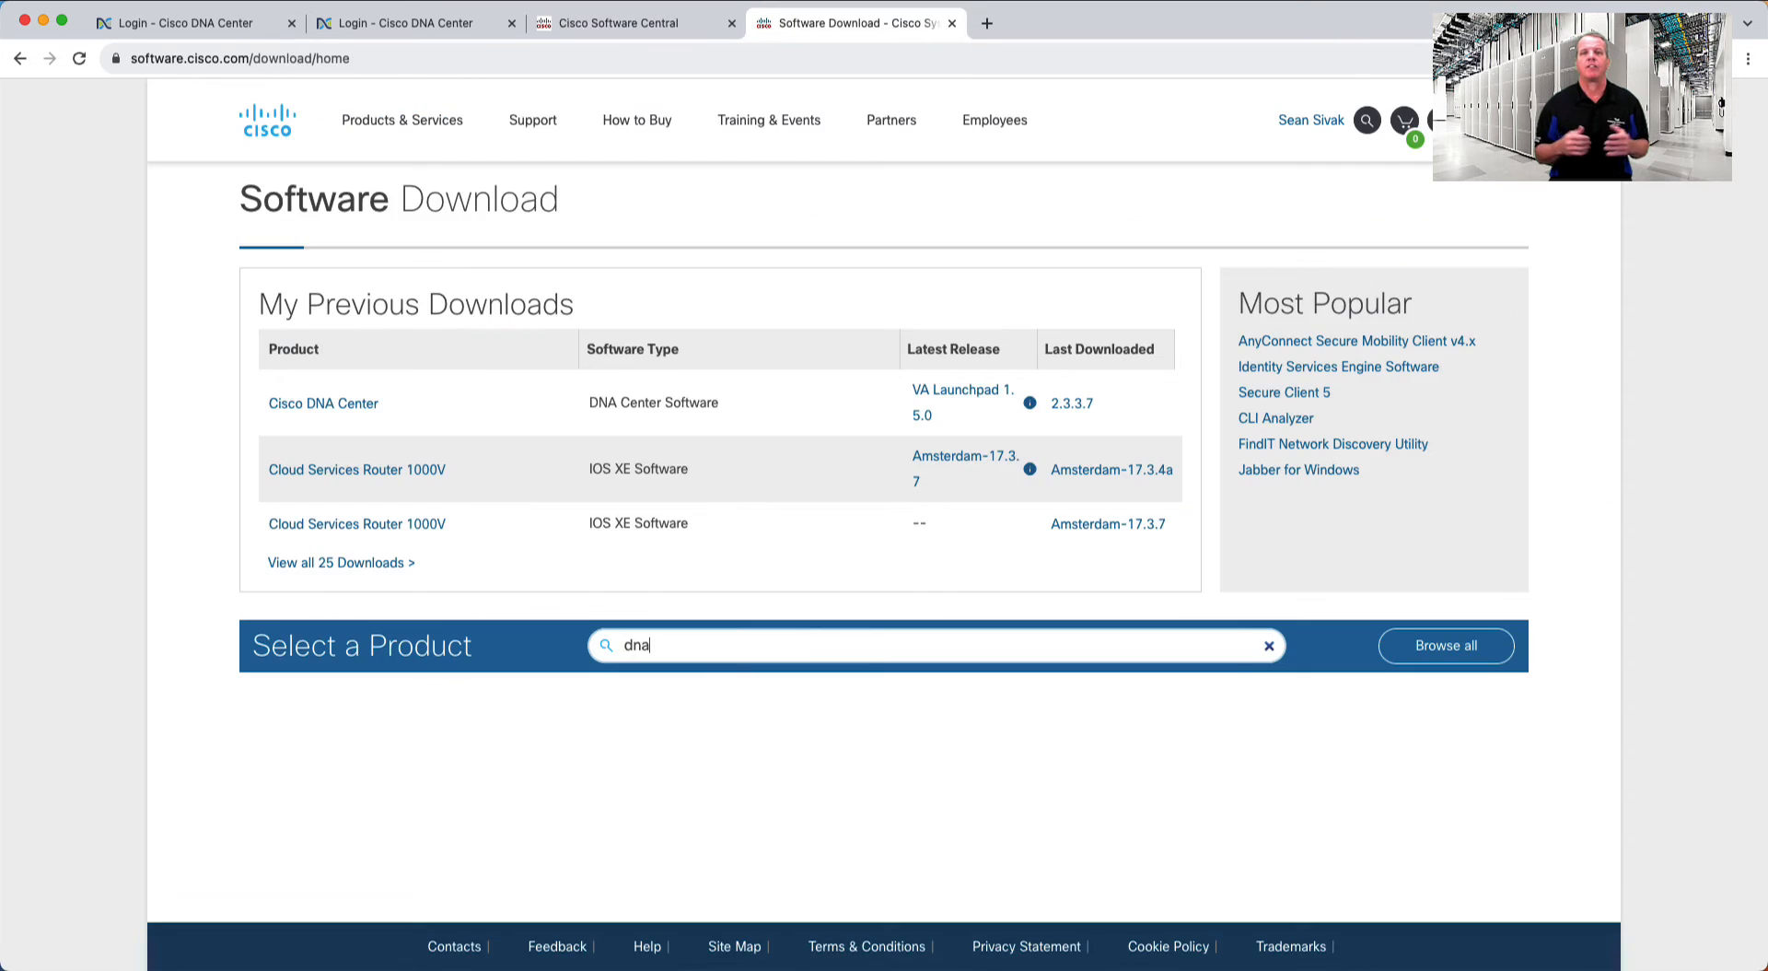
pyautogui.write('center')
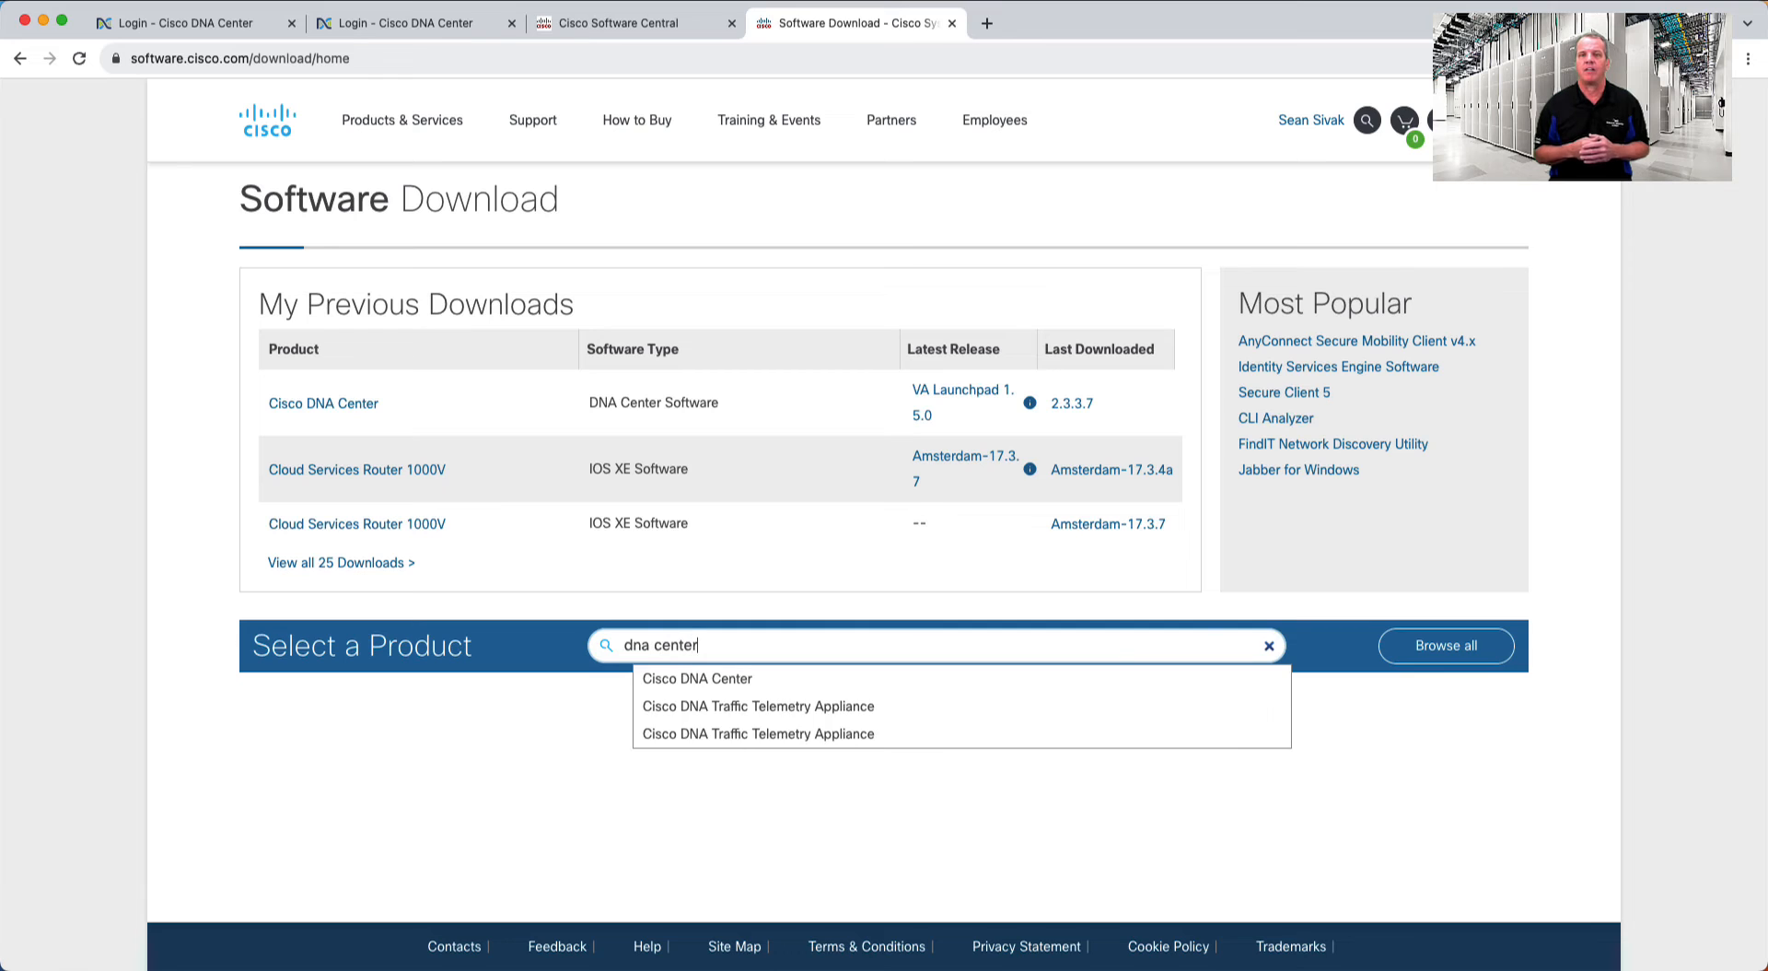
pyautogui.click(738, 682)
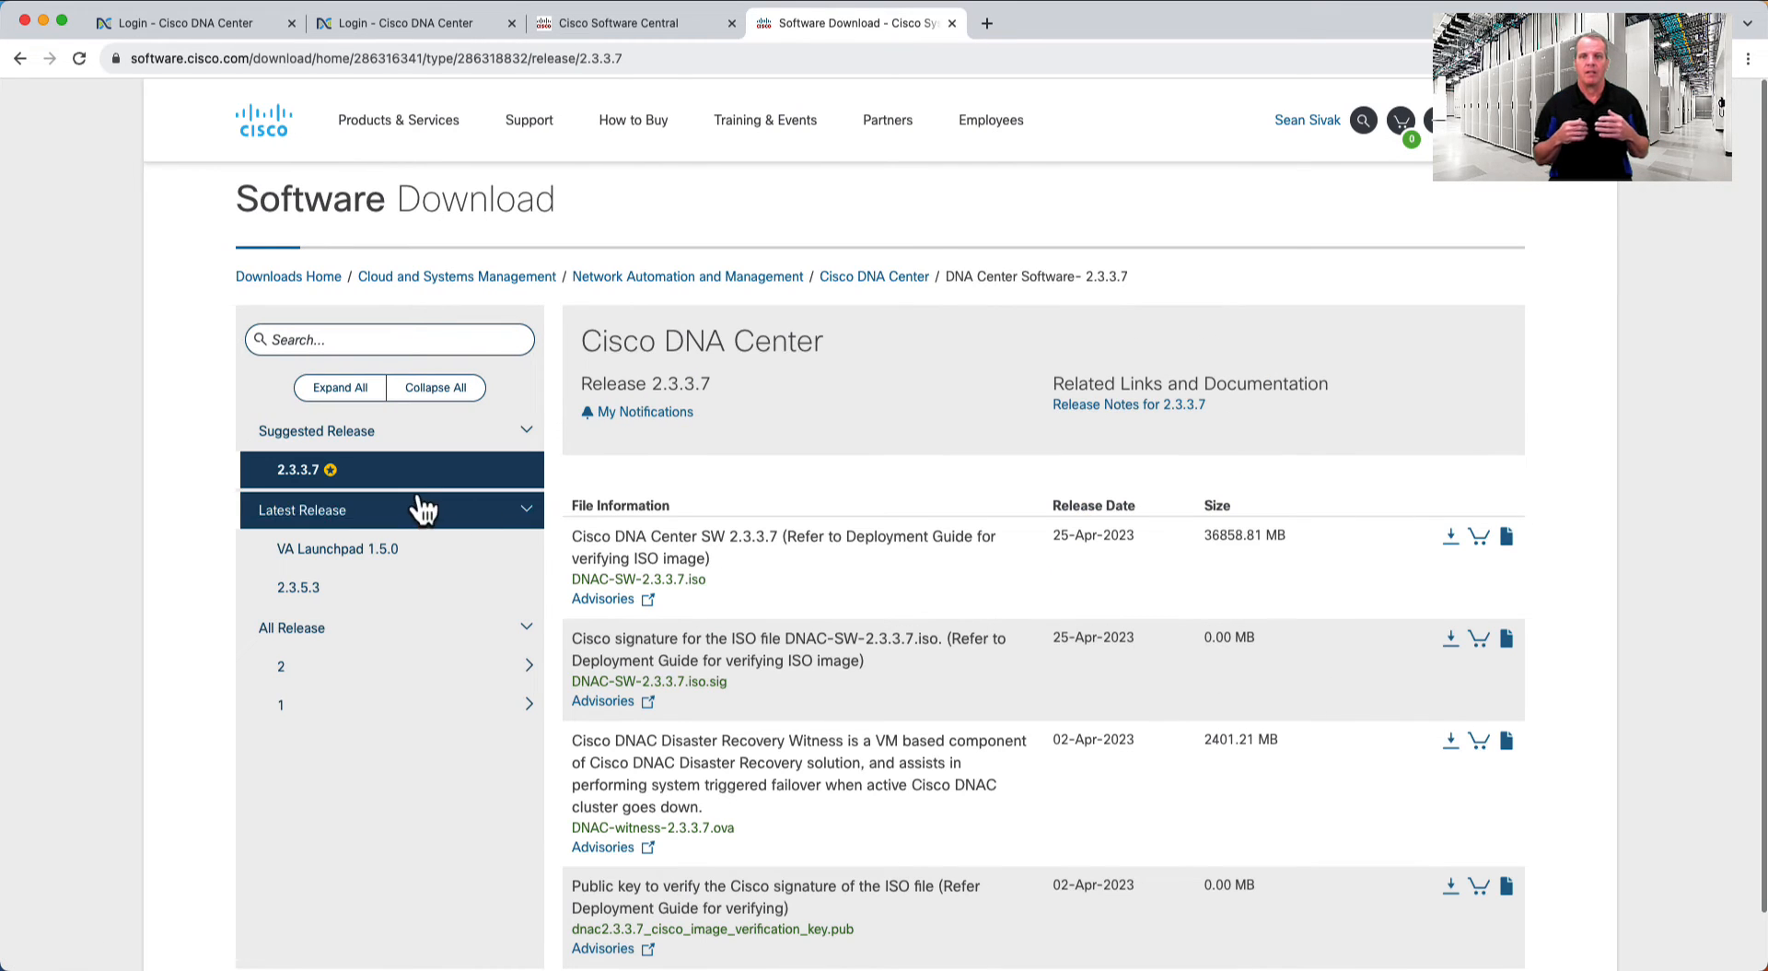
pyautogui.moveTo(891, 558)
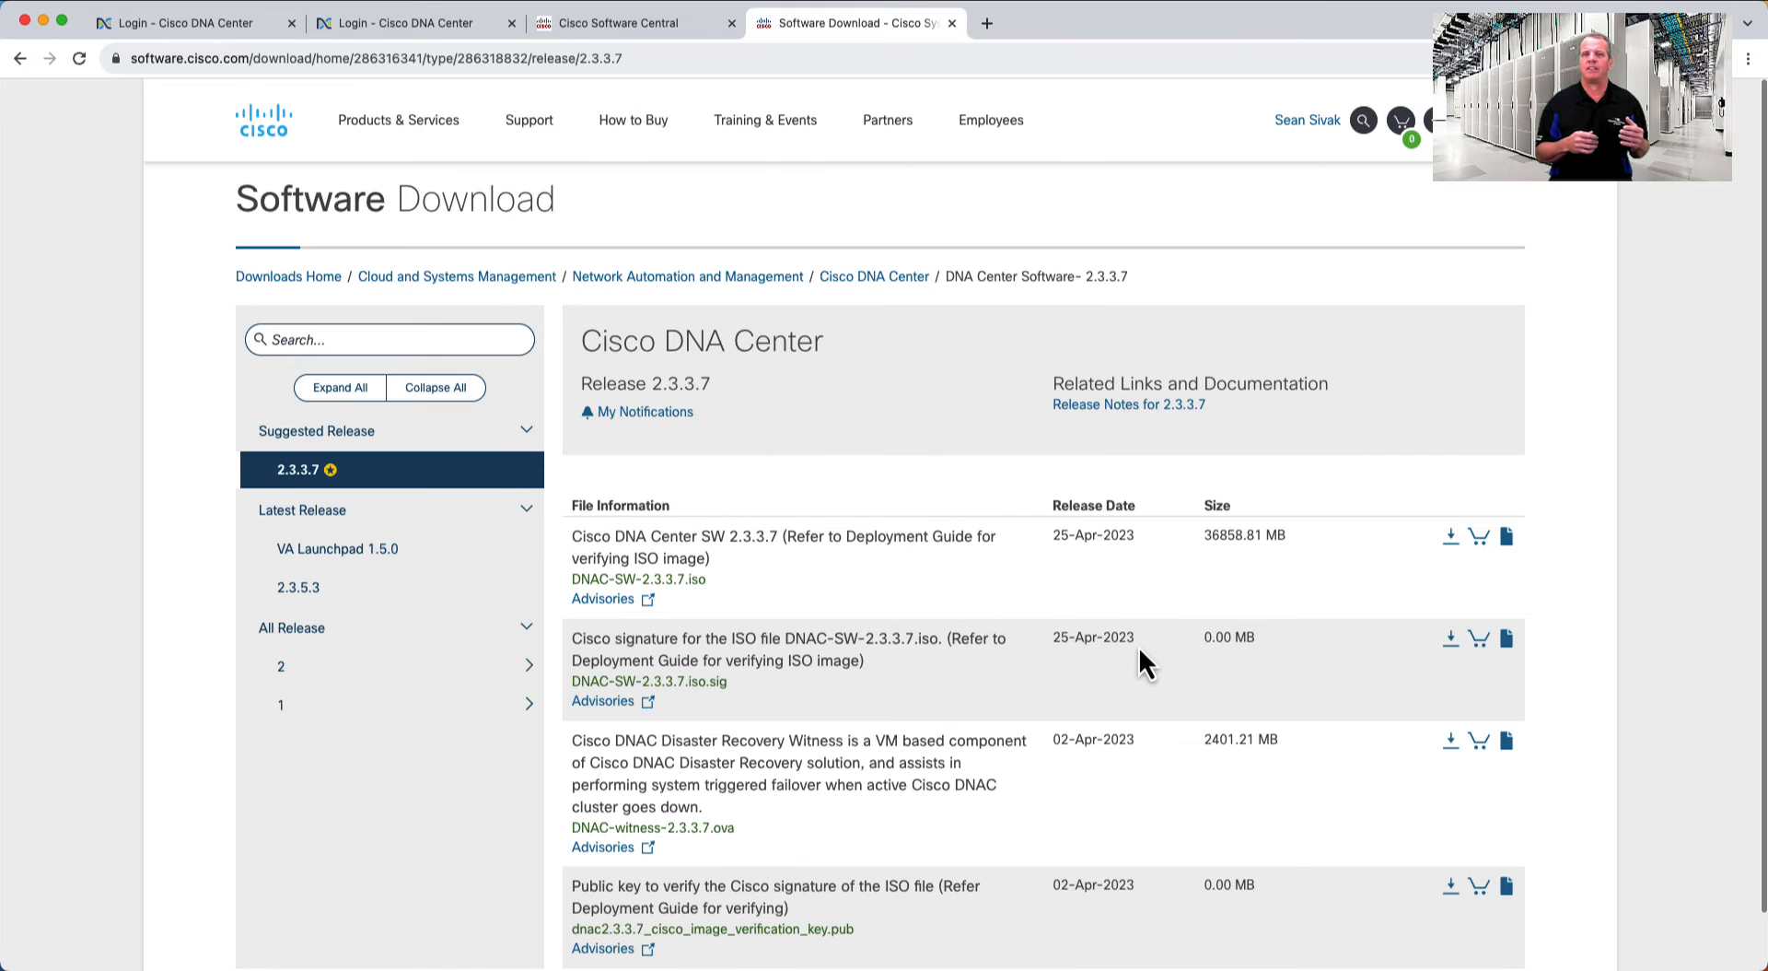
pyautogui.moveTo(794, 769)
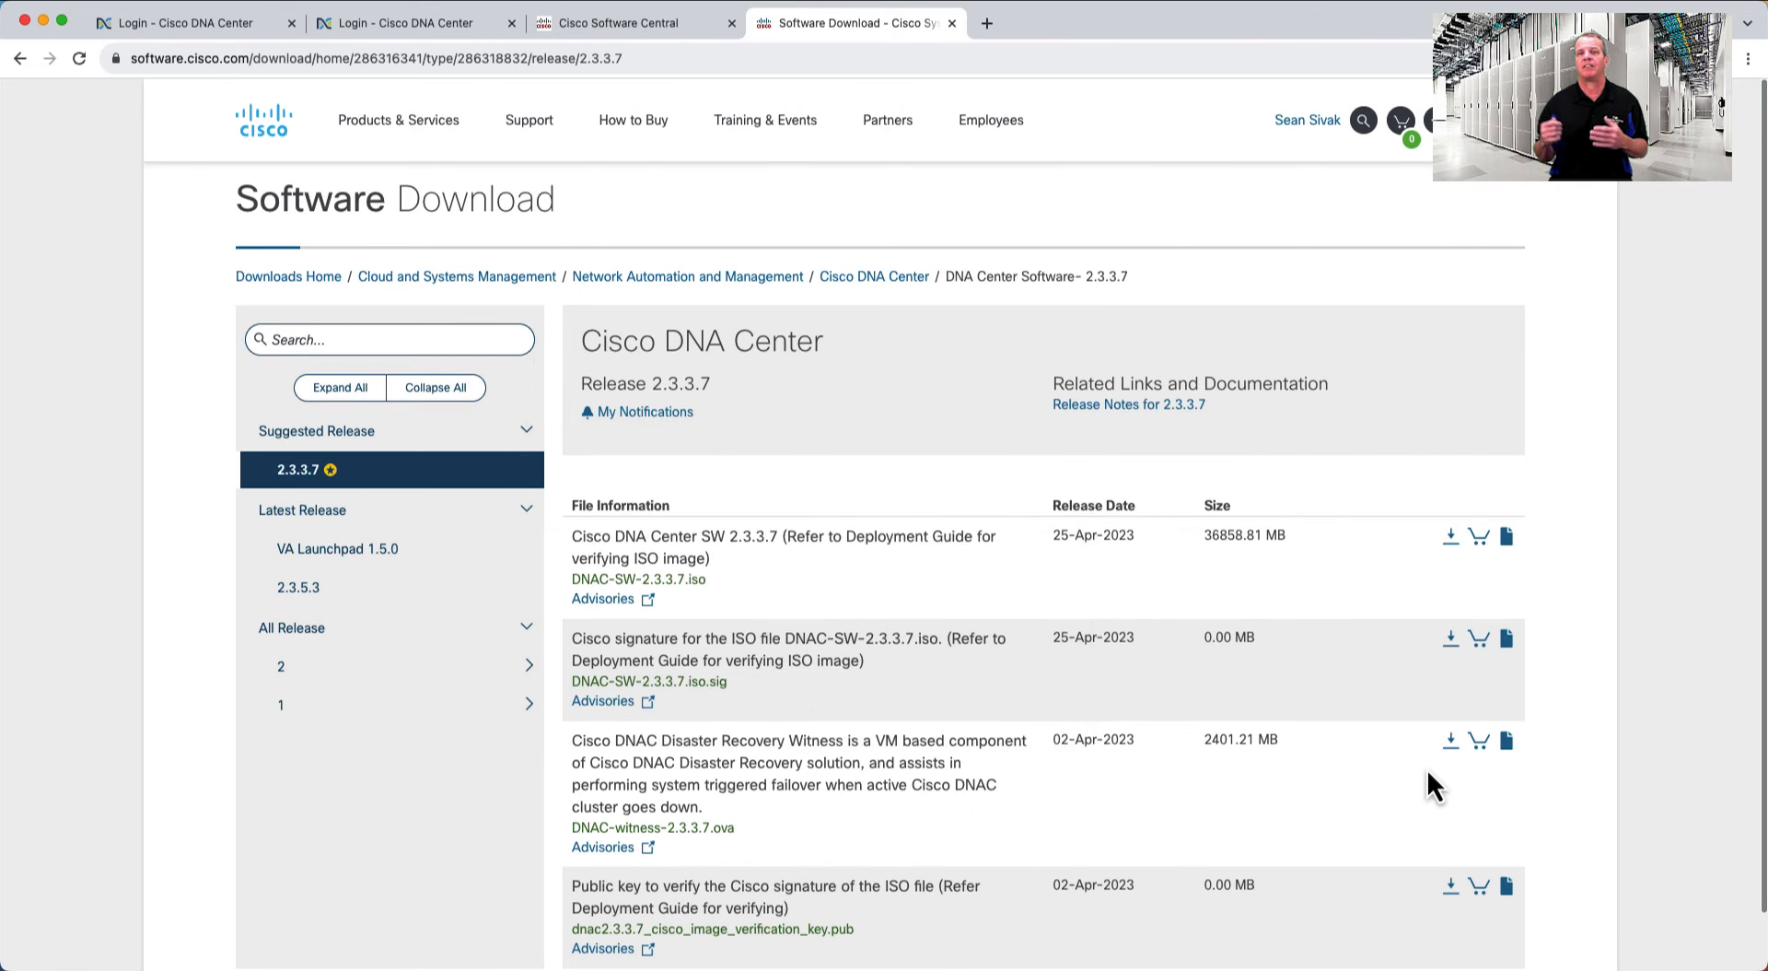
# - Accept the licence agreement and download DNAC-witness-2.3.3.7.ova
pyautogui.click(1450, 744)
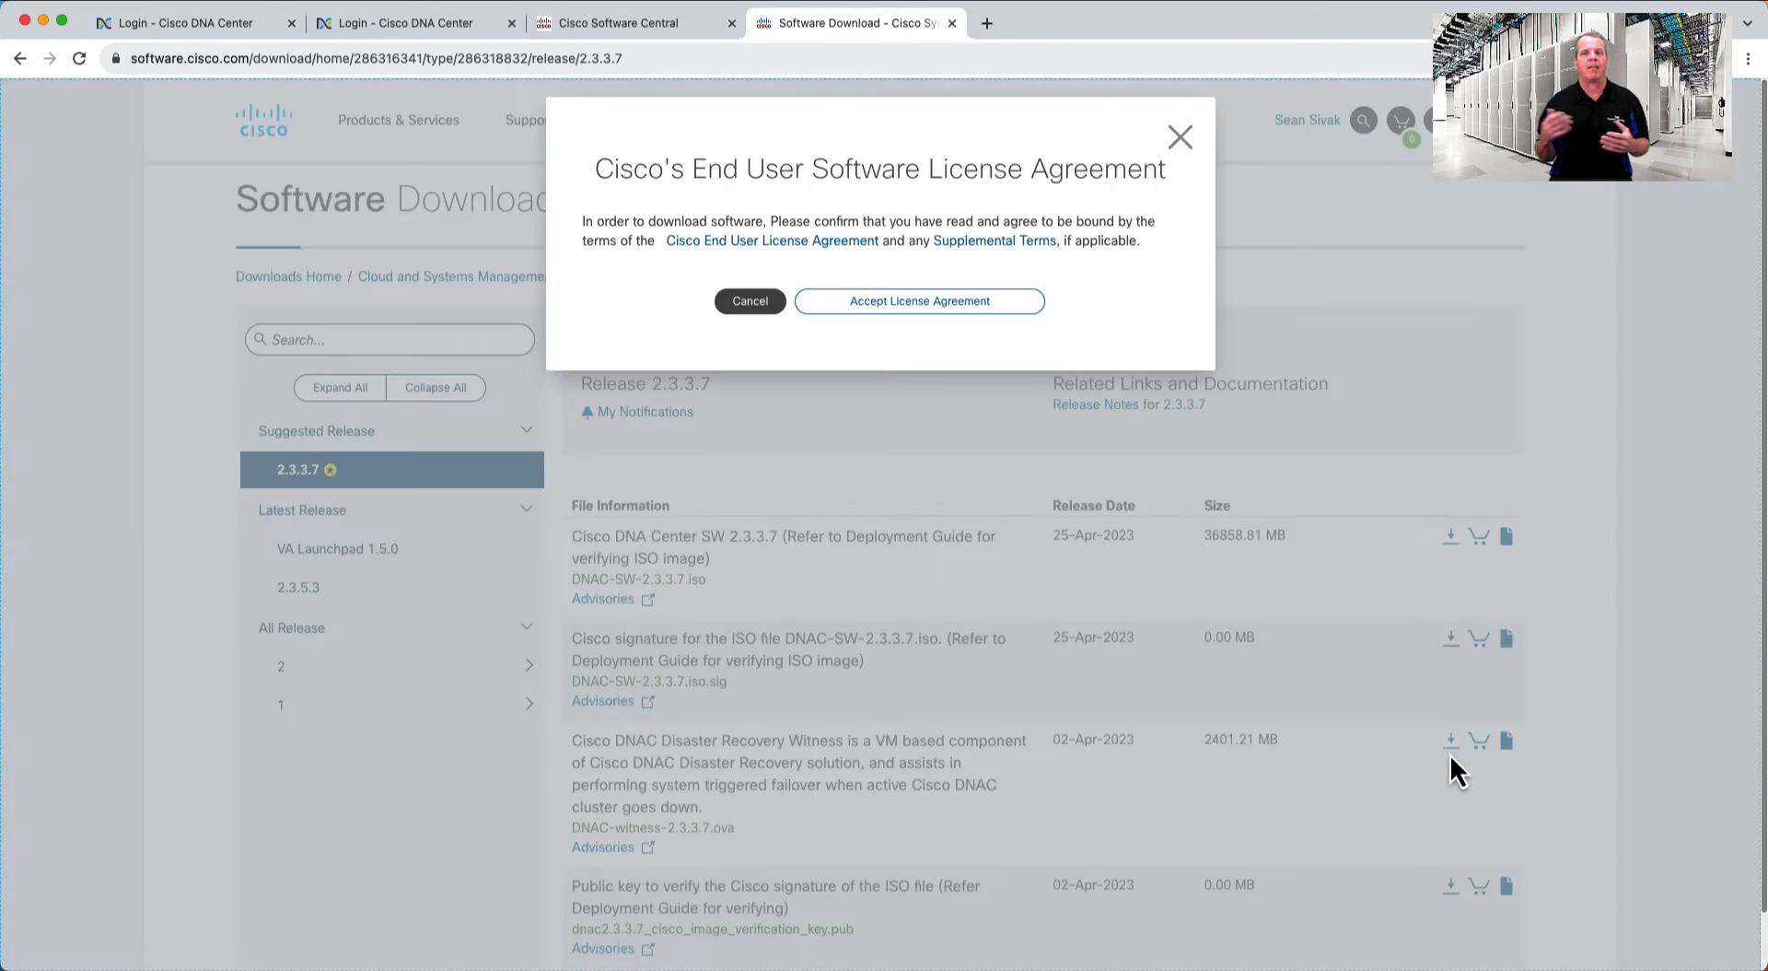
pyautogui.click(932, 304)
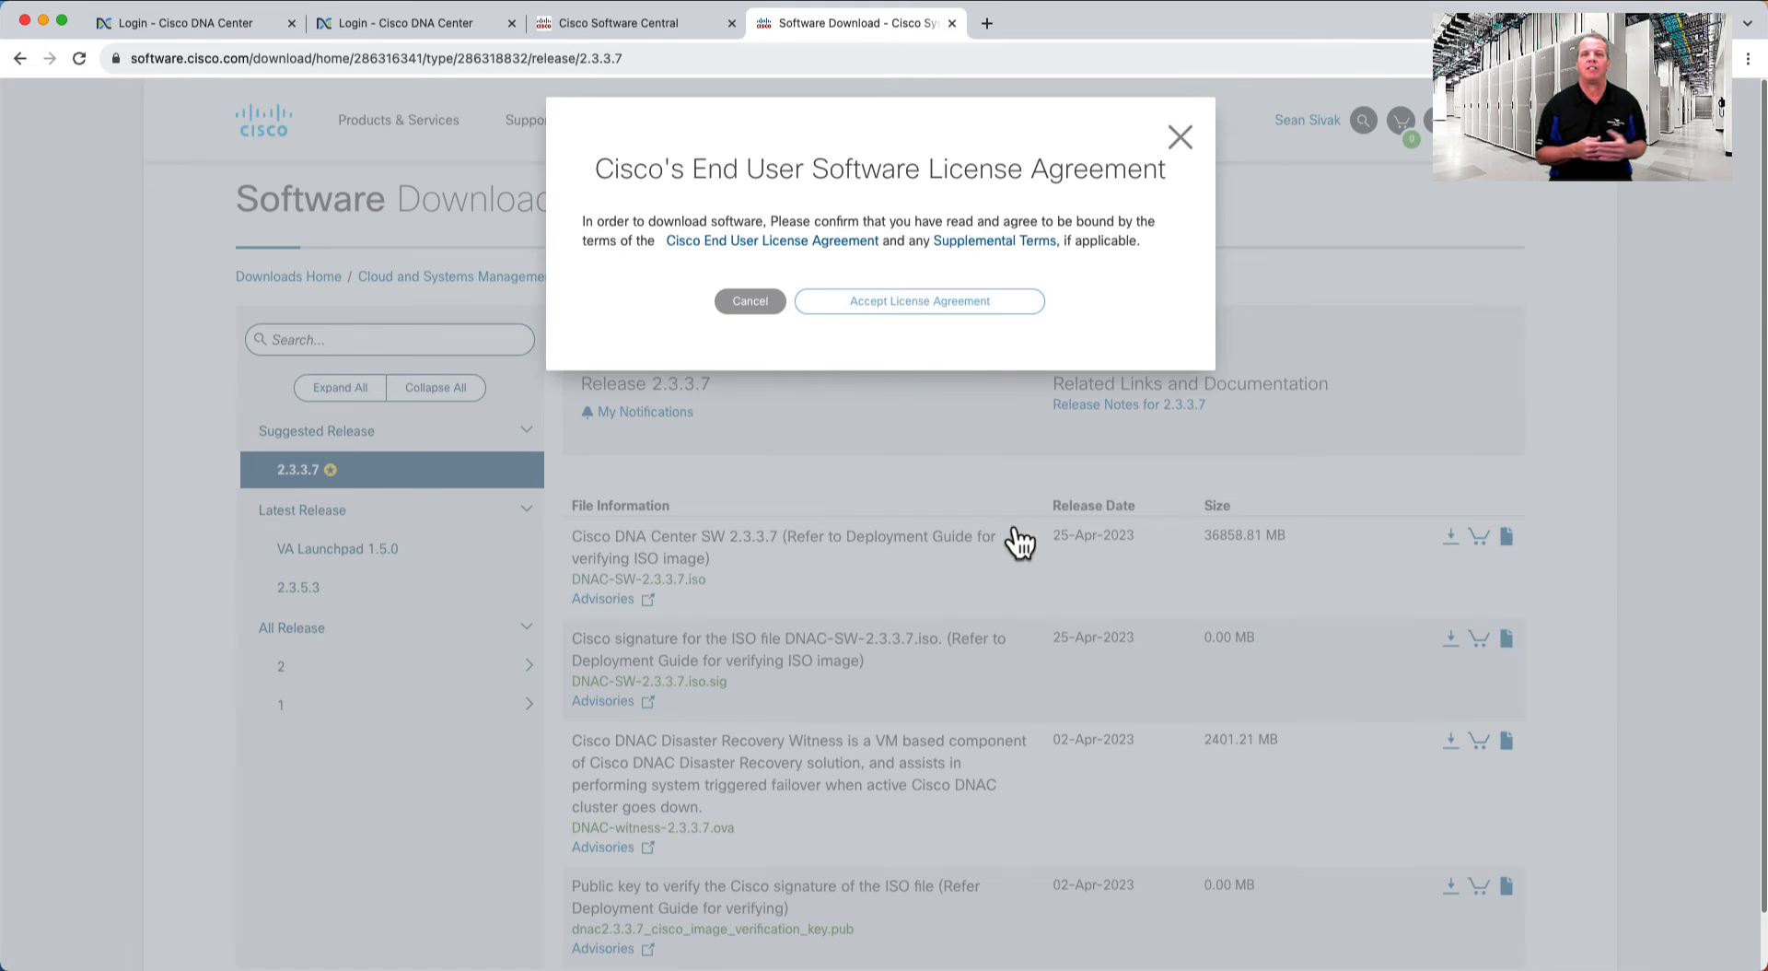
pyautogui.moveTo(1020, 544)
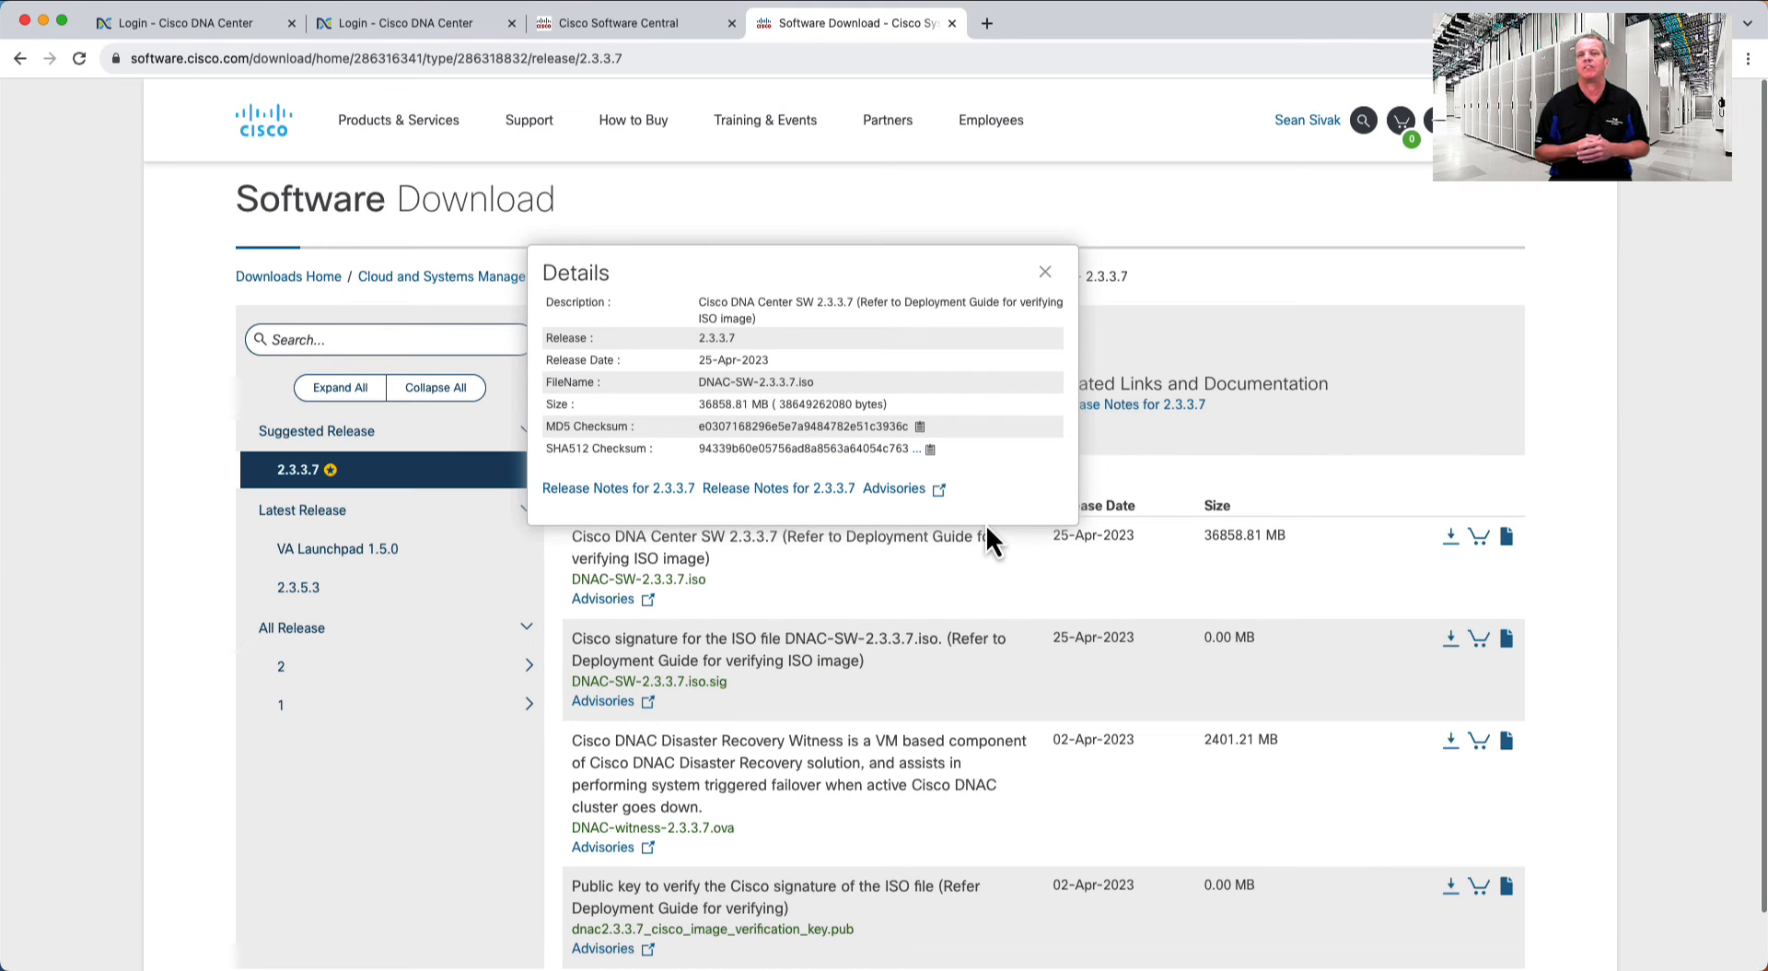
pyautogui.click(1451, 744)
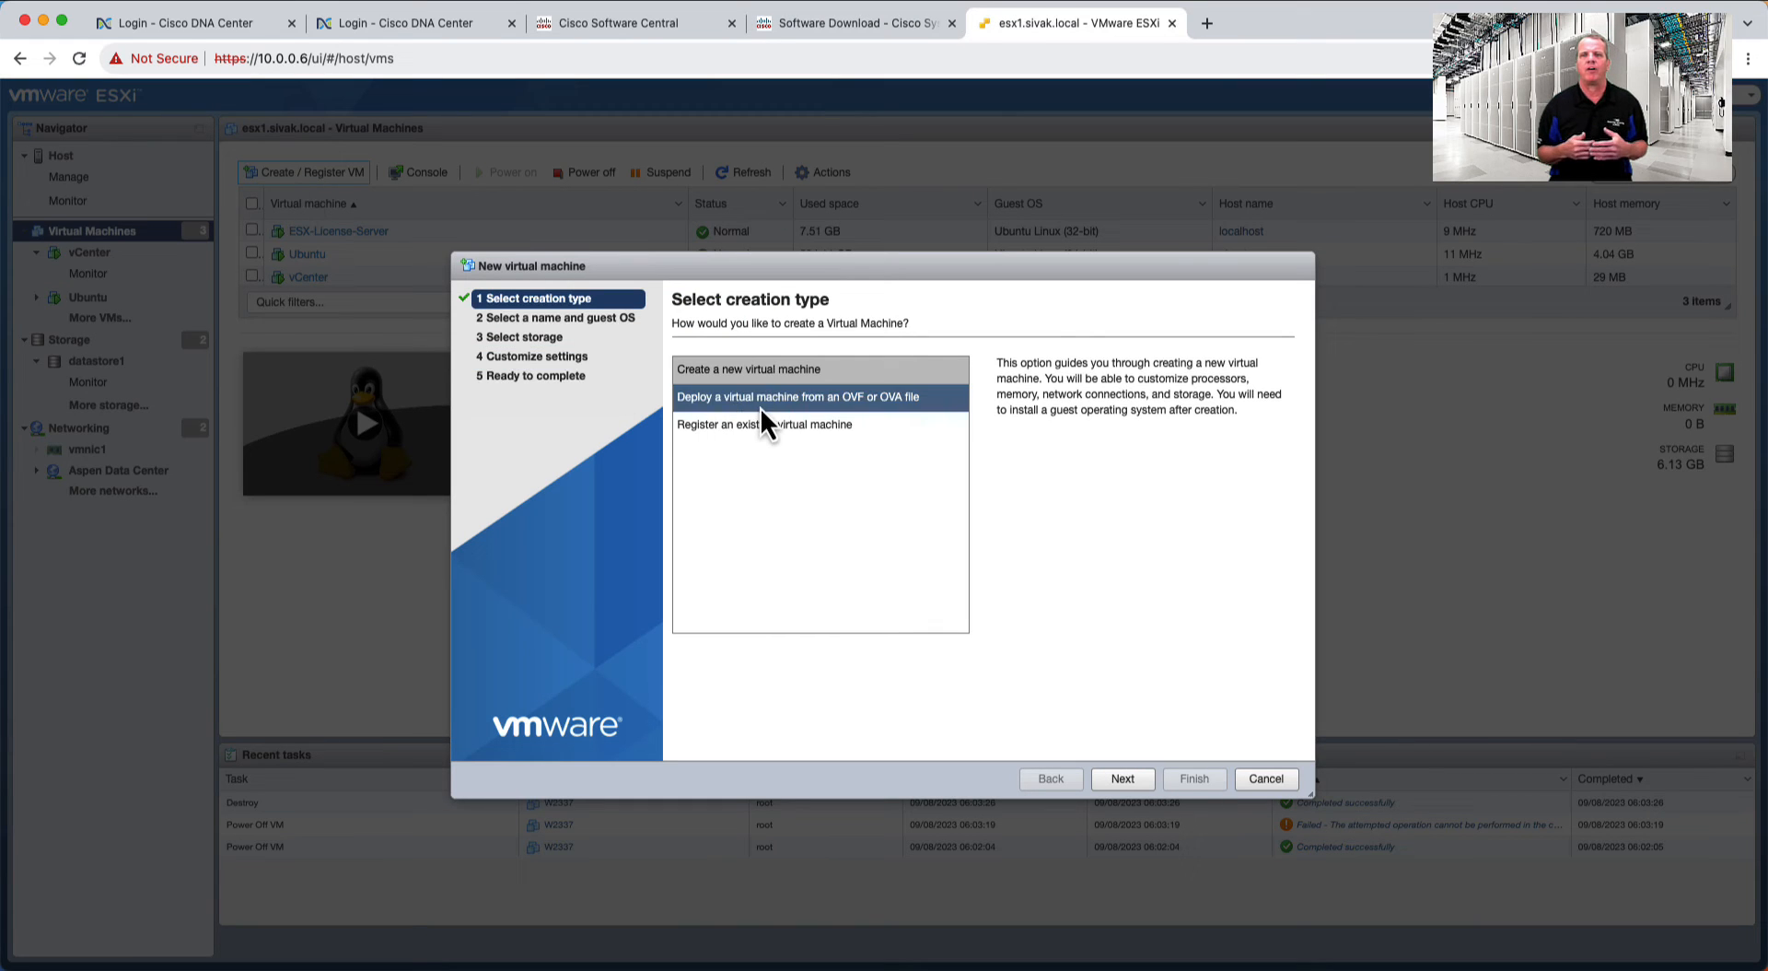
pyautogui.click(764, 405)
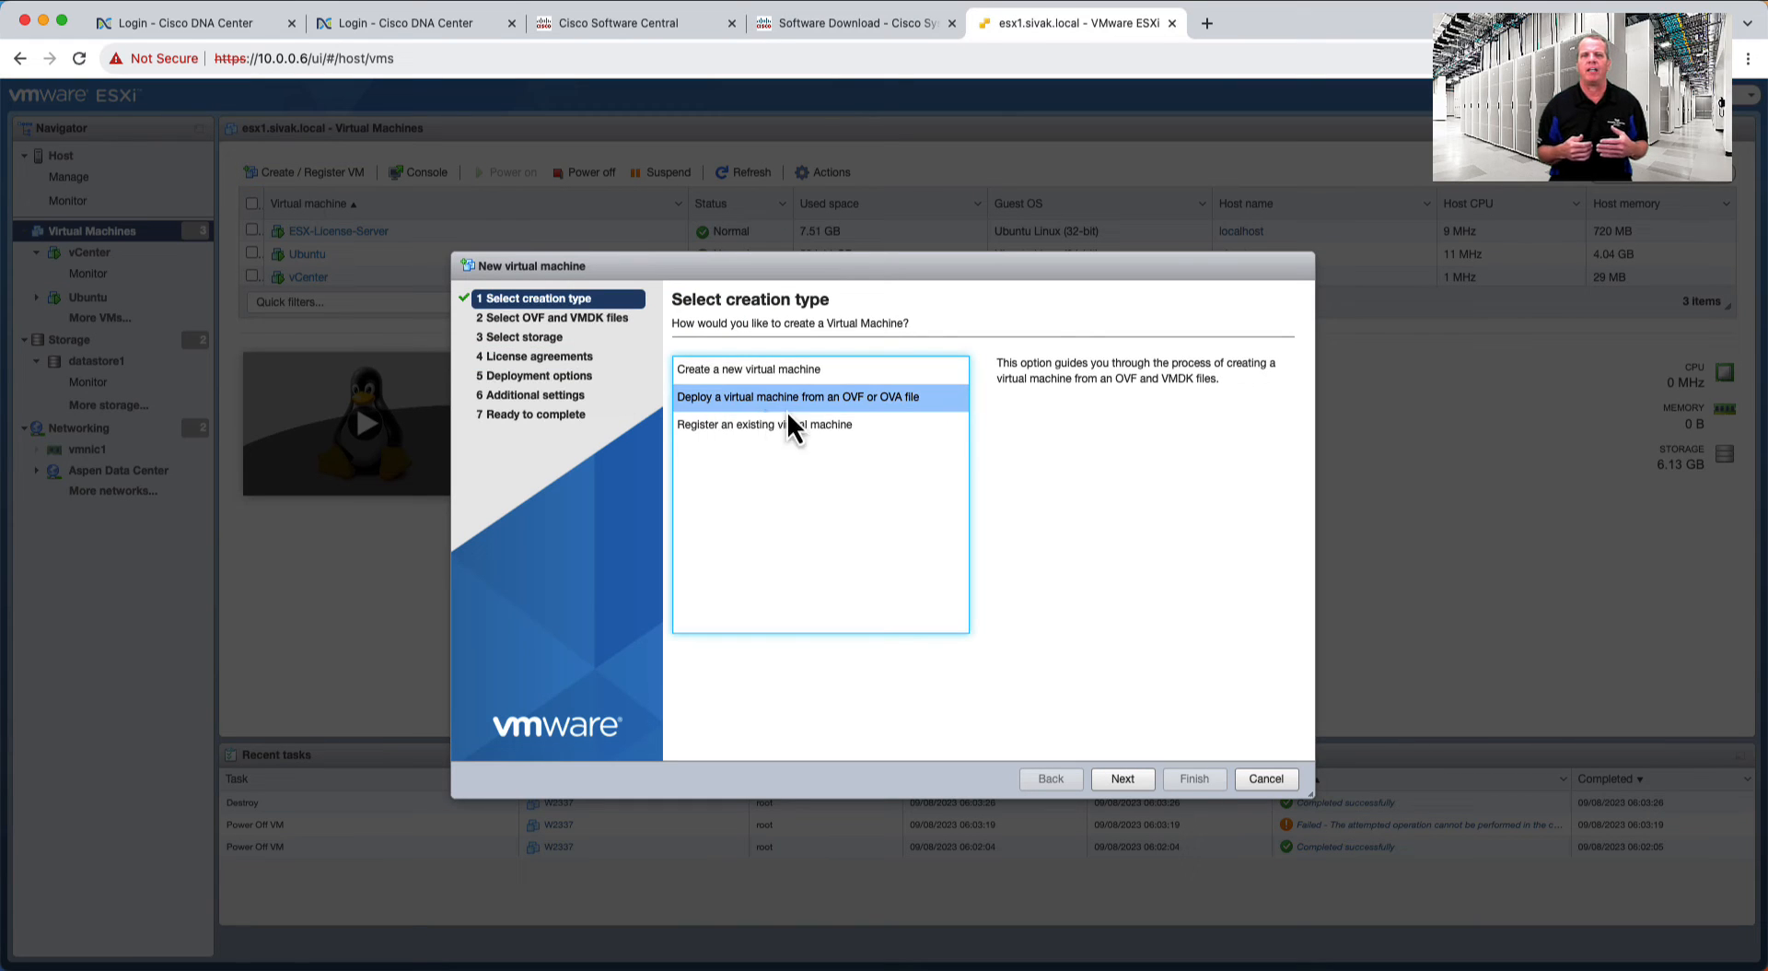
# - Deploy a Witness VM from the witness OVA onto the VM_Servers datastore
pyautogui.click(1122, 778)
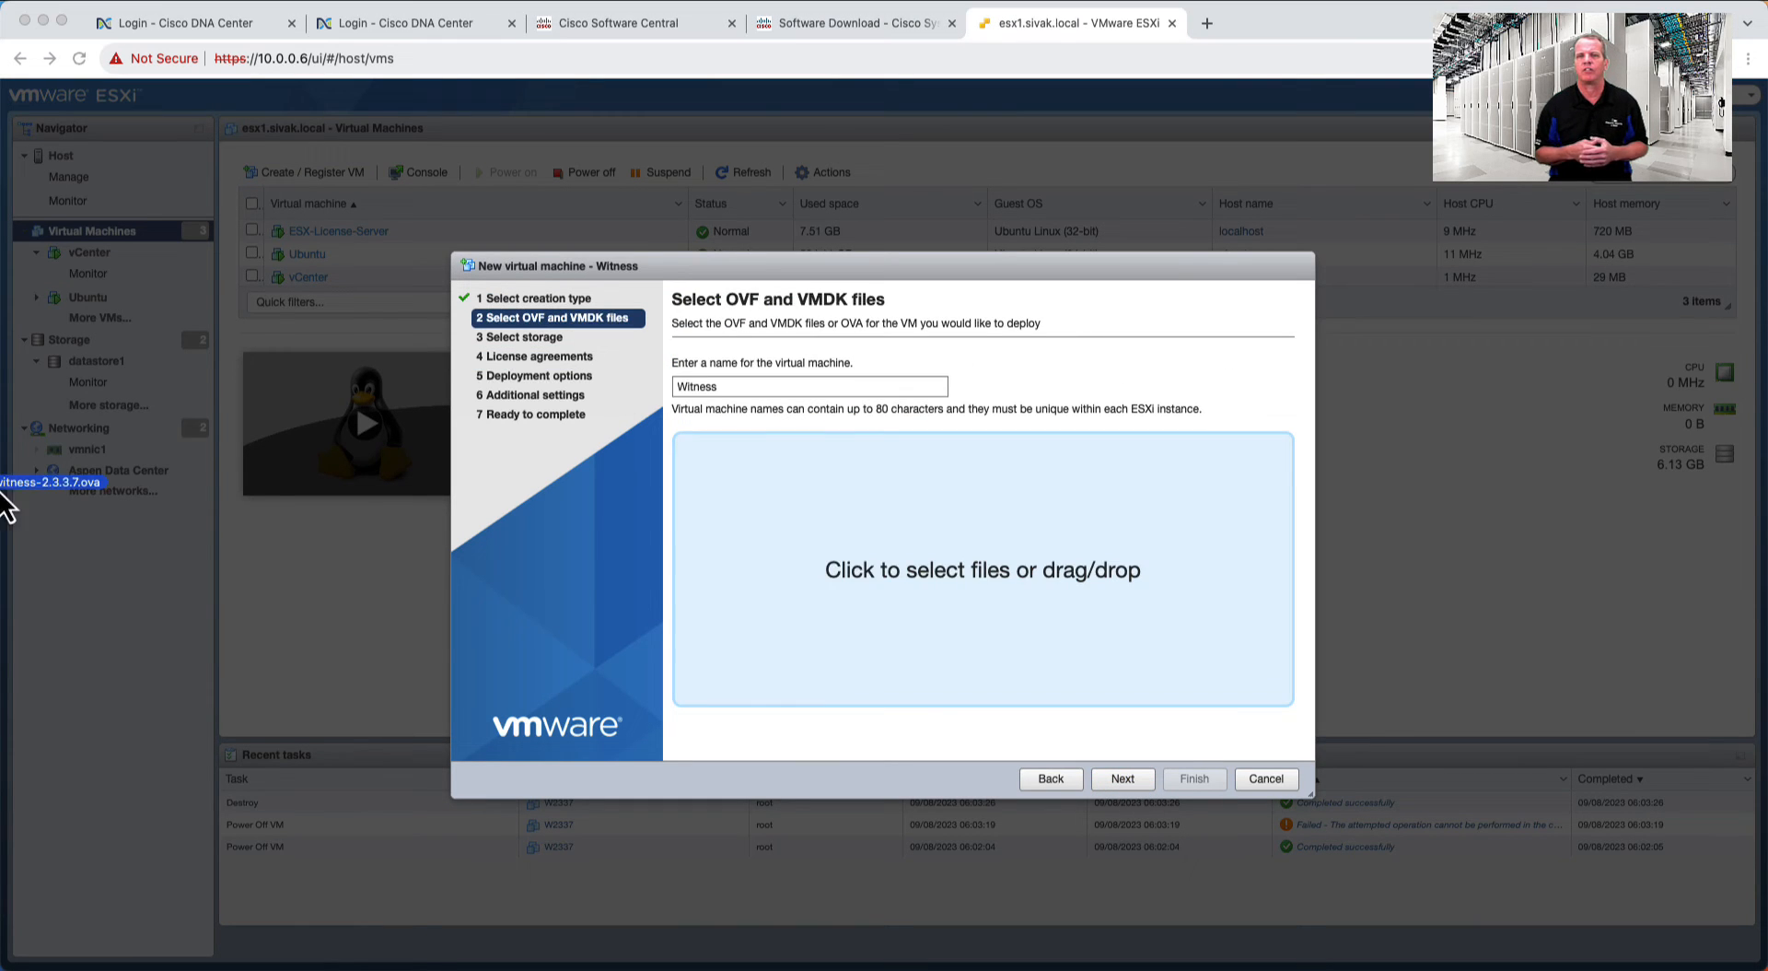
pyautogui.moveTo(5, 502); pyautogui.dragTo(902, 562)
pyautogui.click(1123, 778)
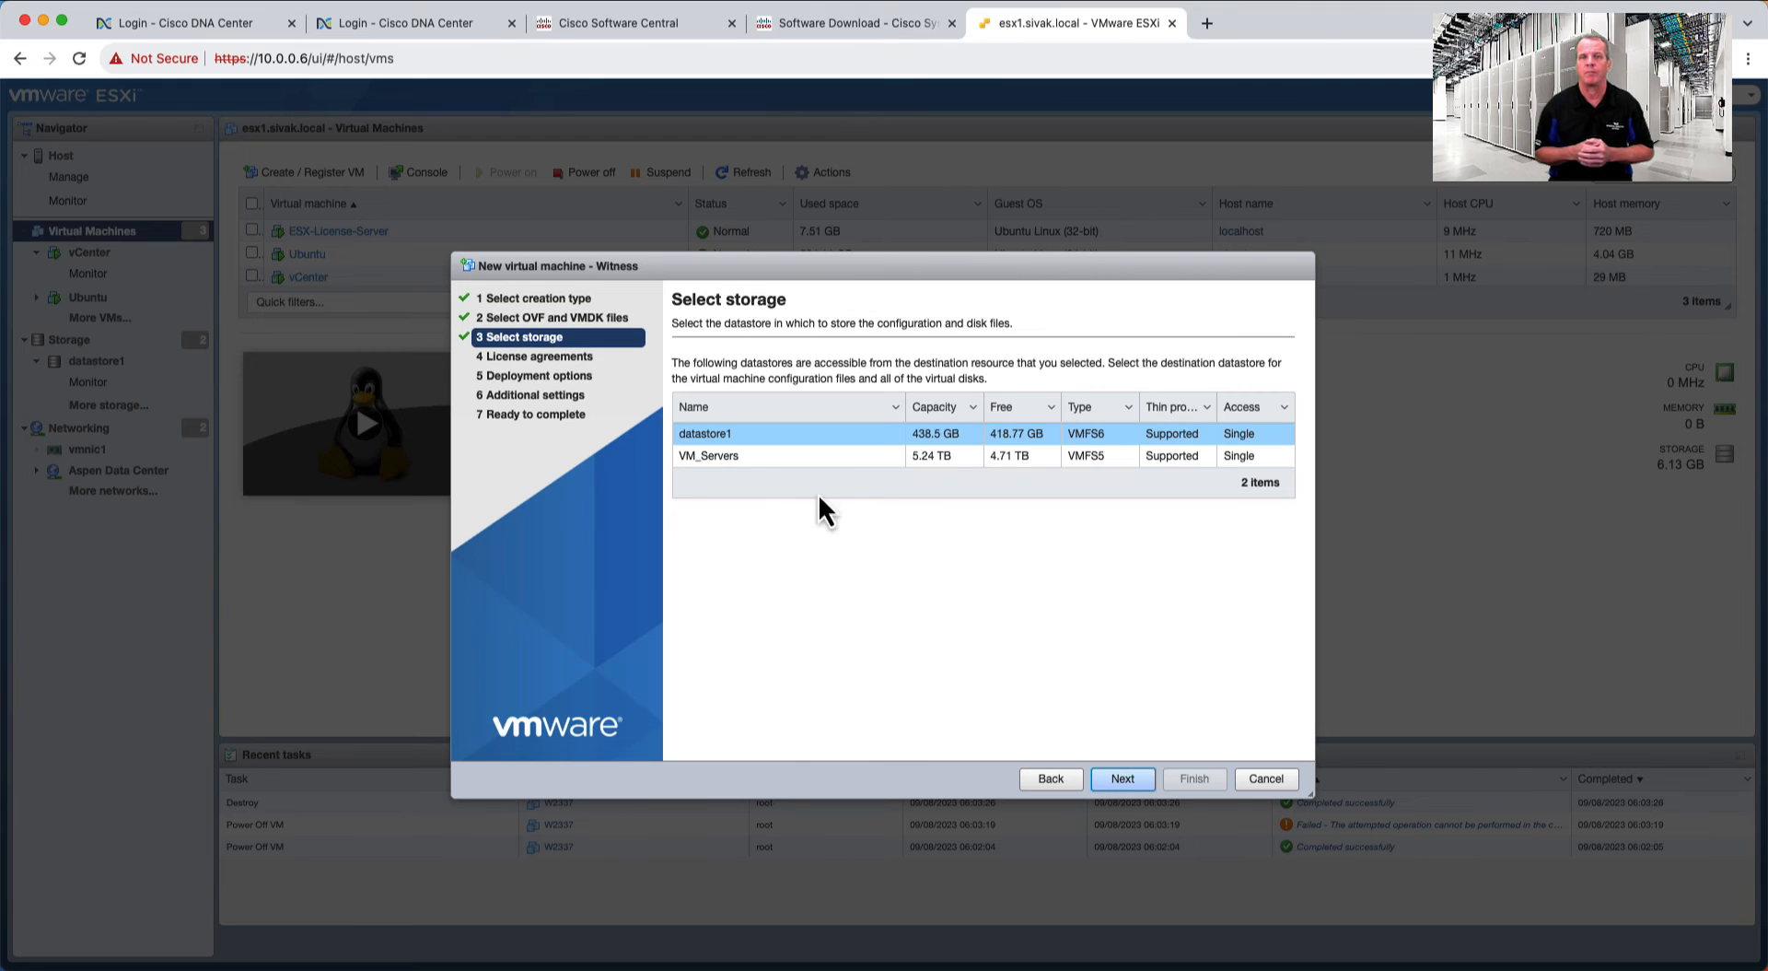
pyautogui.click(728, 457)
pyautogui.click(1131, 781)
pyautogui.click(1131, 781)
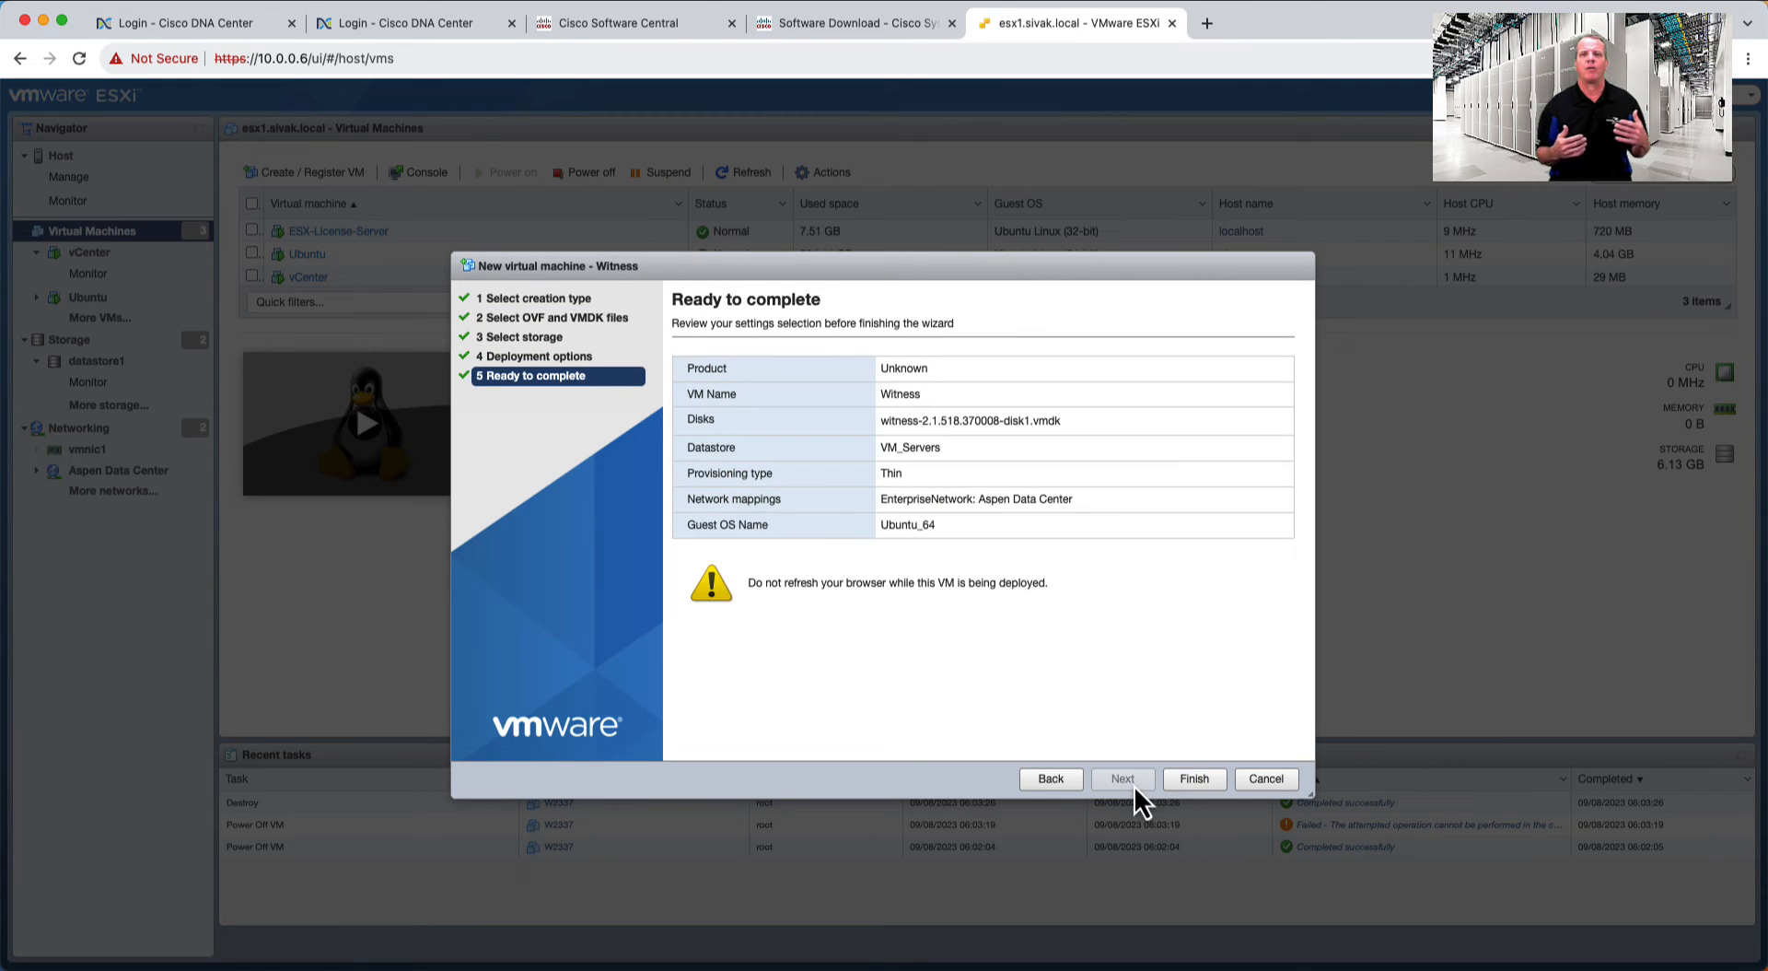
pyautogui.click(1195, 778)
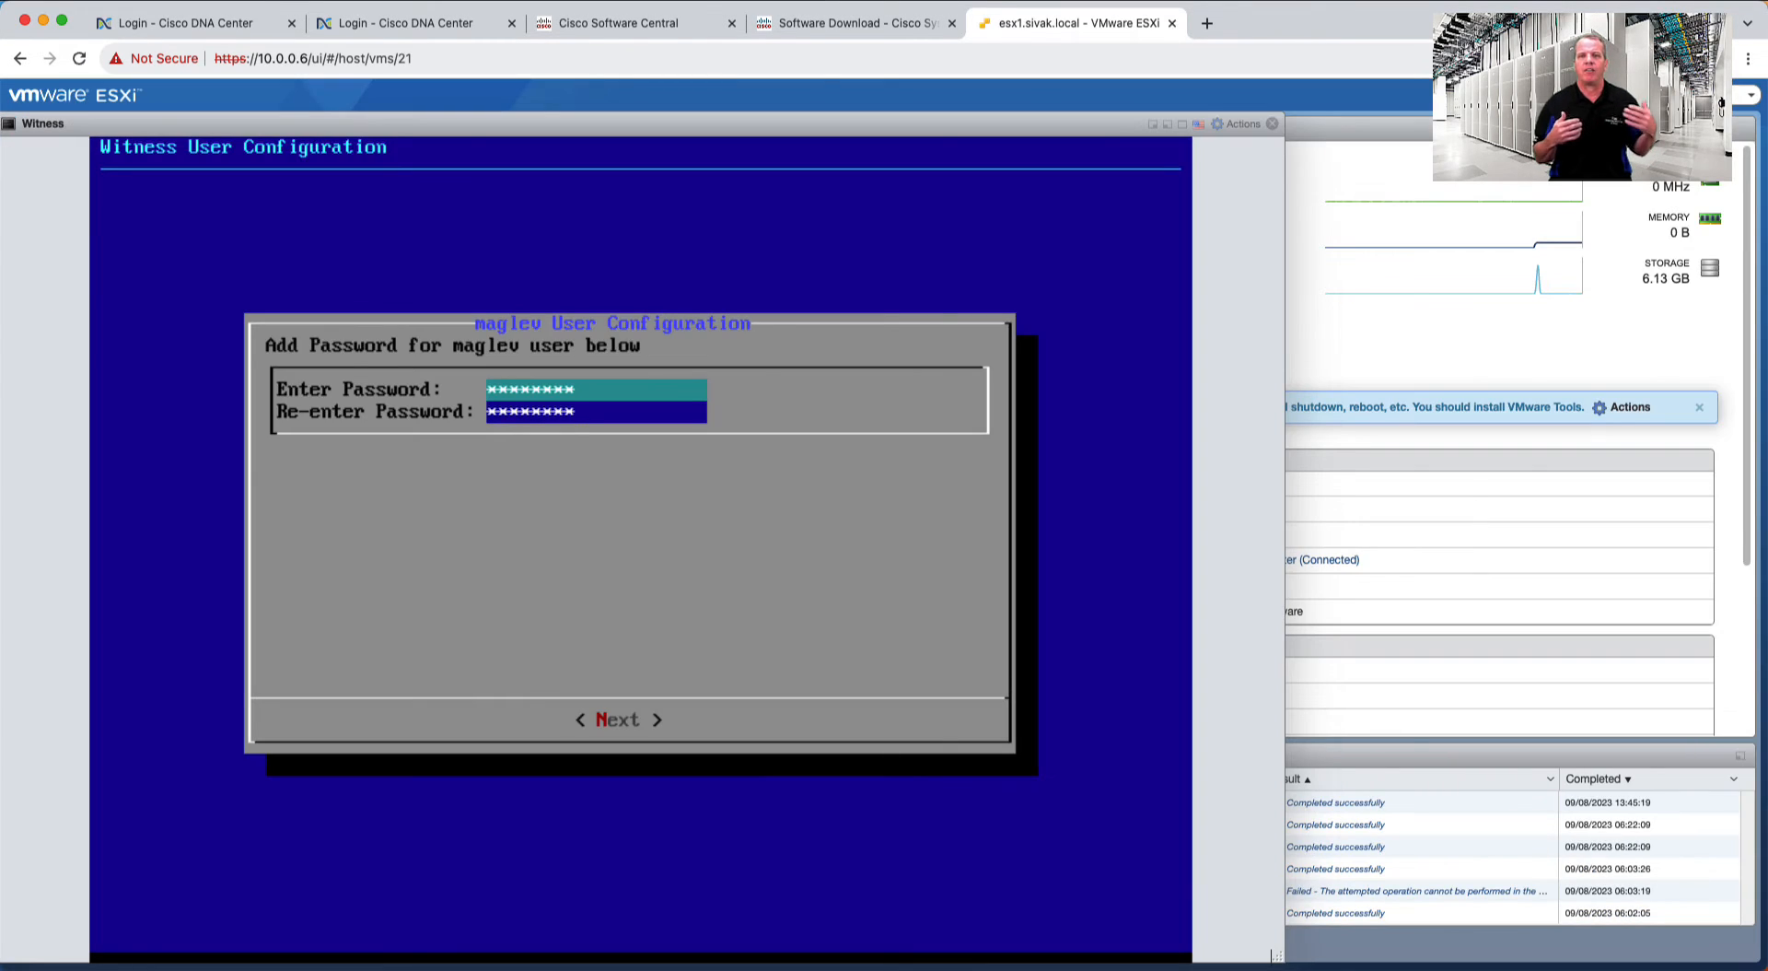
# - In the witness console, set the maglev password, IP 10.36.36.36, DNS 10.0.0.8 and NTP 10.0.0.1
pyautogui.press('Tab')
pyautogui.press('Return')
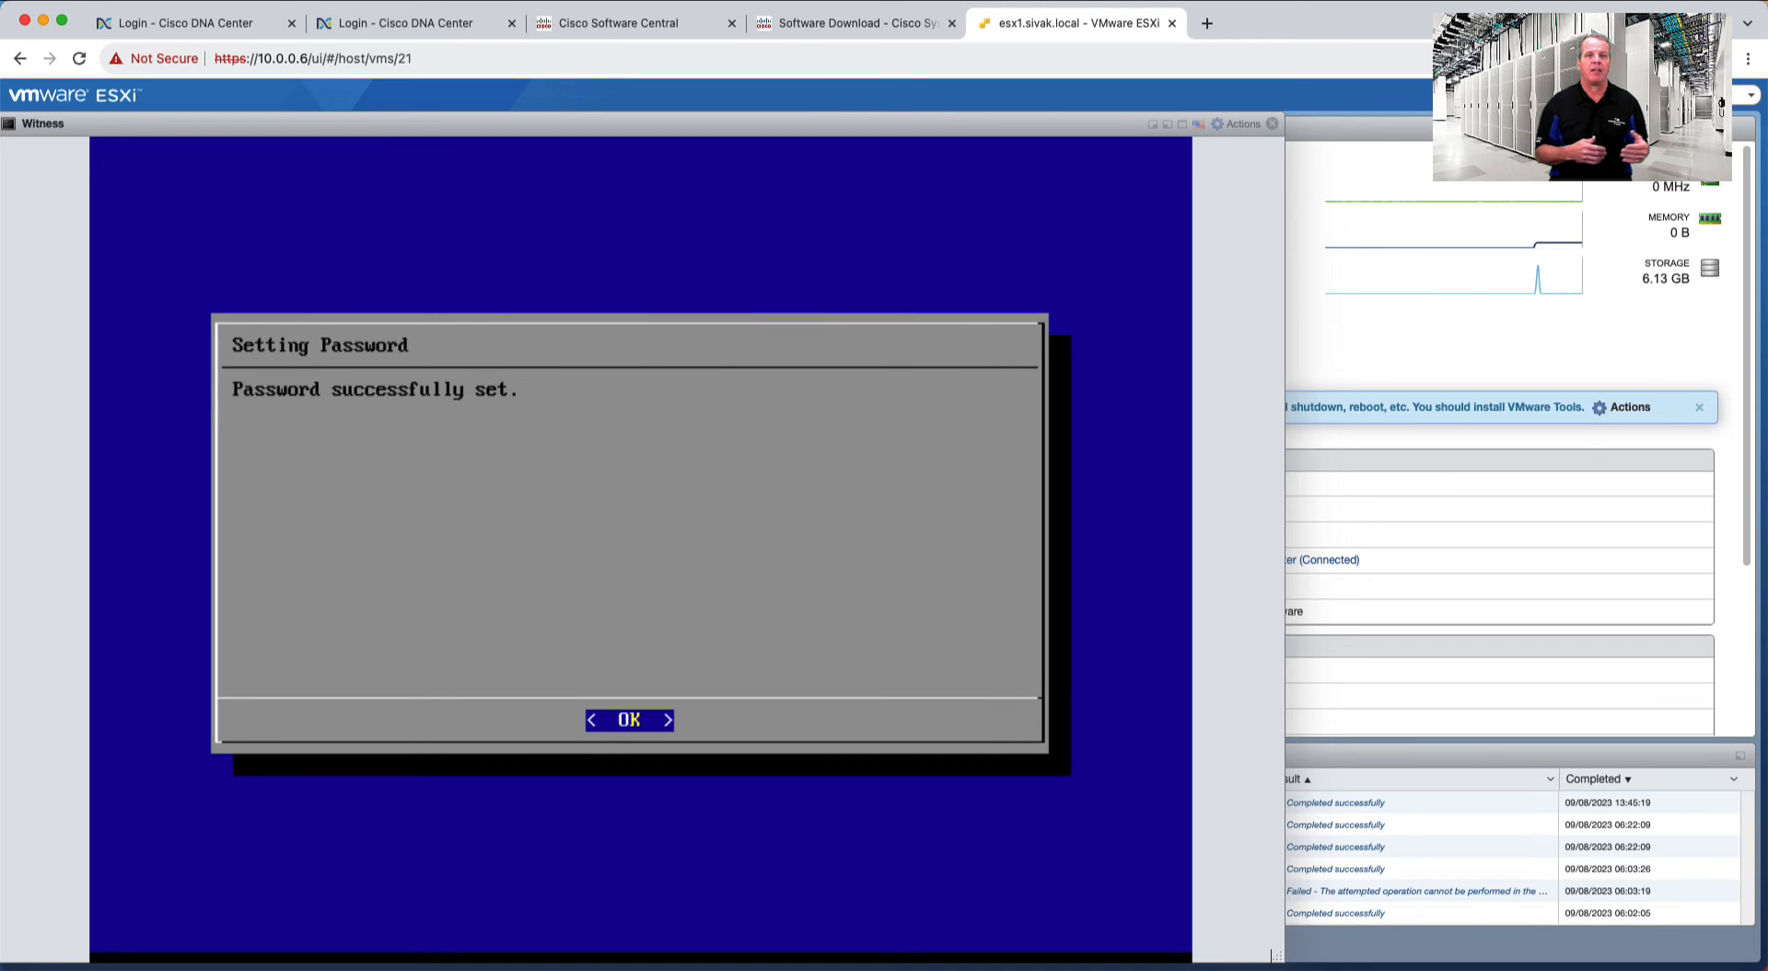
pyautogui.press('Return')
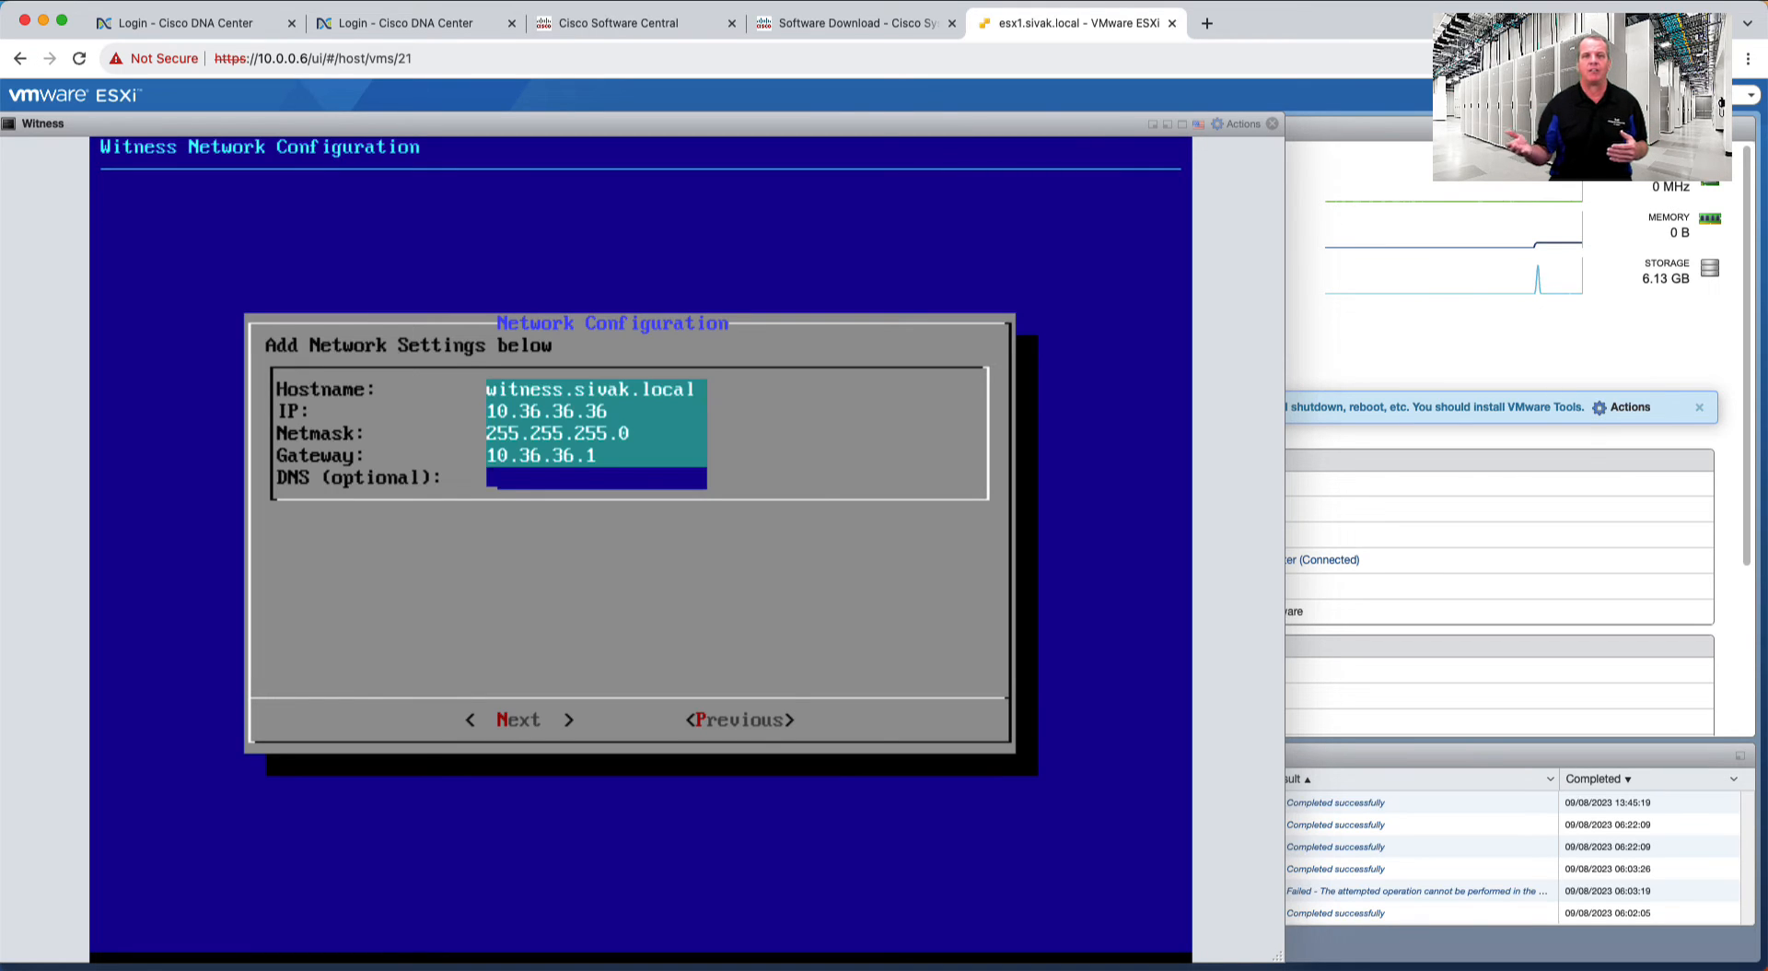
pyautogui.write('10.0.0.8')
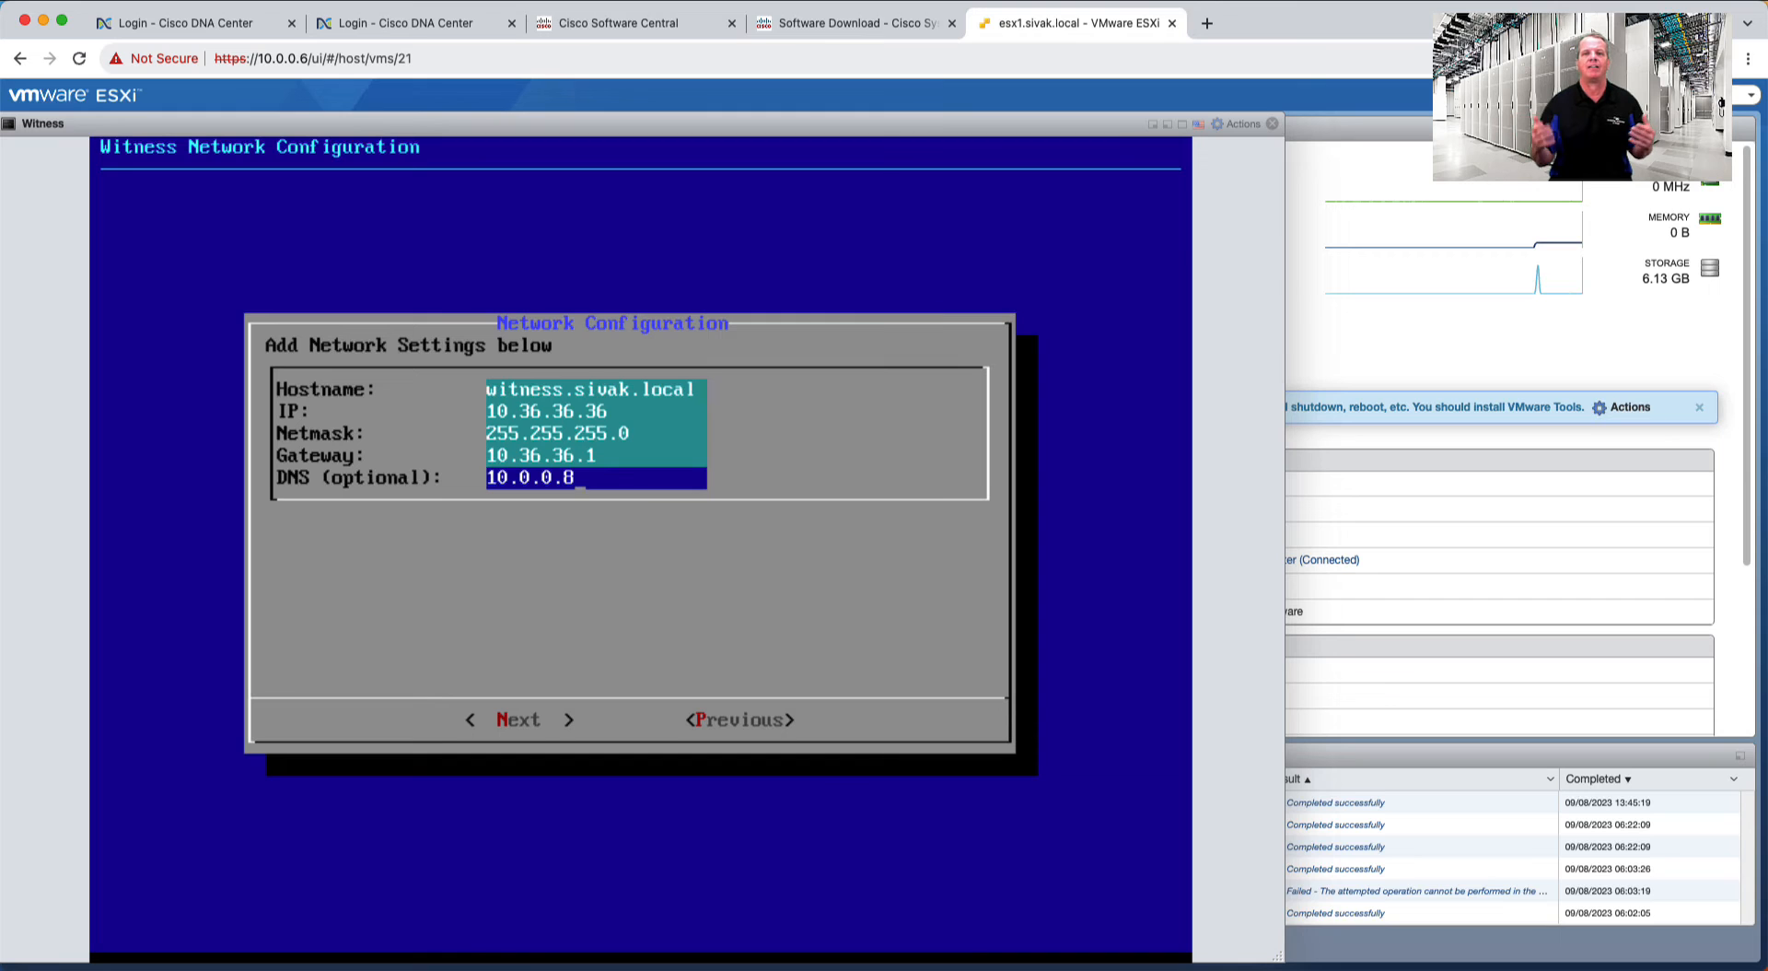
pyautogui.press('Tab')
pyautogui.press('Return')
pyautogui.write('10.0.0.1')
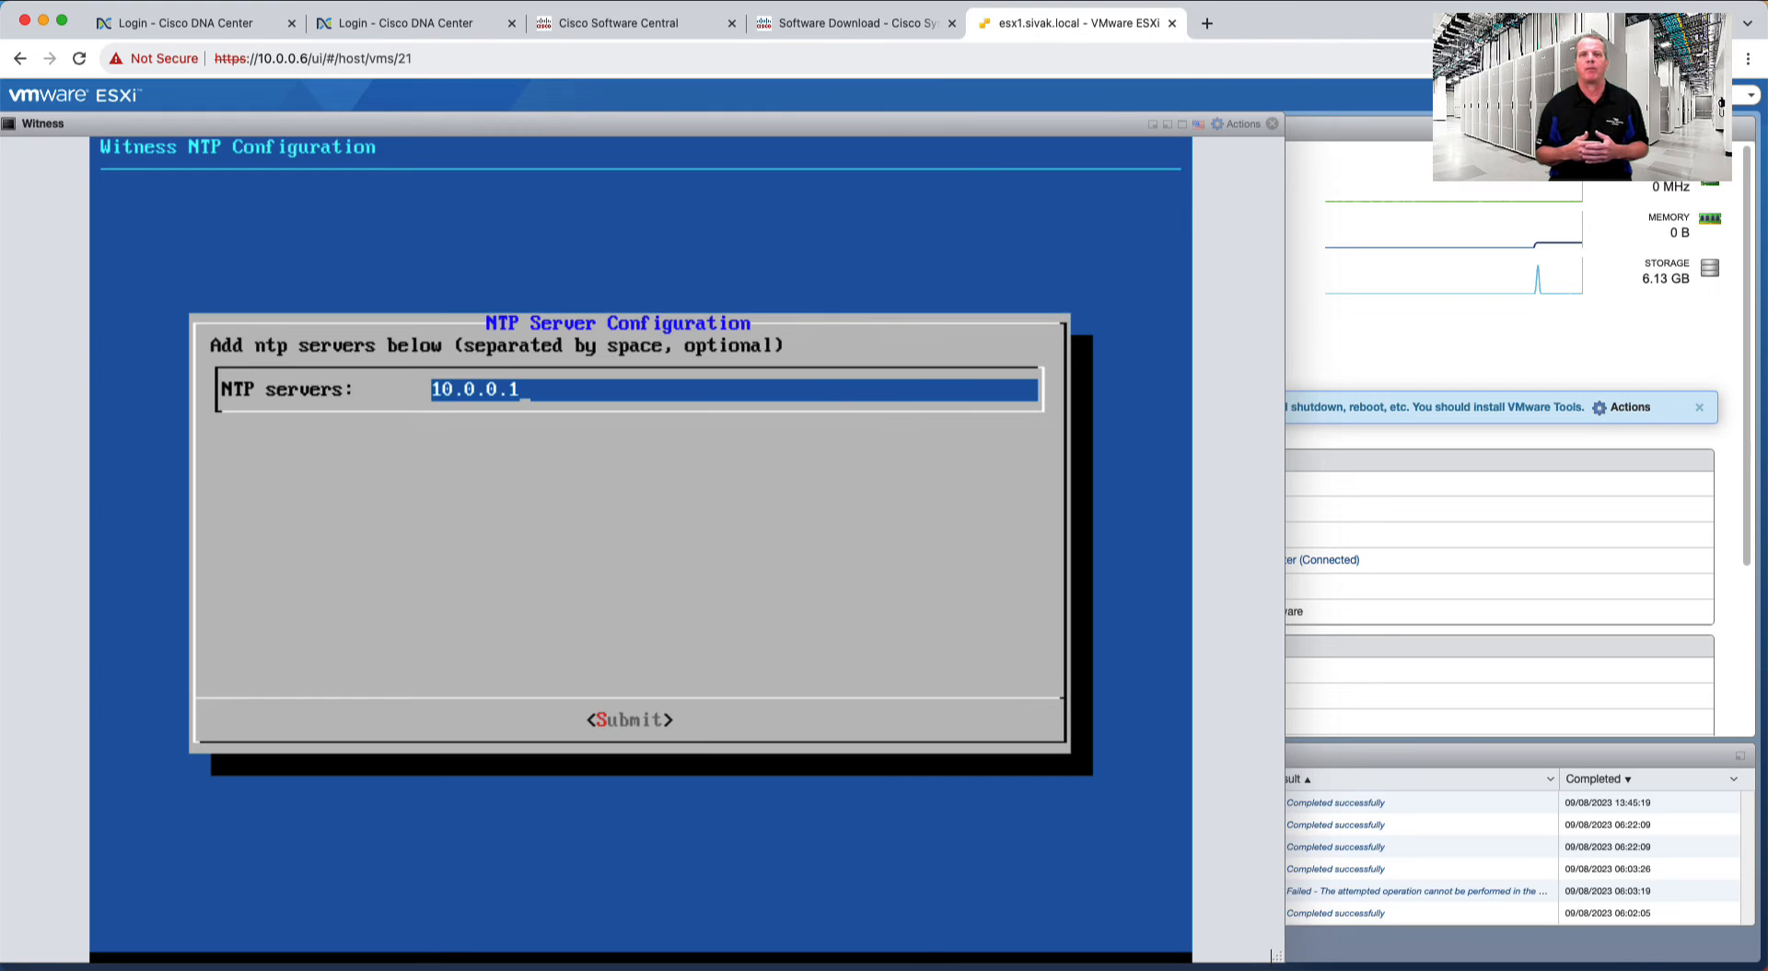
pyautogui.press('Tab')
pyautogui.press('Return')
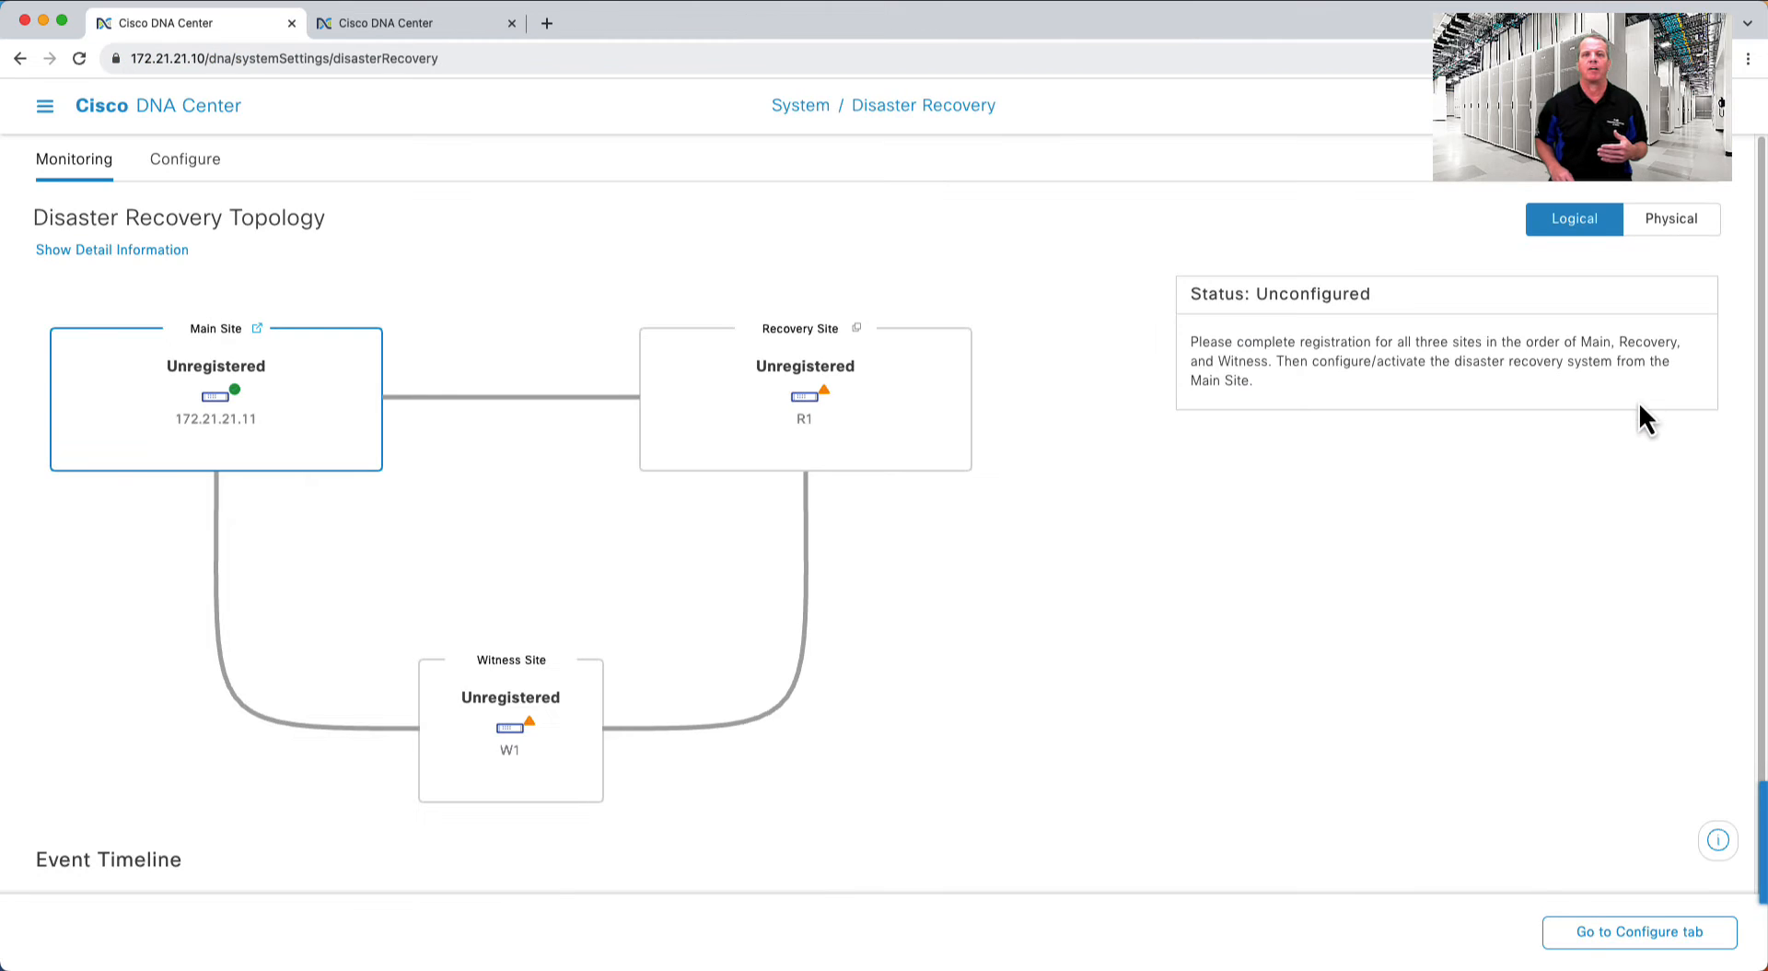
# - Start the Main Site disaster recovery configuration with cluster VIP promotion set to No
pyautogui.click(193, 166)
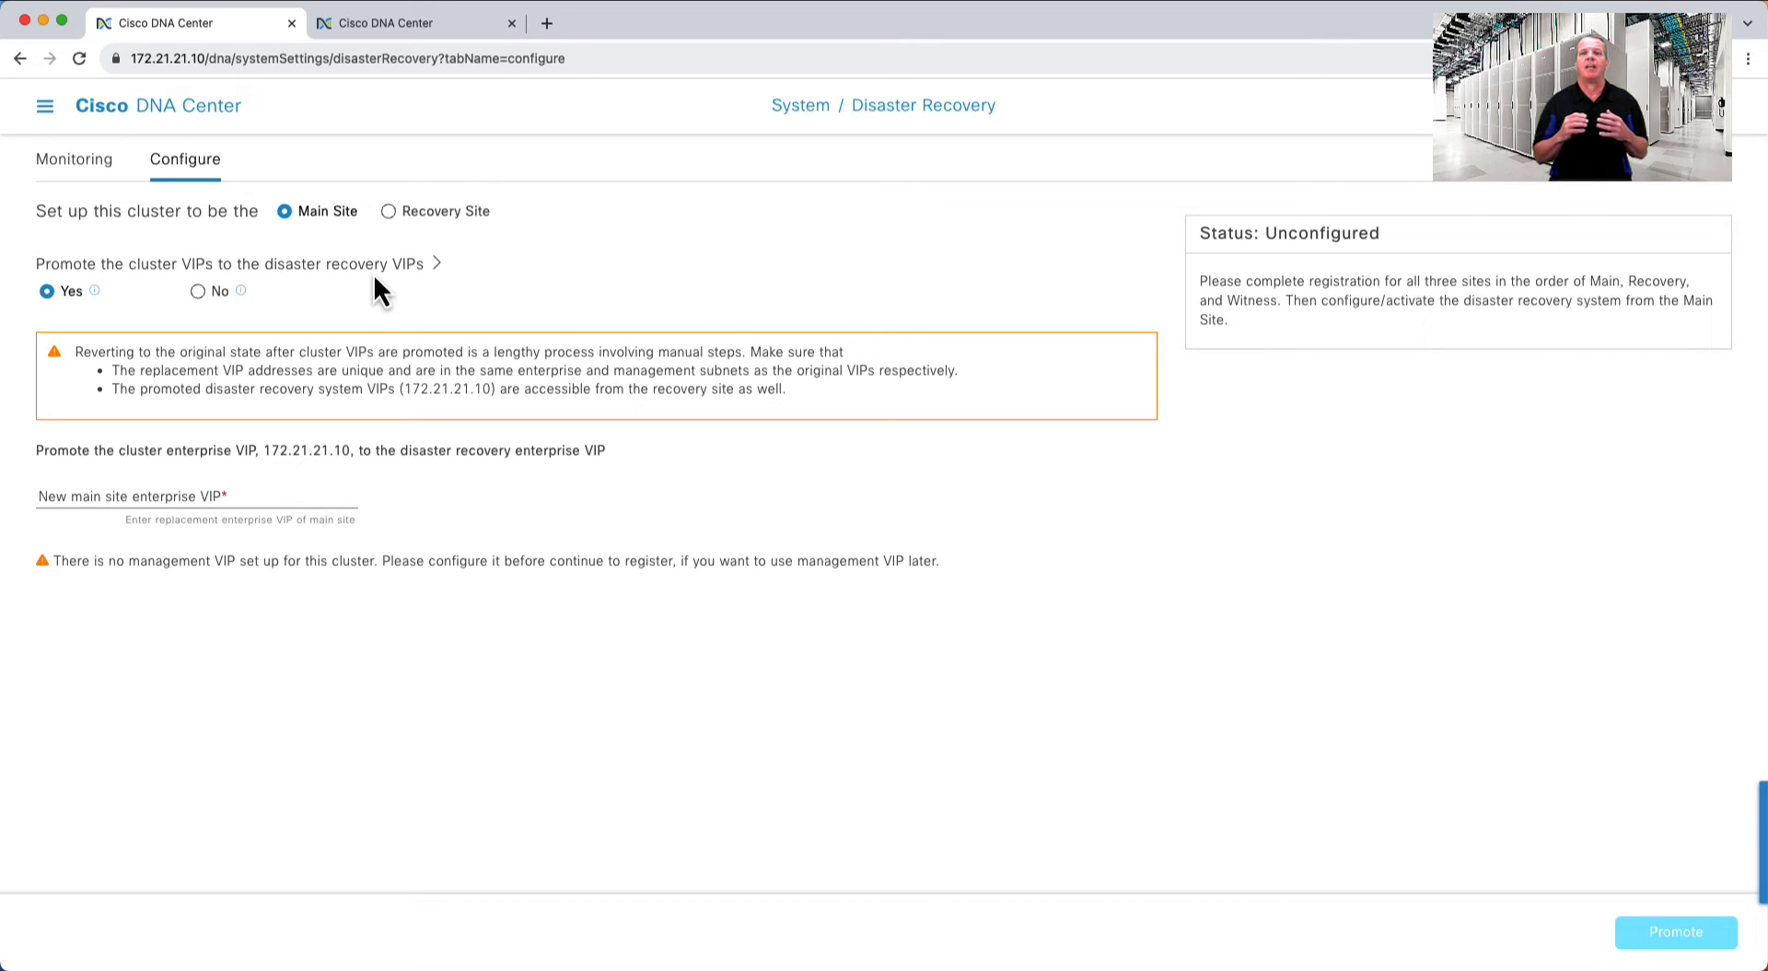
pyautogui.click(214, 295)
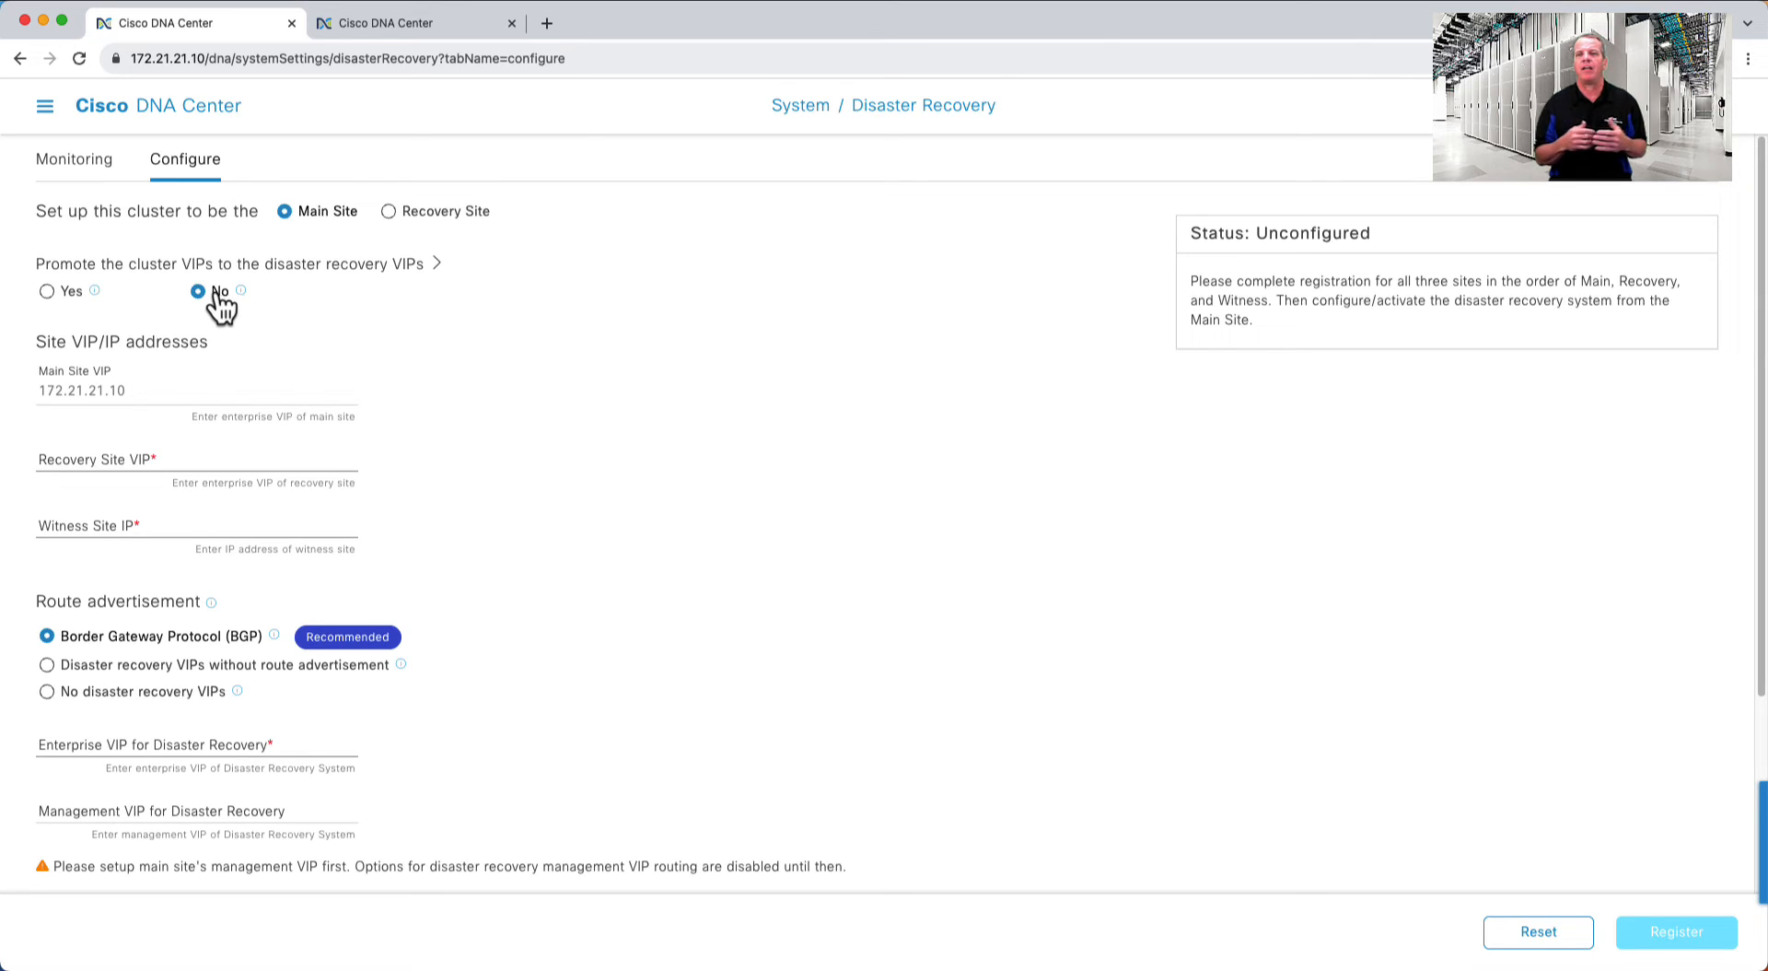
# - Enter recovery VIP 172.27.27.10, witness IP 10.36.36.36 and enterprise VIP 10.10.10.10
pyautogui.click(187, 458)
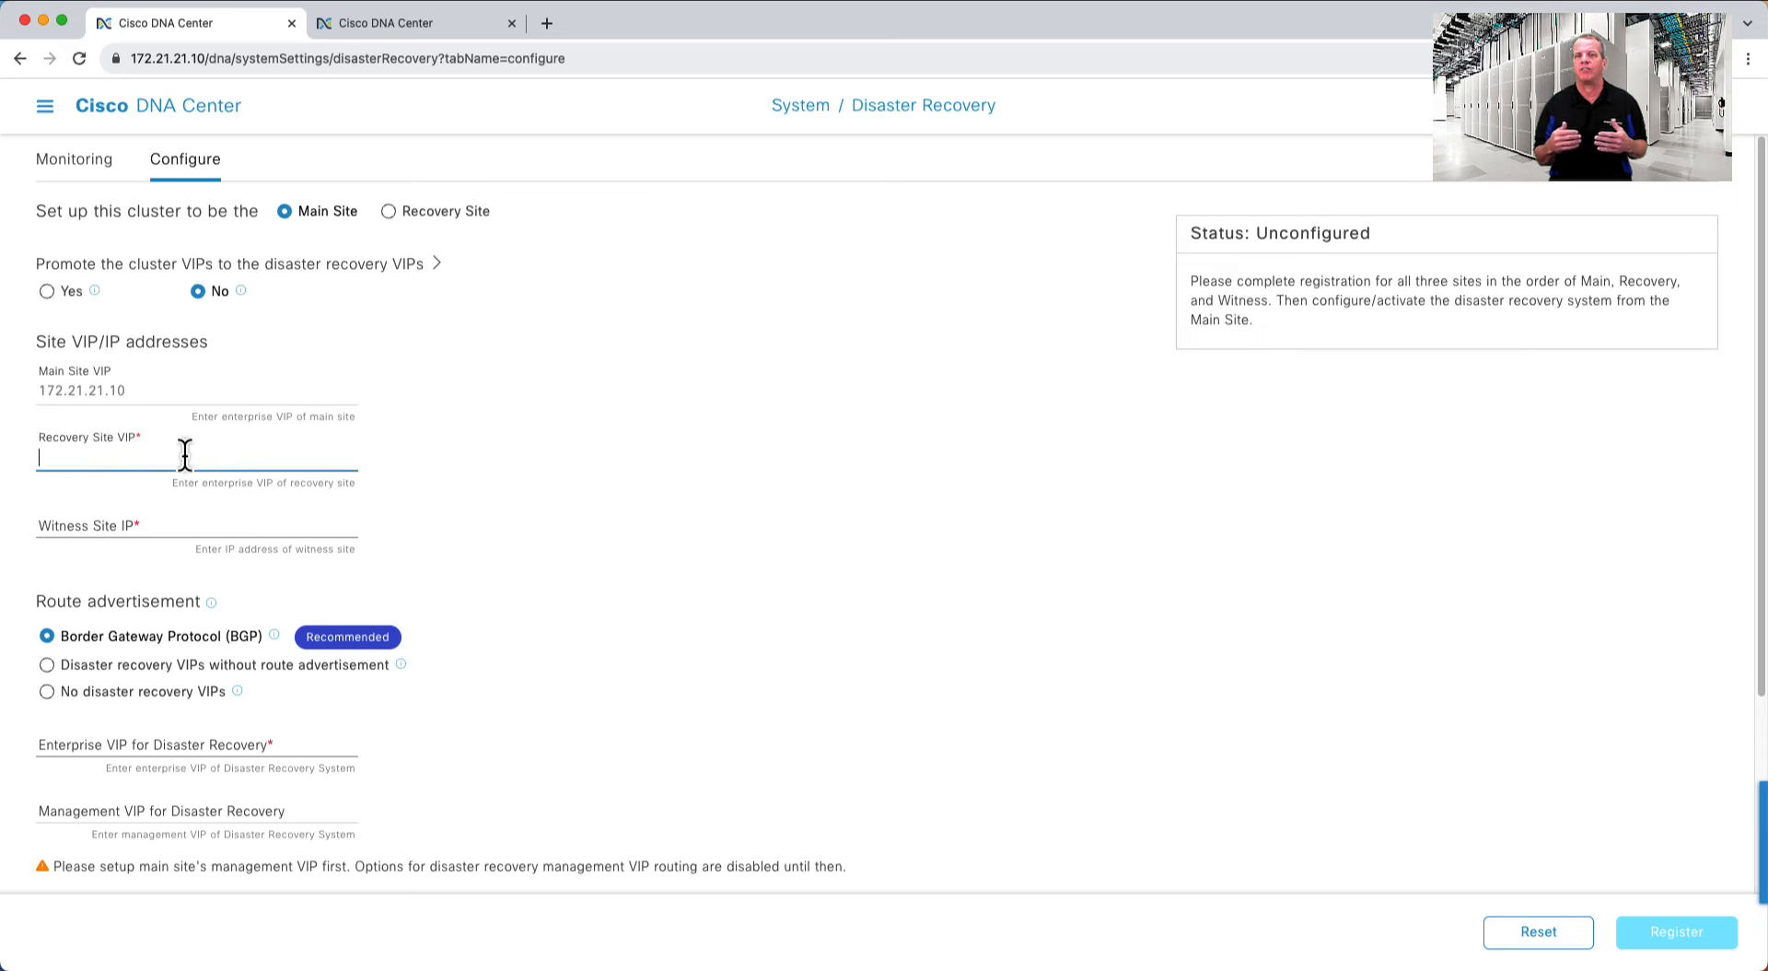
pyautogui.write('1')
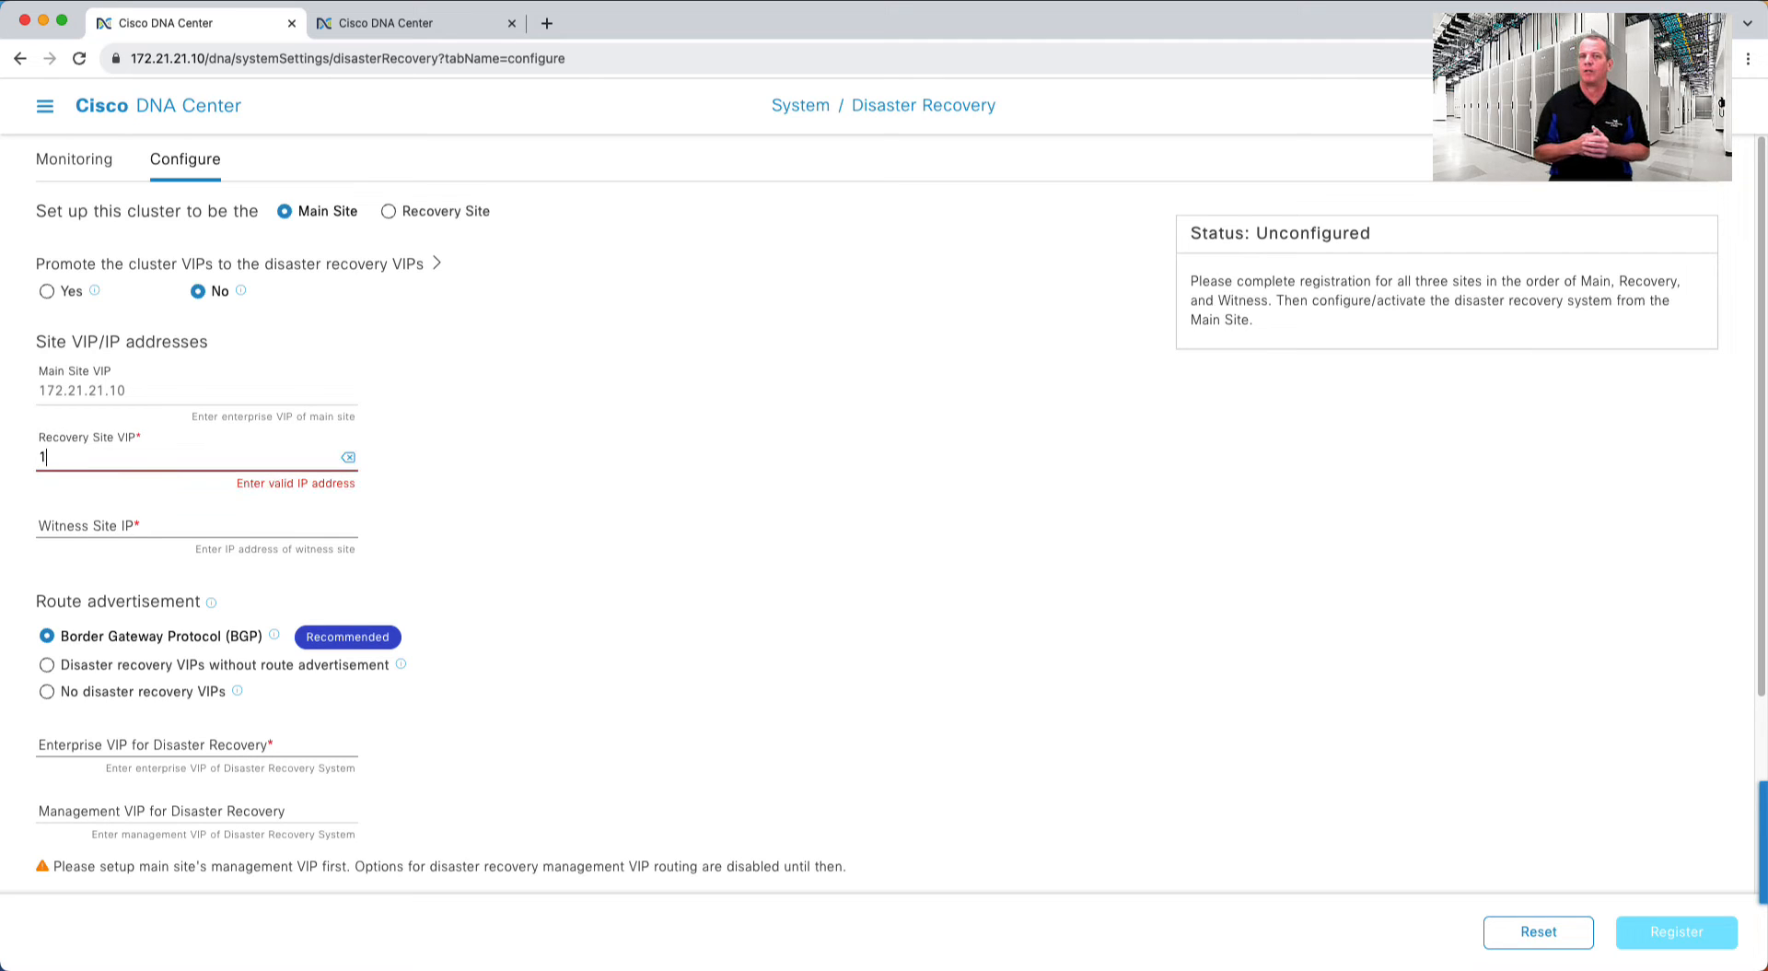
pyautogui.write('72.27.27.10')
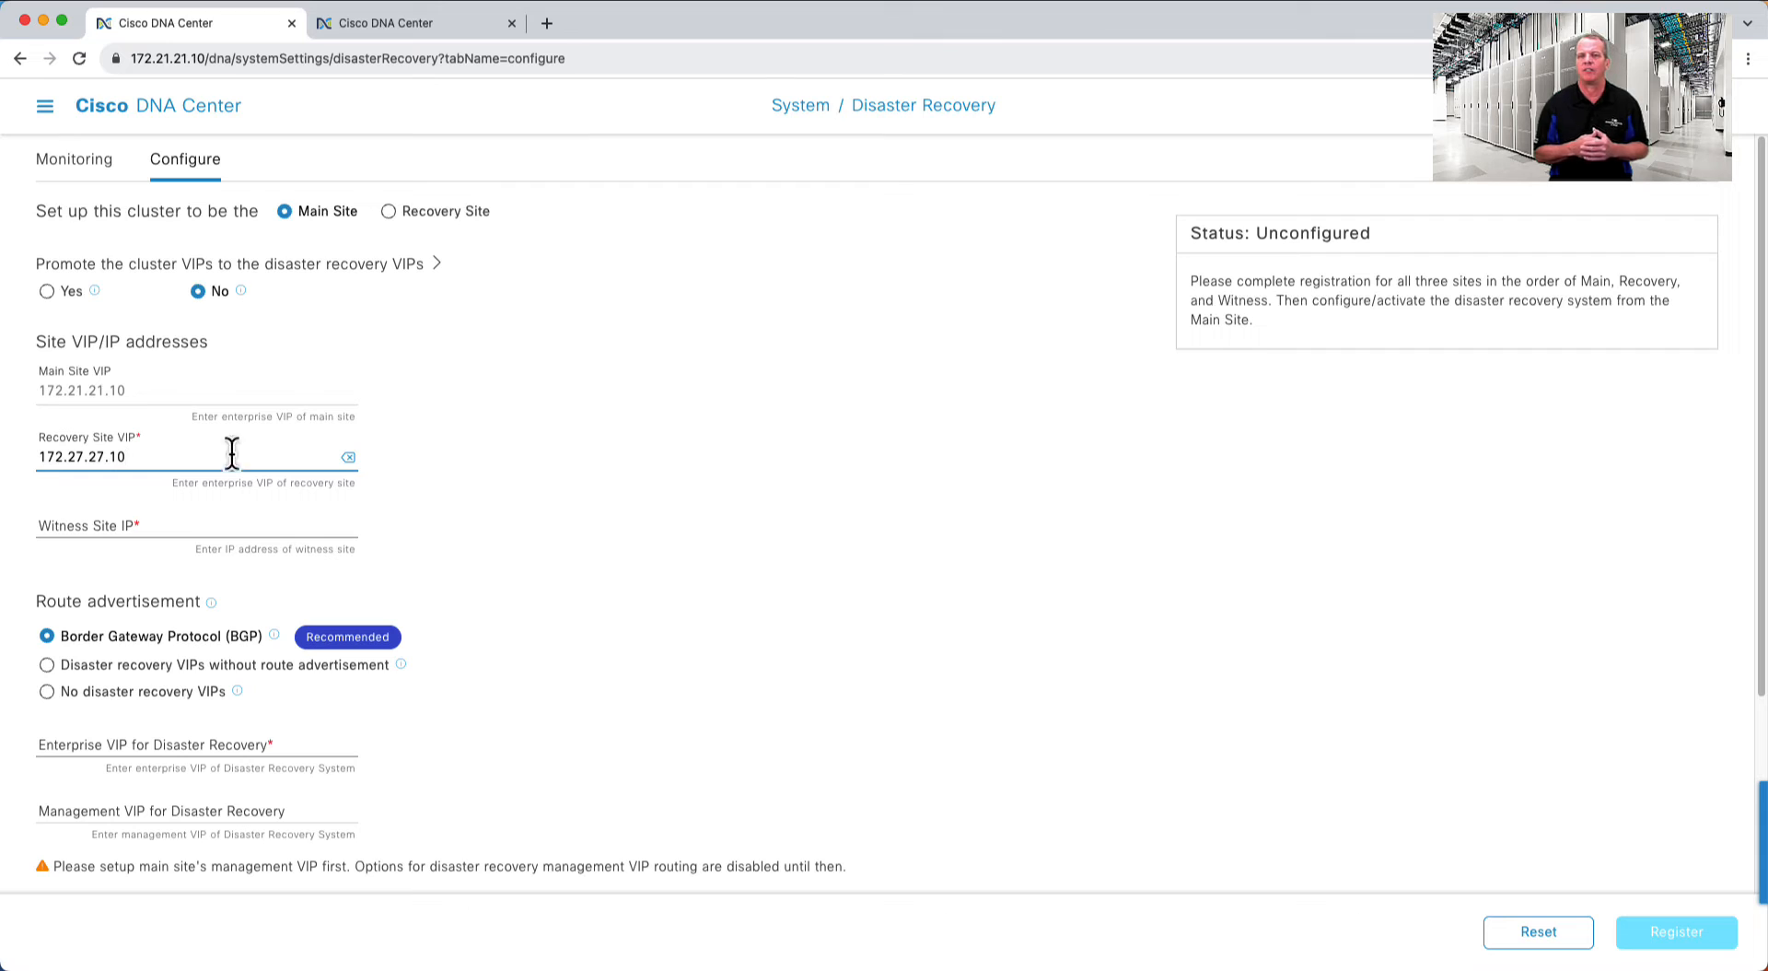
pyautogui.click(210, 521)
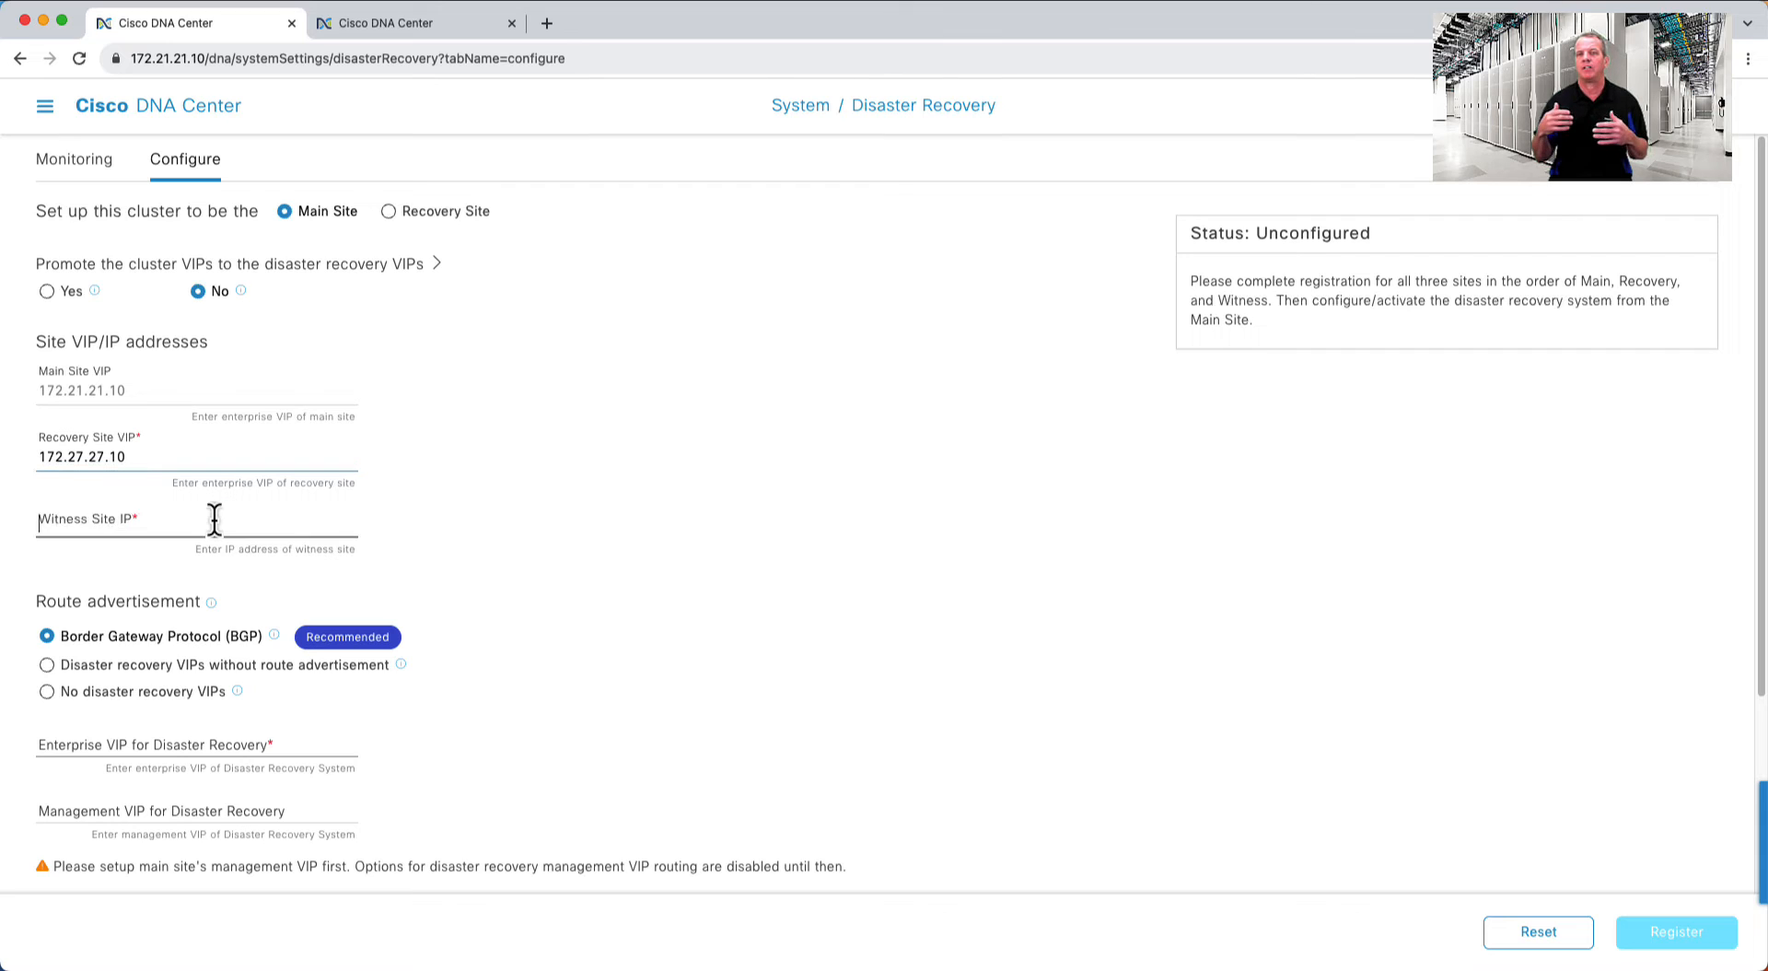
pyautogui.write('10.36.36.36')
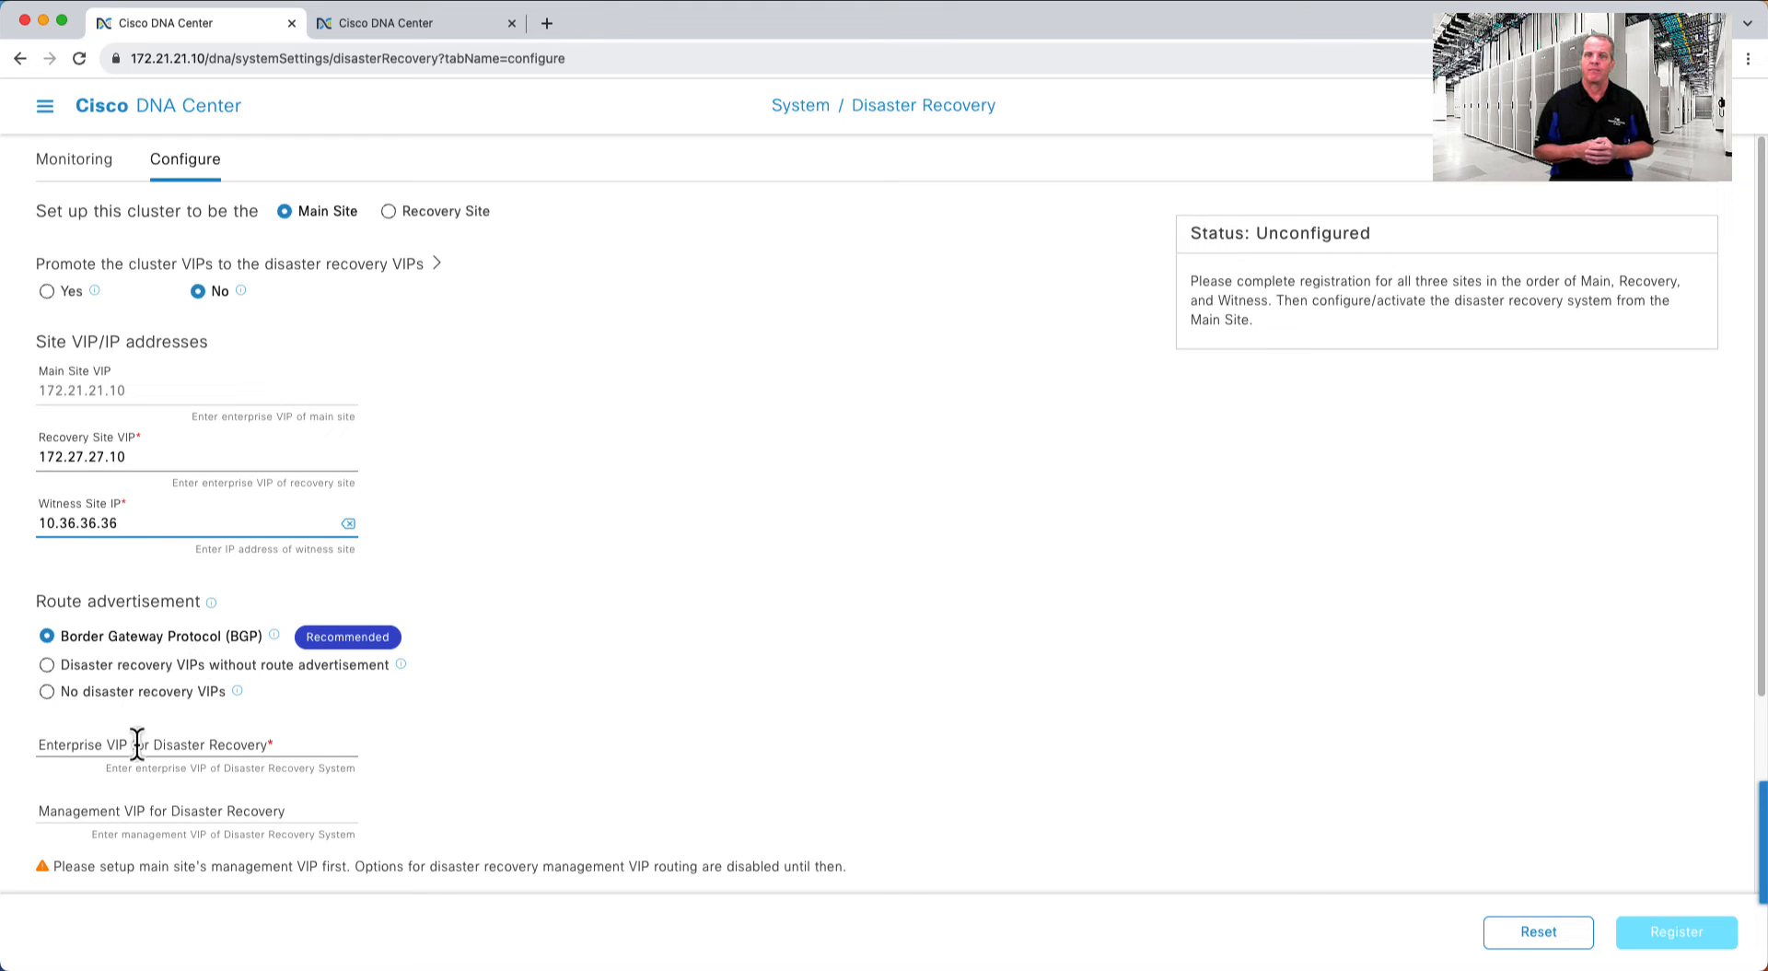
pyautogui.click(91, 744)
pyautogui.write('10')
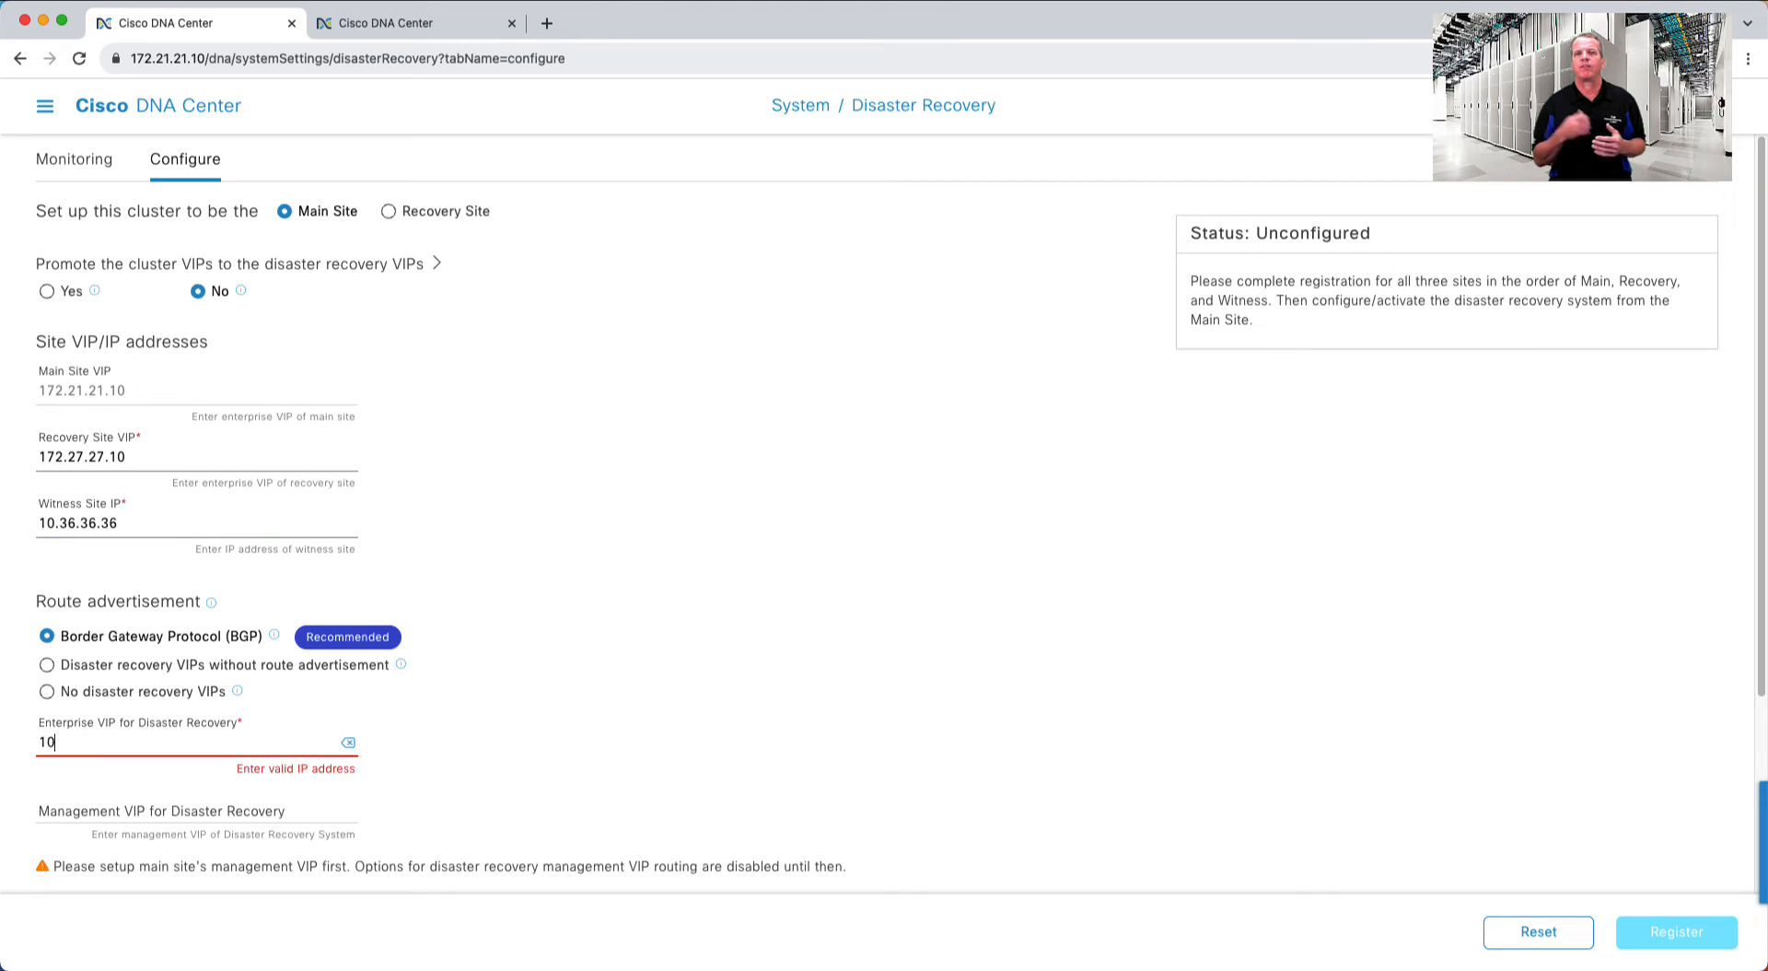
pyautogui.write('.10.10.10')
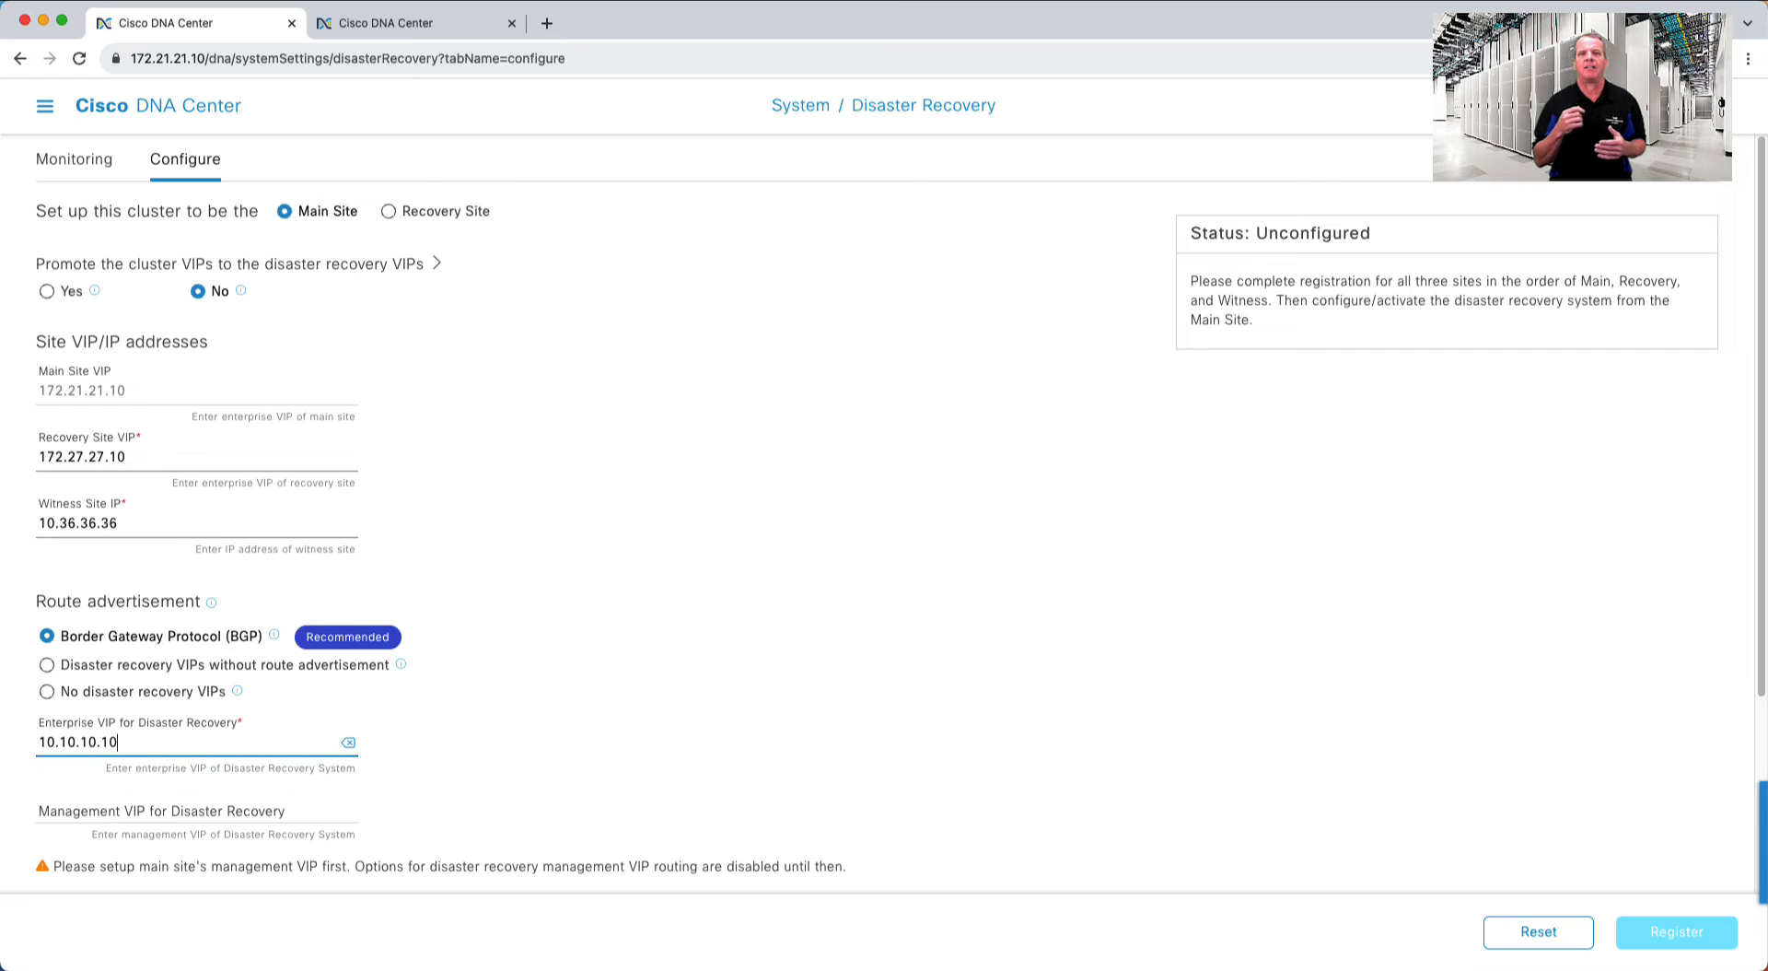
pyautogui.scroll(-1, 278, 760)
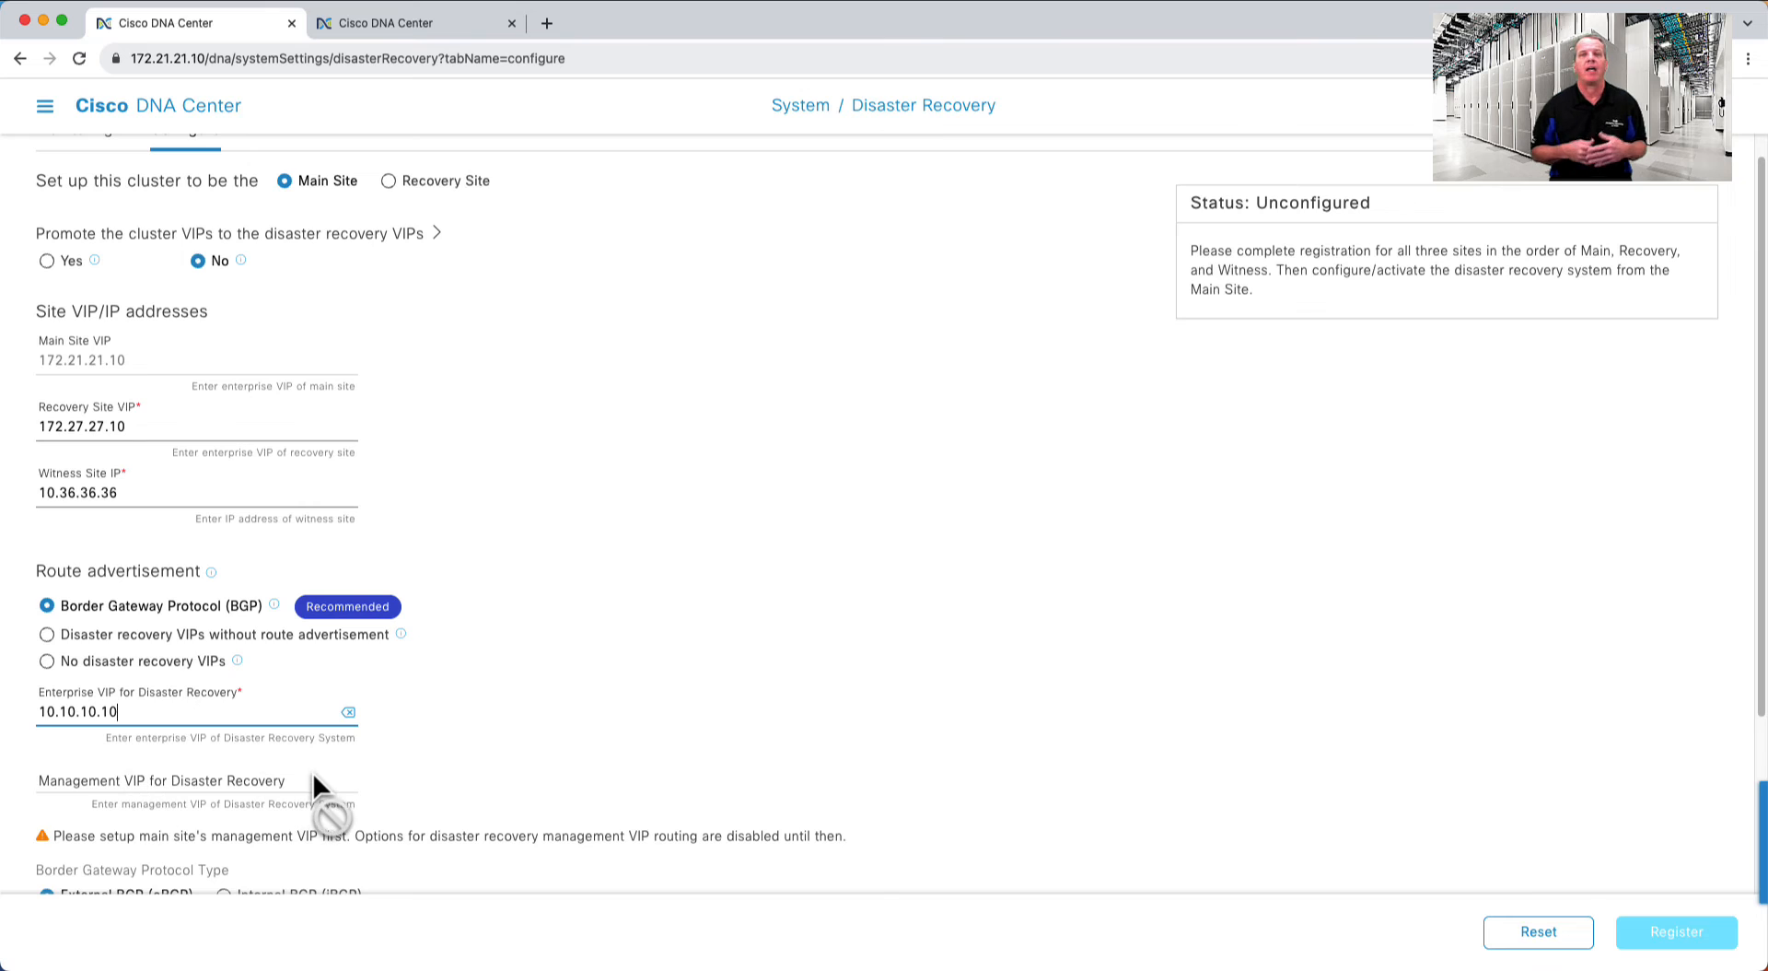
pyautogui.scroll(-5, 313, 772)
pyautogui.scroll(-5, 589, 656)
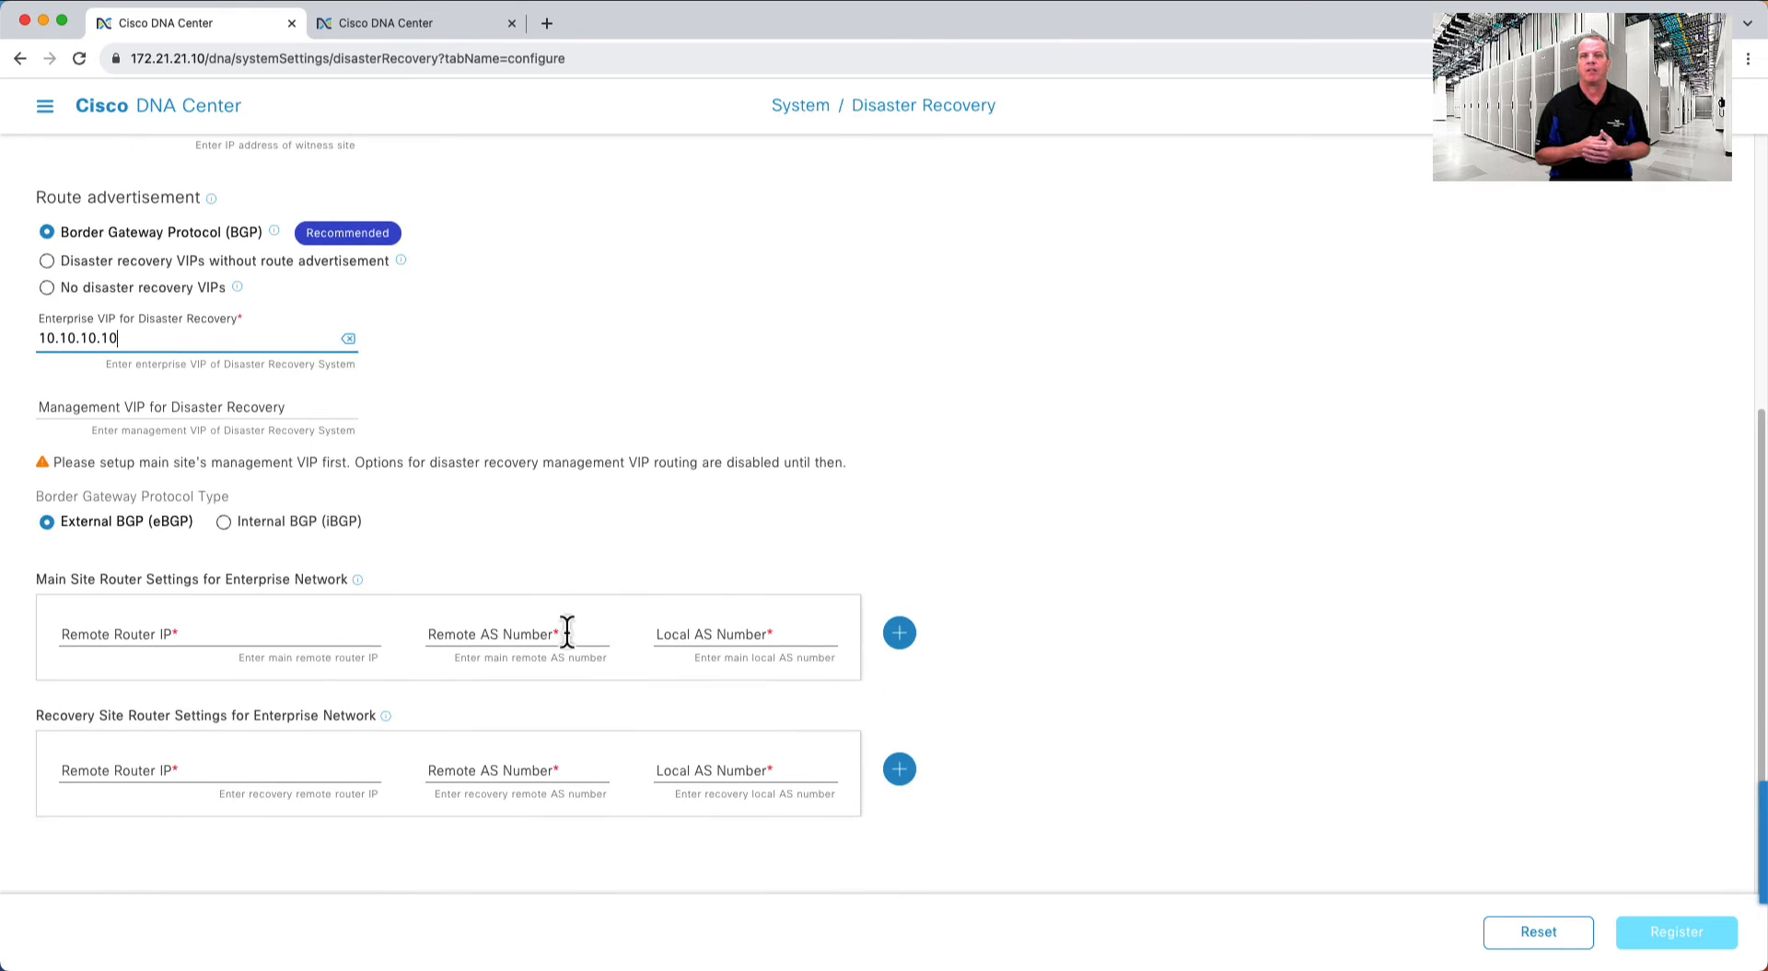
# - Set the main site router to 172.21.21.1 with remote AS 65000 and local AS 65001
pyautogui.click(272, 631)
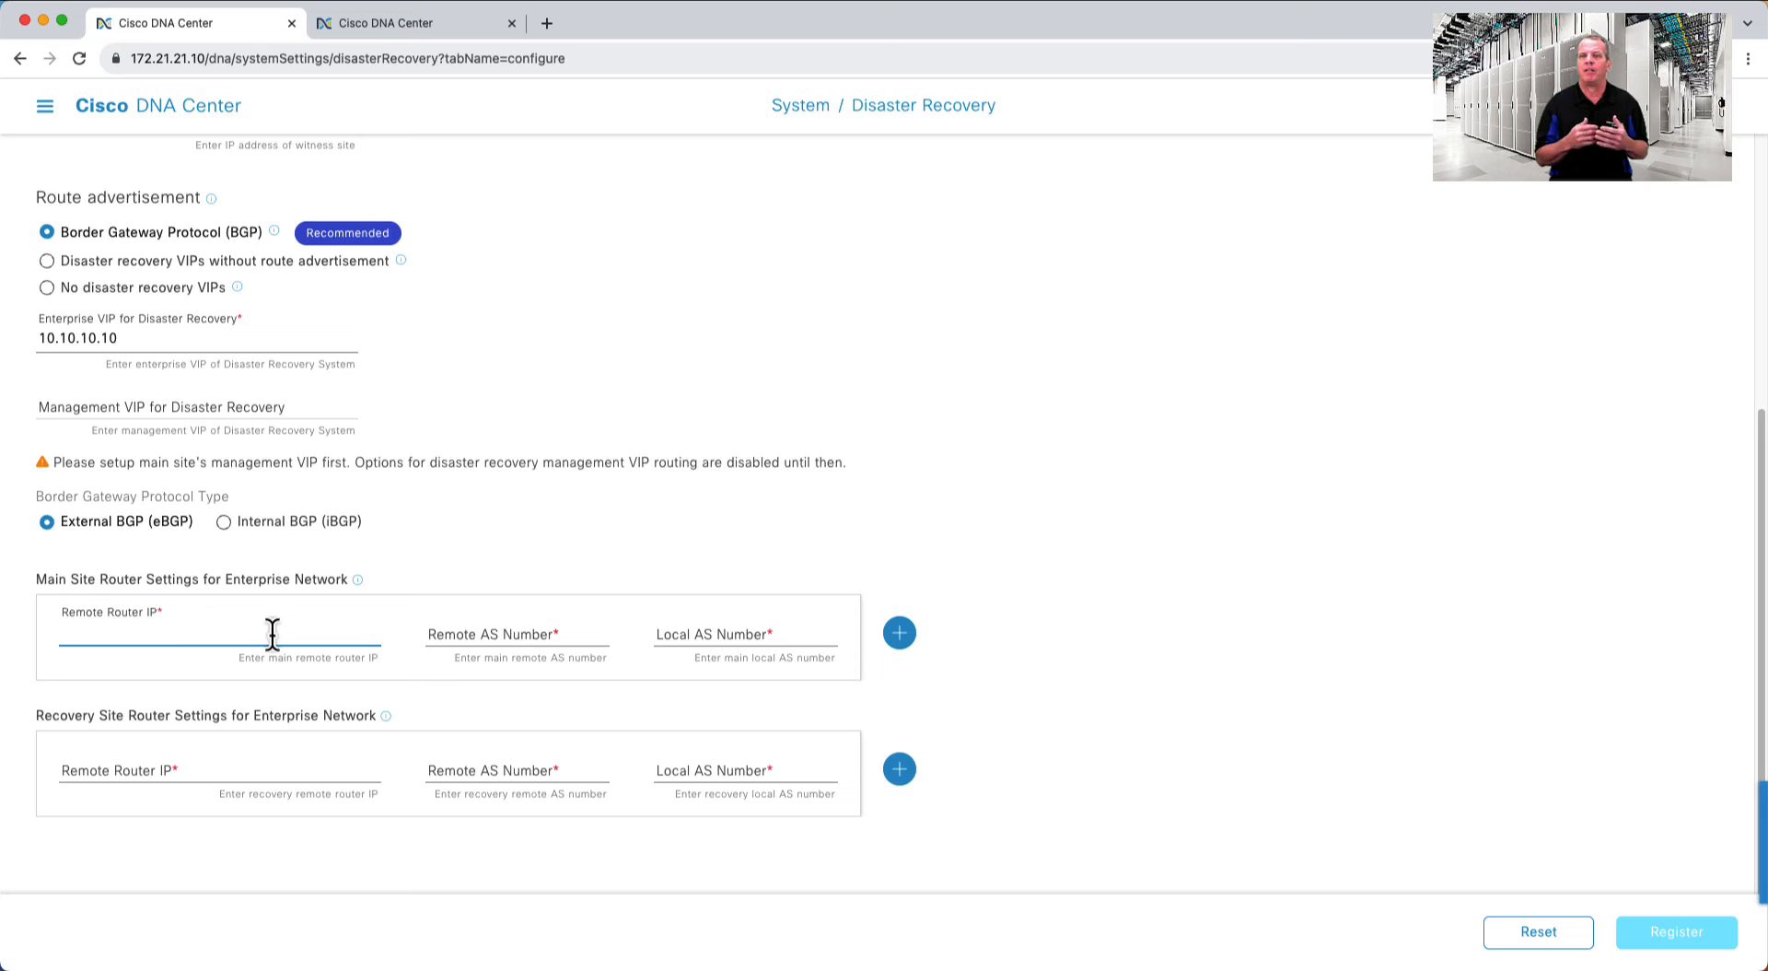
pyautogui.write('172.')
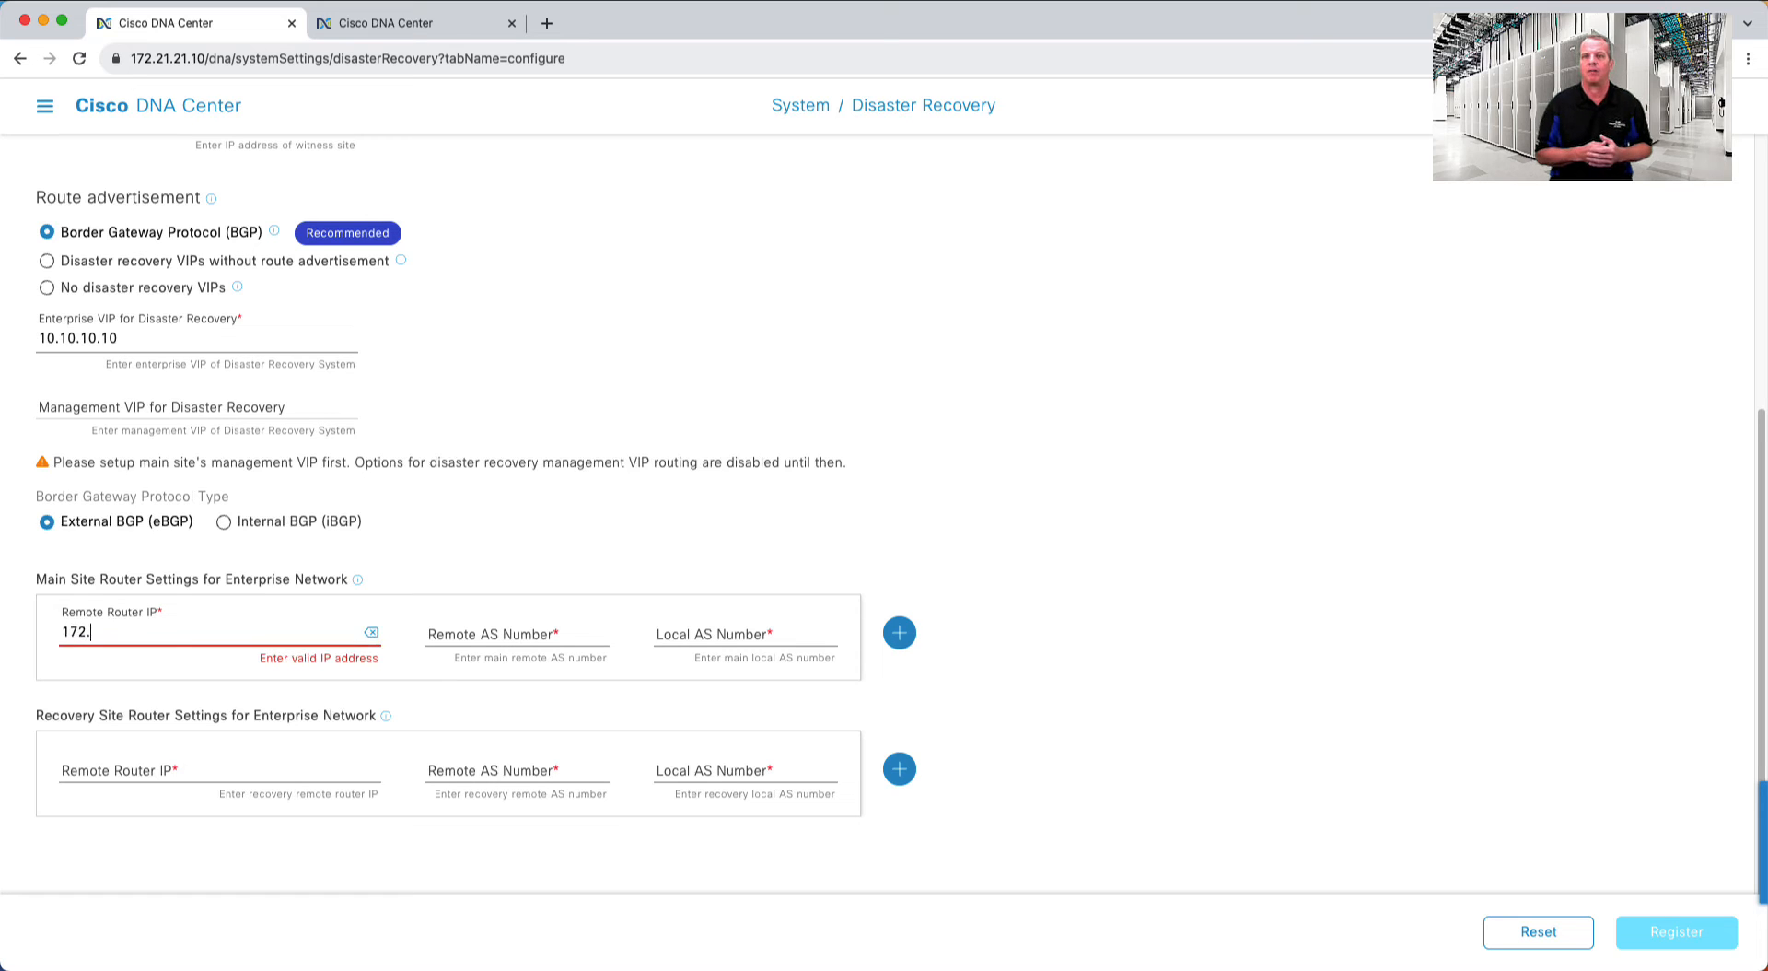
pyautogui.write('21.21.1')
pyautogui.press('Tab')
pyautogui.press('Tab')
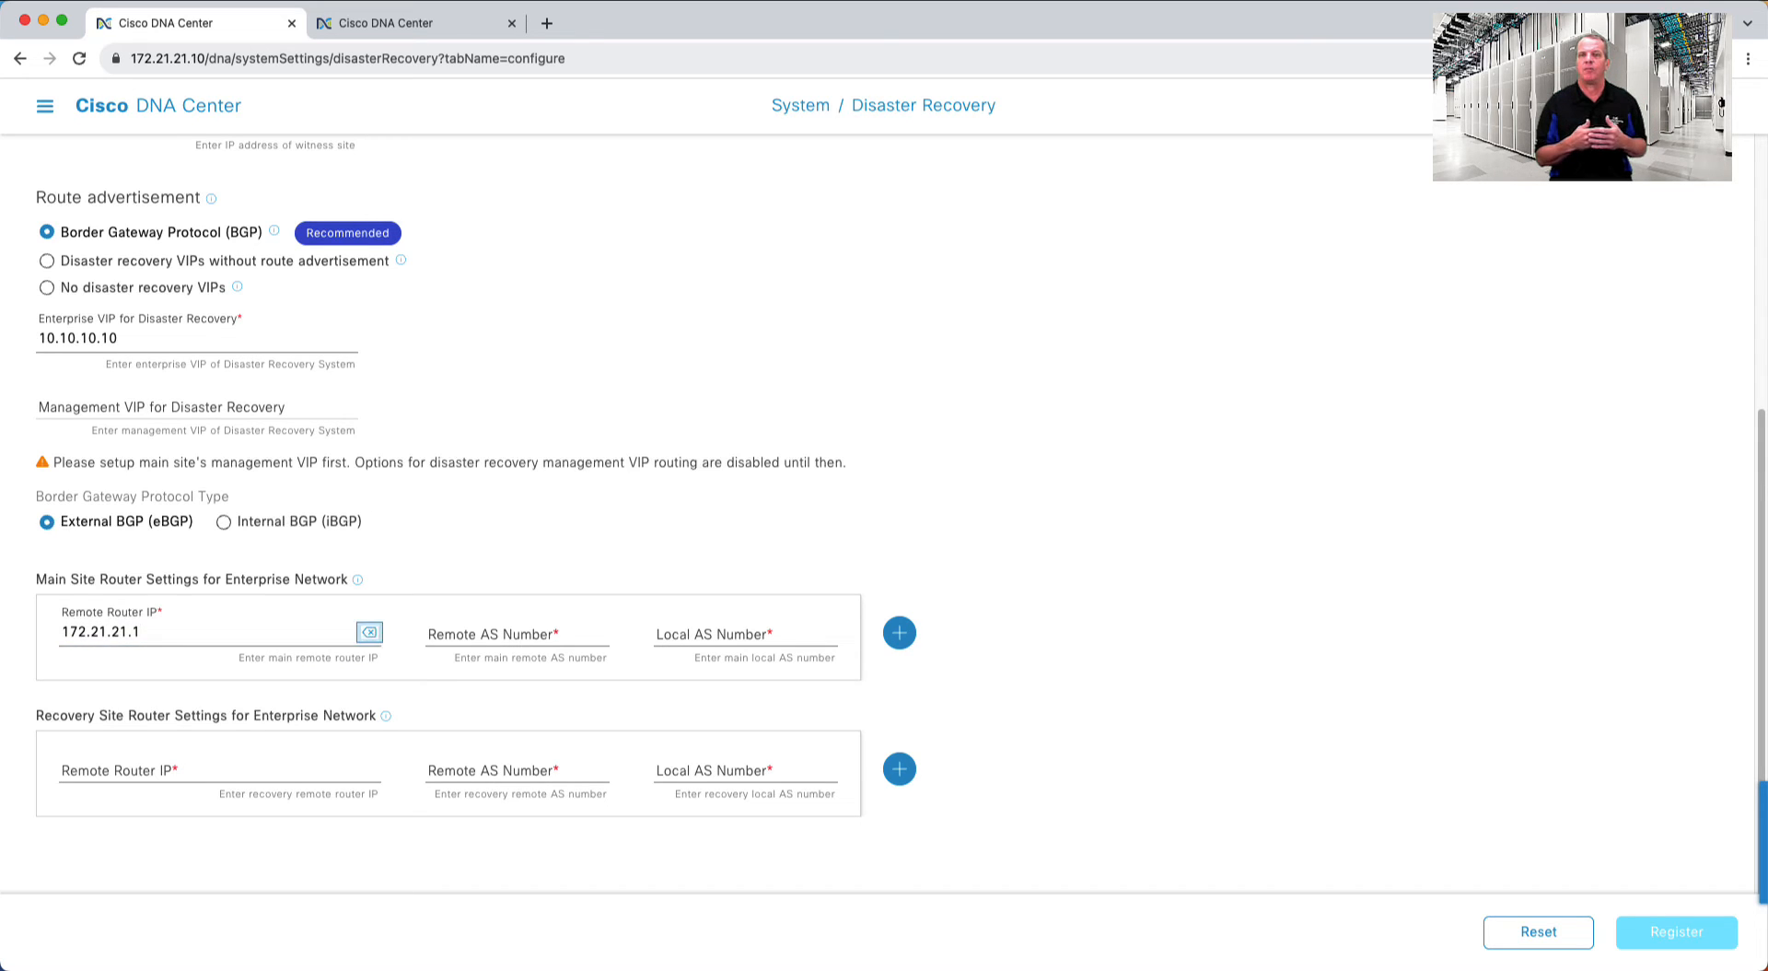
pyautogui.write('65000')
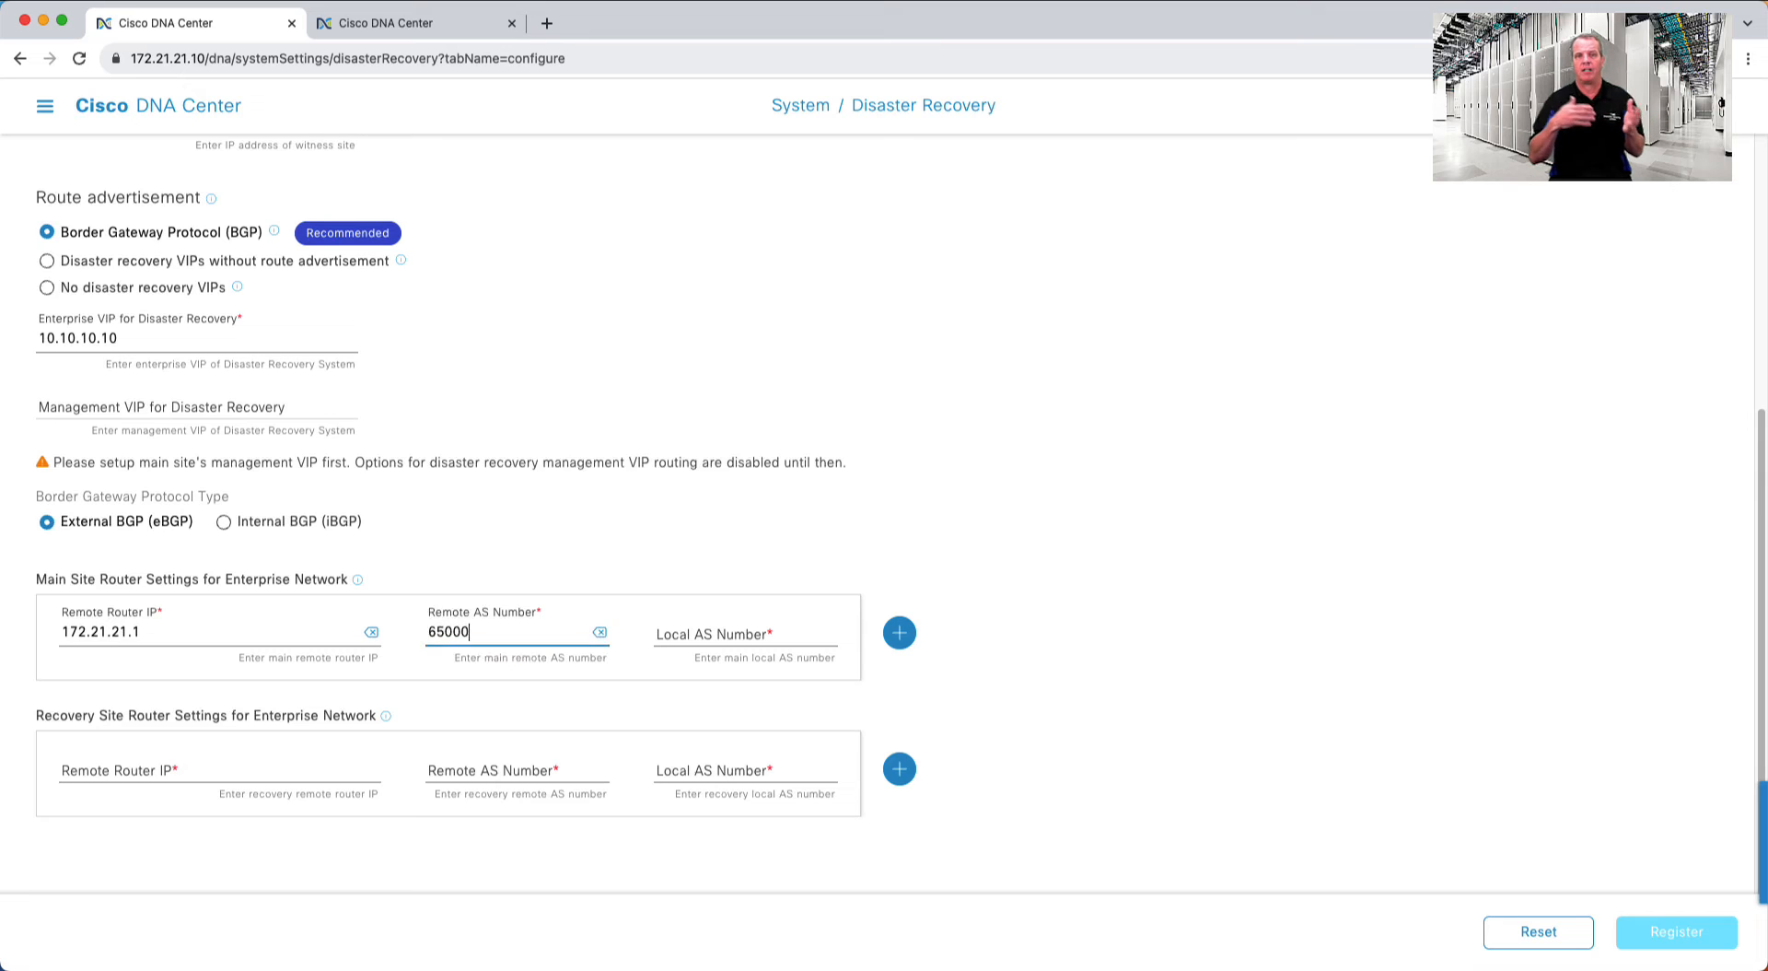
pyautogui.press('Tab')
pyautogui.press('Tab')
pyautogui.write('65001')
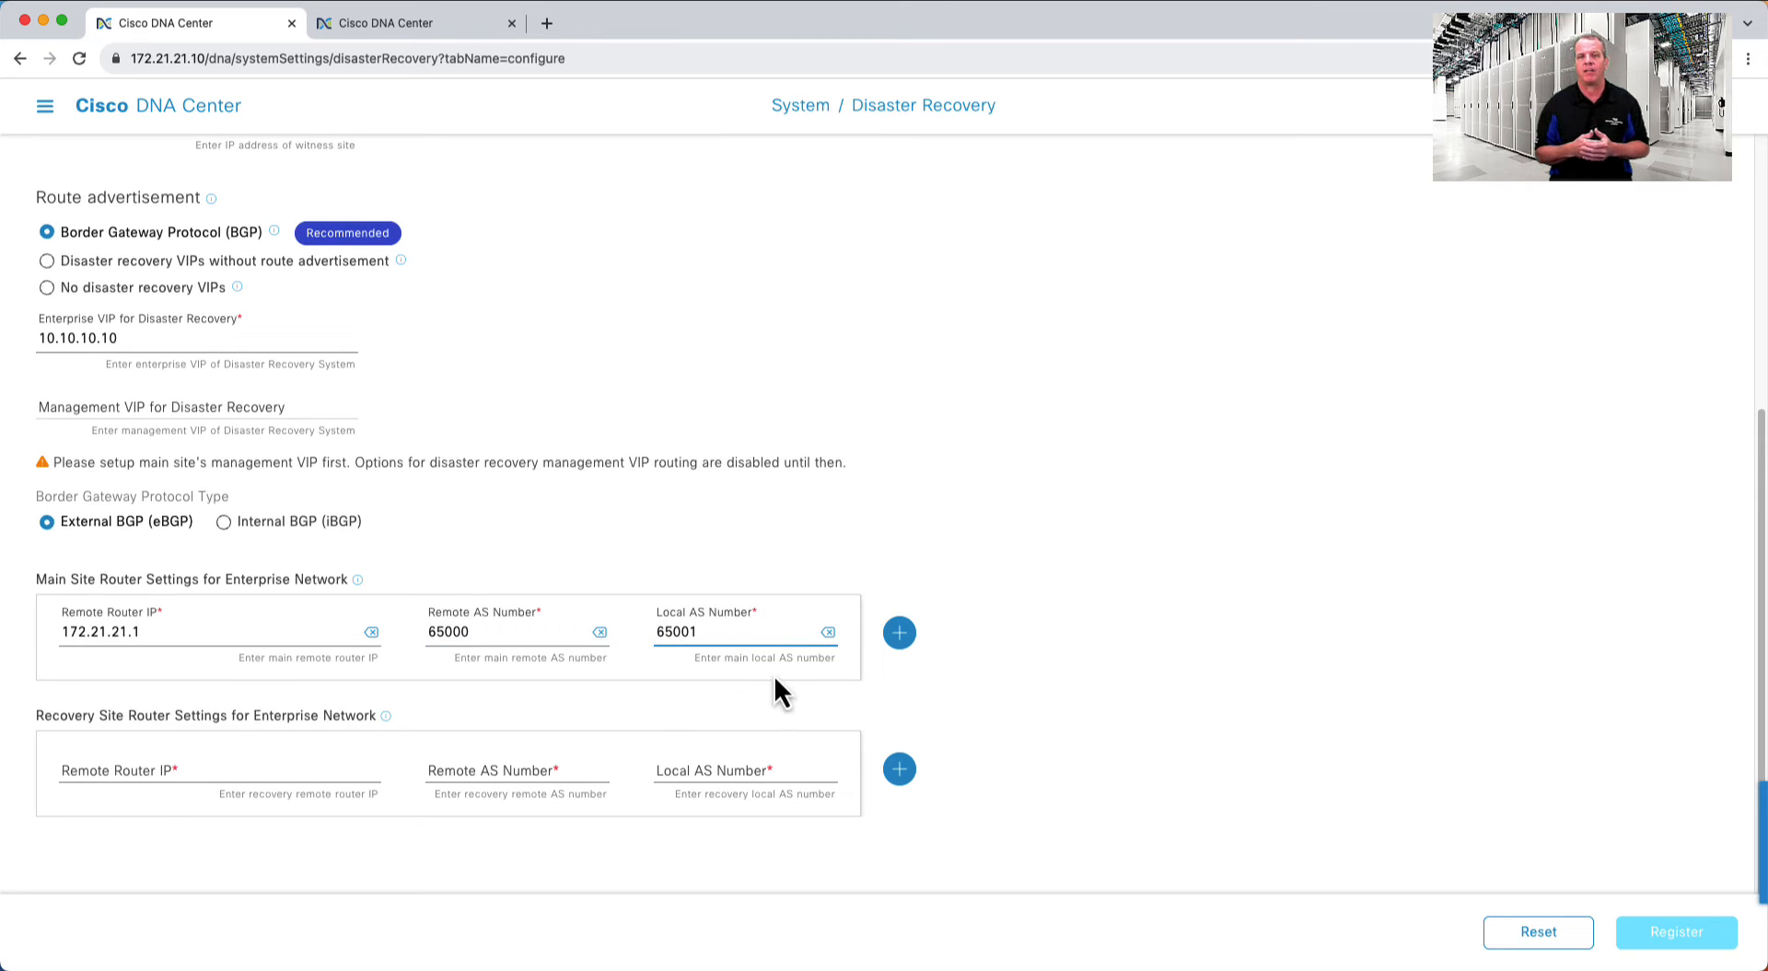
pyautogui.click(905, 637)
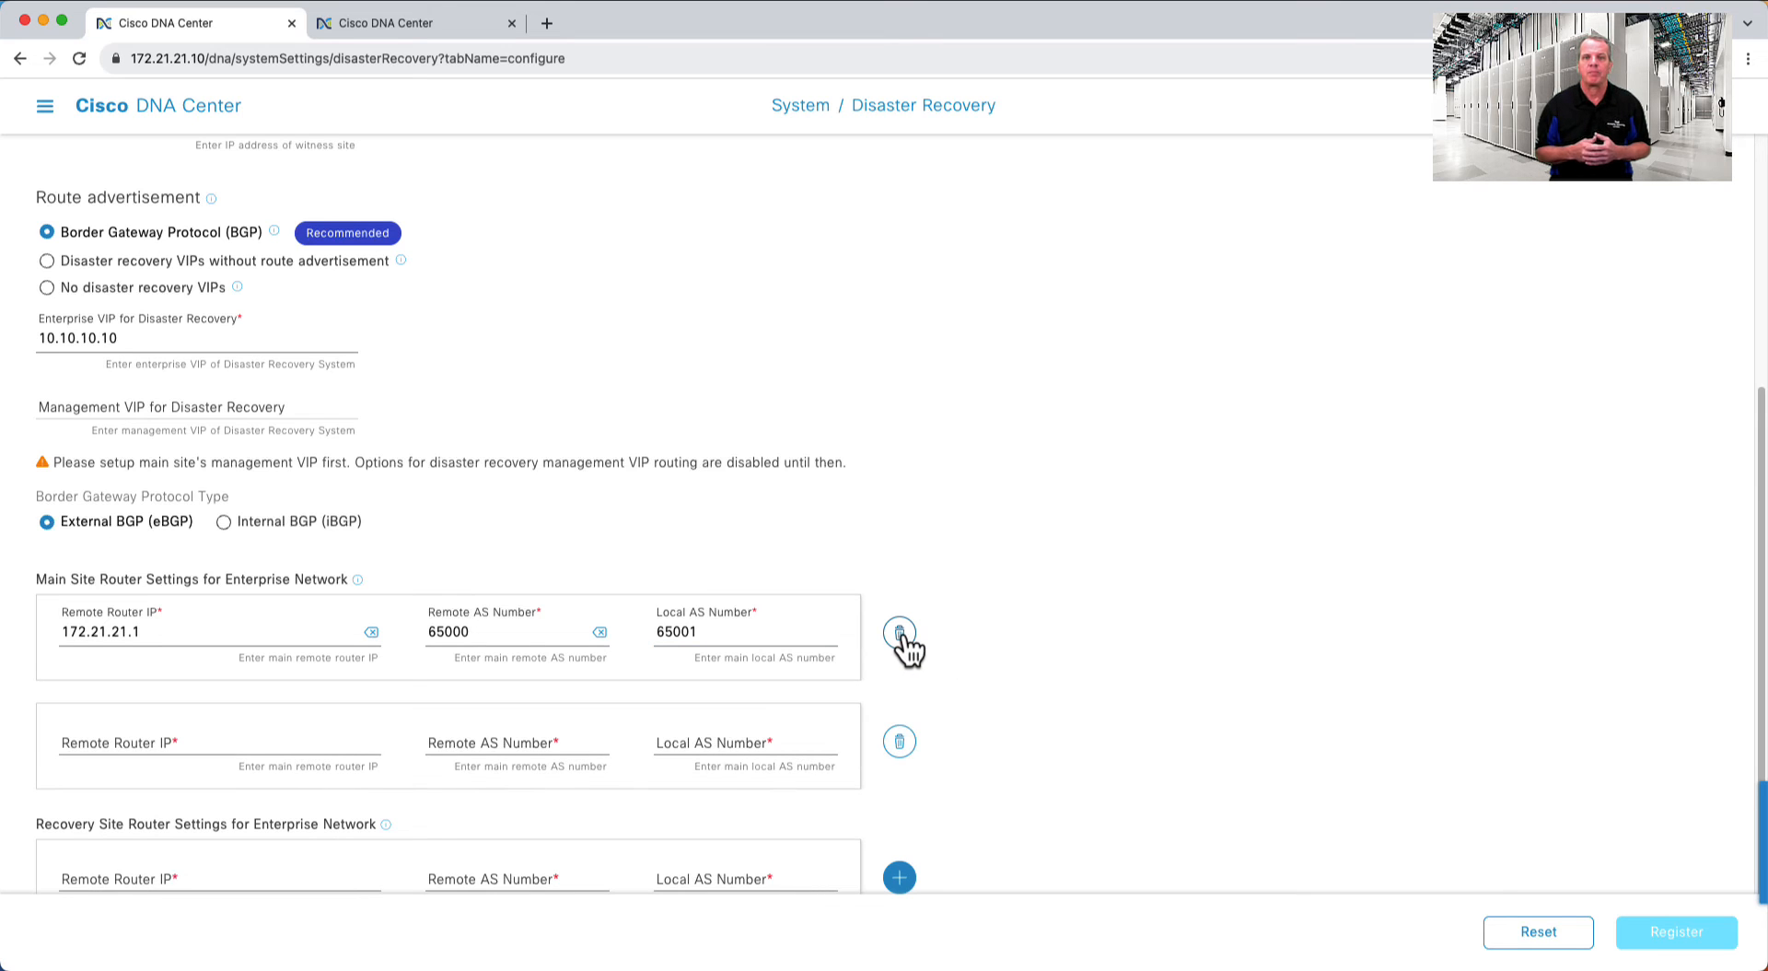
pyautogui.click(902, 748)
# - Set the recovery site router to 172.27.27.1 with remote AS 65000 and local AS 65002
pyautogui.click(171, 769)
pyautogui.write('17')
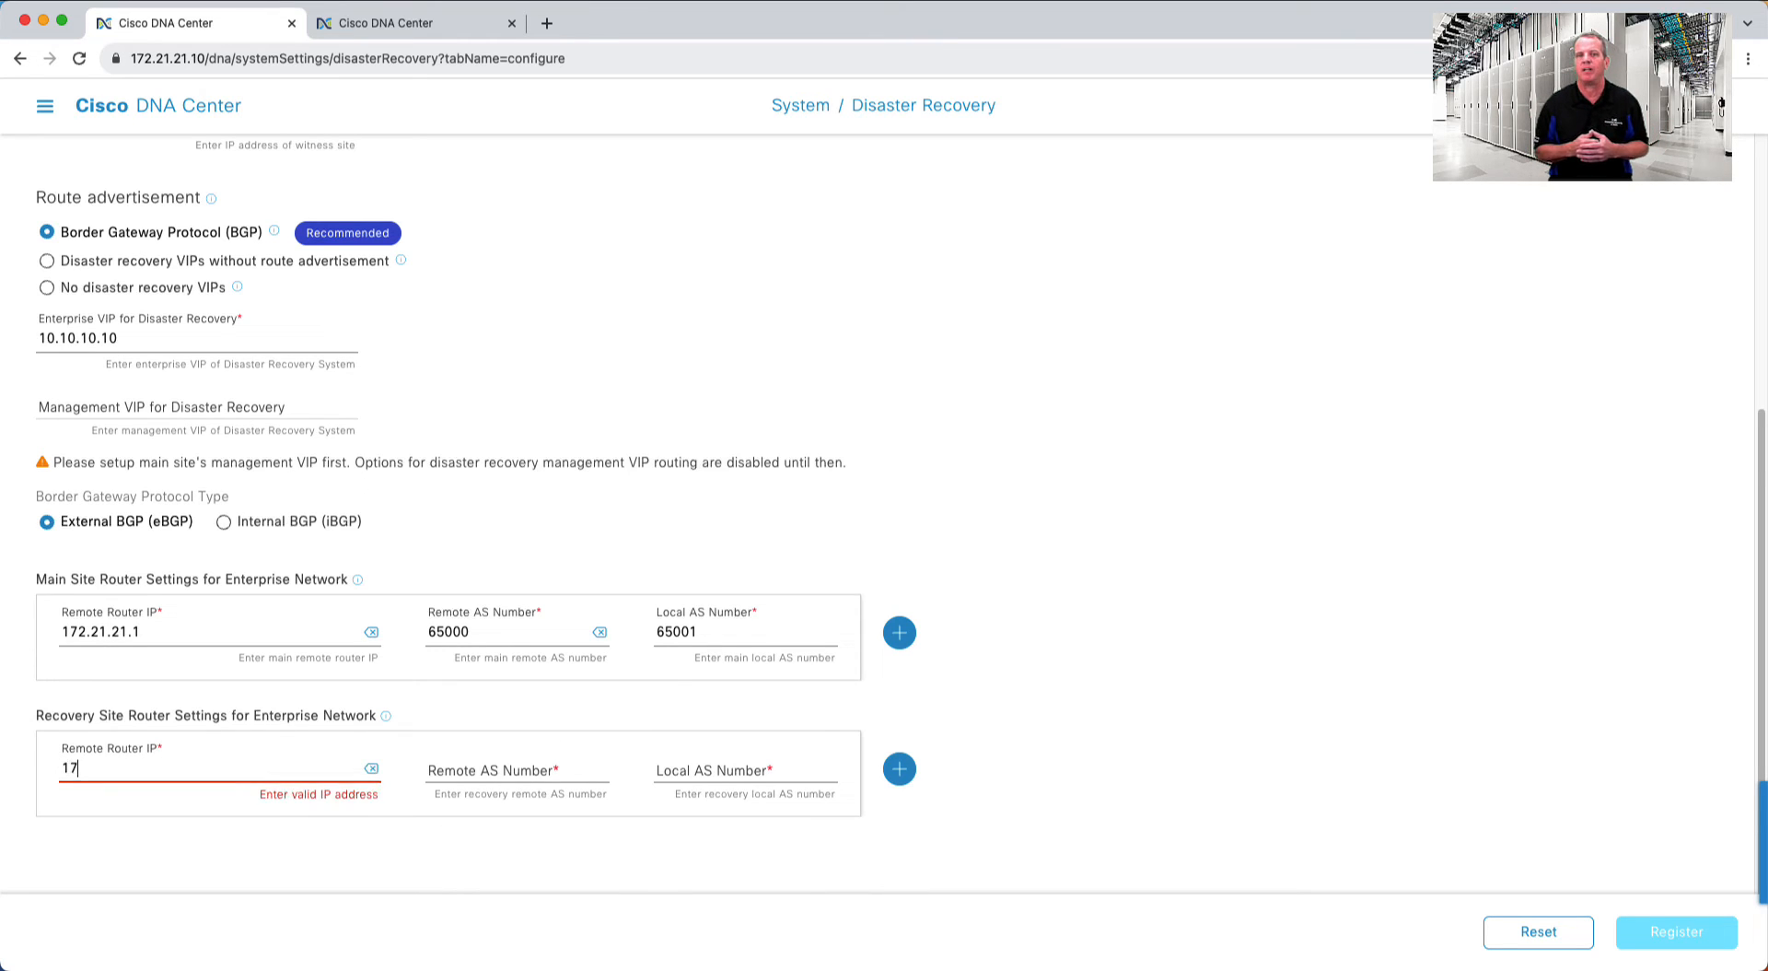
pyautogui.write('2.27.27.1')
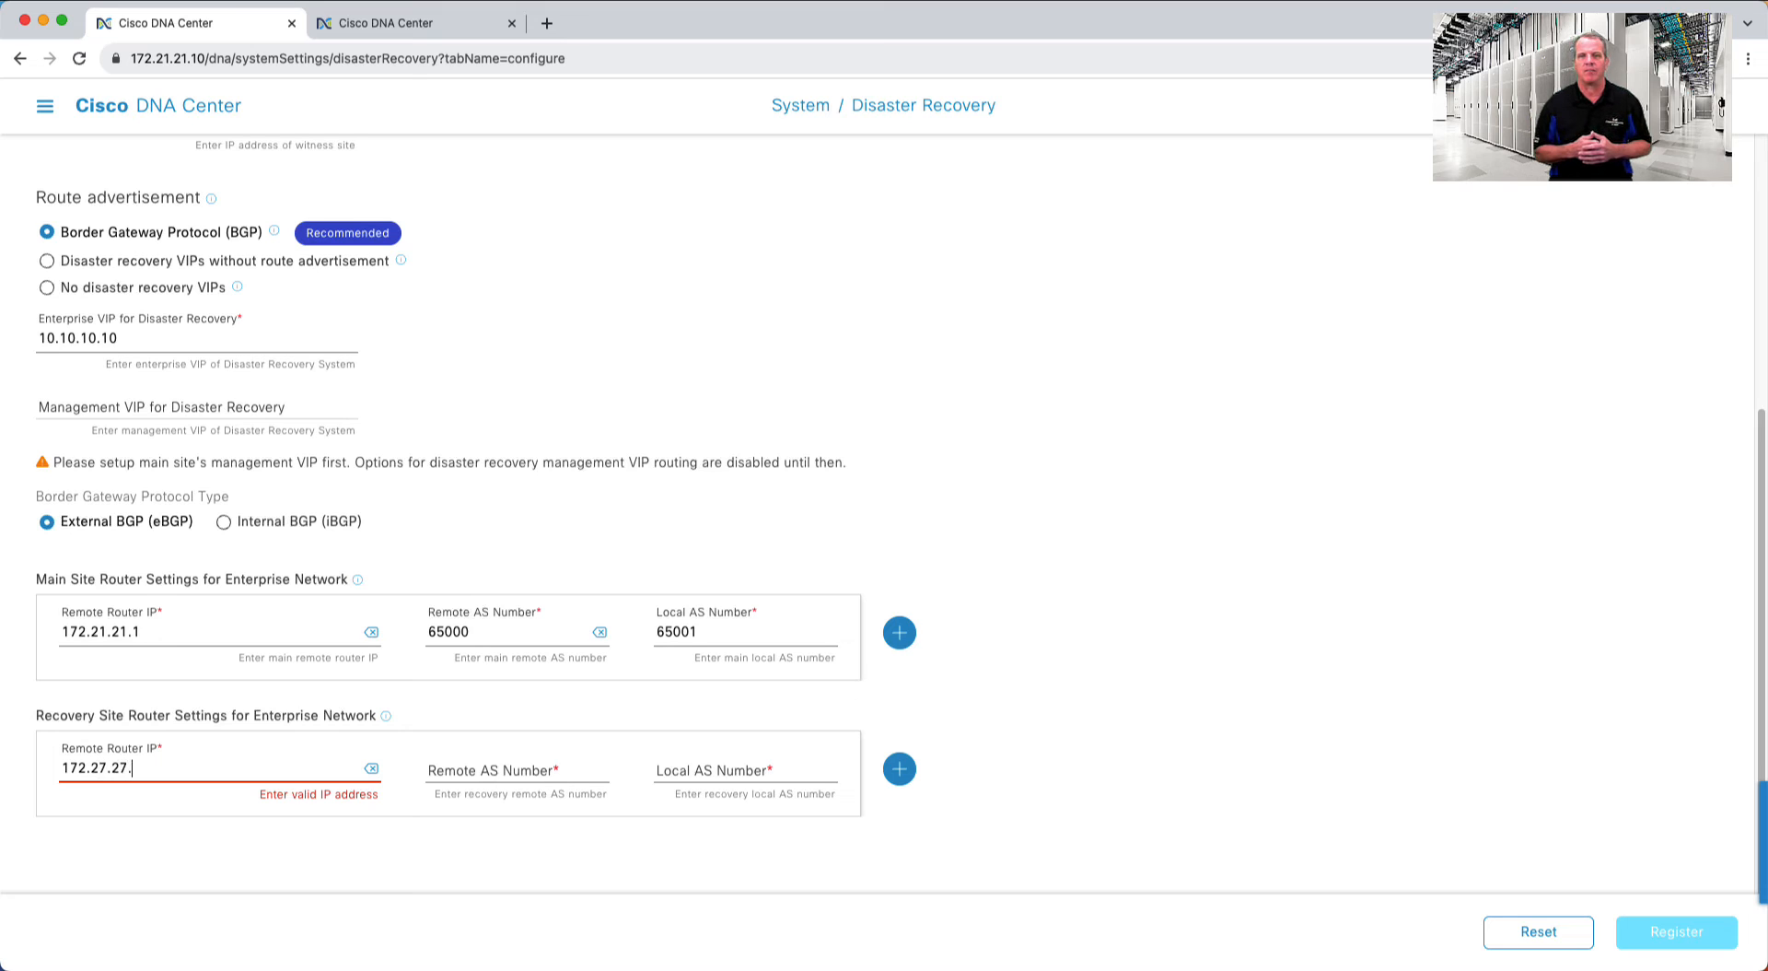
pyautogui.click(517, 772)
pyautogui.write('65000')
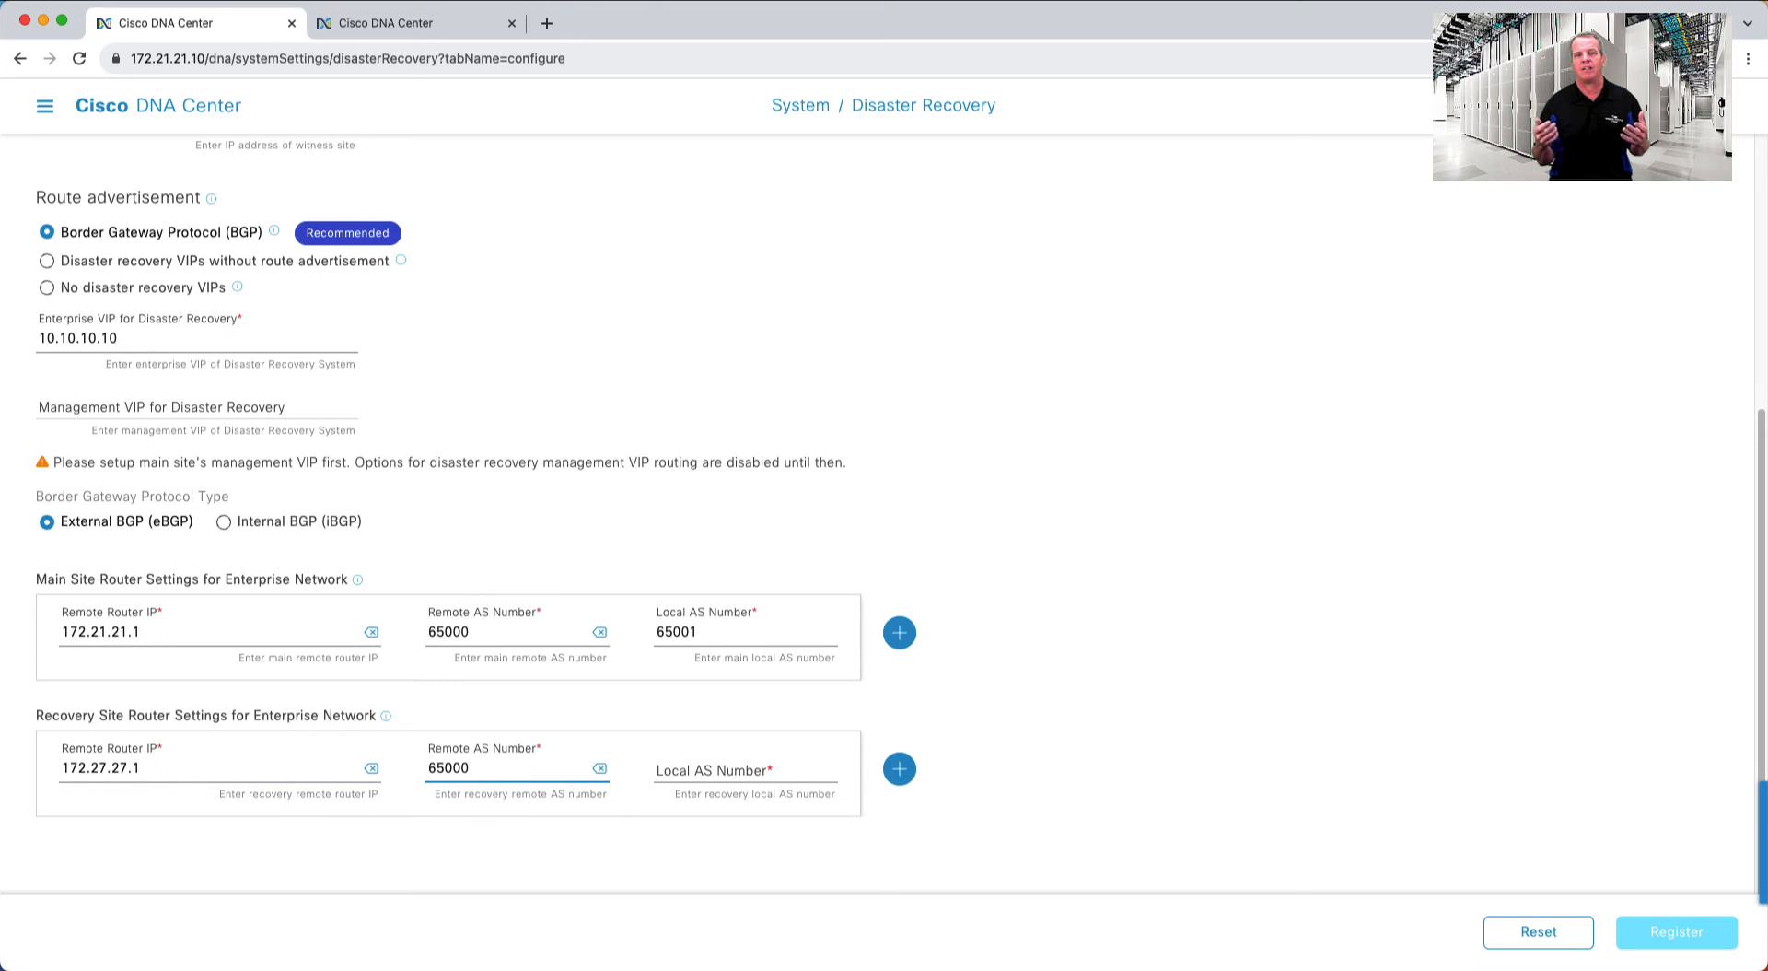
pyautogui.click(716, 771)
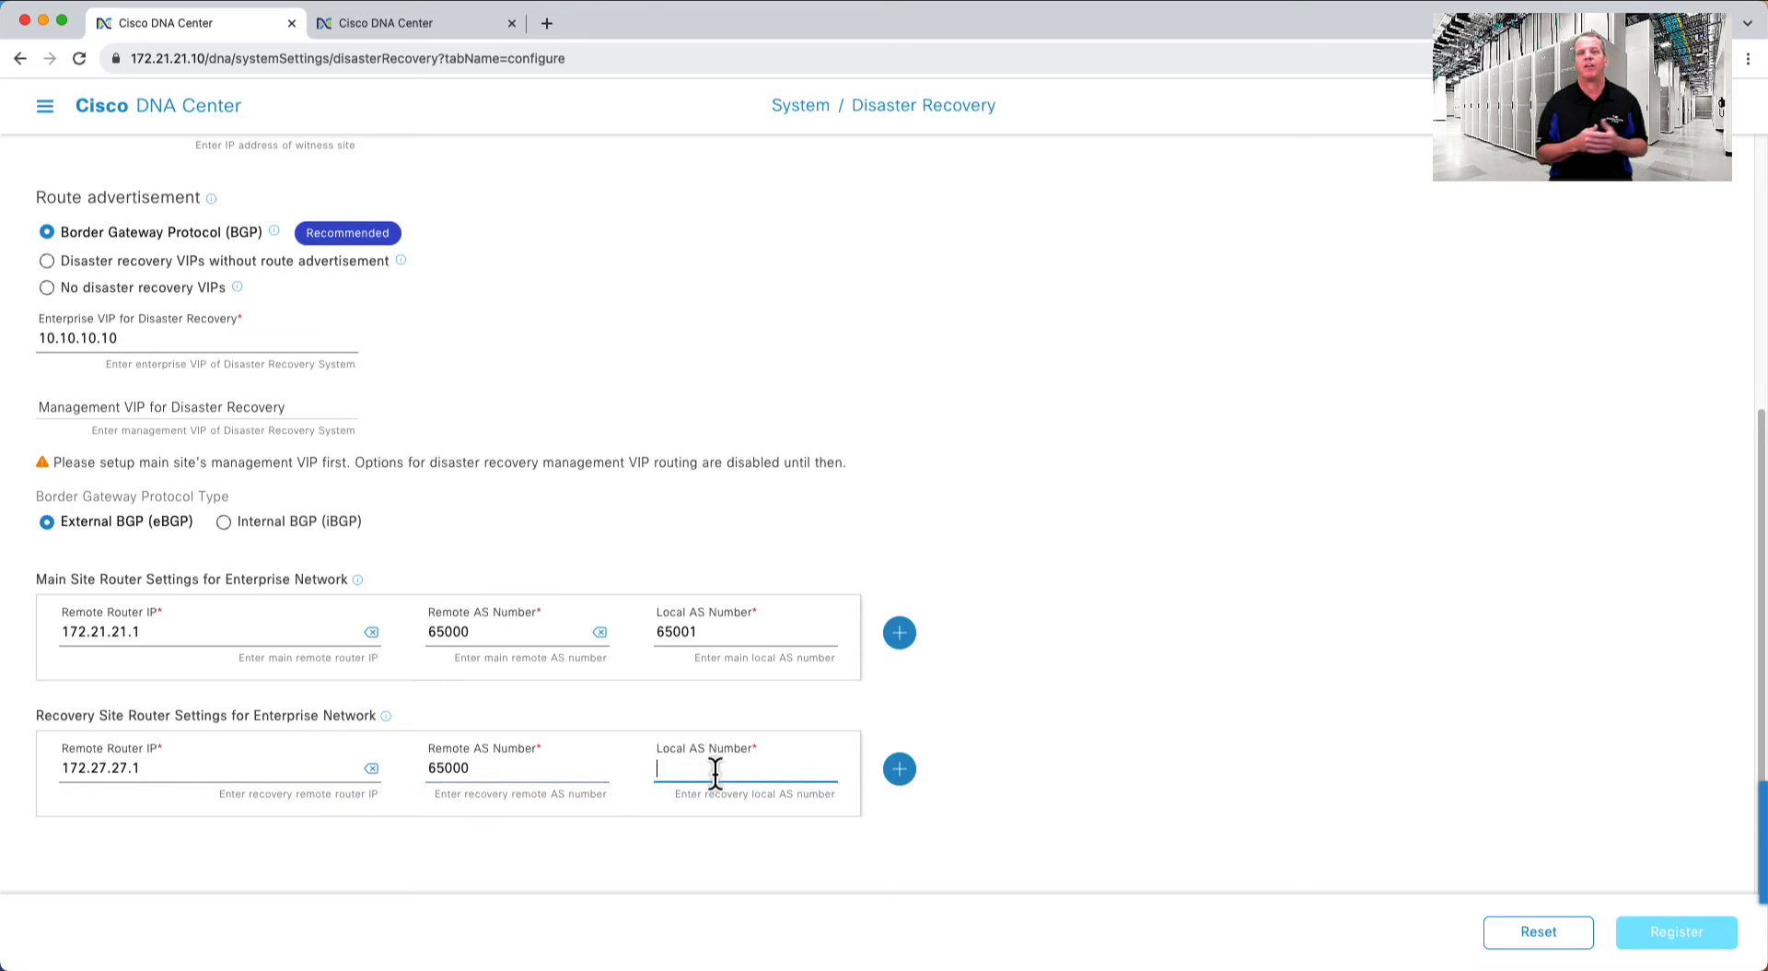
pyautogui.write('65002')
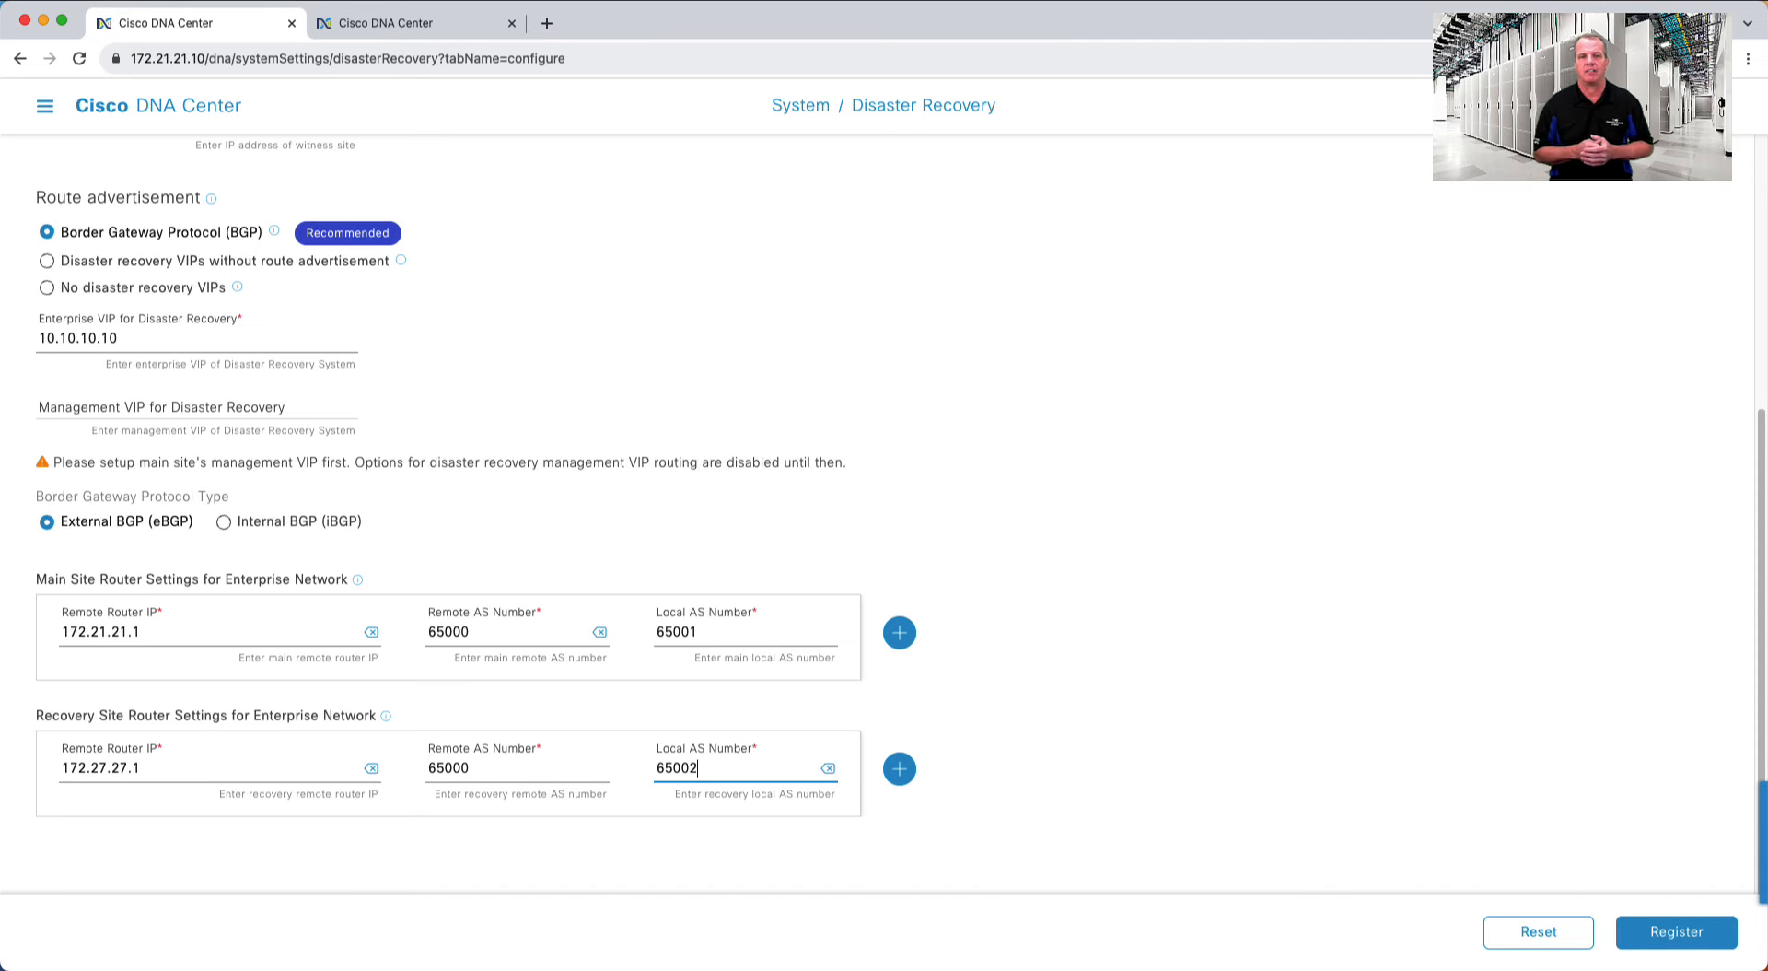
# - Register the main site and copy the recovery site registration token
pyautogui.click(1672, 931)
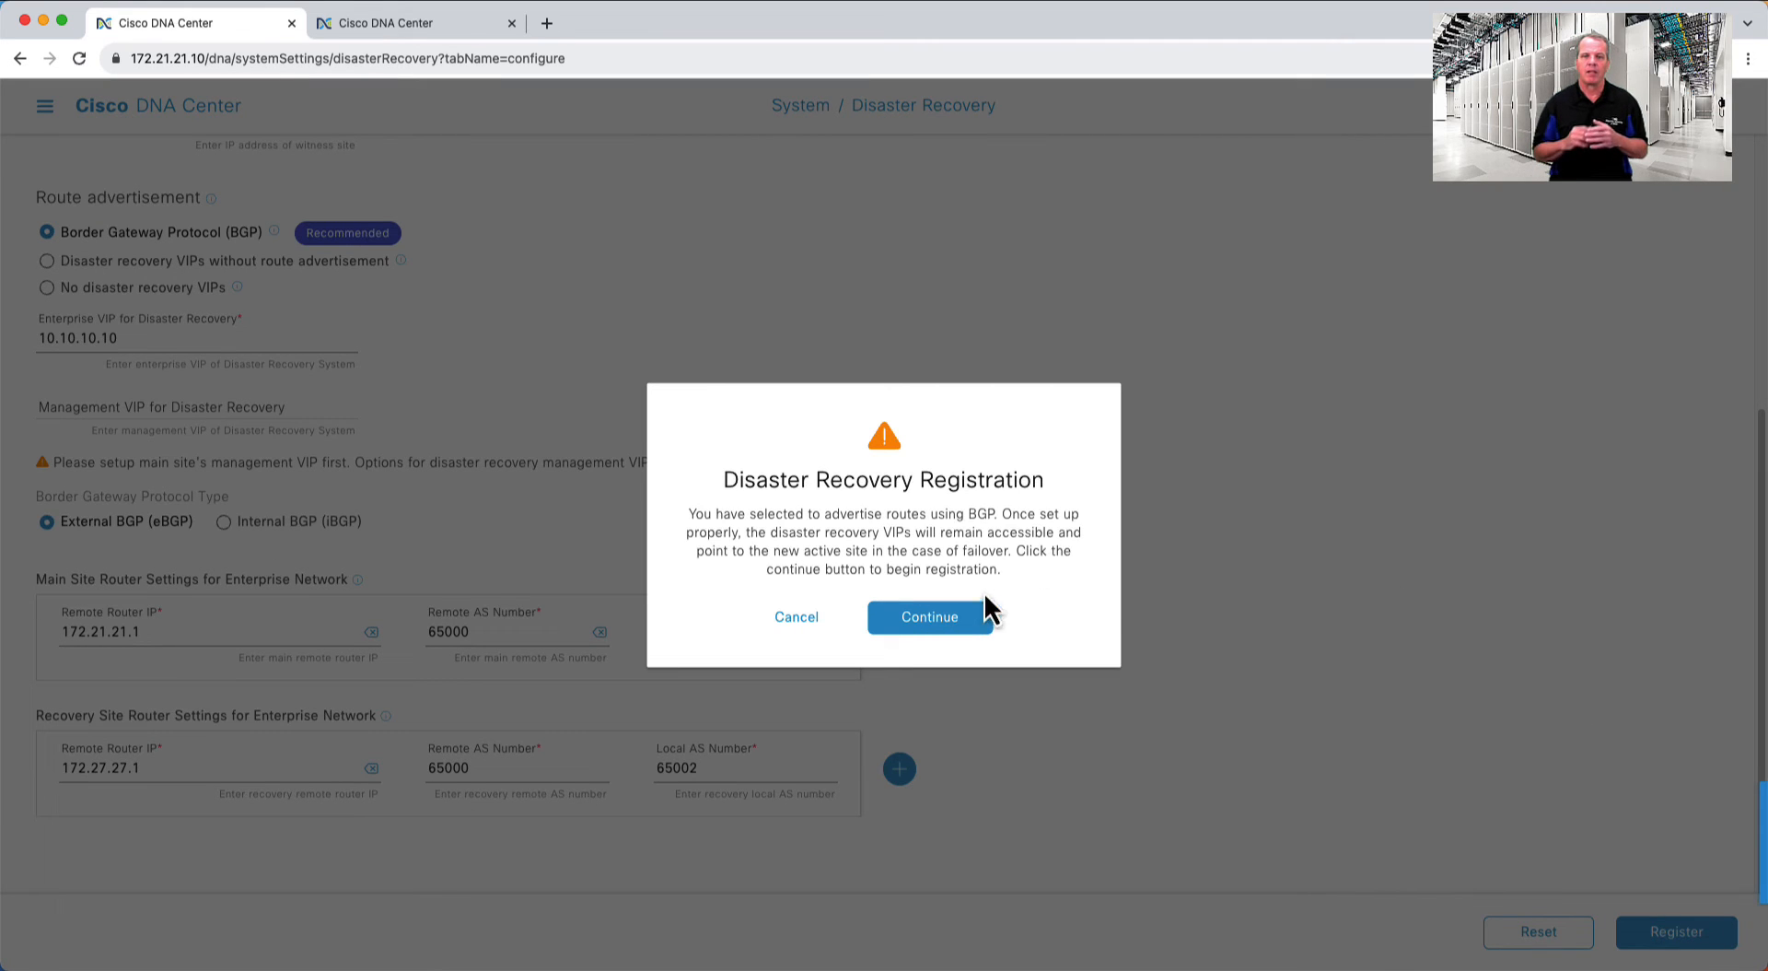
pyautogui.click(937, 617)
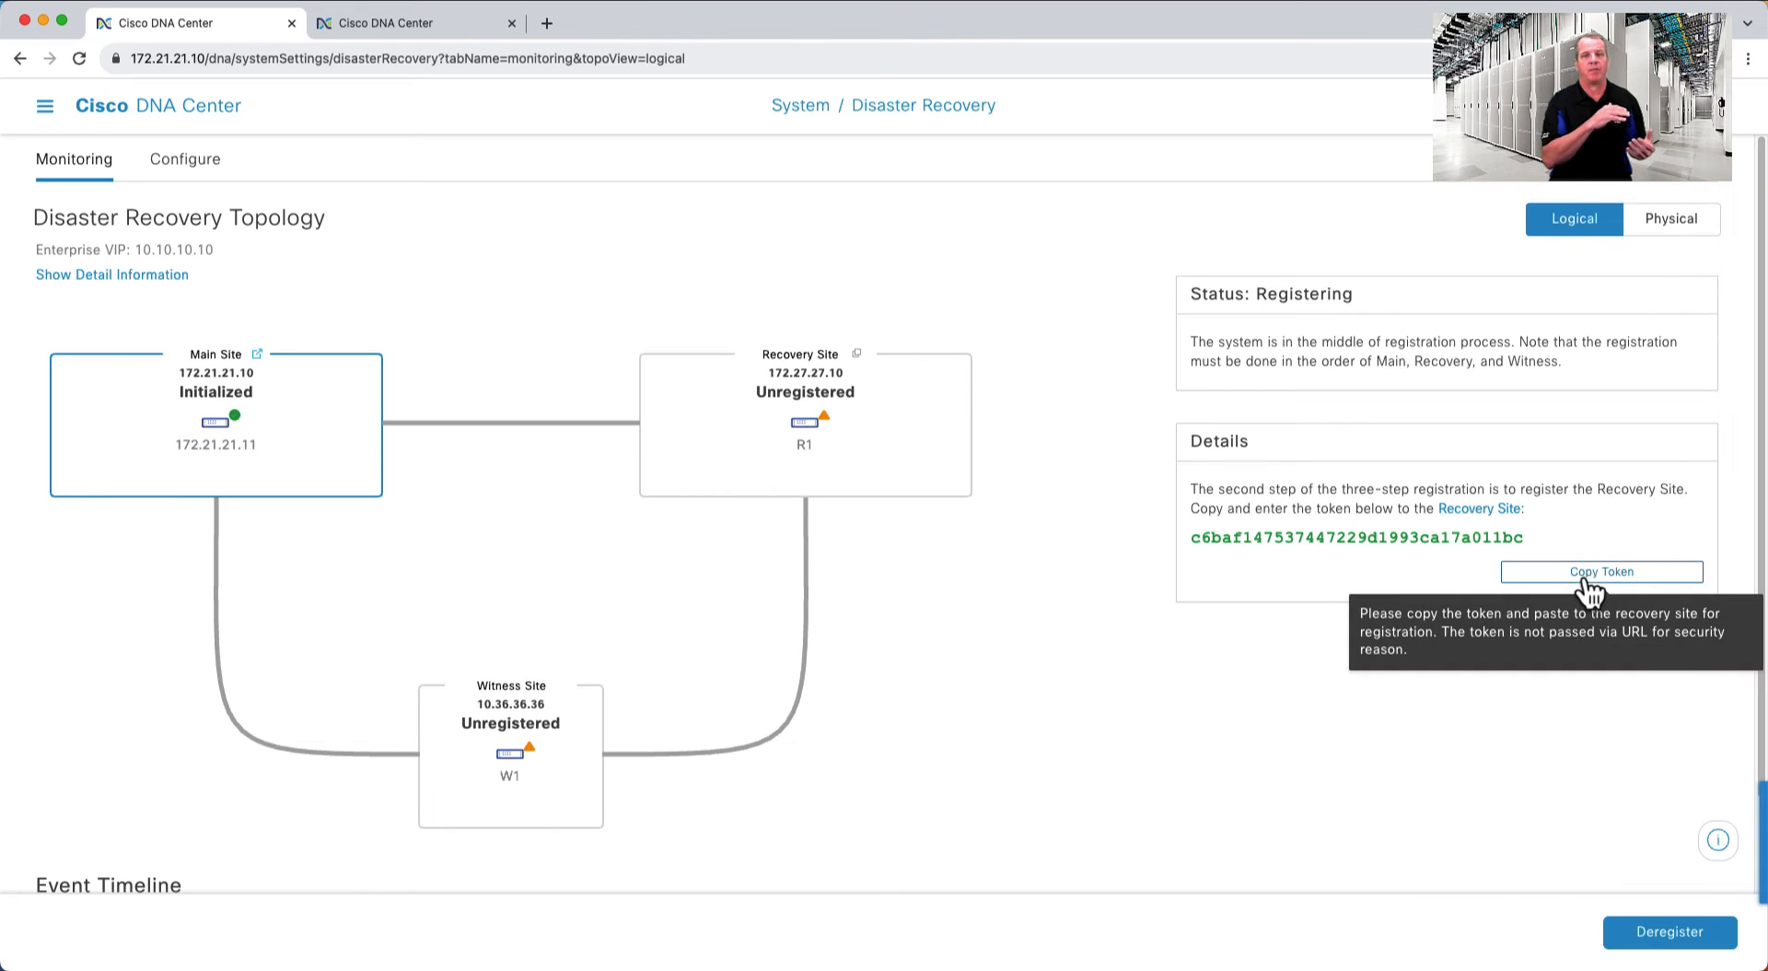
pyautogui.click(1577, 579)
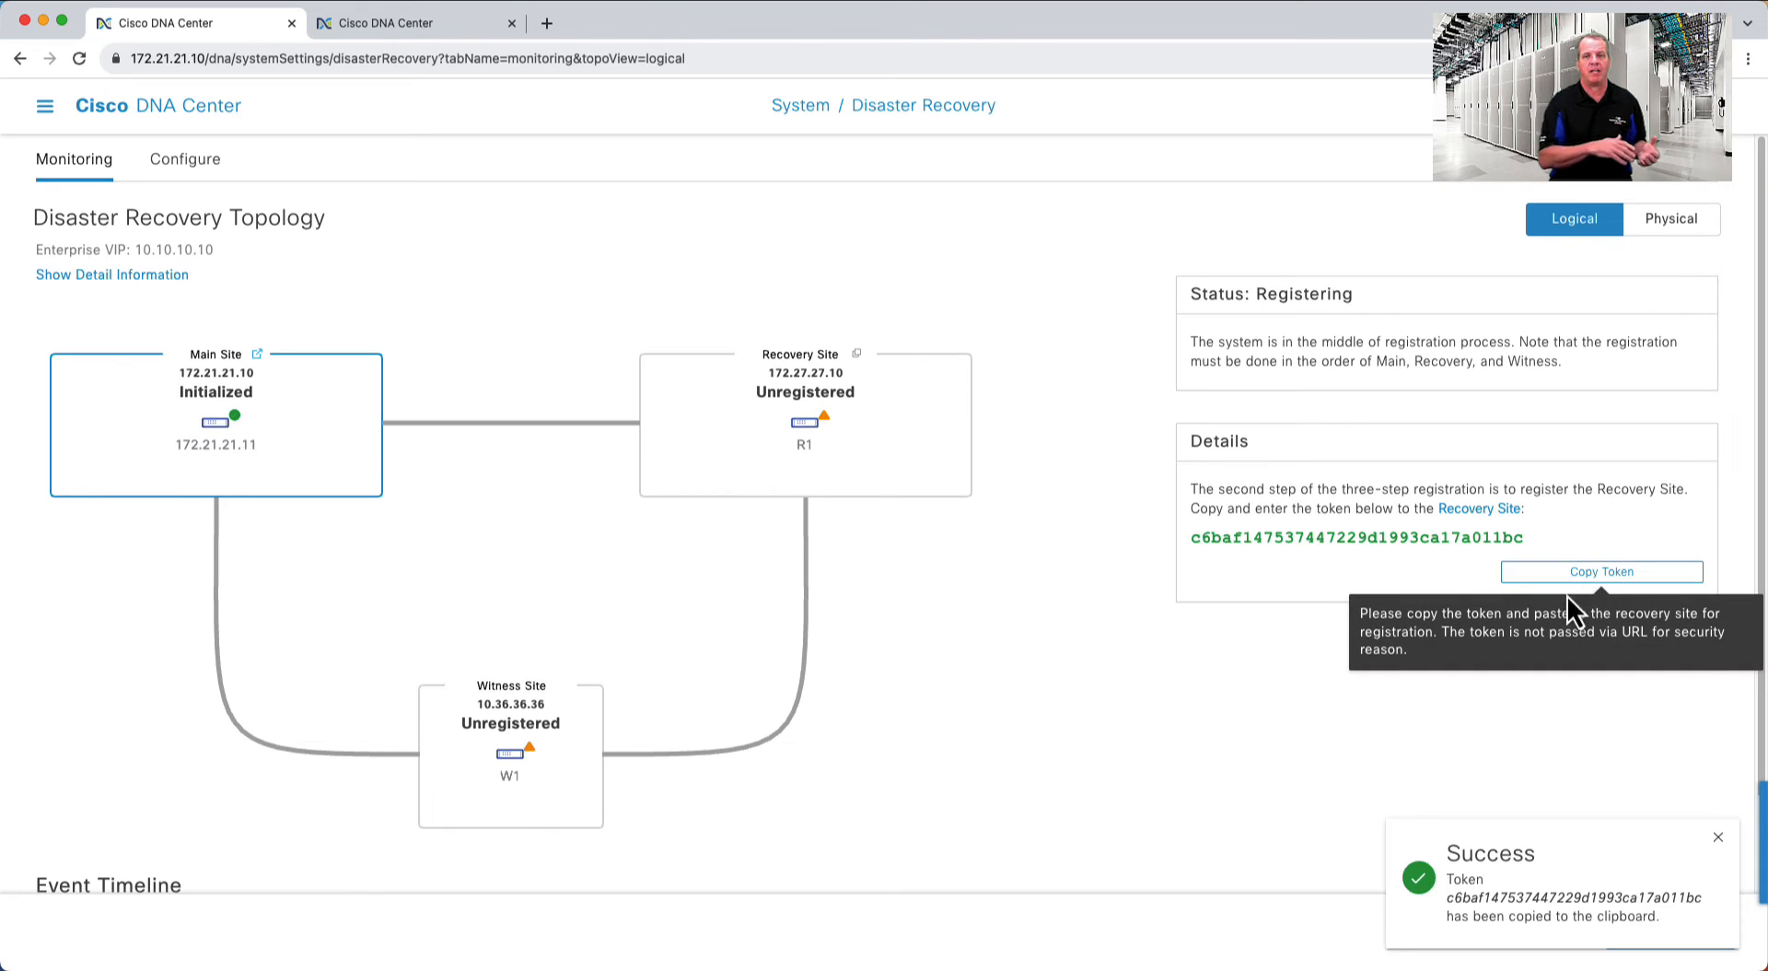
# - On the recovery cluster's Disaster Recovery configuration, choose the Recovery Site role
pyautogui.click(443, 23)
pyautogui.click(44, 108)
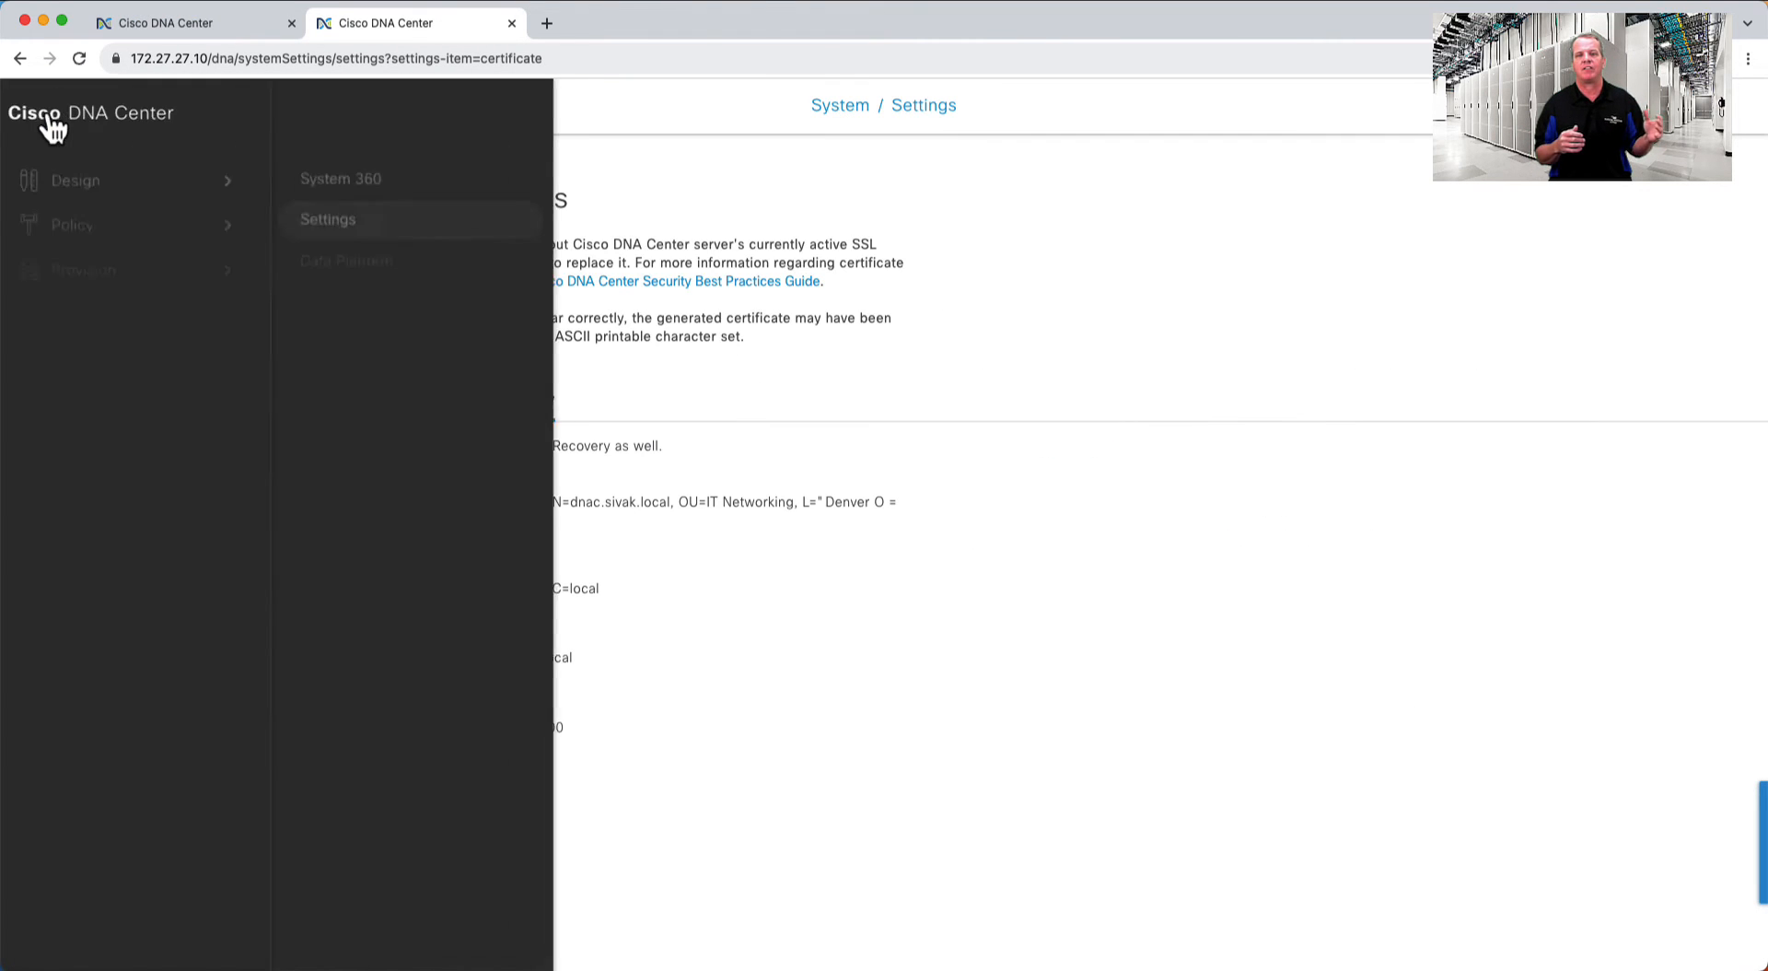
pyautogui.click(373, 455)
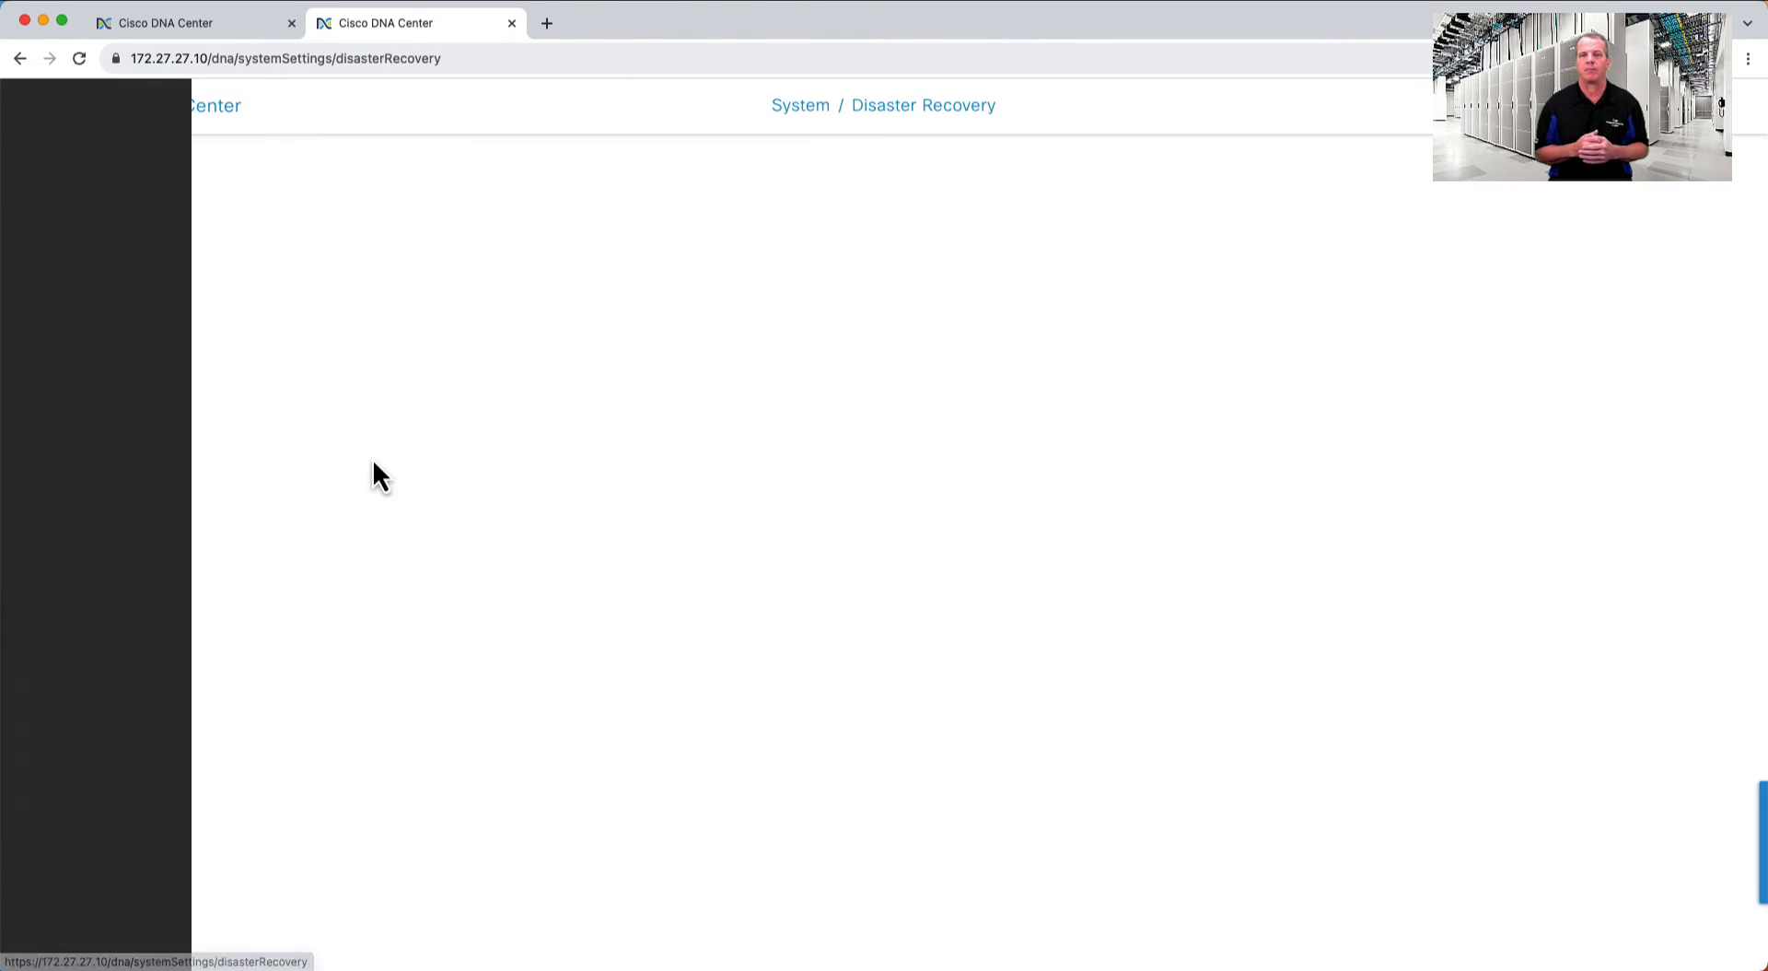
pyautogui.click(186, 166)
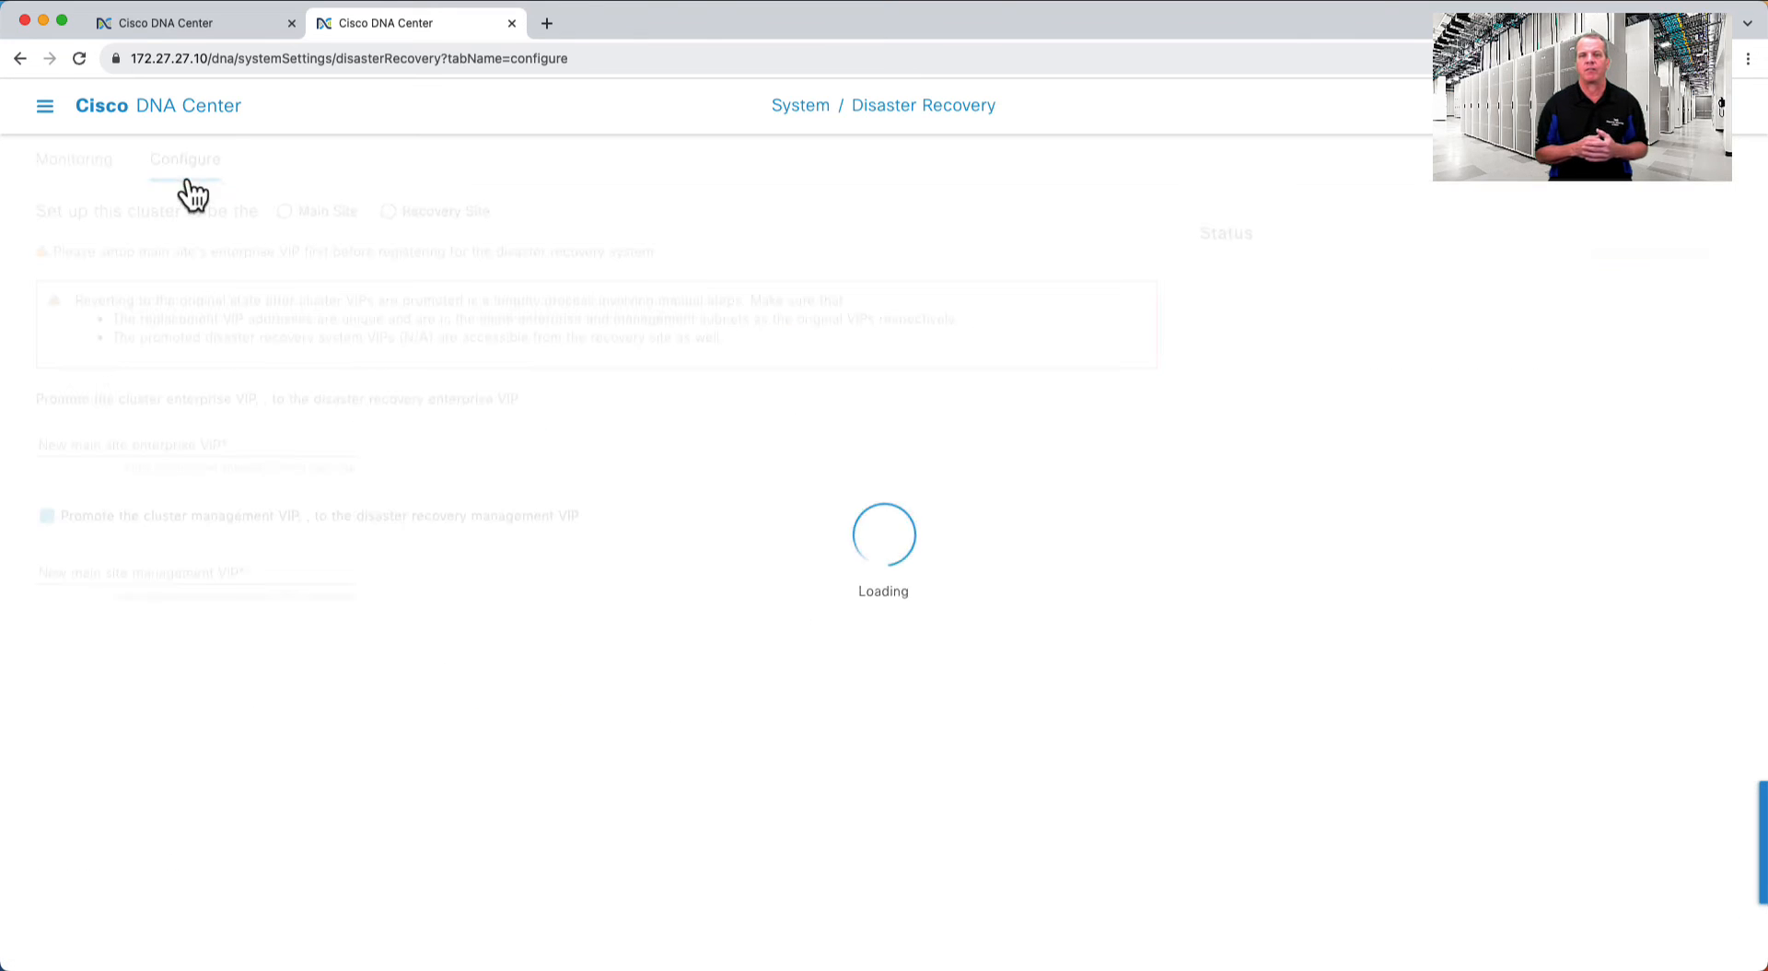
pyautogui.click(390, 218)
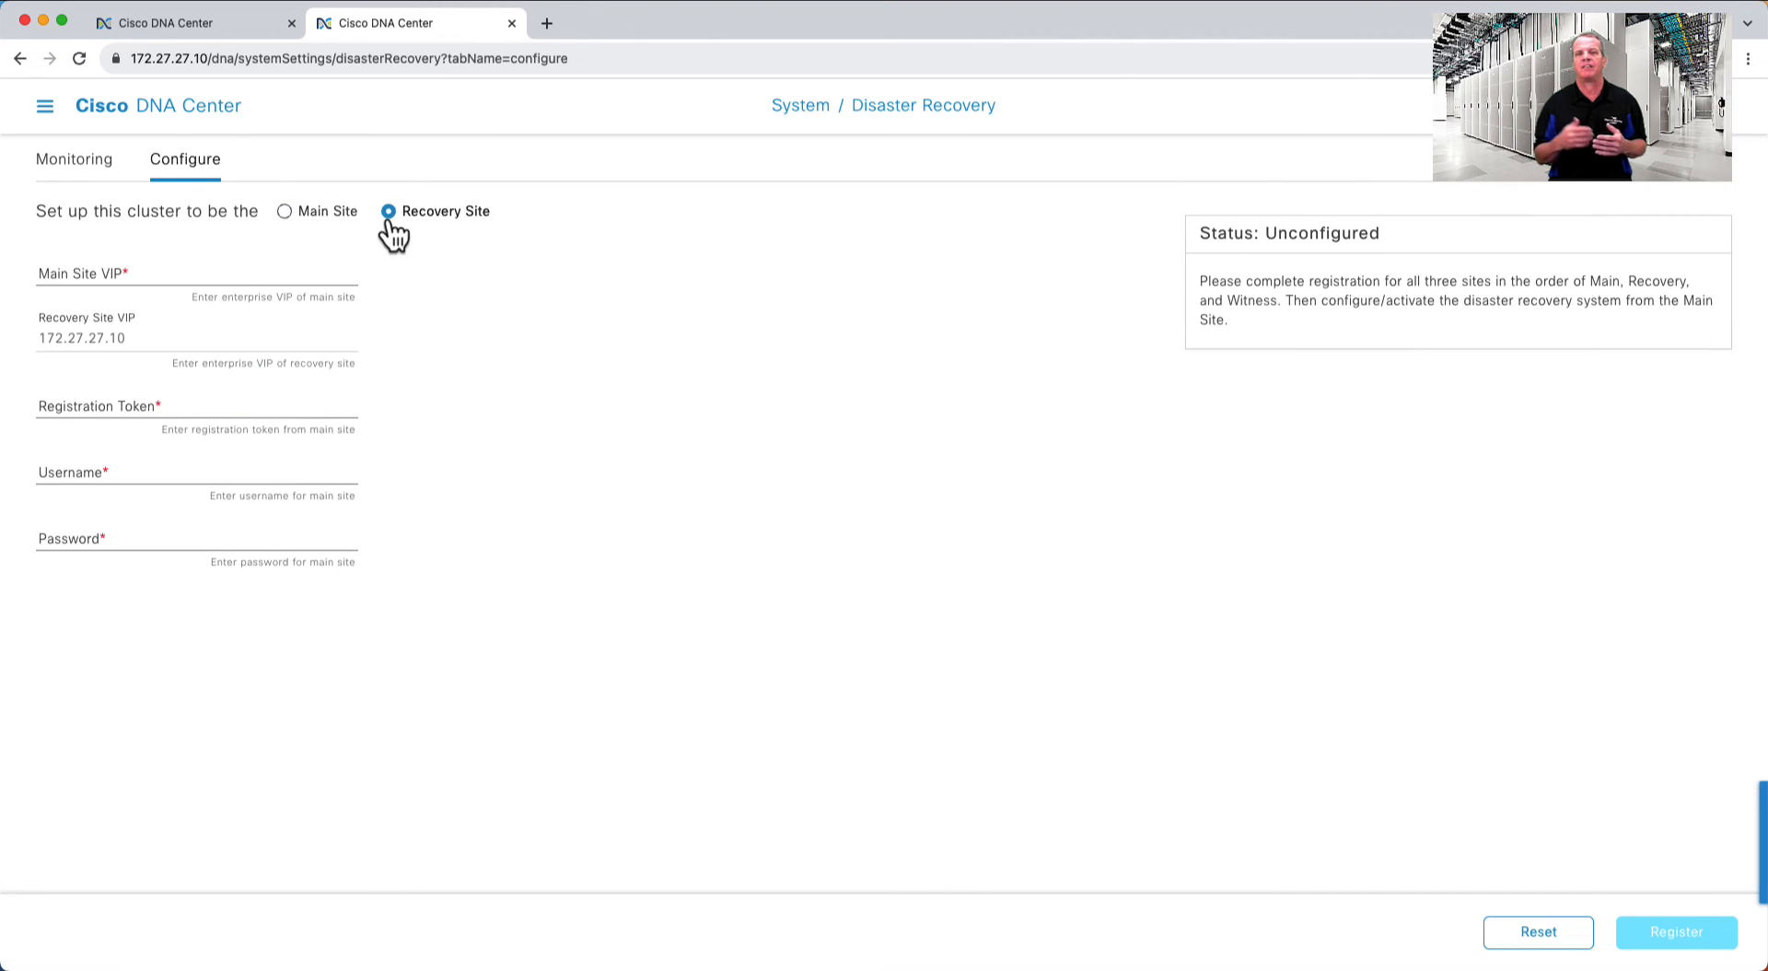
# - Enter main site VIP 172.21.21.10, the pasted token and admin credentials, then register
pyautogui.click(199, 267)
pyautogui.write('172.')
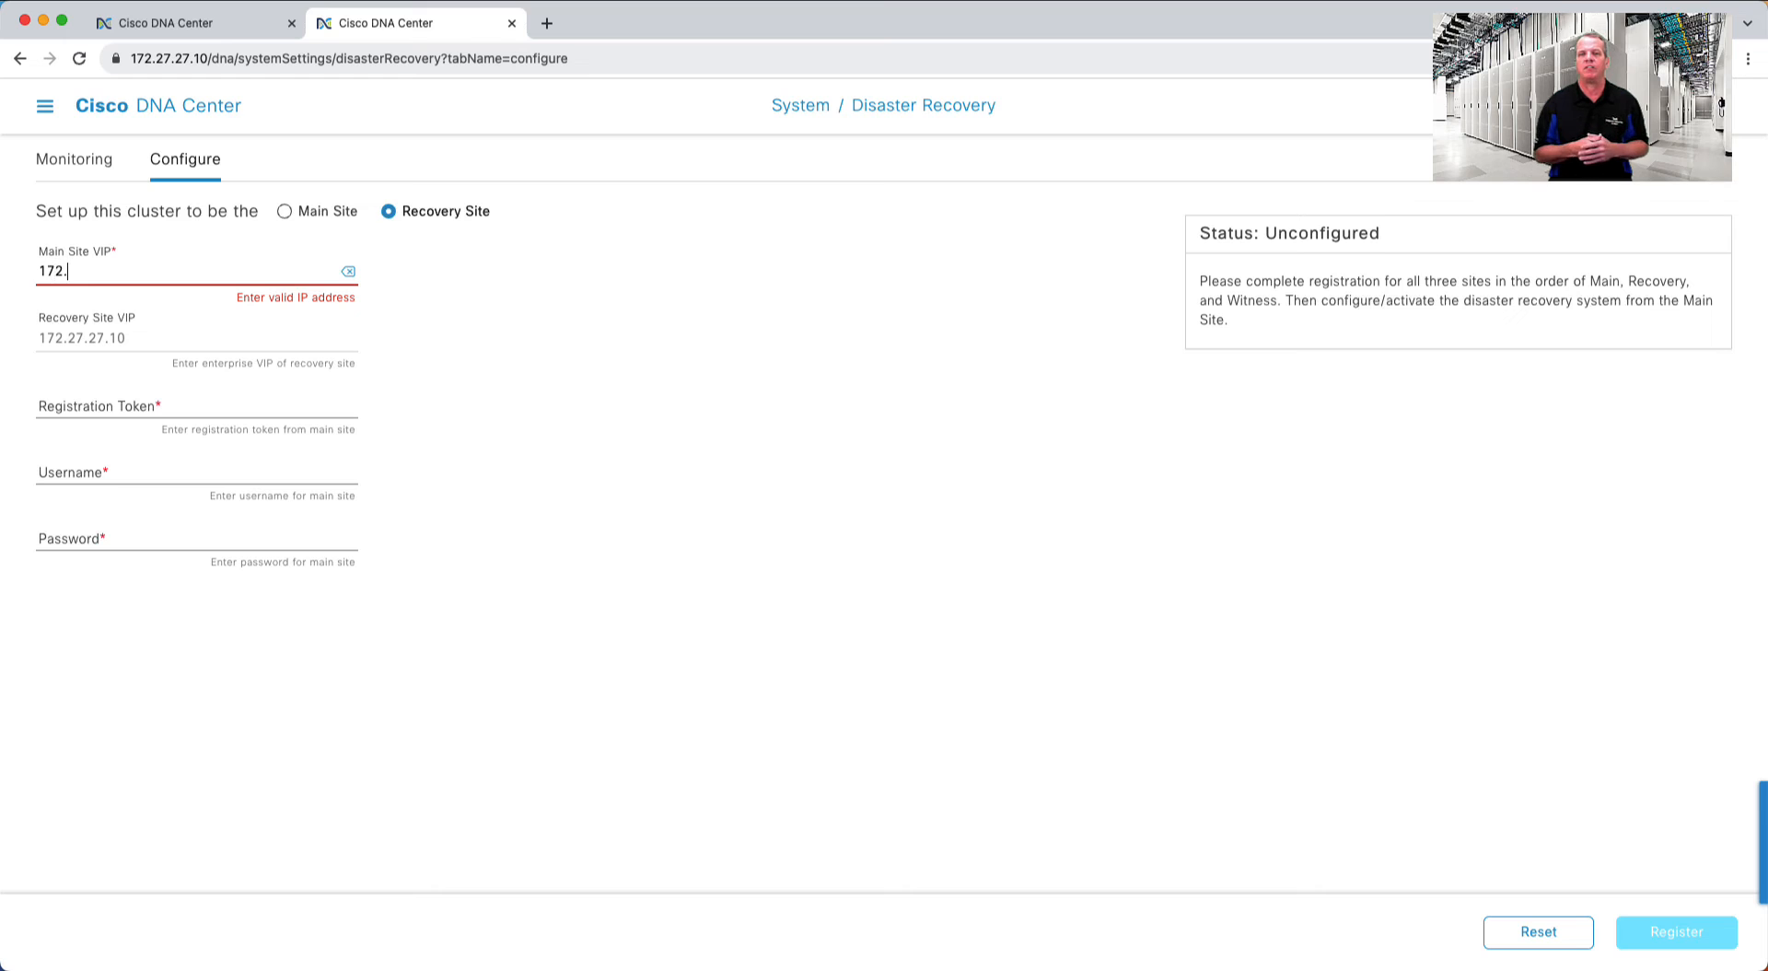
pyautogui.write('21.21.10')
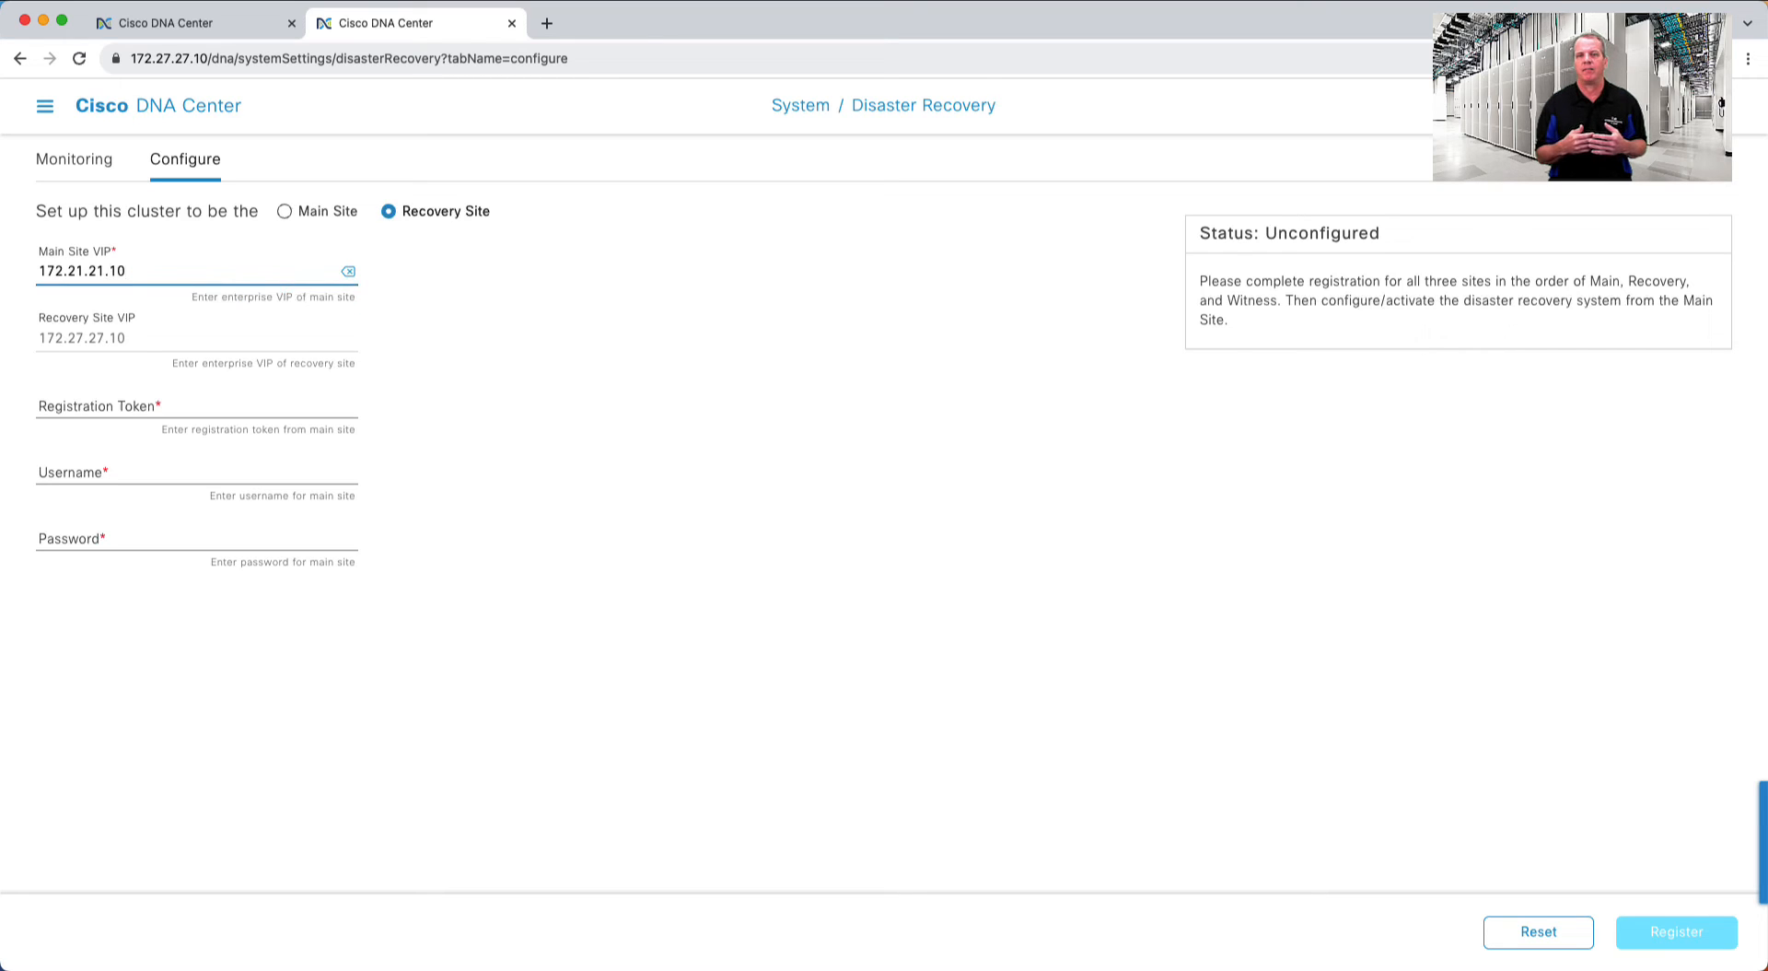
pyautogui.click(230, 398)
pyautogui.press('super+v')
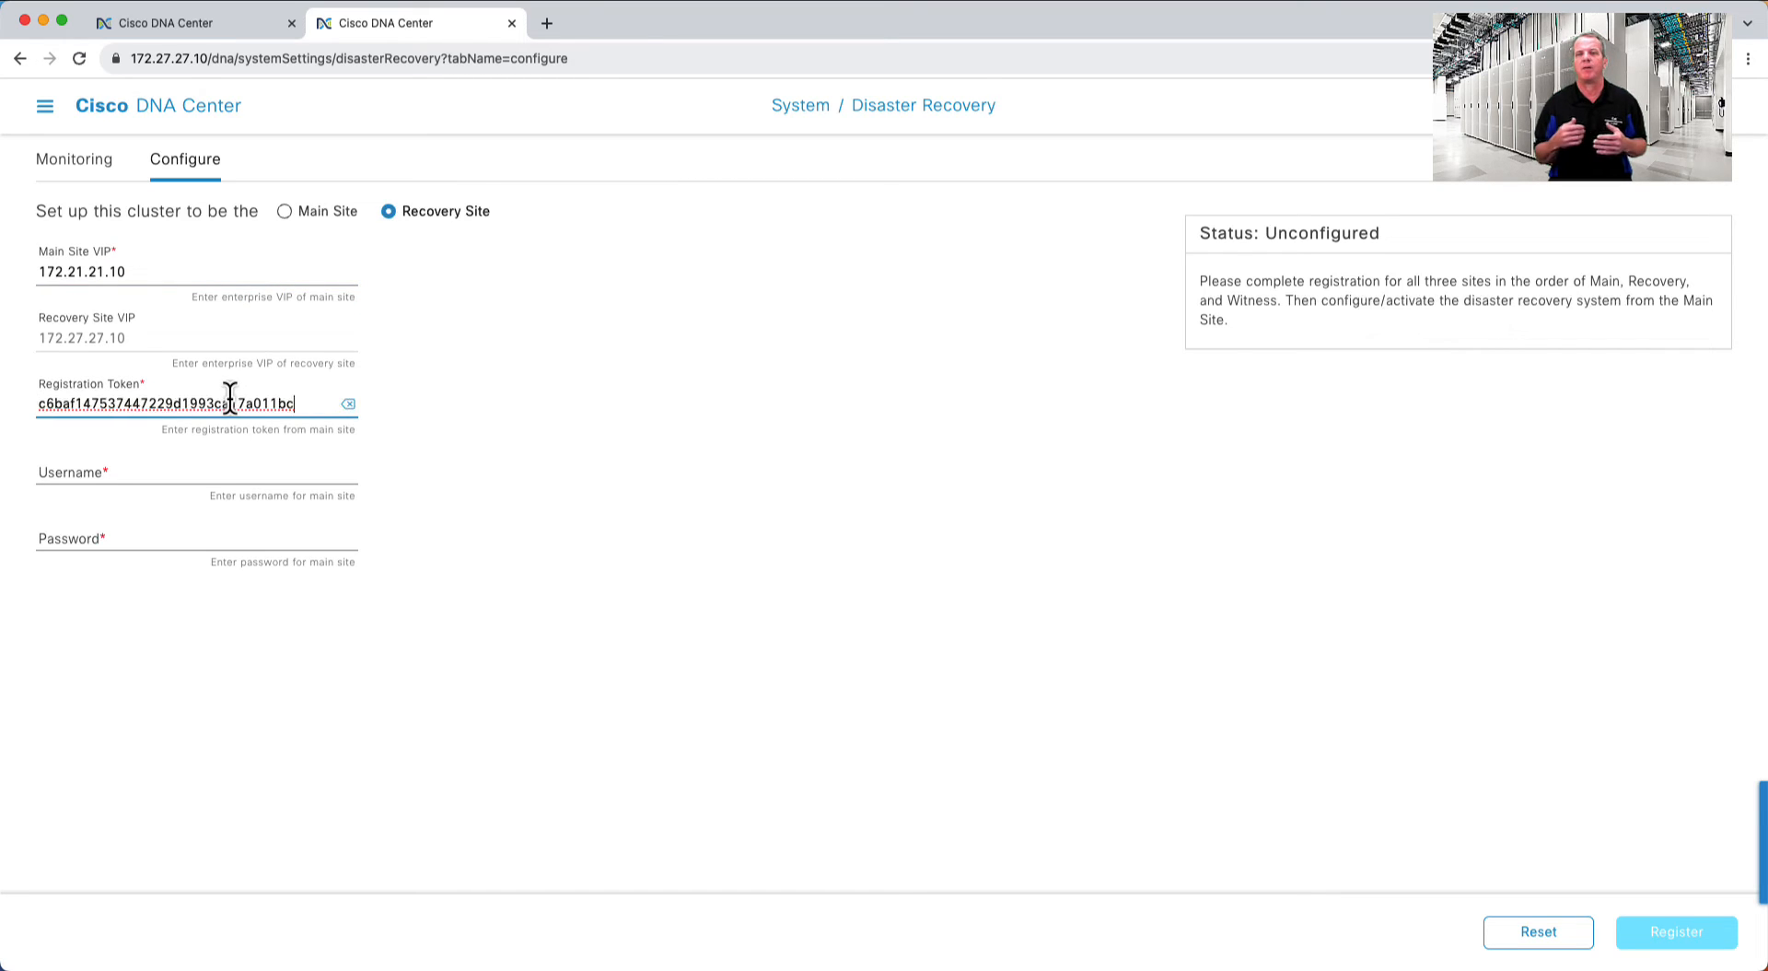
pyautogui.click(195, 472)
pyautogui.write('admin')
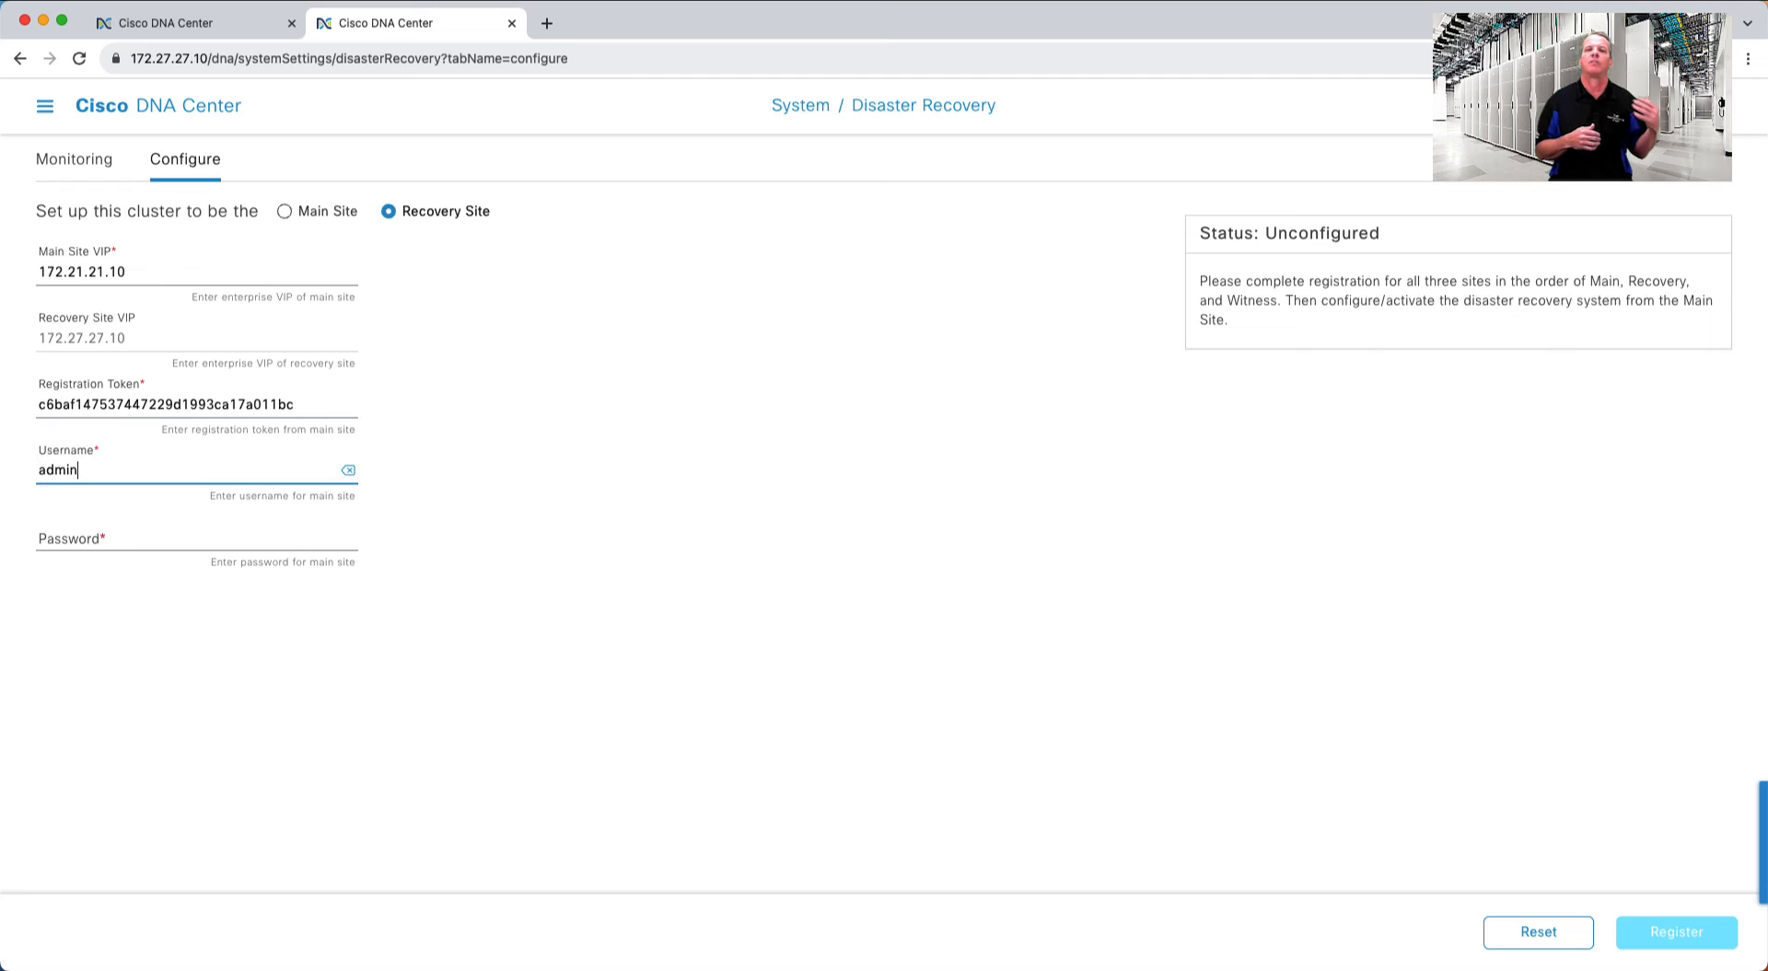
pyautogui.press('Tab')
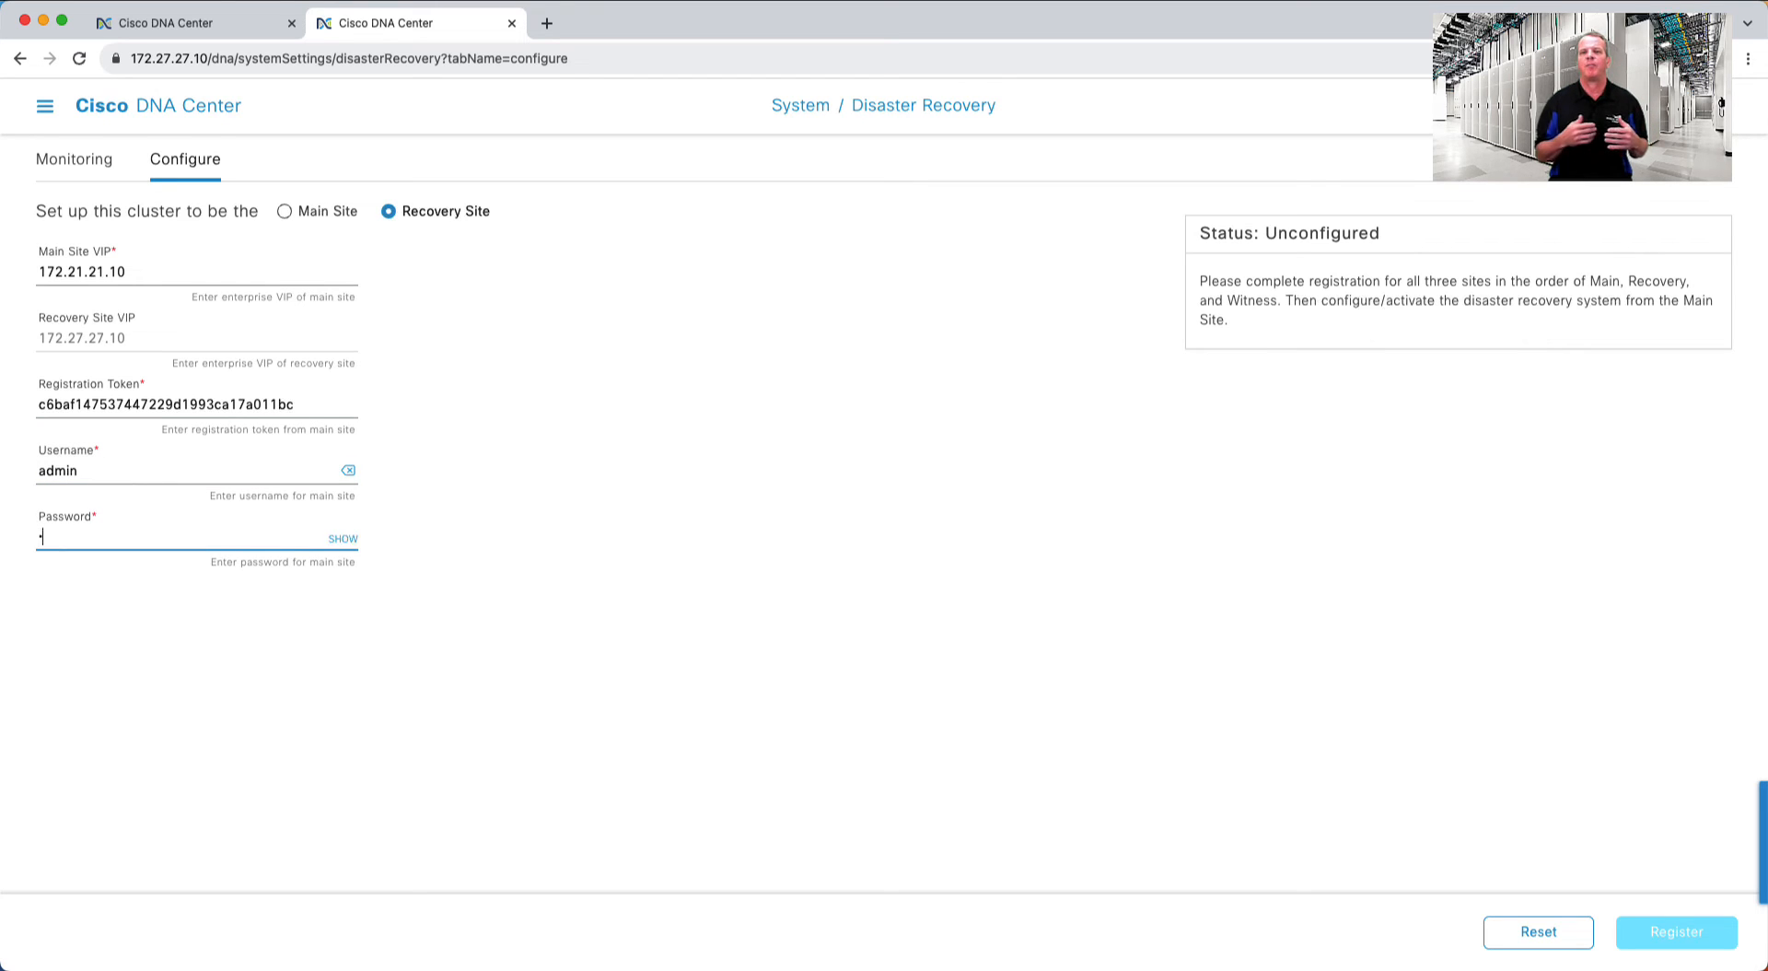
pyautogui.write('********')
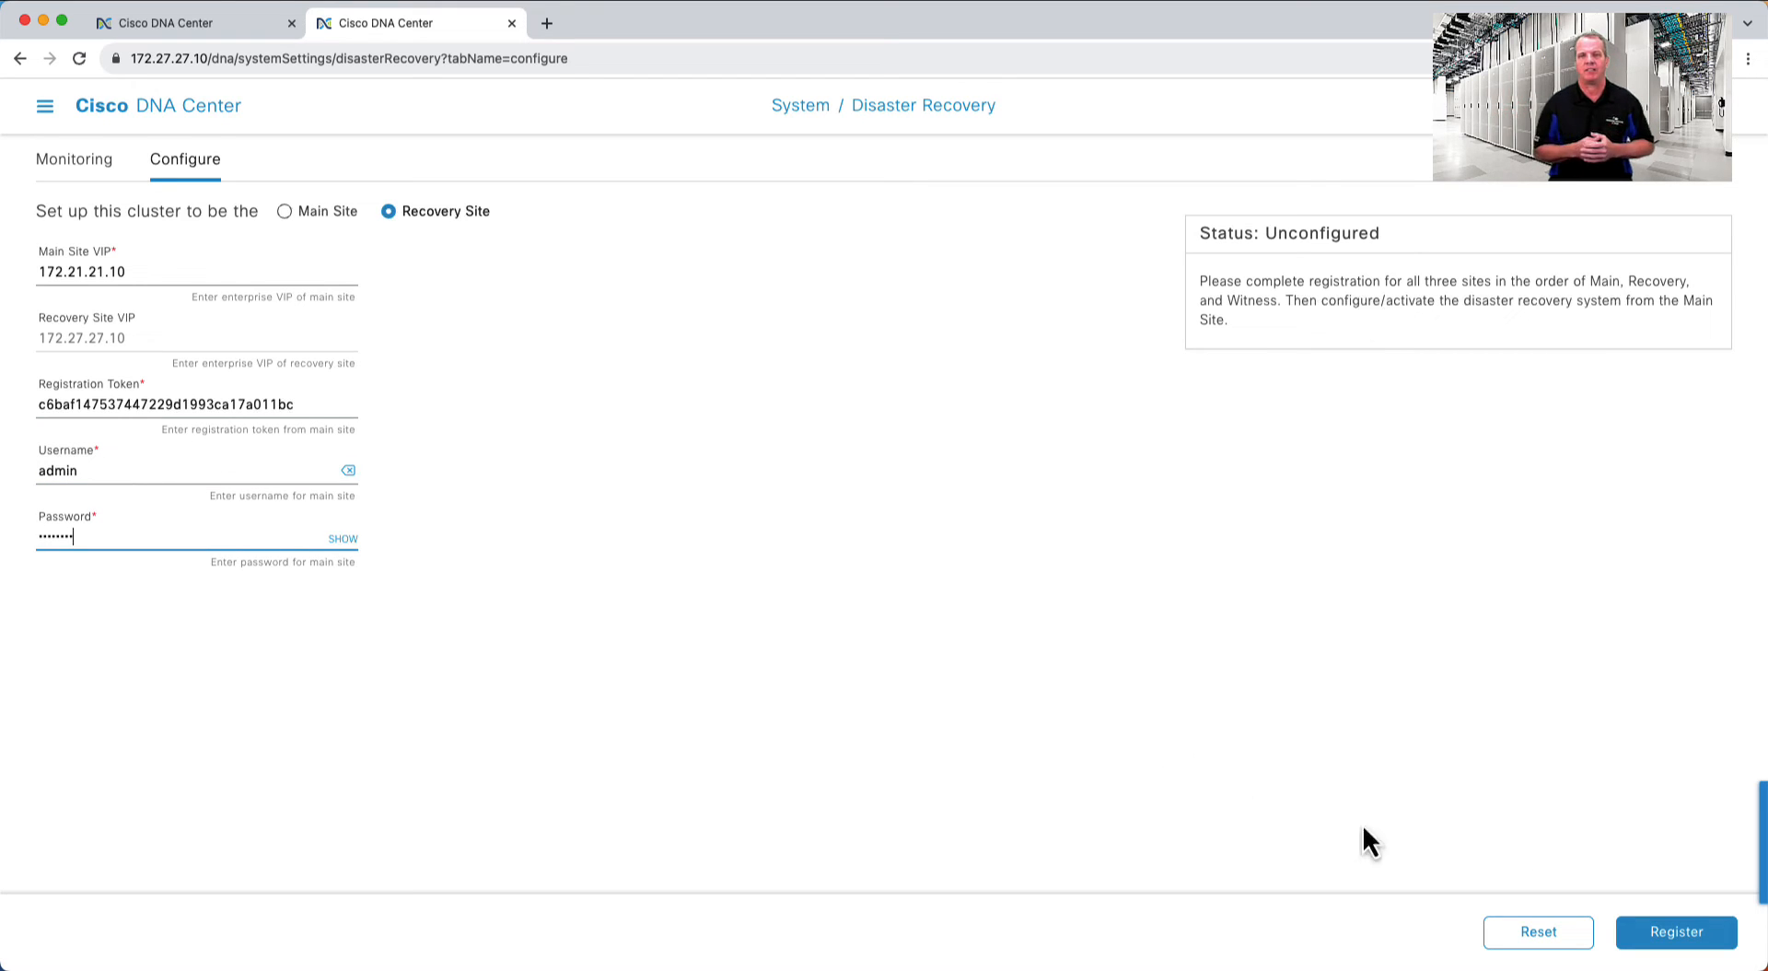
pyautogui.click(1683, 935)
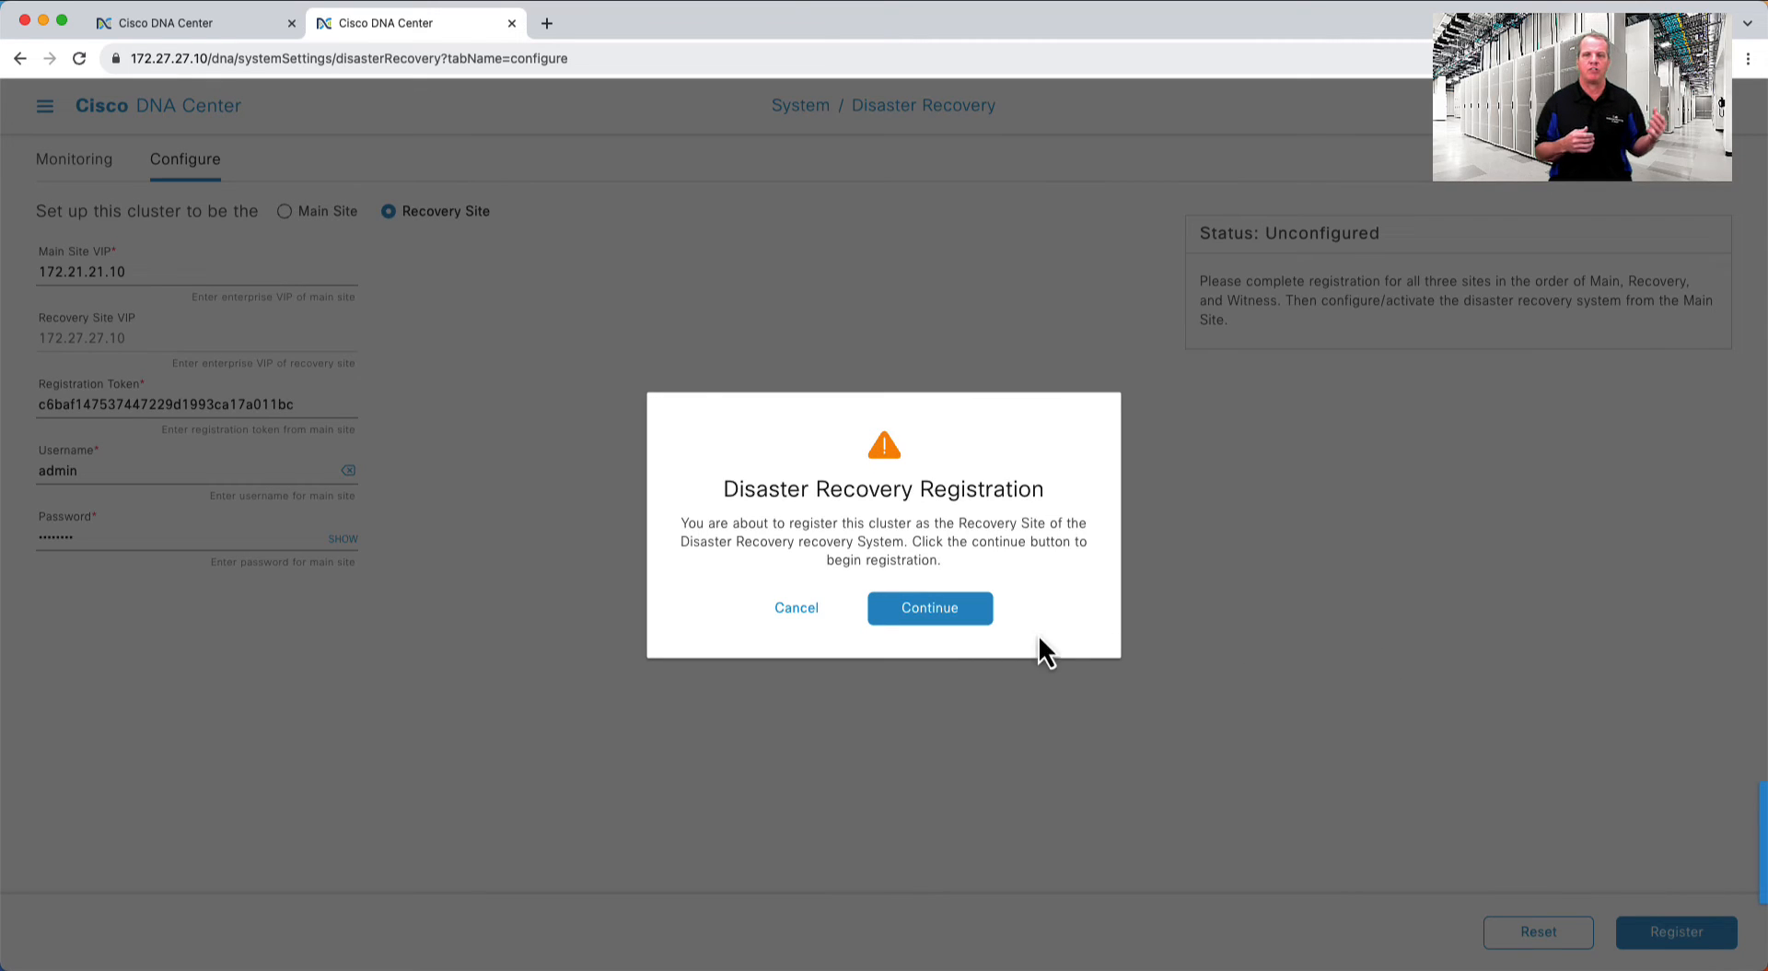
pyautogui.click(937, 615)
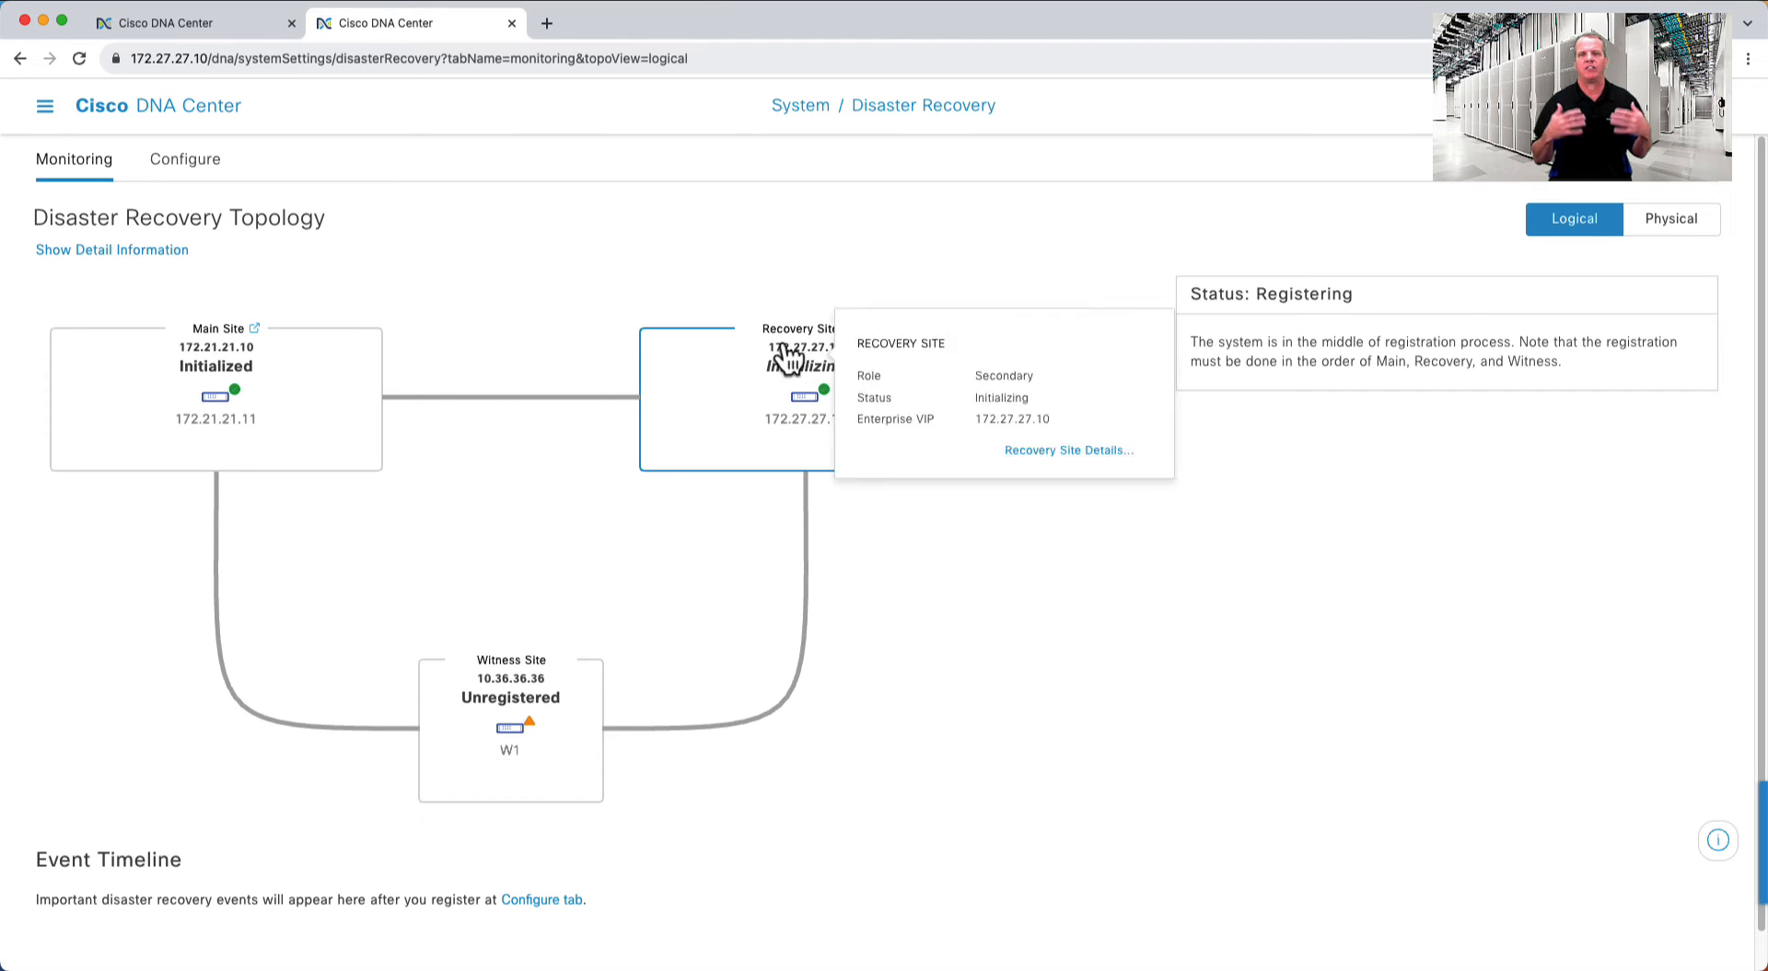
# - SSH into the witness at 10.36.36.36 as maglev and accept its host key
pyautogui.click(247, 24)
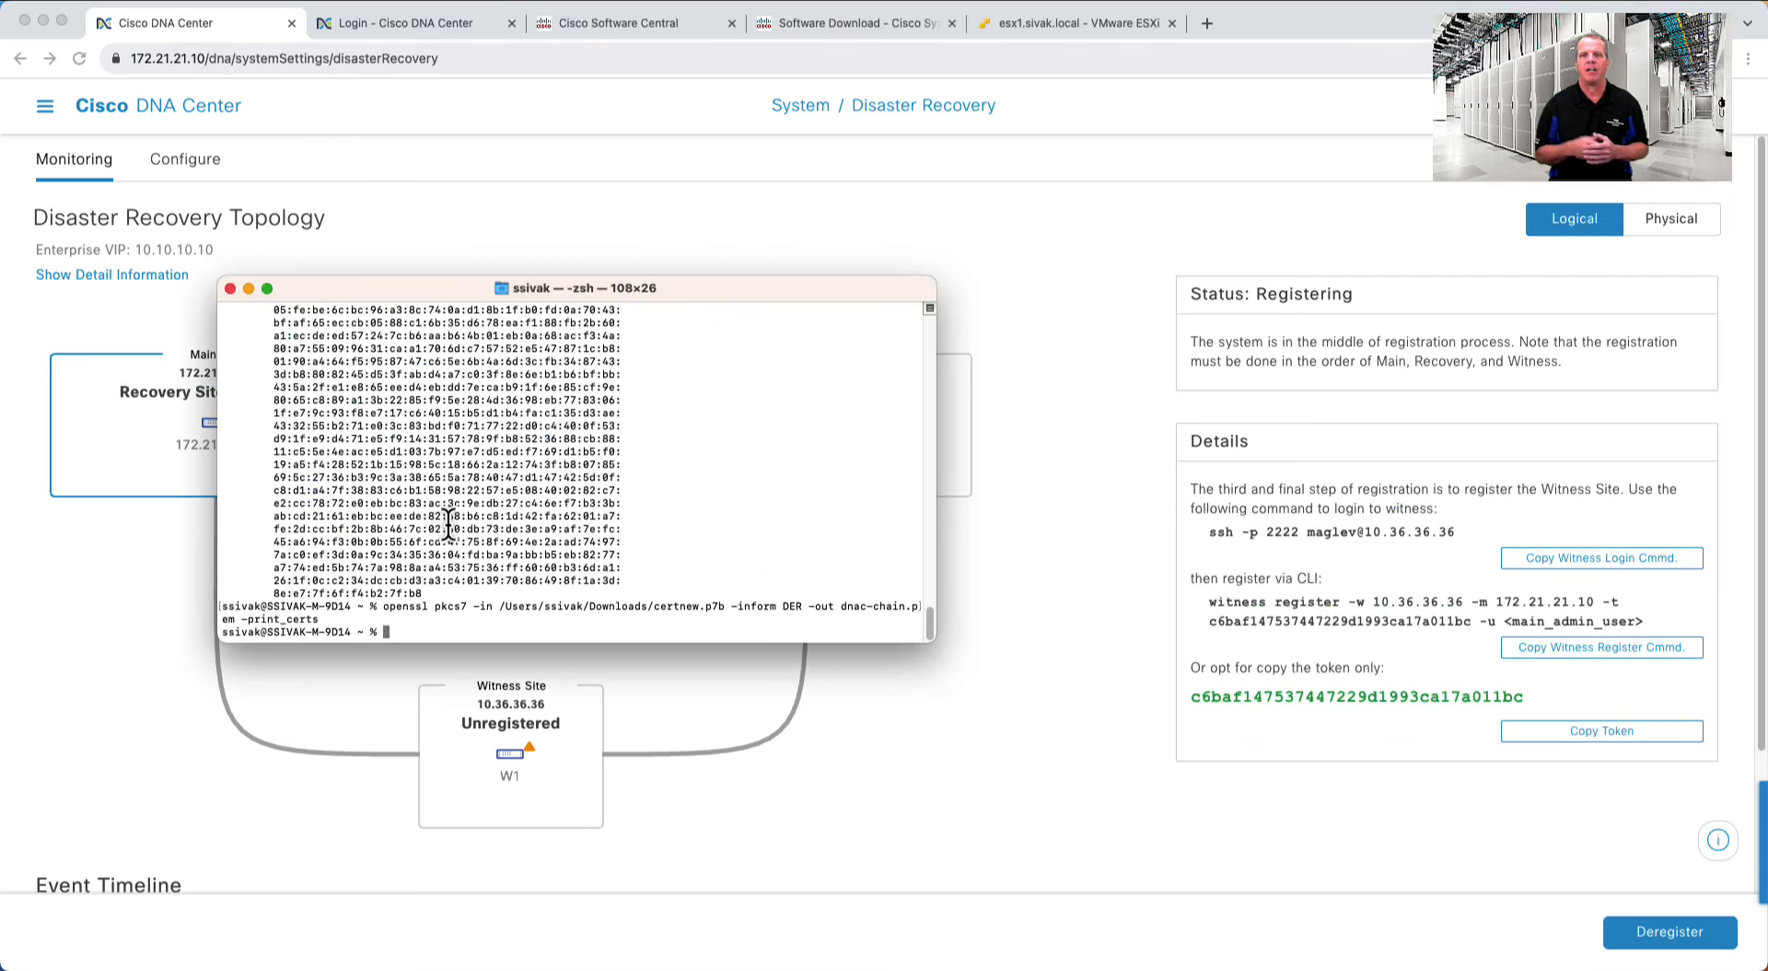
pyautogui.press('super+v')
pyautogui.press('Return')
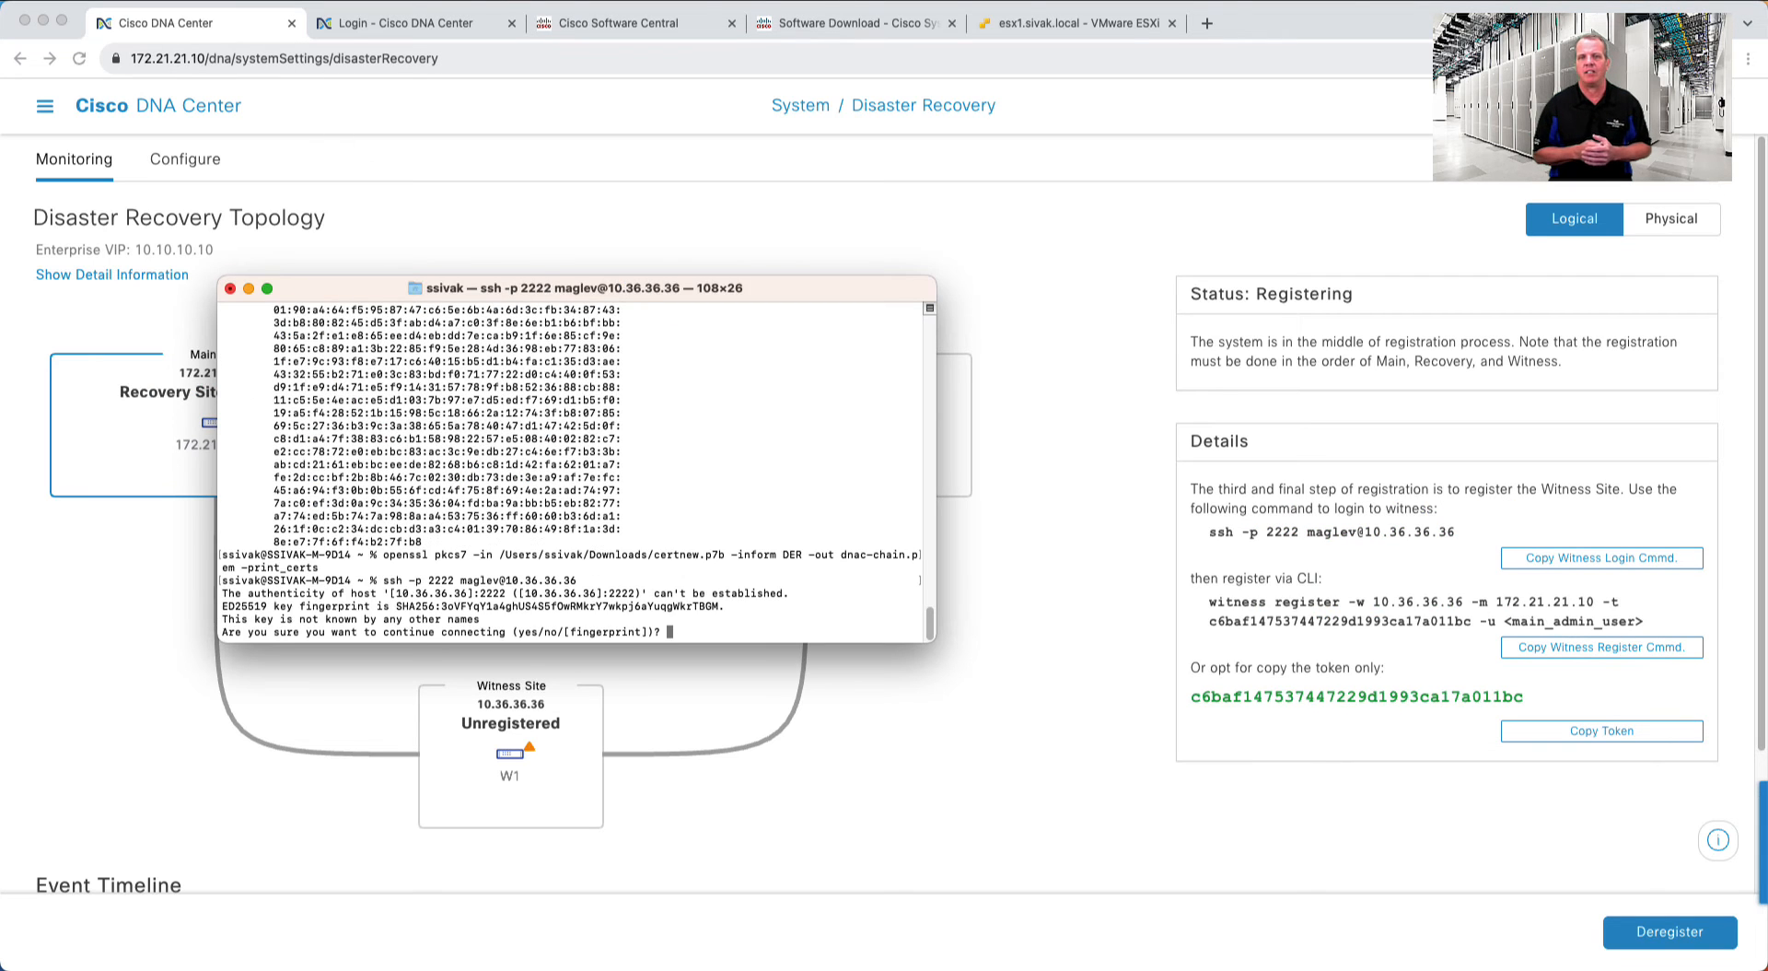
pyautogui.write('yes')
pyautogui.press('Return')
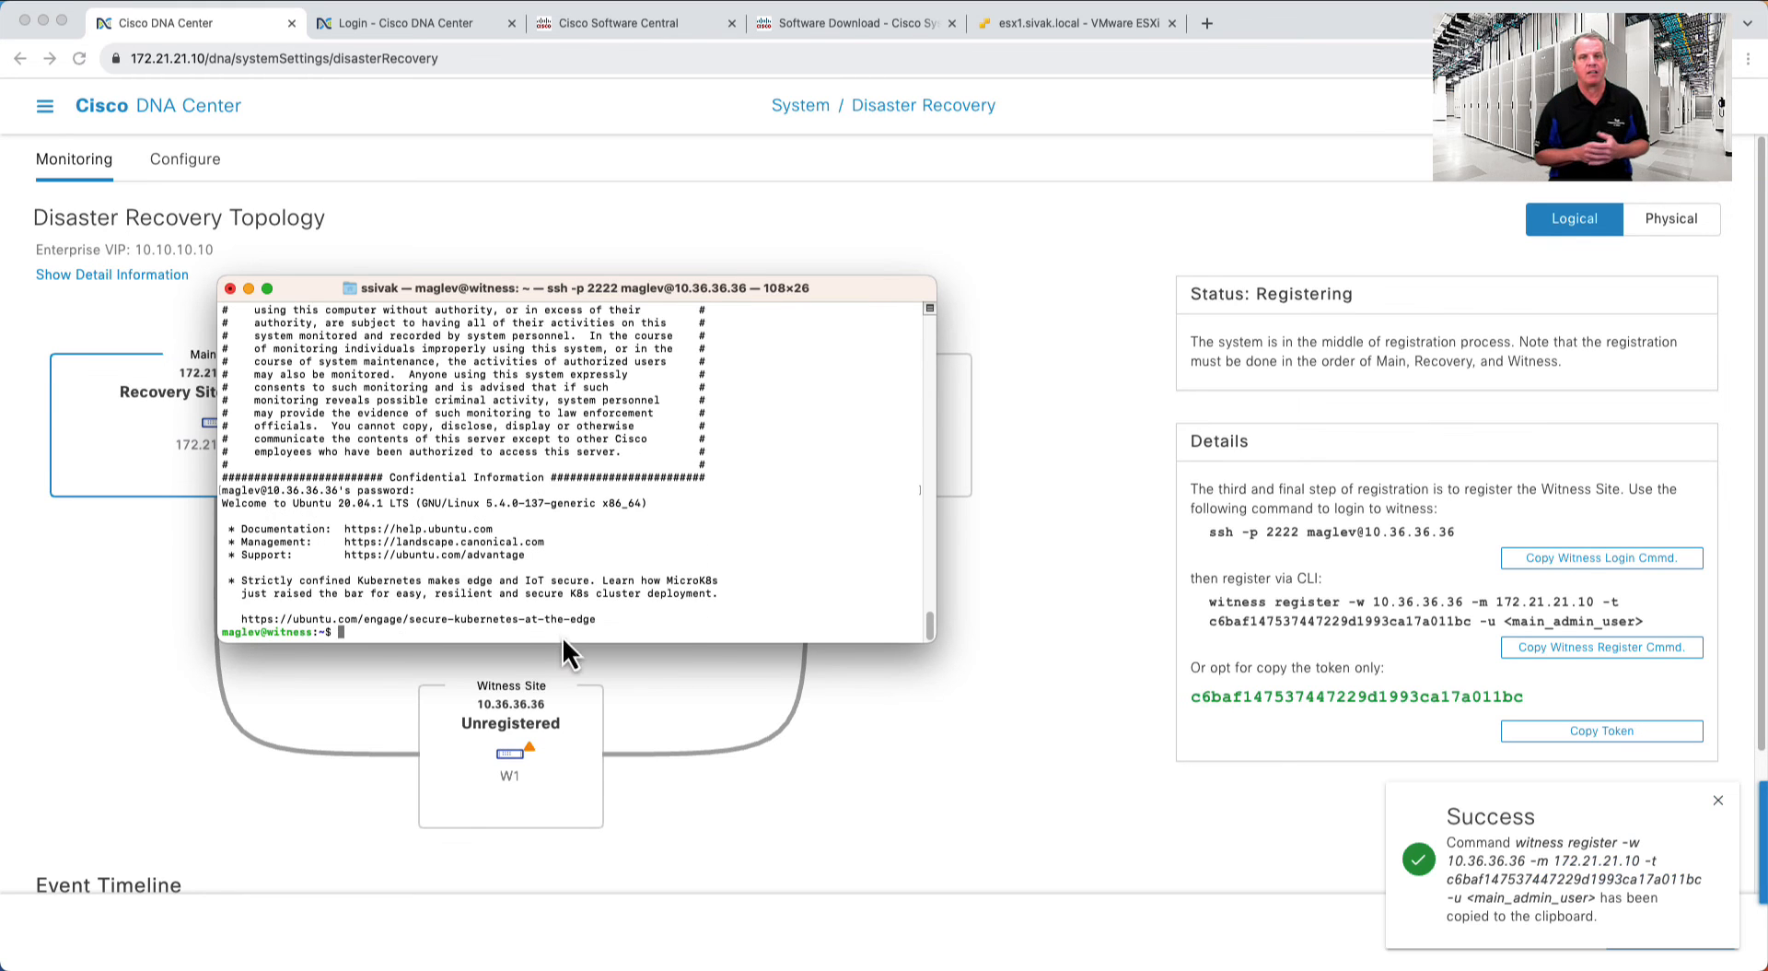
# - Run the witness register command with user admin and enter the password
pyautogui.rightClick(563, 637)
pyautogui.click(588, 663)
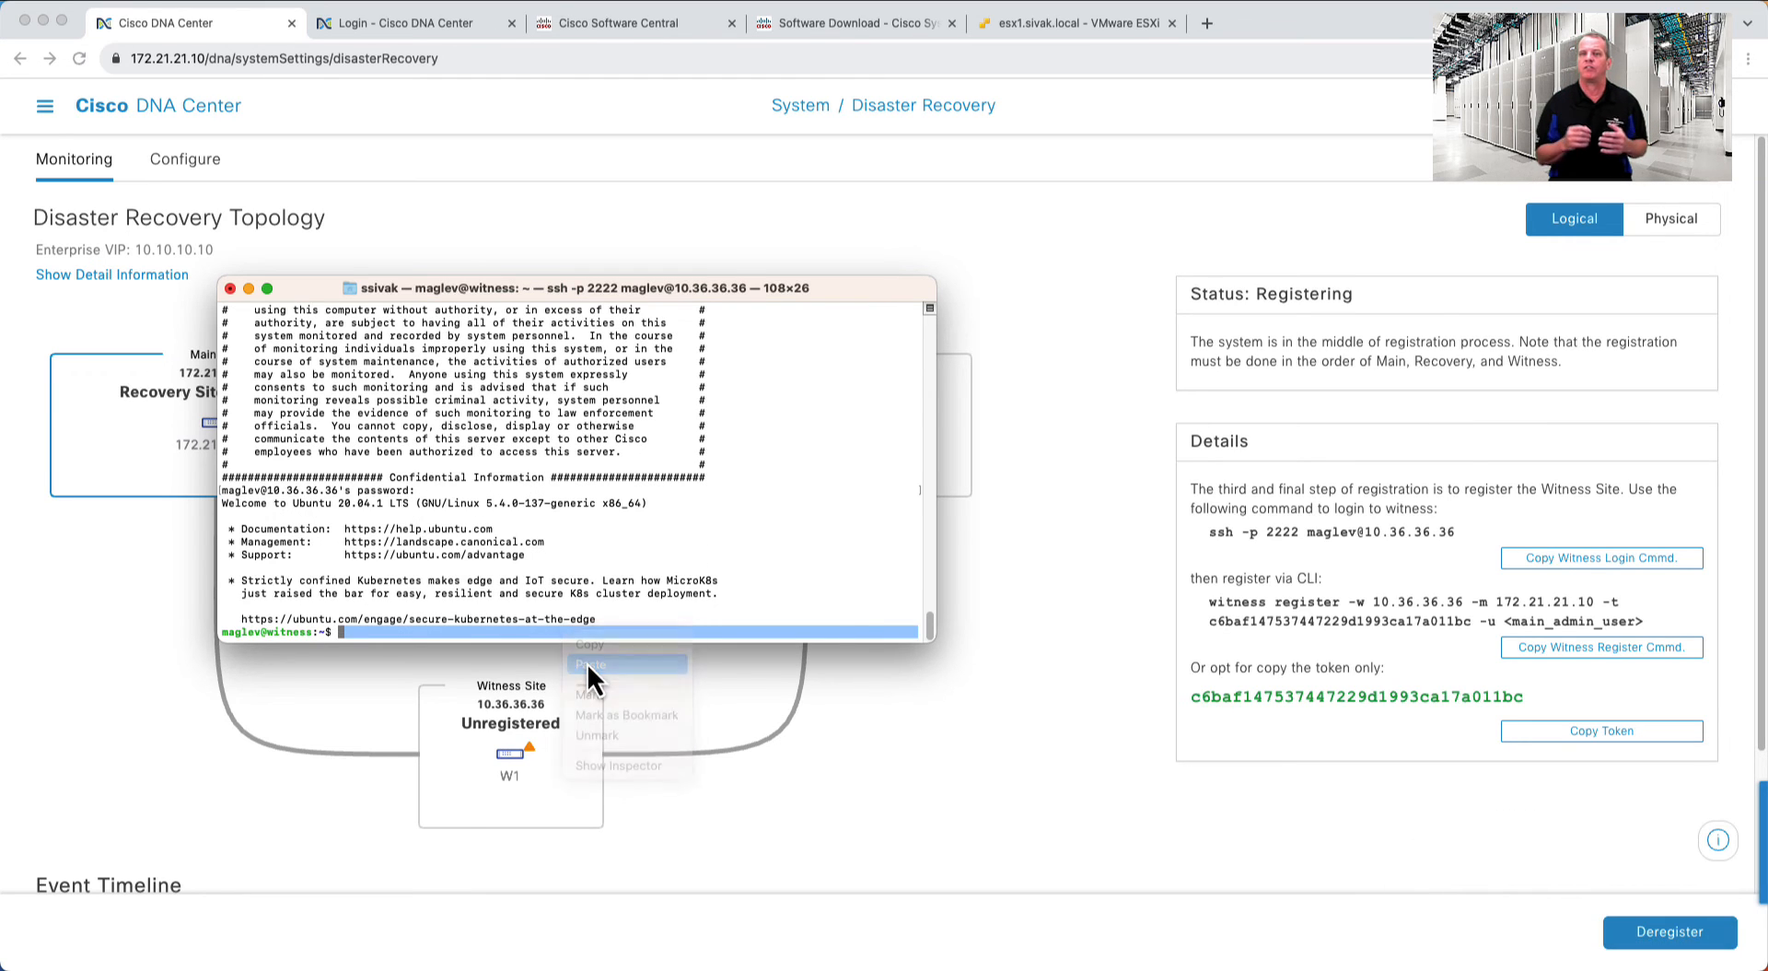
pyautogui.press('BackSpace')
pyautogui.press('BackSpace')
pyautogui.press('BackSpace')
pyautogui.press('BackSpace')
pyautogui.press('BackSpace')
pyautogui.press('BackSpace')
pyautogui.press('BackSpace')
pyautogui.press('BackSpace')
pyautogui.press('BackSpace')
pyautogui.press('BackSpace')
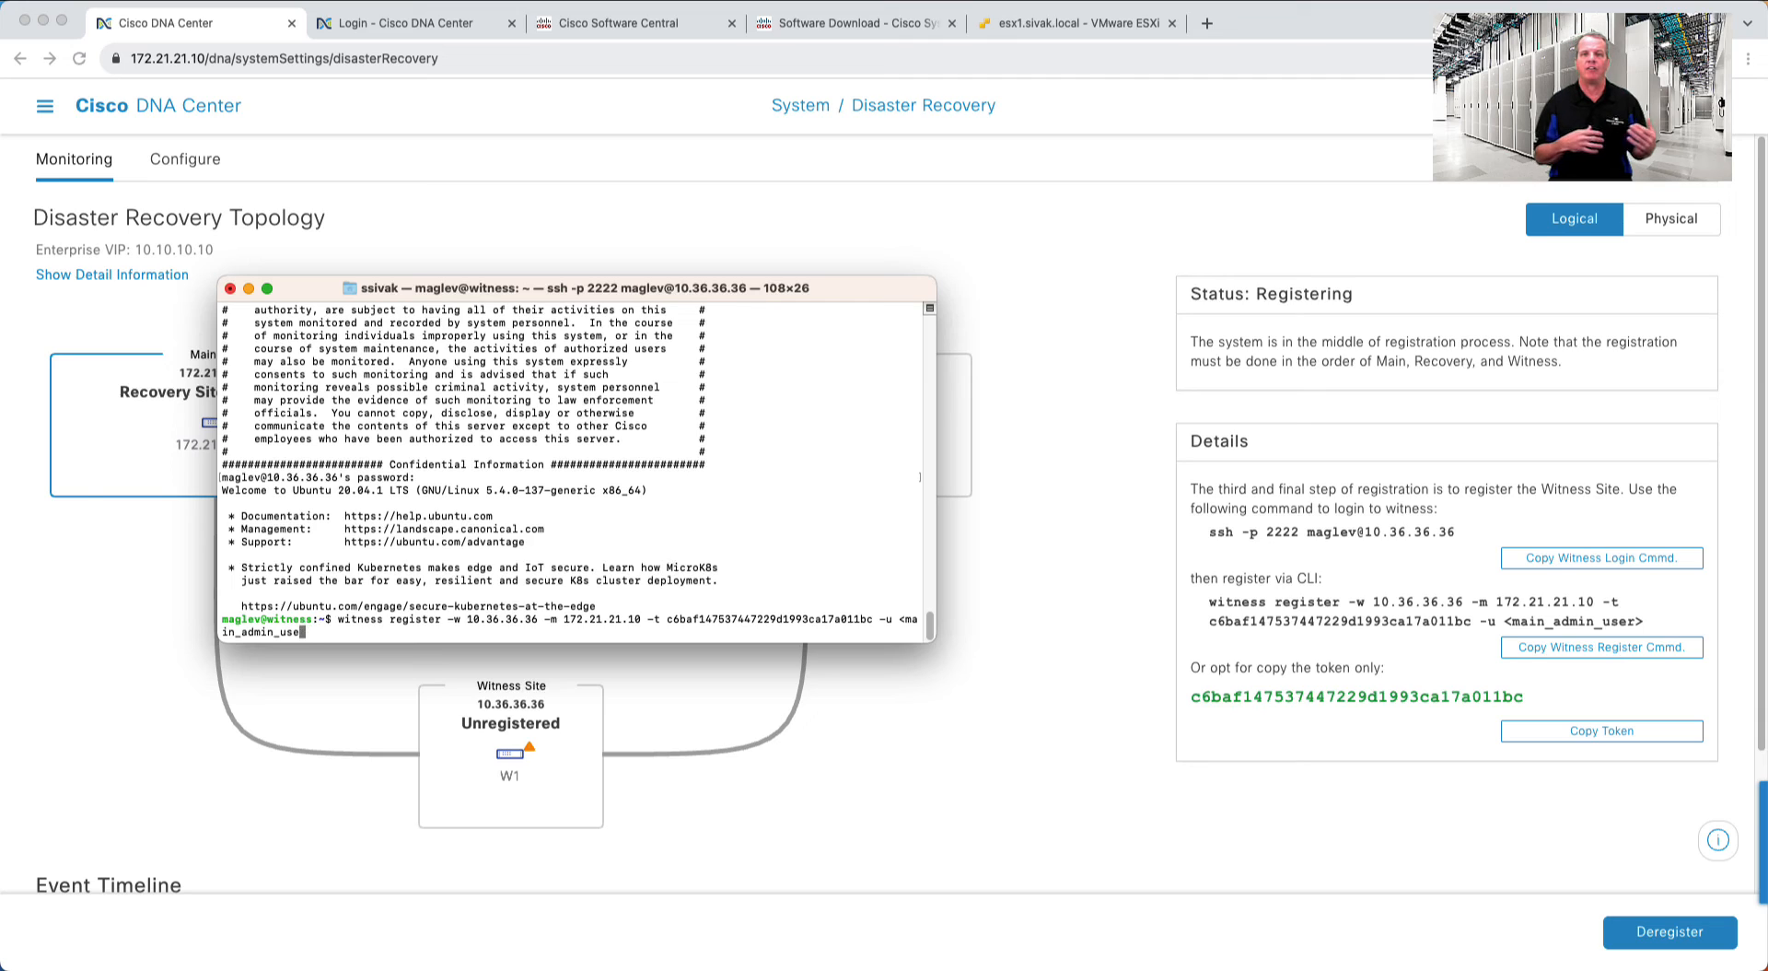
pyautogui.press('BackSpace')
pyautogui.press('BackSpace')
pyautogui.press('BackSpace')
pyautogui.press('BackSpace')
pyautogui.press('BackSpace')
pyautogui.press('BackSpace')
pyautogui.press('BackSpace')
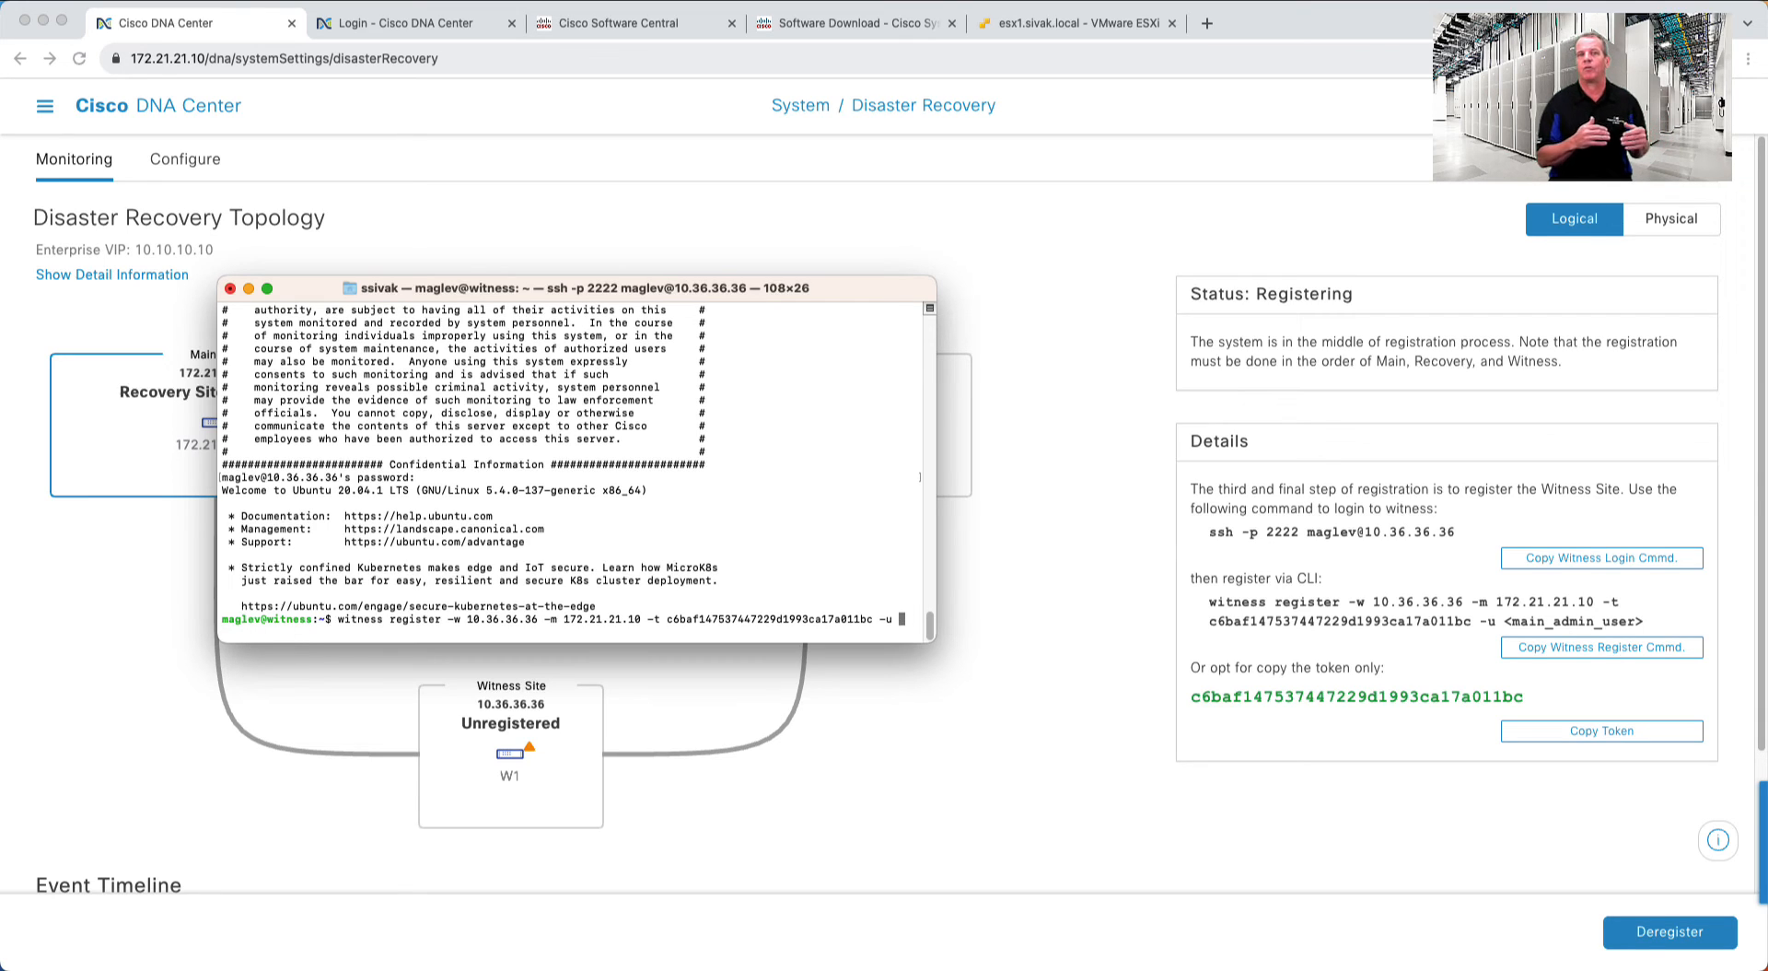
pyautogui.write('admin')
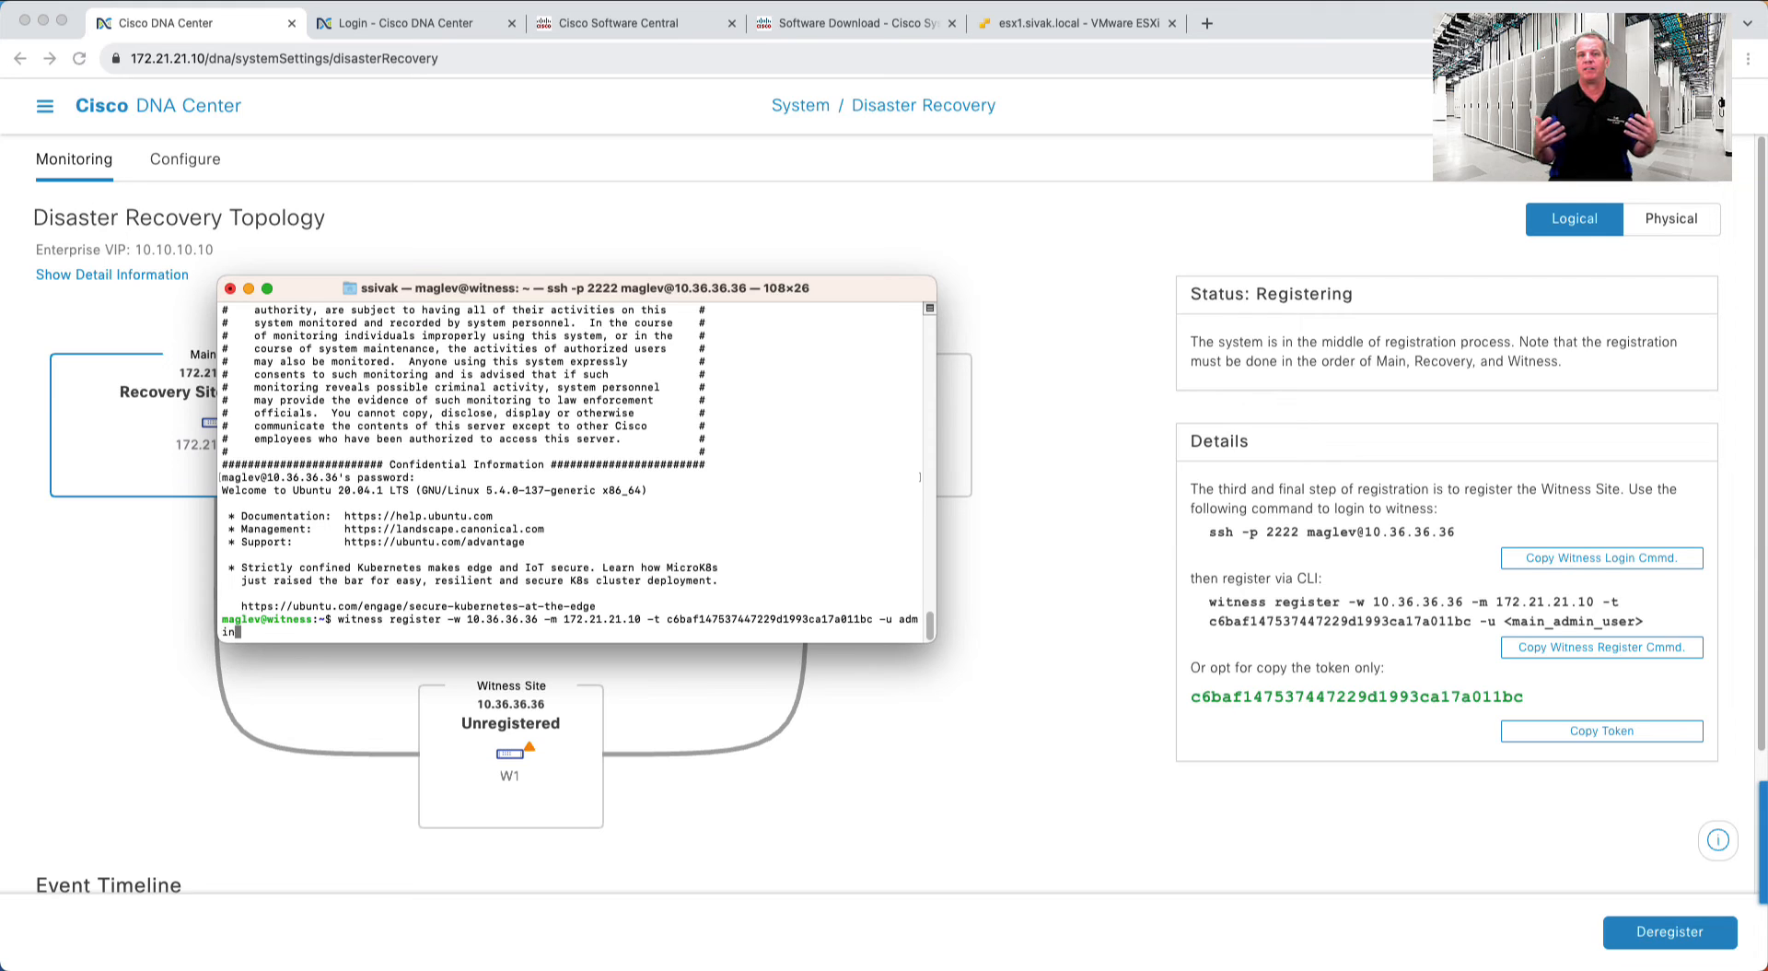
pyautogui.press('Return')
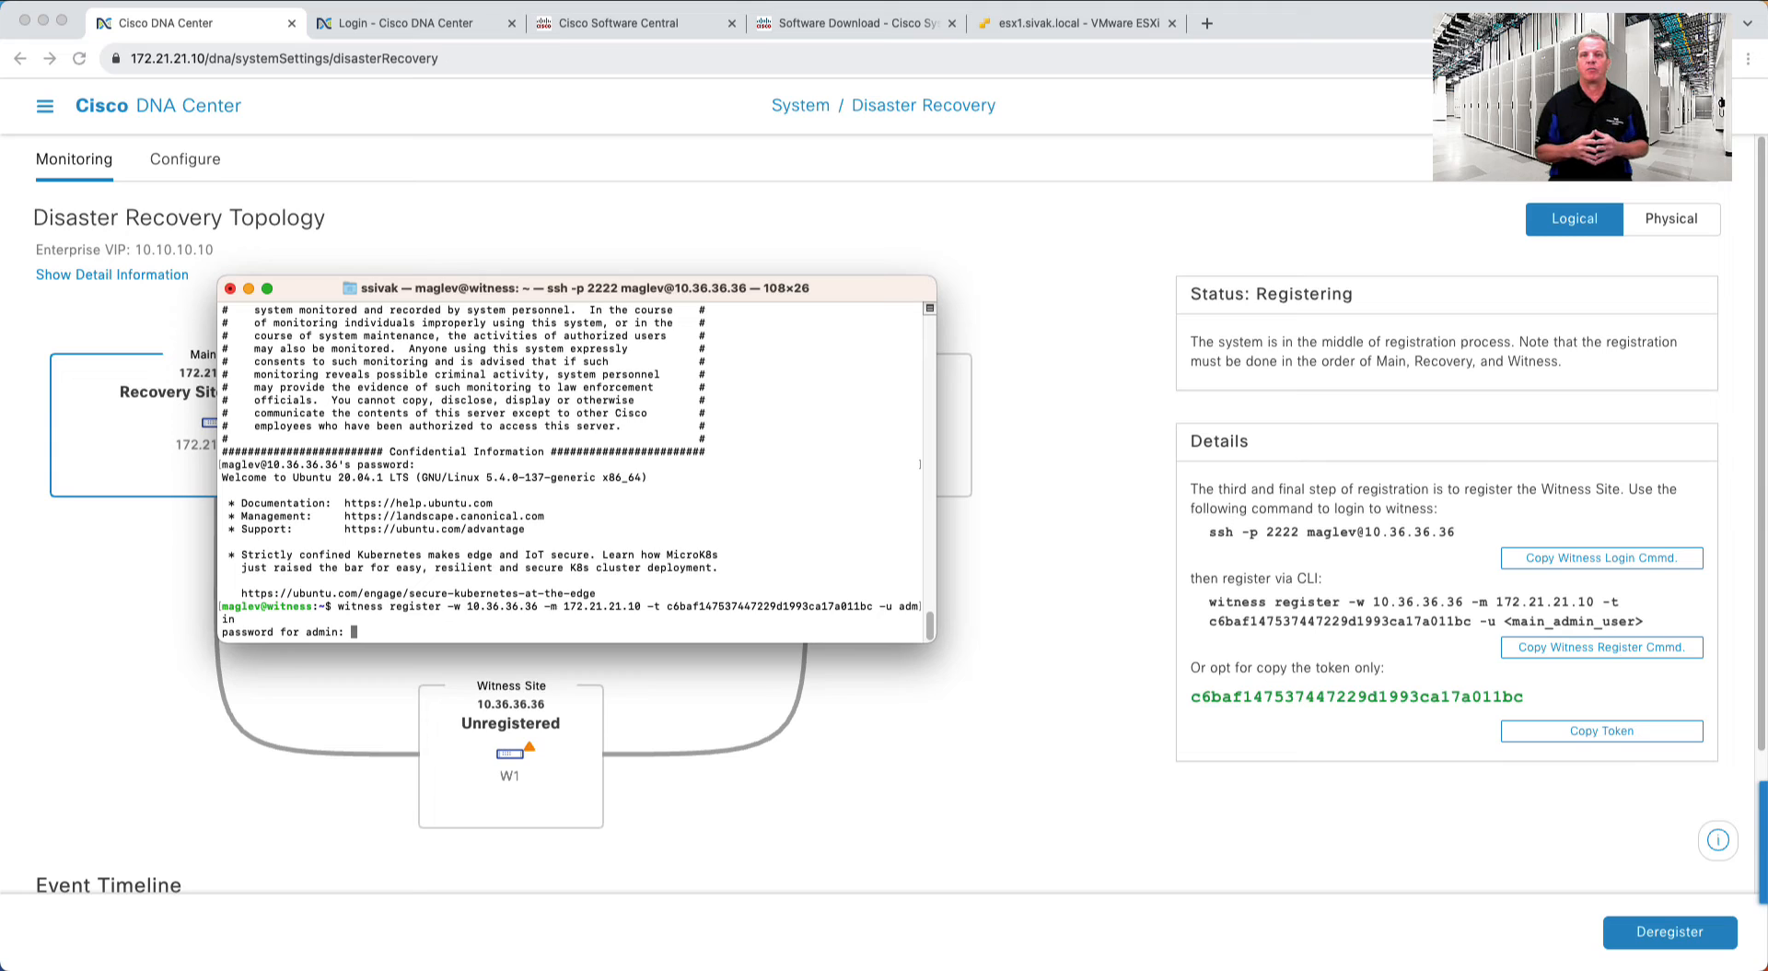
pyautogui.press('Return')
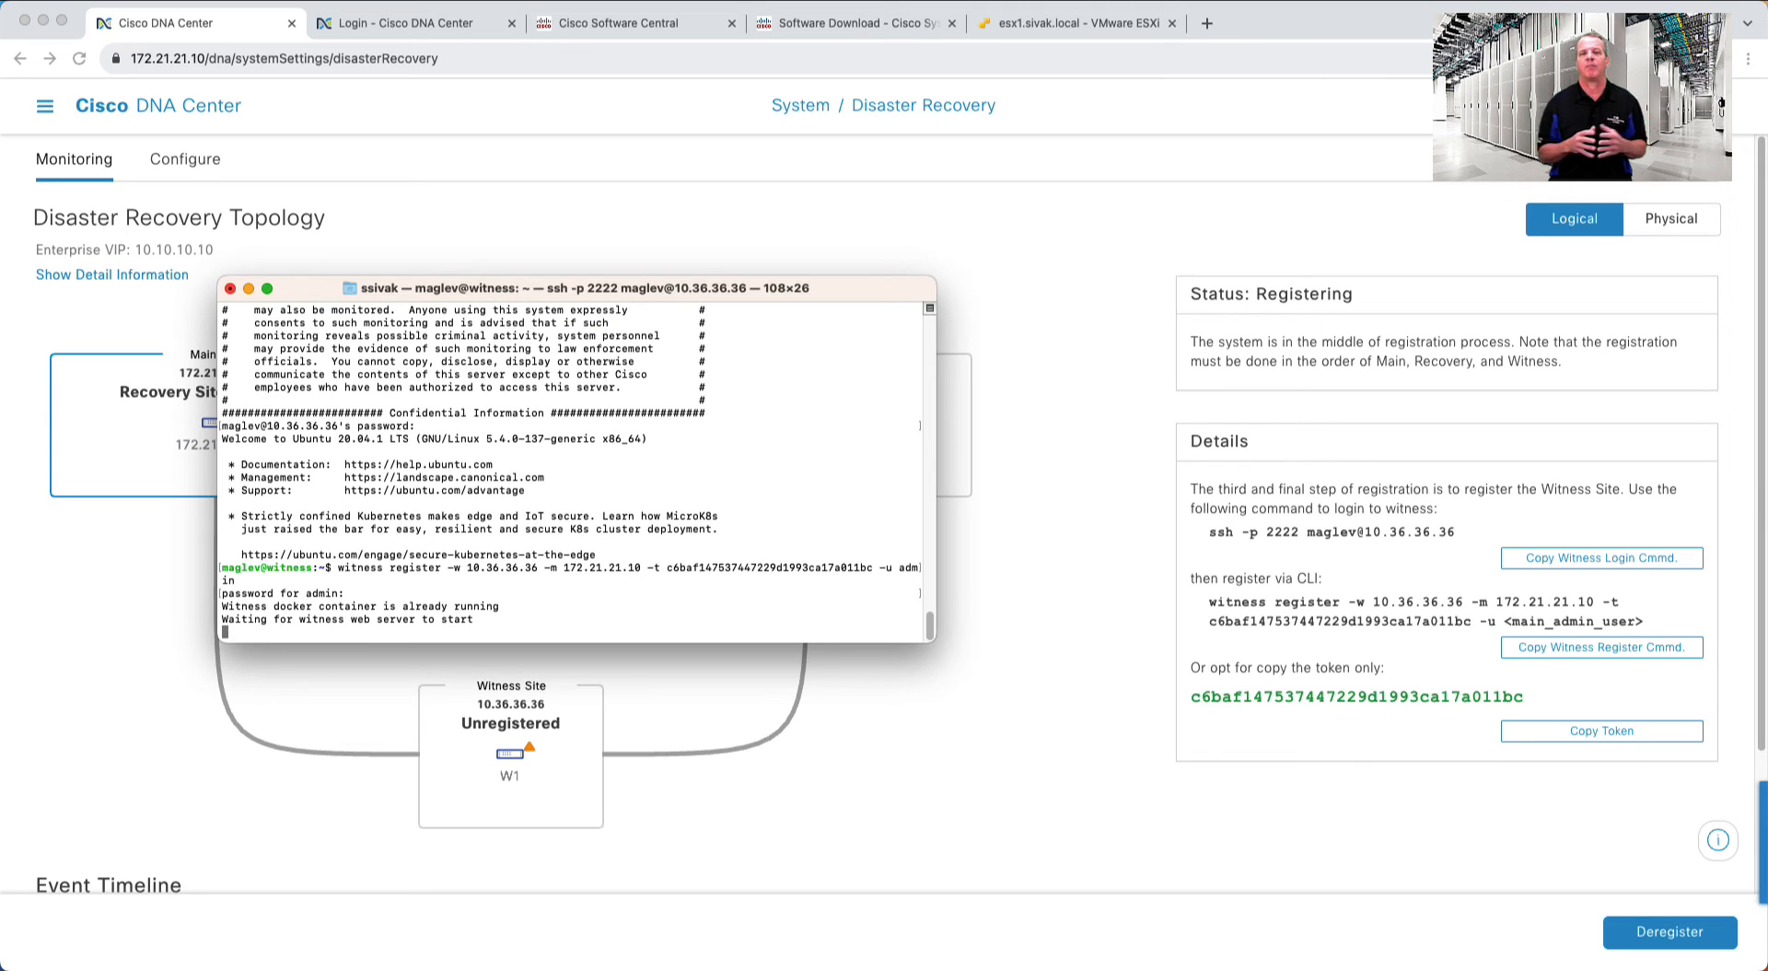
# - Arrange the windows to show the topology with all three sites Registered
pyautogui.moveTo(477, 289); pyautogui.dragTo(1262, 510)
pyautogui.click(1122, 427)
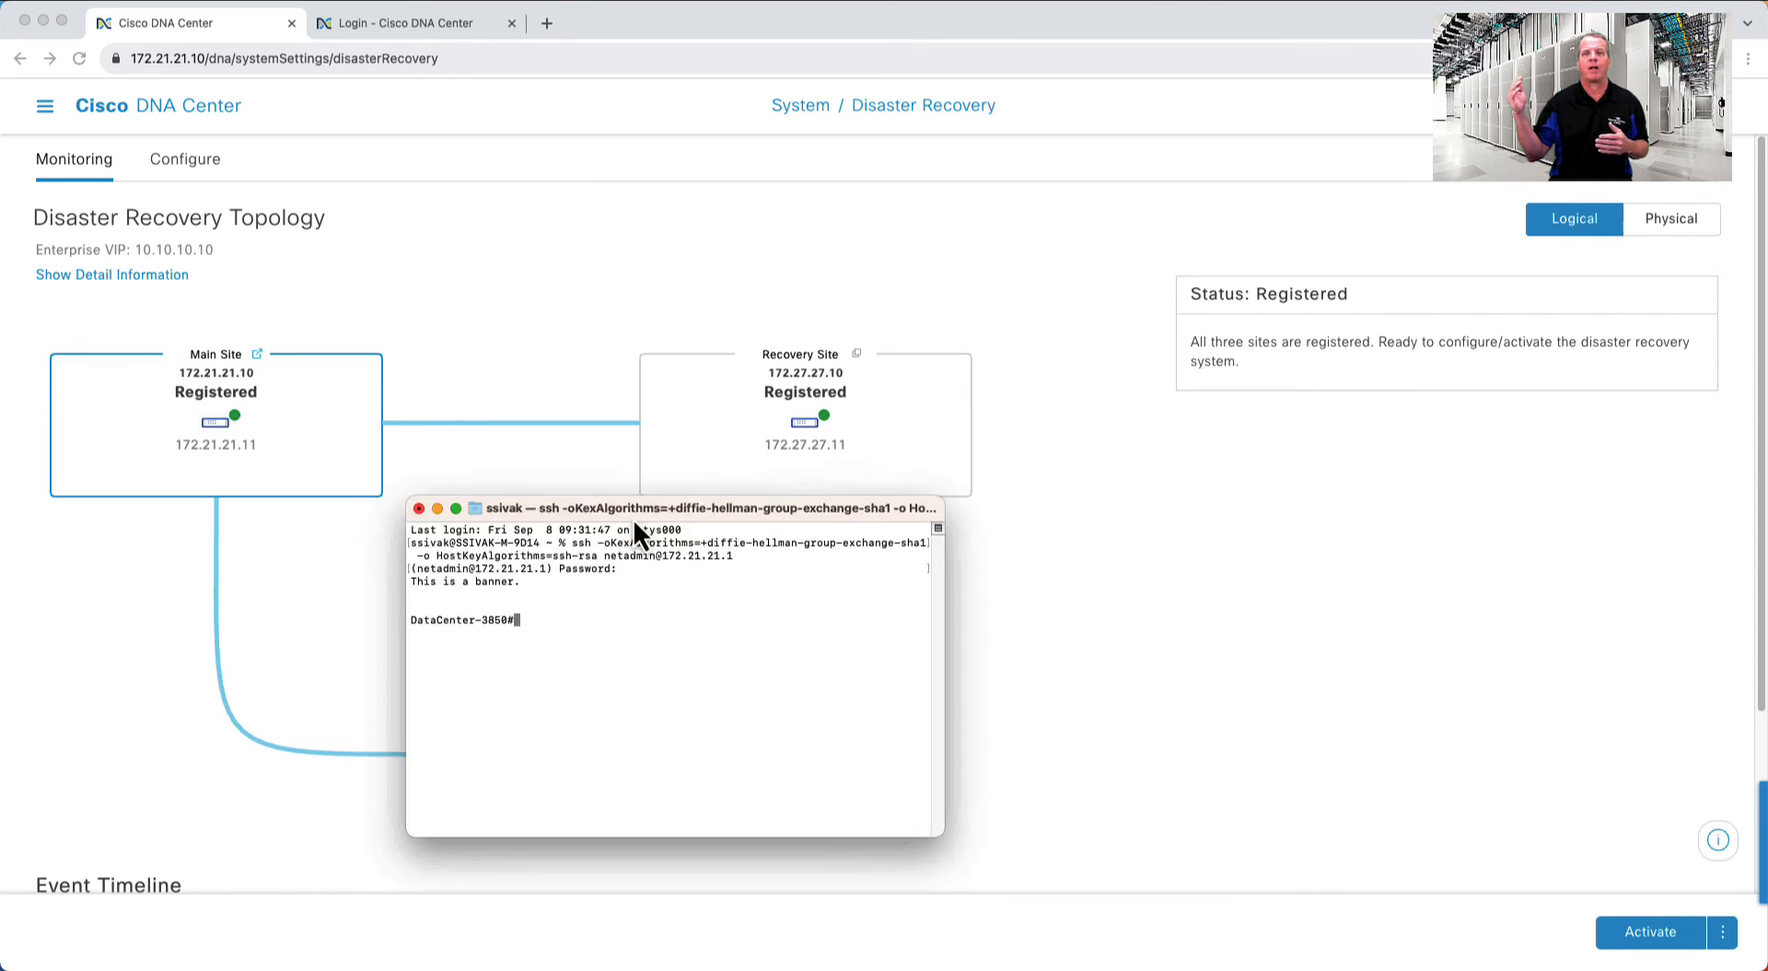
pyautogui.moveTo(632, 518); pyautogui.dragTo(1286, 472)
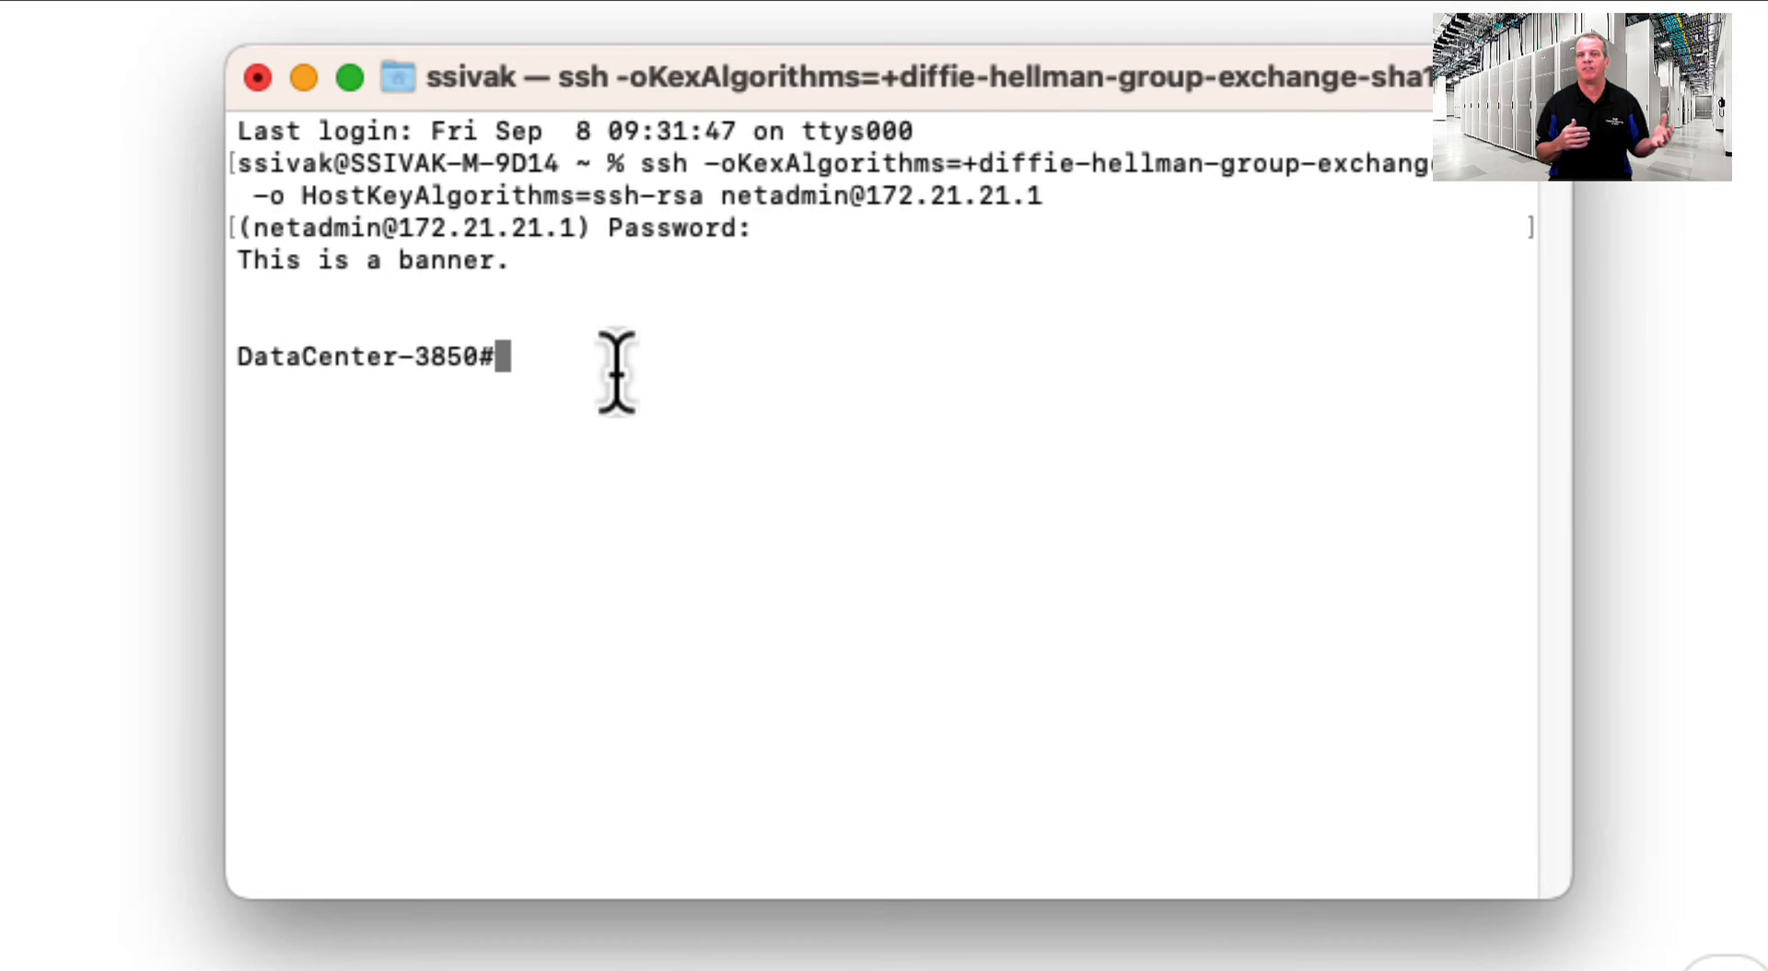
# - Under router bgp 65000, add neighbor 172.21.21.10 with remote-as 65001
pyautogui.write('conf t')
pyautogui.press('Return')
pyautogui.write('router bgp 6')
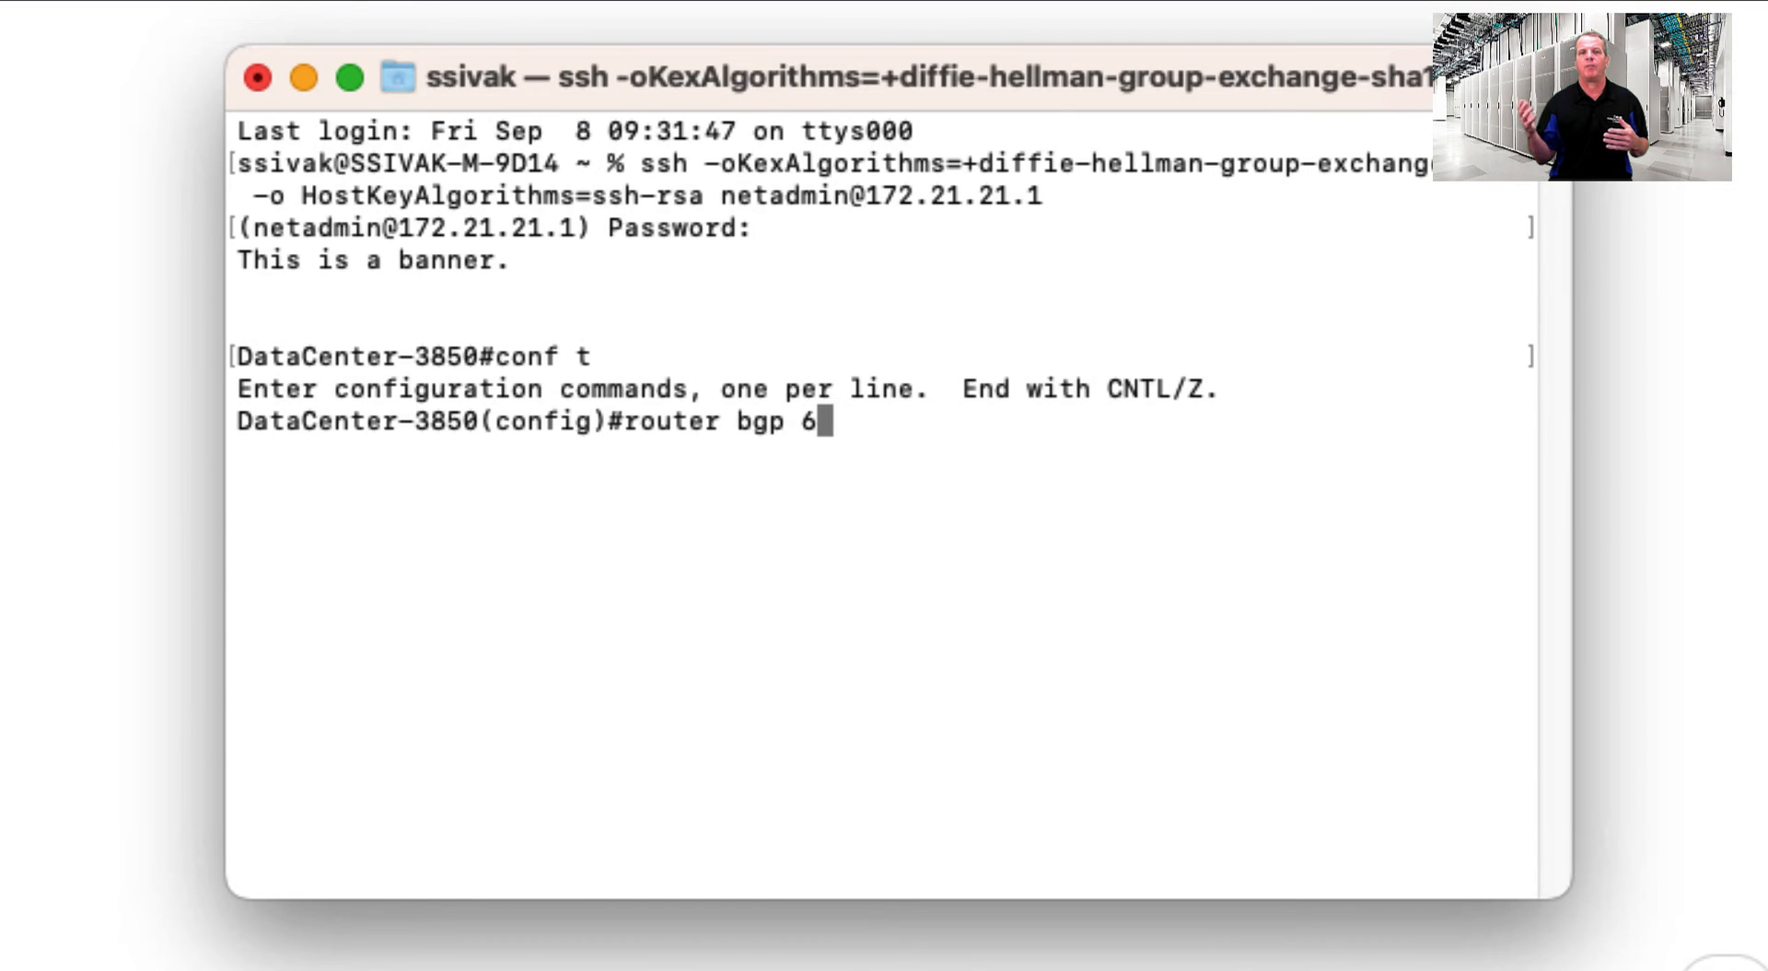
pyautogui.write('5000')
pyautogui.press('Return')
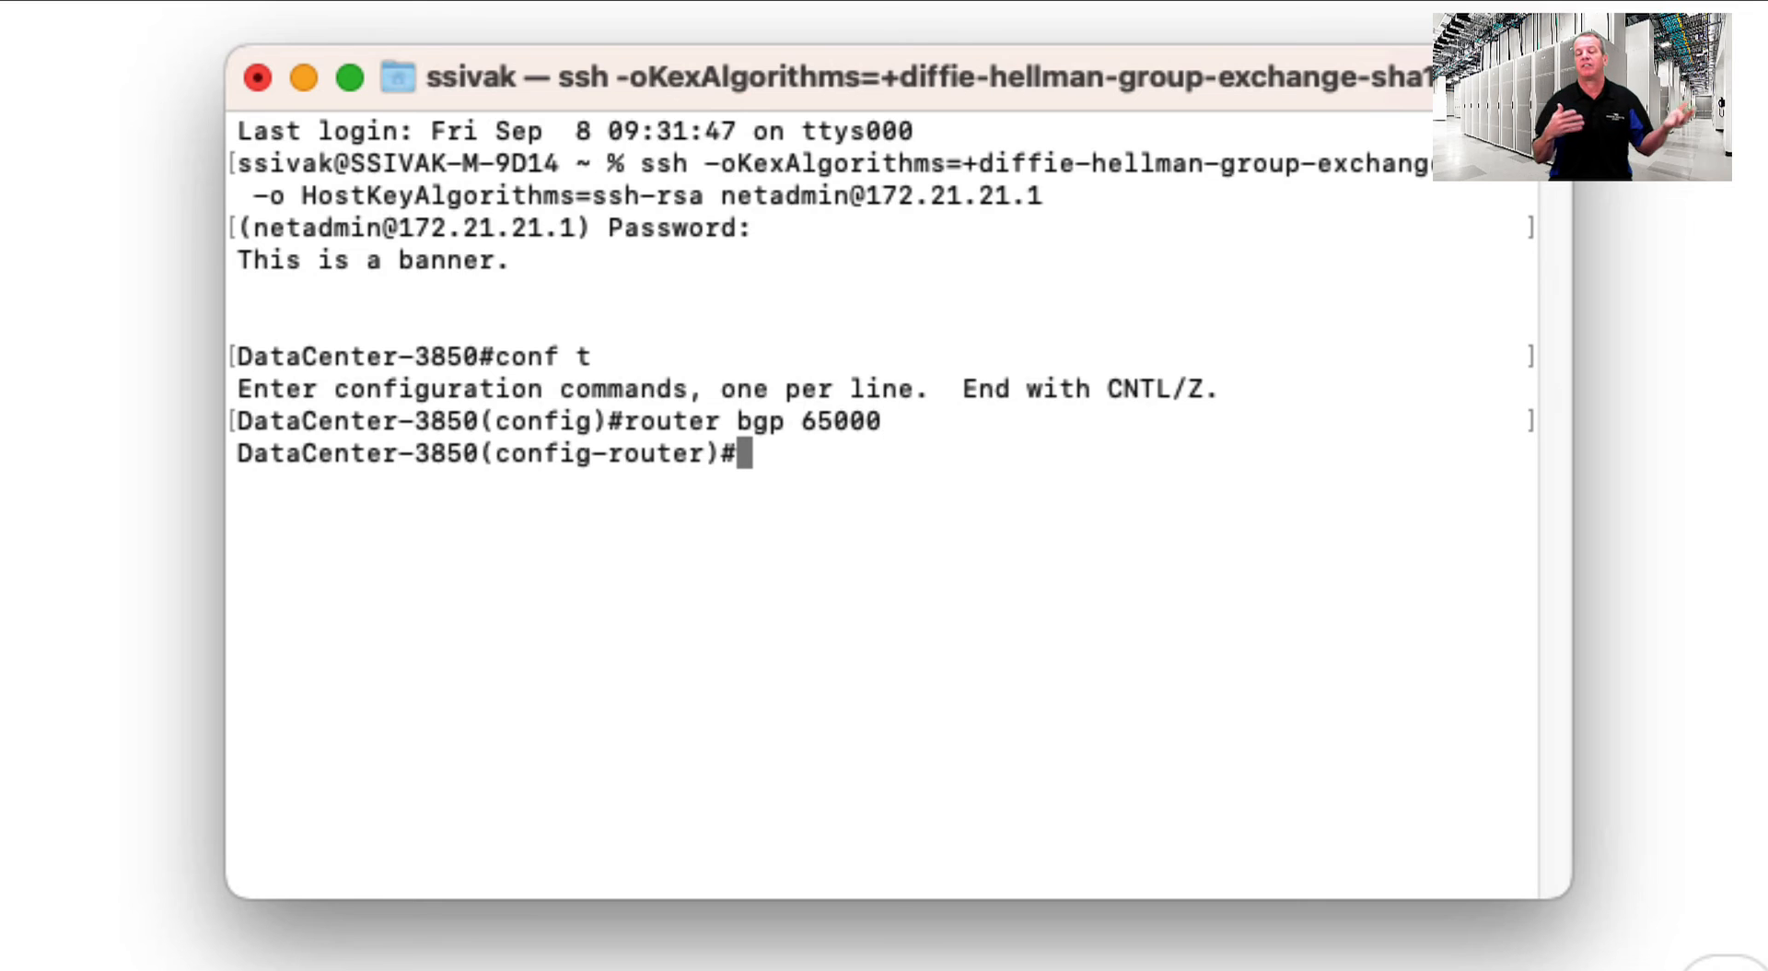
pyautogui.write('nei 172')
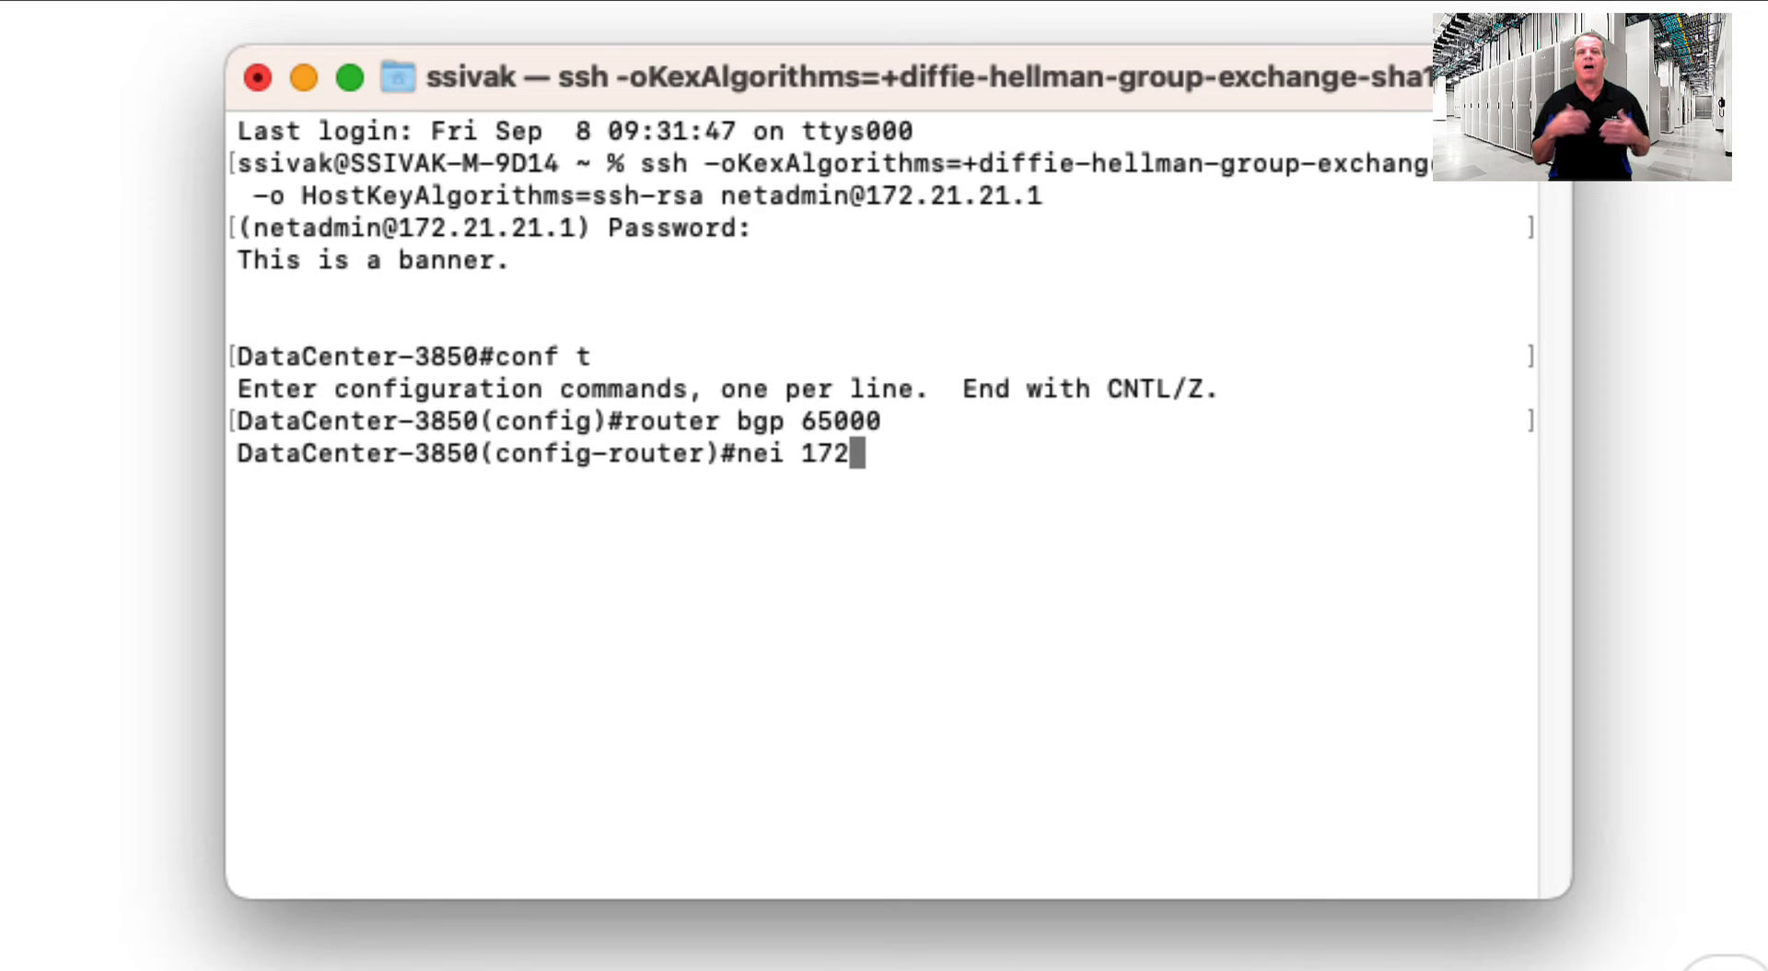
pyautogui.write('.21.21.10')
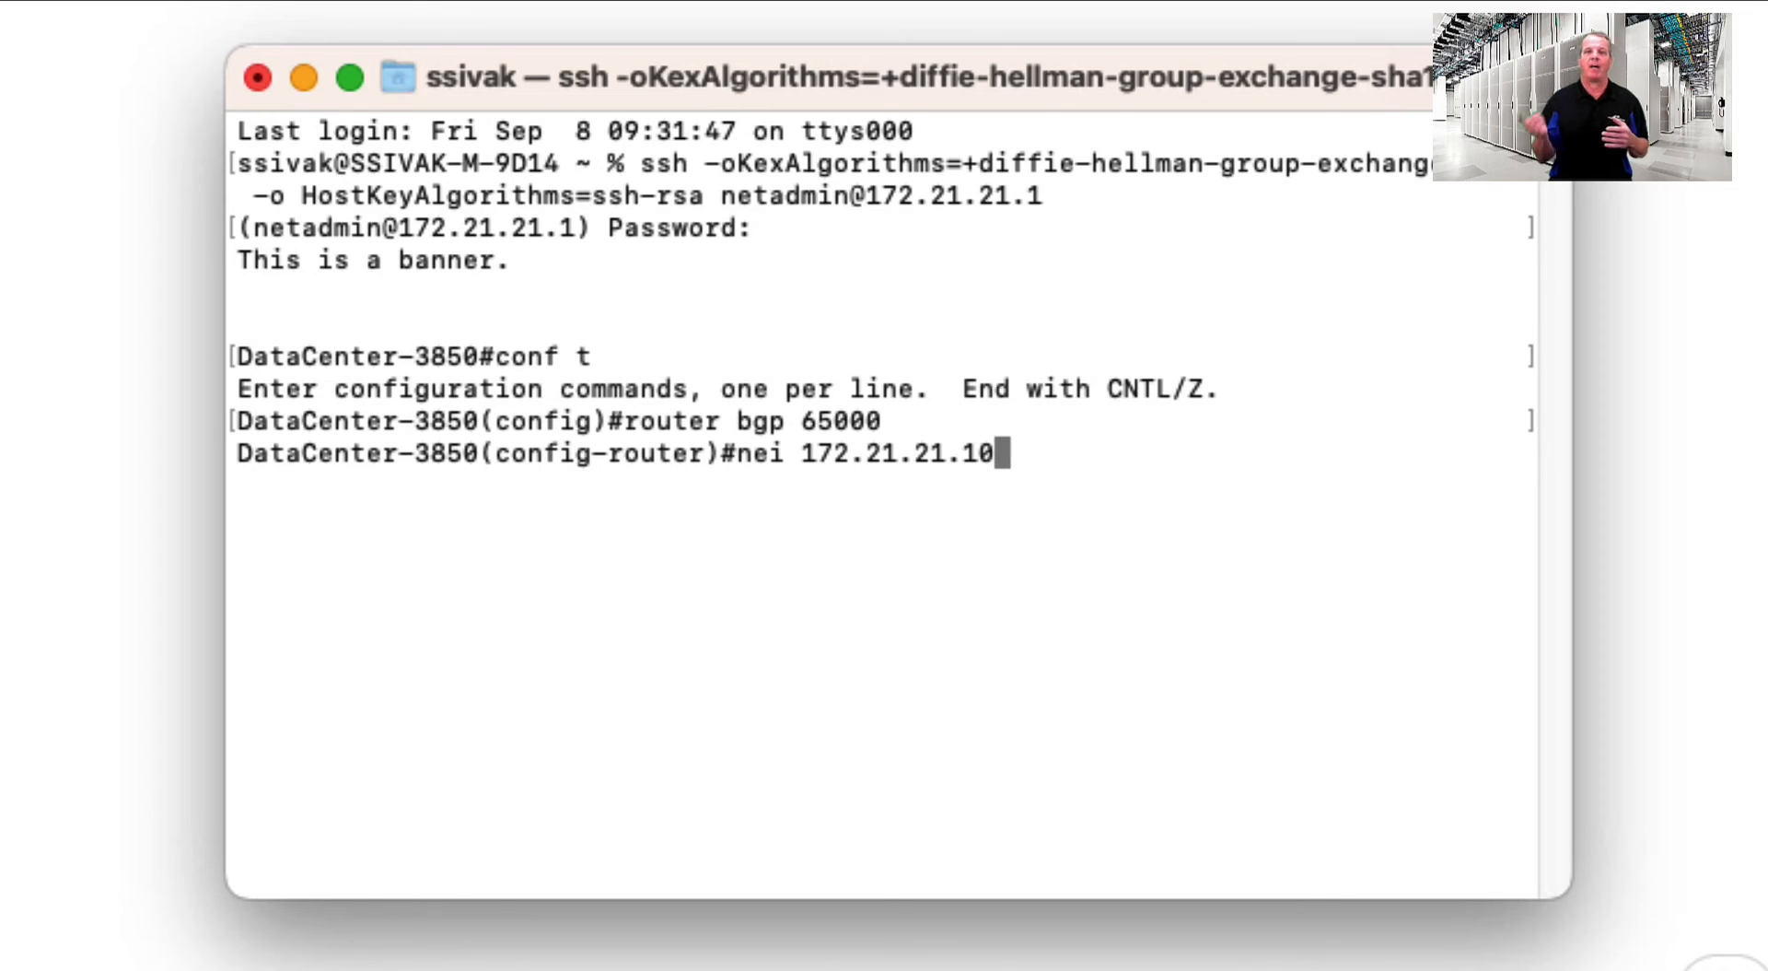
pyautogui.write(' rem')
pyautogui.press('Tab')
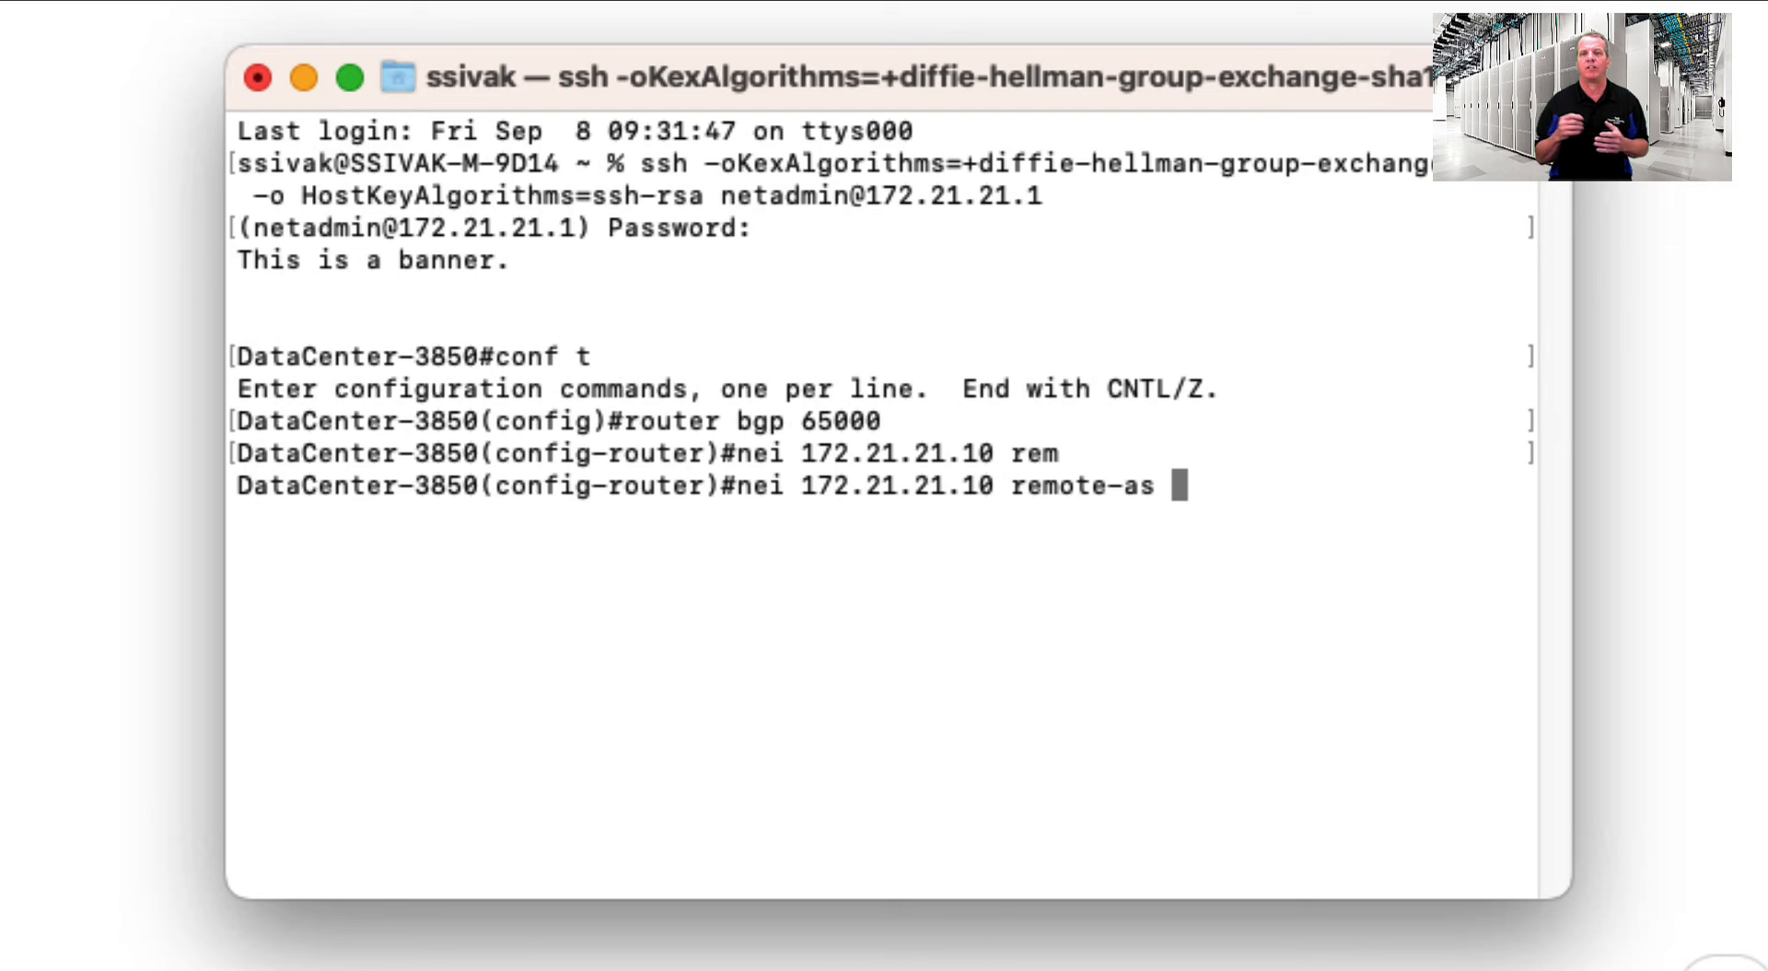
pyautogui.write('65001')
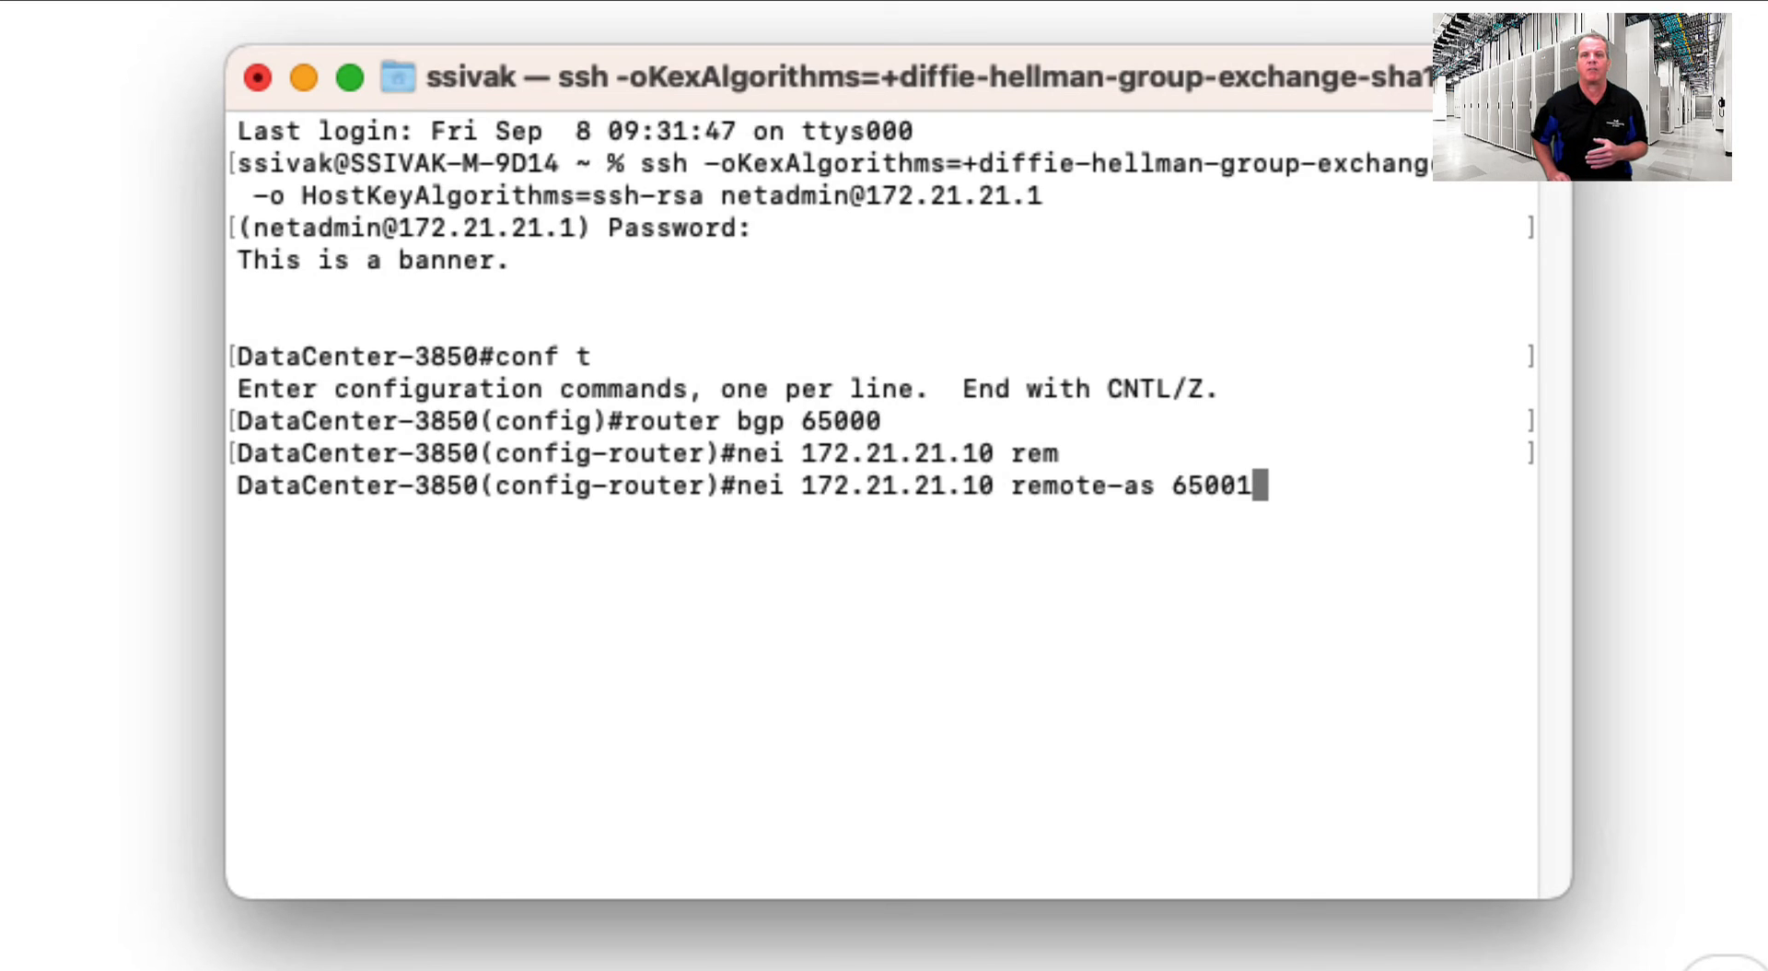
pyautogui.press('Return')
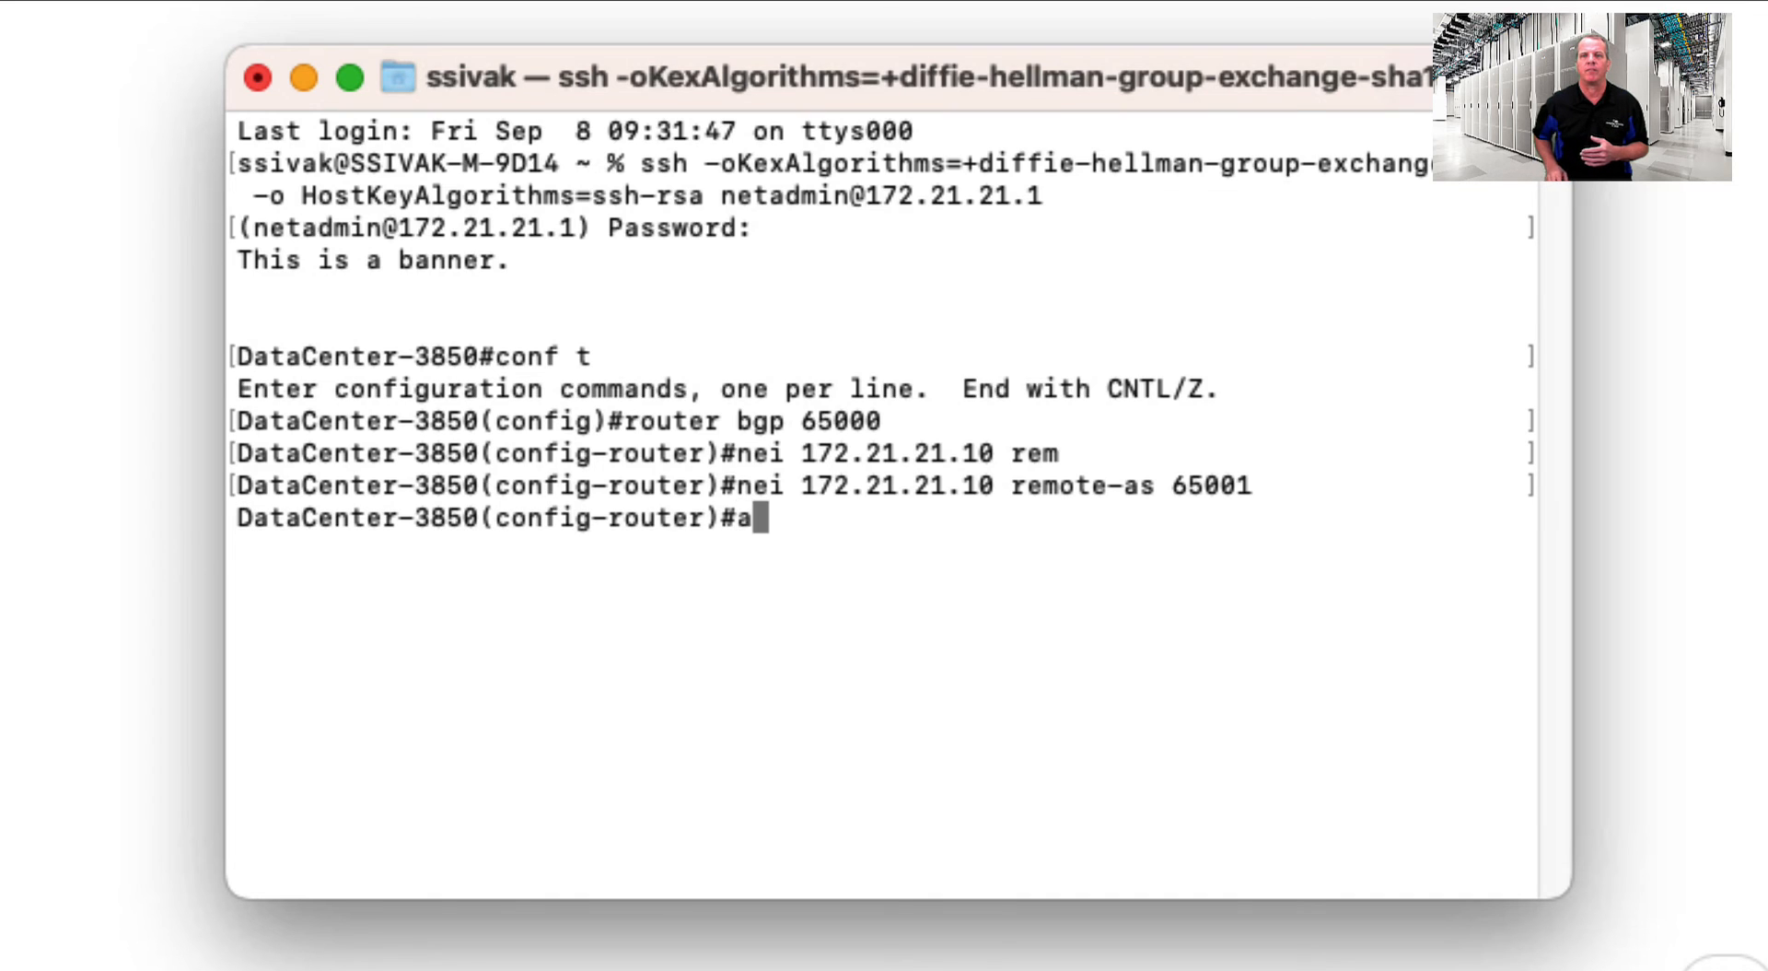
# - Activate neighbor 172.21.21.10 in the IPv4 address family, then exit the switch session
pyautogui.write('add')
pyautogui.press('Tab')
pyautogui.write('ipv4')
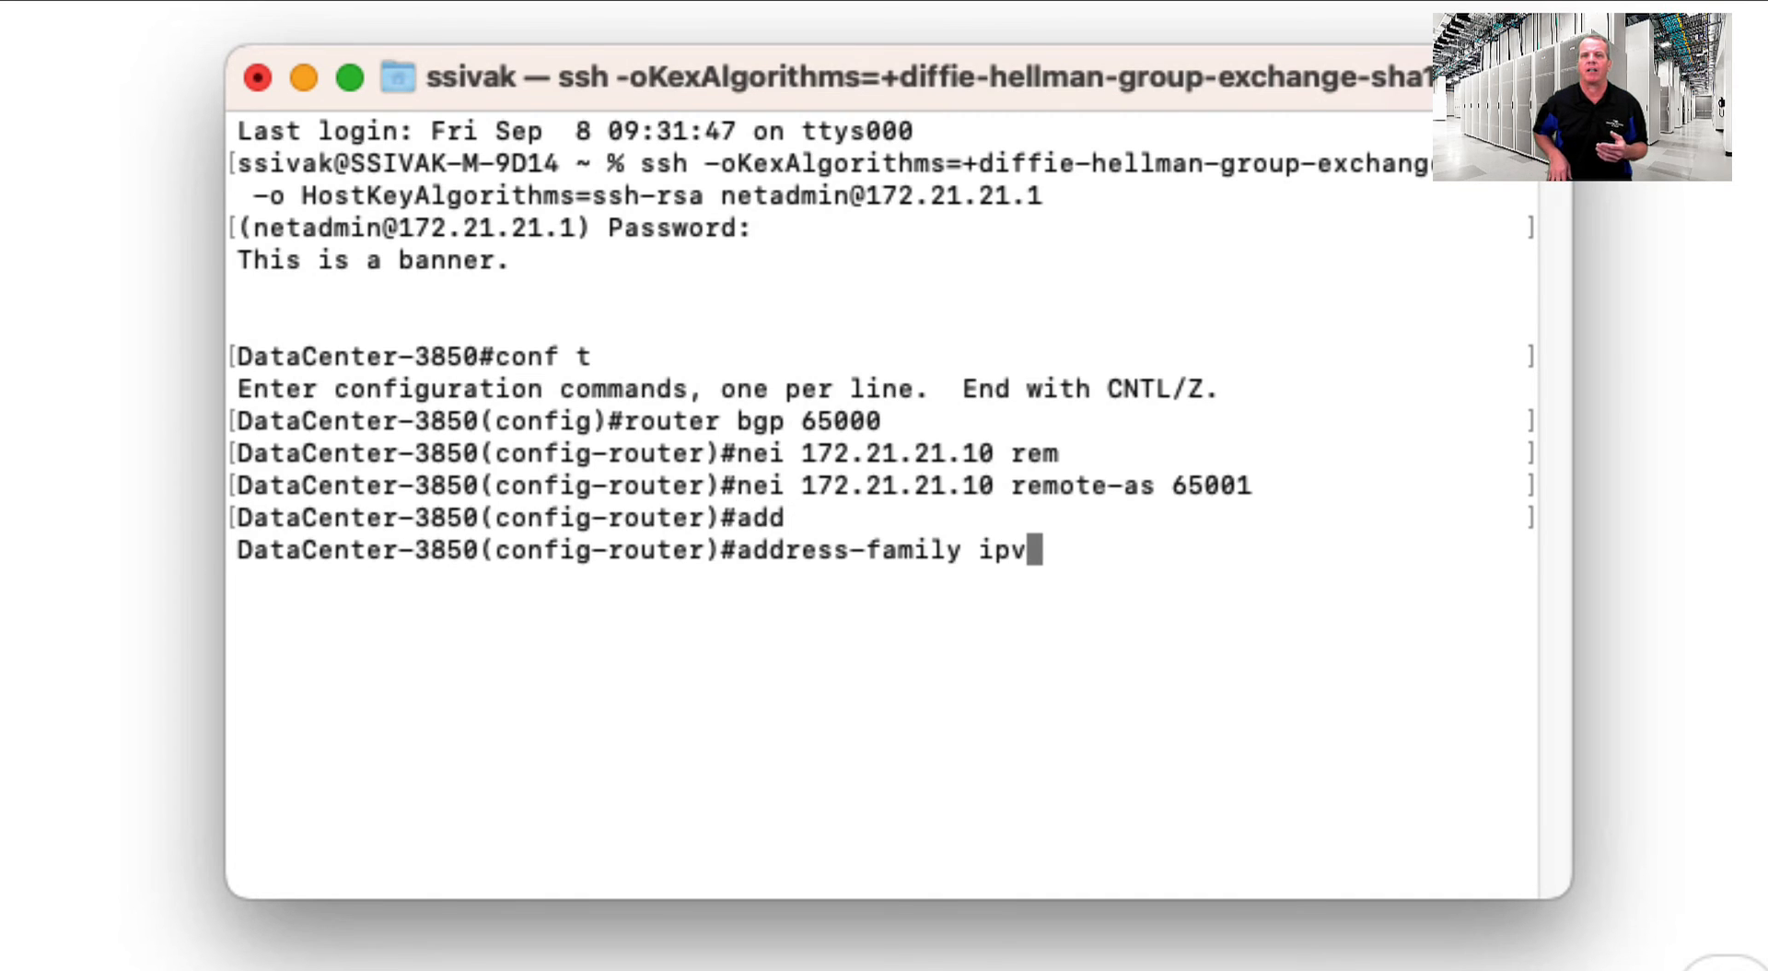
pyautogui.press('Return')
pyautogui.write('nei ')
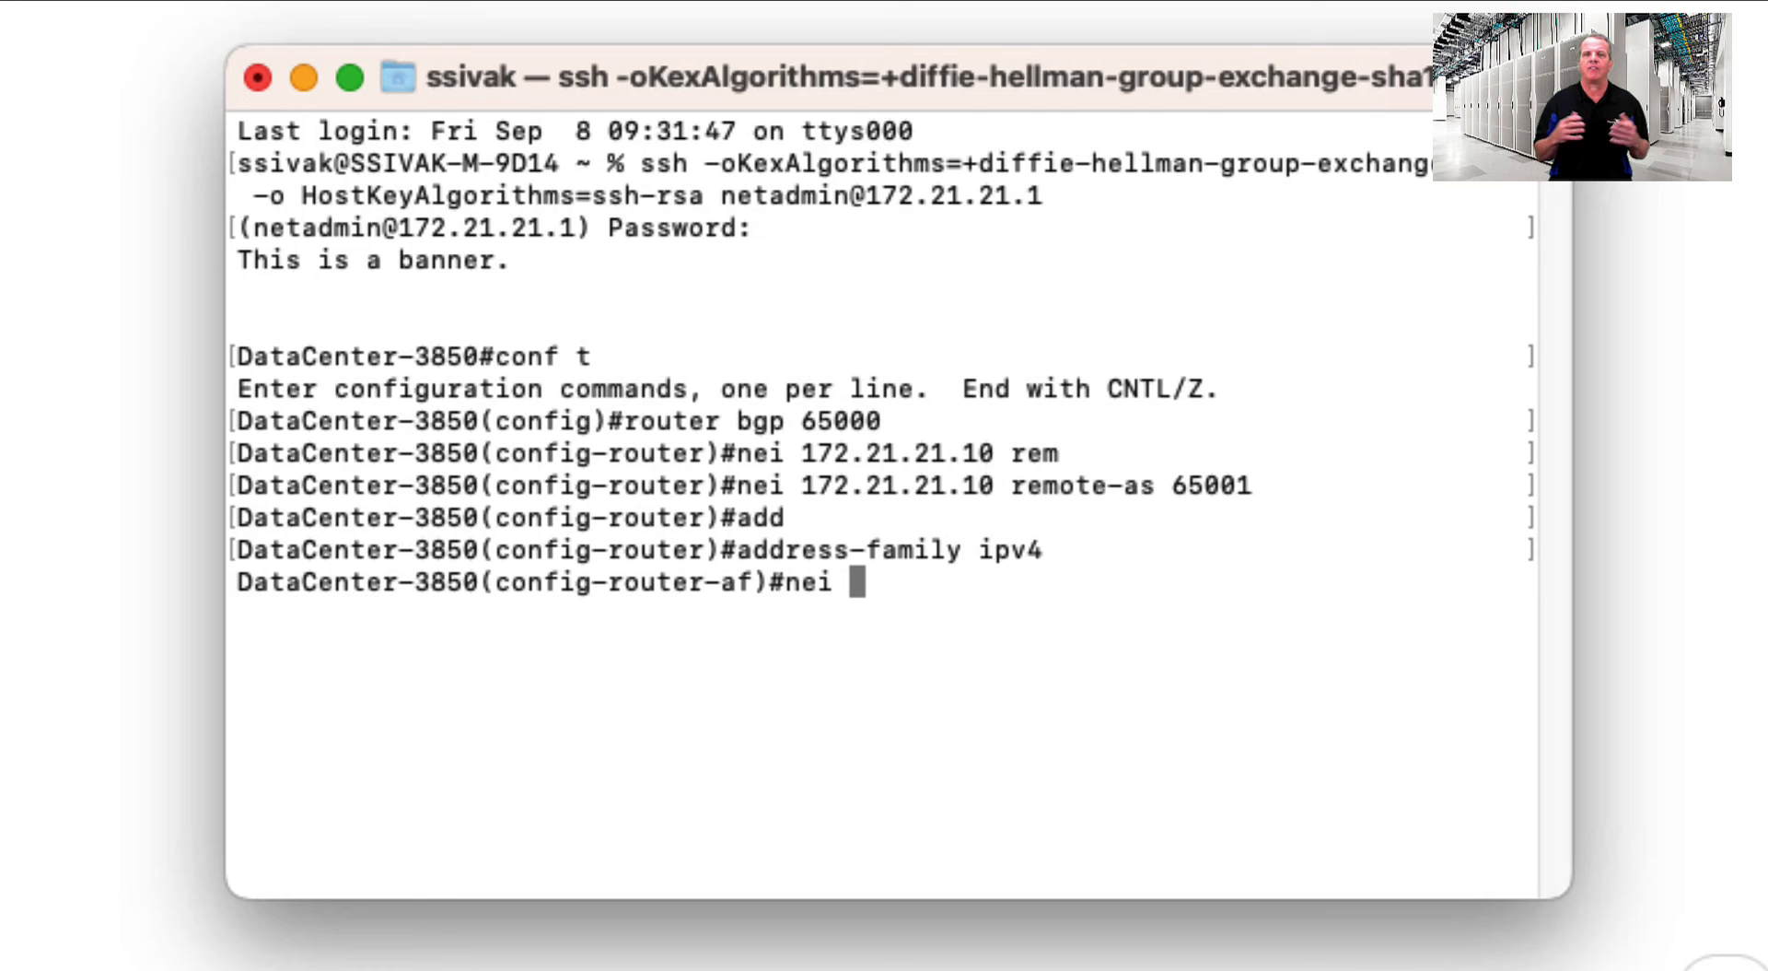
pyautogui.write('172.21.21.10')
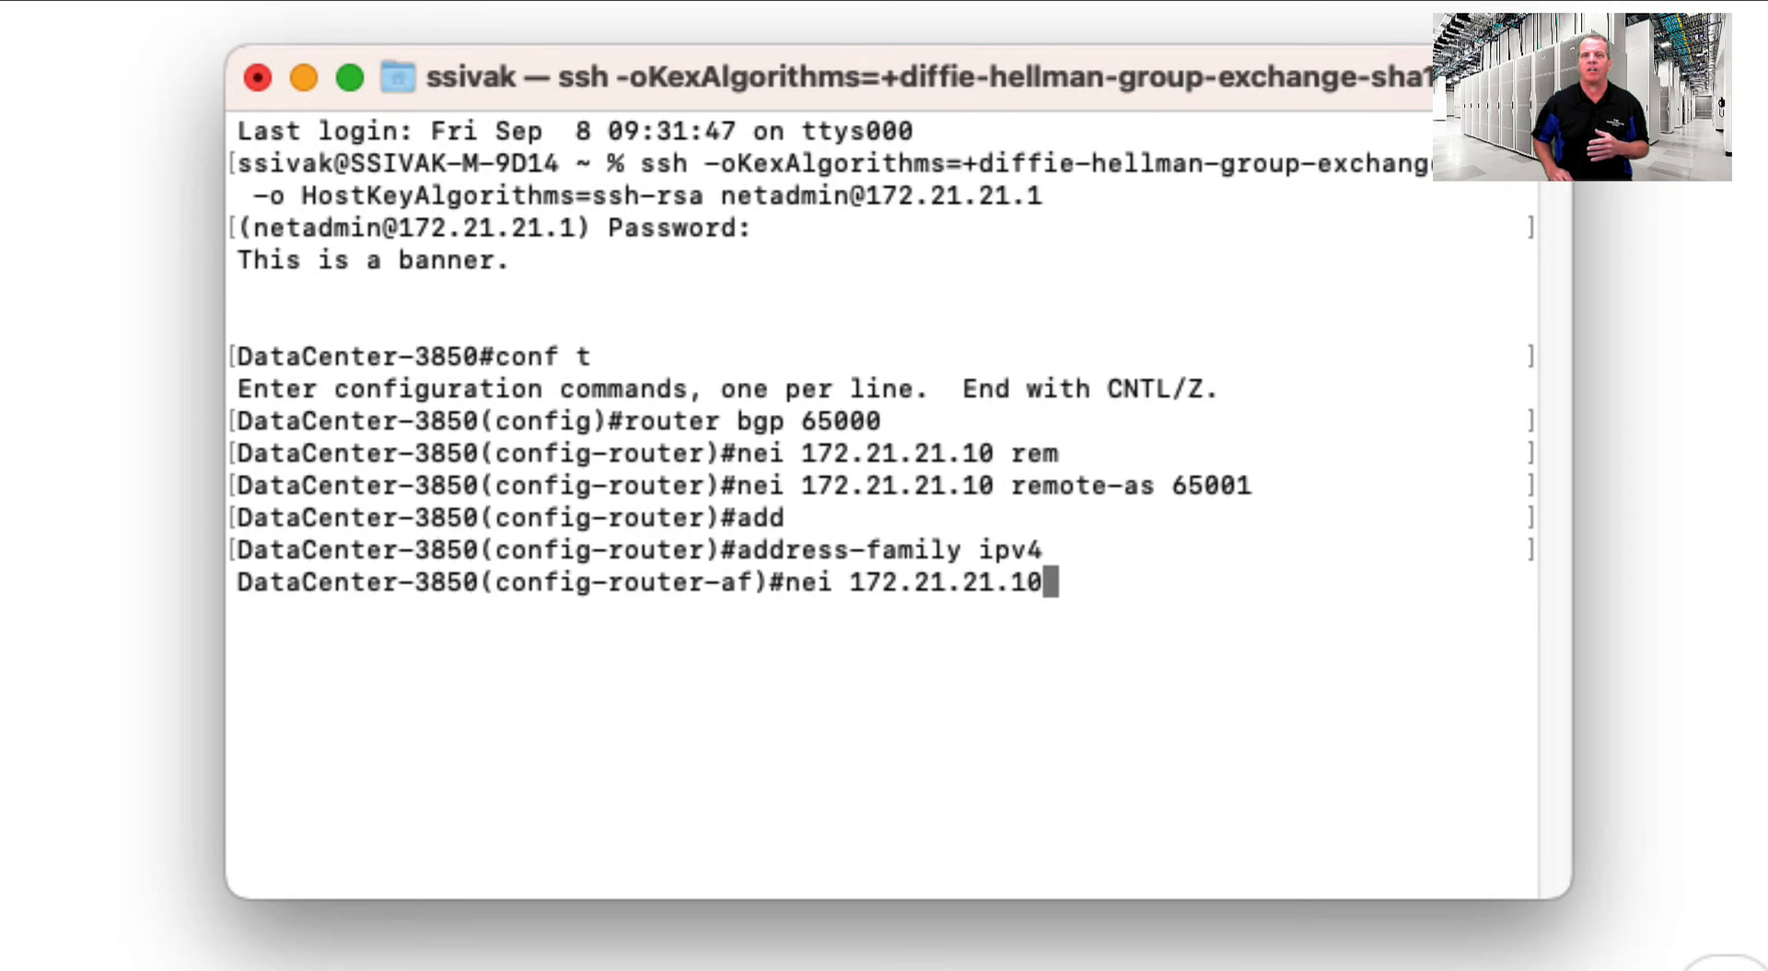
pyautogui.write(' act')
pyautogui.press('Tab')
pyautogui.press('Return')
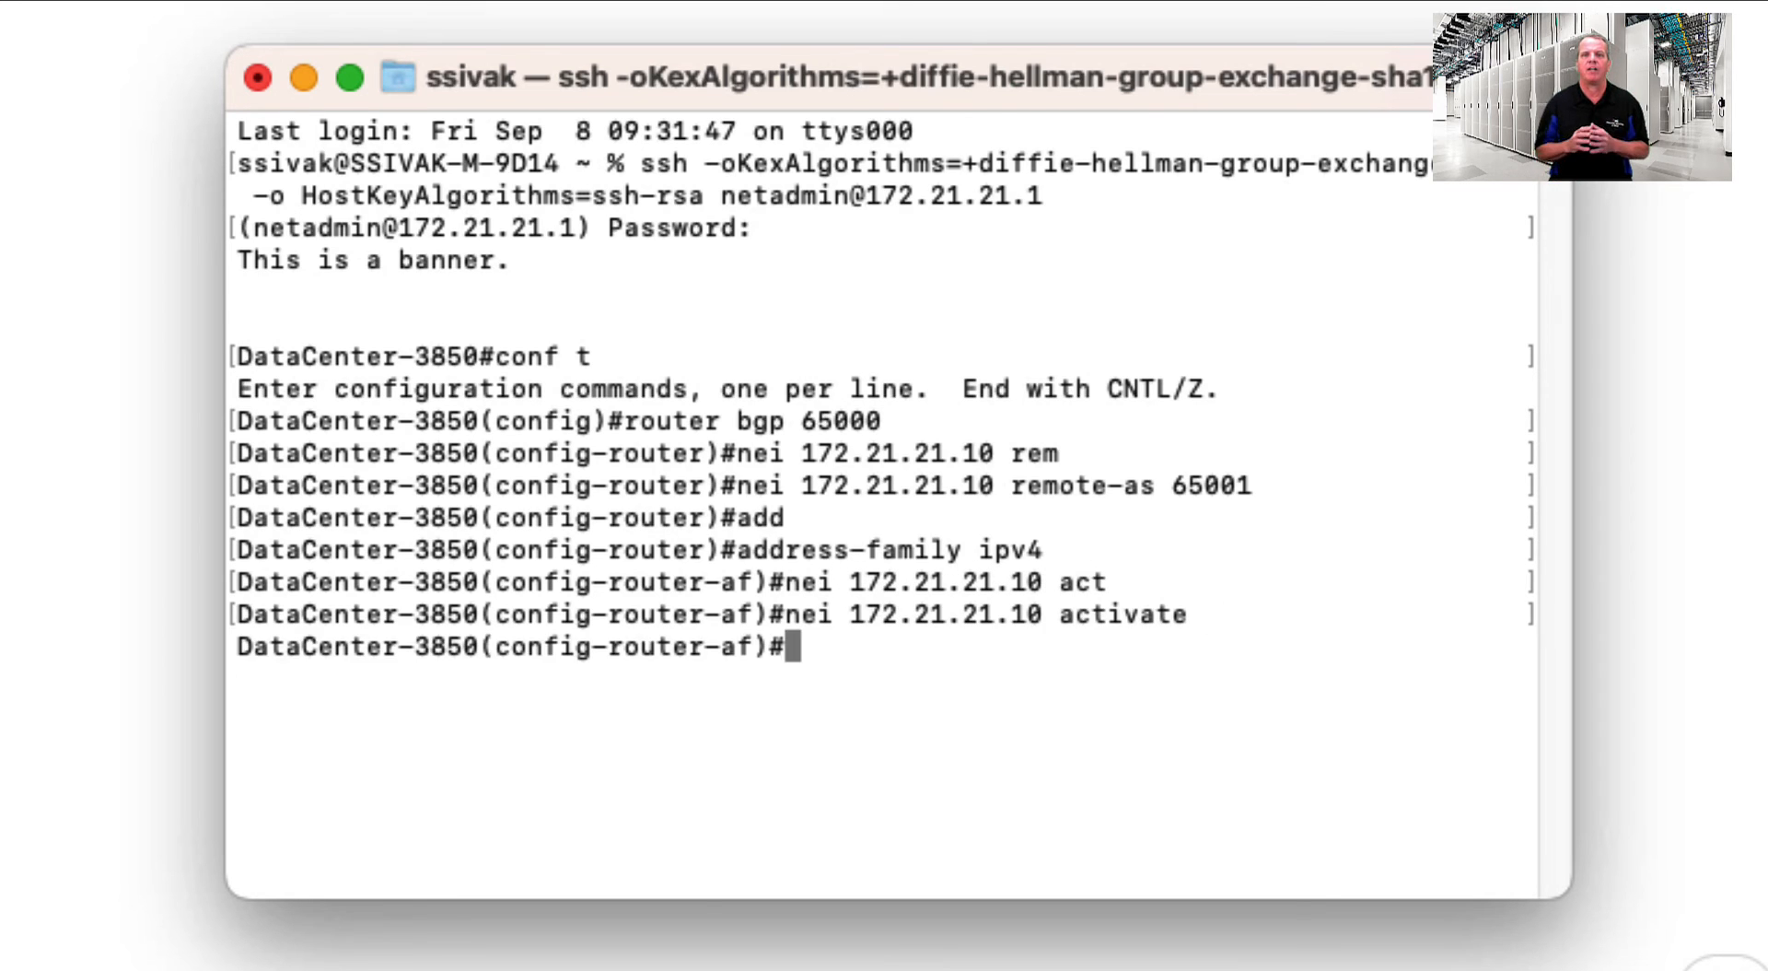
pyautogui.write('exi')
pyautogui.write('t')
pyautogui.press('Return')
pyautogui.press('Up')
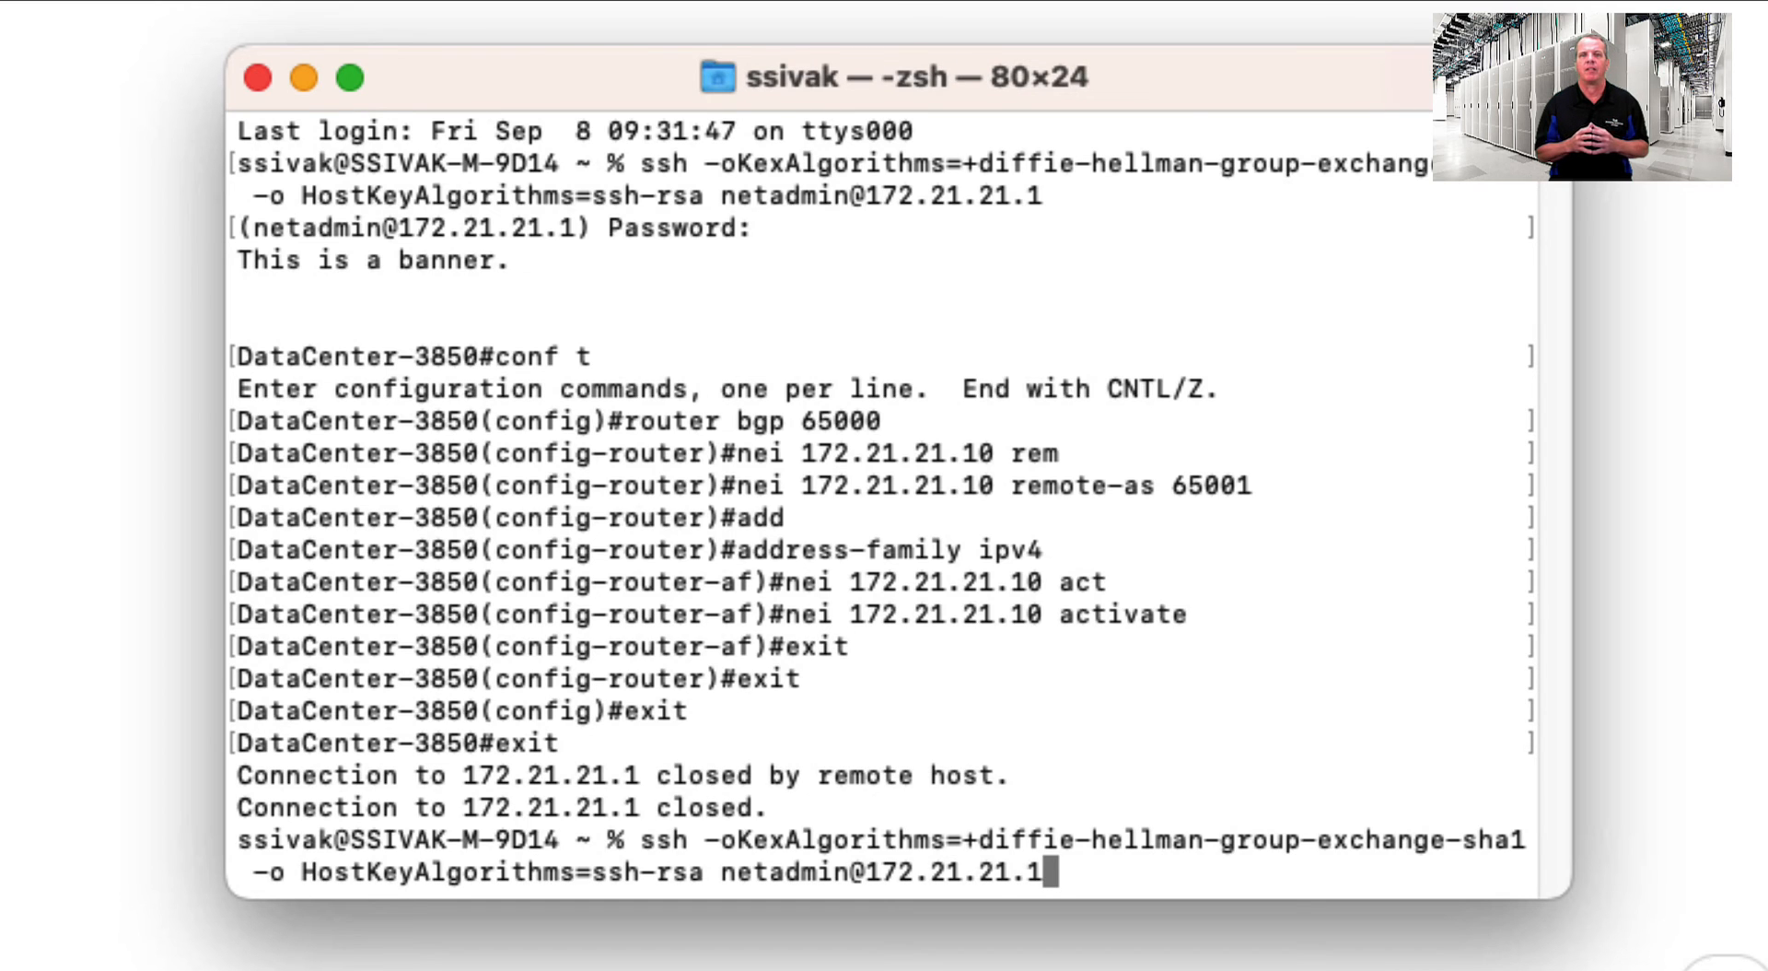
# - Log into Fusion-3850 at 172.27.27.1 and add BGP 65000 neighbor 172.27.27.10 remote-as 65002
pyautogui.press('Return')
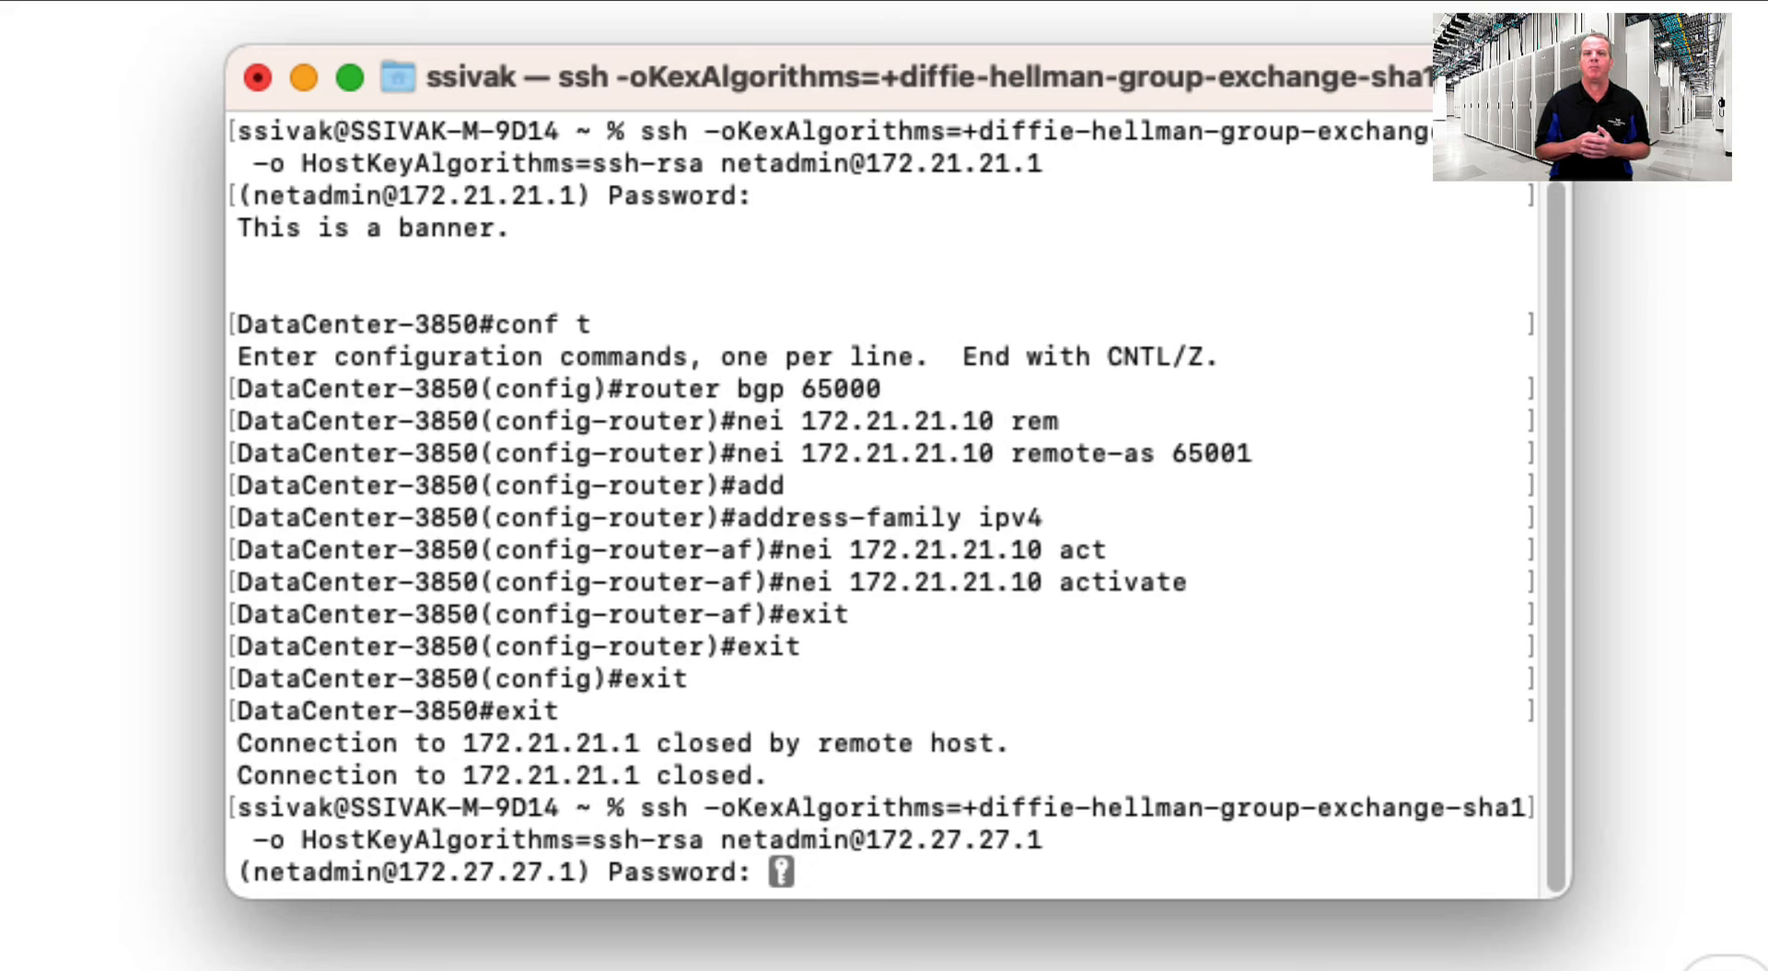
pyautogui.press('Return')
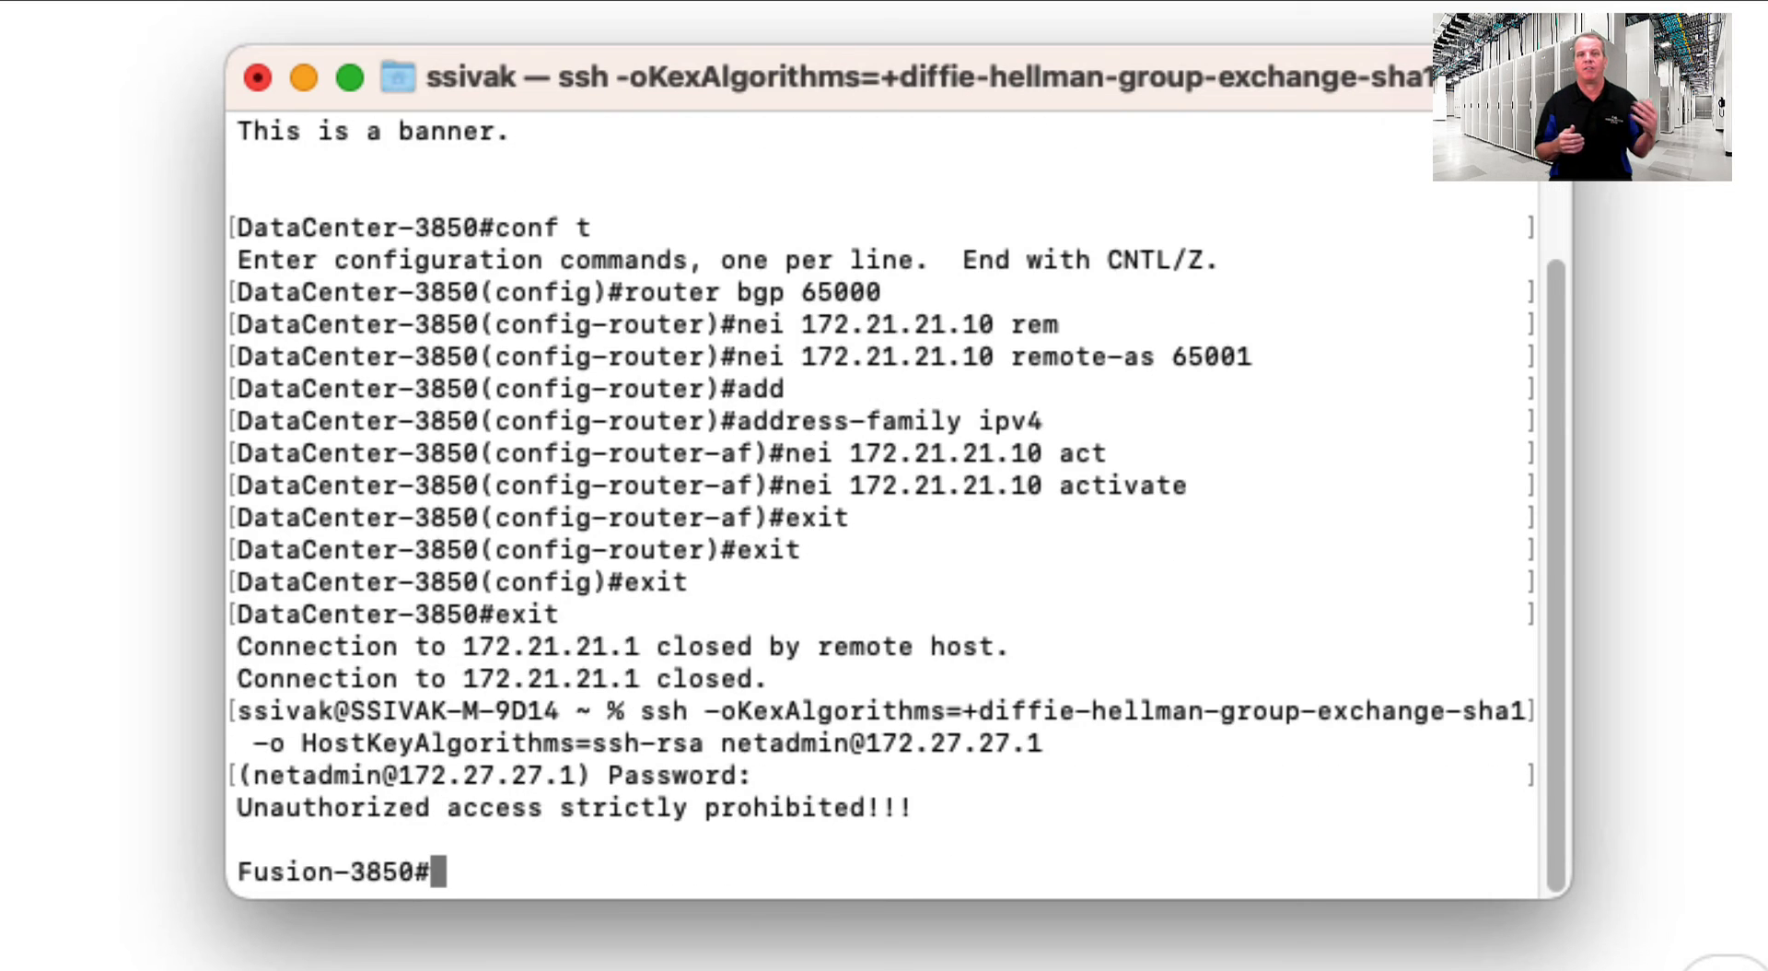
pyautogui.write('confit')
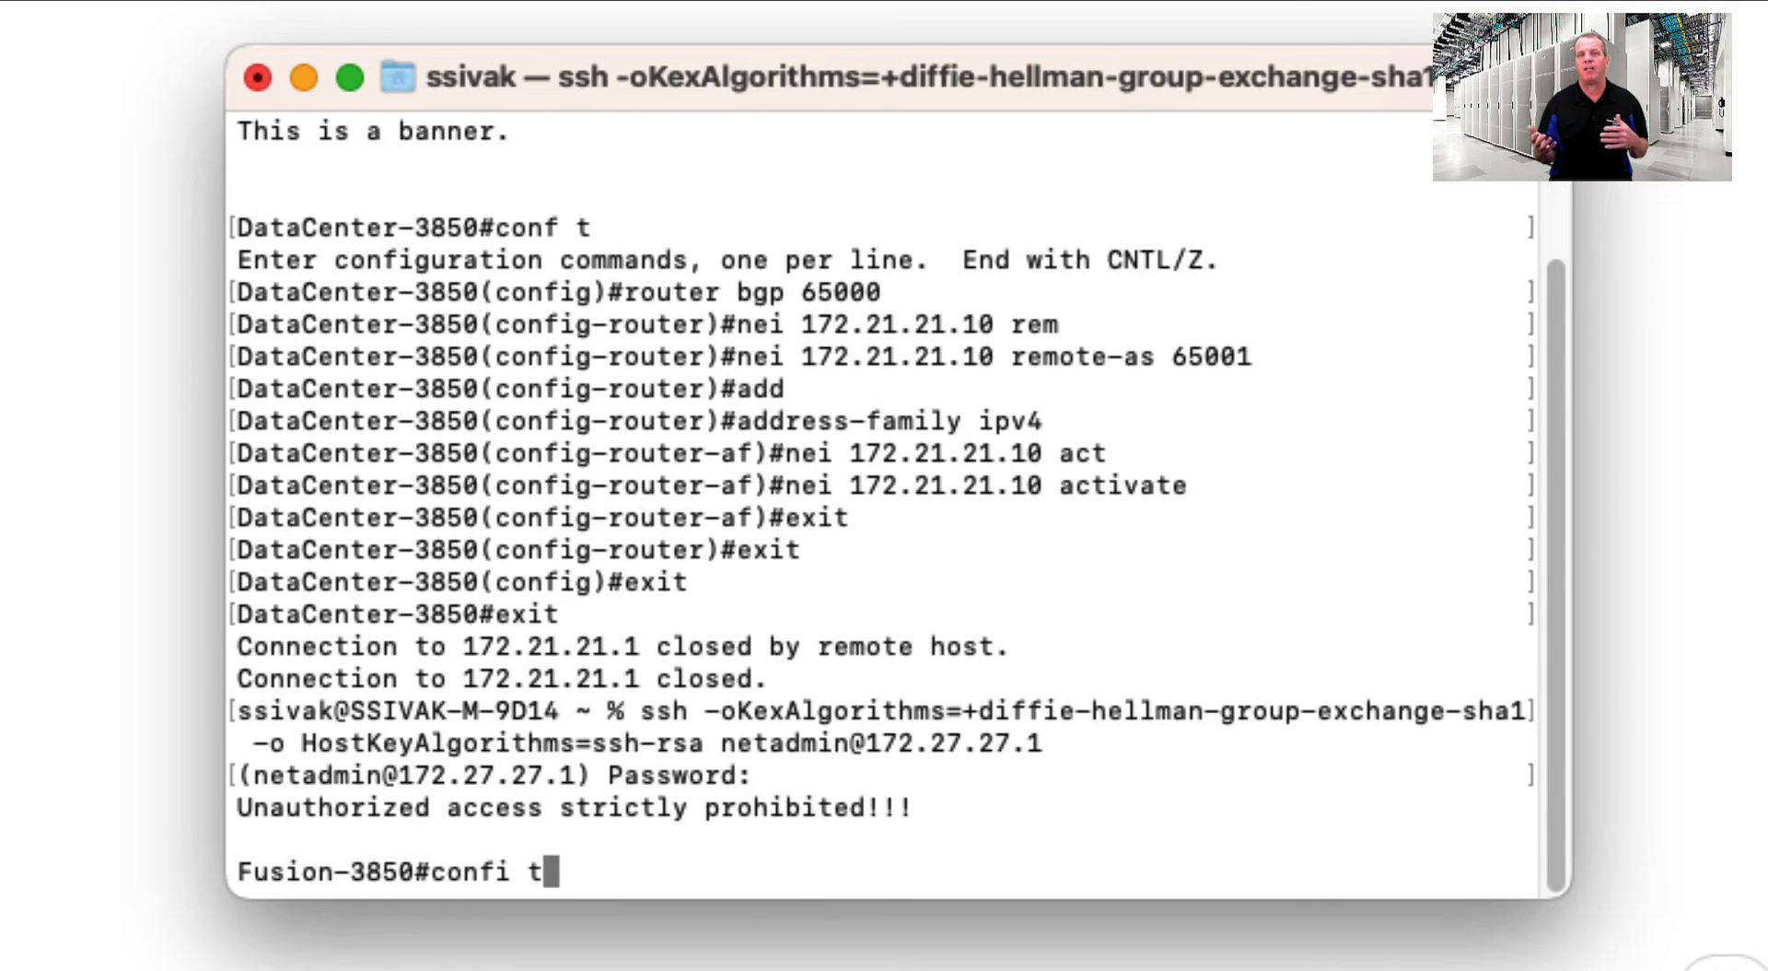
pyautogui.press('Return')
pyautogui.write('router')
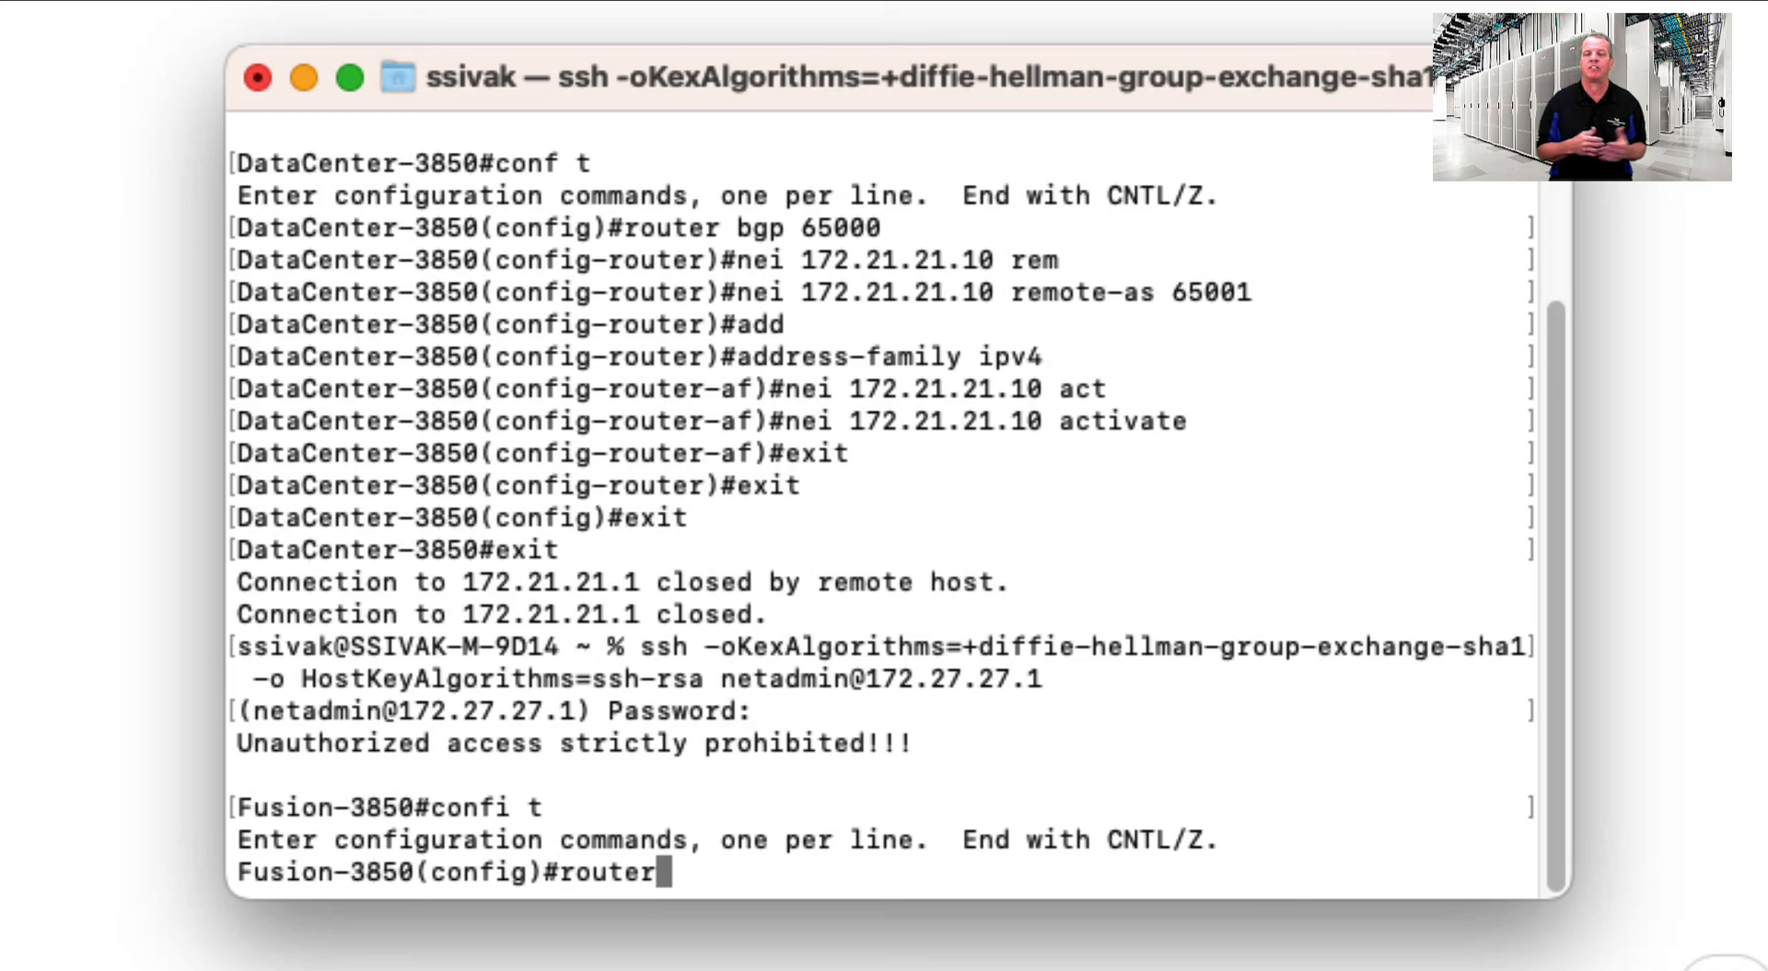
pyautogui.write(' bgp 65000')
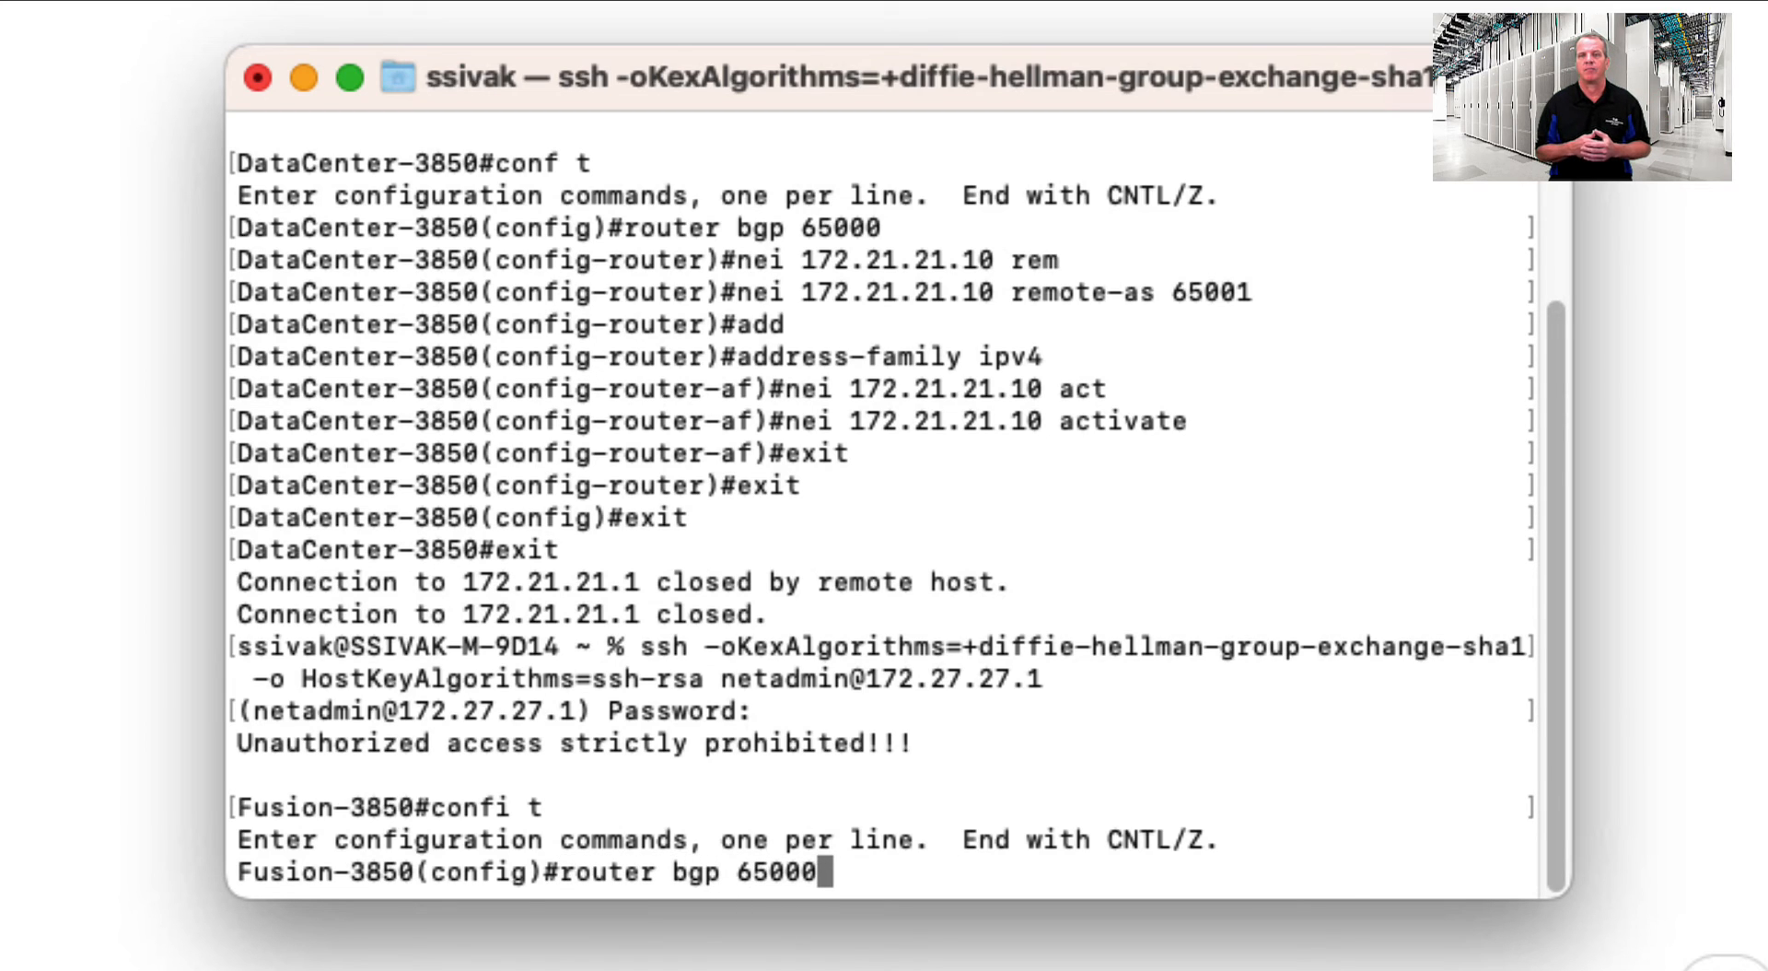
pyautogui.press('Return')
pyautogui.write('nei ')
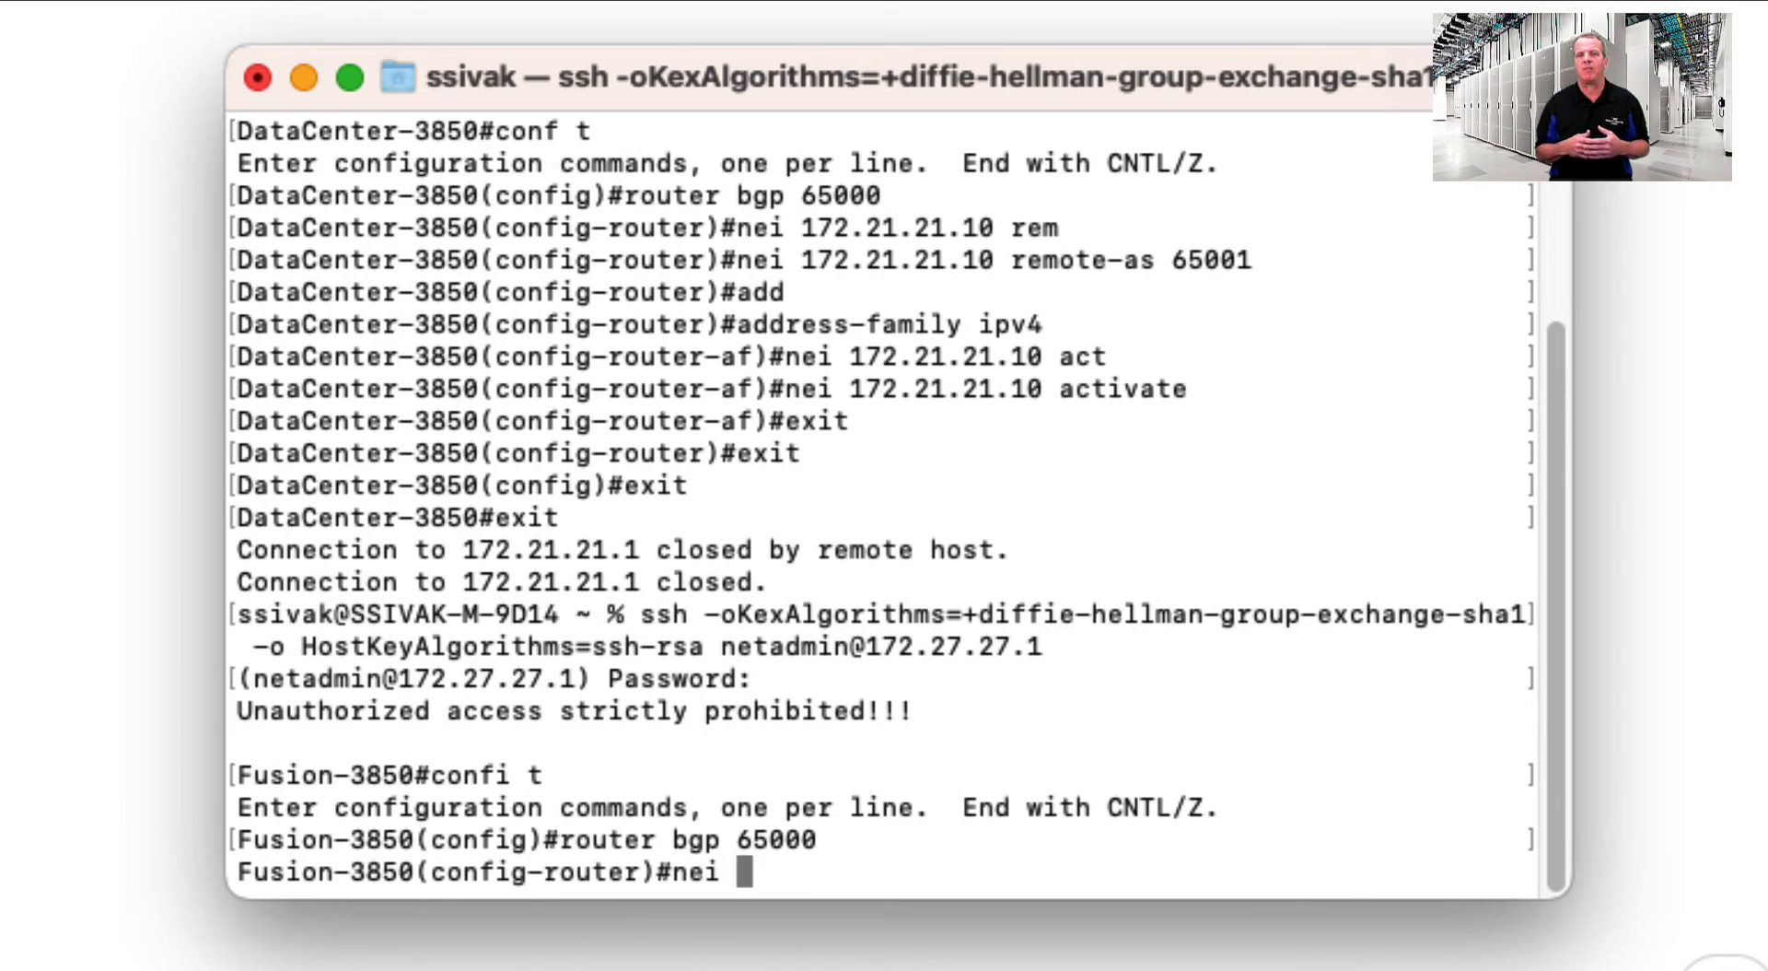
pyautogui.write('172.27.27.10 remo')
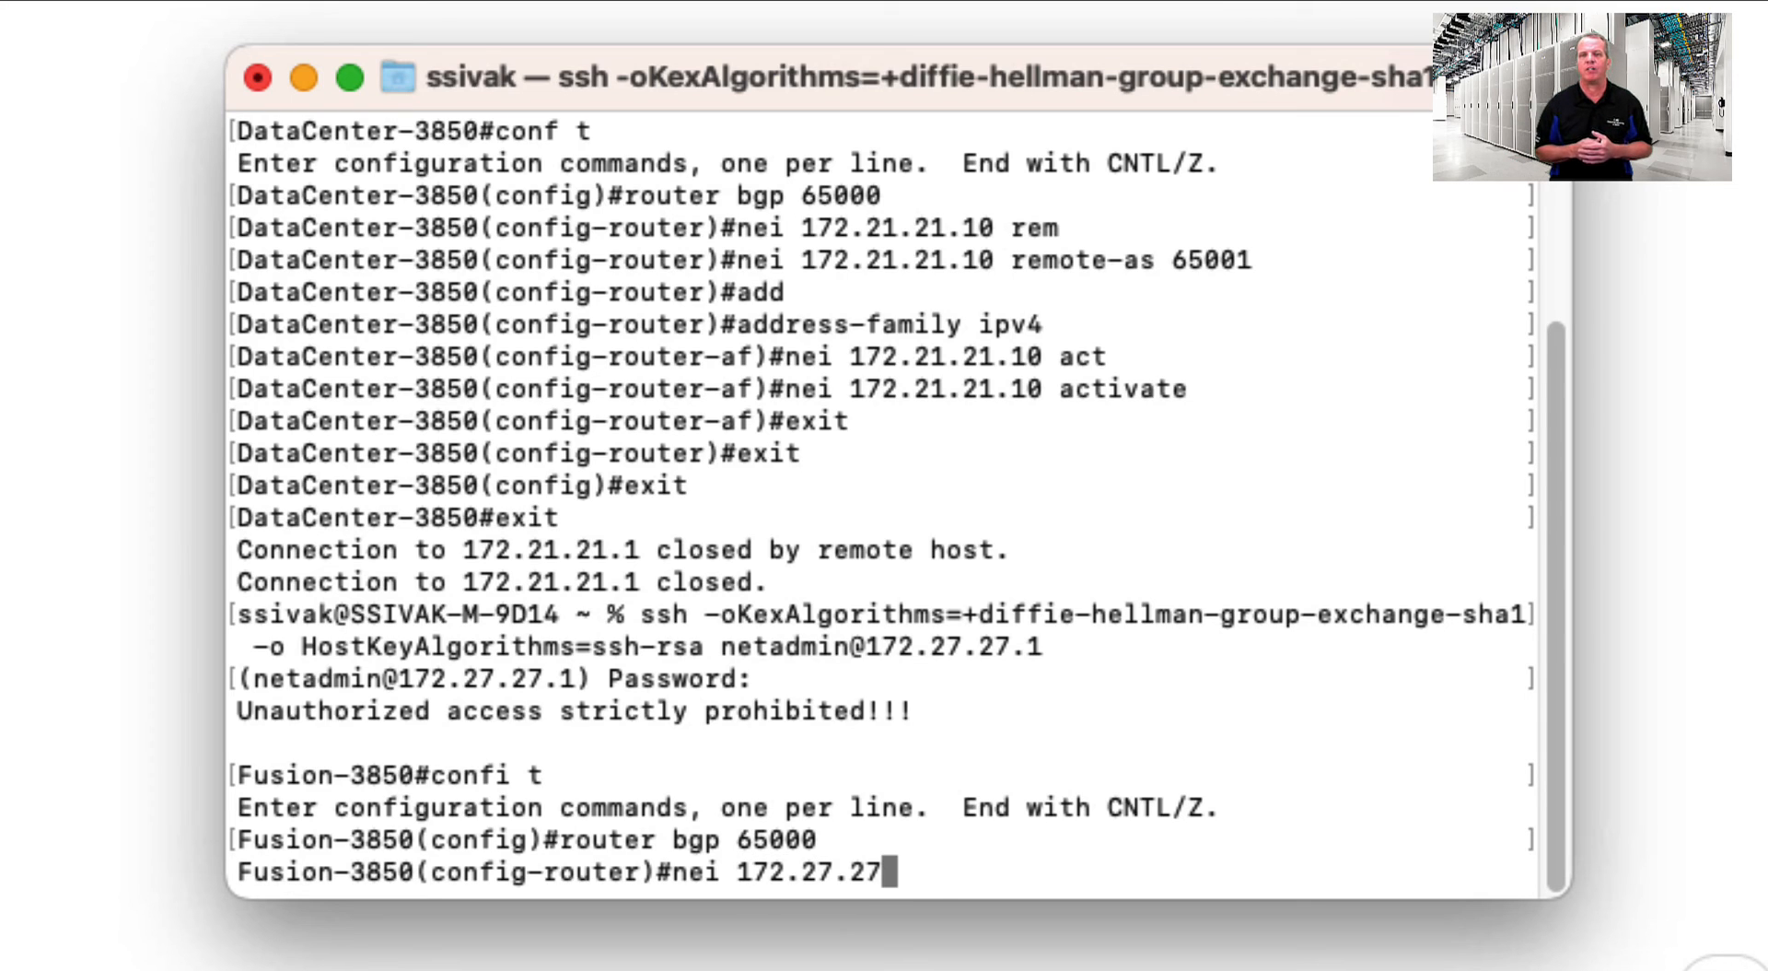
pyautogui.press('Tab')
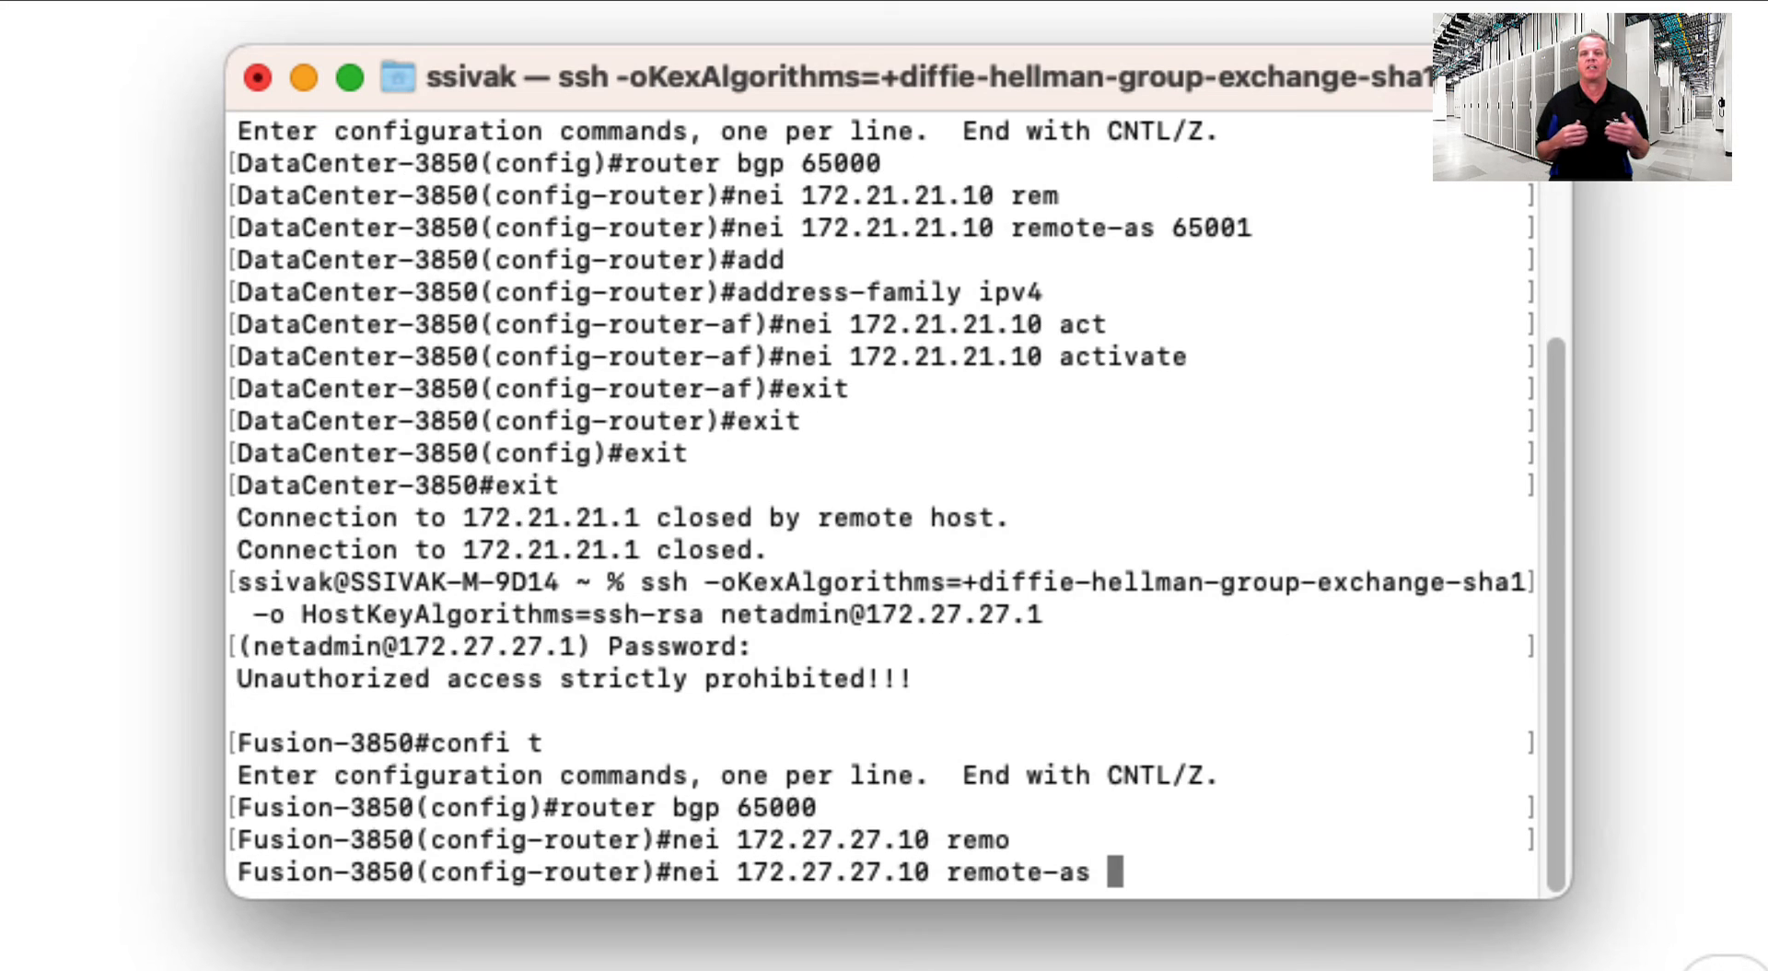
pyautogui.write('65002')
pyautogui.press('Return')
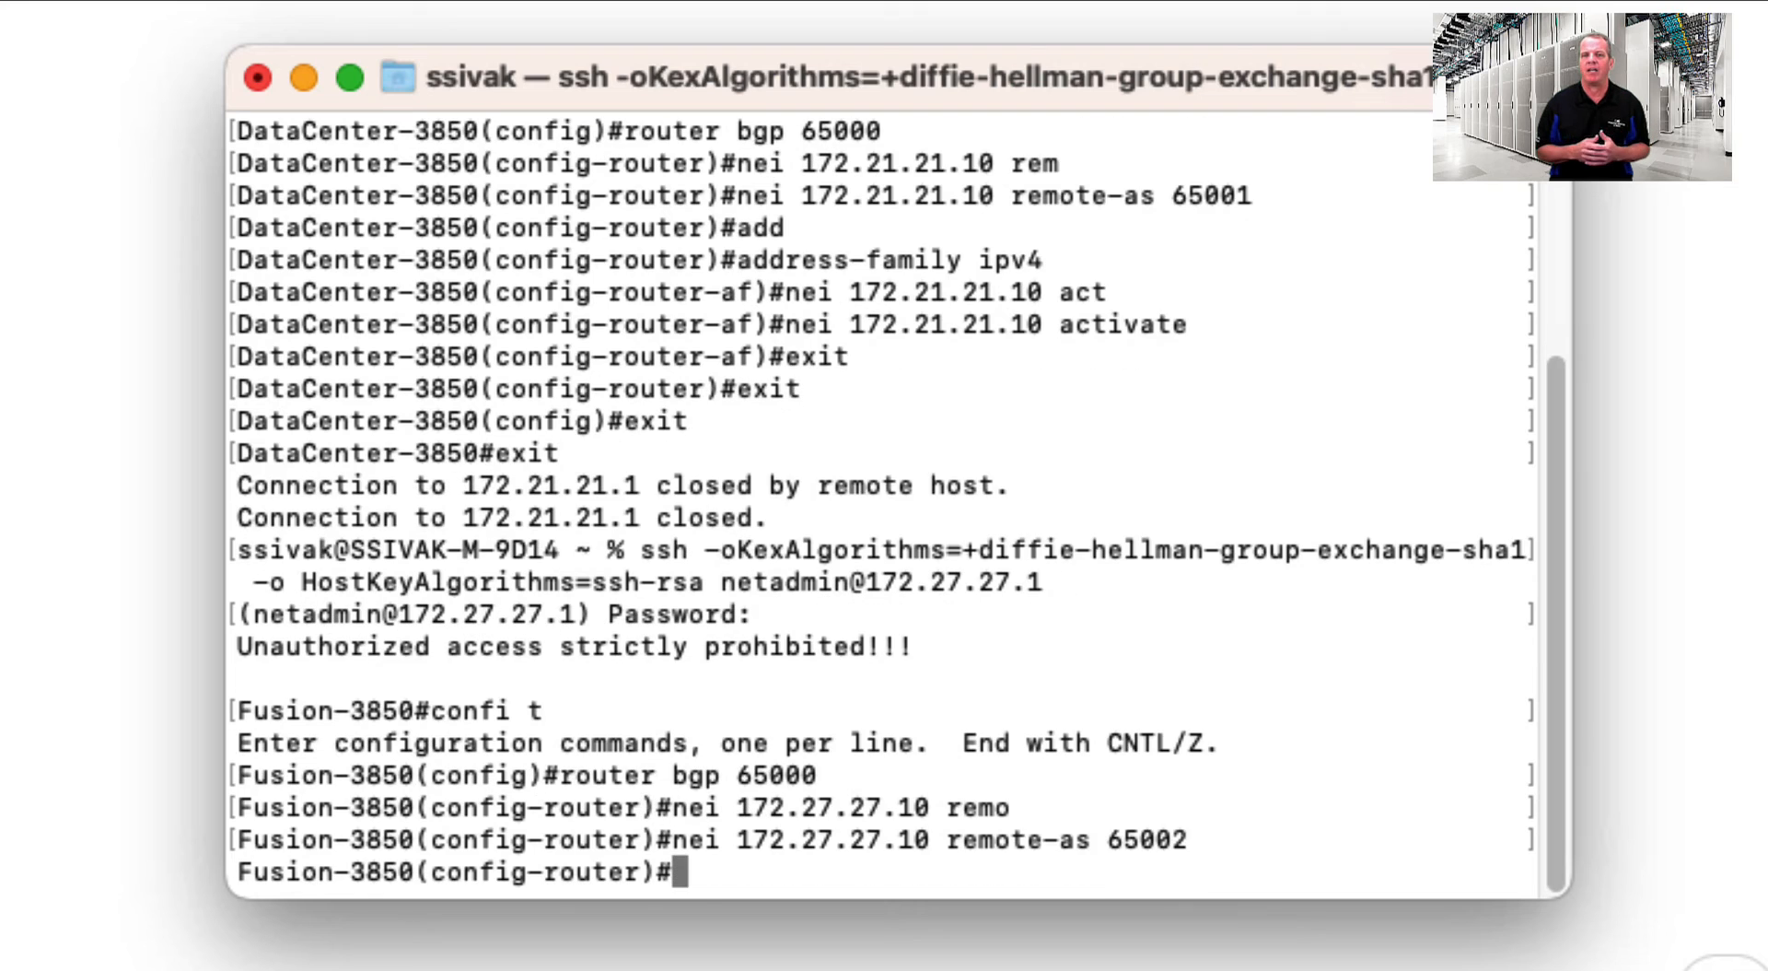
# - Activate neighbor 172.27.27.10 in the IPv4 address family and end configuration
pyautogui.write('ad')
pyautogui.press('Tab')
pyautogui.write('ipv')
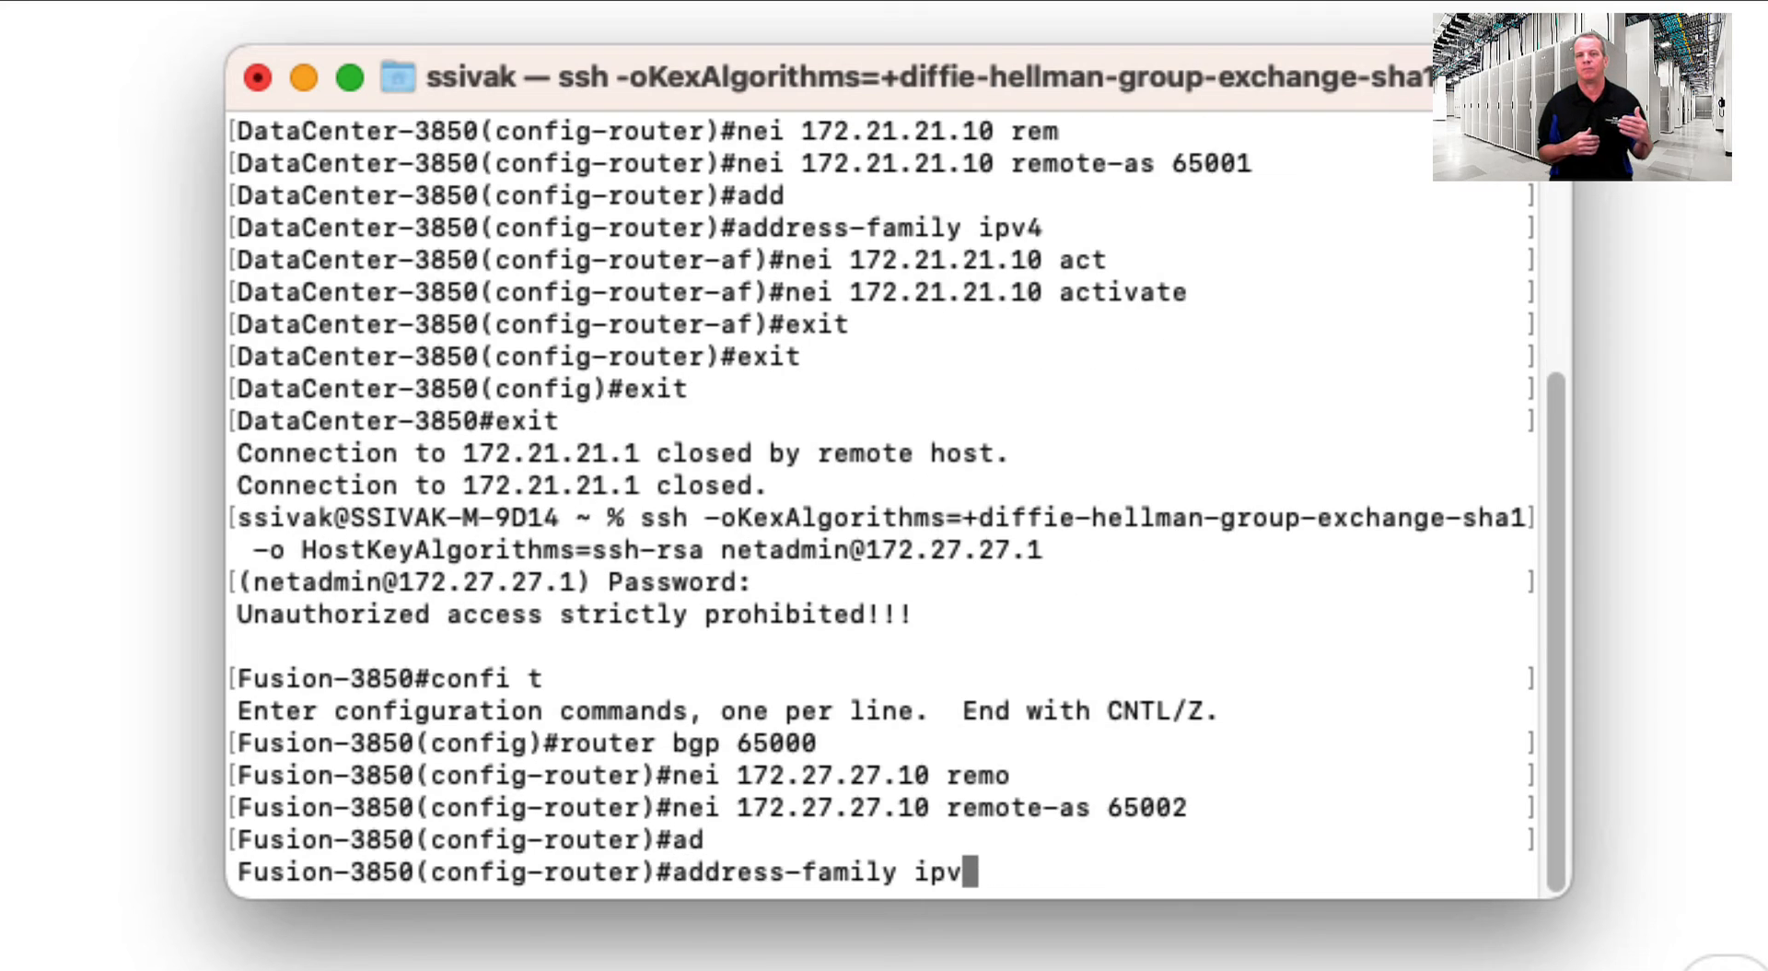
pyautogui.write('4')
pyautogui.press('Return')
pyautogui.write('nei 172.27.27.10')
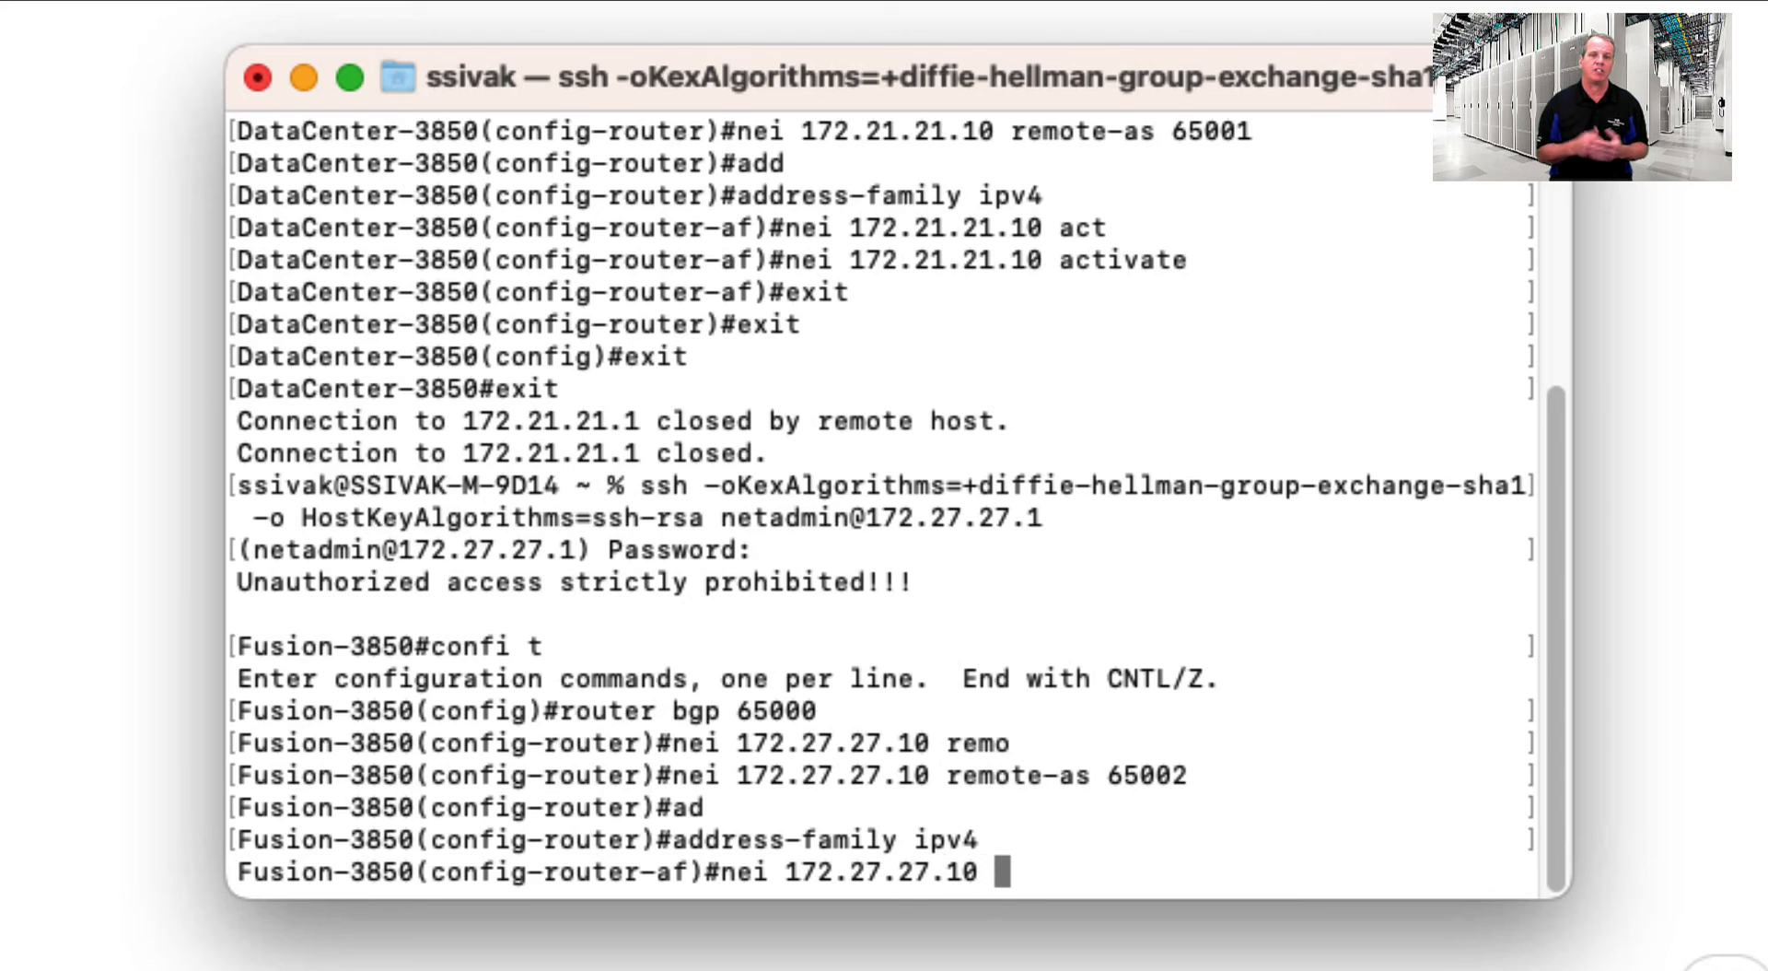
pyautogui.write(' ac')
pyautogui.press('Tab')
pyautogui.press('Return')
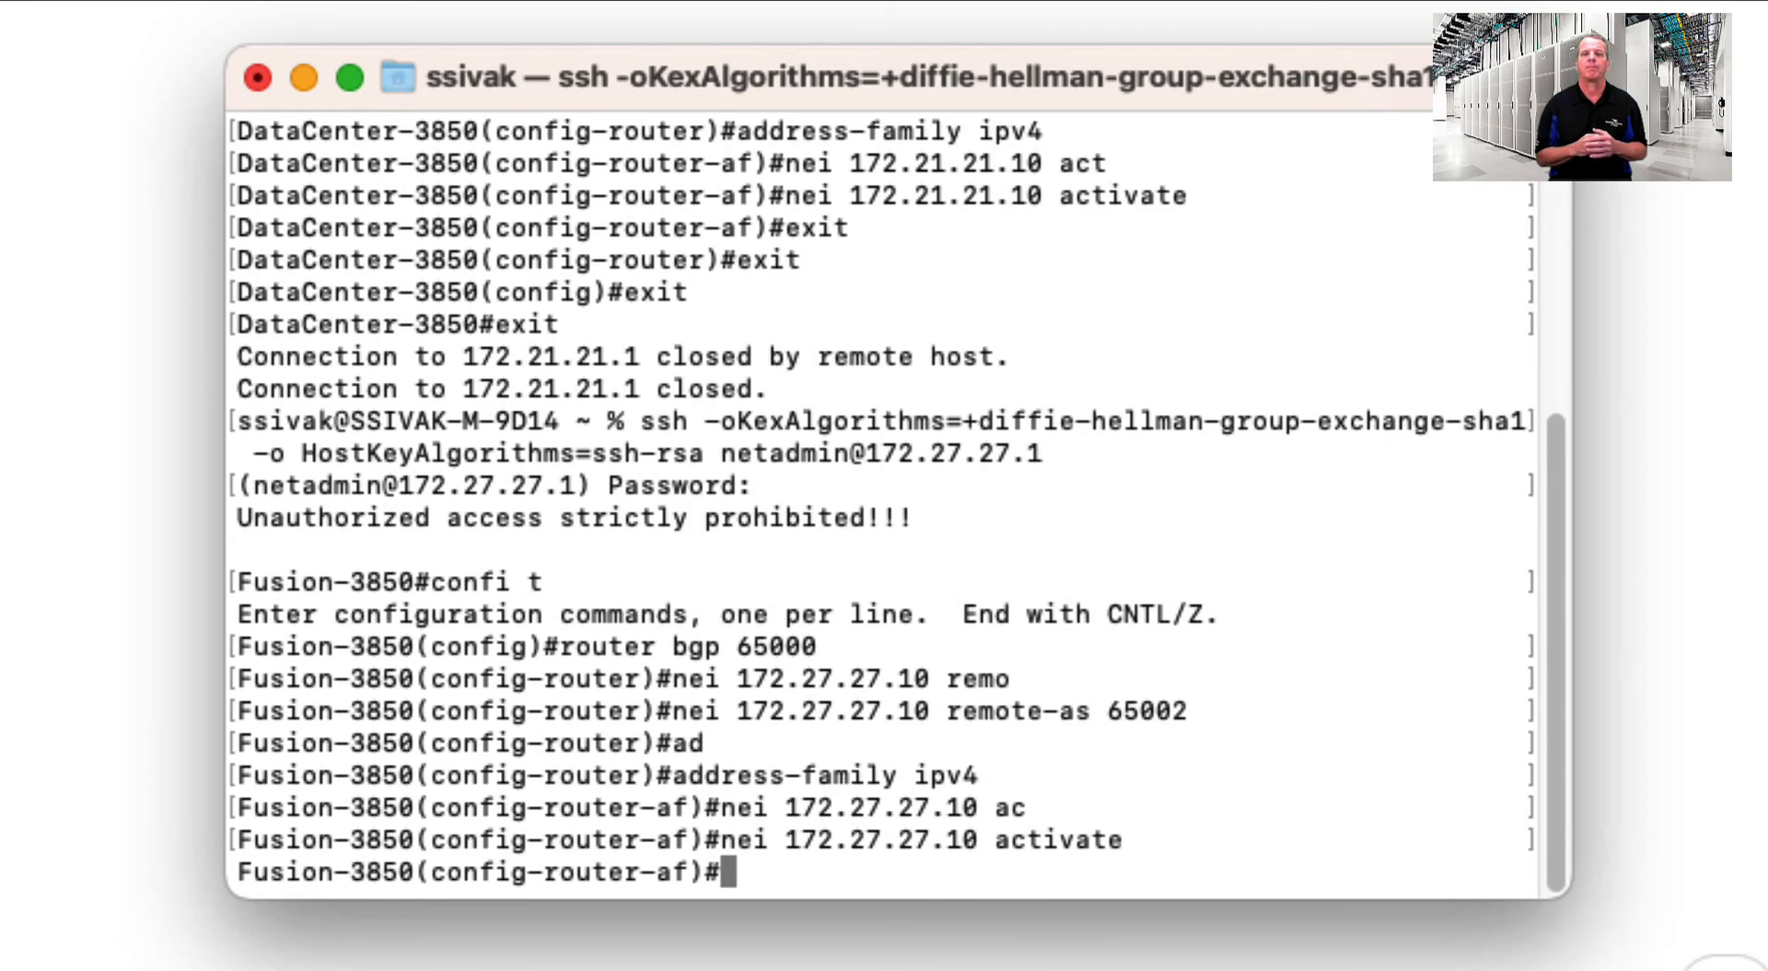
pyautogui.write('end')
pyautogui.press('Return')
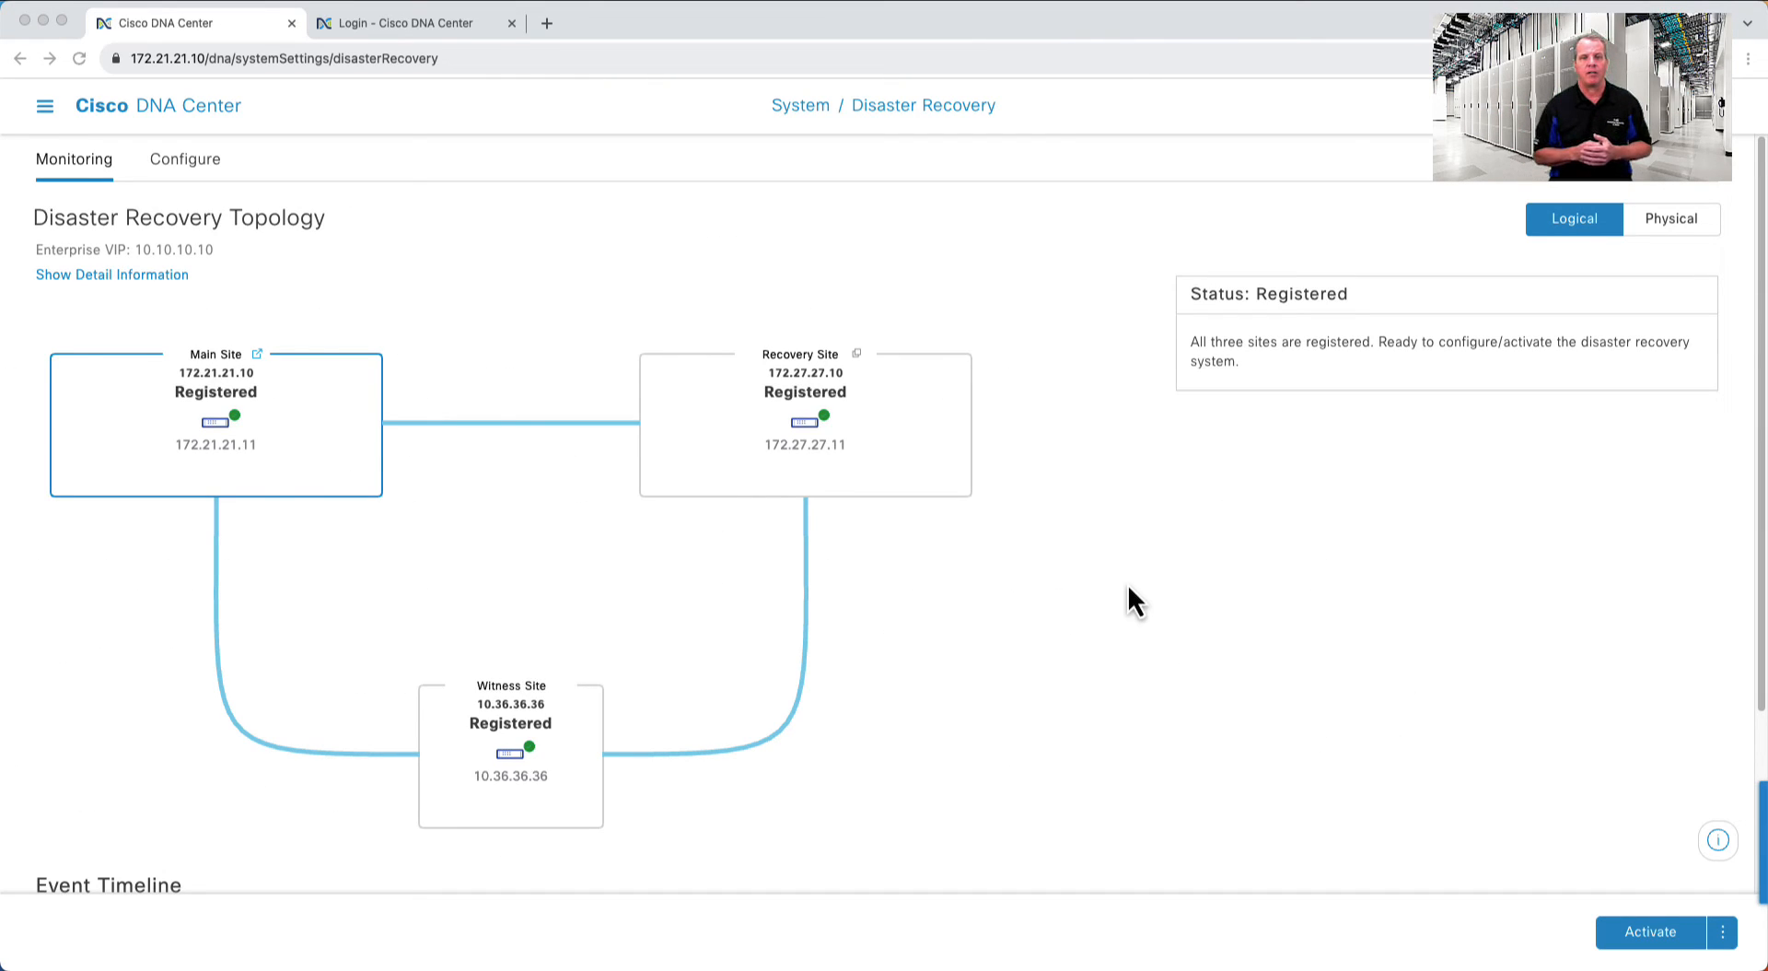
# - Activate disaster recovery from the Disaster Recovery page and confirm the activation
pyautogui.click(1606, 832)
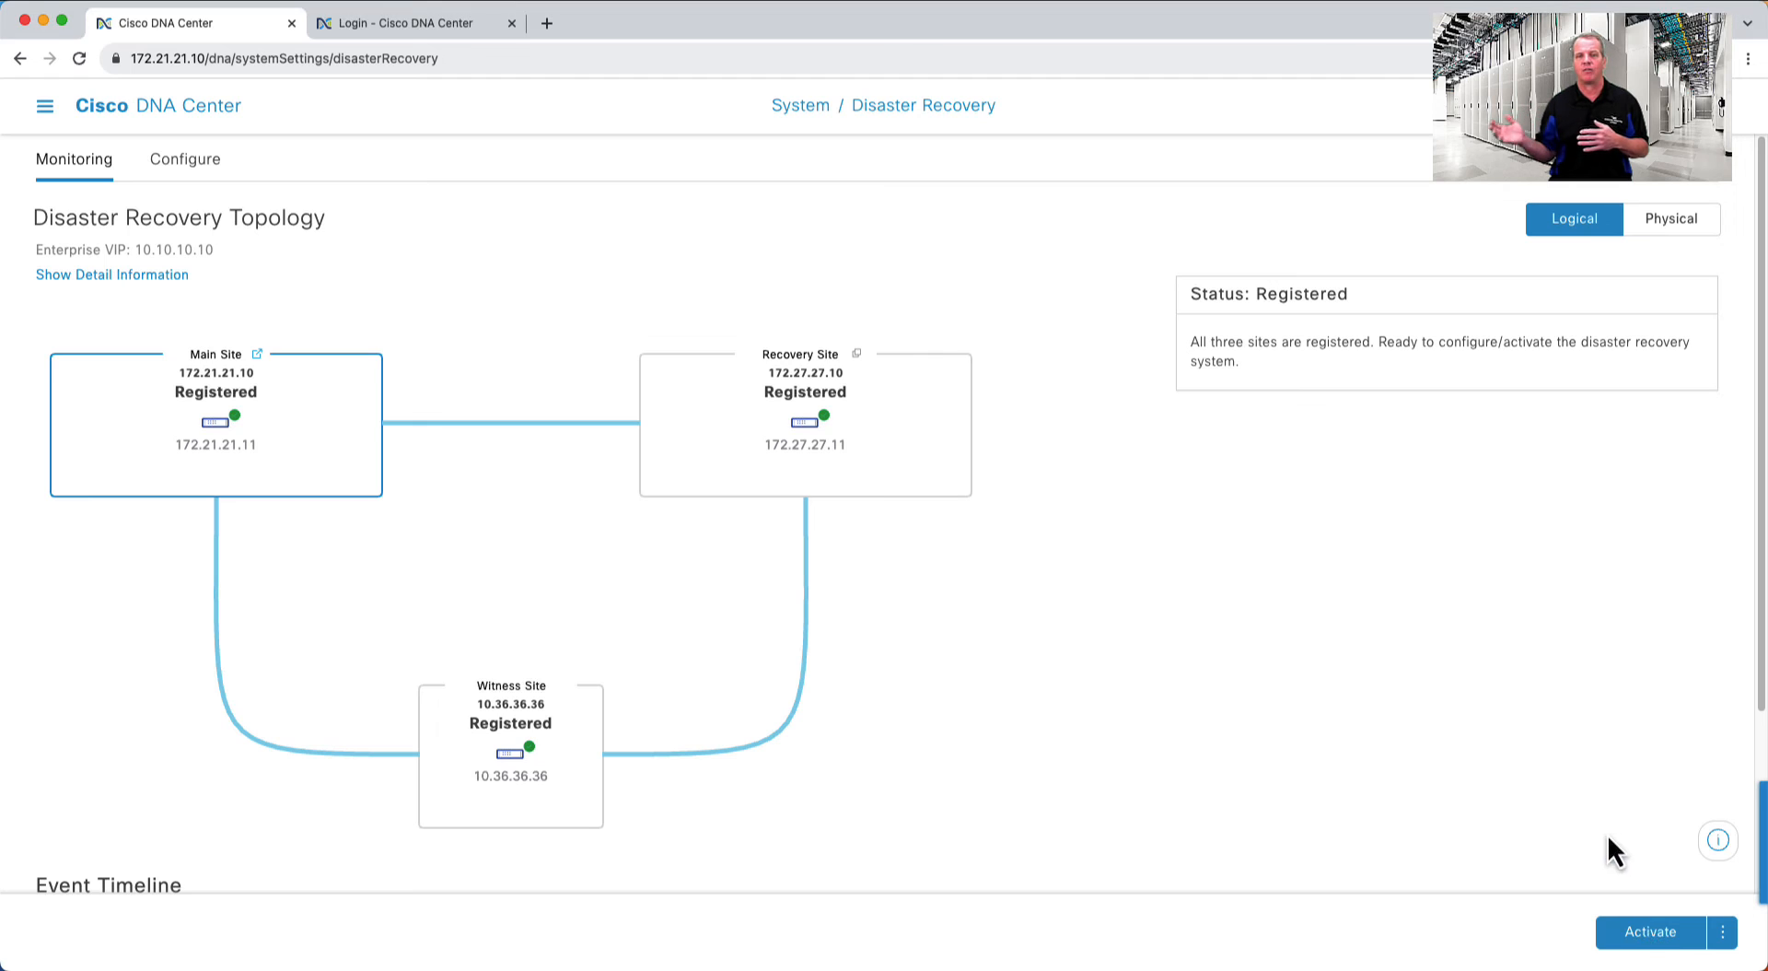
pyautogui.click(1650, 932)
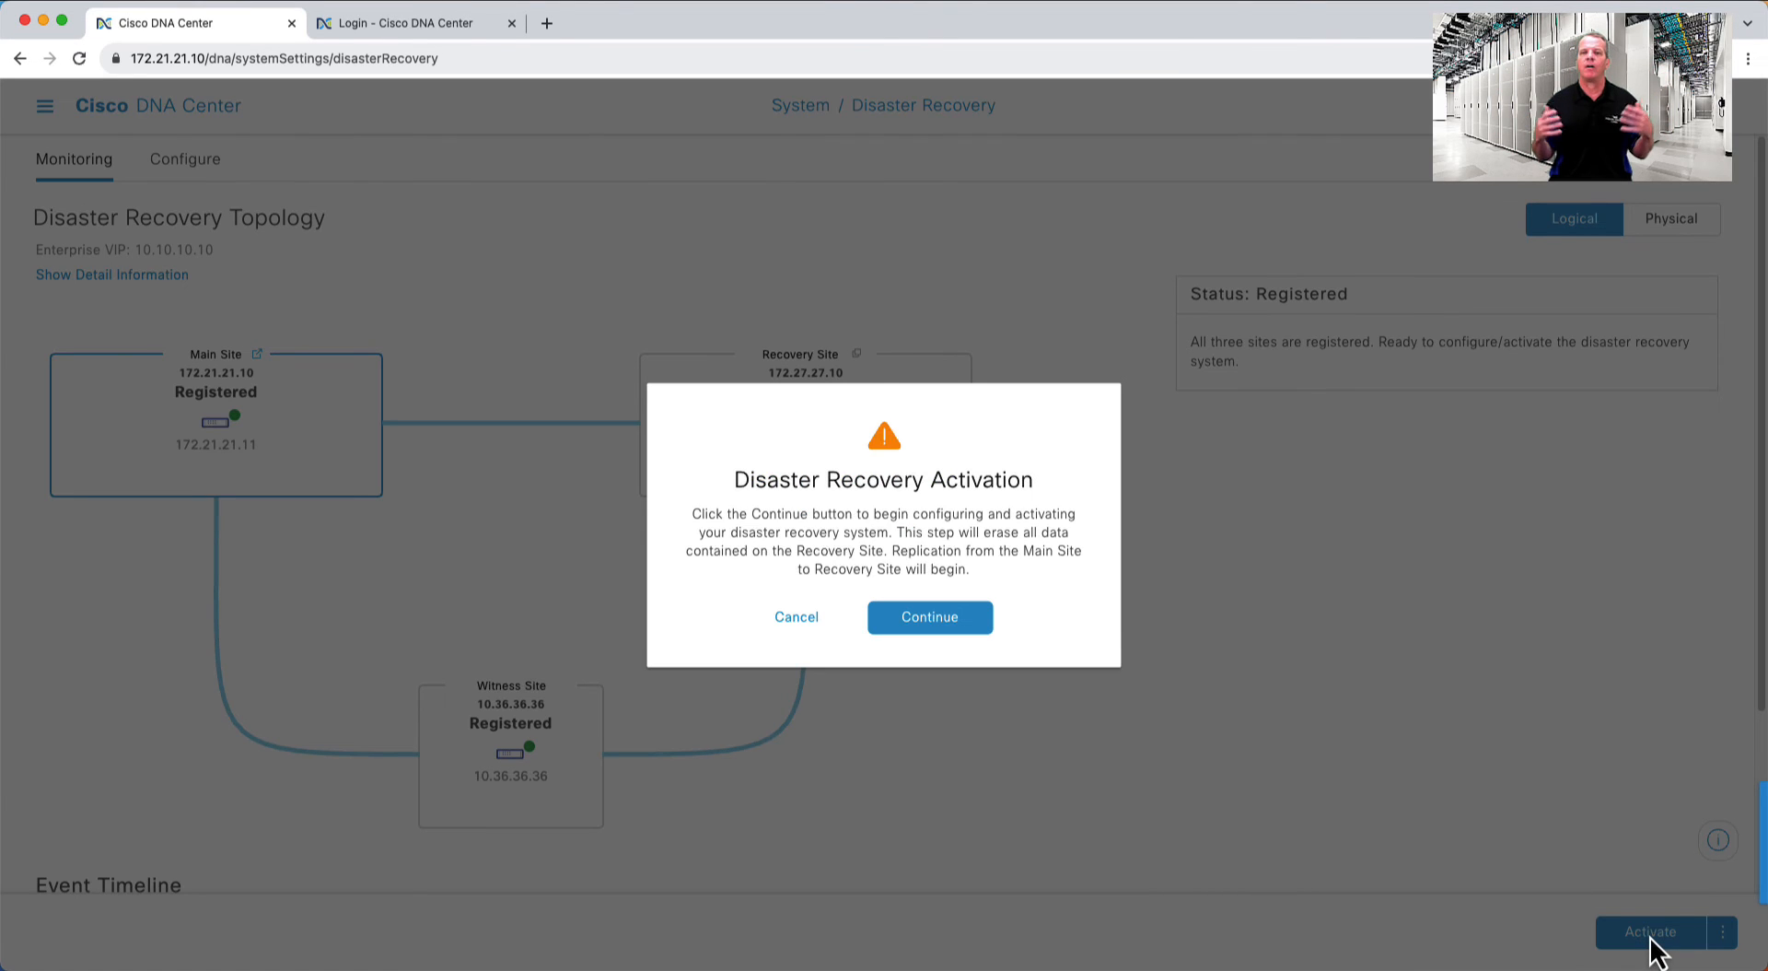
pyautogui.click(930, 619)
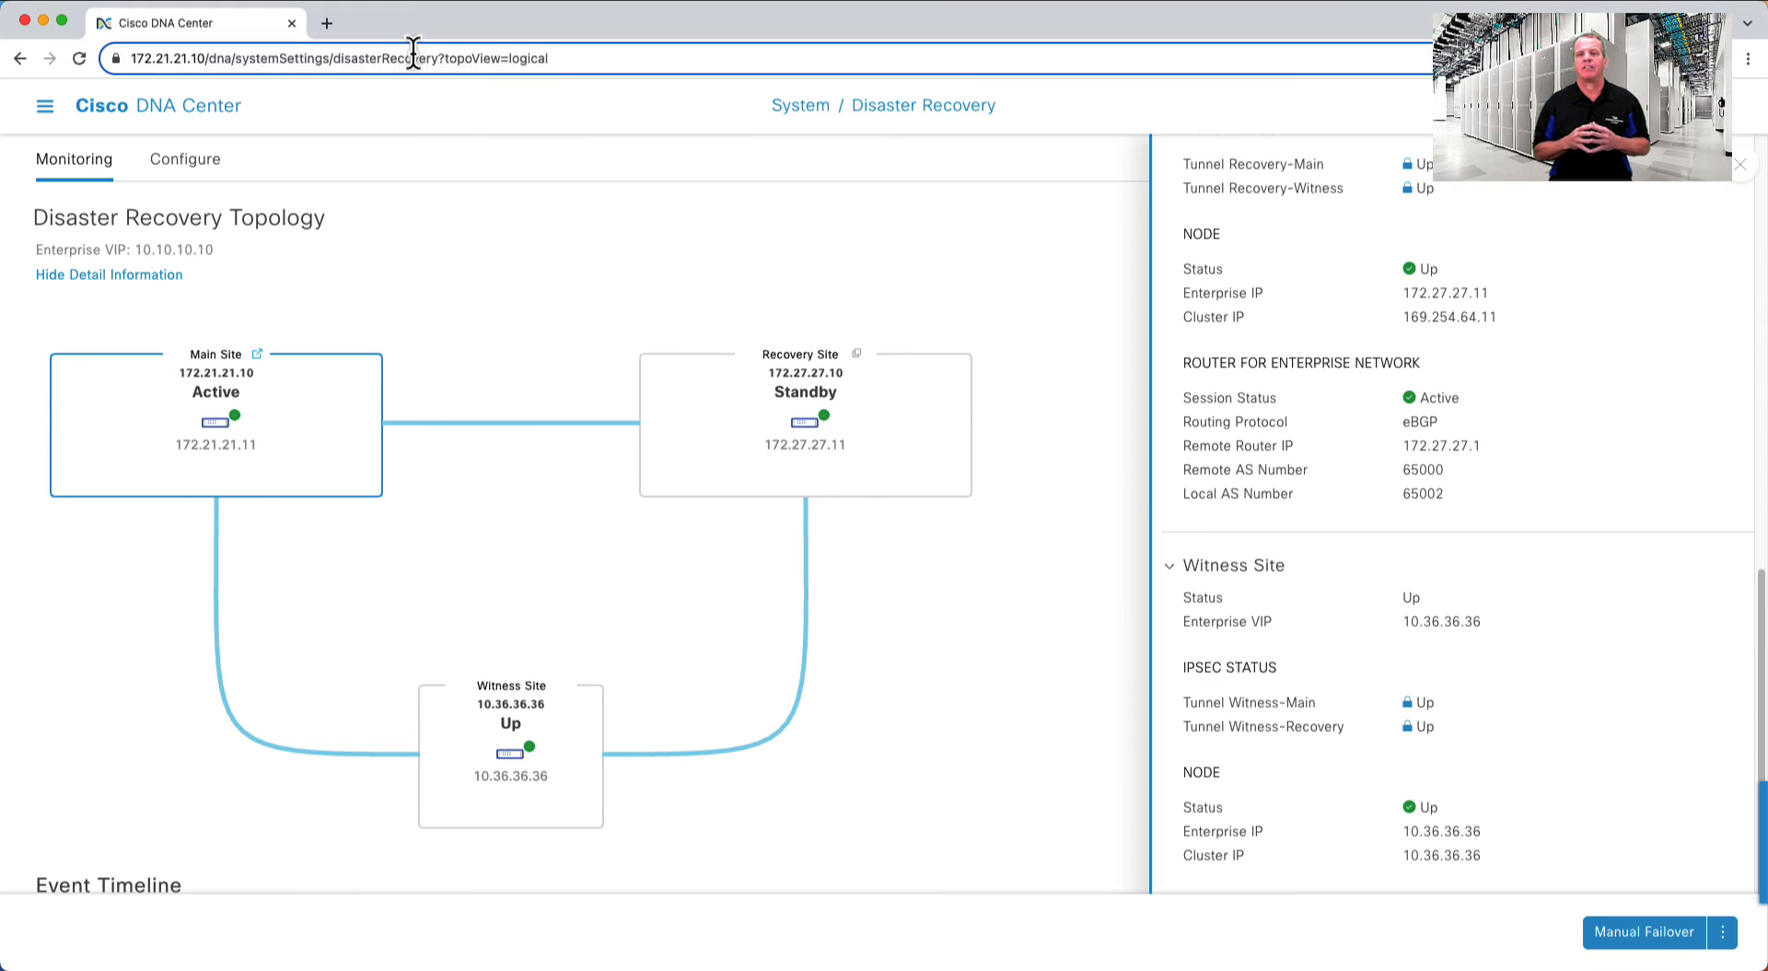
pyautogui.click(415, 53)
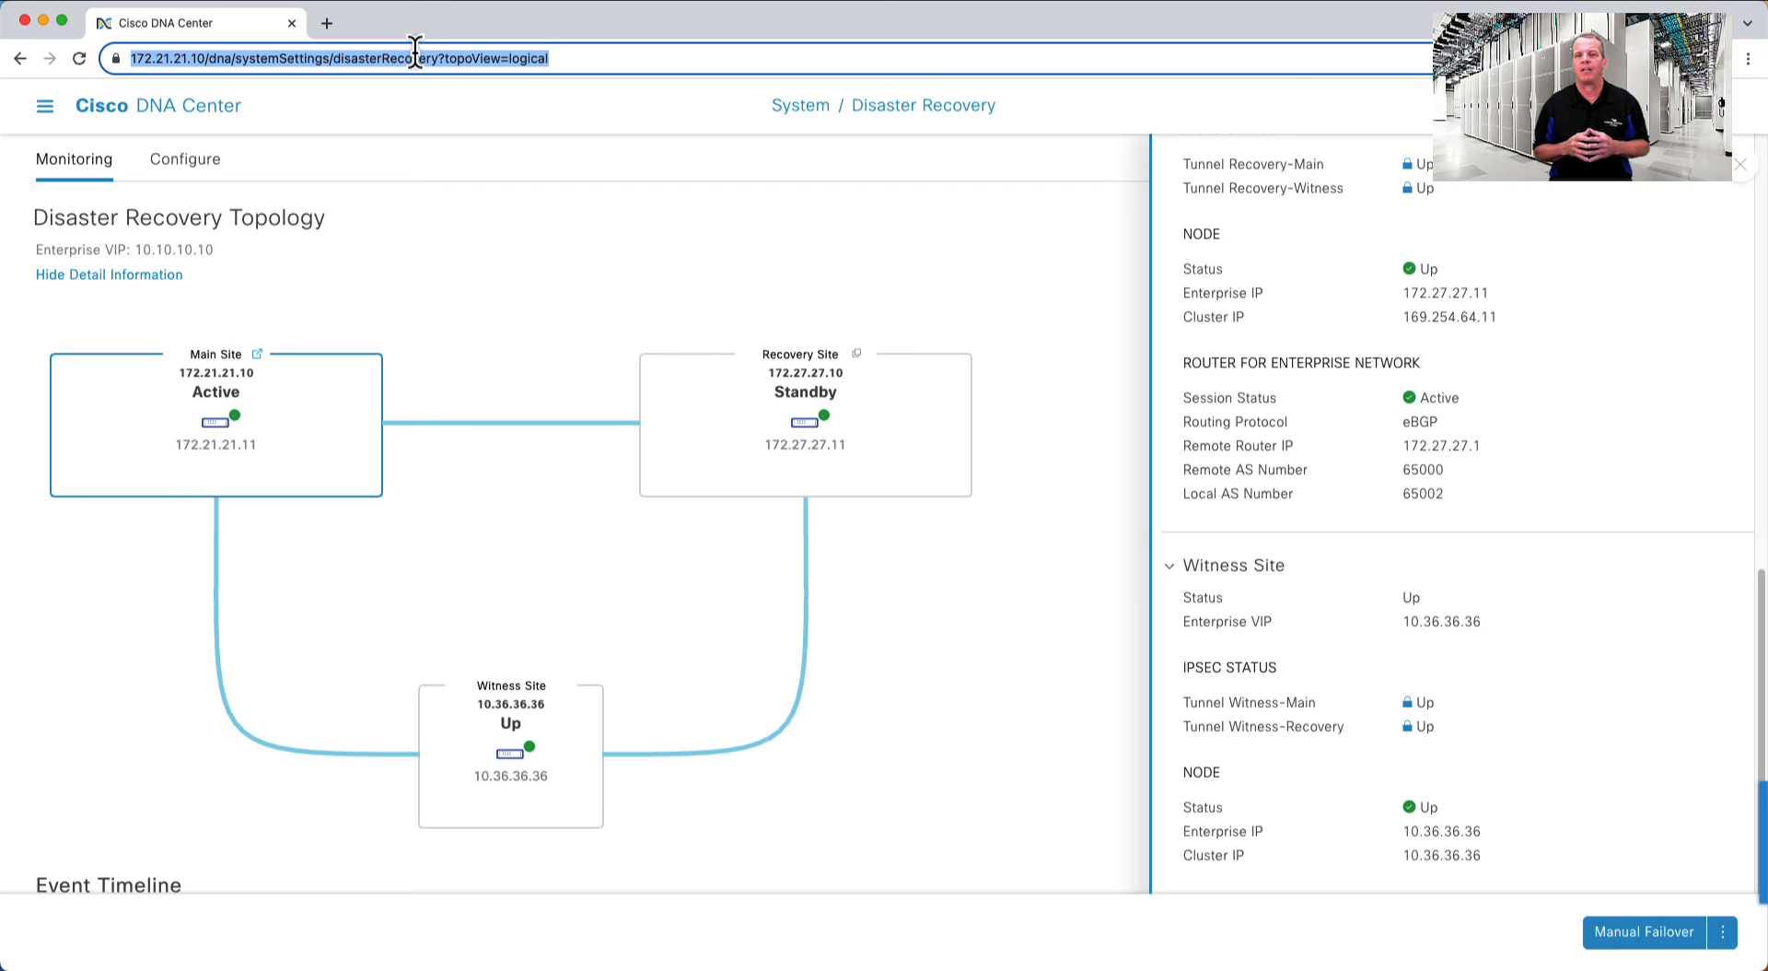
pyautogui.write('https://10.10.10.10')
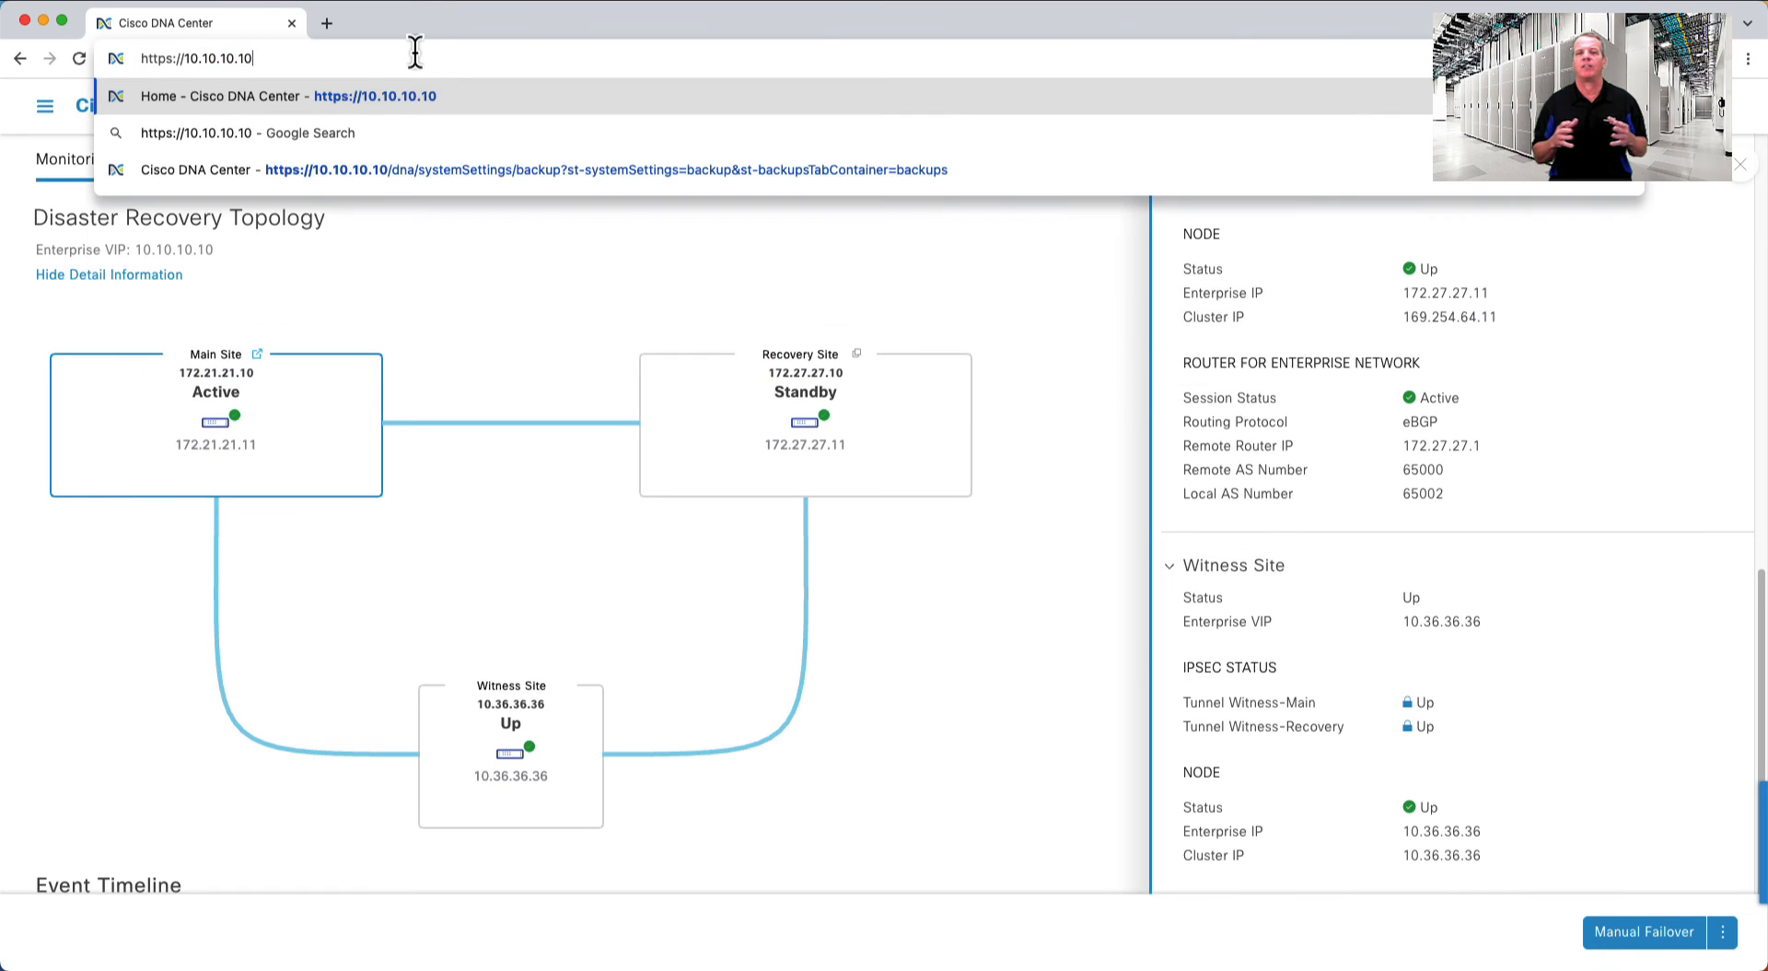
pyautogui.press('Return')
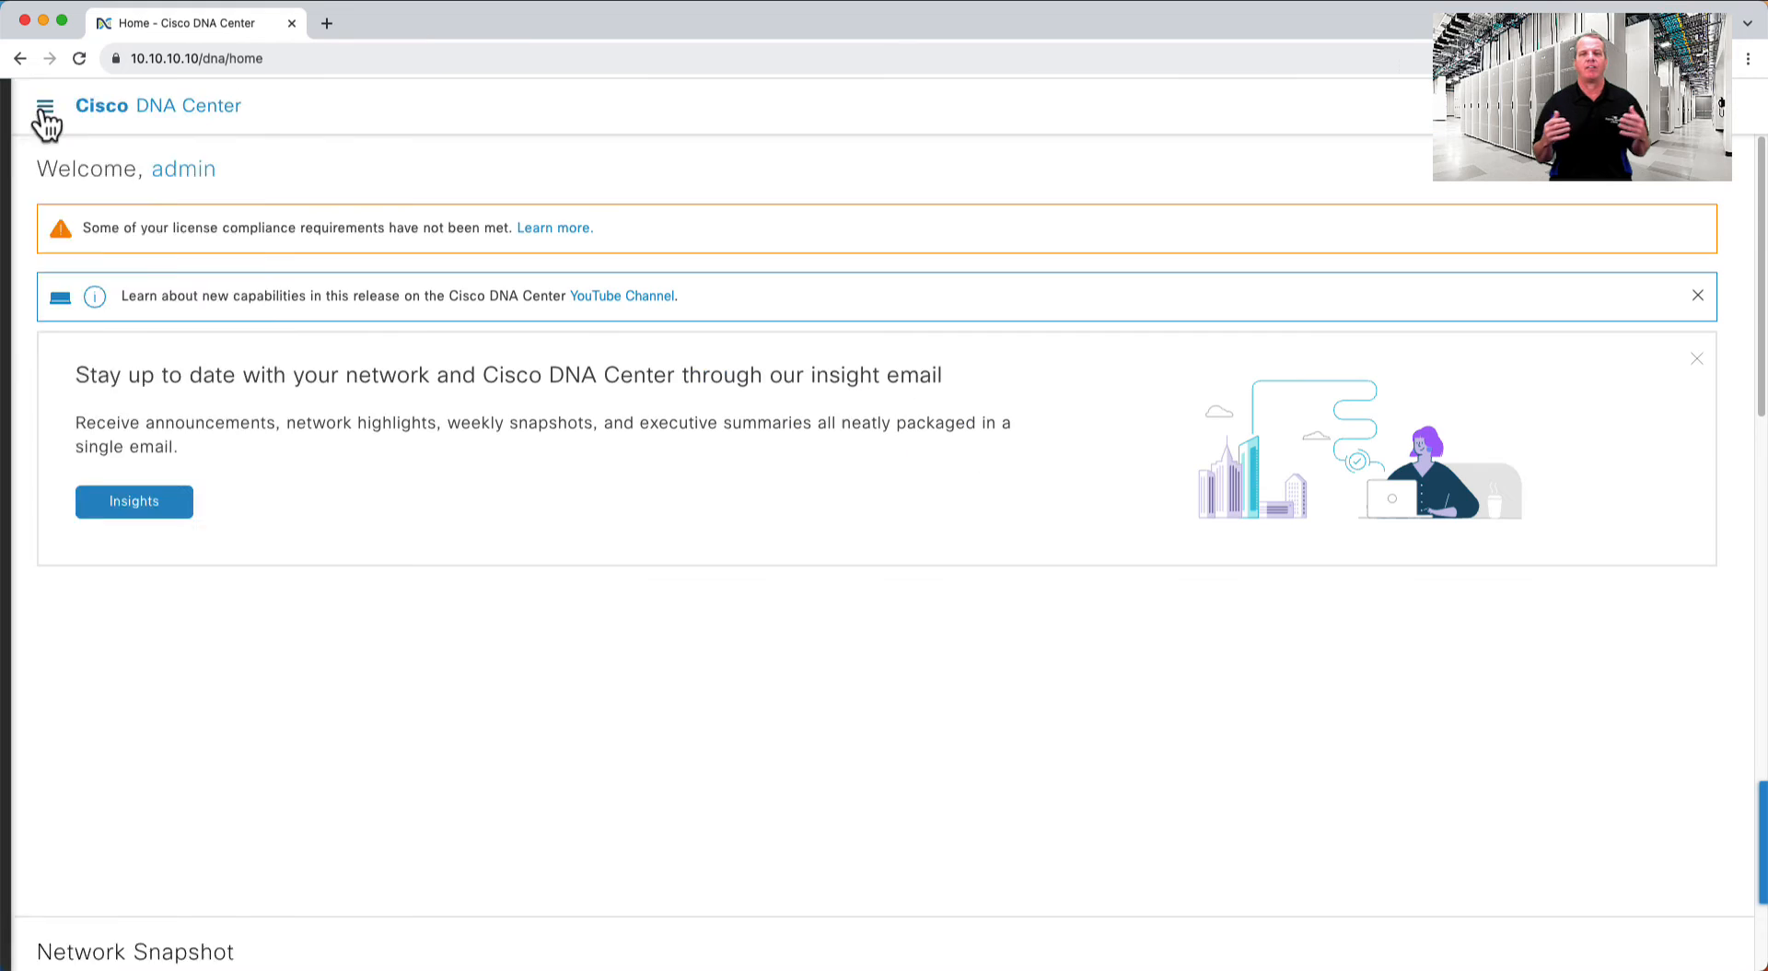
pyautogui.click(47, 110)
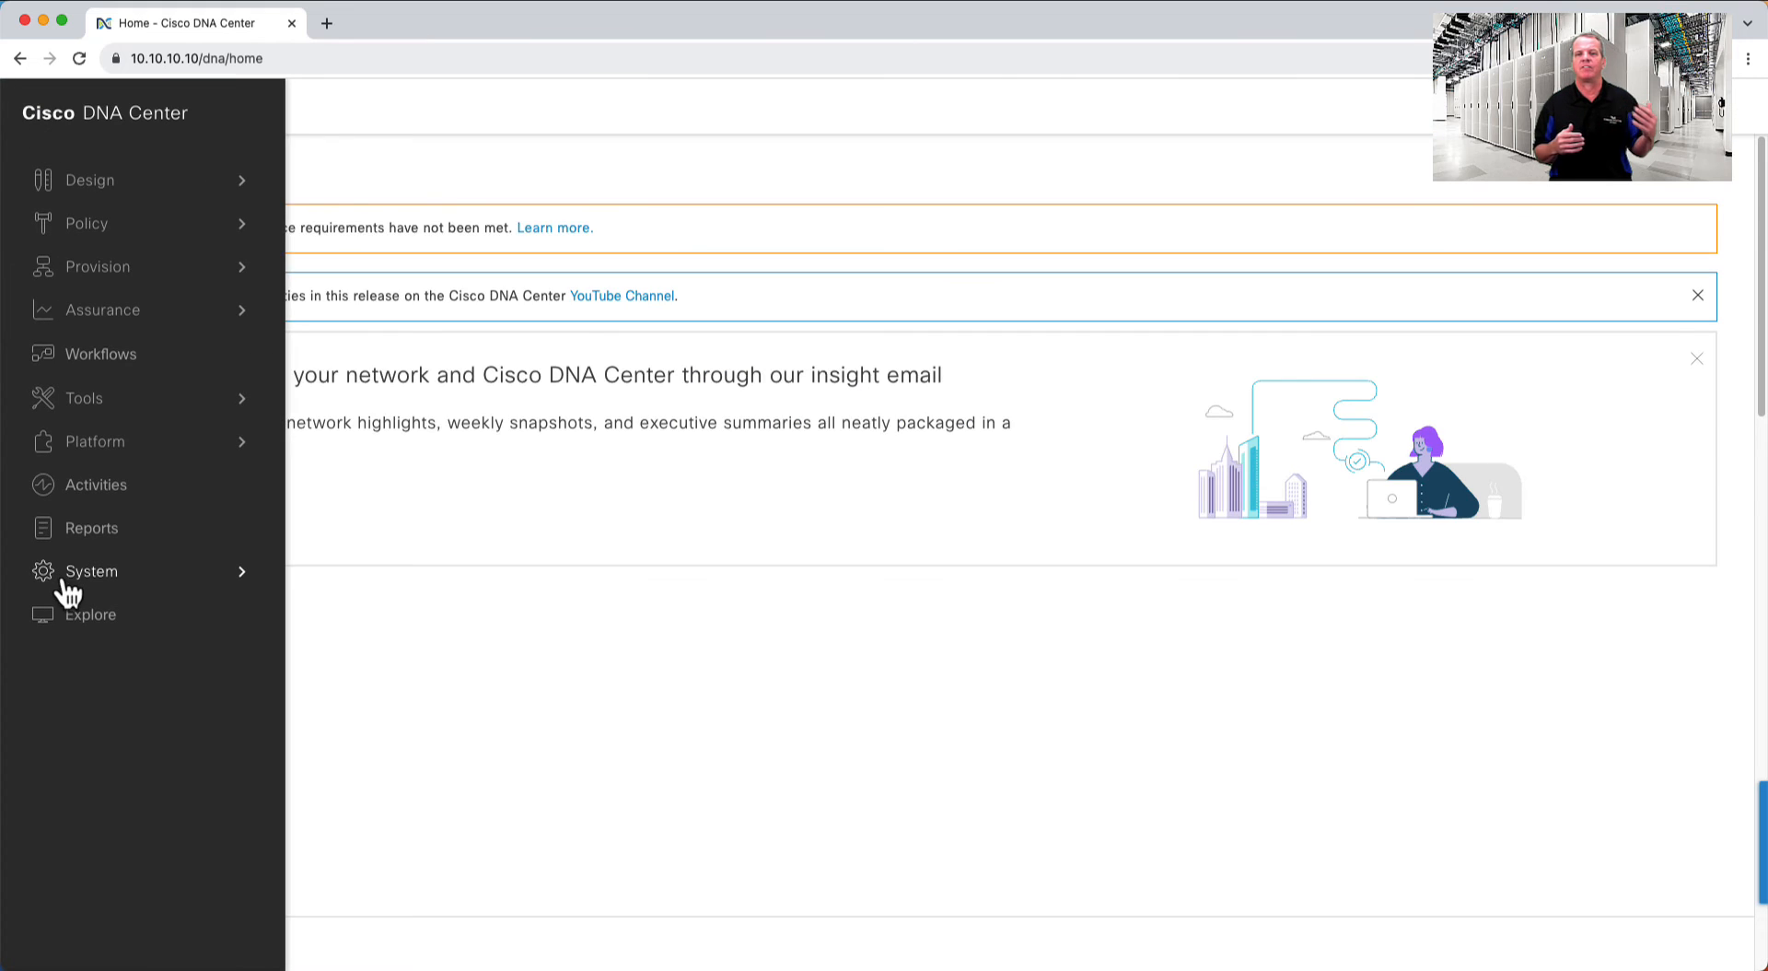
pyautogui.moveTo(104, 589)
pyautogui.click(364, 456)
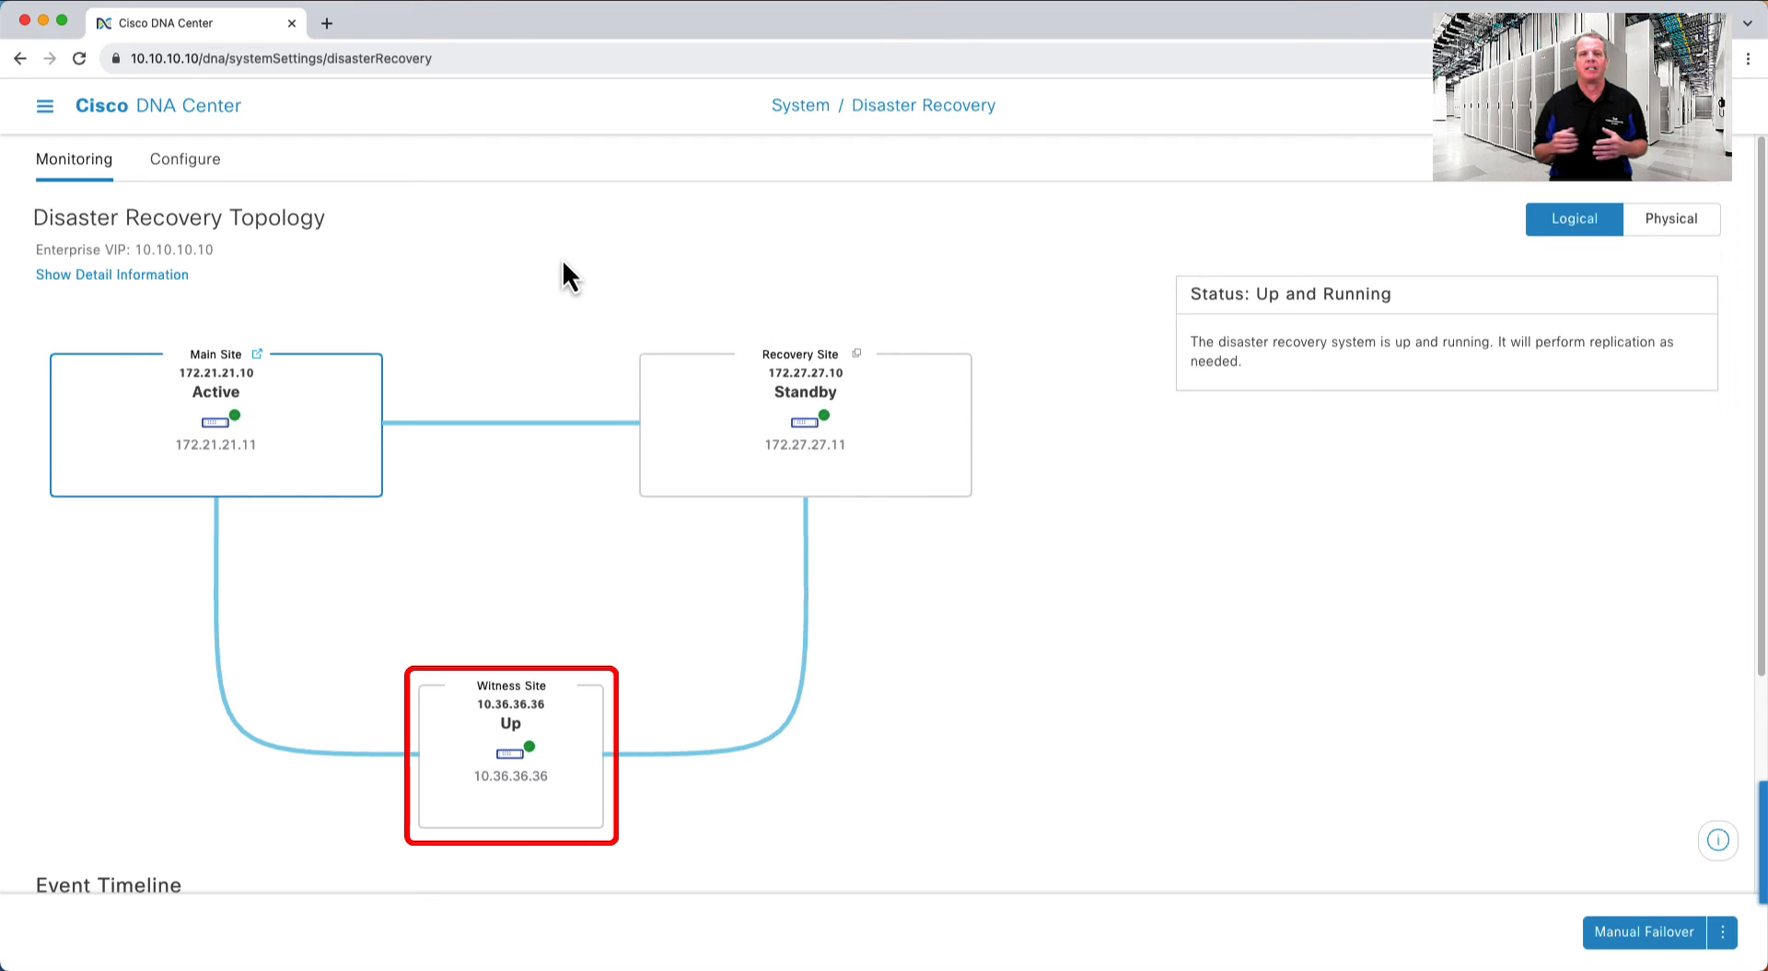
# - Review the main site's detailed role, tunnel and BGP status, then show the Physical topology
pyautogui.click(129, 276)
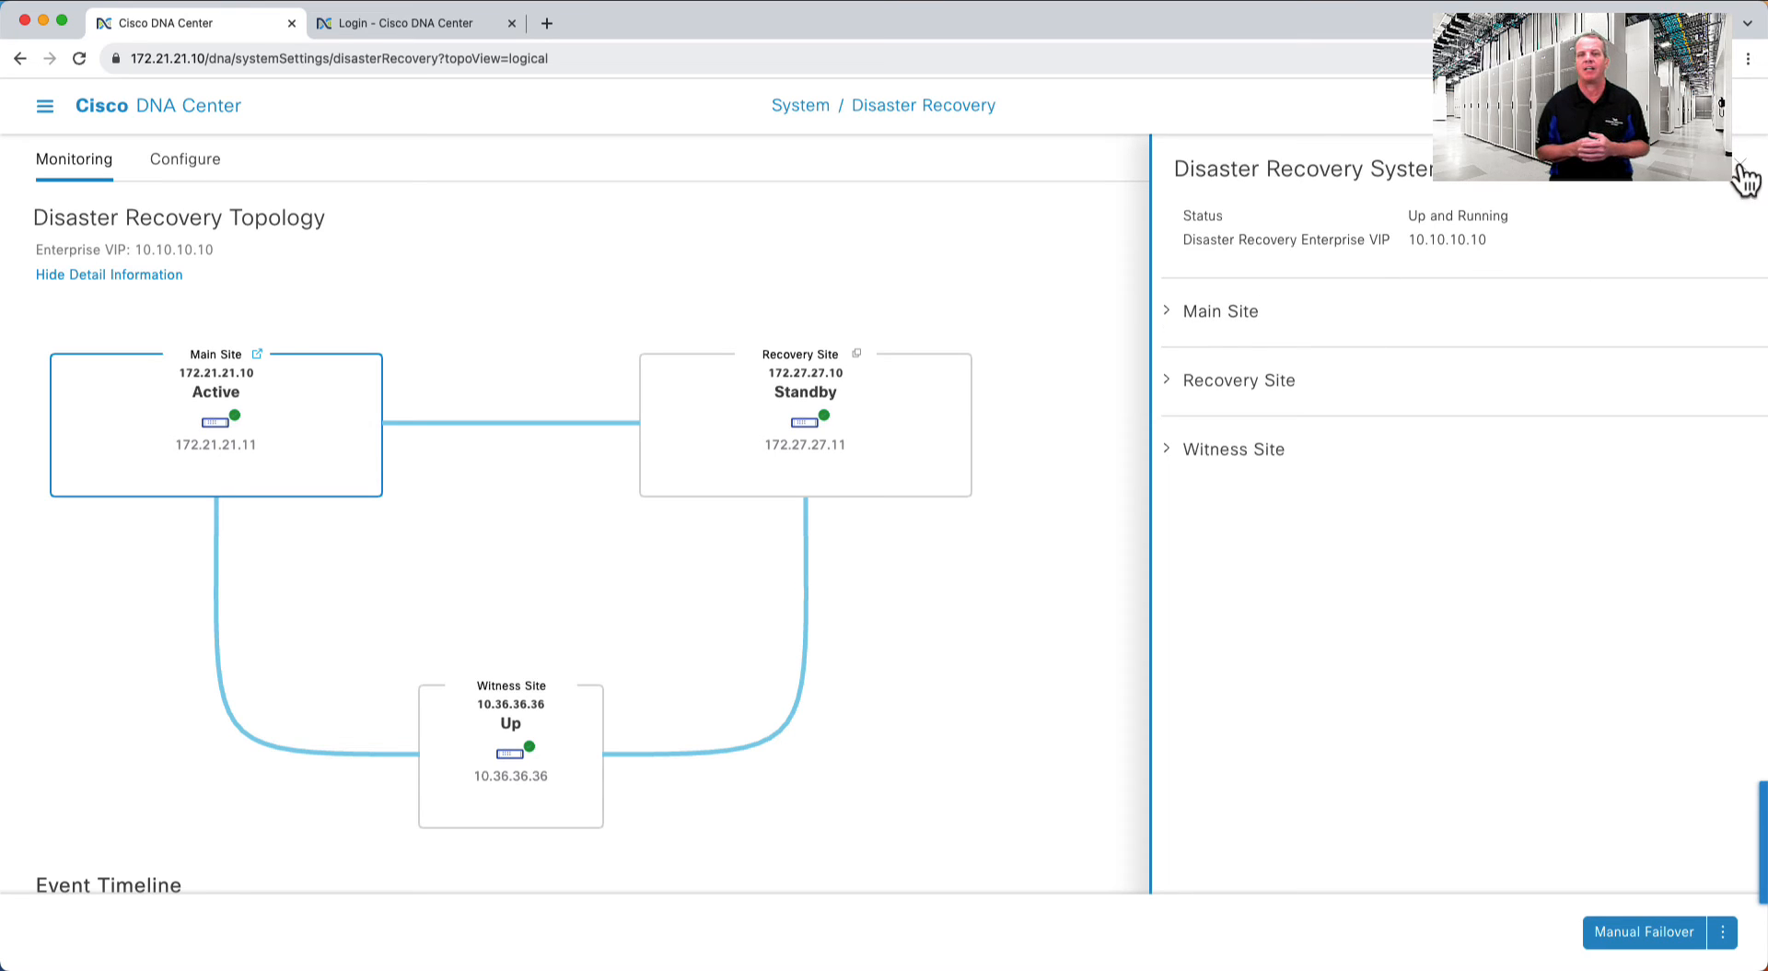
pyautogui.click(1167, 317)
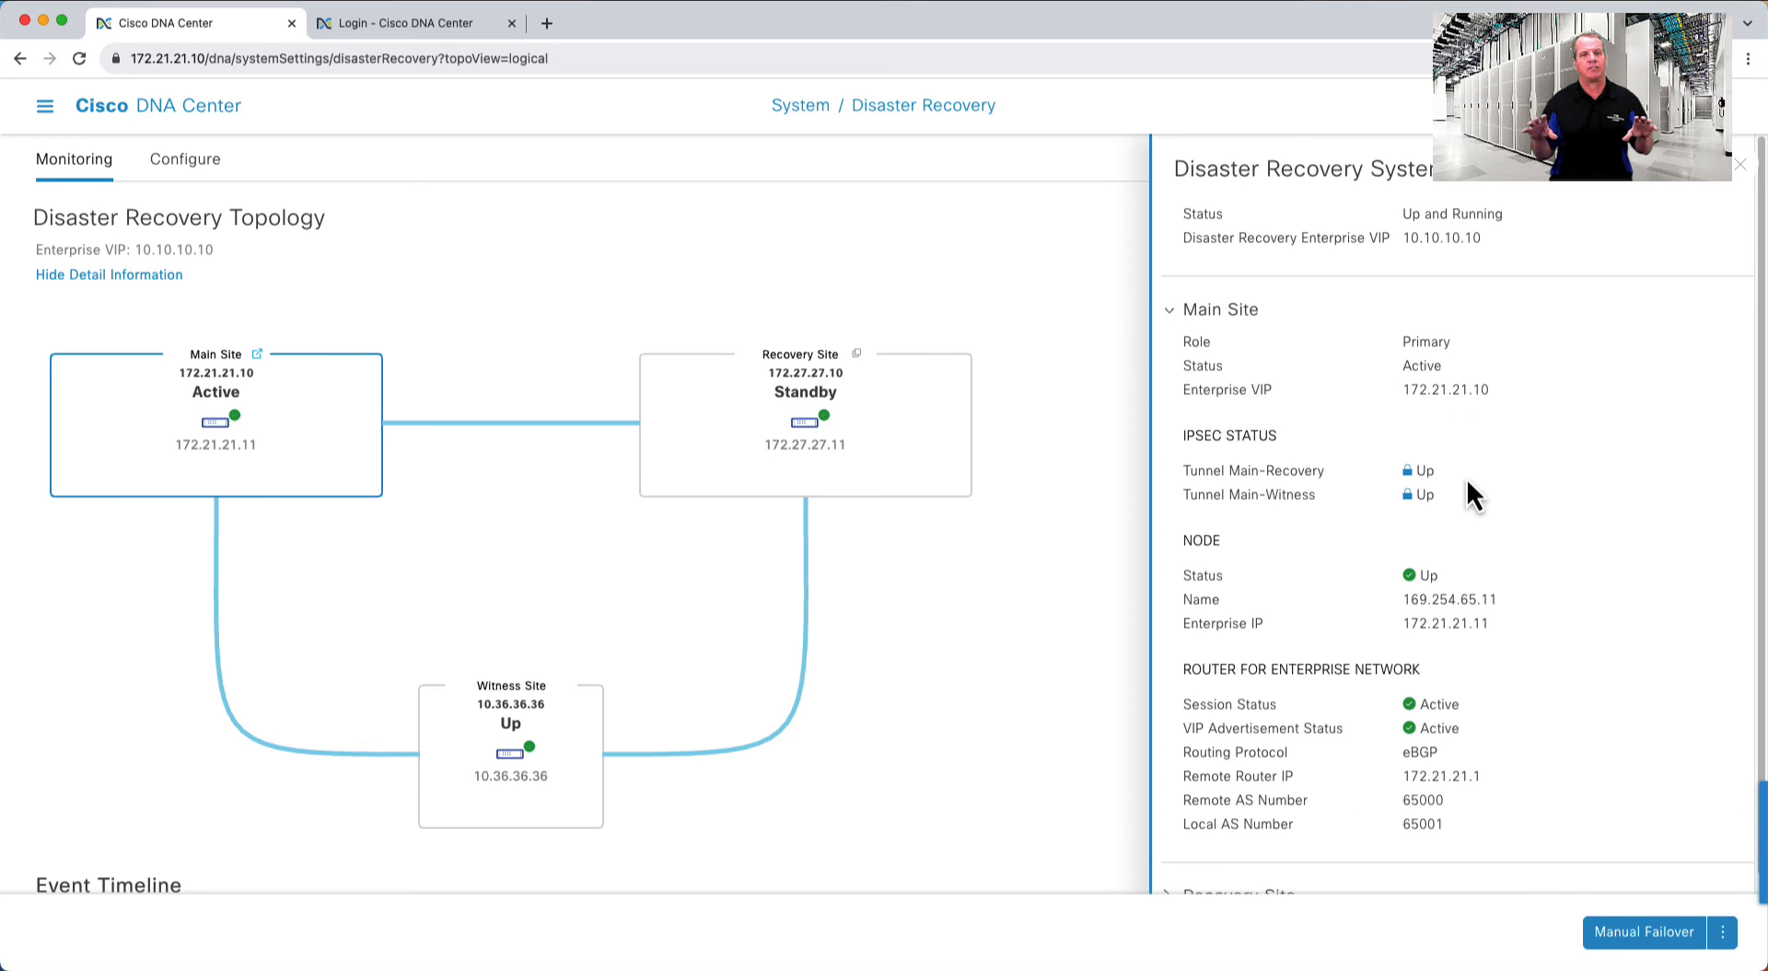
pyautogui.scroll(-3, 1474, 682)
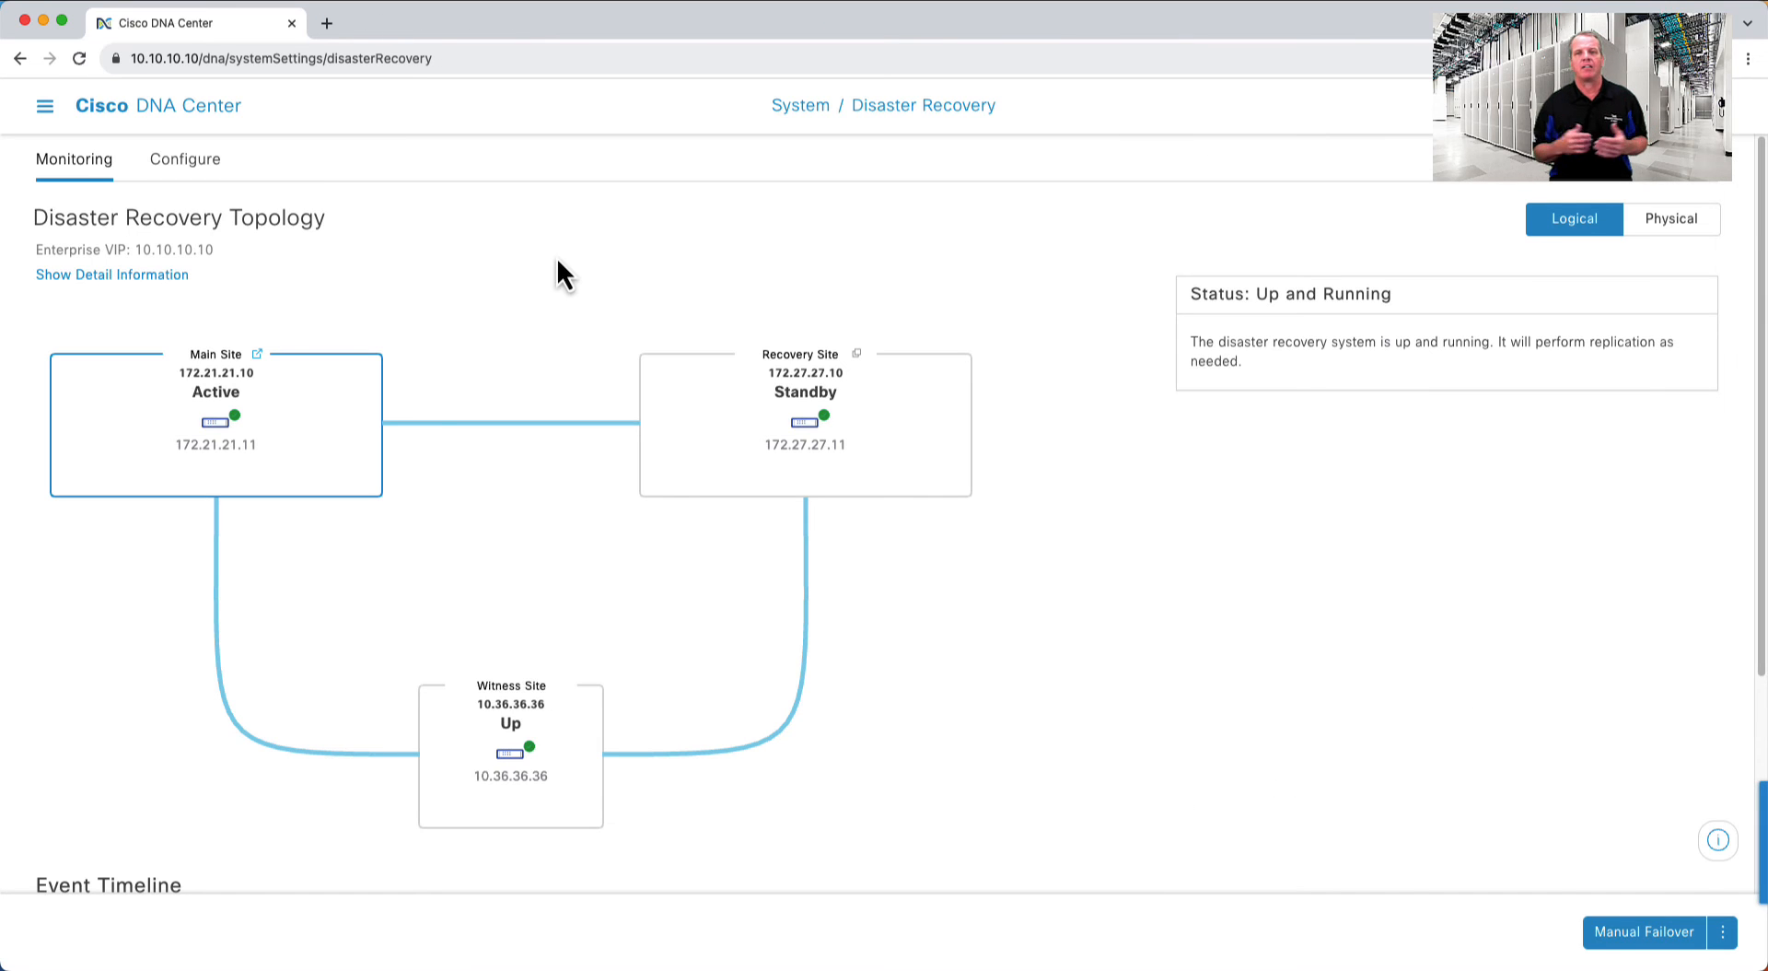
pyautogui.click(1674, 236)
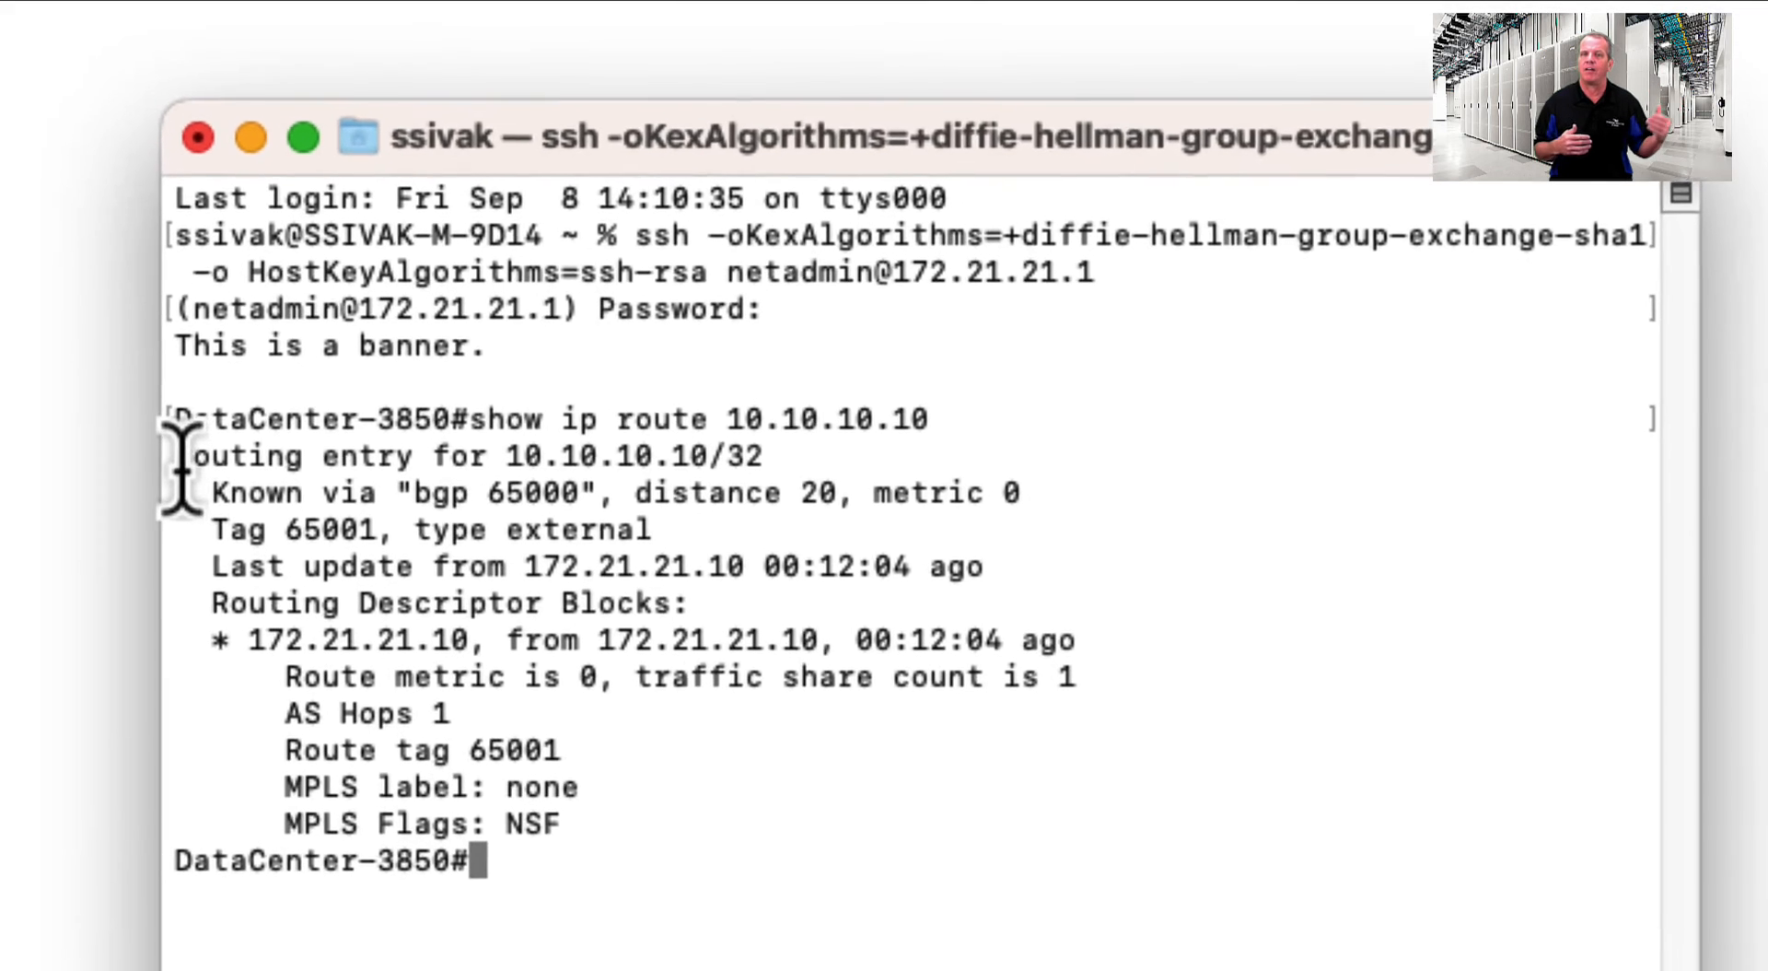
# - Highlight the 10.10.10.10/32 routing entry and its BGP source 172.21.21.10, then move the terminal aside
pyautogui.moveTo(486, 497); pyautogui.dragTo(932, 497)
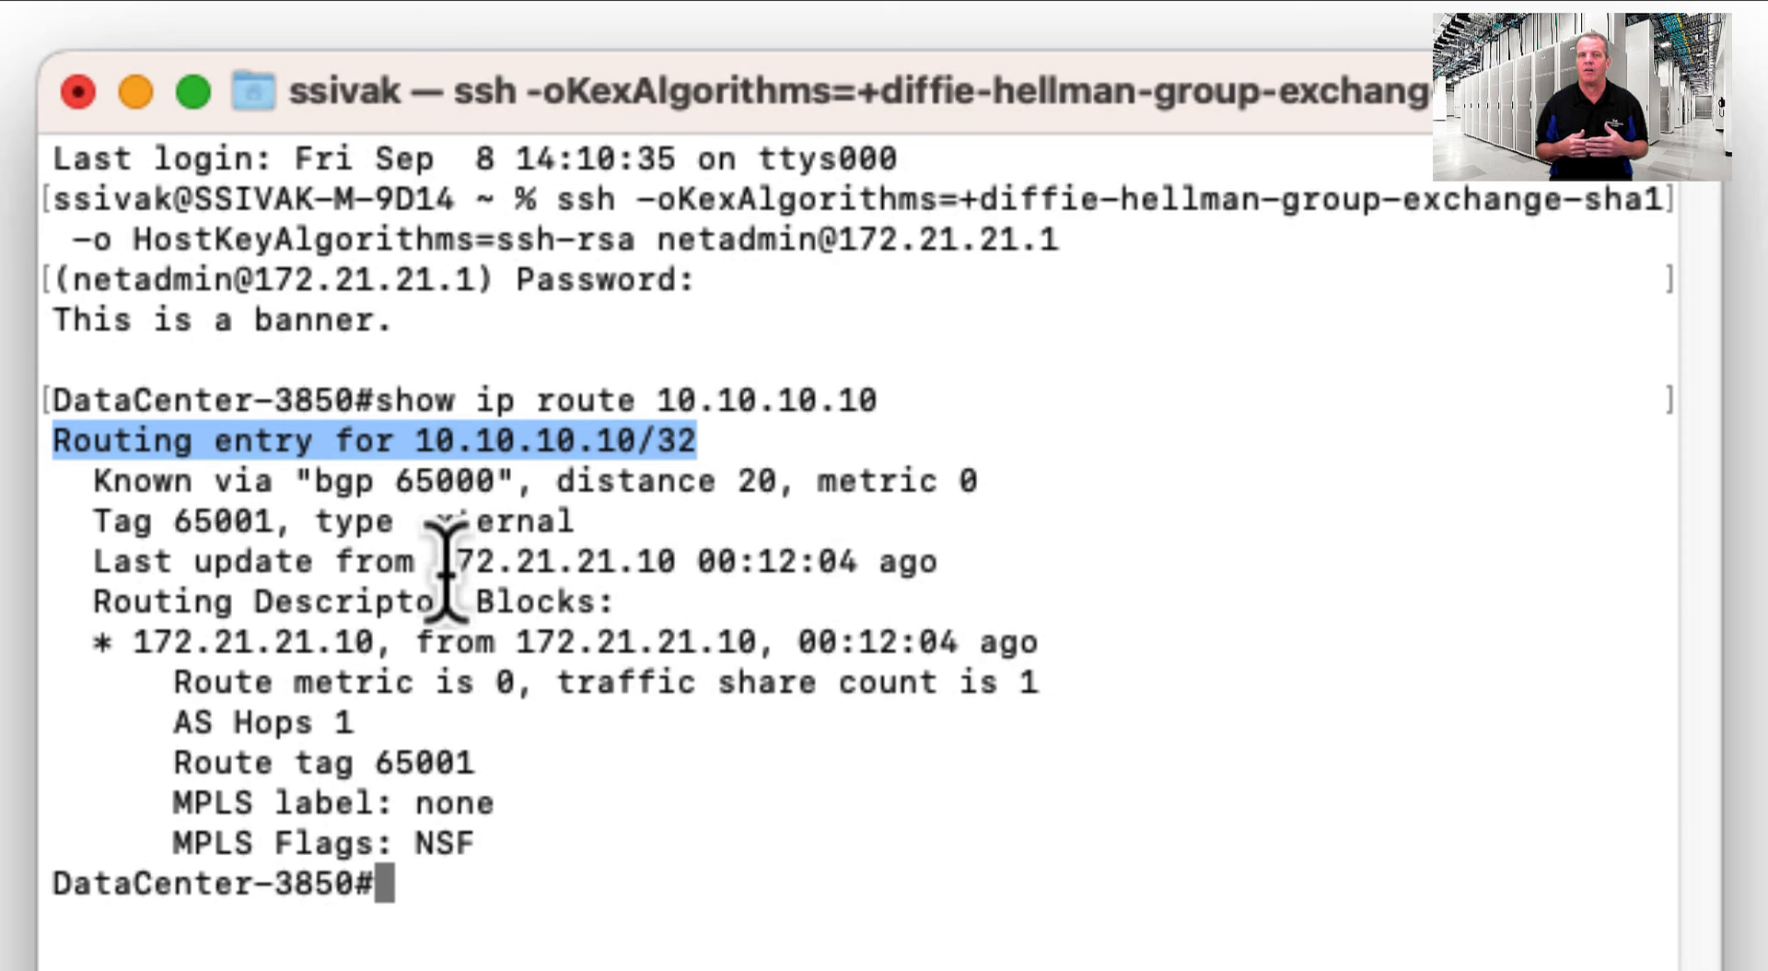
pyautogui.moveTo(439, 564); pyautogui.dragTo(682, 564)
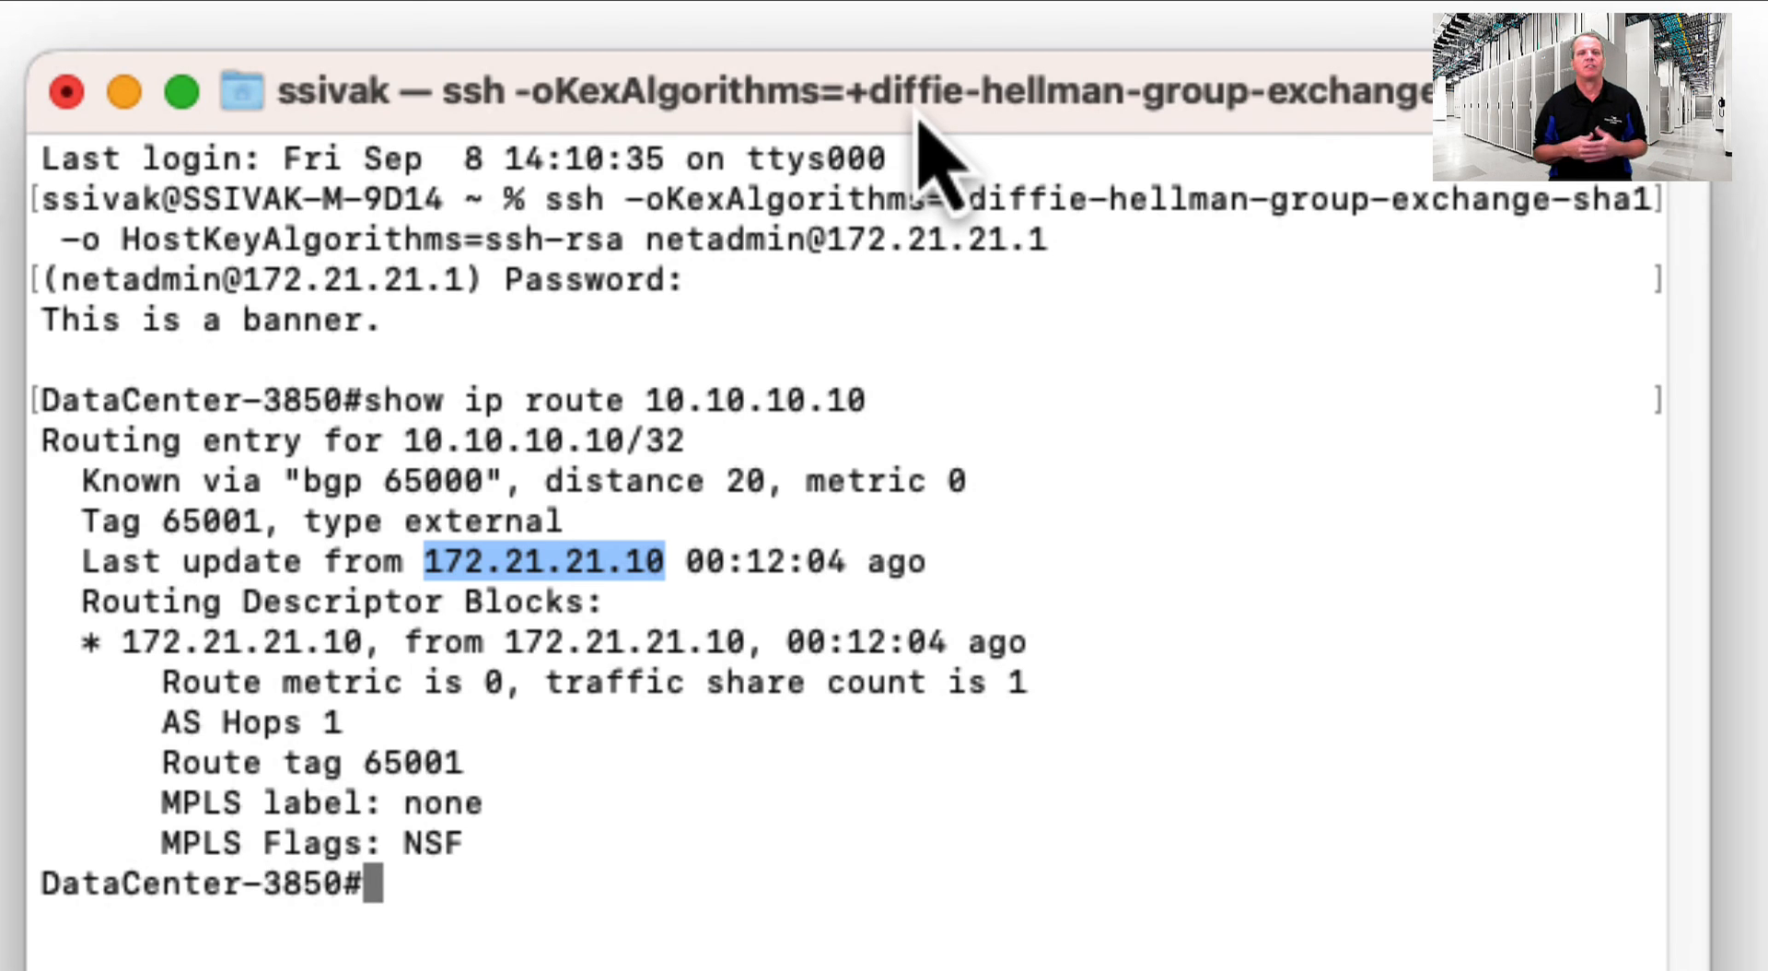
pyautogui.moveTo(915, 111); pyautogui.dragTo(0, 433)
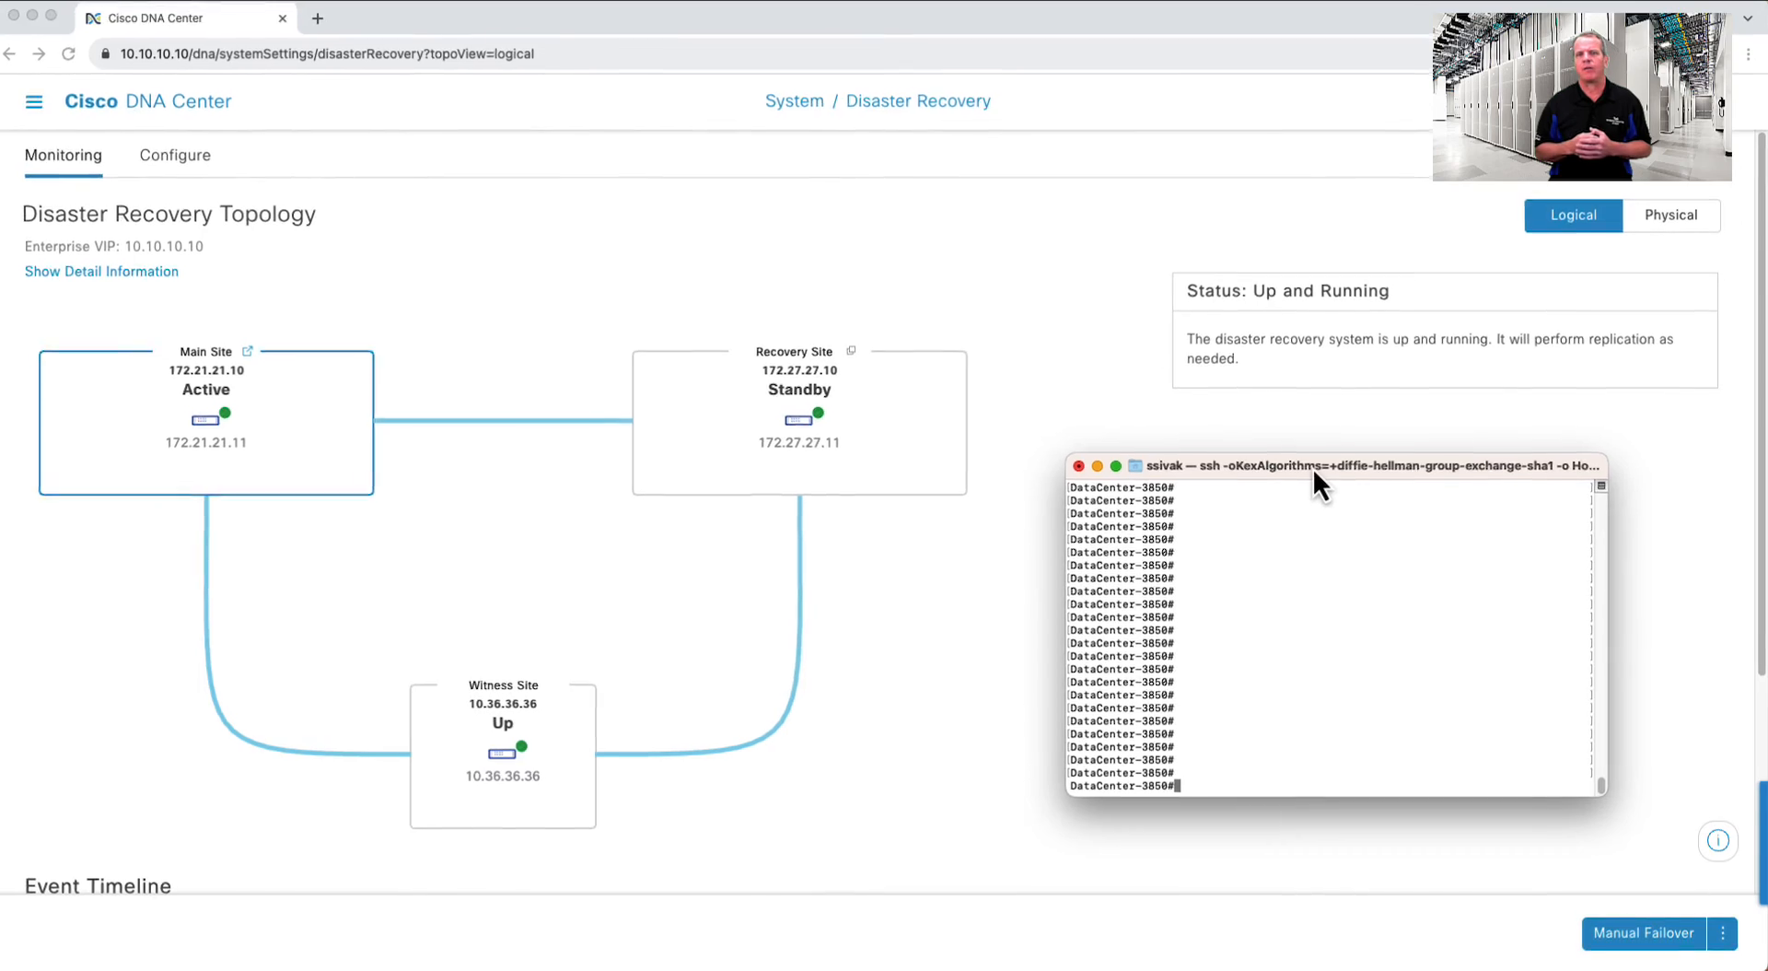
# - List access list 100's entries, then enter configuration mode for interface VLAN 112
pyautogui.write('show ip ac')
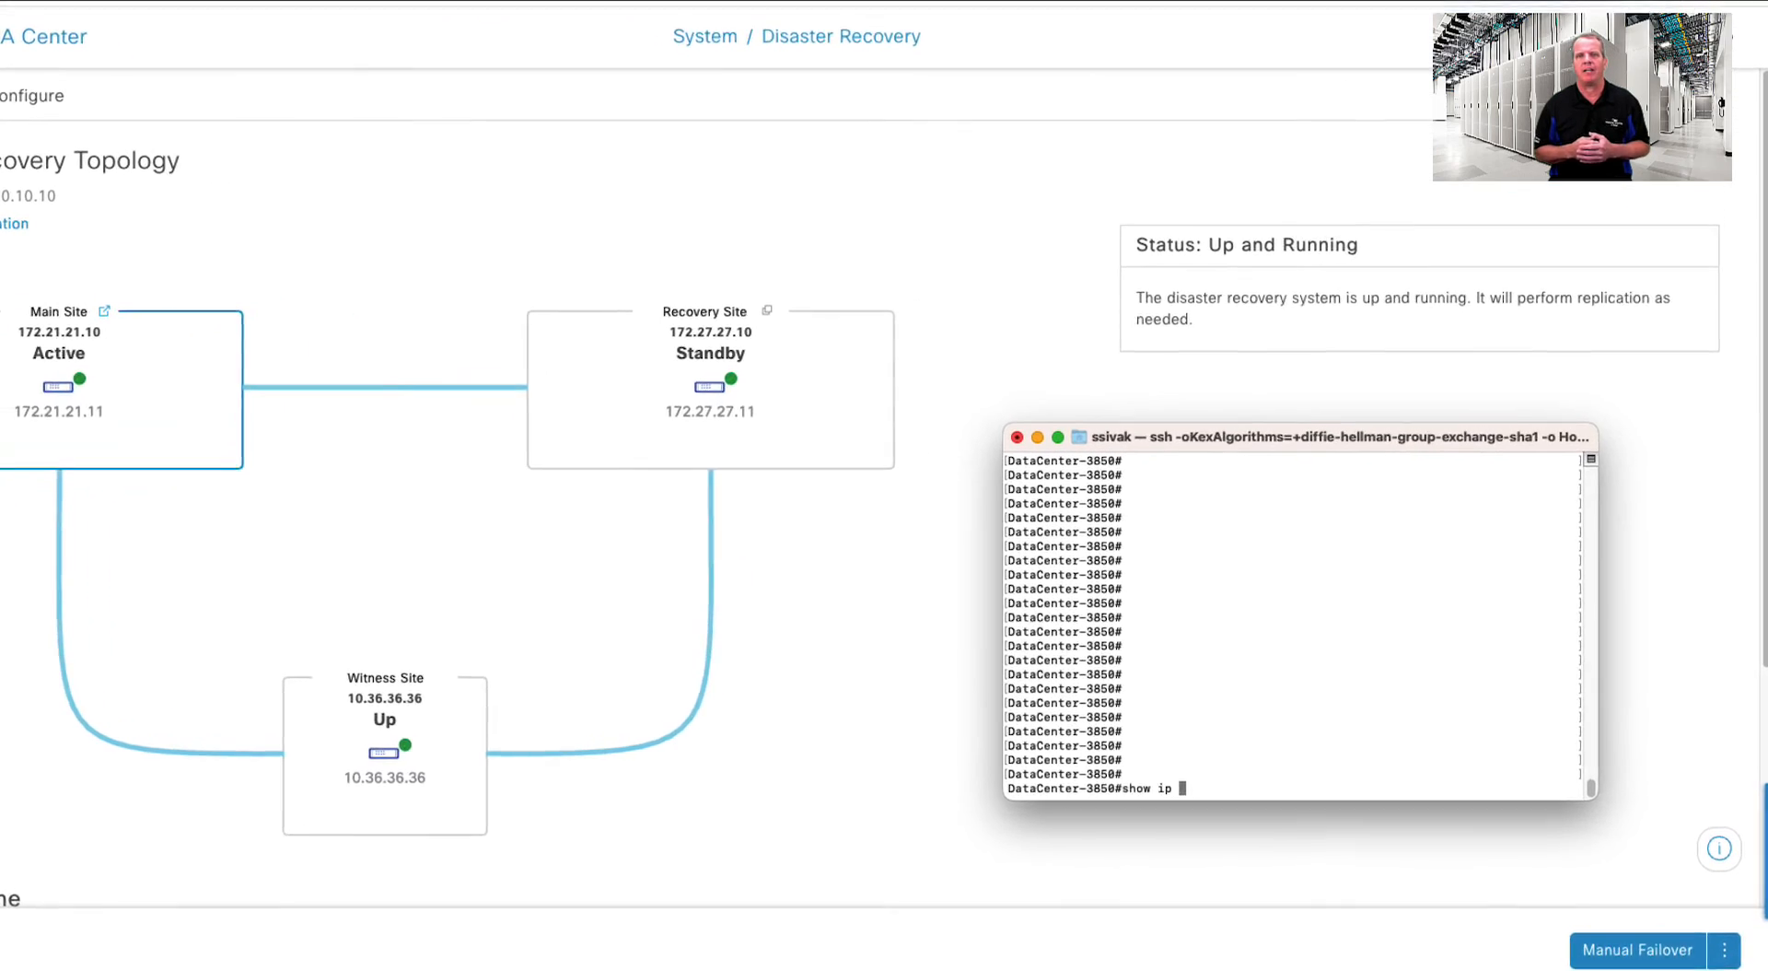
pyautogui.write('cess-list 1')
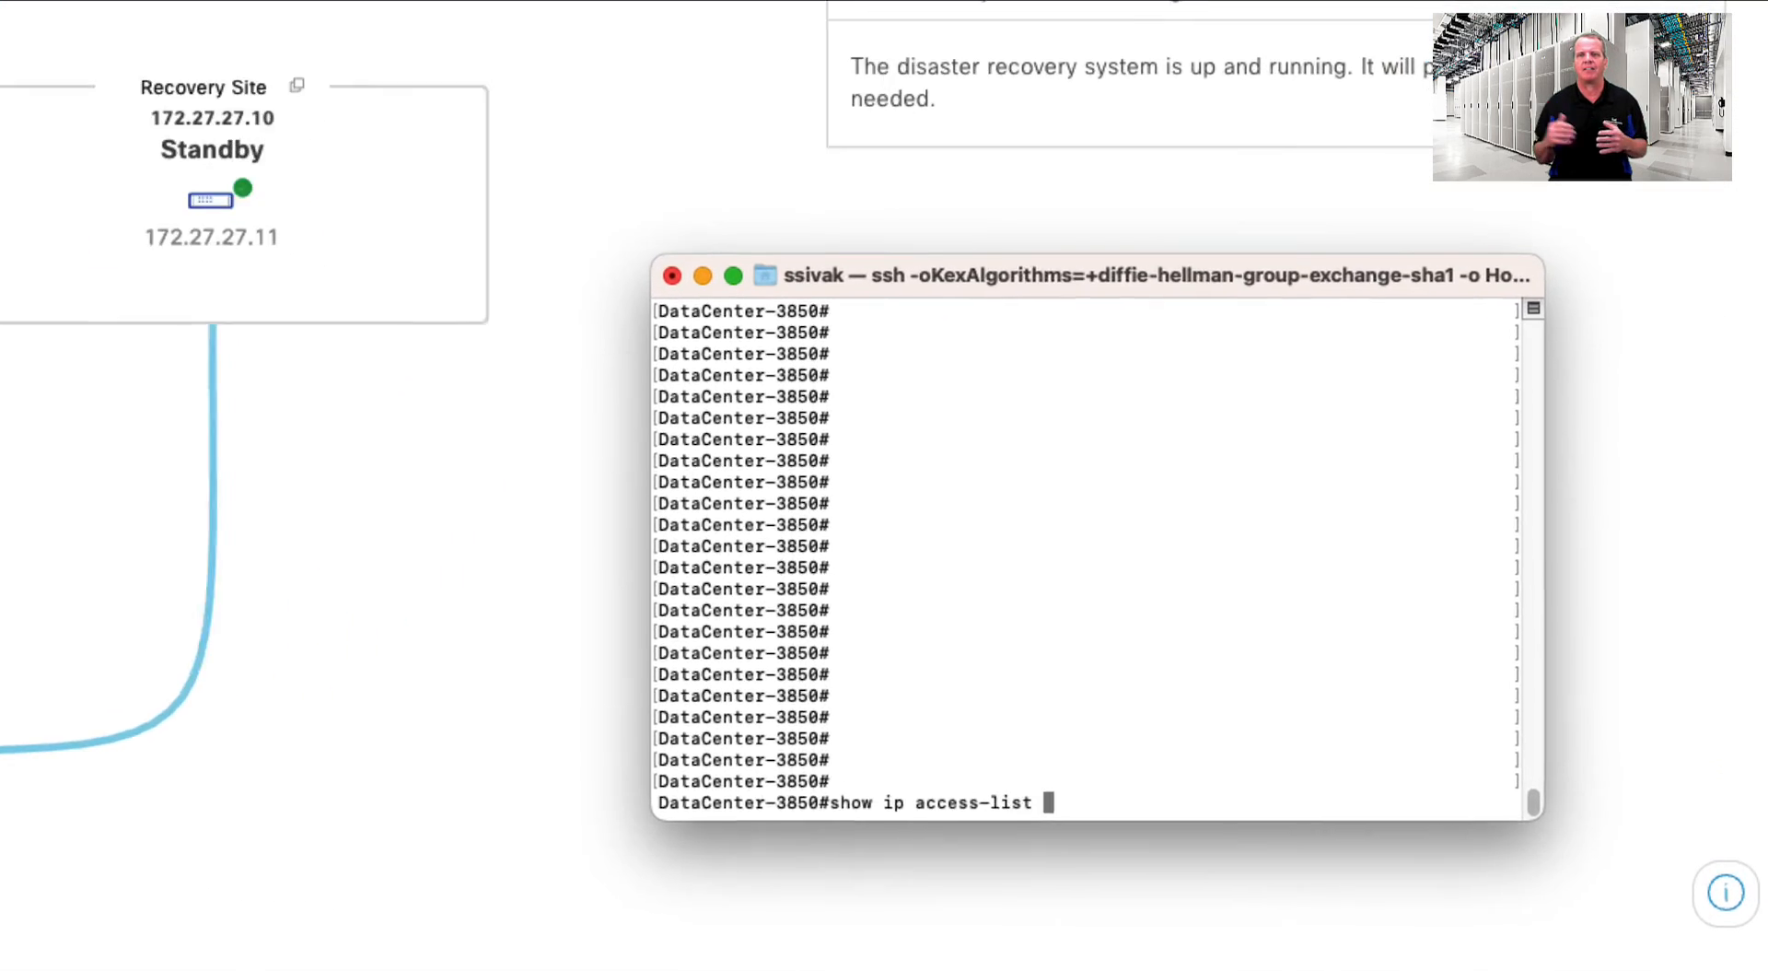
pyautogui.write('00')
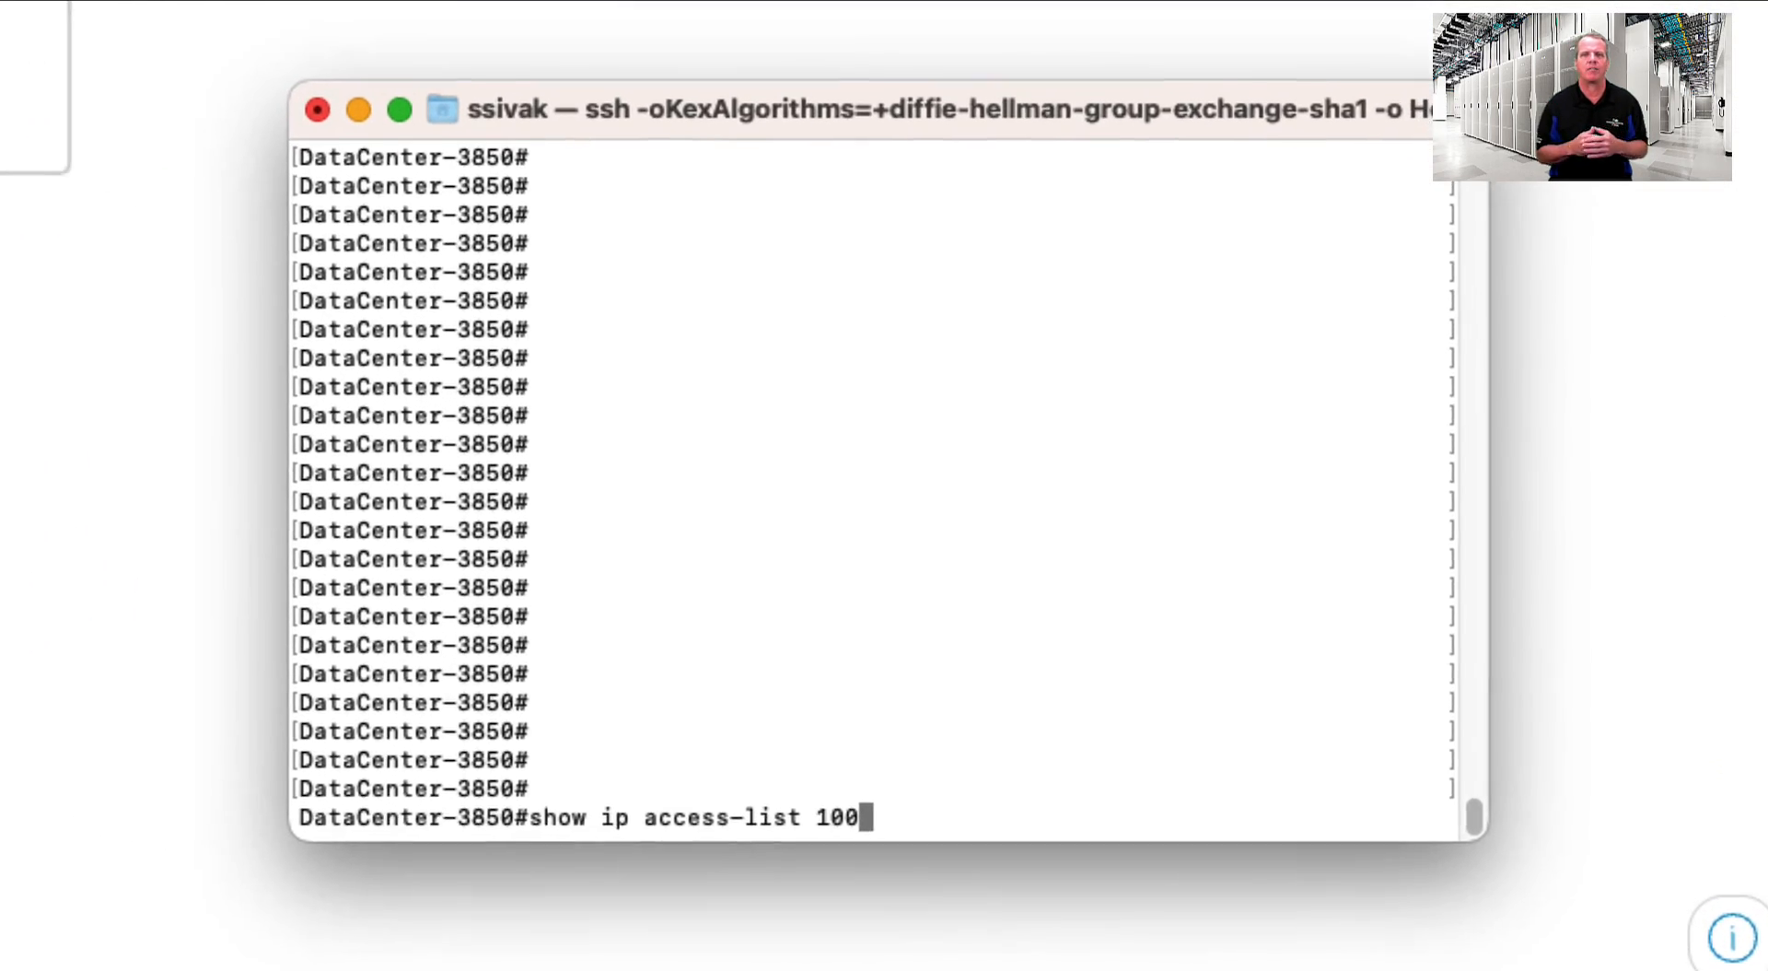
pyautogui.press('Return')
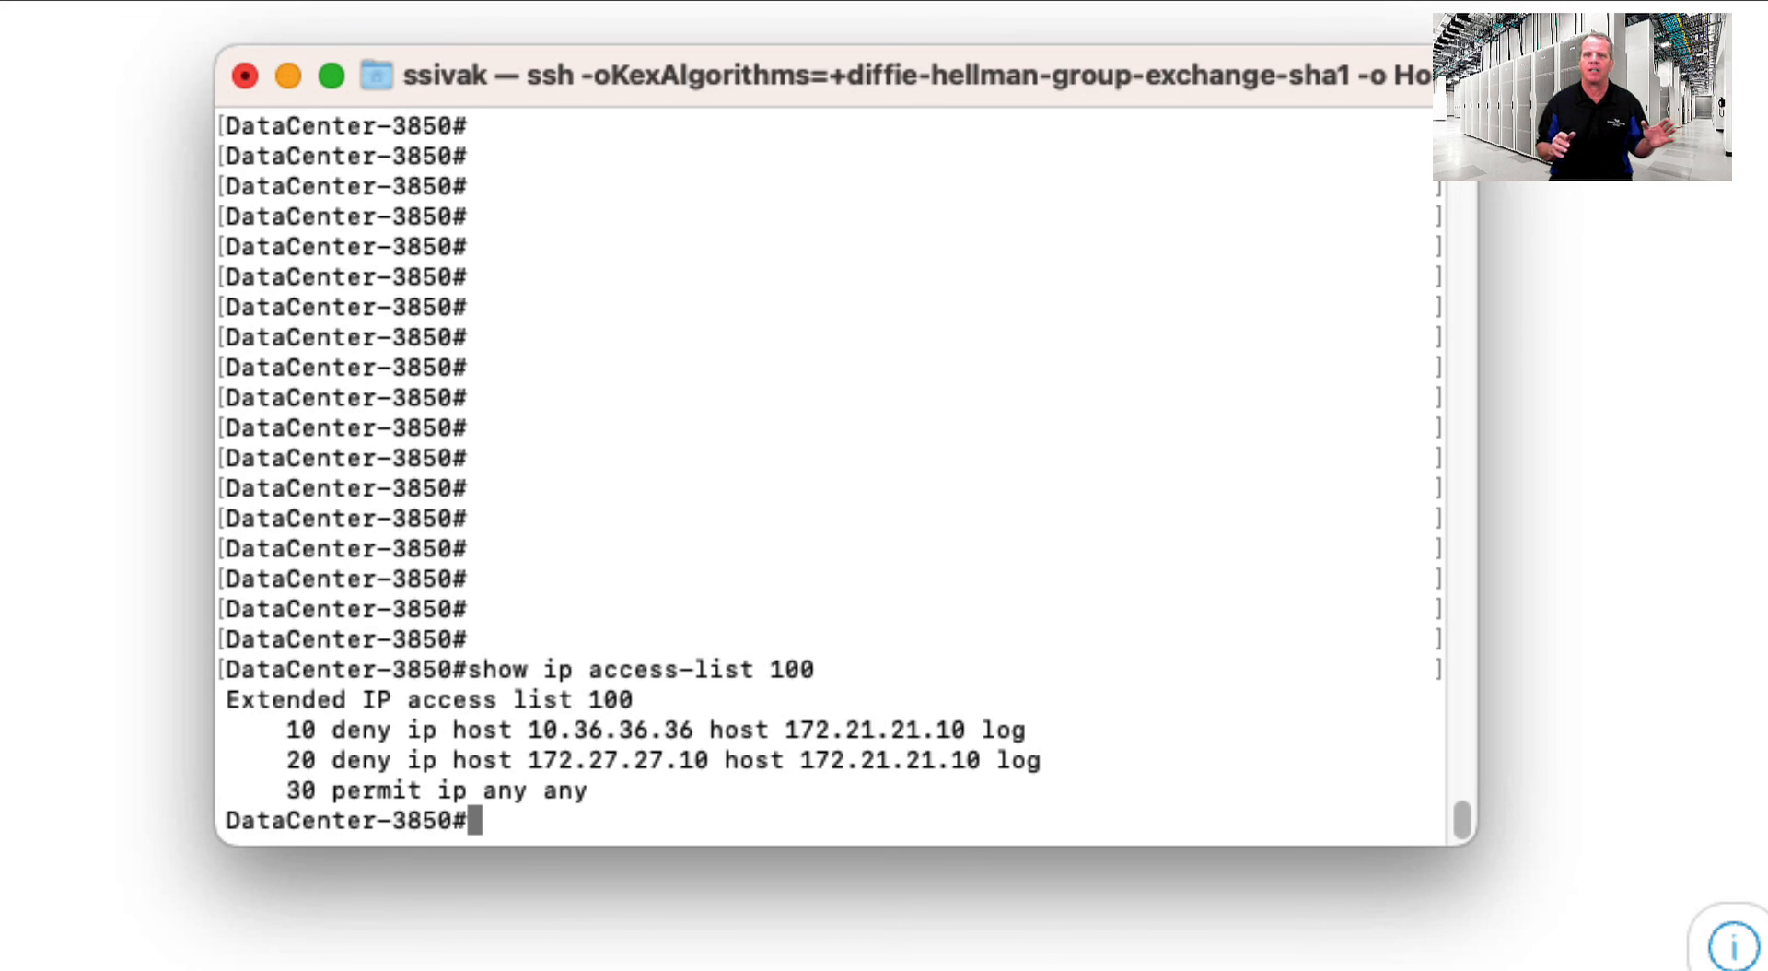
pyautogui.write('cofn')
pyautogui.press('BackSpace')
pyautogui.press('BackSpace')
pyautogui.press('BackSpace')
pyautogui.write('nf t')
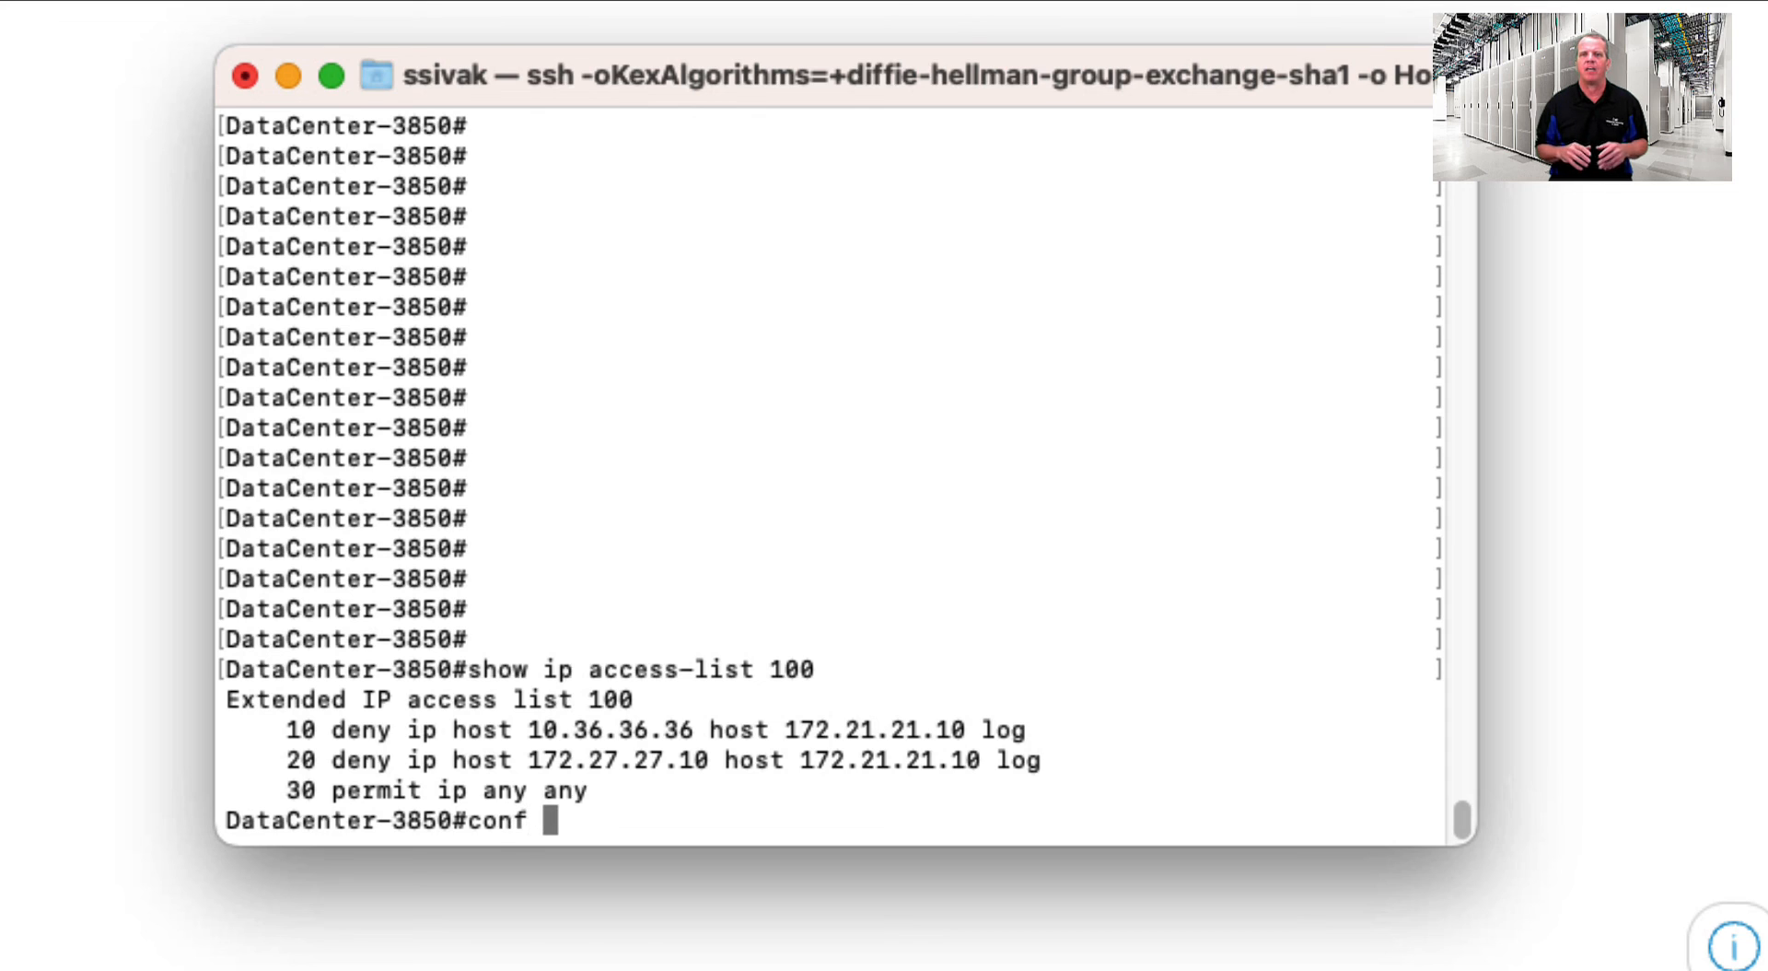
pyautogui.press('Return')
pyautogui.write('int vlan ')
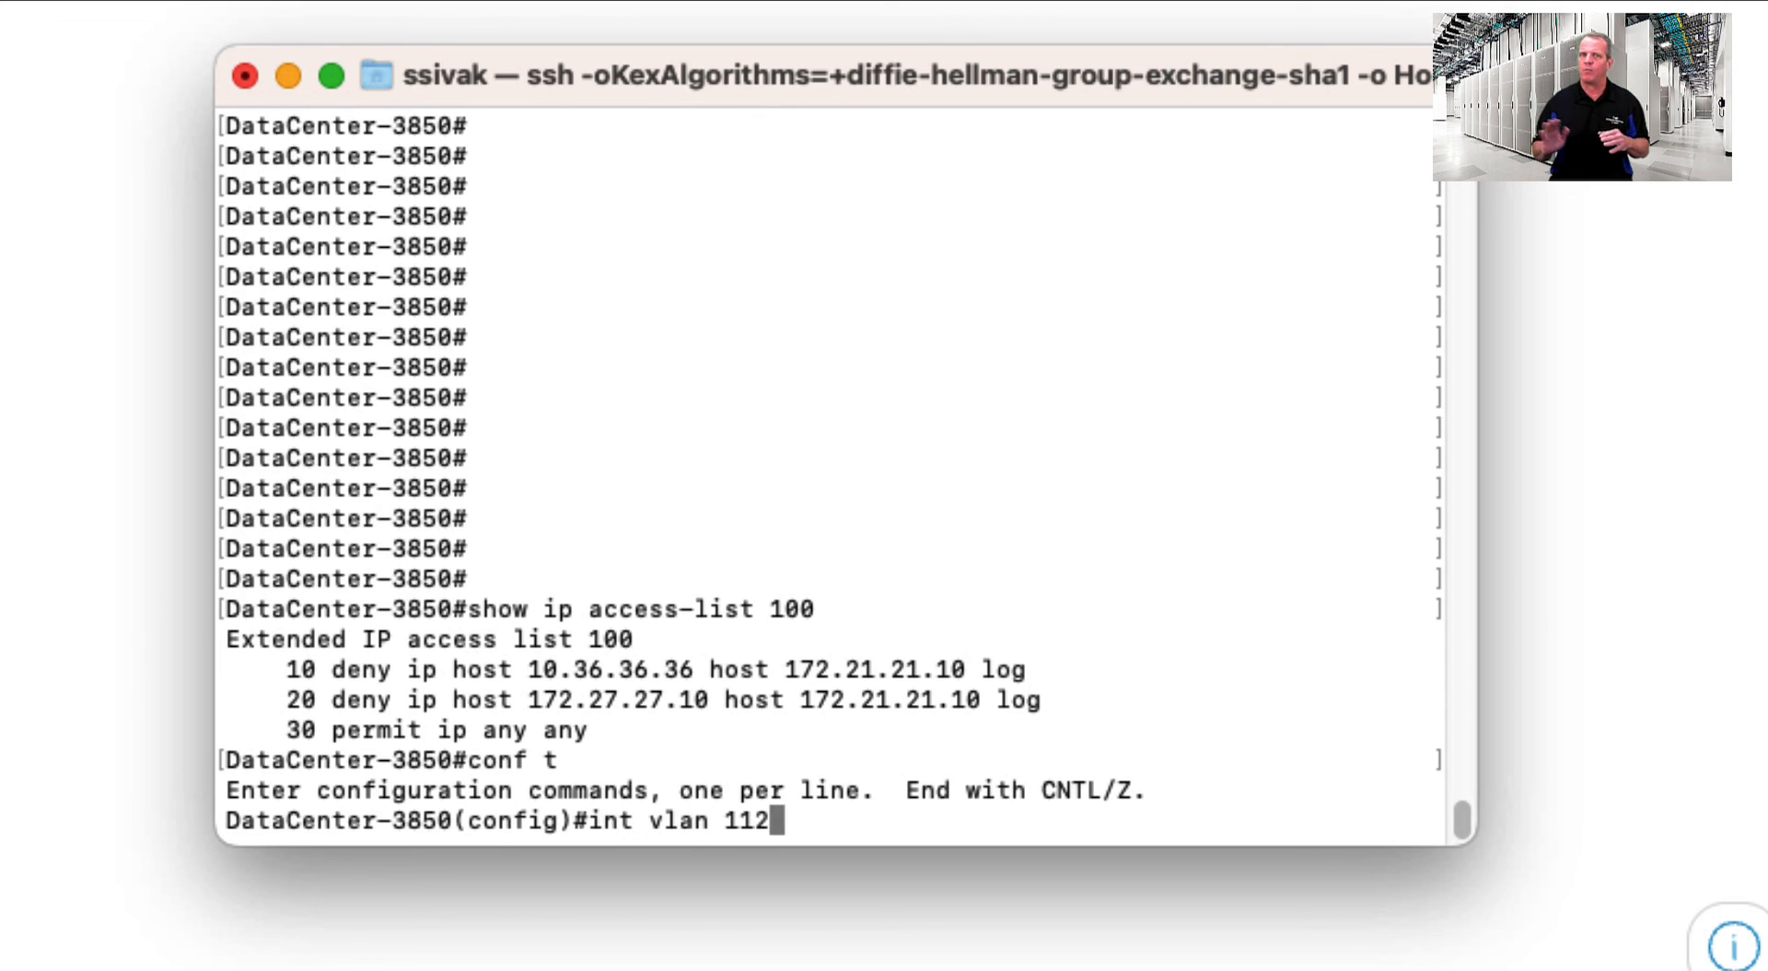
pyautogui.write('112')
pyautogui.press('Return')
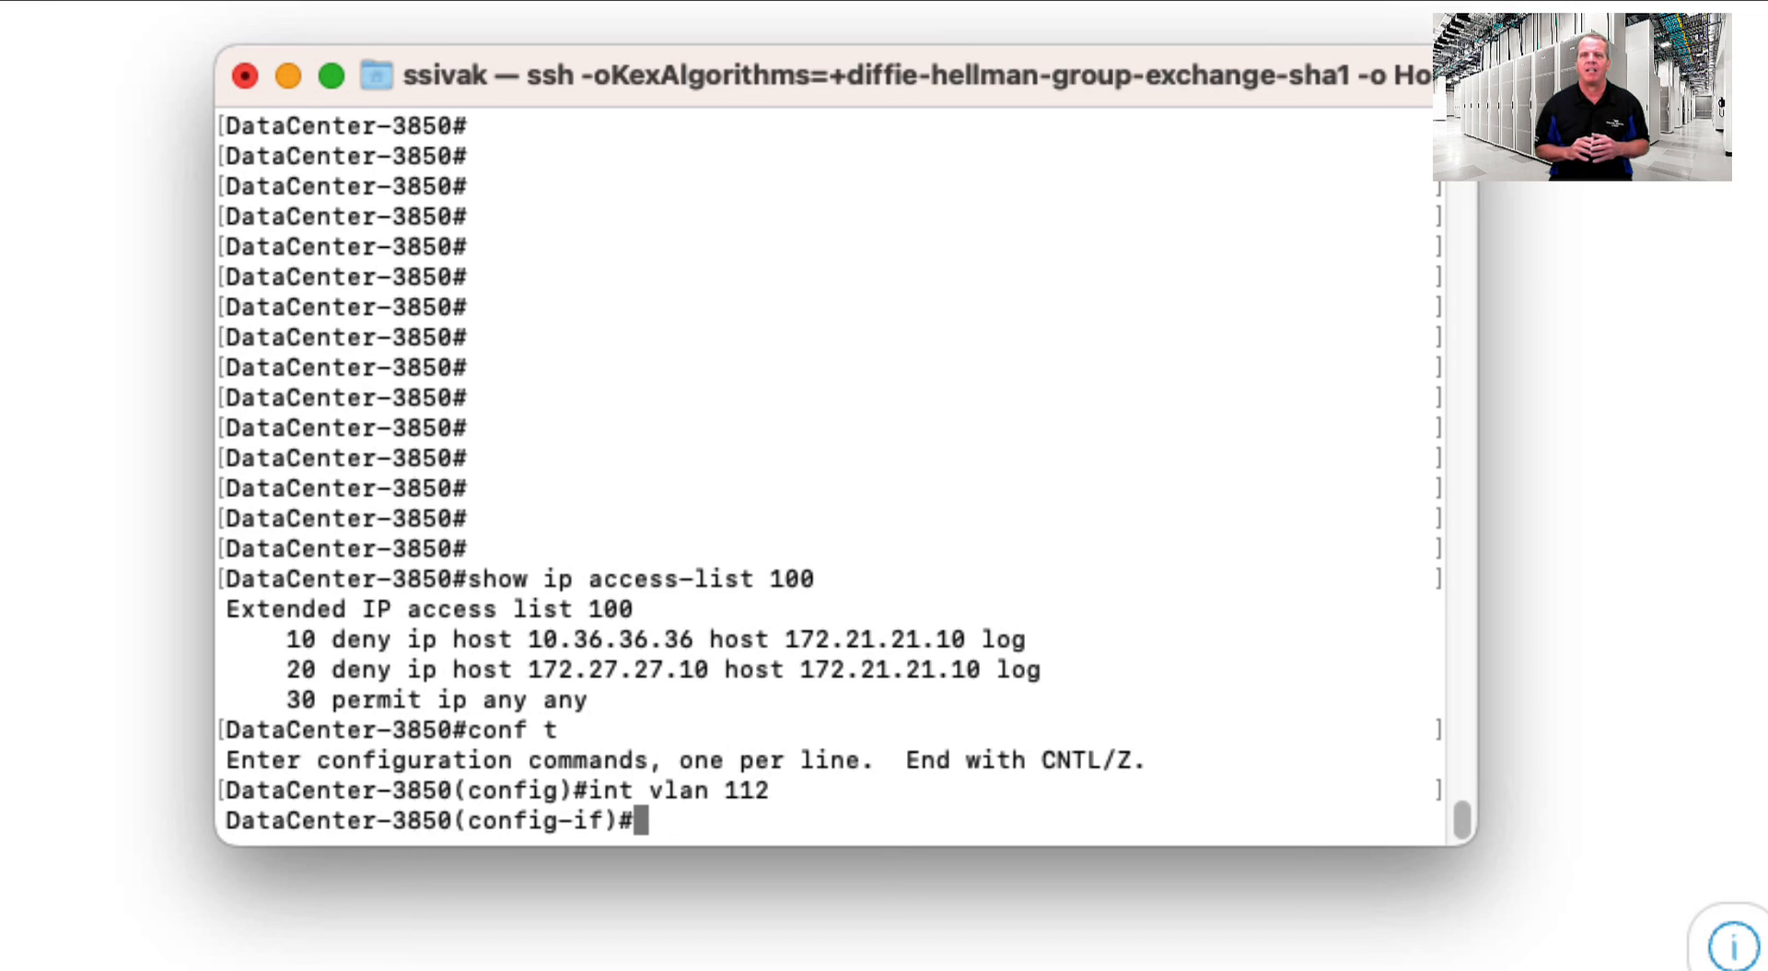
# - Apply 'ip access-group 100 out' on VLAN 112 and exit interface configuration
pyautogui.write('ip acce')
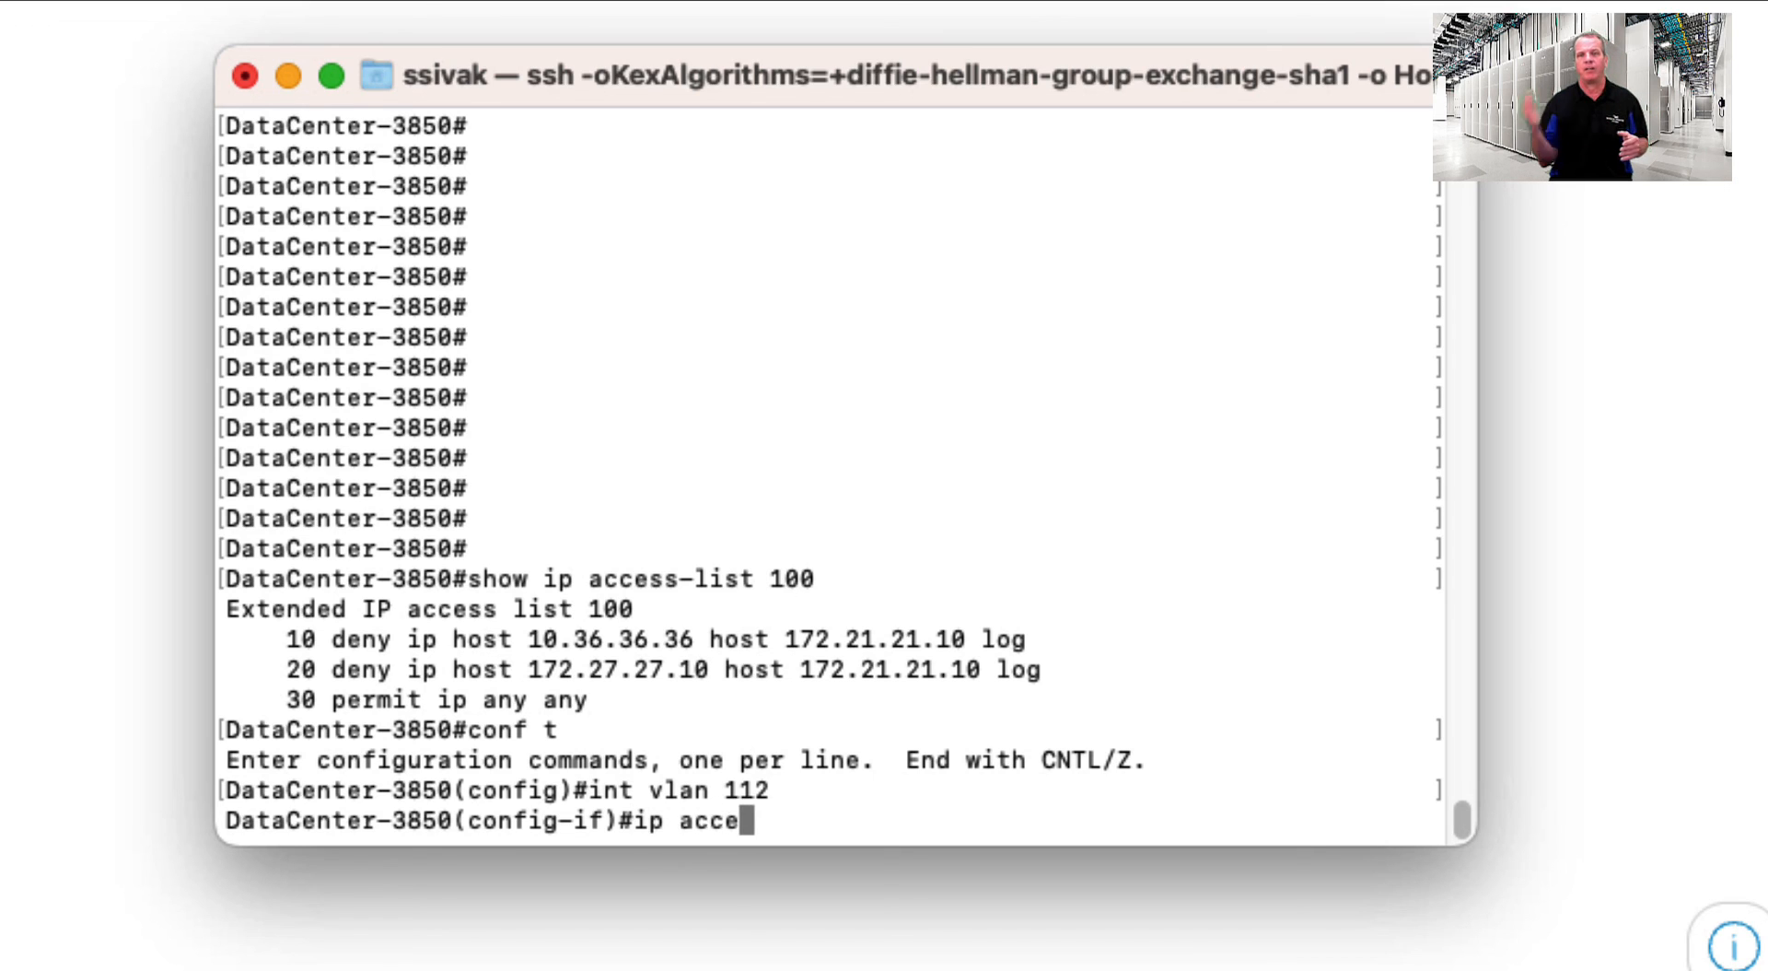
pyautogui.write('ss-gorup')
pyautogui.press('BackSpace')
pyautogui.press('BackSpace')
pyautogui.press('BackSpace')
pyautogui.press('BackSpace')
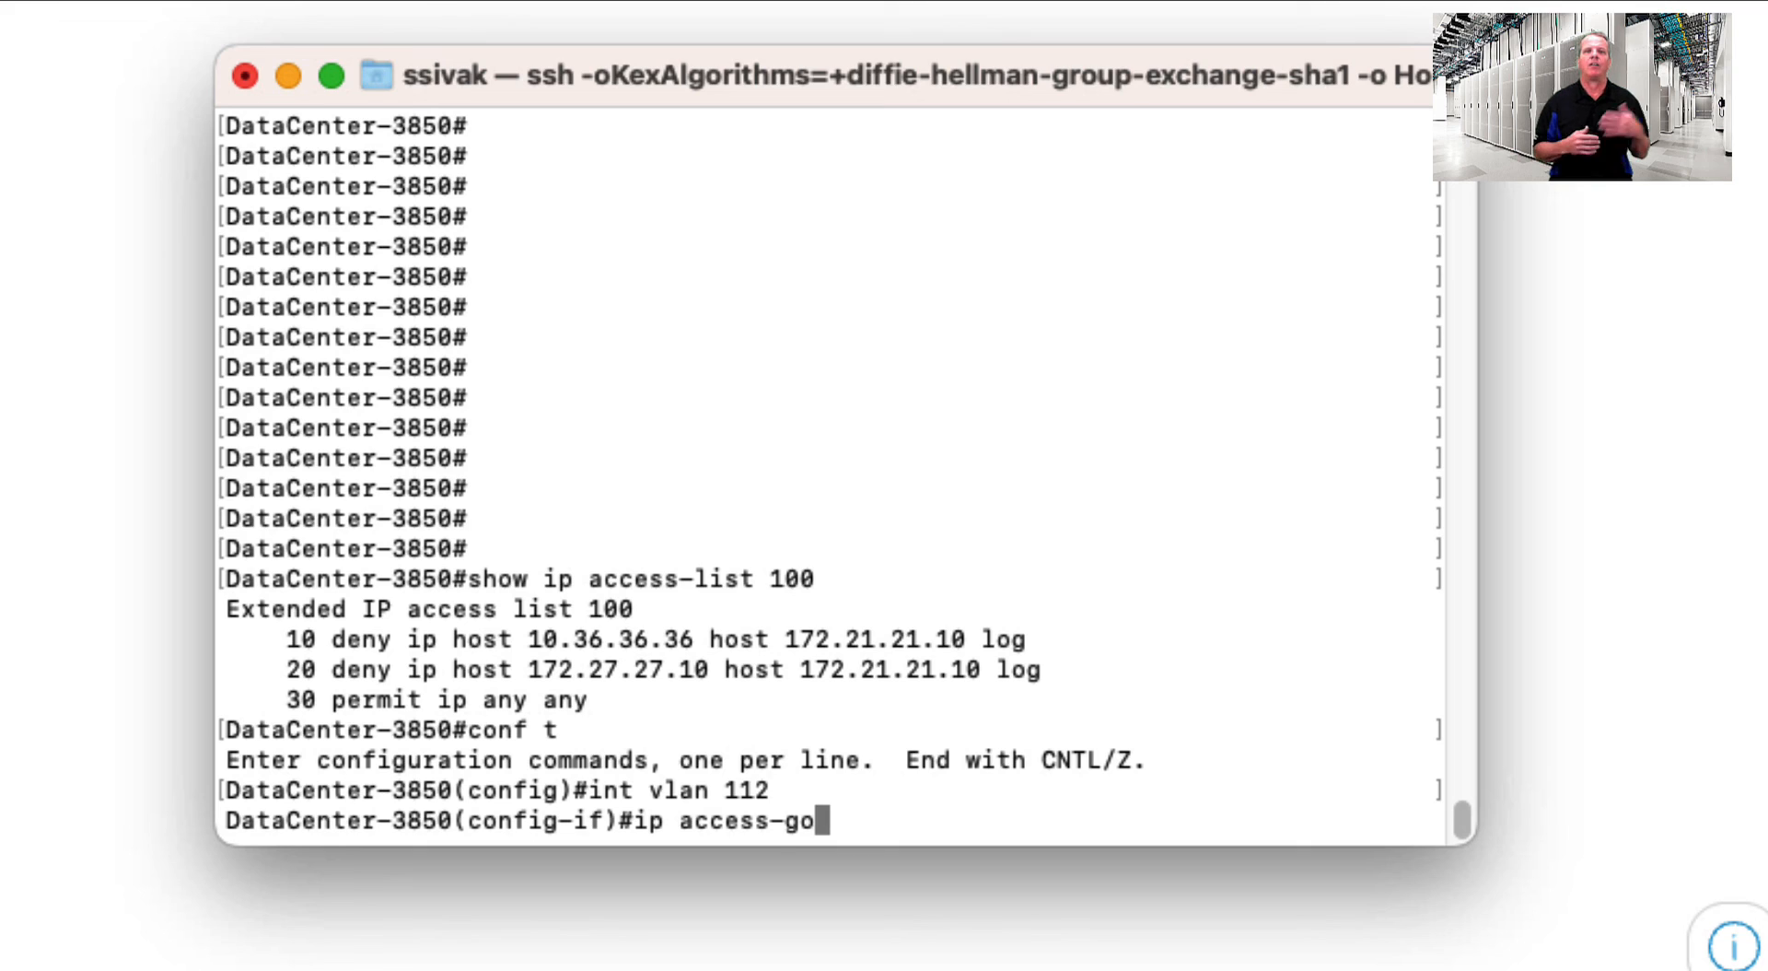
pyautogui.write('roupp')
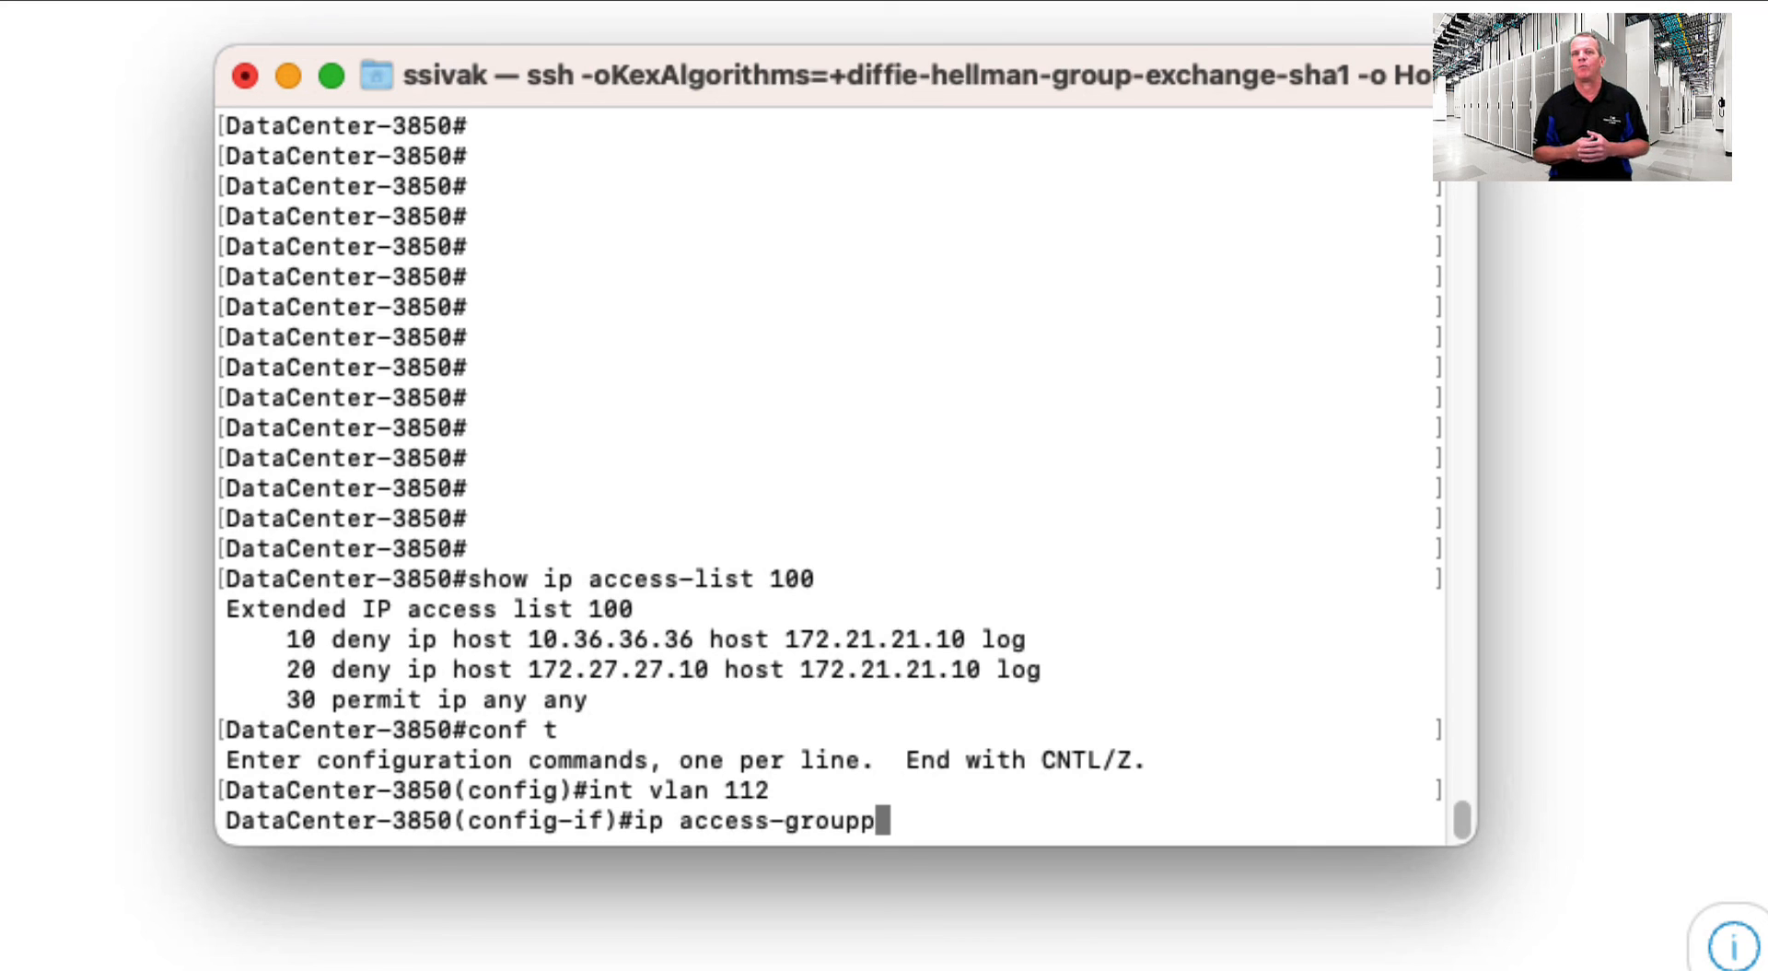
pyautogui.press('BackSpace')
pyautogui.write('100 out')
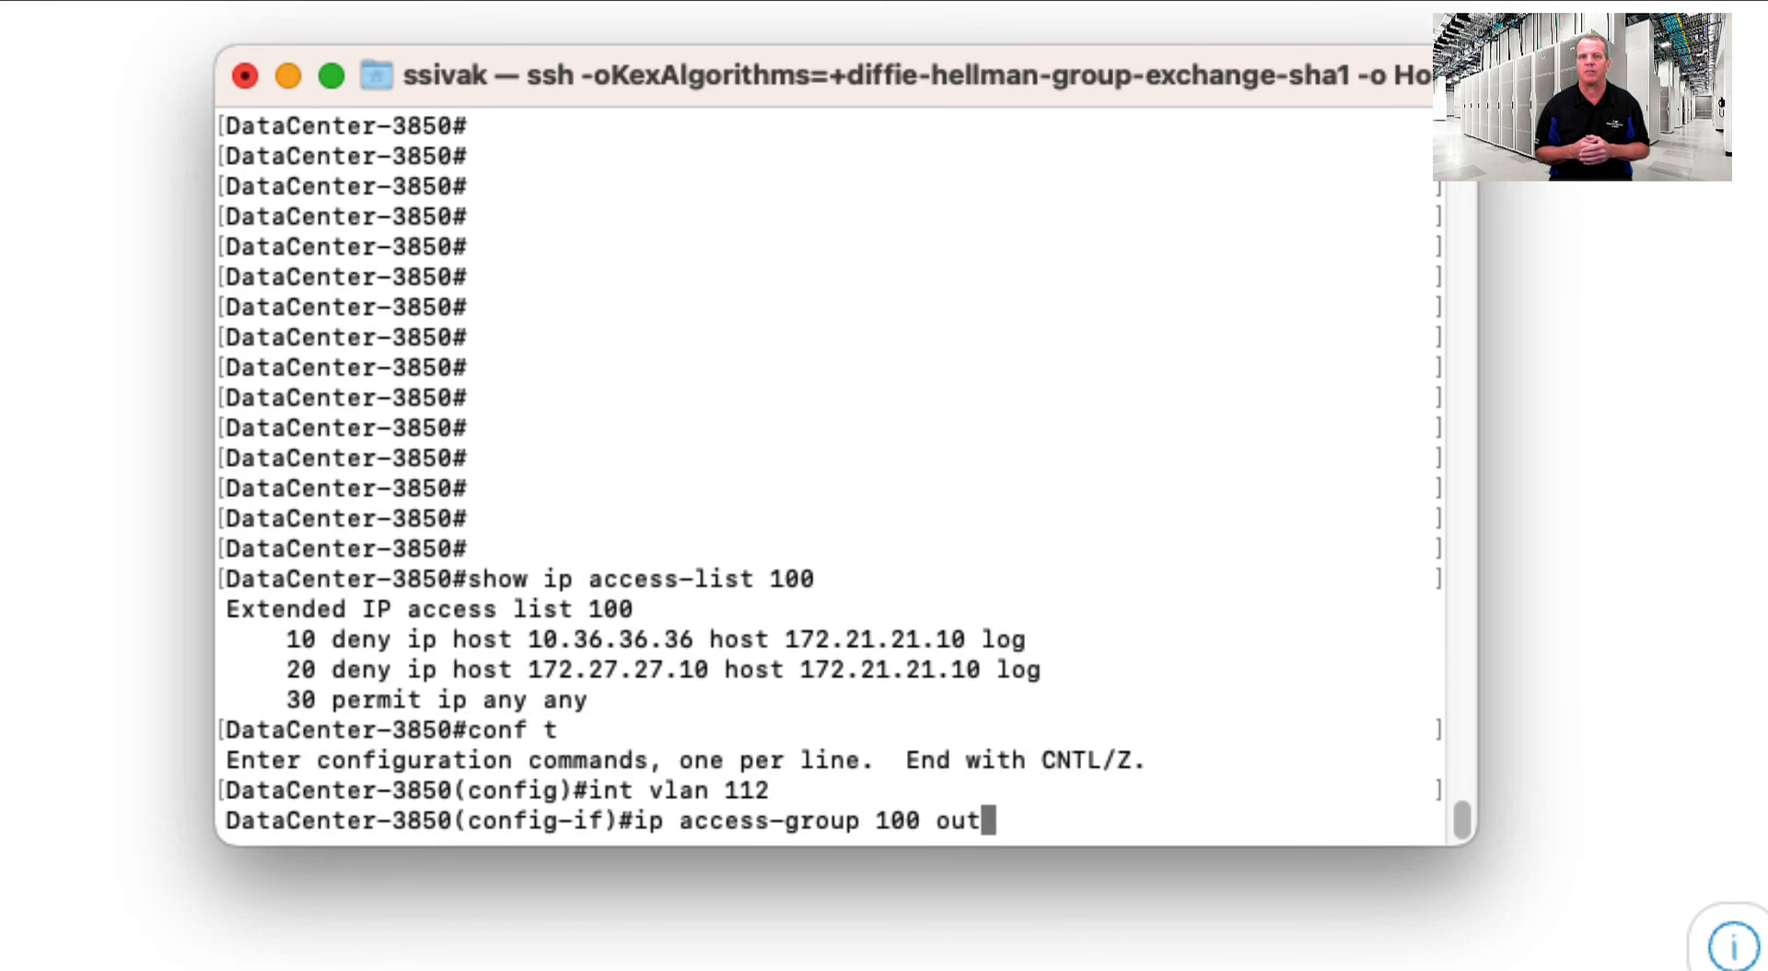
pyautogui.press('Return')
pyautogui.write('exit')
pyautogui.press('Return')
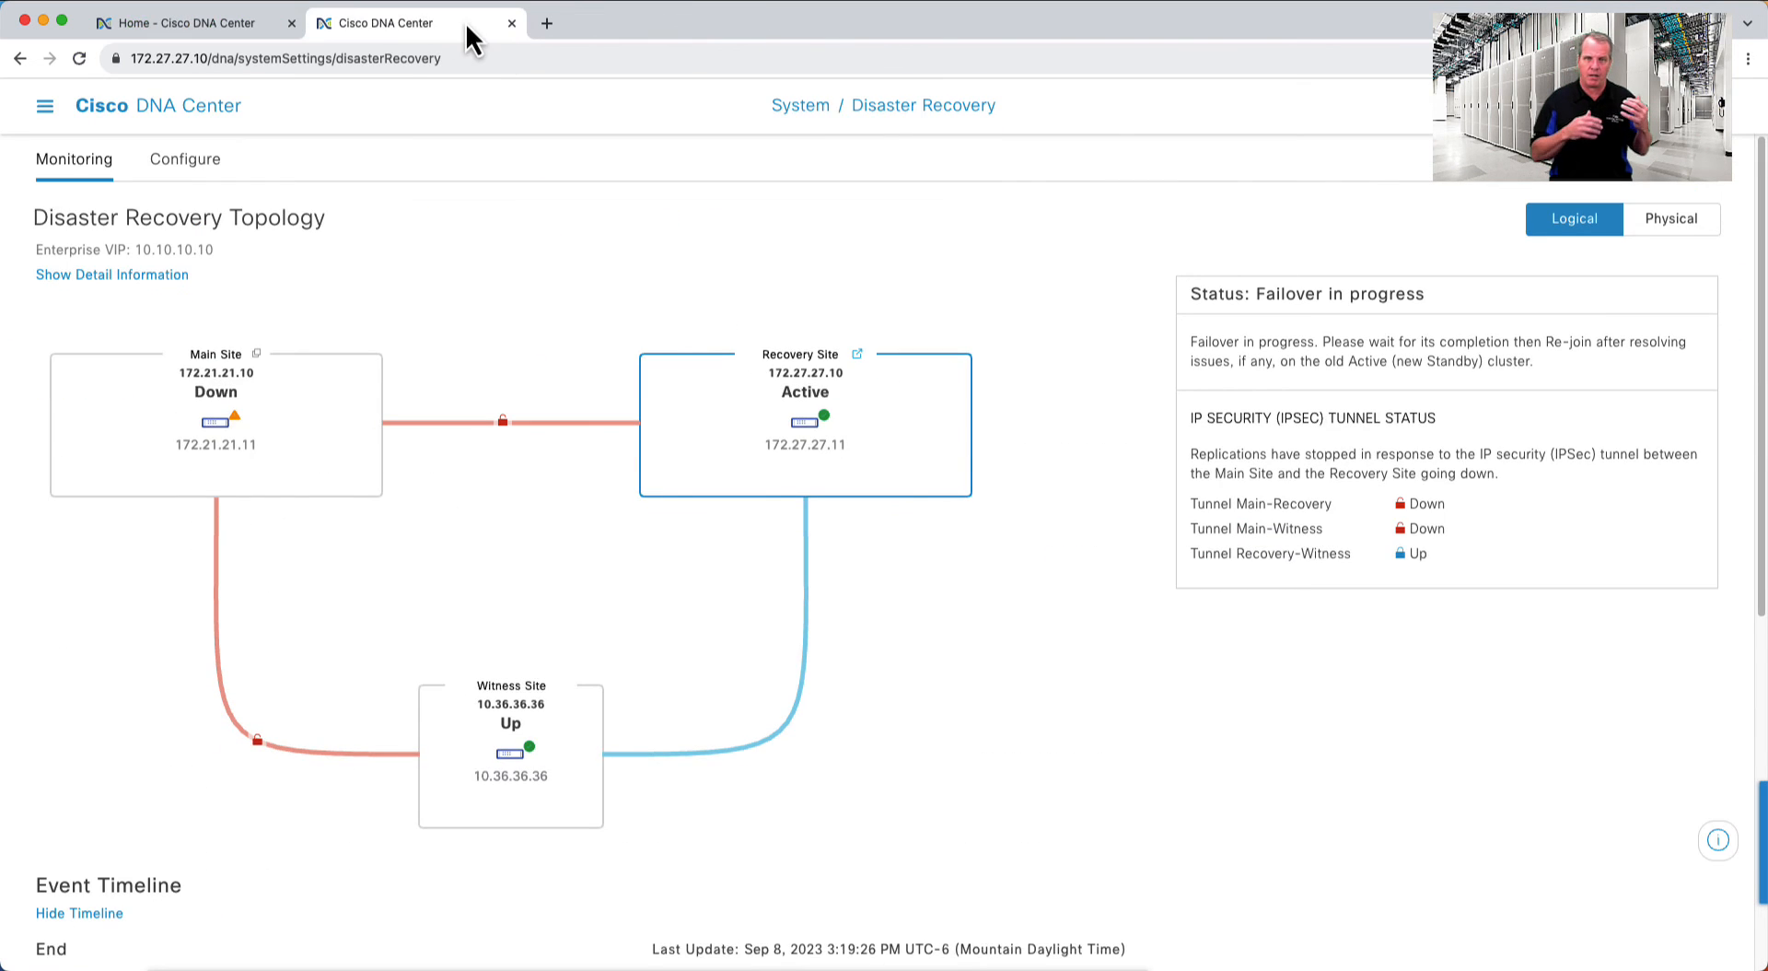
# - Close the extra tab and return to System > Disaster Recovery to monitor the failover progress
pyautogui.click(513, 23)
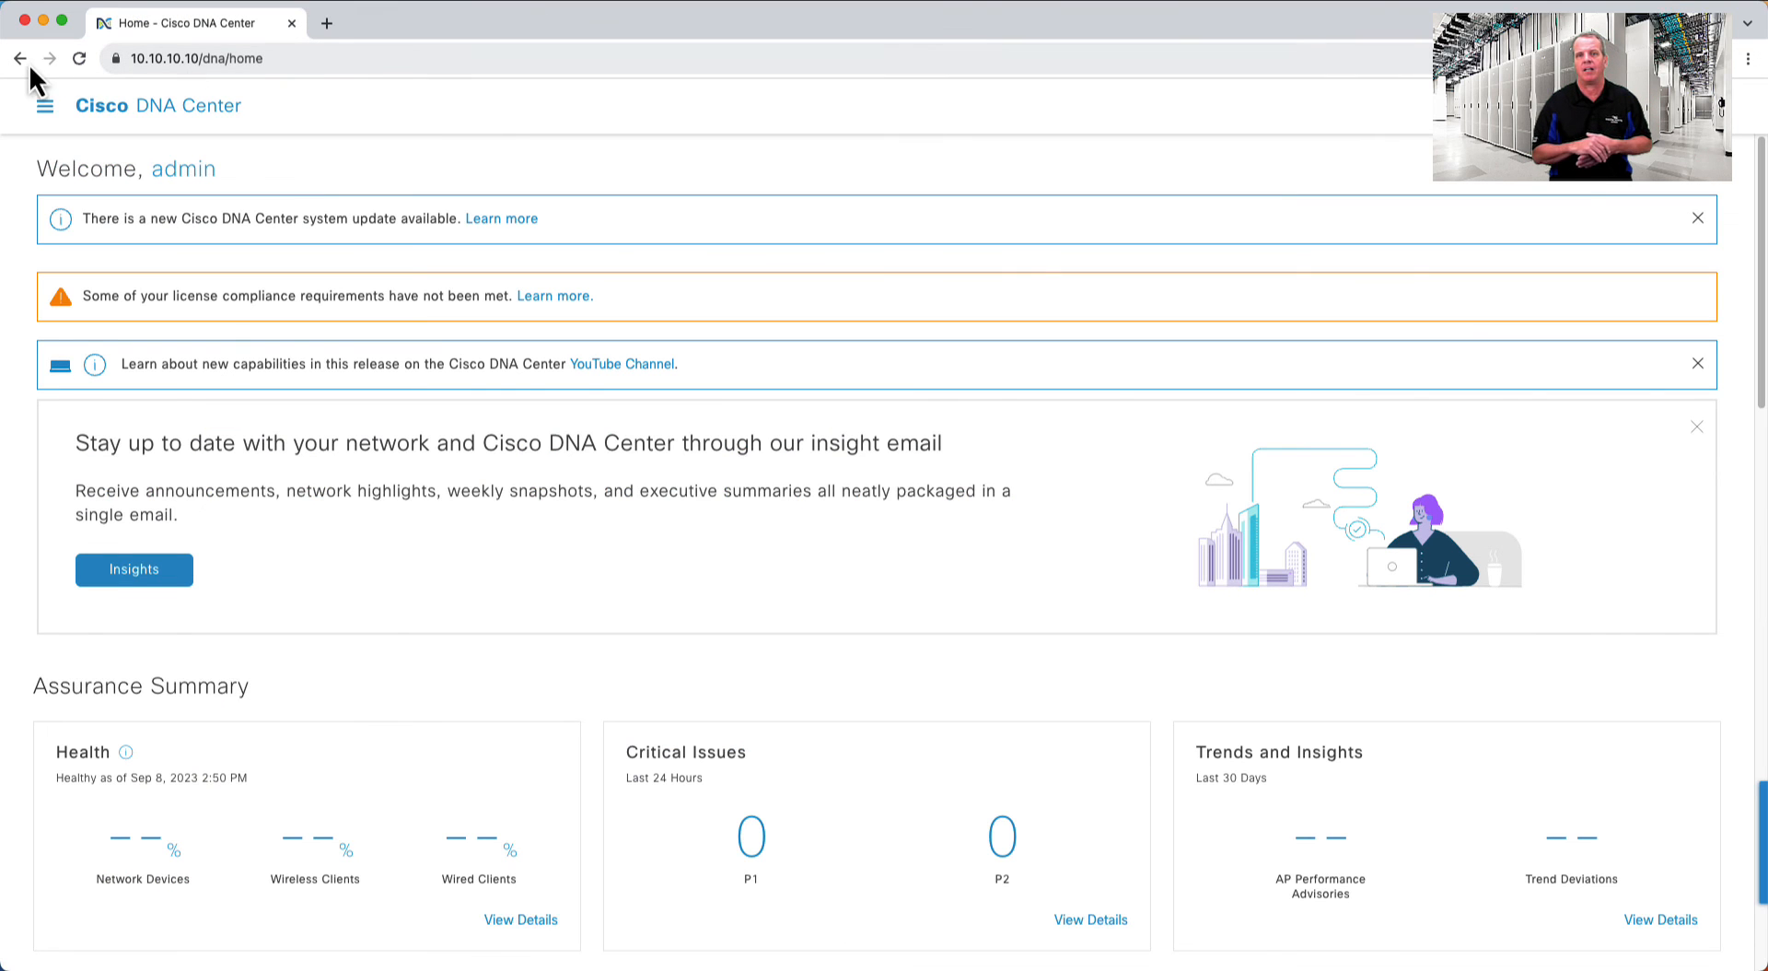
pyautogui.click(44, 106)
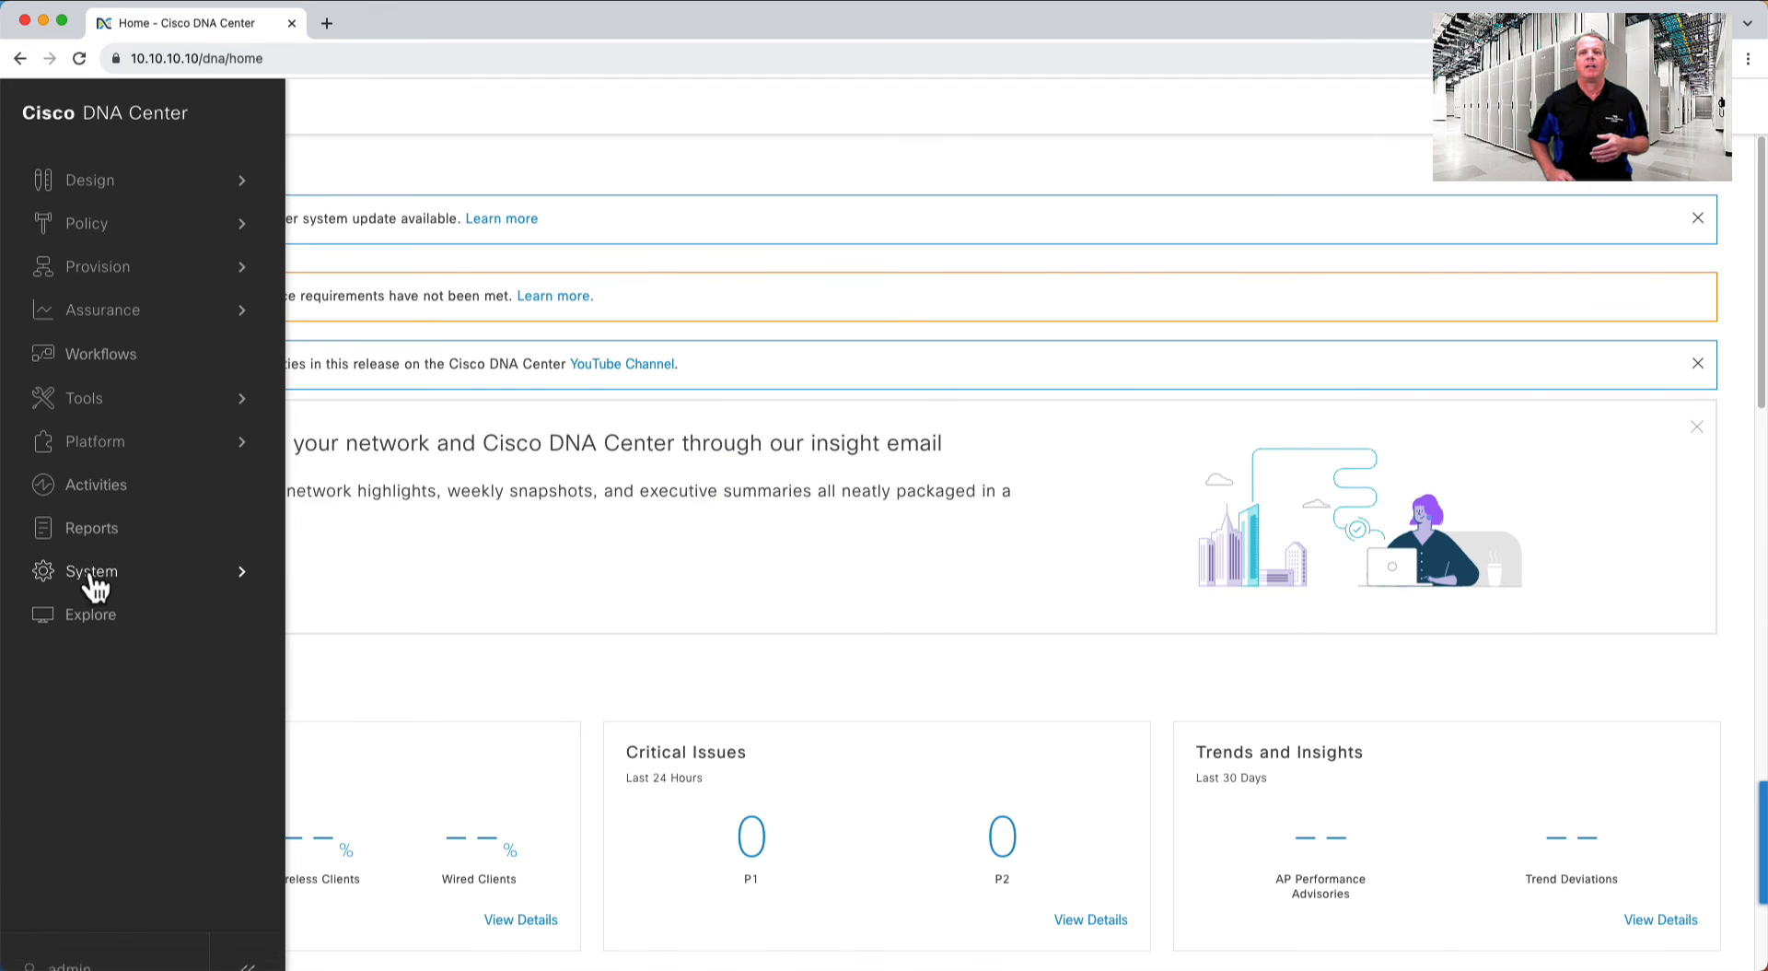
pyautogui.moveTo(95, 581)
pyautogui.click(414, 455)
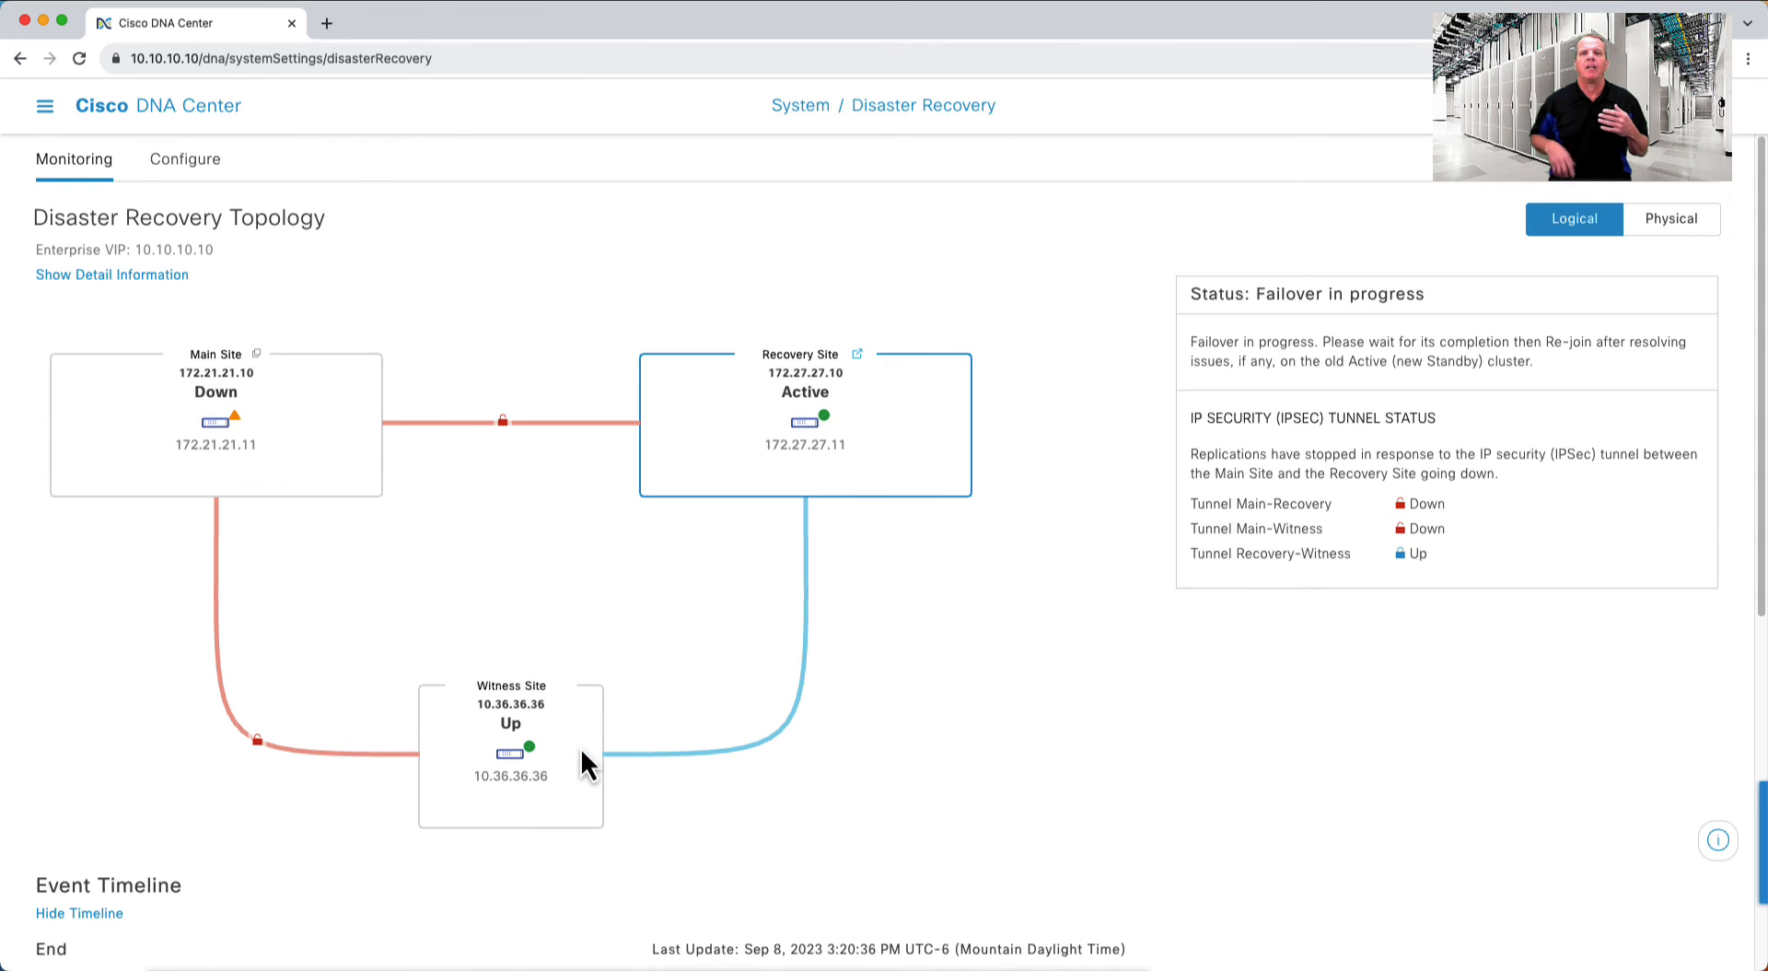
pyautogui.scroll(-7, 1389, 744)
pyautogui.scroll(7, 1389, 742)
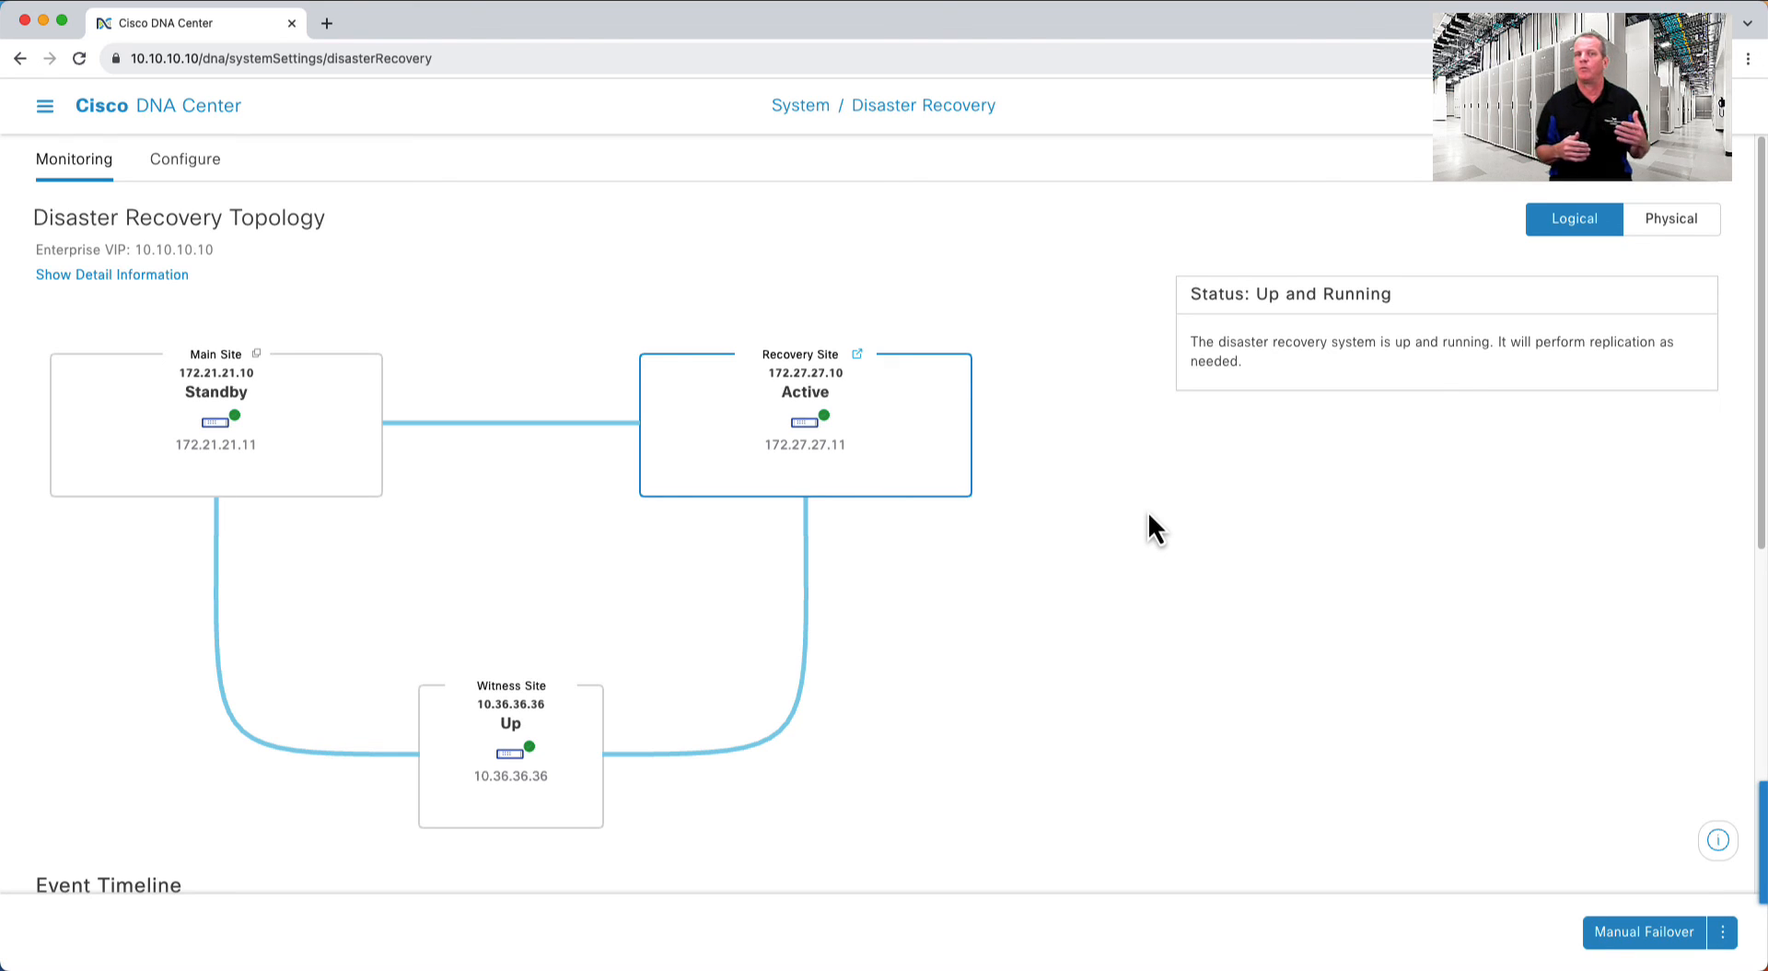
# - Pause the disaster recovery system and confirm
pyautogui.click(1722, 931)
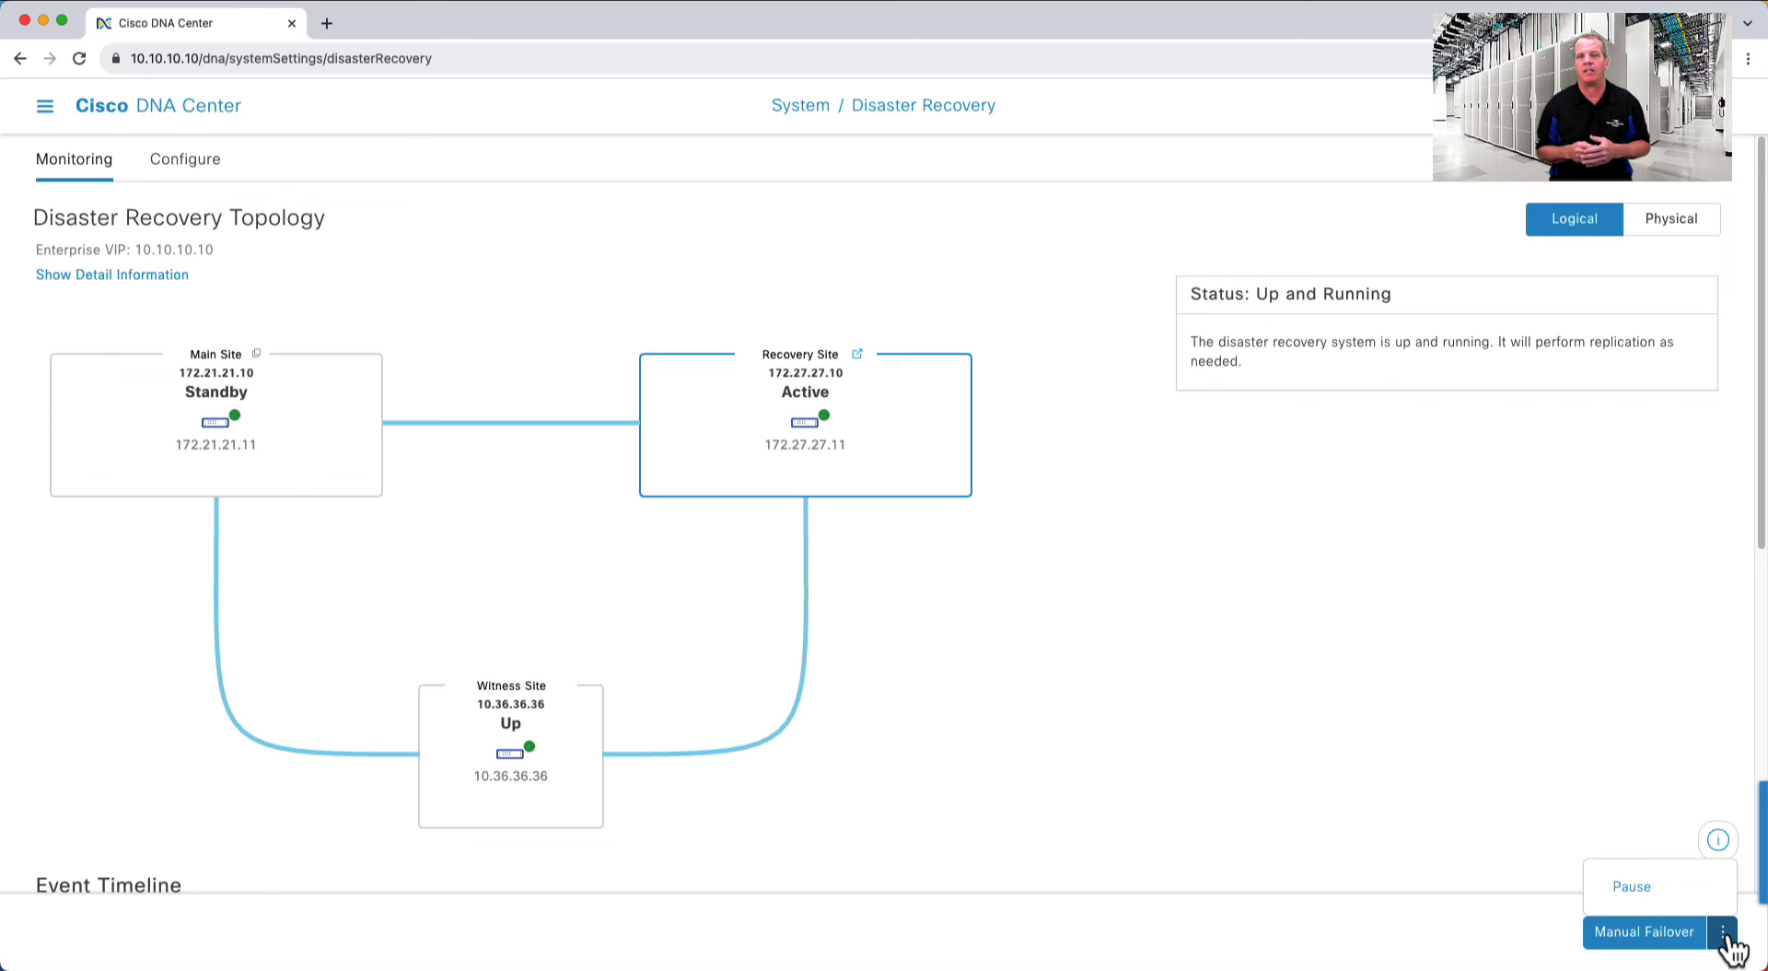
pyautogui.click(1632, 886)
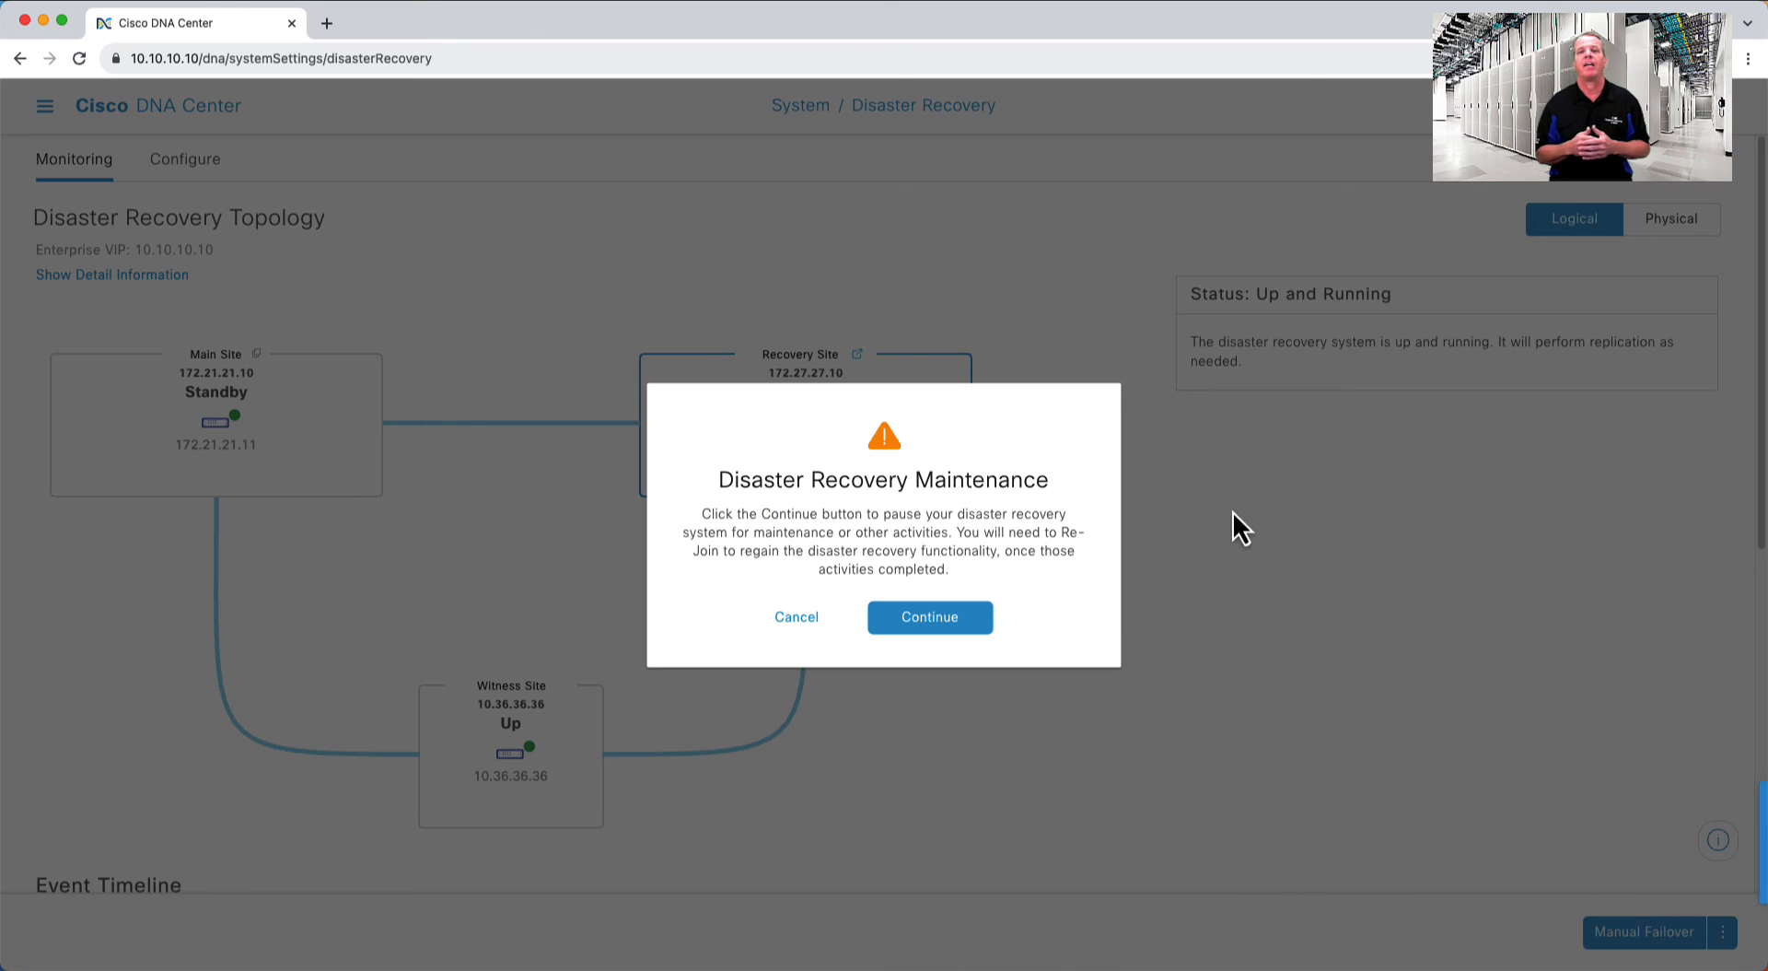
pyautogui.click(931, 619)
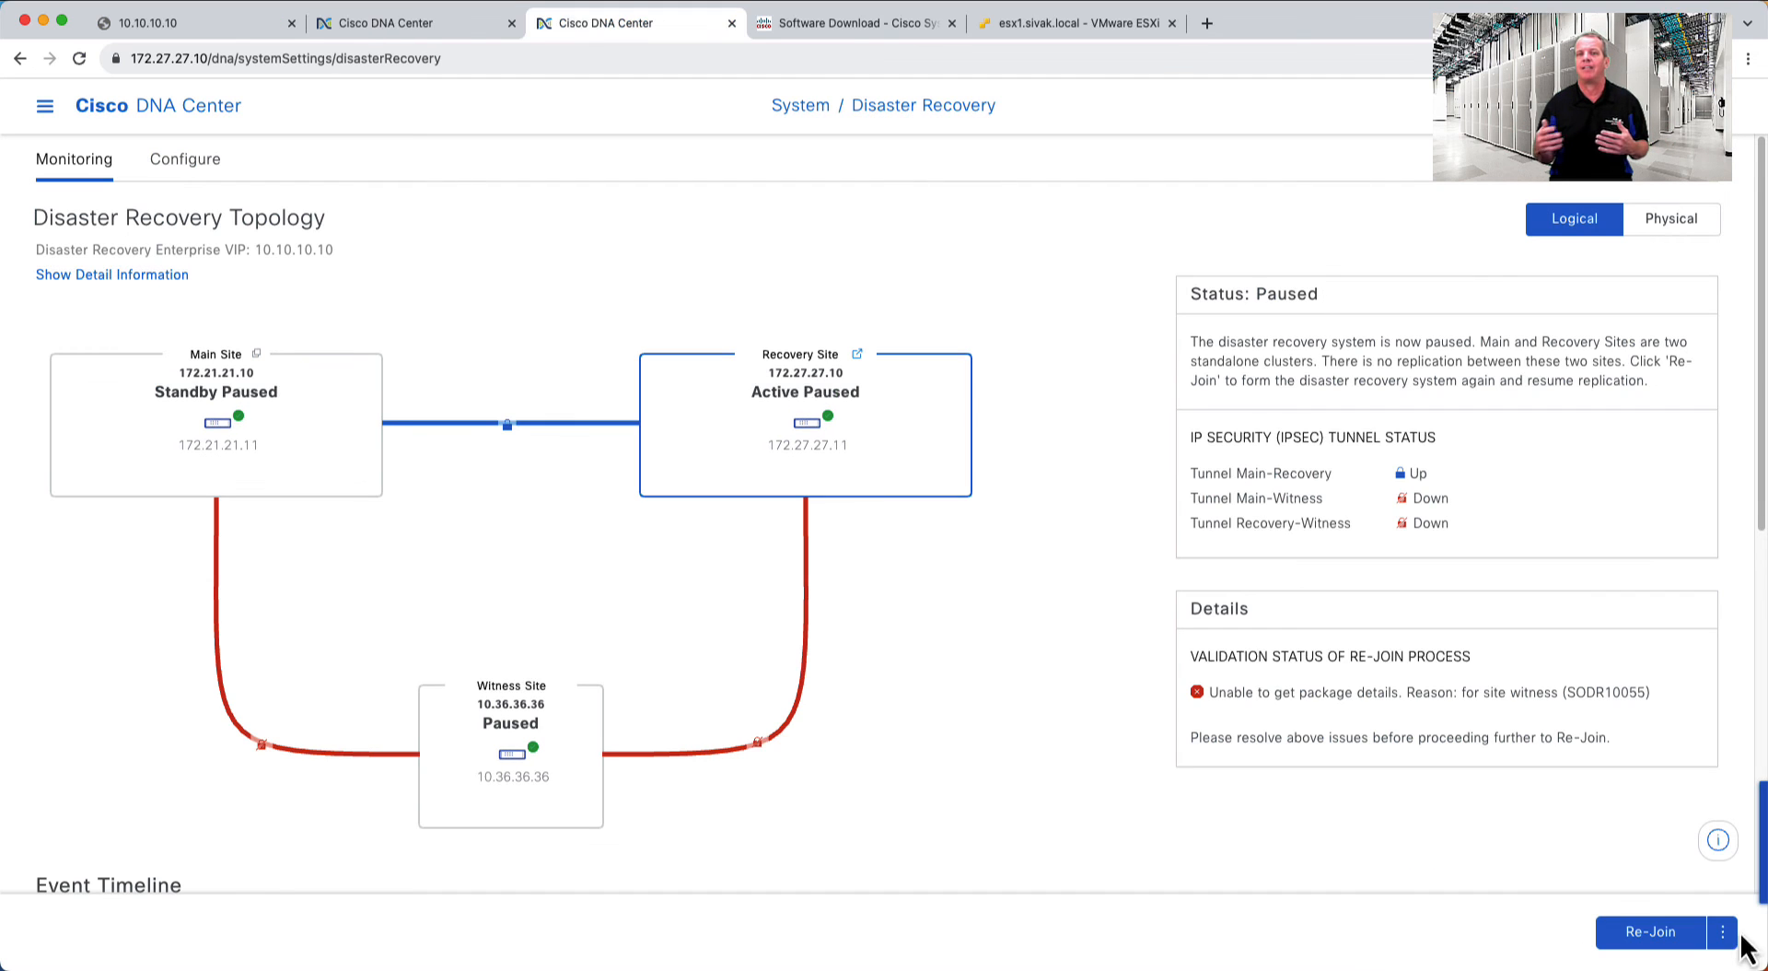
# - Deregister all three disaster recovery sites and confirm
pyautogui.click(1723, 931)
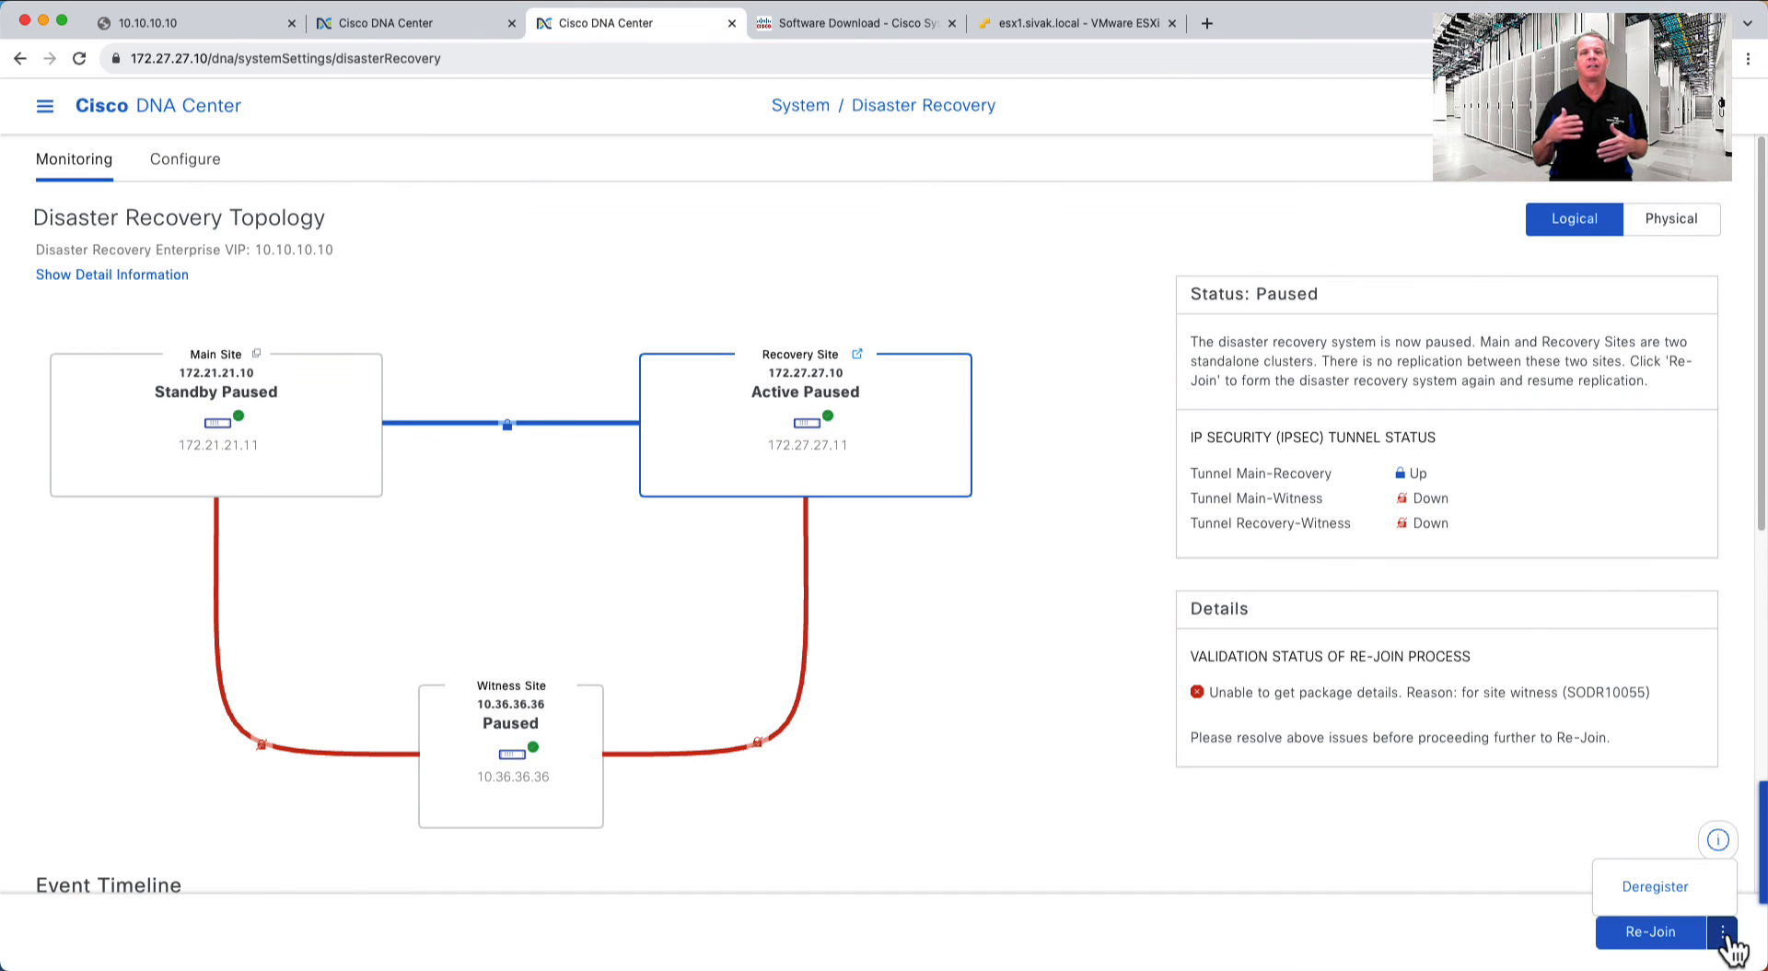
pyautogui.click(1664, 895)
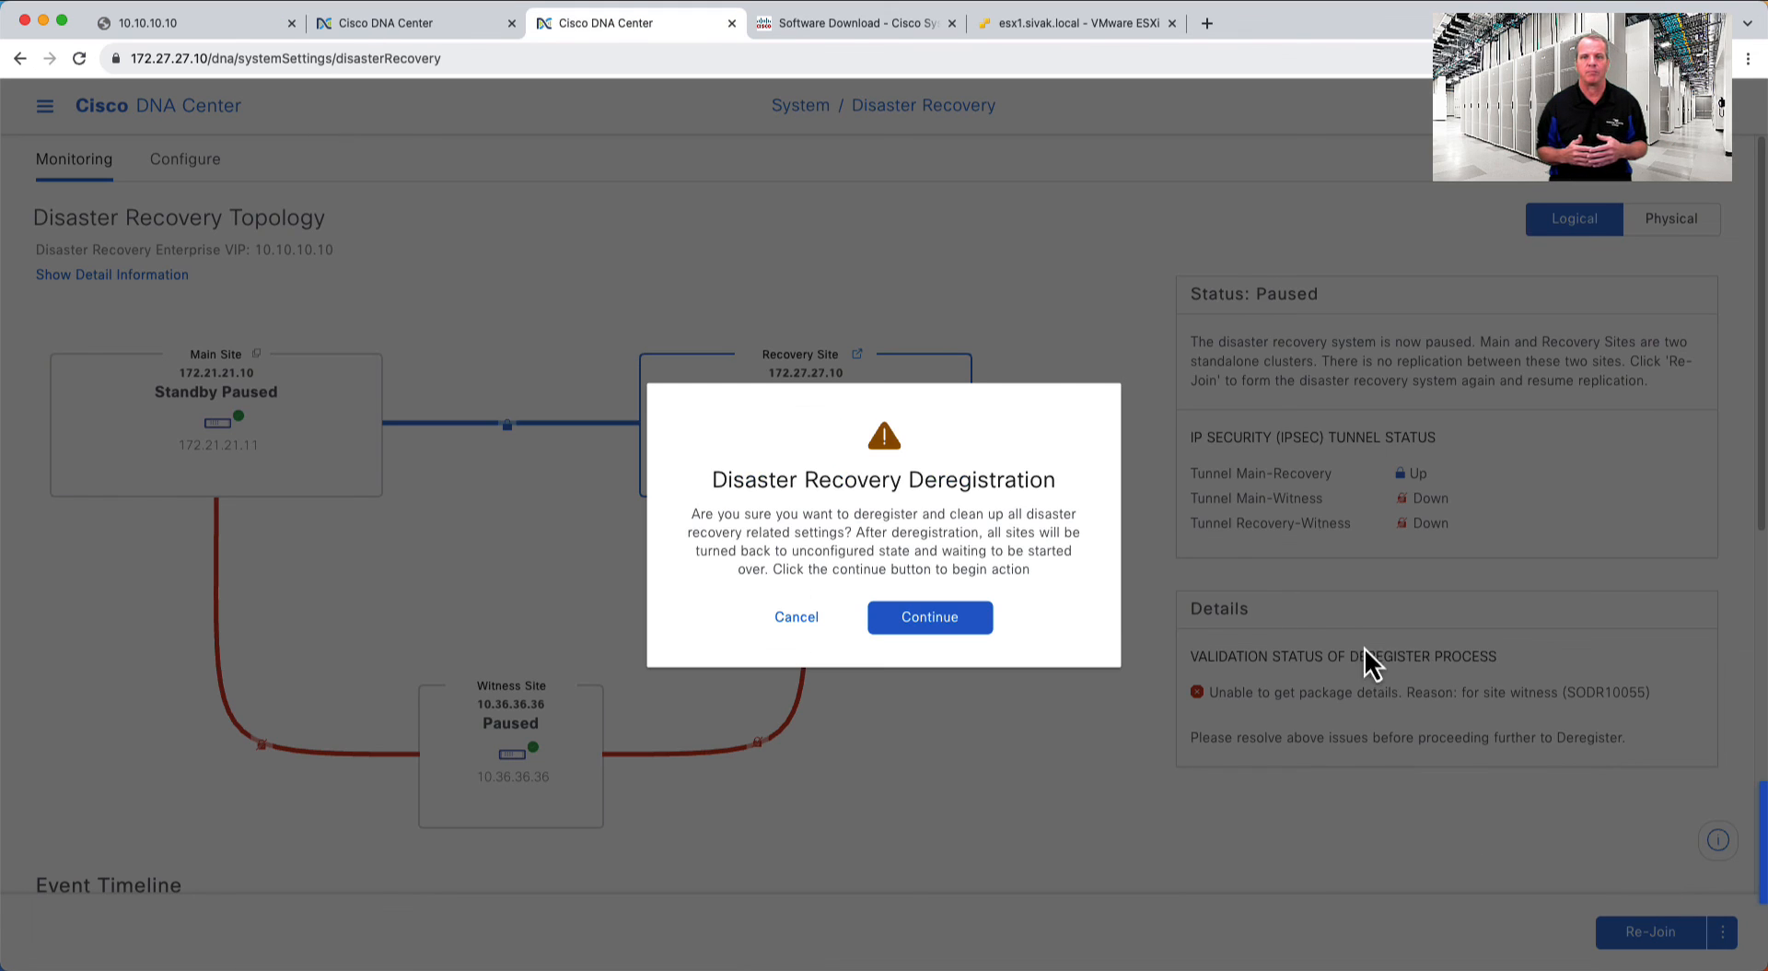
pyautogui.click(929, 628)
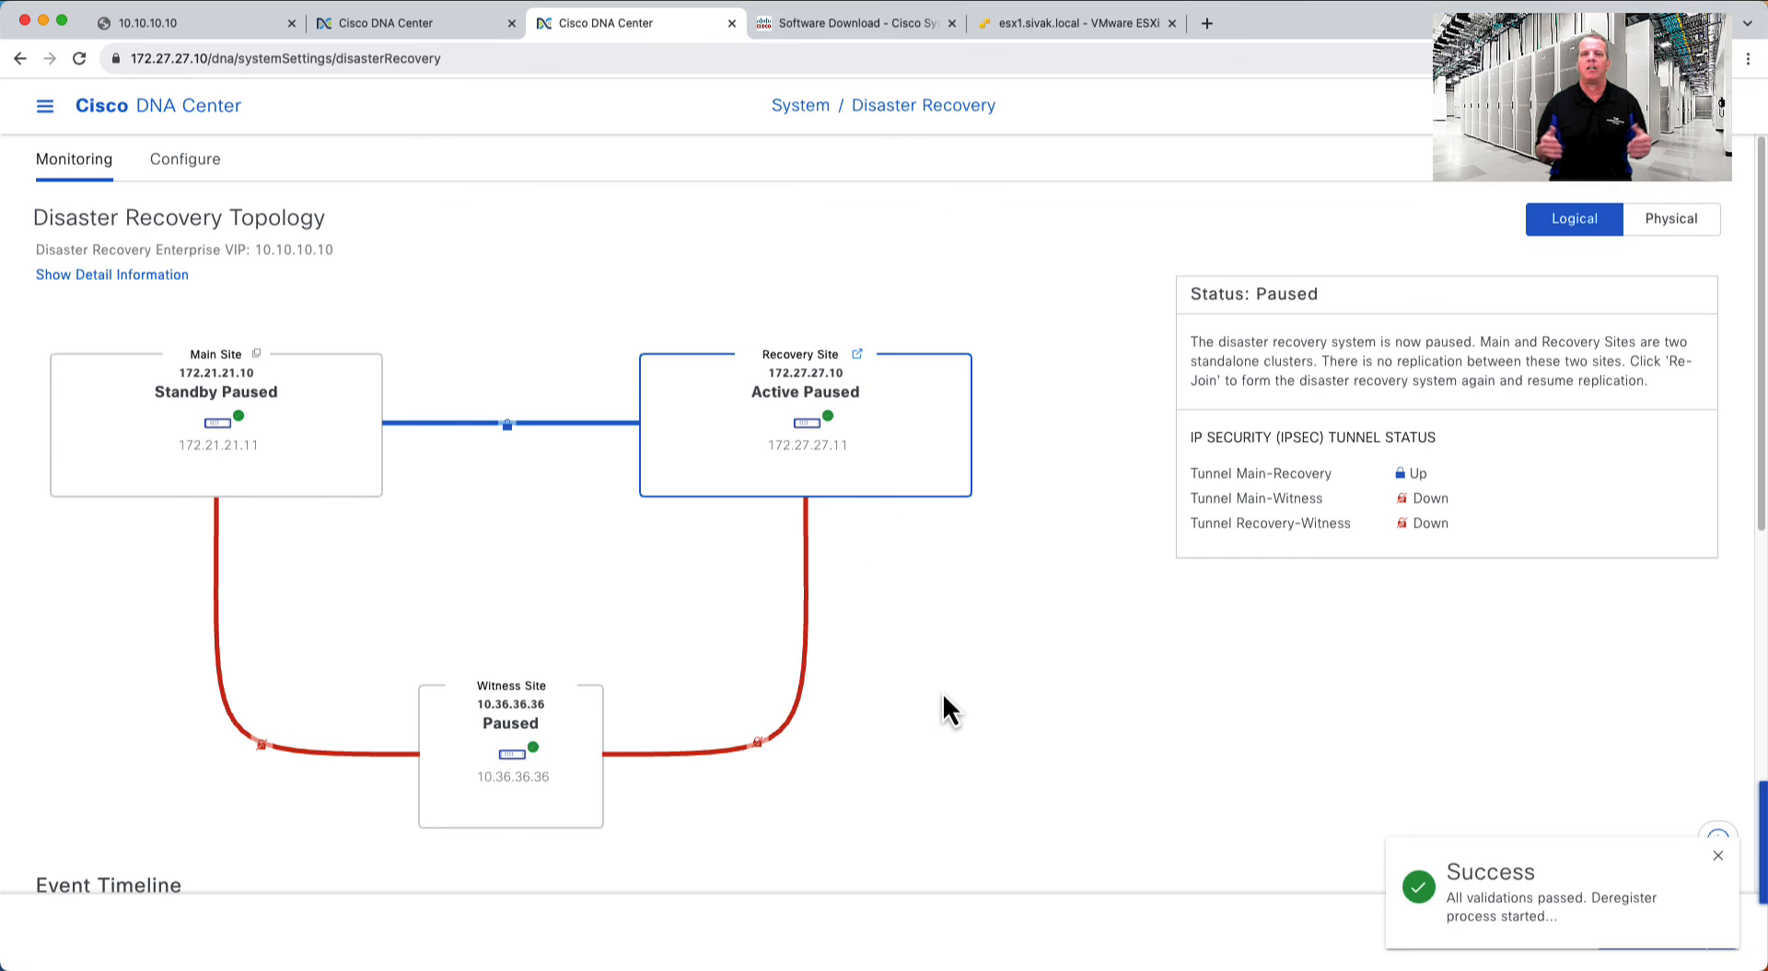